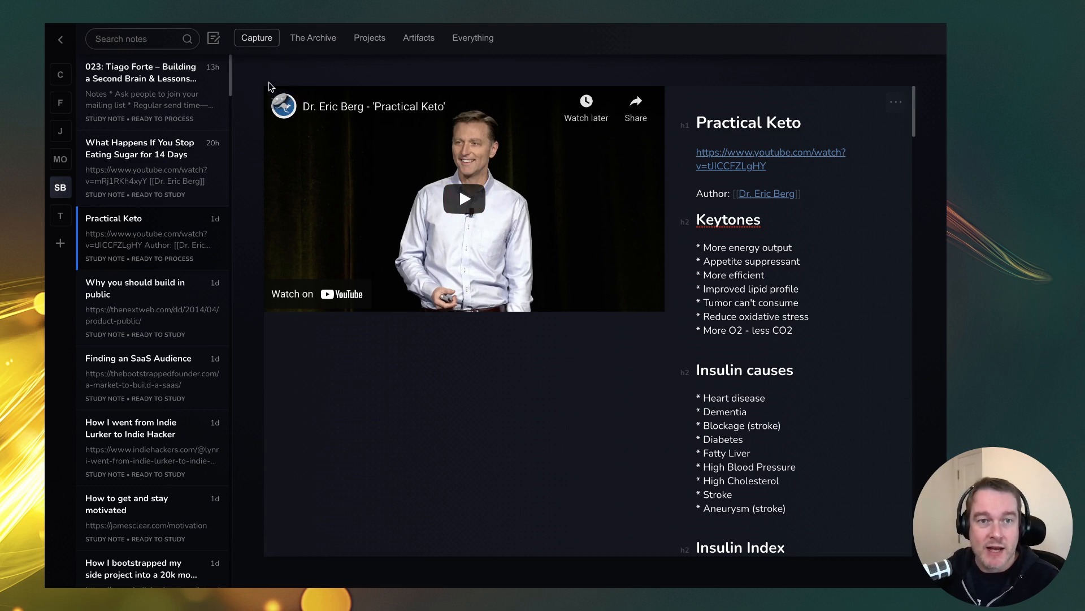
Step: Pin the "Practical Keto" study note to the right so it stays open beside other notes
{"action": "left_click", "coordinate": [896, 102]}
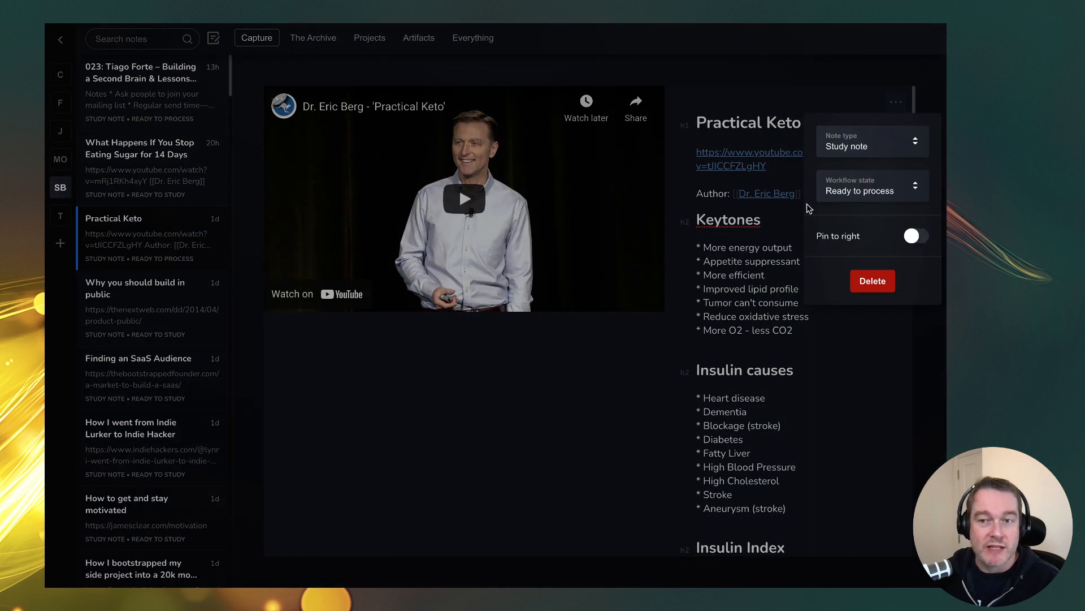
{"action": "left_click", "coordinate": [732, 327]}
{"action": "mouse_move", "coordinate": [311, 40]}
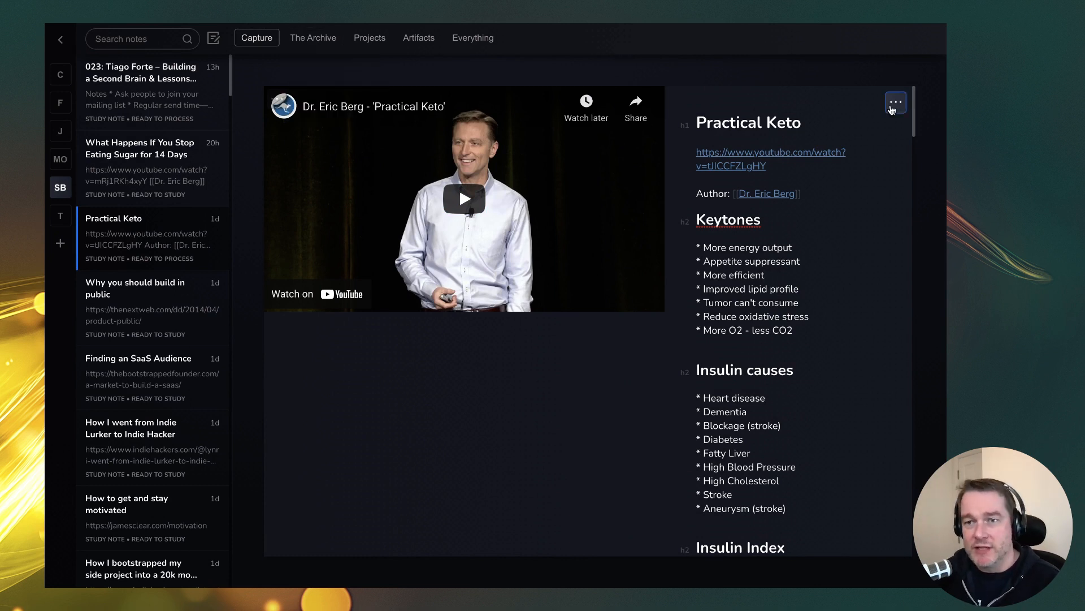
{"action": "left_click", "coordinate": [893, 106]}
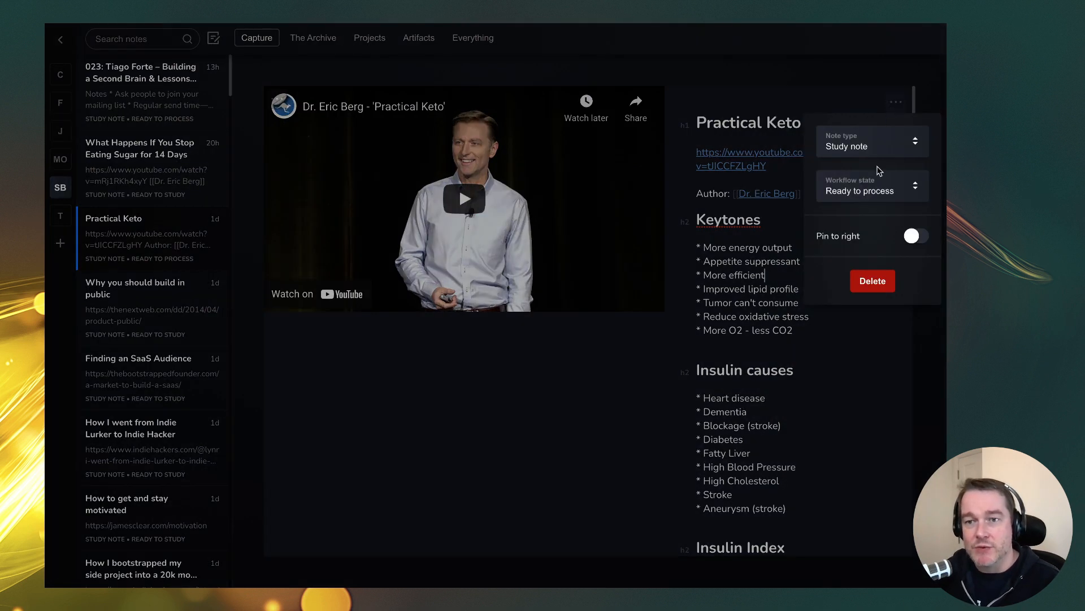
{"action": "left_click", "coordinate": [912, 238]}
{"action": "left_click", "coordinate": [592, 424]}
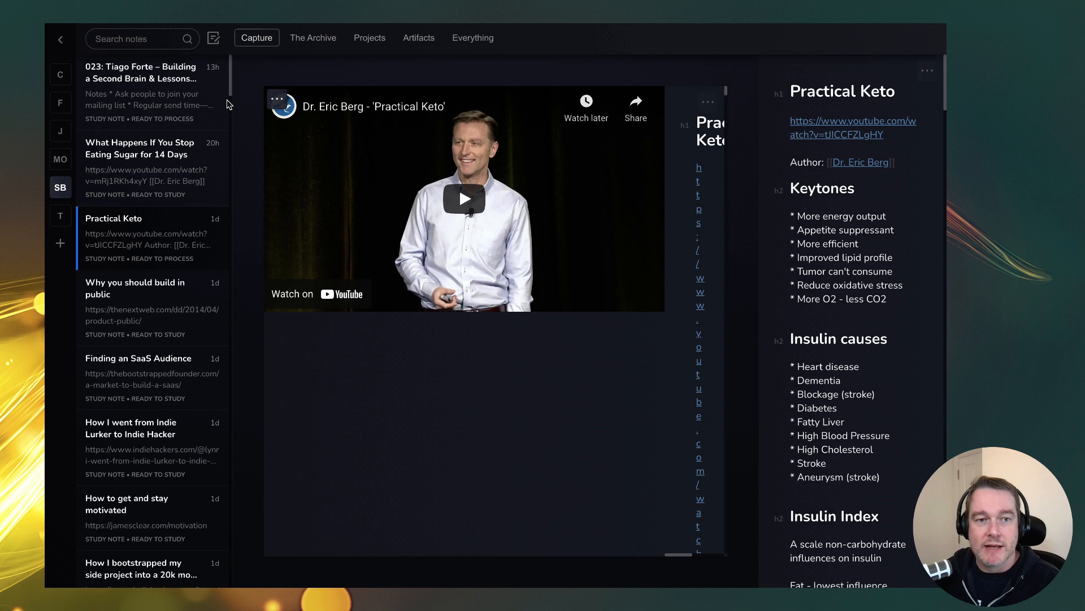
Step: Open the index notes in The Archive and look through the list of topics
{"action": "mouse_move", "coordinate": [308, 37]}
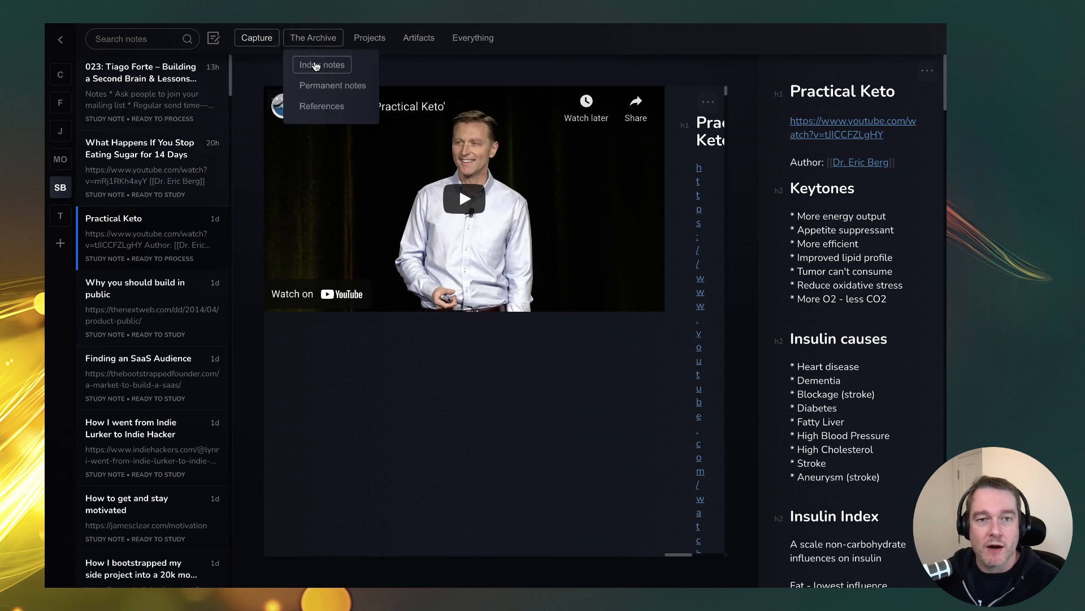
{"action": "left_click", "coordinate": [315, 66]}
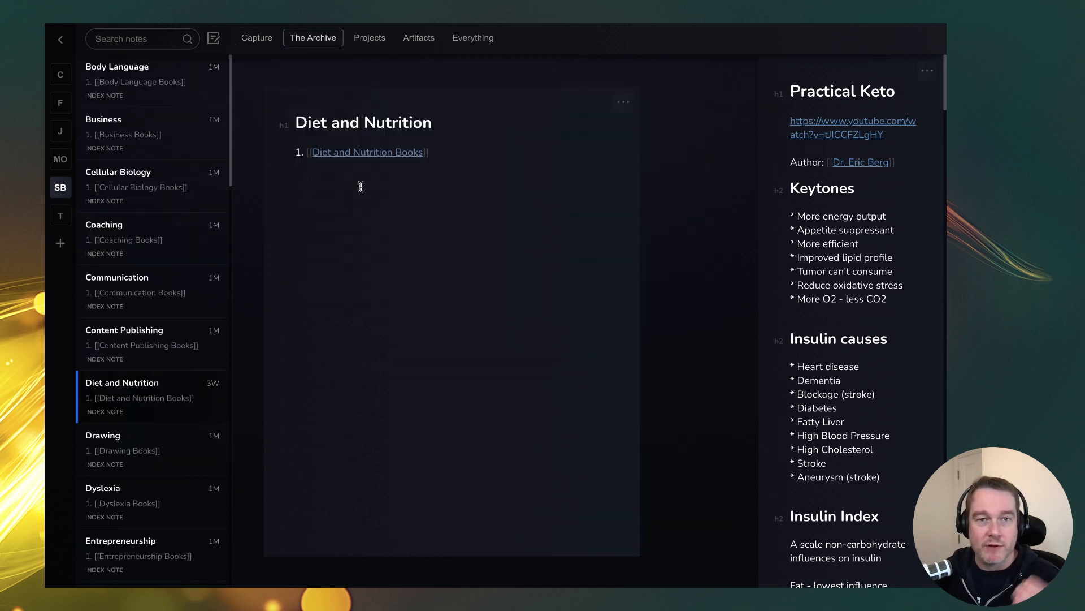
{"action": "scroll", "coordinate": [164, 127], "scroll_direction": "down", "scroll_amount": 10}
{"action": "scroll", "coordinate": [169, 131], "scroll_direction": "up", "scroll_amount": 6}
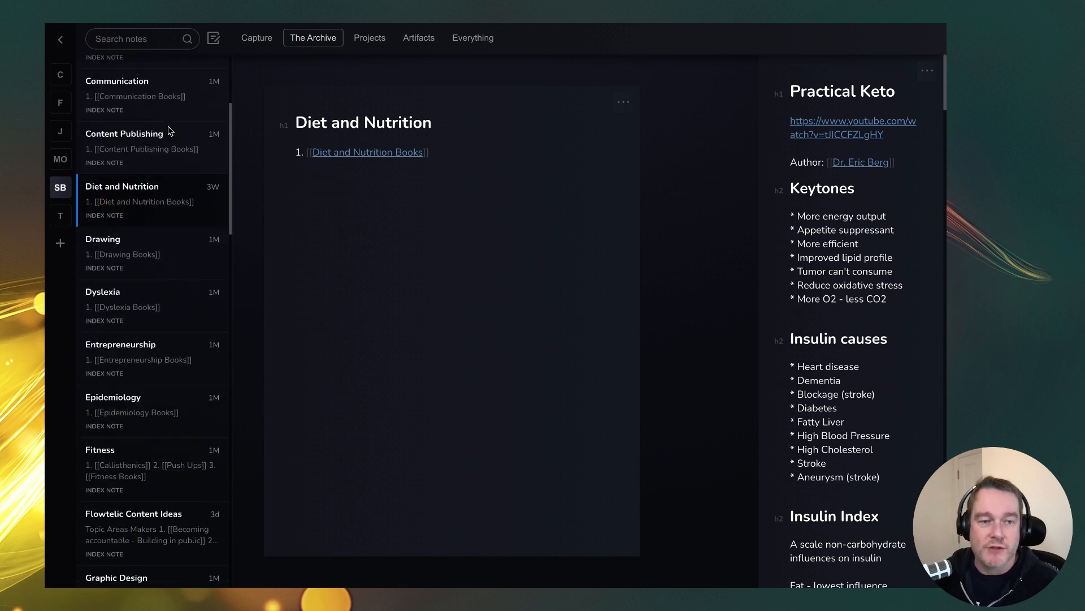
{"action": "scroll", "coordinate": [168, 131], "scroll_direction": "up", "scroll_amount": 3}
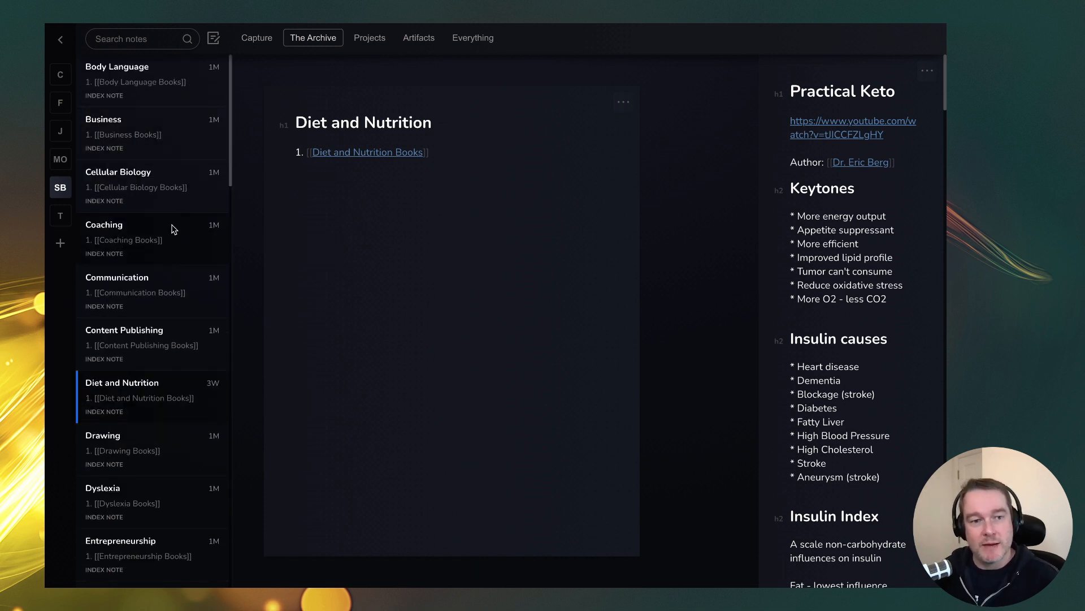
{"action": "scroll", "coordinate": [136, 193], "scroll_direction": "down", "scroll_amount": 15}
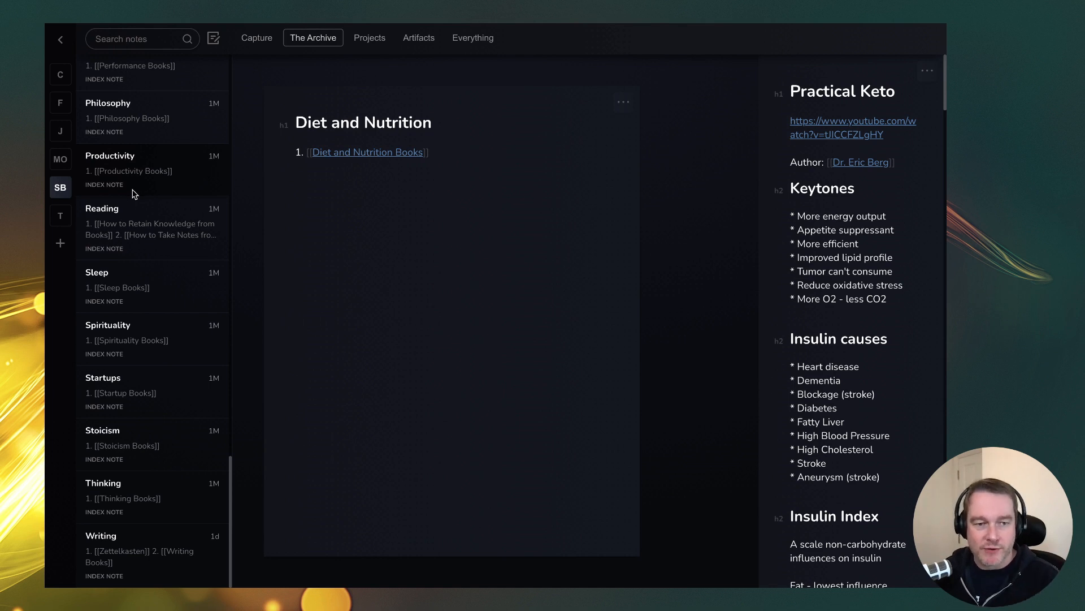
{"action": "scroll", "coordinate": [134, 357], "scroll_direction": "up", "scroll_amount": 8}
{"action": "scroll", "coordinate": [133, 357], "scroll_direction": "up", "scroll_amount": 10}
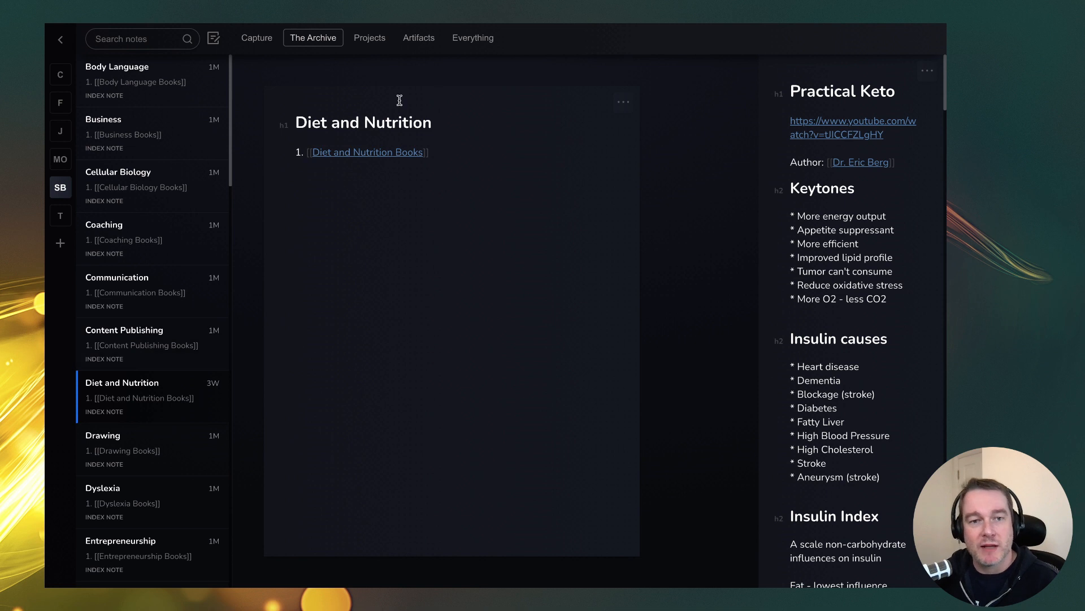
Step: Add a second numbered item linking to [[Ketogenic Diet]] in the "Diet and Nutrition" index note
{"action": "key", "text": "Return"}
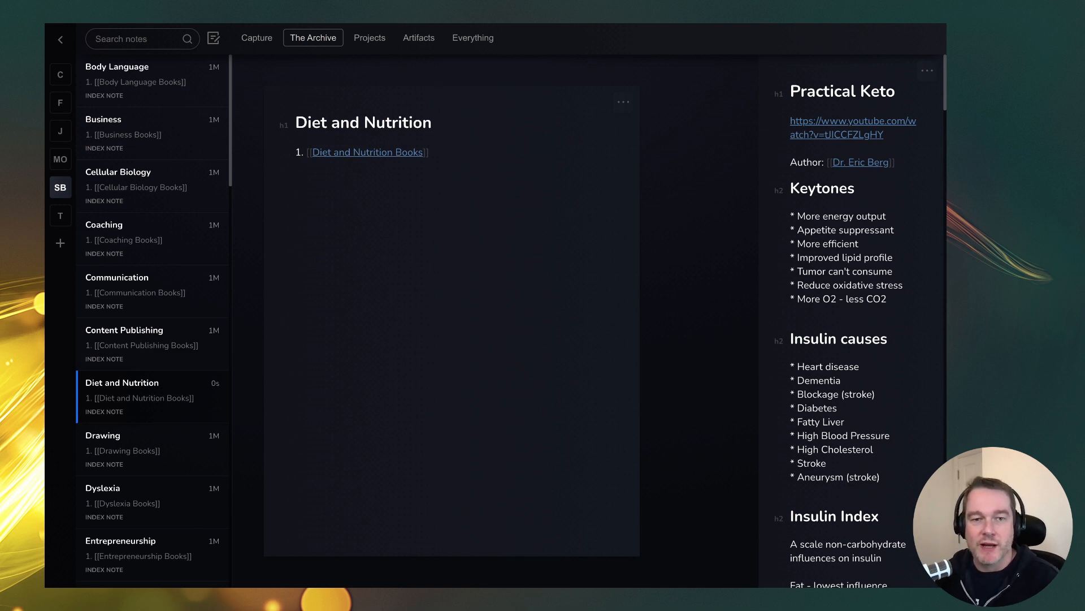
{"action": "type", "text": "2. [[Ke"}
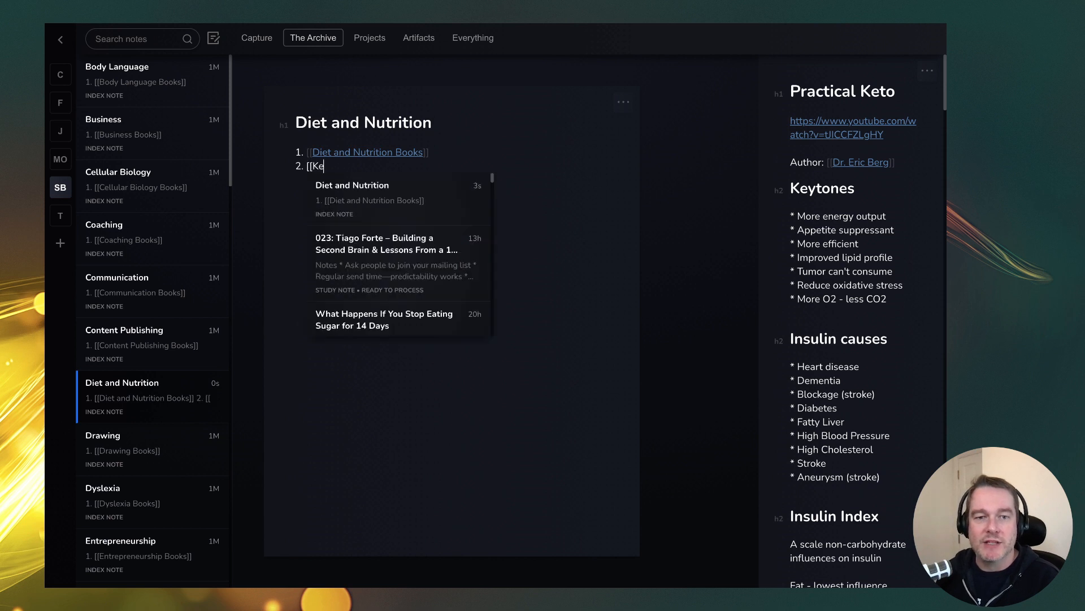
{"action": "type", "text": "togenic "}
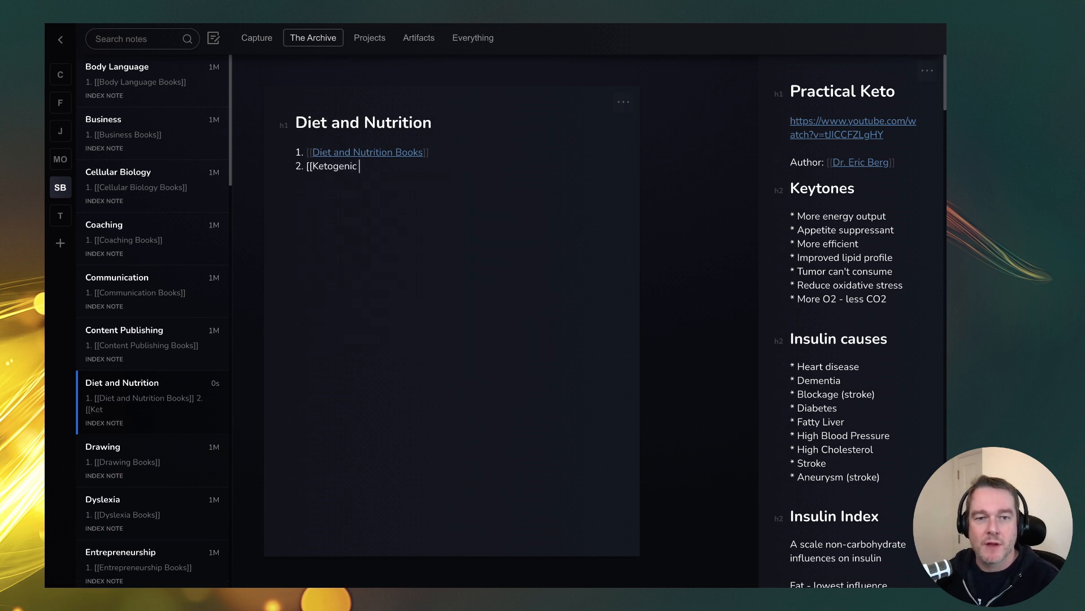
{"action": "type", "text": "Diet]]"}
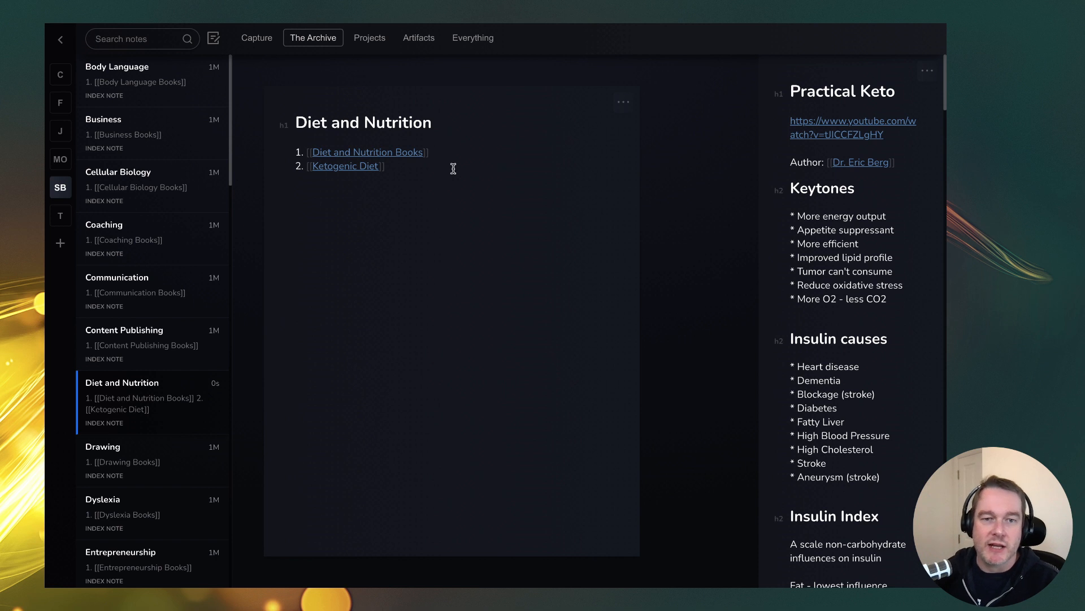
Step: Create the "Ketogenic Diet" note from its link and check its note type and workflow state
{"action": "left_click", "coordinate": [344, 169]}
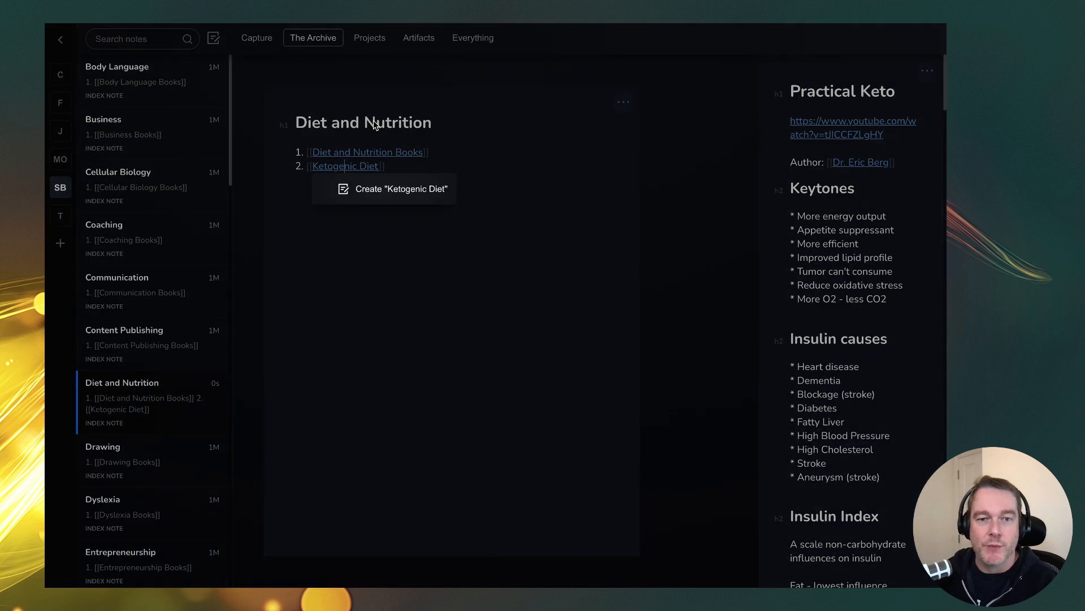
{"action": "left_click", "coordinate": [390, 188]}
{"action": "left_click", "coordinate": [624, 102]}
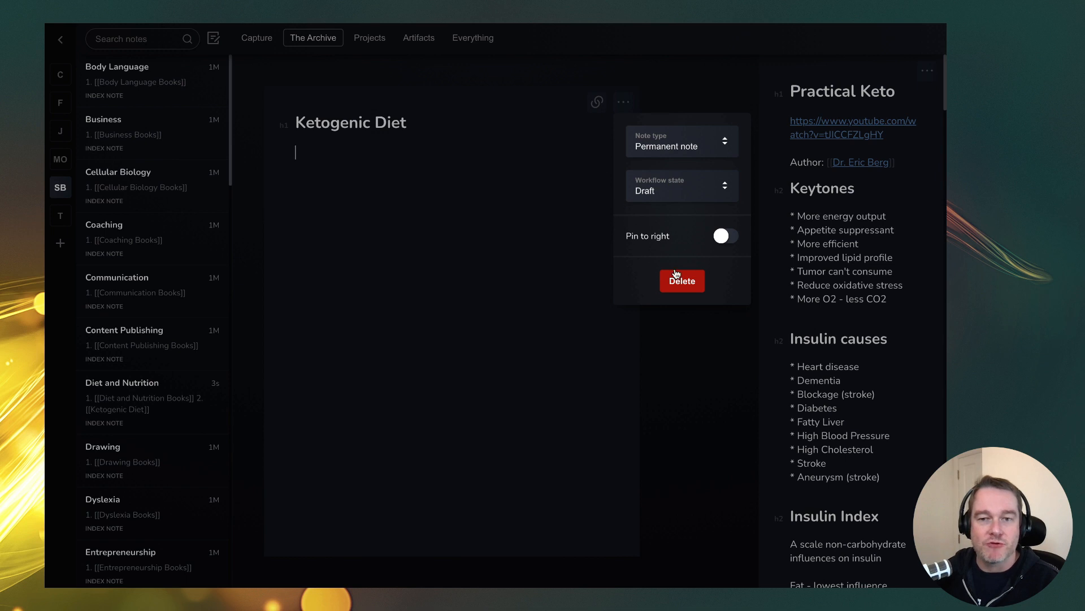
{"action": "left_click", "coordinate": [414, 164]}
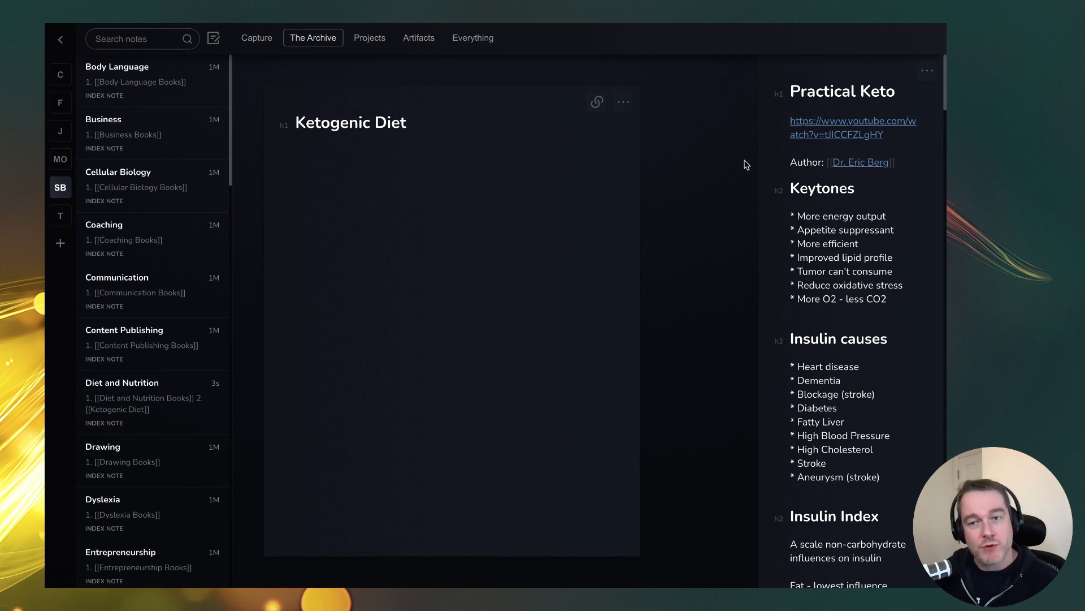
Step: Correct the misspelled "Keytones" heading in the pinned "Practical Keto" note to "Ketones"
{"action": "left_click", "coordinate": [844, 189]}
{"action": "double_click", "coordinate": [828, 188]}
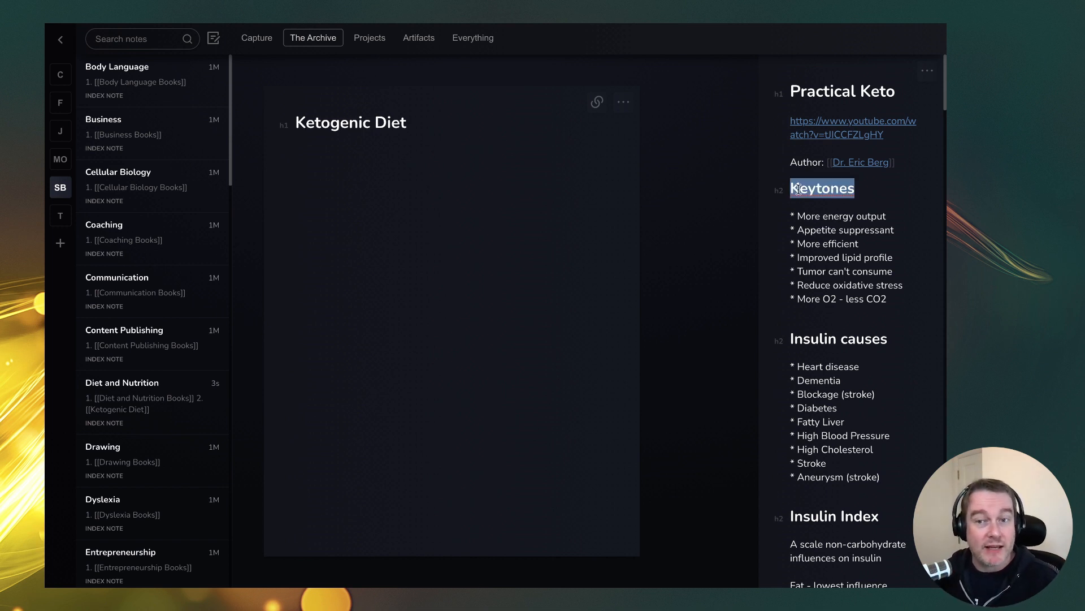
{"action": "left_click", "coordinate": [809, 188]}
{"action": "key", "text": "Delete"}
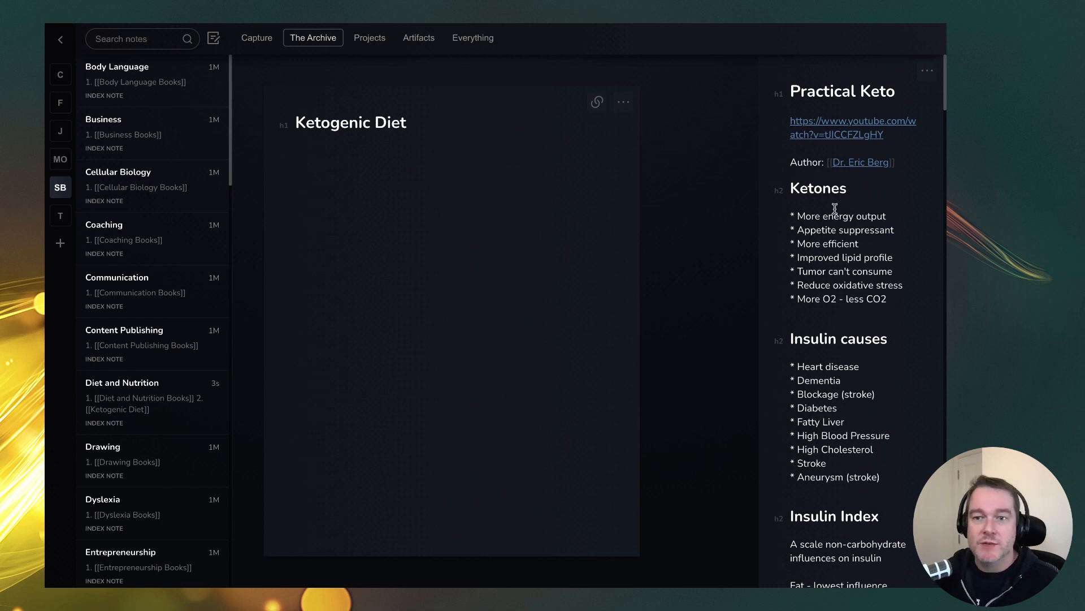
Step: Review the sections of the pinned "Practical Keto" note, from "Insulin causes" to "Keto Fatigue", for topics suited to separate notes
{"action": "left_click_drag", "start_coordinate": [892, 341], "coordinate": [809, 341]}
{"action": "left_click", "coordinate": [809, 341]}
{"action": "scroll", "coordinate": [825, 356], "scroll_direction": "down", "scroll_amount": 5}
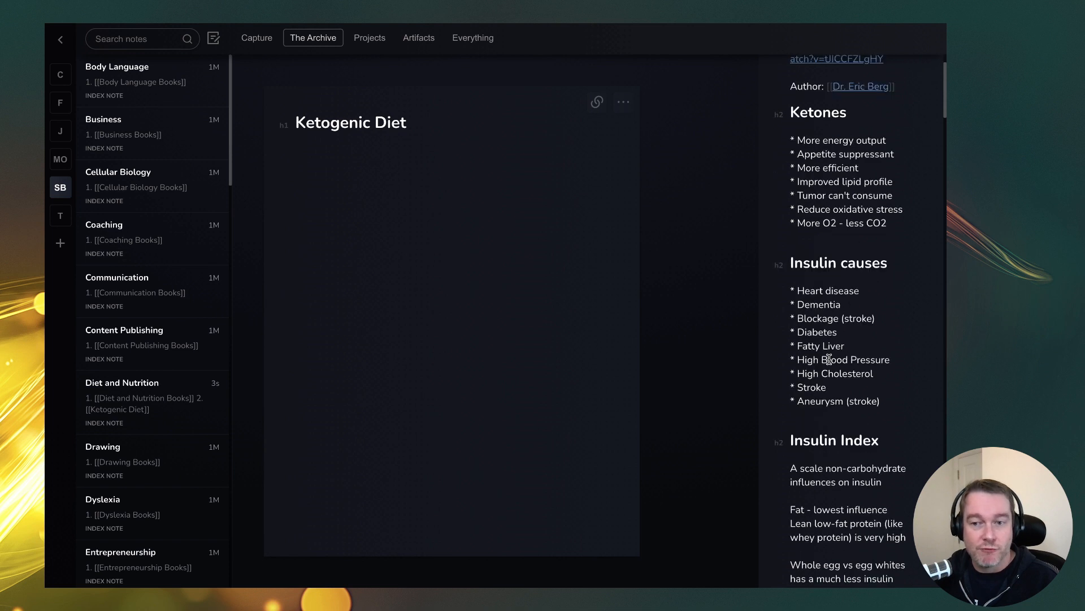
{"action": "left_click_drag", "start_coordinate": [885, 247], "coordinate": [790, 247]}
{"action": "left_click", "coordinate": [846, 450]}
{"action": "scroll", "coordinate": [848, 441], "scroll_direction": "down", "scroll_amount": 4}
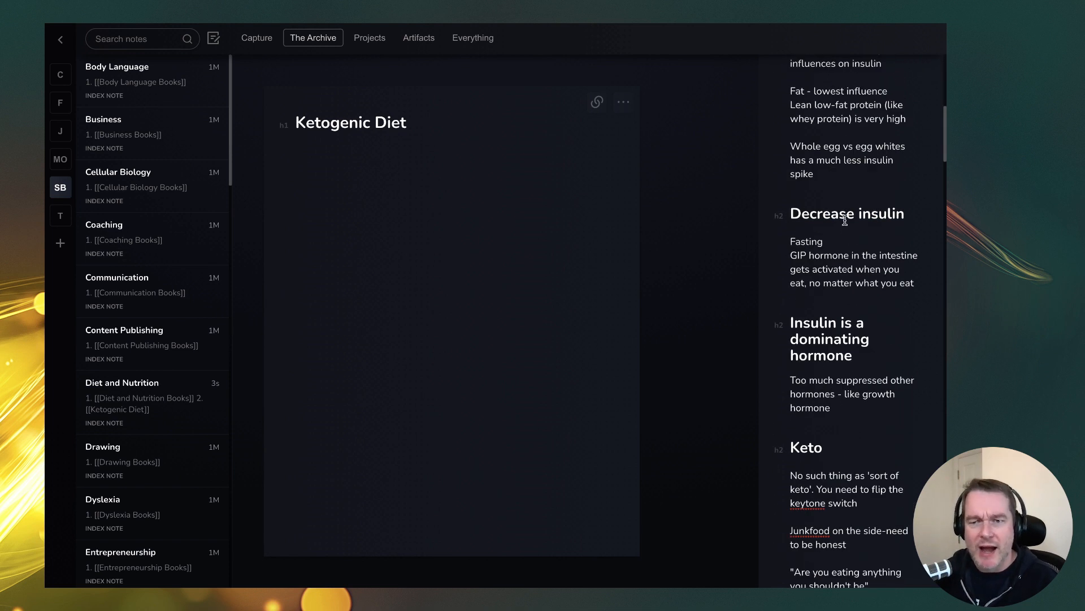
{"action": "left_click_drag", "start_coordinate": [850, 359], "coordinate": [788, 326]}
{"action": "left_click_drag", "start_coordinate": [855, 359], "coordinate": [788, 326]}
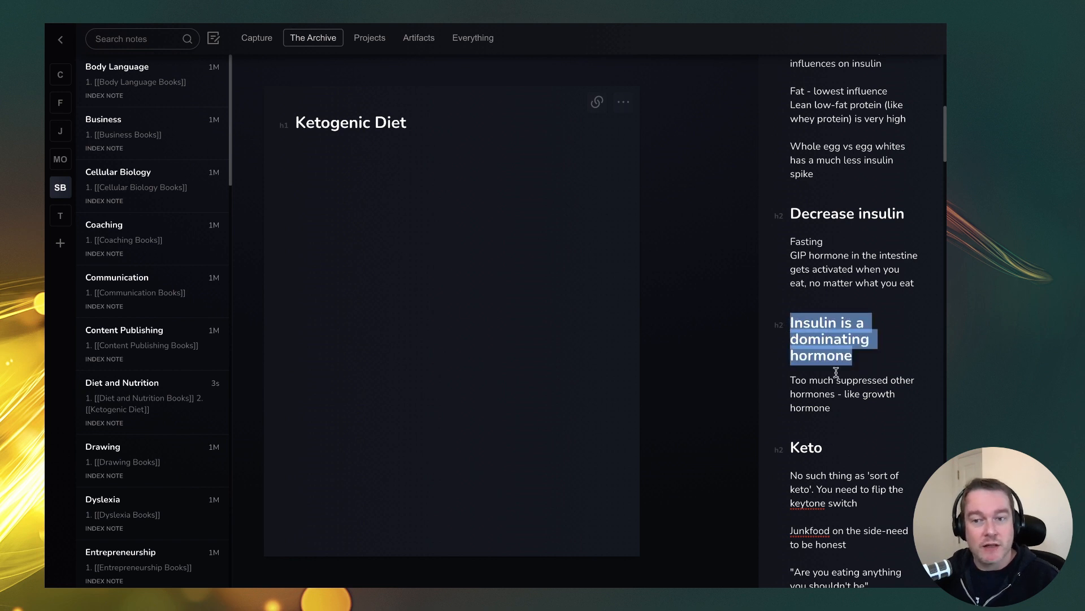
{"action": "scroll", "coordinate": [859, 396], "scroll_direction": "down", "scroll_amount": 3}
{"action": "scroll", "coordinate": [826, 316], "scroll_direction": "down", "scroll_amount": 2}
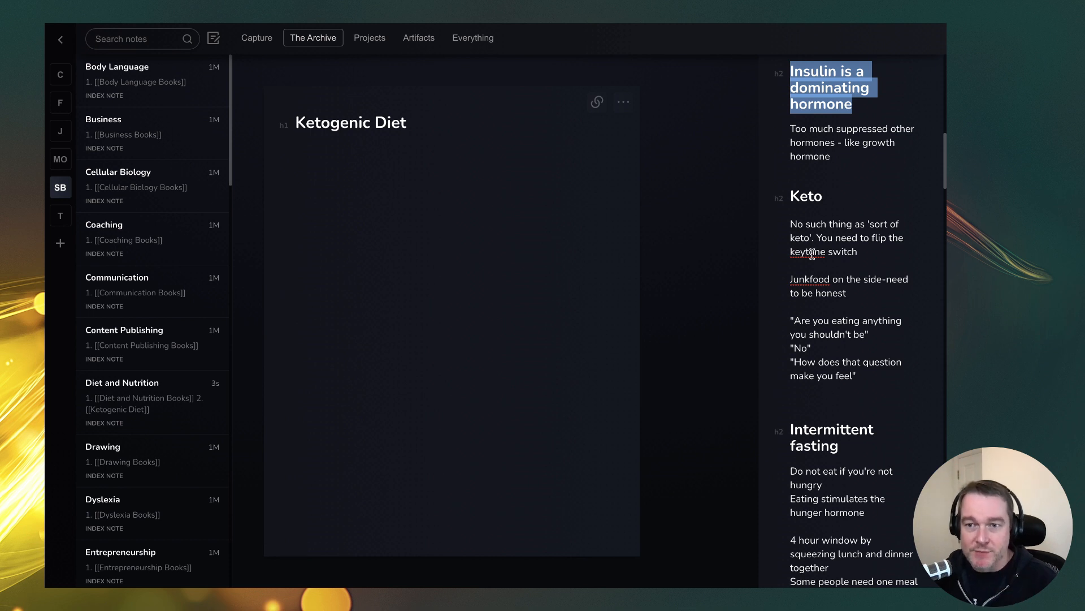
{"action": "left_click", "coordinate": [810, 278]}
{"action": "left_click_drag", "start_coordinate": [849, 290], "coordinate": [791, 278]}
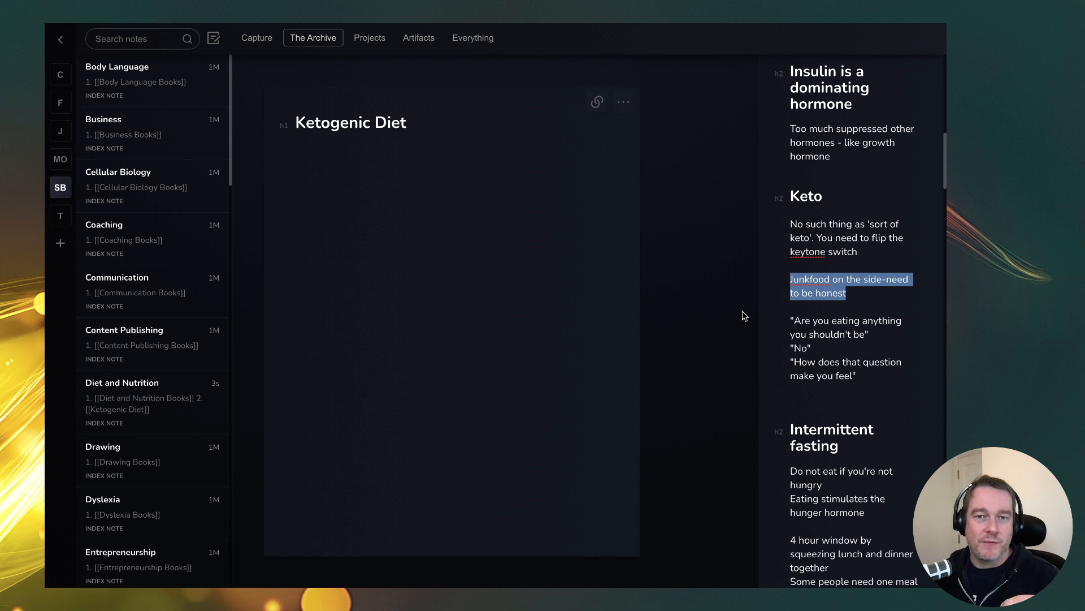
{"action": "scroll", "coordinate": [849, 228], "scroll_direction": "up", "scroll_amount": 10}
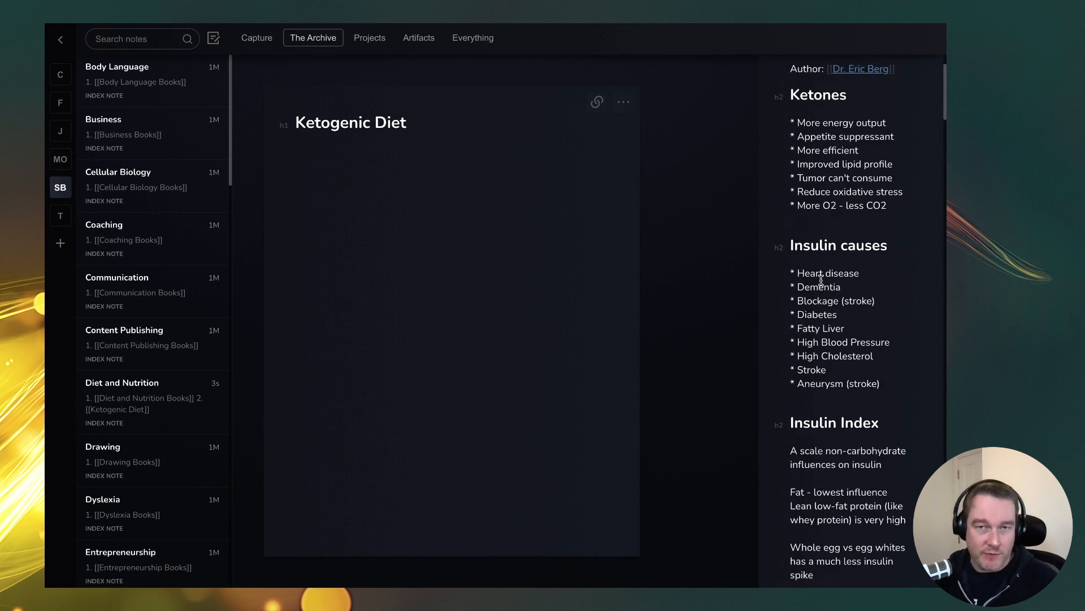
{"action": "scroll", "coordinate": [820, 280], "scroll_direction": "down", "scroll_amount": 10}
{"action": "scroll", "coordinate": [821, 280], "scroll_direction": "down", "scroll_amount": 7}
{"action": "left_click", "coordinate": [843, 315]}
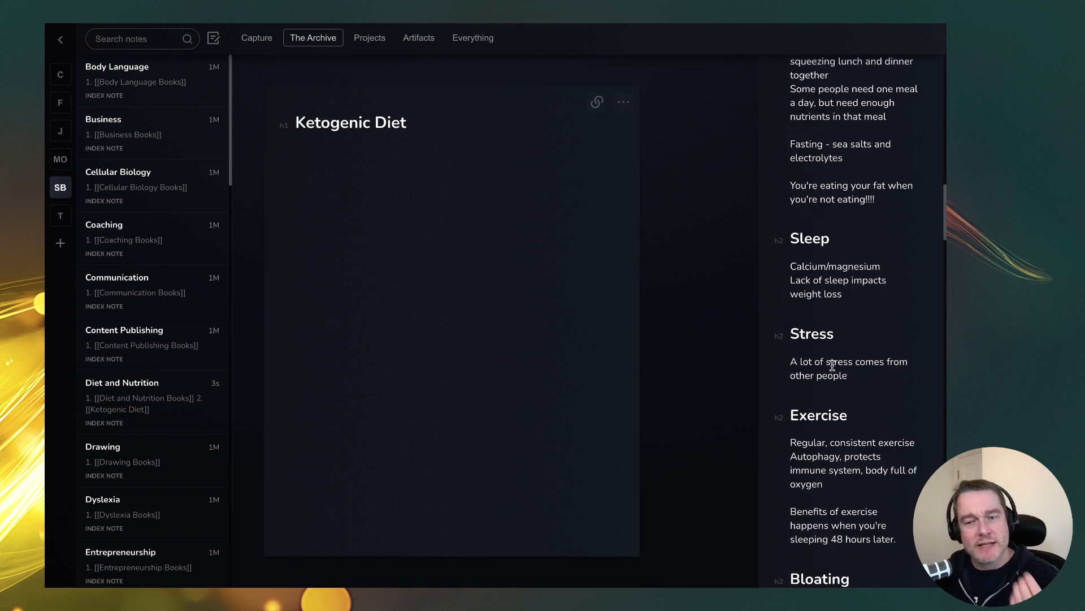
{"action": "scroll", "coordinate": [901, 304], "scroll_direction": "down", "scroll_amount": 7}
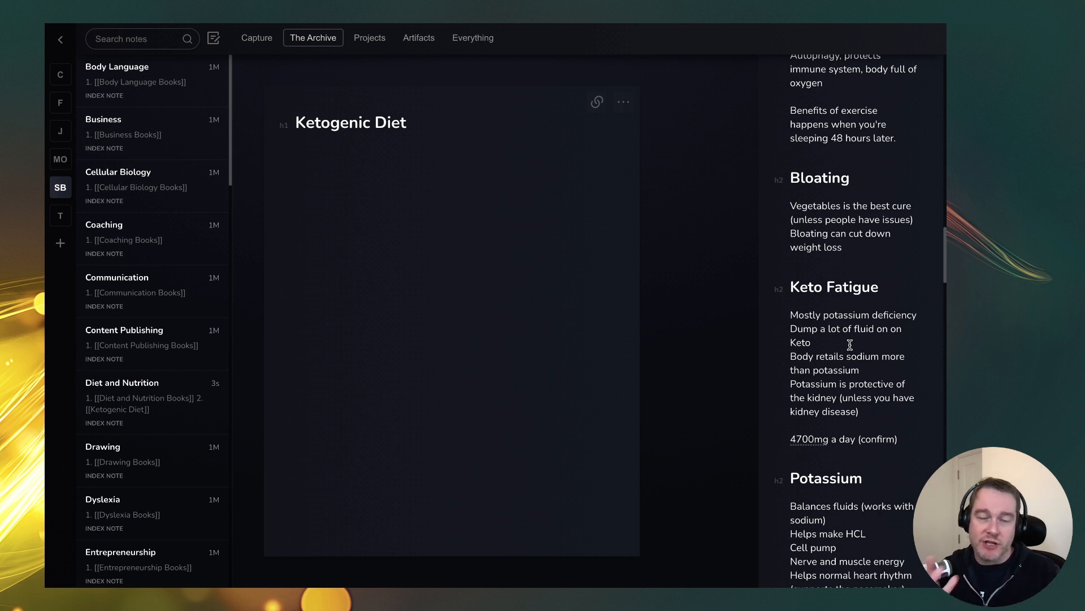
{"action": "scroll", "coordinate": [868, 303], "scroll_direction": "up", "scroll_amount": 15}
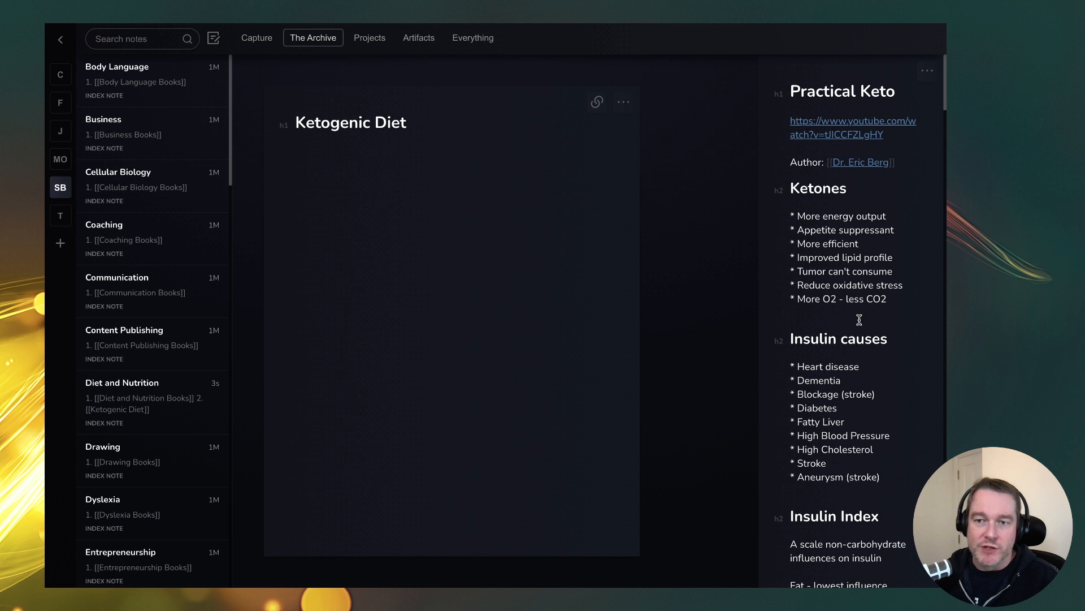
Step: Add a level-two heading "See also" to the "Ketogenic Diet" note, with a numbered first item linking to [[Ketones]]
{"action": "left_click", "coordinate": [443, 187]}
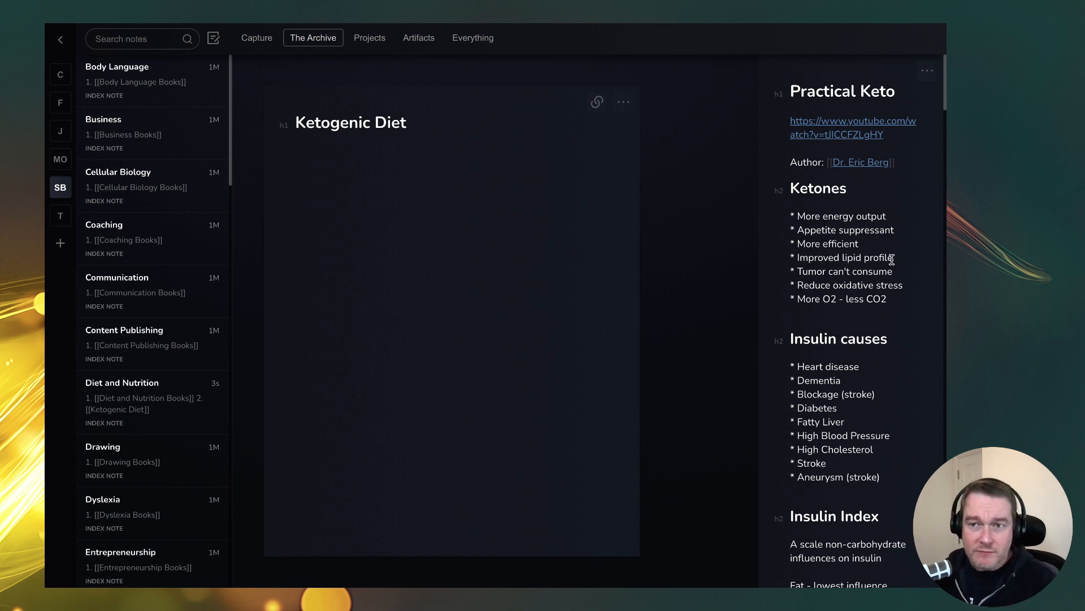
{"action": "left_click_drag", "start_coordinate": [883, 257], "coordinate": [855, 255]}
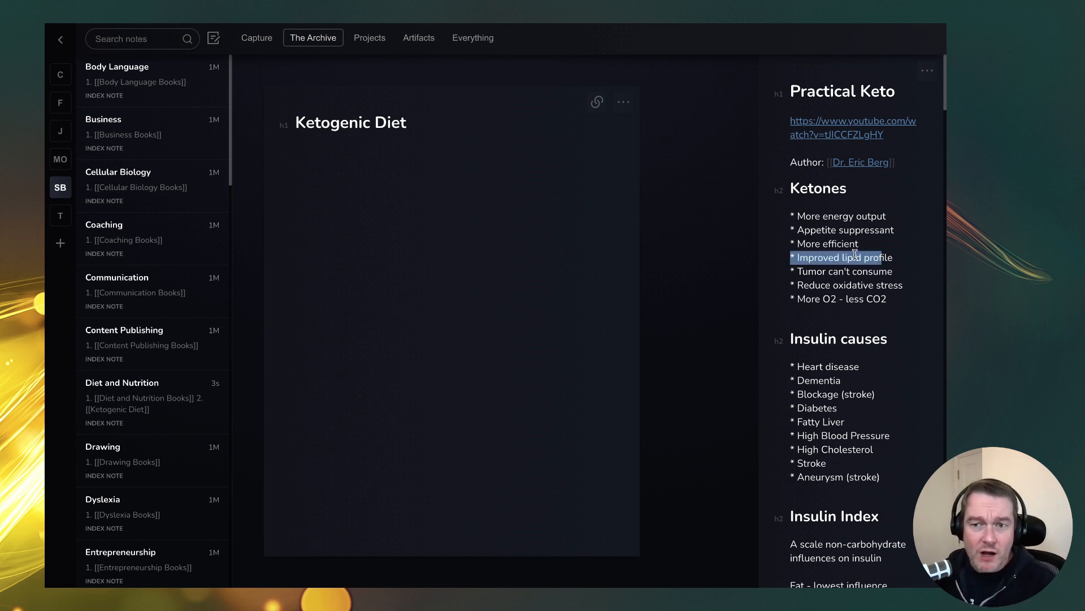
{"action": "left_click", "coordinate": [428, 177]}
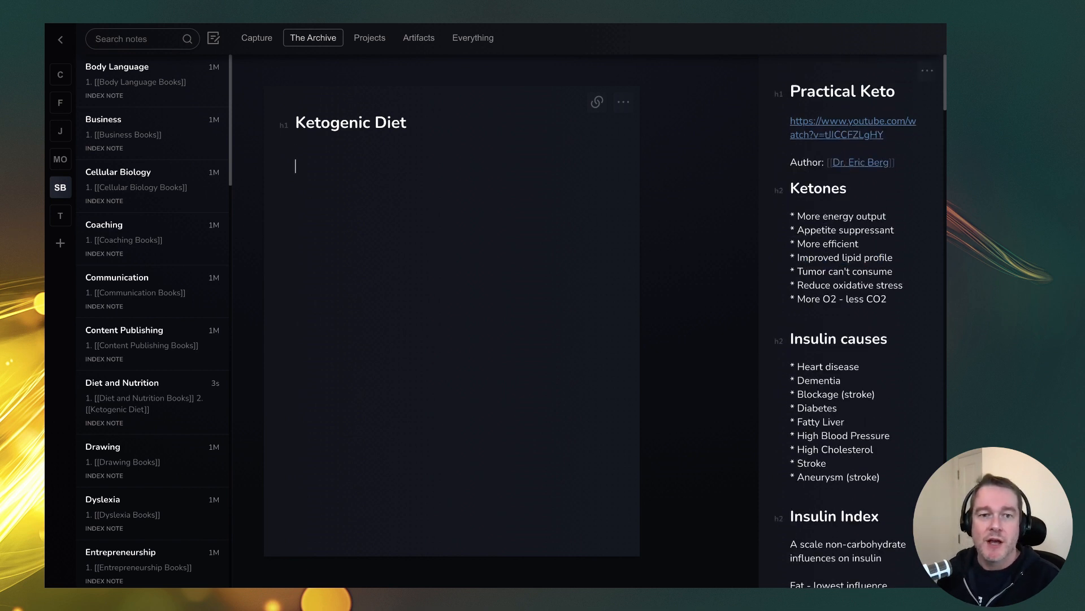
{"action": "type", "text": "## See algo"}
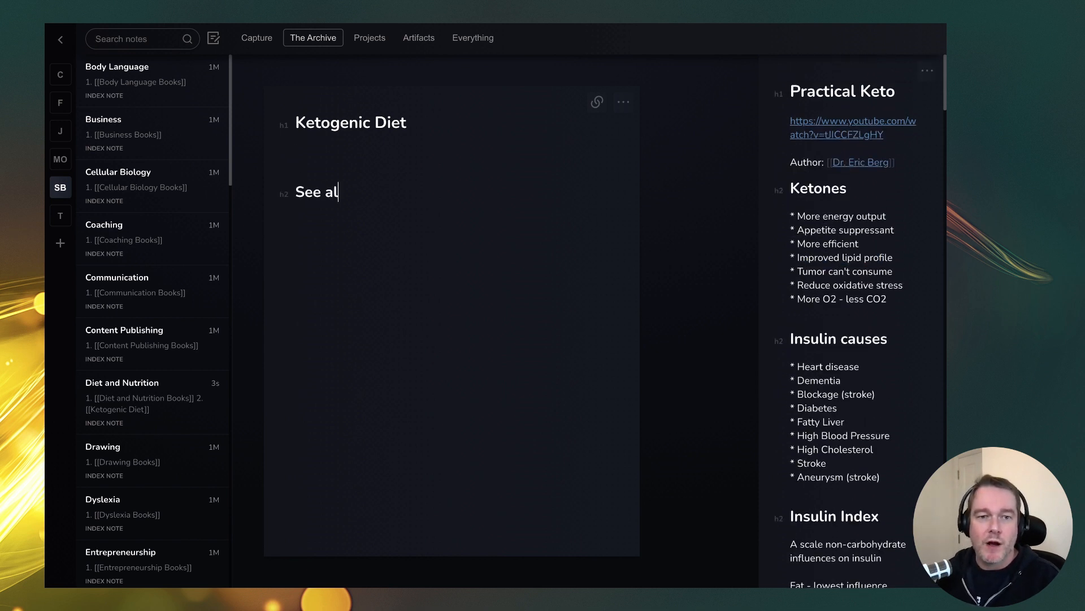
{"action": "key", "text": "BackSpace"}
{"action": "key", "text": "BackSpace"}
{"action": "type", "text": "so "}
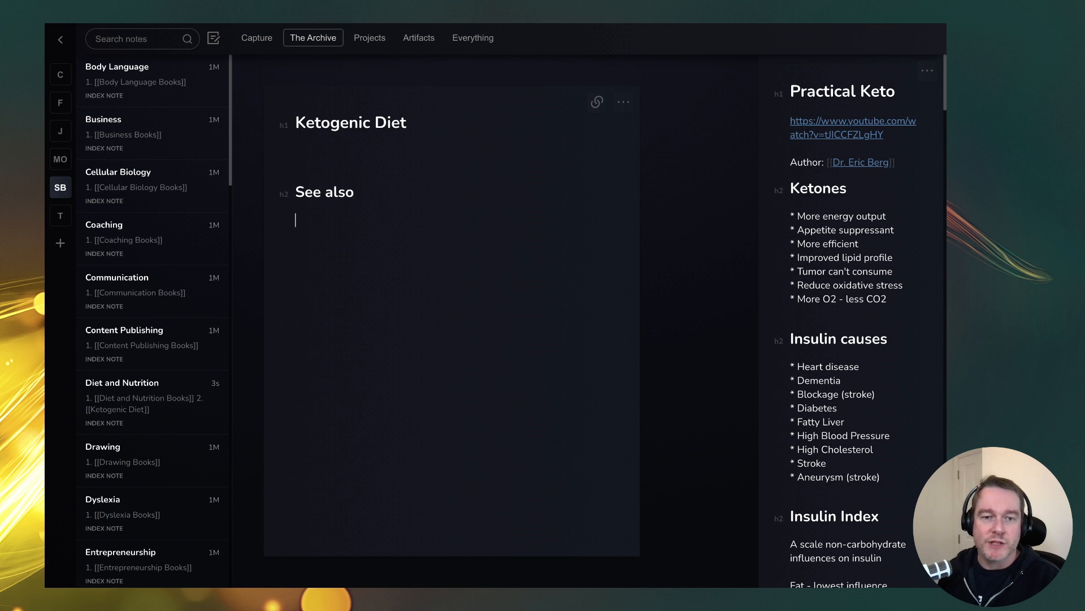
{"action": "type", "text": "1. [[K"}
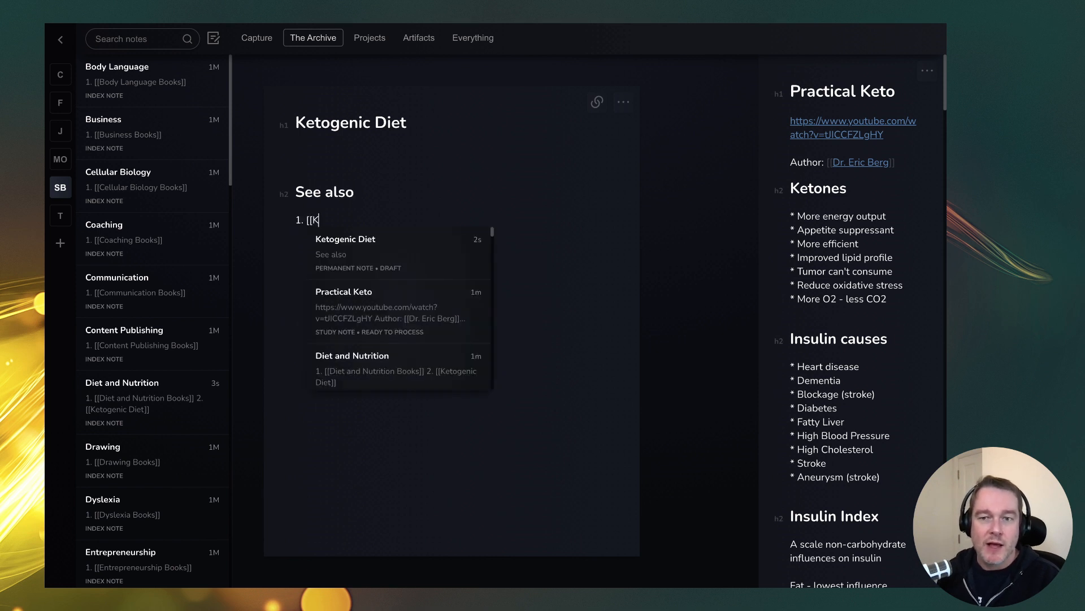
{"action": "type", "text": "etones]]"}
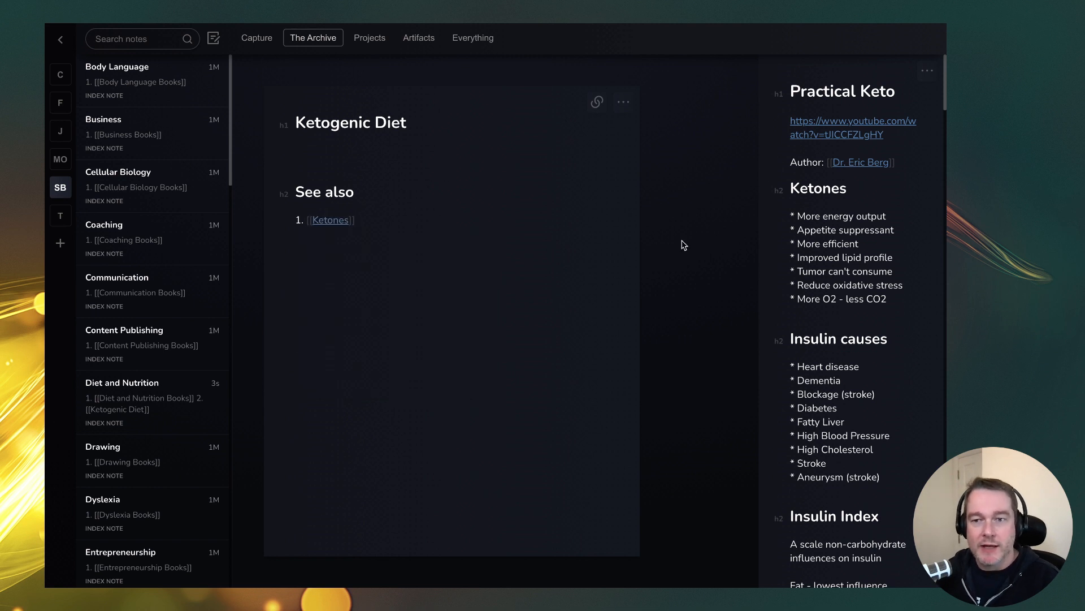
Step: Create the "Ketones" note from its link in "Ketogenic Diet" and give it a level-two heading "See also"
{"action": "left_click", "coordinate": [333, 222]}
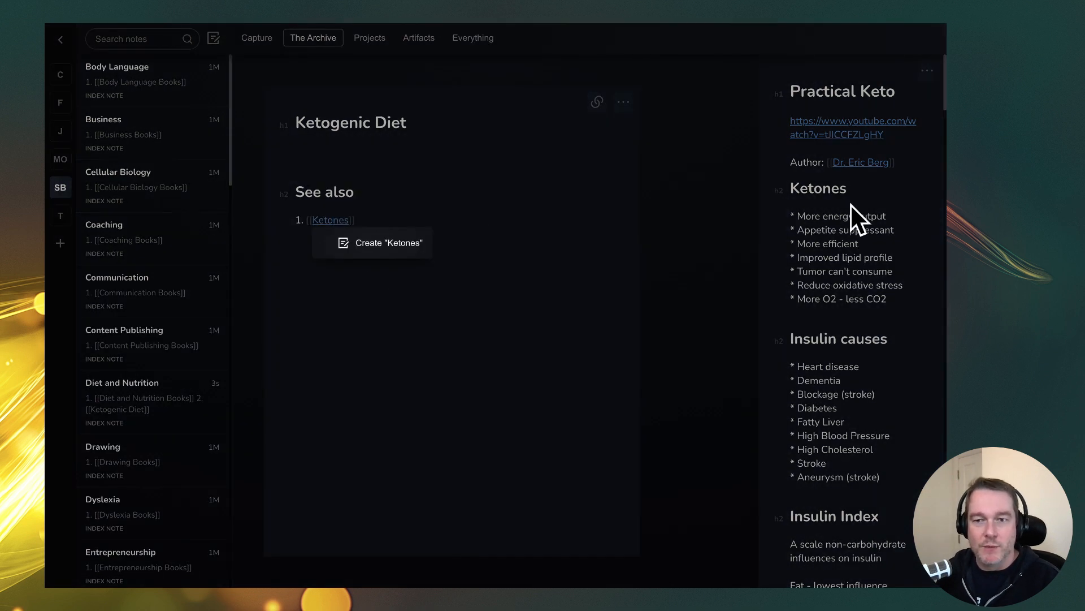
{"action": "left_click", "coordinate": [391, 246]}
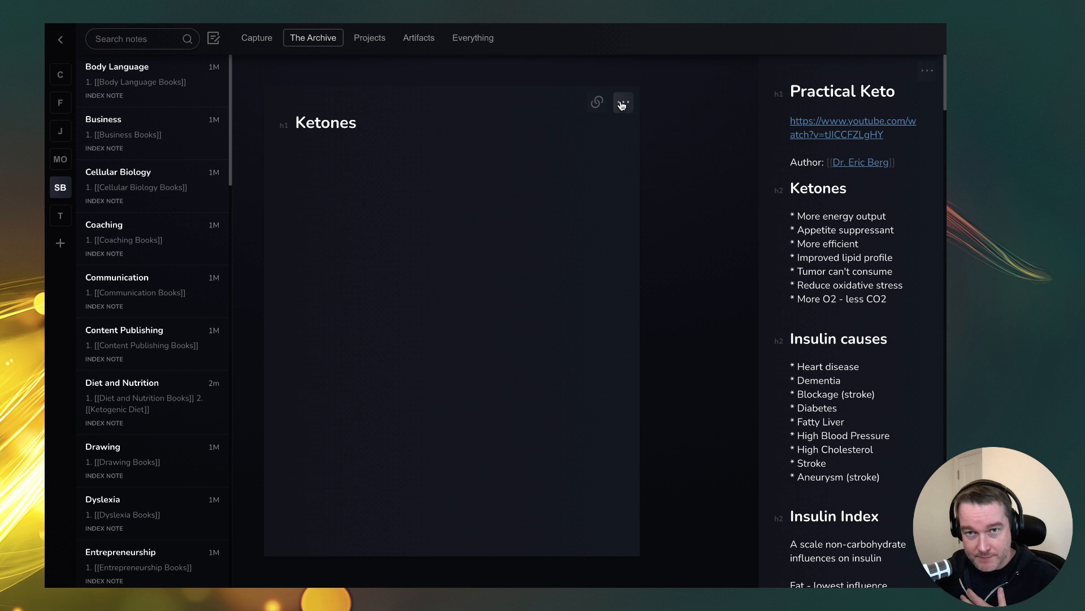
{"action": "key", "text": "Return"}
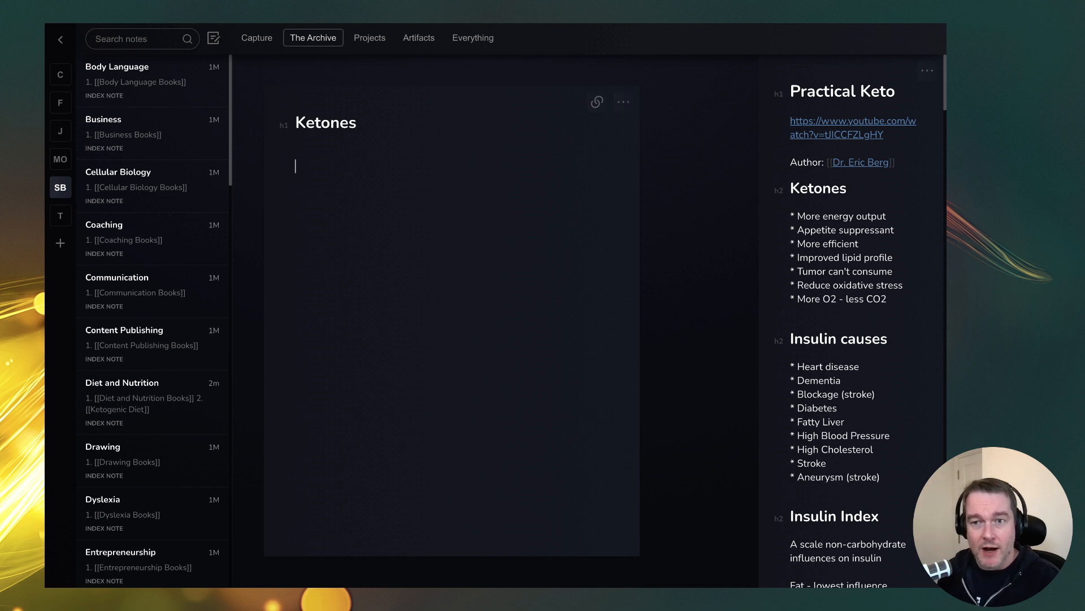
{"action": "type", "text": "###"}
{"action": "key", "text": "BackSpace"}
{"action": "key", "text": "BackSpace"}
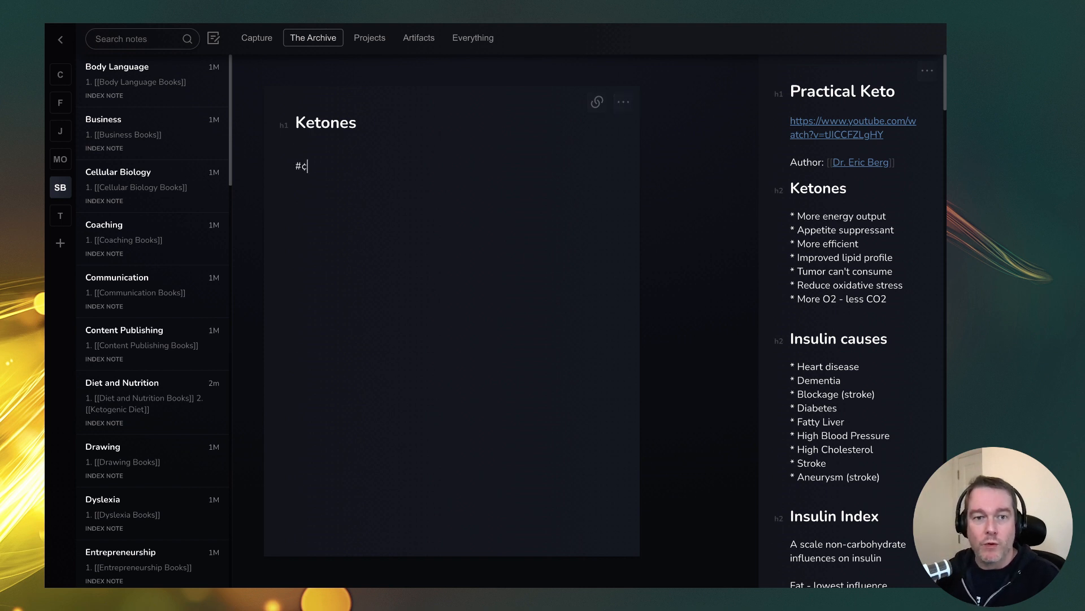
{"action": "type", "text": "# "}
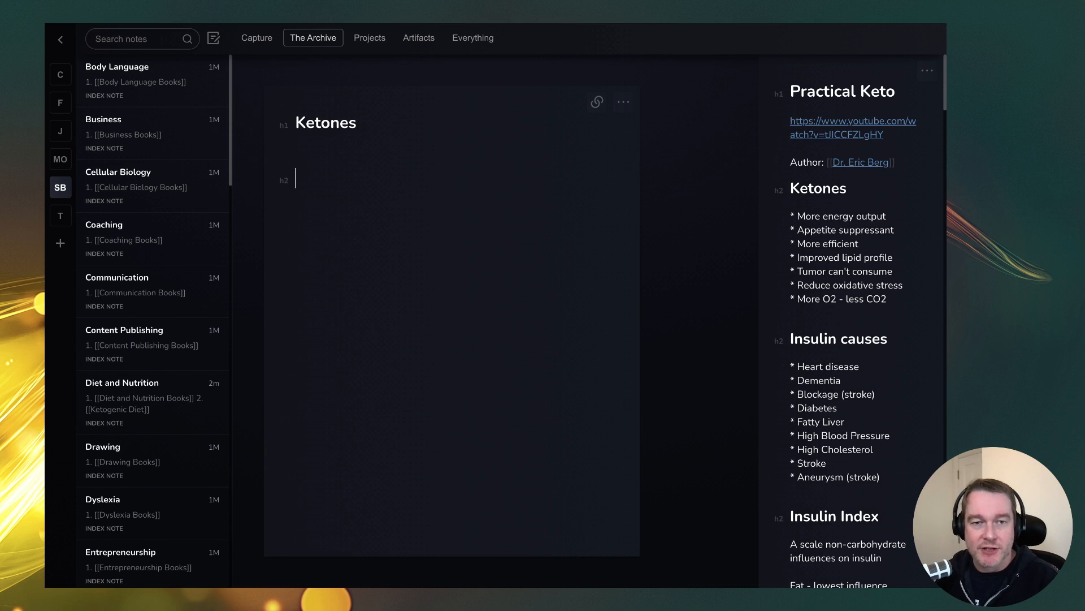
{"action": "type", "text": "See also"}
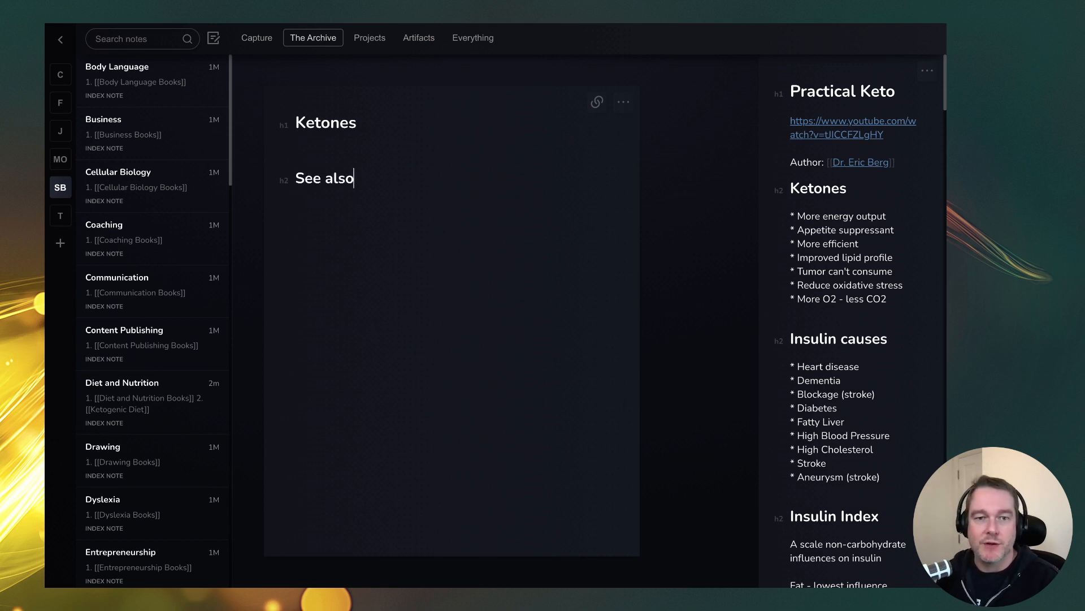
Step: Add a numbered first item under "See also" in the "Ketones" note, linking to [[Benefits of ketones]]
{"action": "key", "text": "Return"}
{"action": "type", "text": "1. [["}
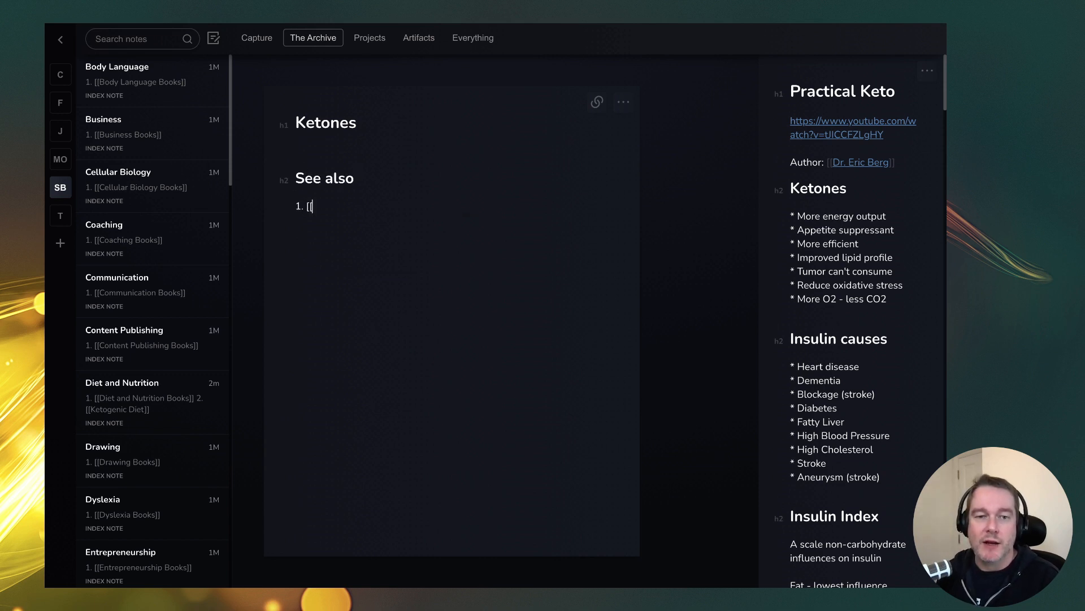
{"action": "type", "text": "Benefits of "}
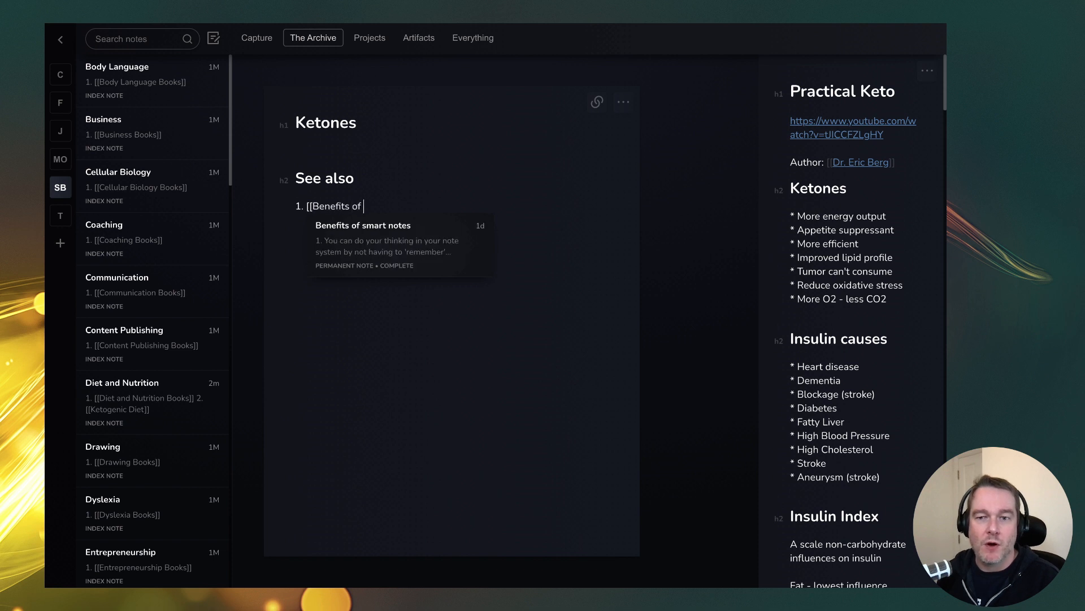
{"action": "type", "text": "keytones]]"}
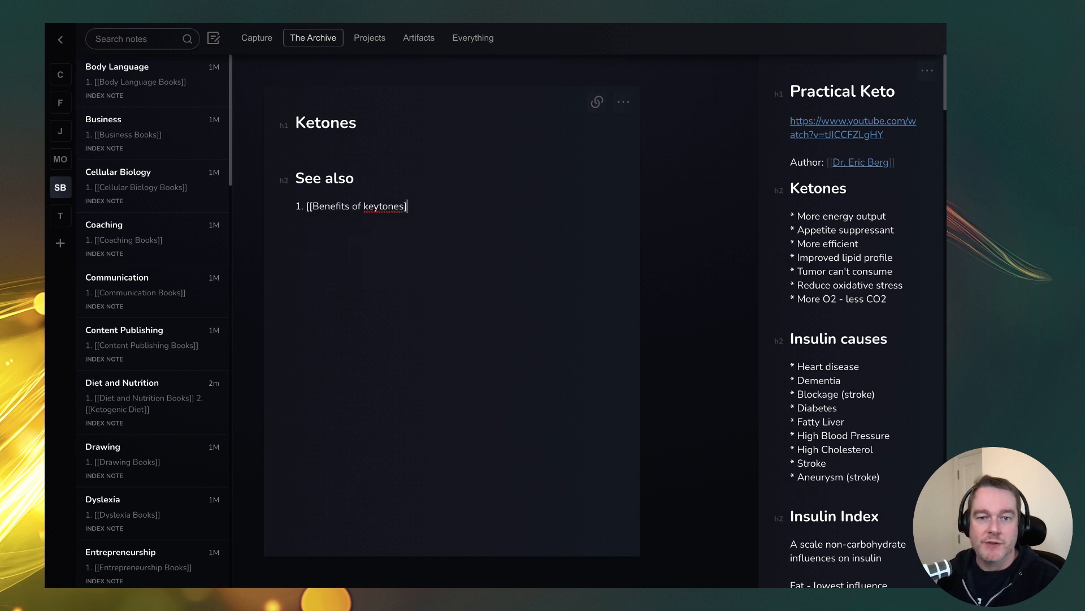
{"action": "left_click", "coordinate": [374, 208]}
{"action": "left_click", "coordinate": [485, 205]}
{"action": "key", "text": "Left"}
{"action": "key", "text": "Left"}
{"action": "key", "text": "Left"}
{"action": "key", "text": "Left"}
{"action": "key", "text": "Left"}
{"action": "key", "text": "Left"}
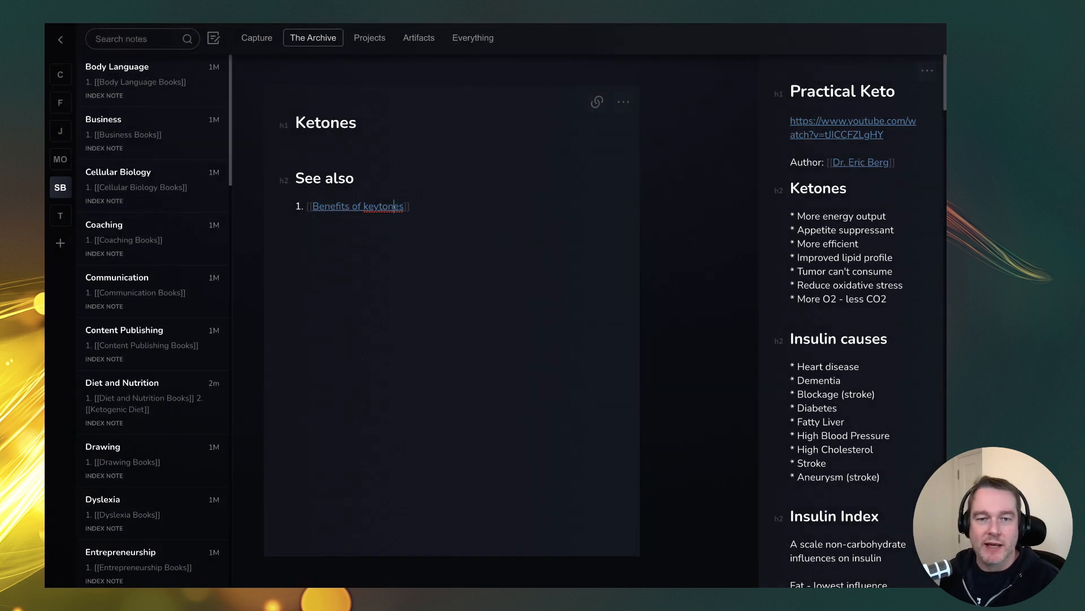
{"action": "key", "text": "BackSpace"}
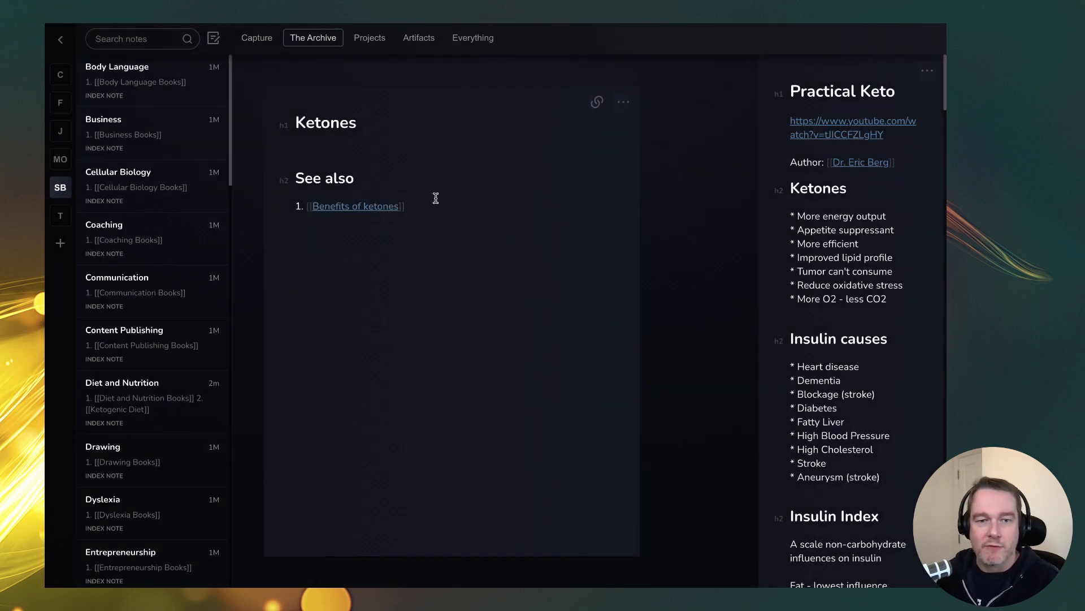
Step: Create the "Benefits of ketones" note from its link, with the intro "The benefits of ketones are:" and a first bullet "More energy output"
{"action": "left_click", "coordinate": [359, 208]}
{"action": "left_click", "coordinate": [396, 229]}
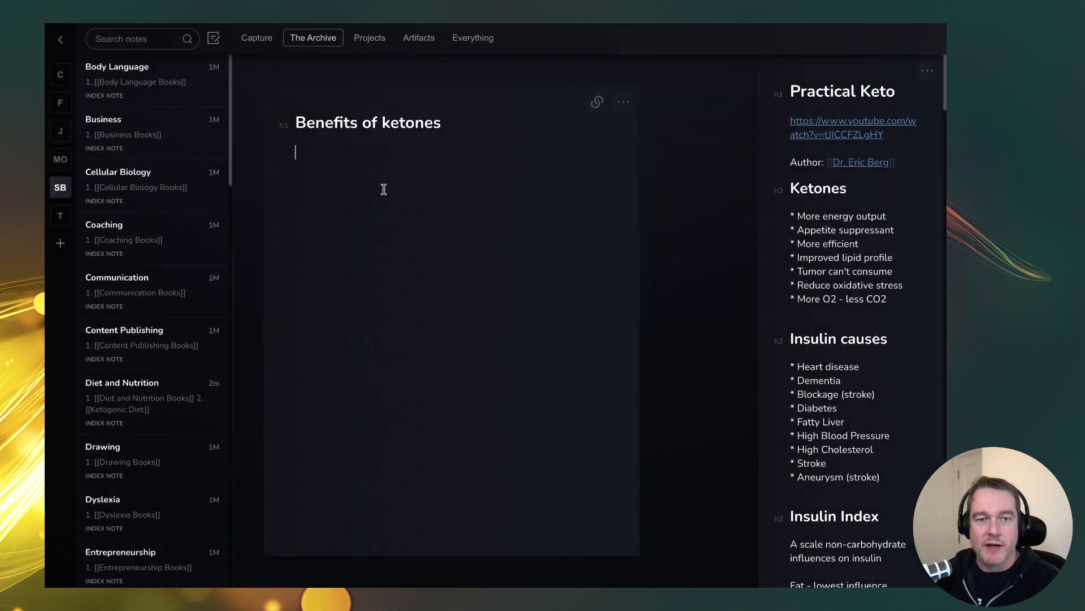
{"action": "type", "text": "The benefits of key"}
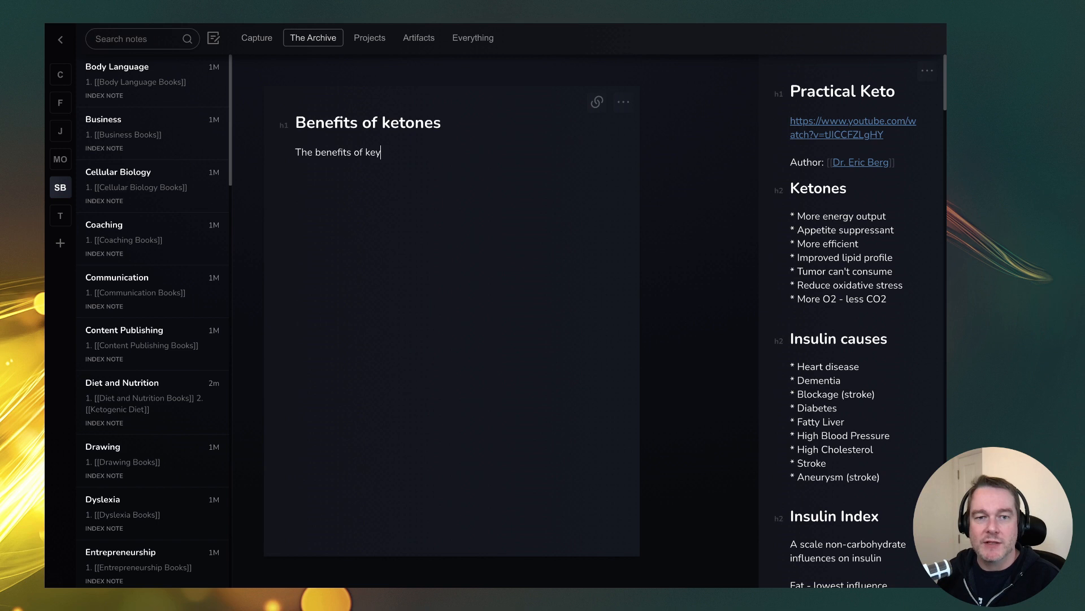
{"action": "key", "text": "BackSpace"}
{"action": "type", "text": "to"}
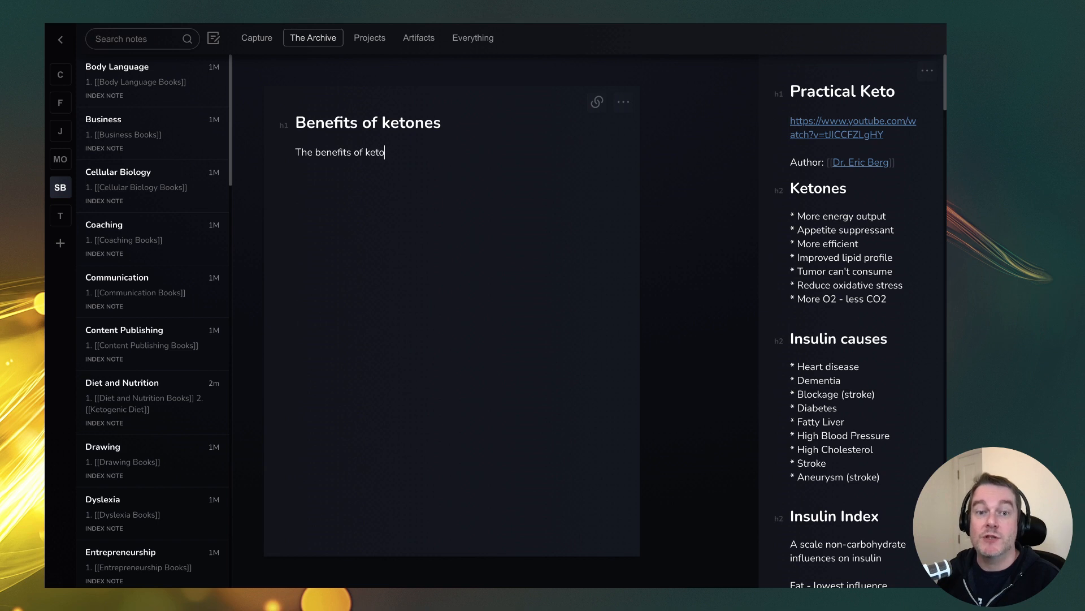
{"action": "type", "text": "nes are: * More energy ouput"}
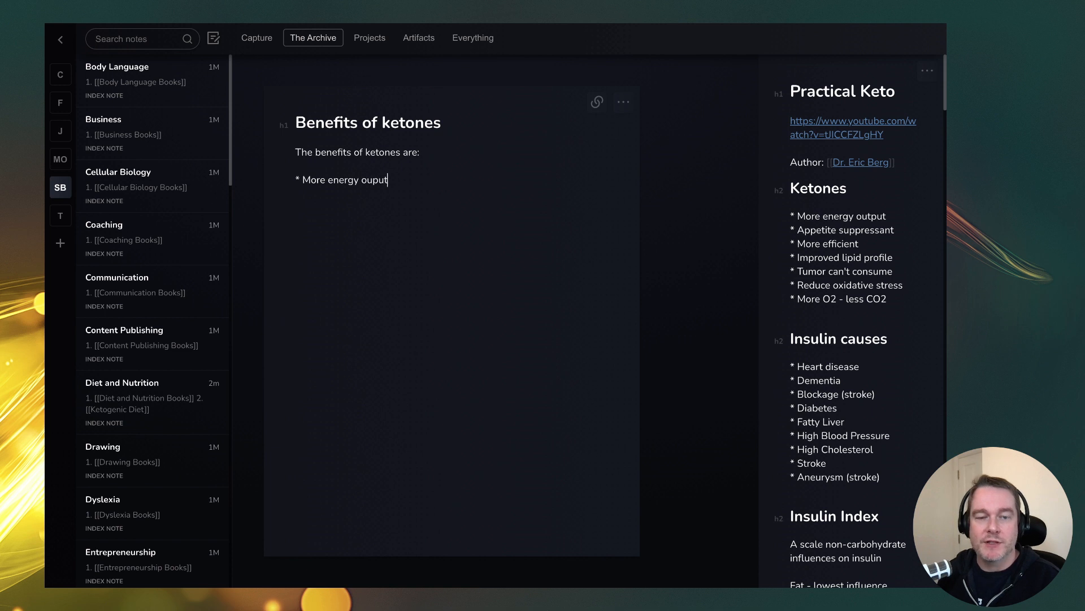
{"action": "key", "text": "Return"}
{"action": "right_click", "coordinate": [374, 179]}
{"action": "left_click", "coordinate": [397, 187]}
Step: Add the bullets "Appetite suppressant" and "More efficient at energy supply" to the list of ketone benefits
{"action": "type", "text": "* Appetite "}
{"action": "type", "text": "suppressant "}
{"action": "type", "text": "*"}
{"action": "type", "text": " More effi"}
{"action": "type", "text": "cient"}
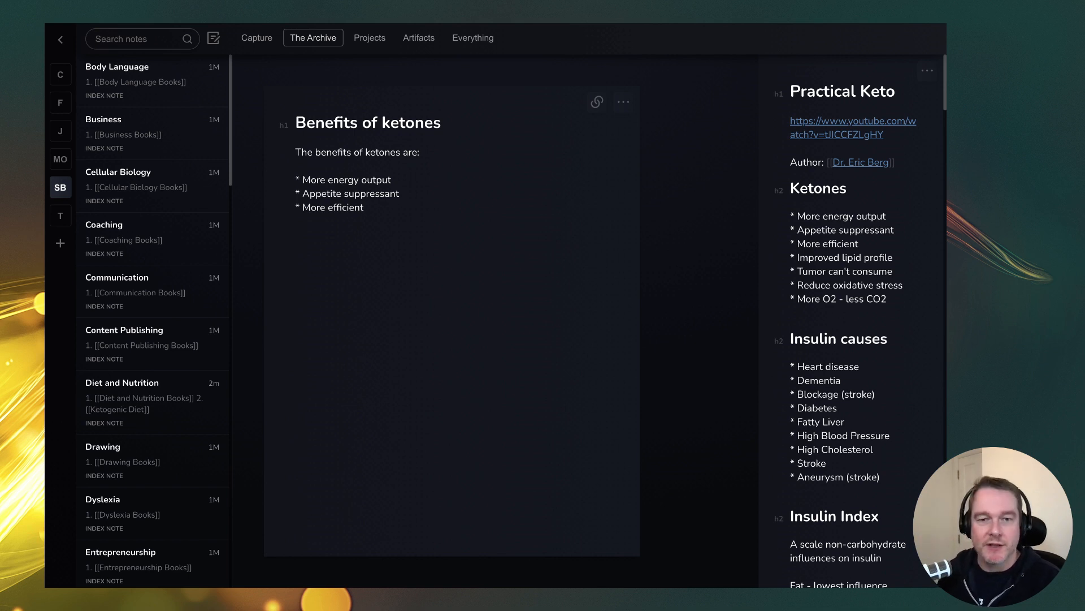
{"action": "type", "text": "at "}
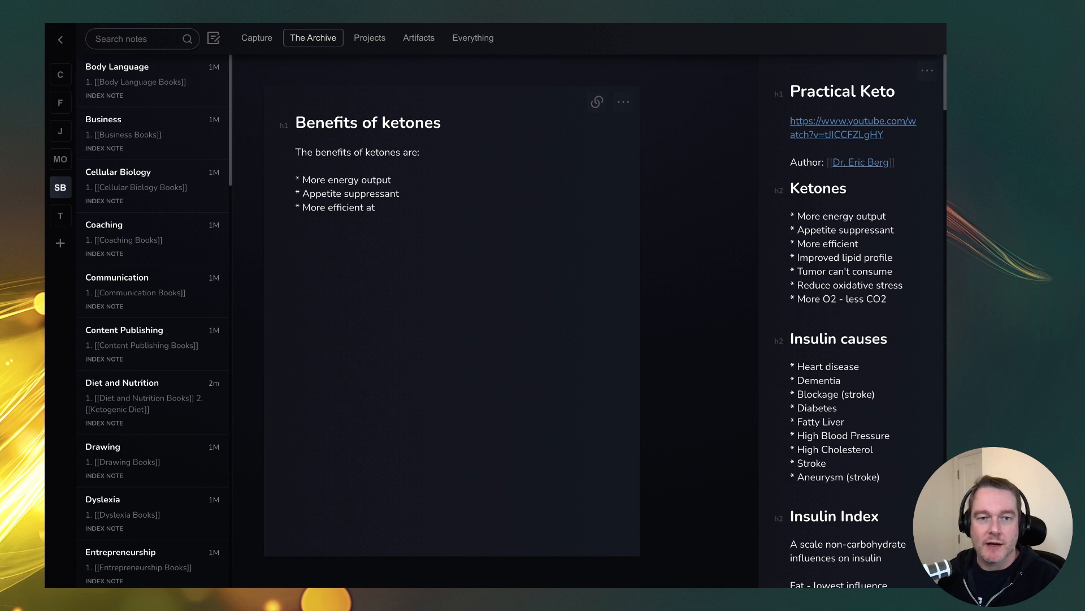
{"action": "type", "text": "energ"}
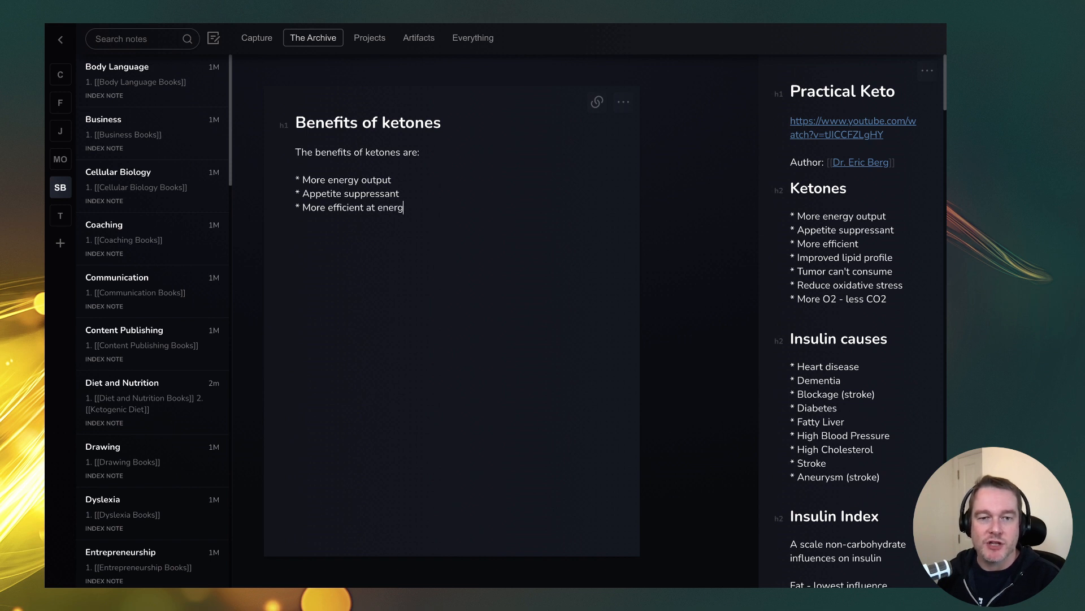
{"action": "type", "text": "y supply"}
{"action": "key", "text": "Return"}
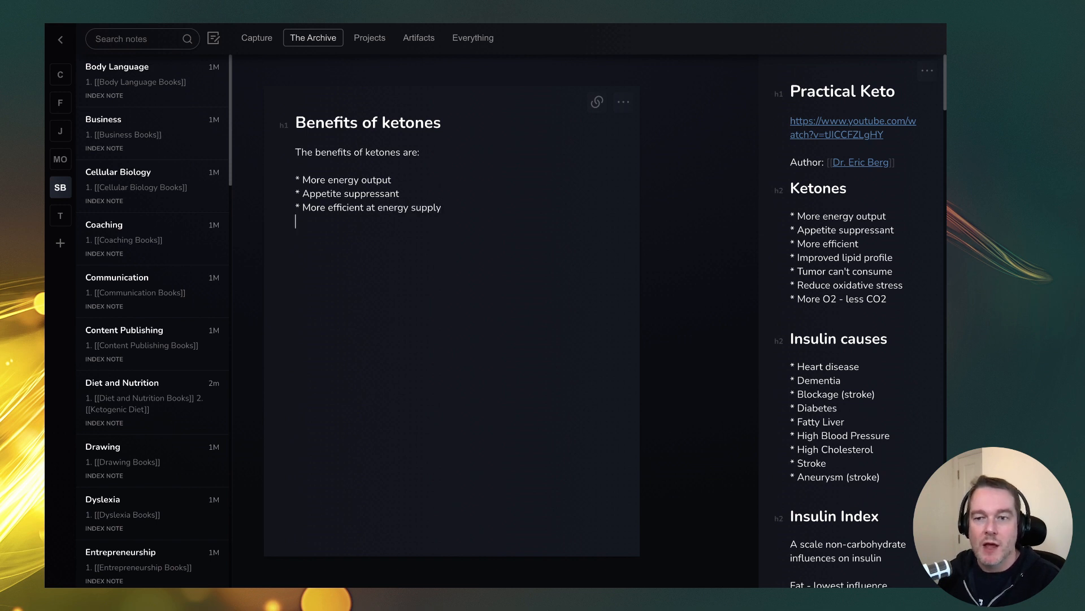
Step: Add the bullet "Improved [[Lipid Profile]]" to the benefits list, linking to a separate note
{"action": "type", "text": "Improved [["}
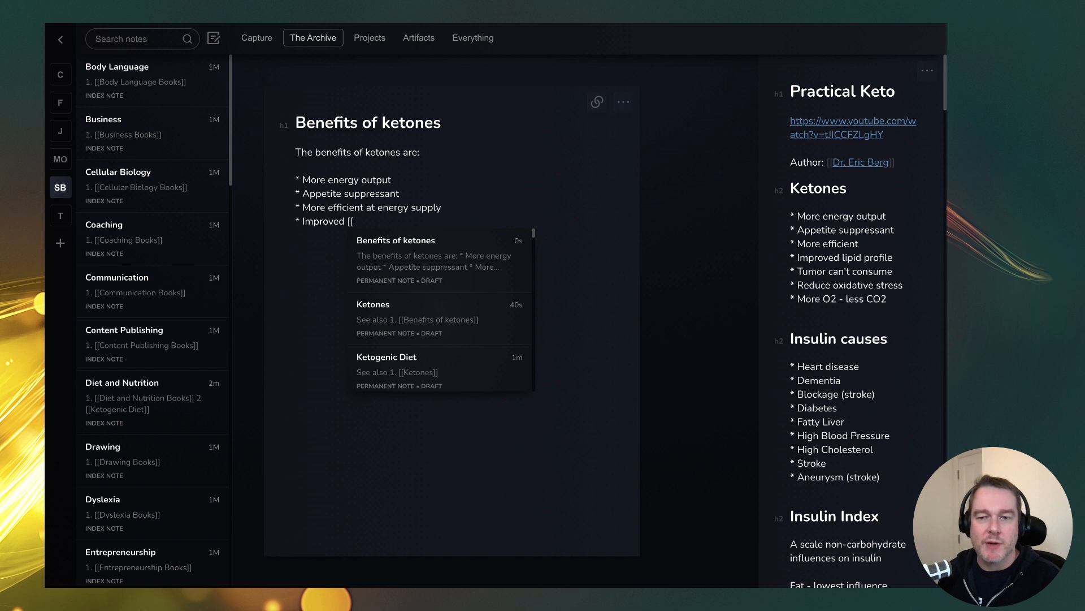
{"action": "type", "text": "Lipid"}
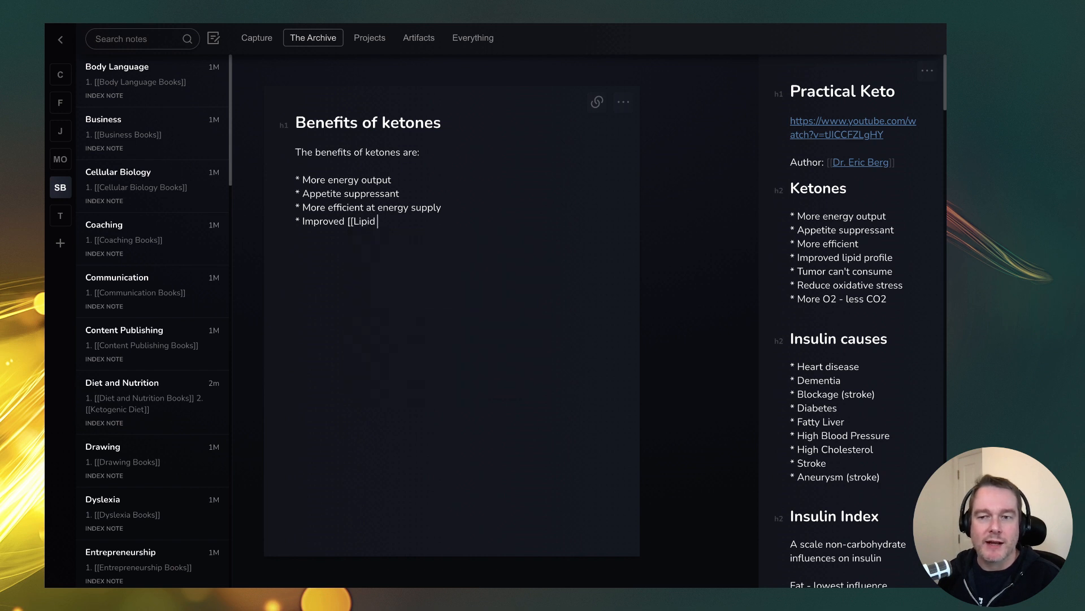
{"action": "type", "text": " Profile]]"}
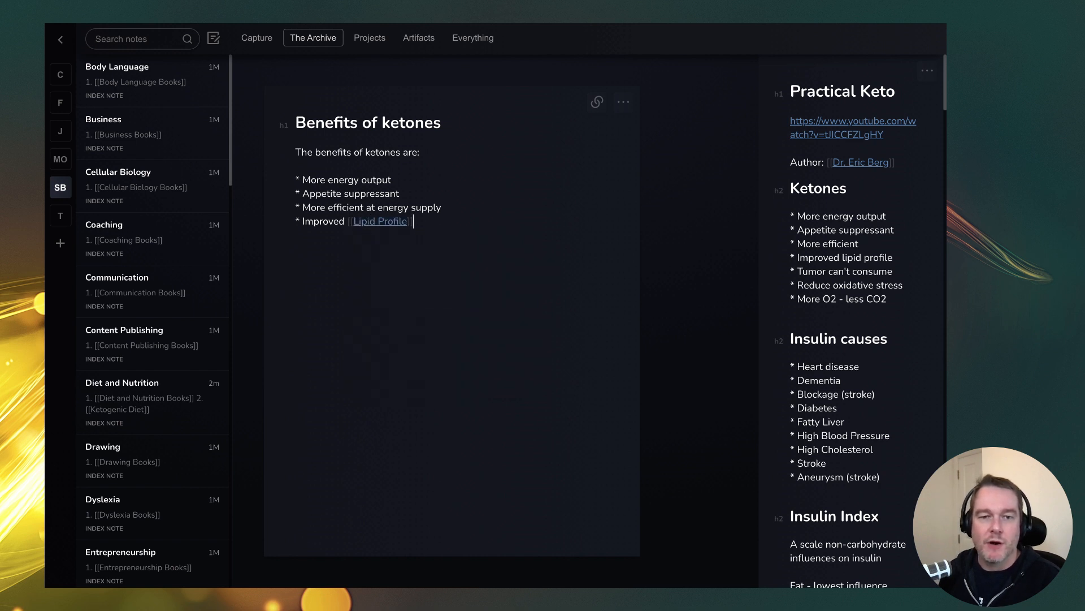
Step: Create the "Lipid Profile" note from its link and return to "Benefits of ketones" through the backlink
{"action": "left_click", "coordinate": [384, 222]}
{"action": "left_click", "coordinate": [440, 248]}
{"action": "left_click", "coordinate": [597, 103]}
{"action": "left_click", "coordinate": [624, 128]}
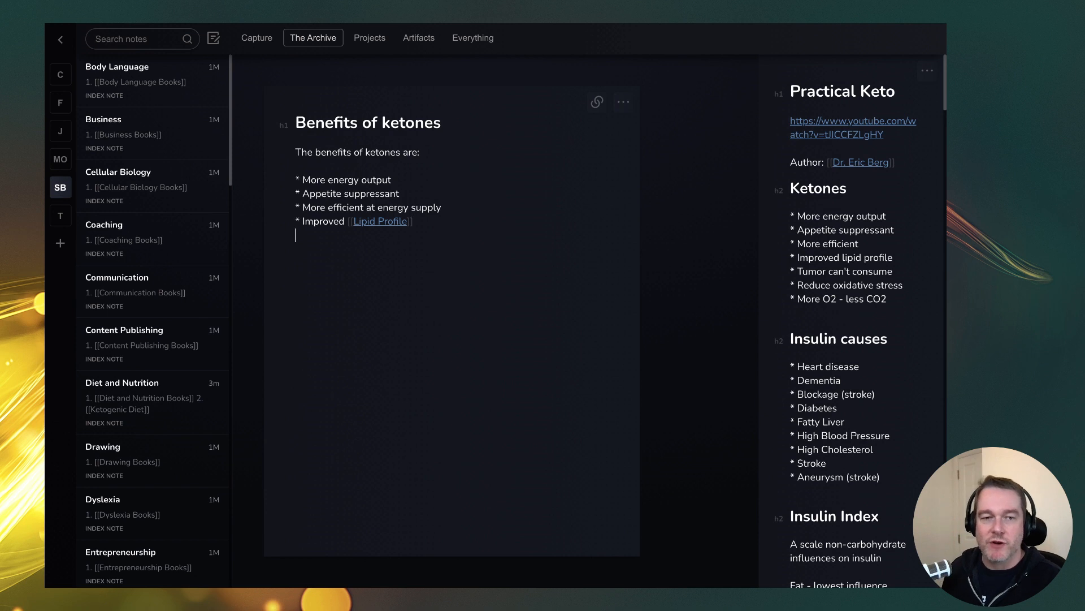
Step: Add the bullet "Tumors can't consume ketones" below the Lipid Profile bullet
{"action": "type", "text": "*"}
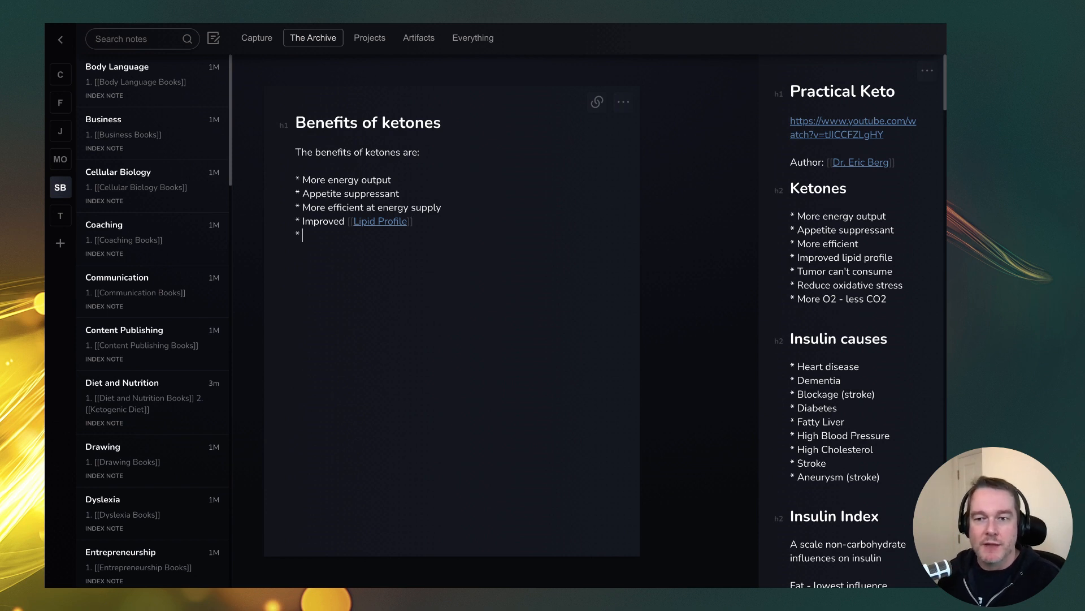
{"action": "type", "text": "The"}
{"action": "key", "text": "BackSpace"}
{"action": "key", "text": "BackSpace"}
{"action": "key", "text": "BackSpace"}
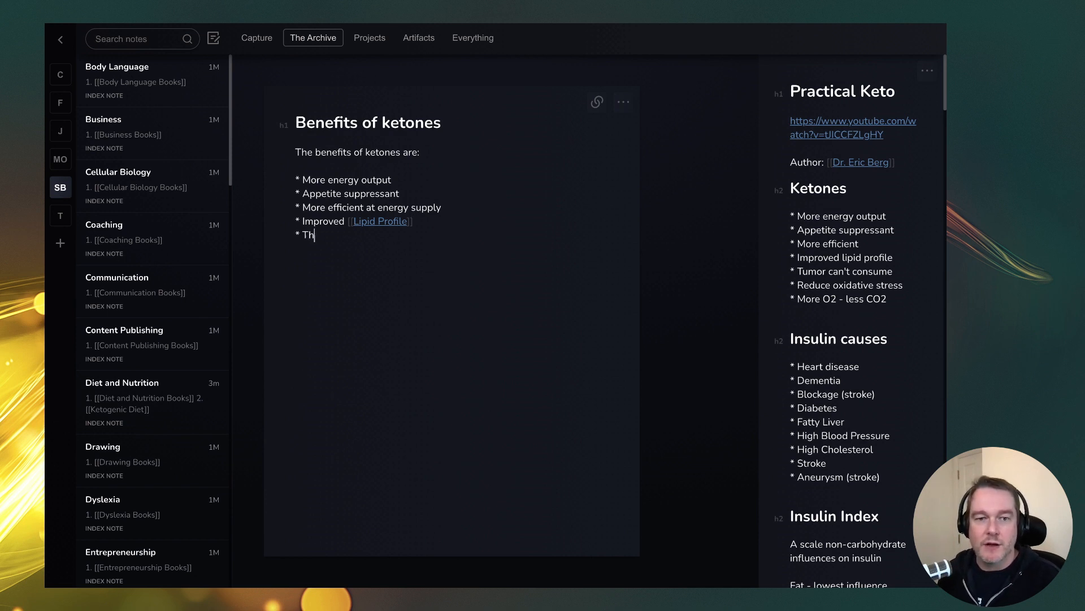
{"action": "type", "text": "Tumors "}
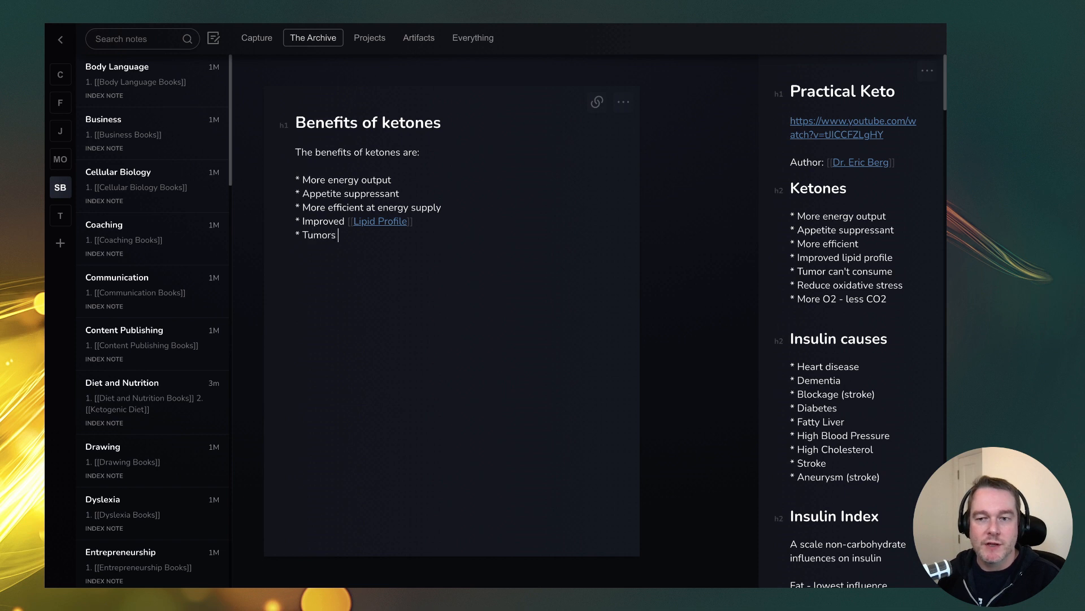
{"action": "type", "text": "can't consume "}
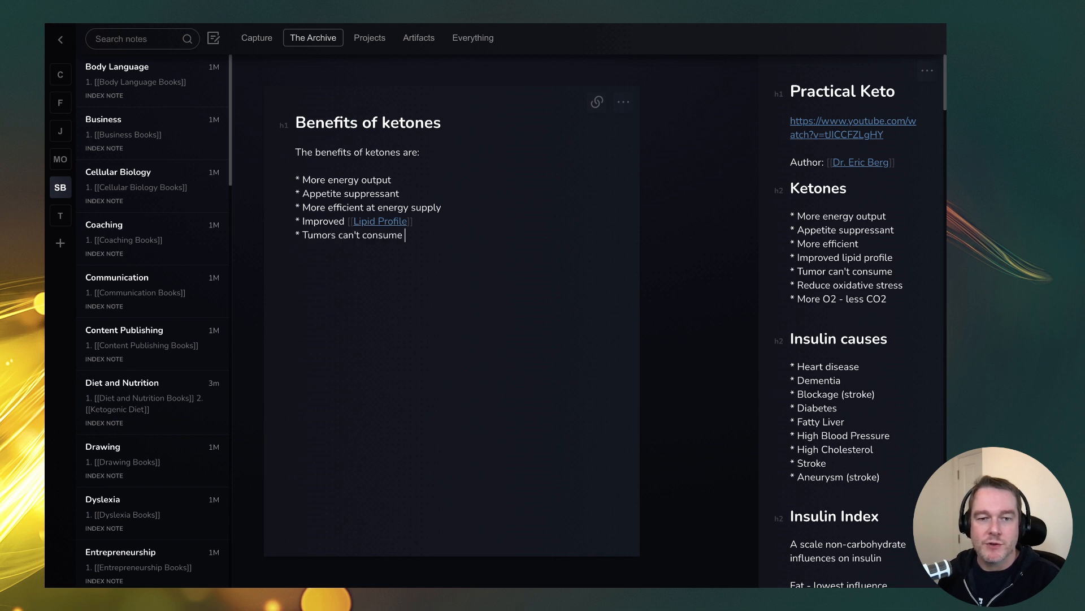
{"action": "type", "text": "ketones"}
{"action": "key", "text": "Return"}
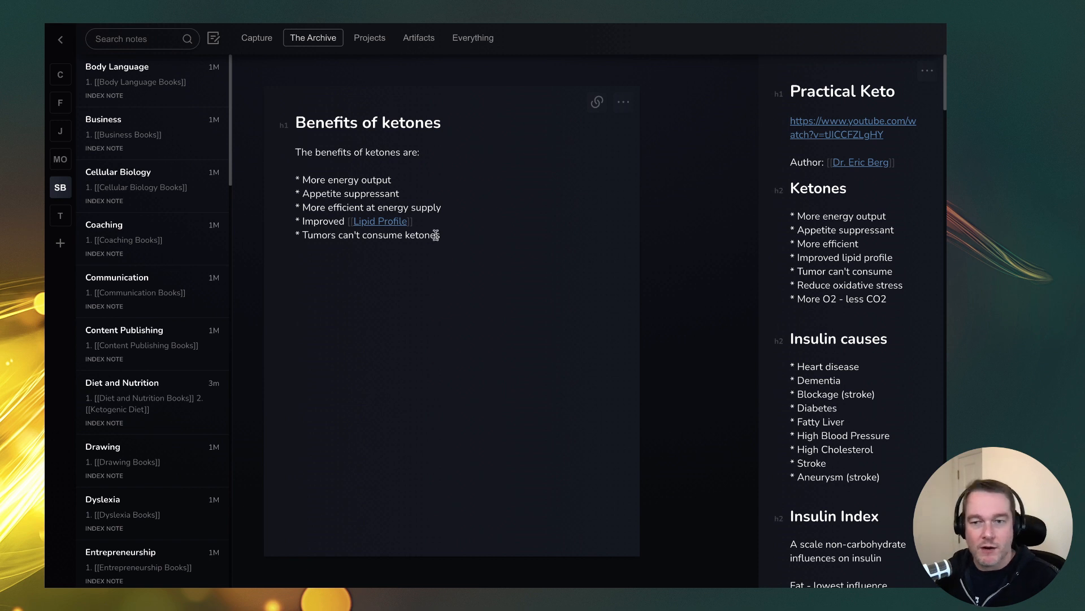
Step: Using the Ketones section of "Practical Keto", add the bullet "Produces more O2 and less CO2" and leave a blank line below the list
{"action": "type", "text": "*"}
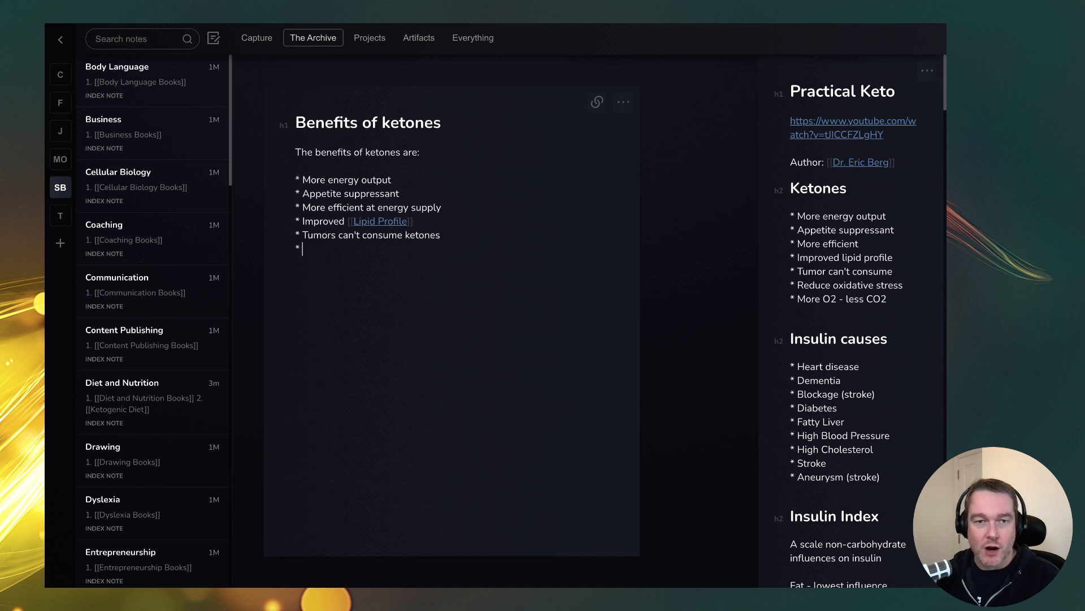
{"action": "scroll", "coordinate": [855, 350], "scroll_direction": "down", "scroll_amount": 4}
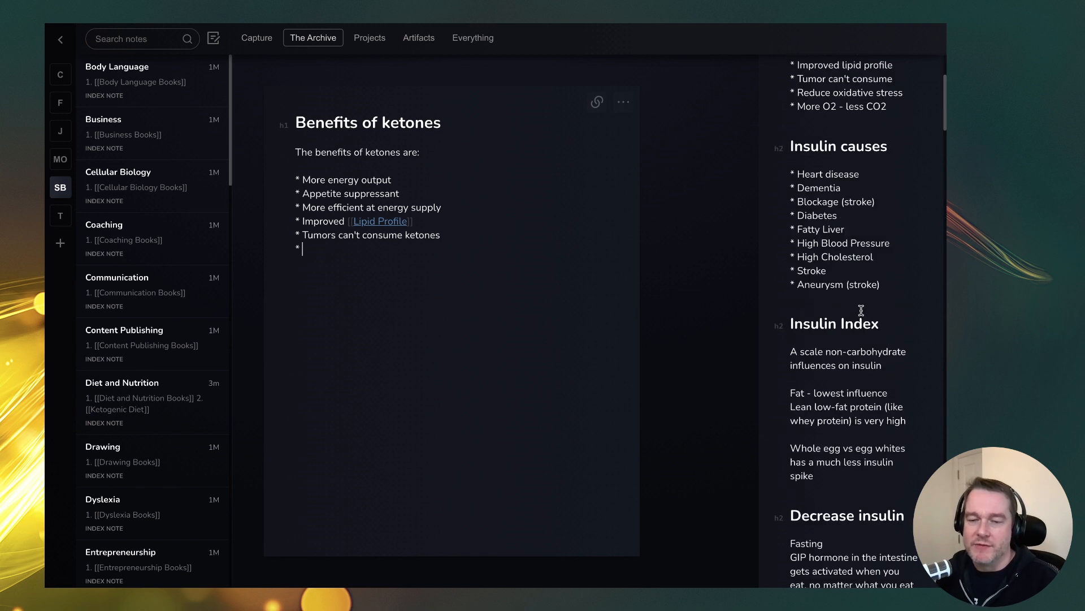
{"action": "scroll", "coordinate": [861, 310], "scroll_direction": "up", "scroll_amount": 3}
{"action": "left_click", "coordinate": [903, 229]}
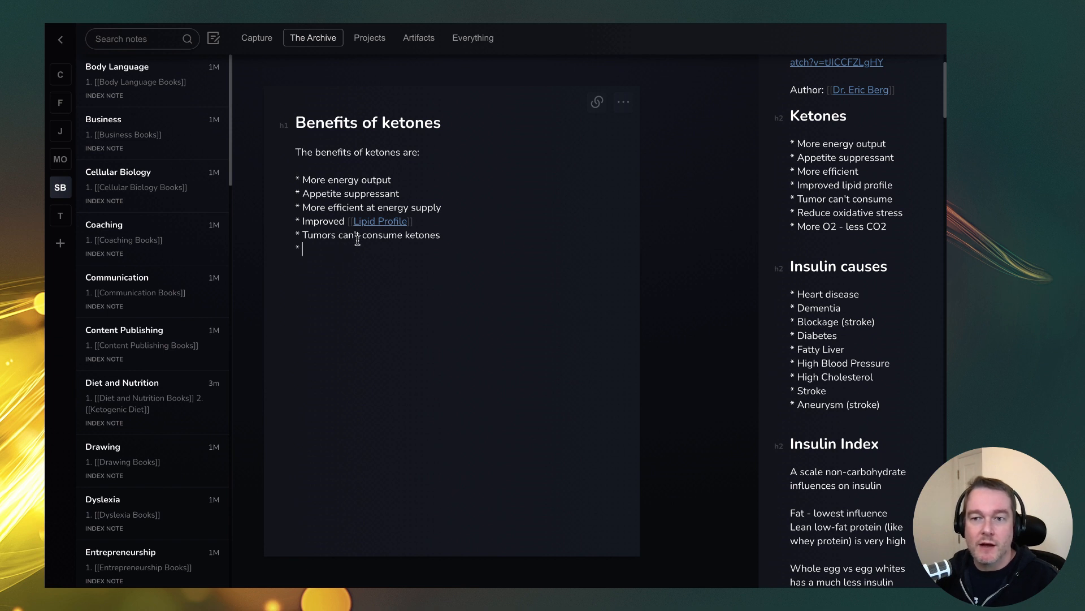
{"action": "type", "text": "Produces more O2"}
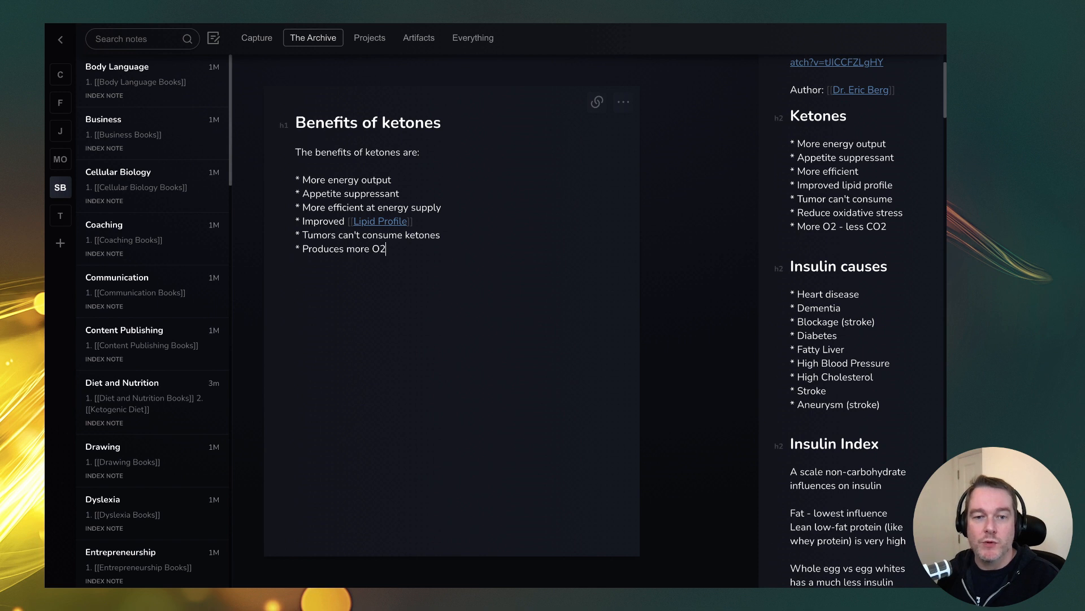
{"action": "type", "text": " and less Co"}
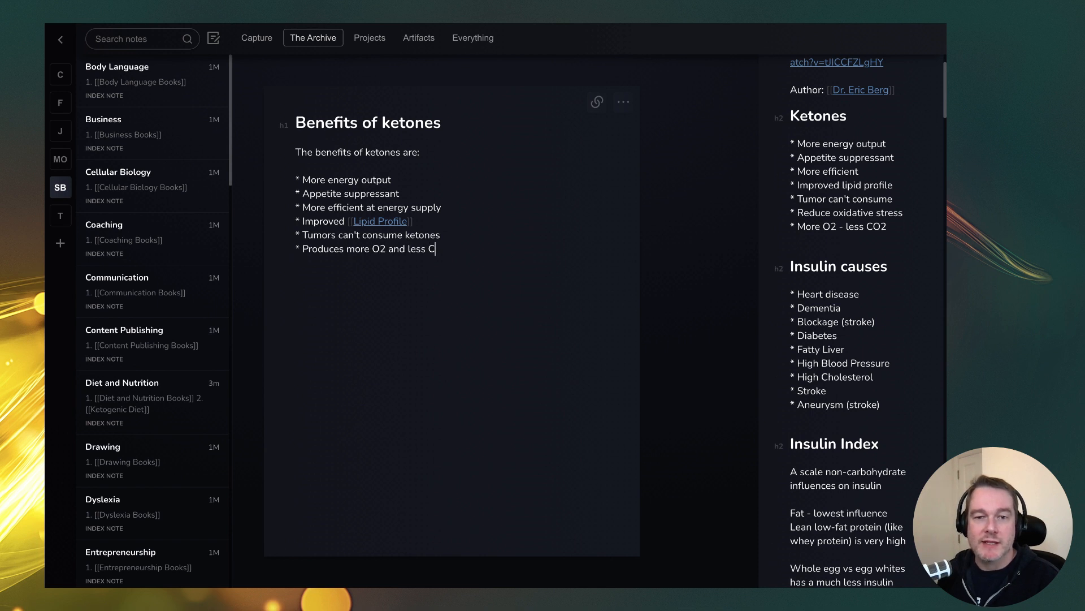
{"action": "key", "text": "BackSpace"}
{"action": "type", "text": "O2"}
{"action": "key", "text": "Return"}
{"action": "key", "text": "Return"}
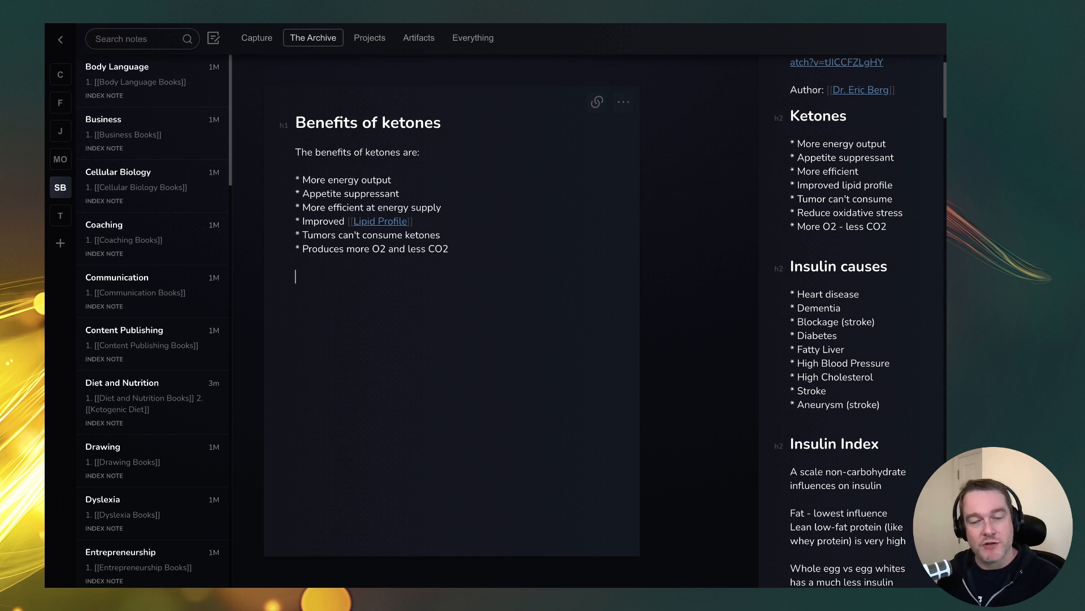
{"action": "left_click", "coordinate": [412, 179]}
{"action": "left_click_drag", "start_coordinate": [412, 179], "coordinate": [310, 179]}
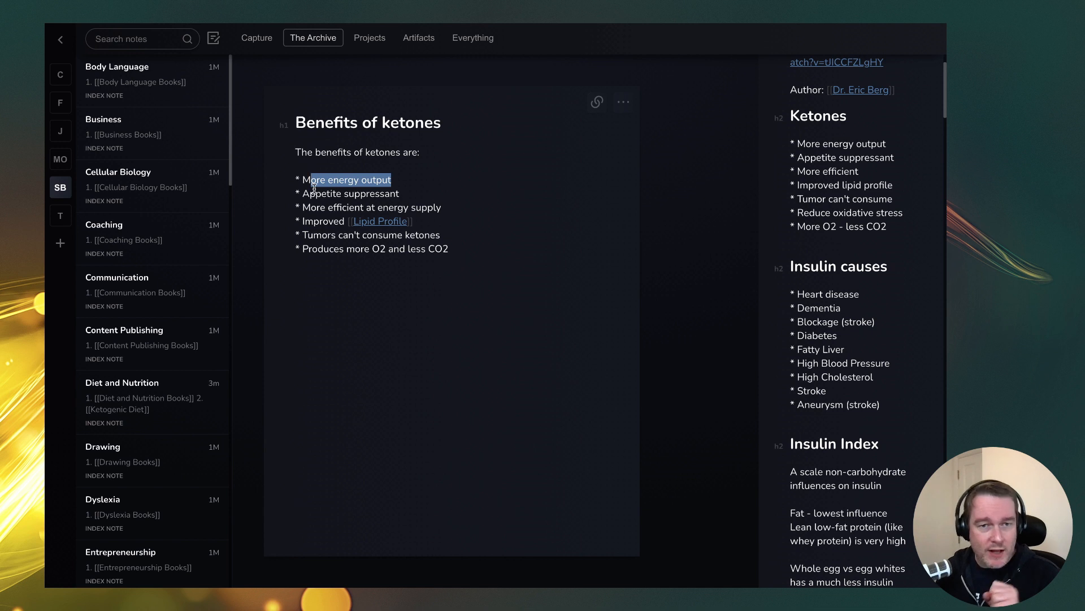
{"action": "left_click", "coordinate": [407, 179]}
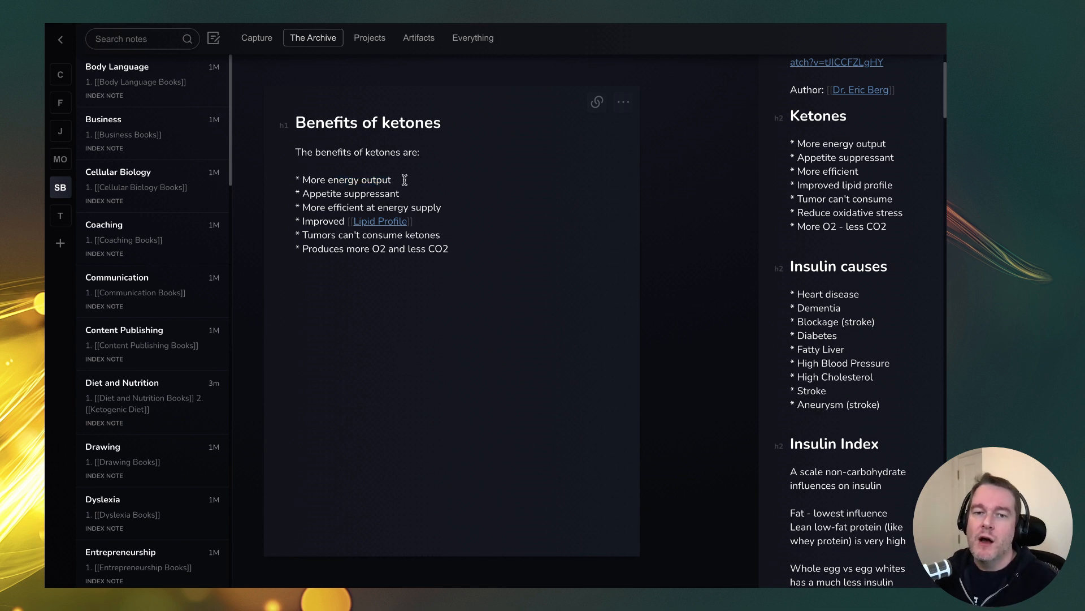
Step: Add a second-level heading "See also" below the list of ketone benefits
{"action": "left_click", "coordinate": [354, 292]}
{"action": "type", "text": "##"}
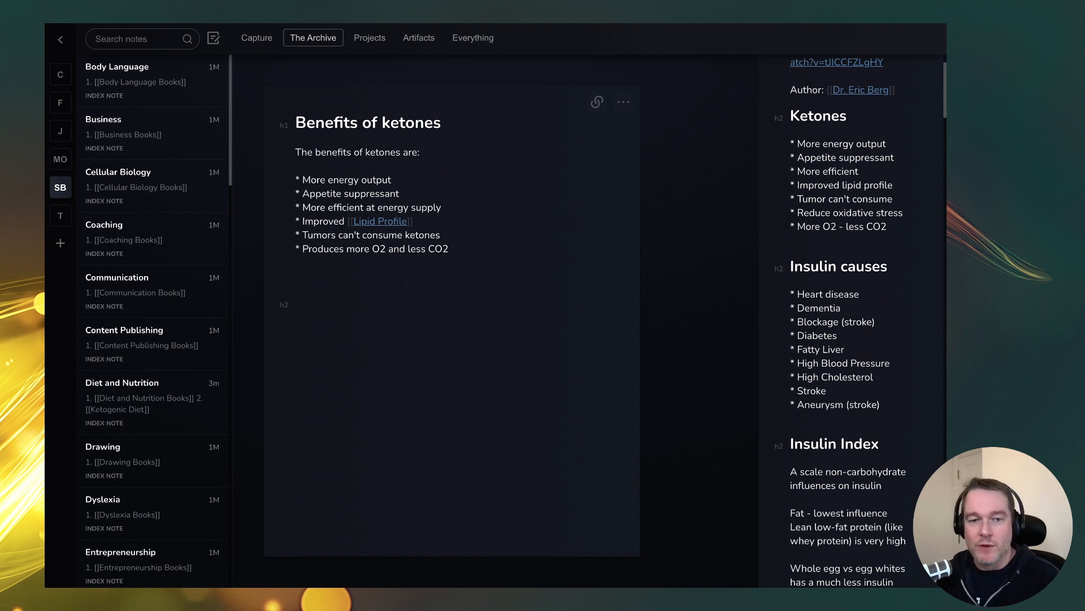
{"action": "type", "text": "See also"}
{"action": "key", "text": "Return"}
{"action": "key", "text": "Return"}
{"action": "key", "text": "BackSpace"}
Step: Add numbered item 1 under "See also", linking to "[[How to improve your energy]]"
{"action": "type", "text": "1. ["}
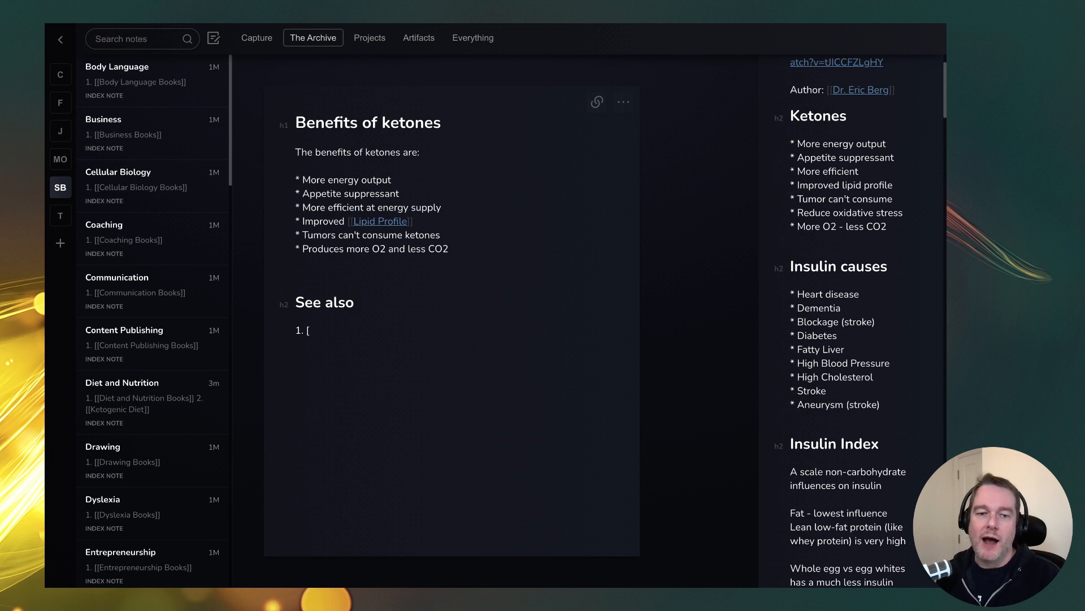
{"action": "type", "text": "["}
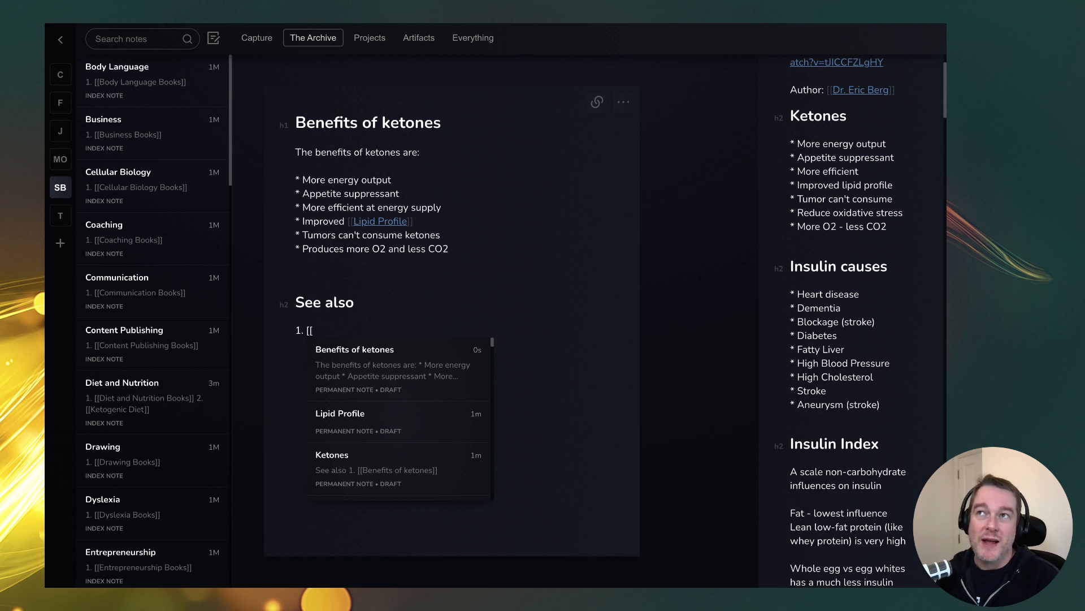
{"action": "type", "text": "How to "}
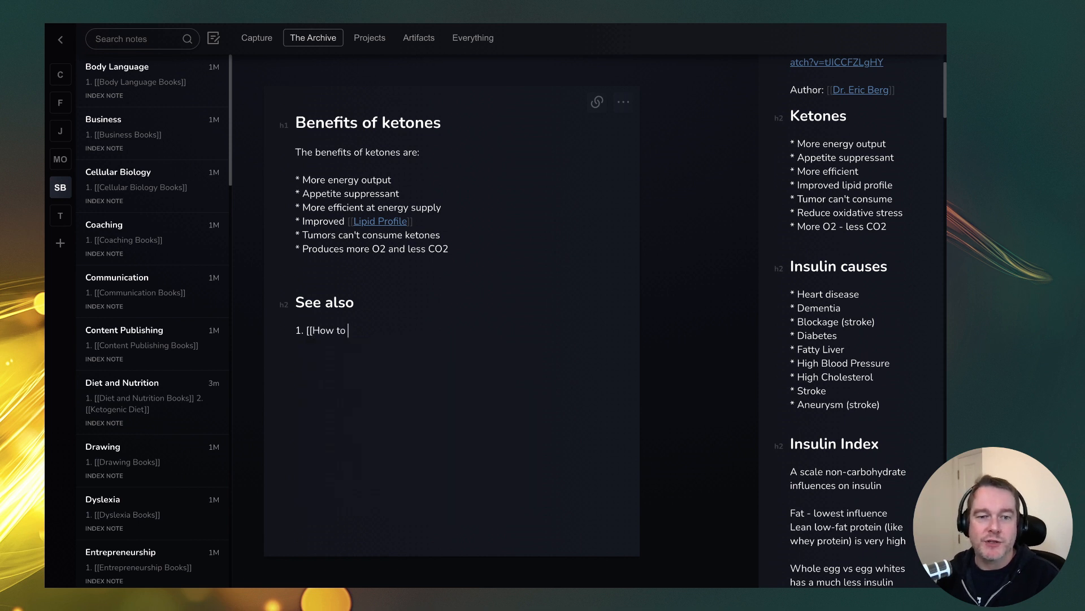
{"action": "type", "text": "improve your ener"}
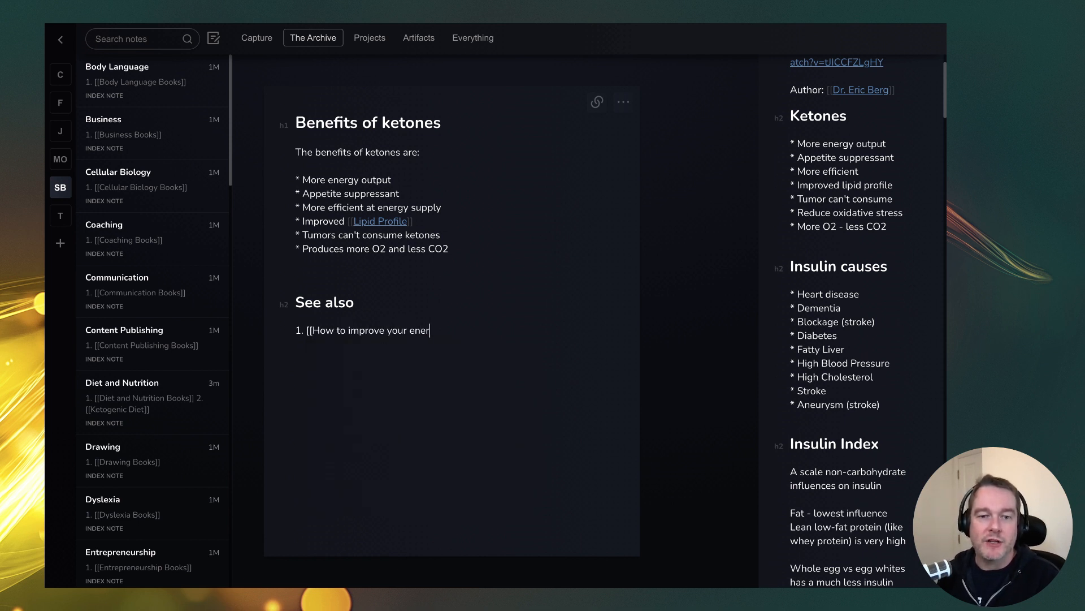
{"action": "type", "text": "gy]]"}
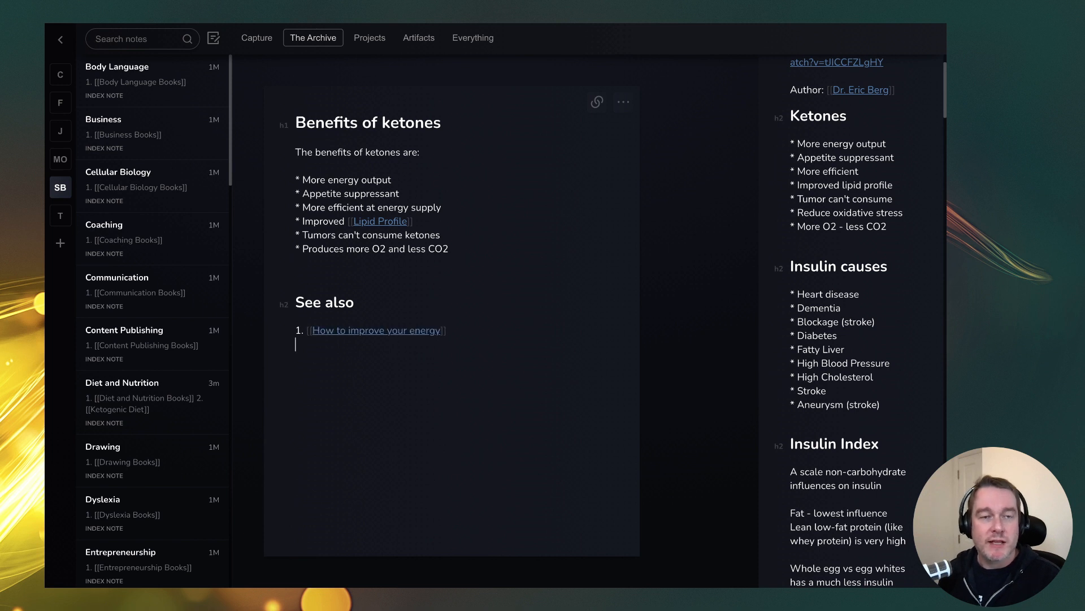
Step: Create the "How to improve your energy" note from its link and check its backlinks
{"action": "left_click", "coordinate": [380, 331]}
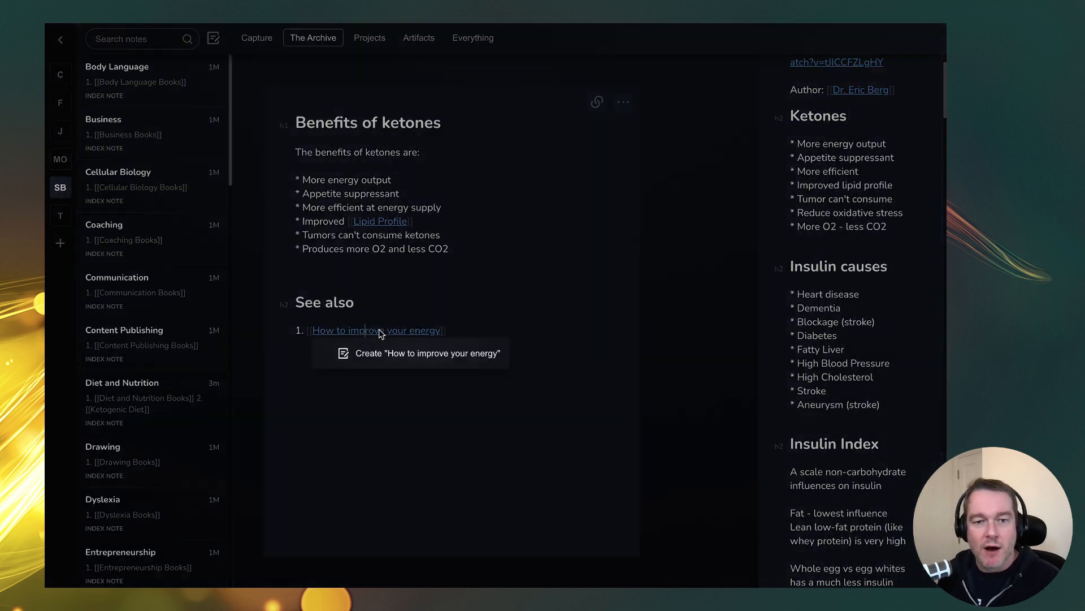
{"action": "left_click", "coordinate": [435, 354]}
{"action": "left_click", "coordinate": [597, 102]}
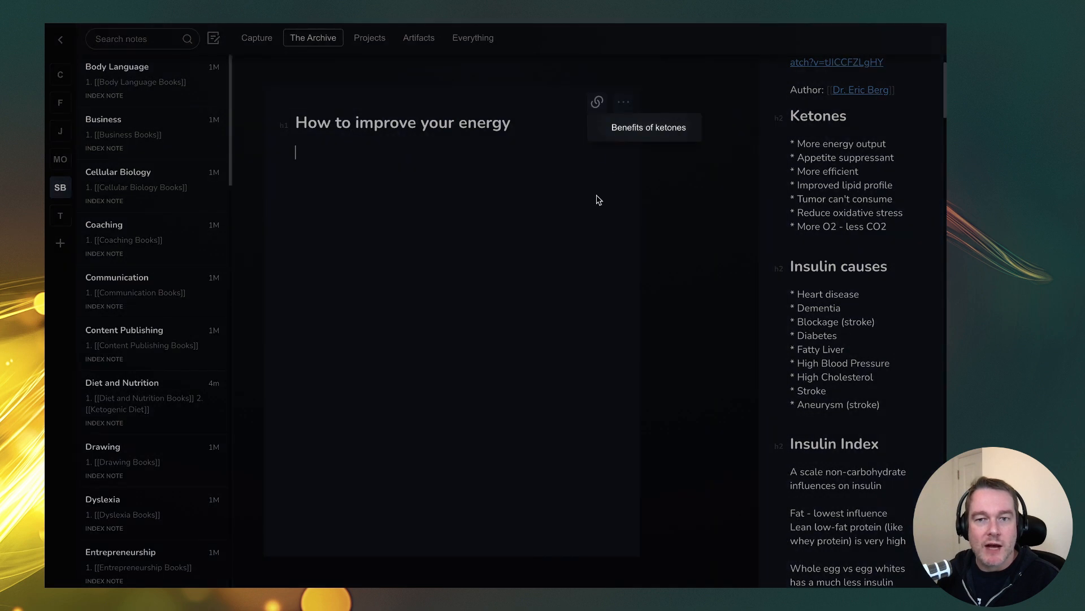
{"action": "left_click", "coordinate": [475, 149]}
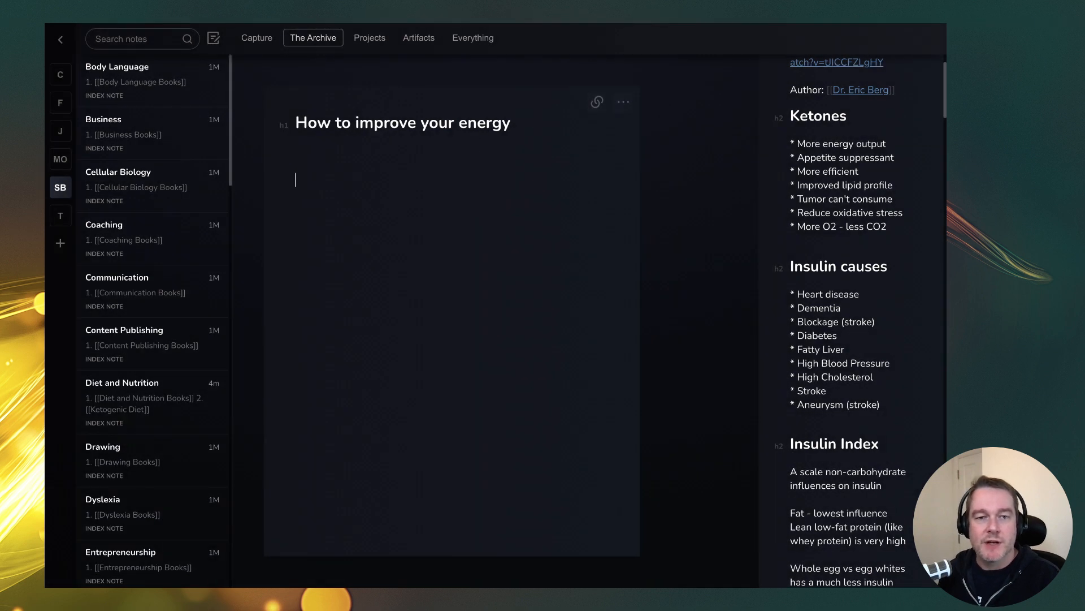
Step: Add a second-level heading "Ketones" to the "How to improve your energy" note
{"action": "key", "text": "Return"}
{"action": "type", "text": "## "}
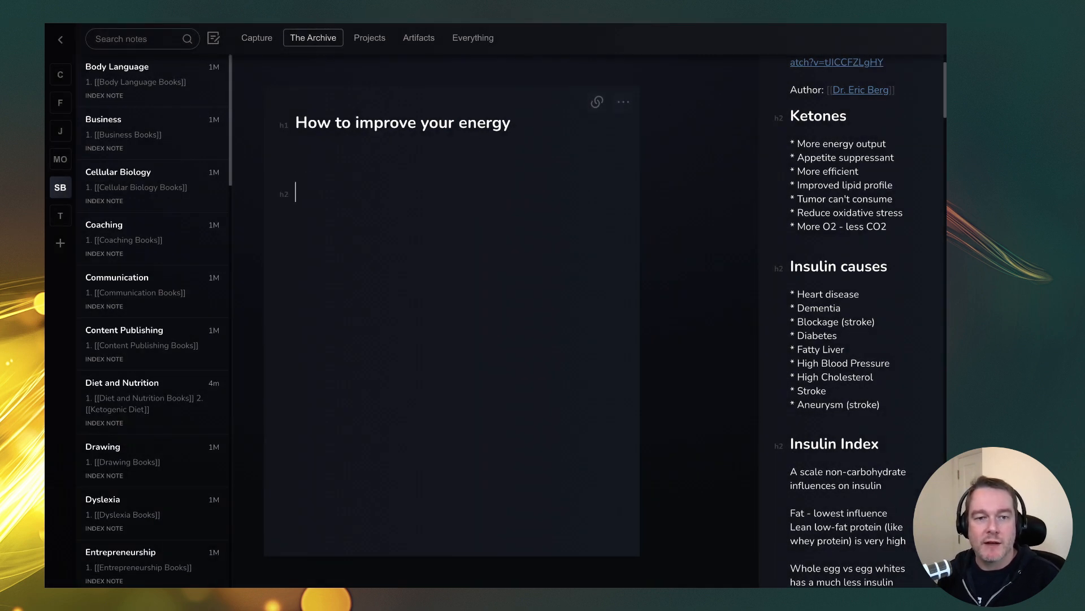
{"action": "type", "text": "Ketones"}
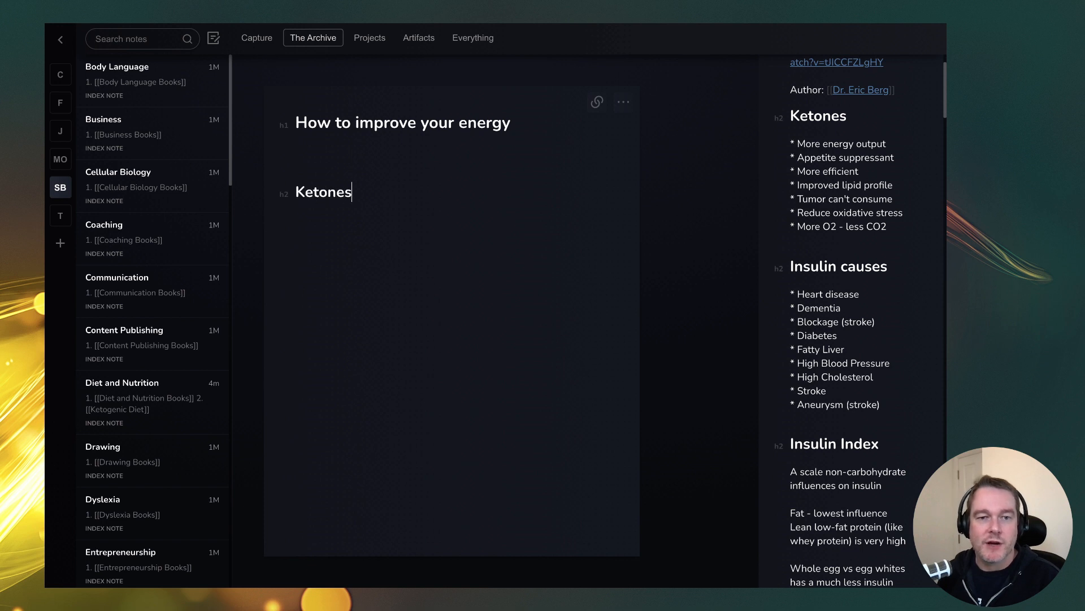
Step: Write the sentence "Ketones are shown to provide more energy." under the Ketones heading
{"action": "type", "text": "Keto"}
{"action": "key", "text": "BackSpace"}
{"action": "key", "text": "BackSpace"}
{"action": "key", "text": "BackSpace"}
{"action": "type", "text": "ey"}
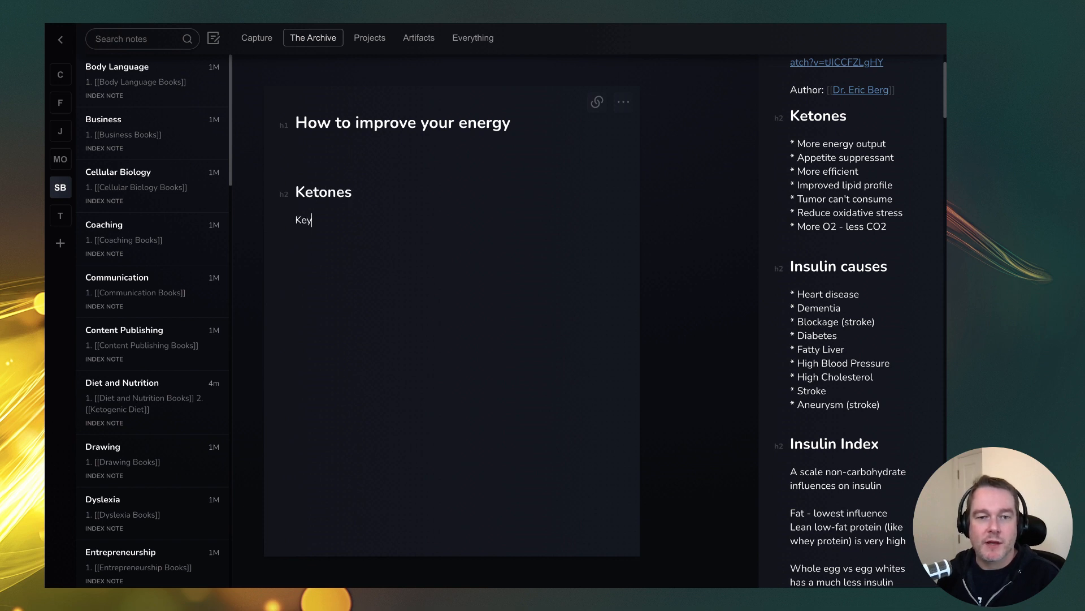
{"action": "type", "text": "tones are"}
{"action": "key", "text": "BackSpace"}
{"action": "key", "text": "BackSpace"}
{"action": "key", "text": "BackSpace"}
{"action": "key", "text": "BackSpace"}
{"action": "key", "text": "BackSpace"}
{"action": "key", "text": "BackSpace"}
{"action": "key", "text": "BackSpace"}
{"action": "key", "text": "BackSpace"}
{"action": "key", "text": "BackSpace"}
{"action": "key", "text": "BackSpace"}
{"action": "type", "text": "tones are shown to "}
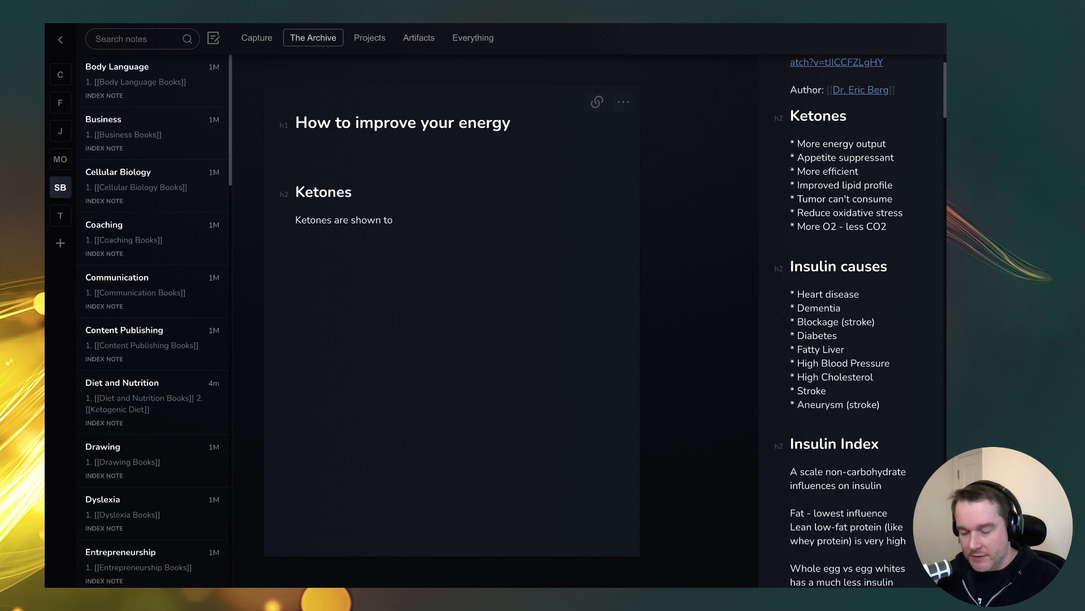
{"action": "type", "text": "provide more energy."}
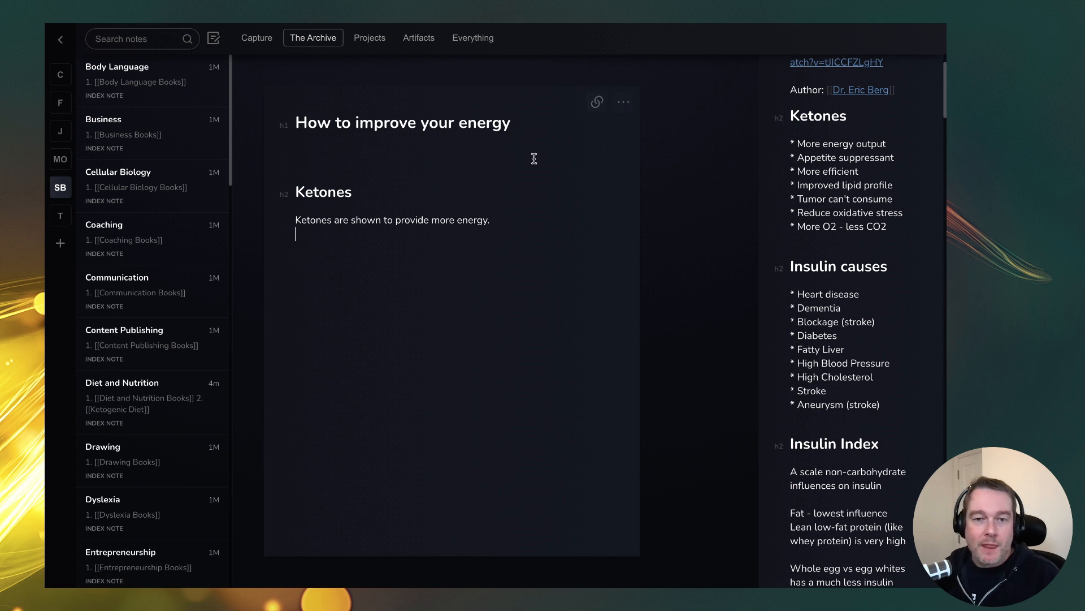
{"action": "left_click_drag", "start_coordinate": [507, 220], "coordinate": [291, 213]}
{"action": "left_click", "coordinate": [491, 227]}
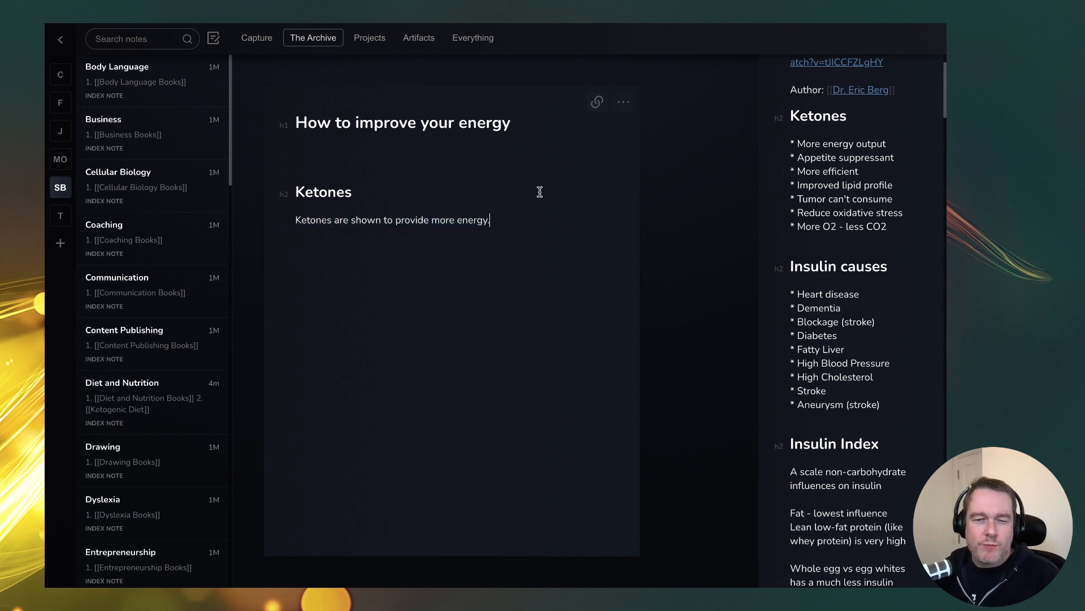
Step: Return to the "Benefits of ketones" note through the backlink
{"action": "left_click", "coordinate": [597, 102]}
{"action": "left_click", "coordinate": [638, 126]}
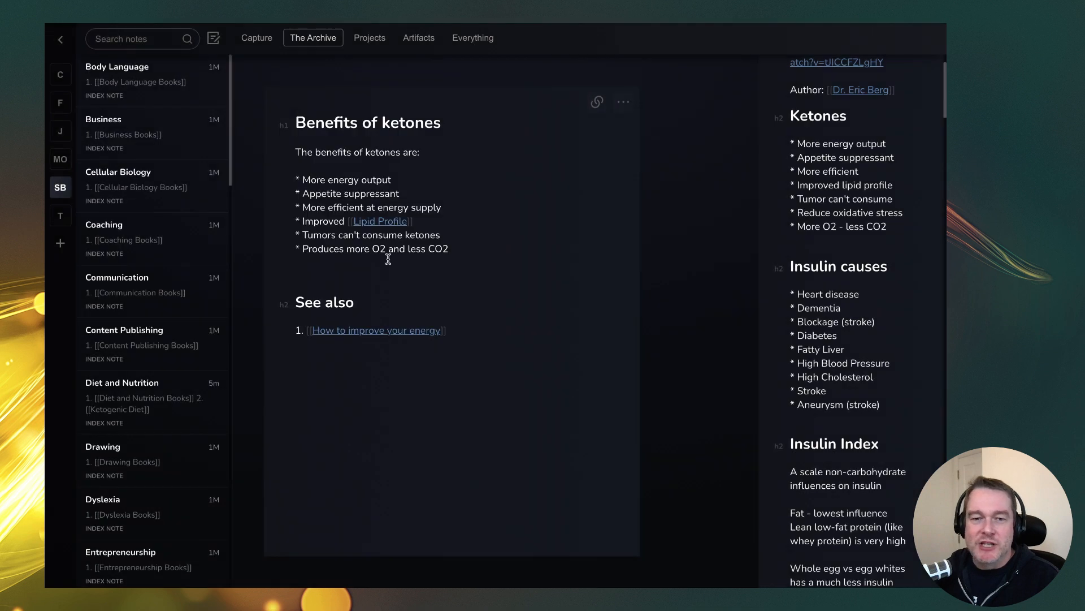
{"action": "left_click", "coordinate": [406, 182]}
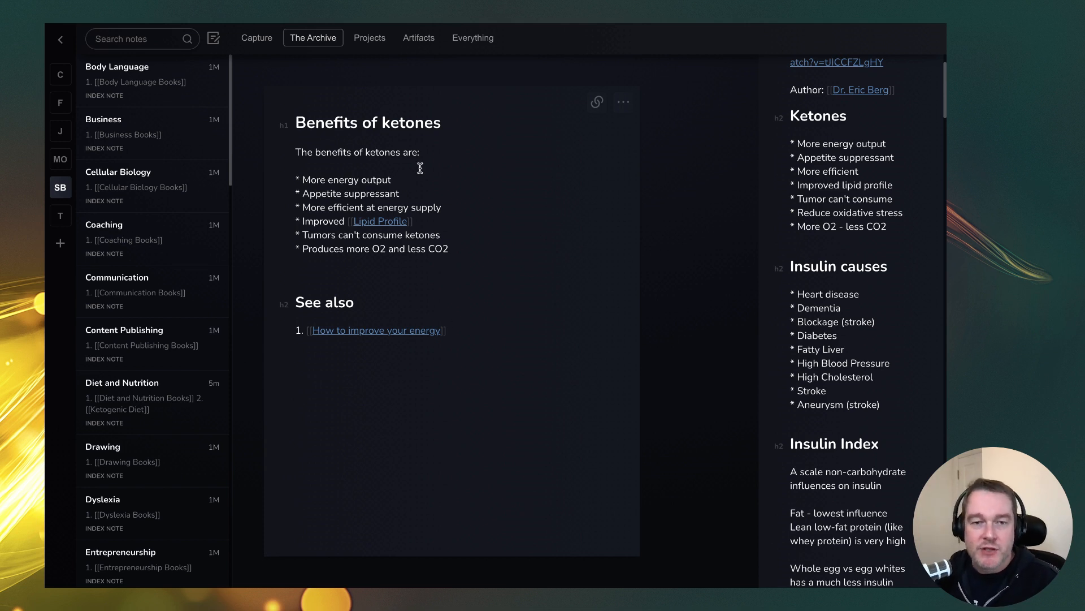
Step: Add item 2 to the "See also" list, linking to "[[How do ketones produce more energy?]]"
{"action": "left_click", "coordinate": [500, 340]}
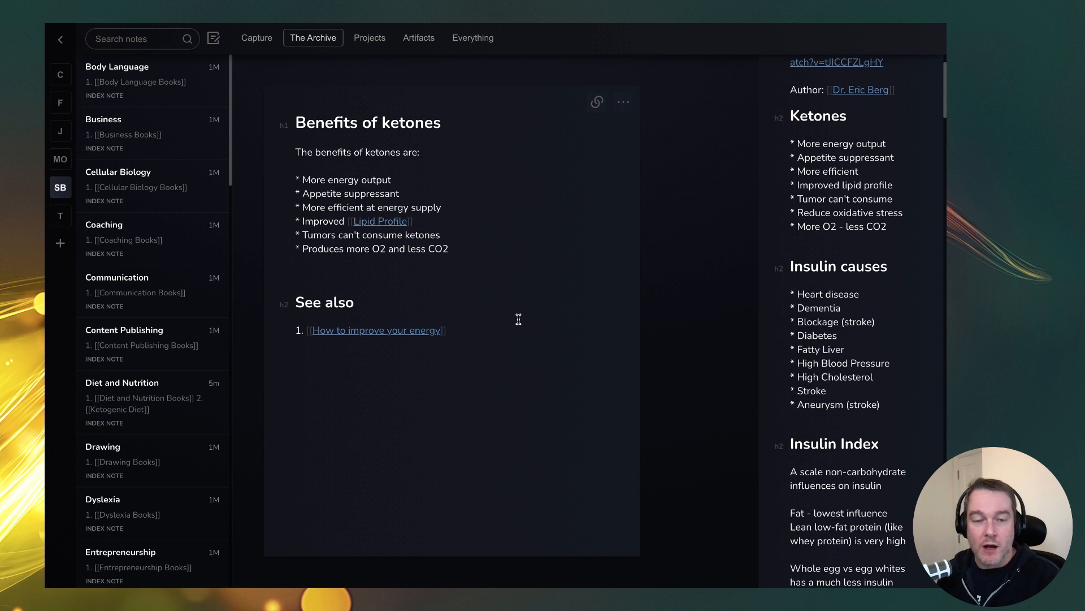
{"action": "type", "text": "2. [[How d"}
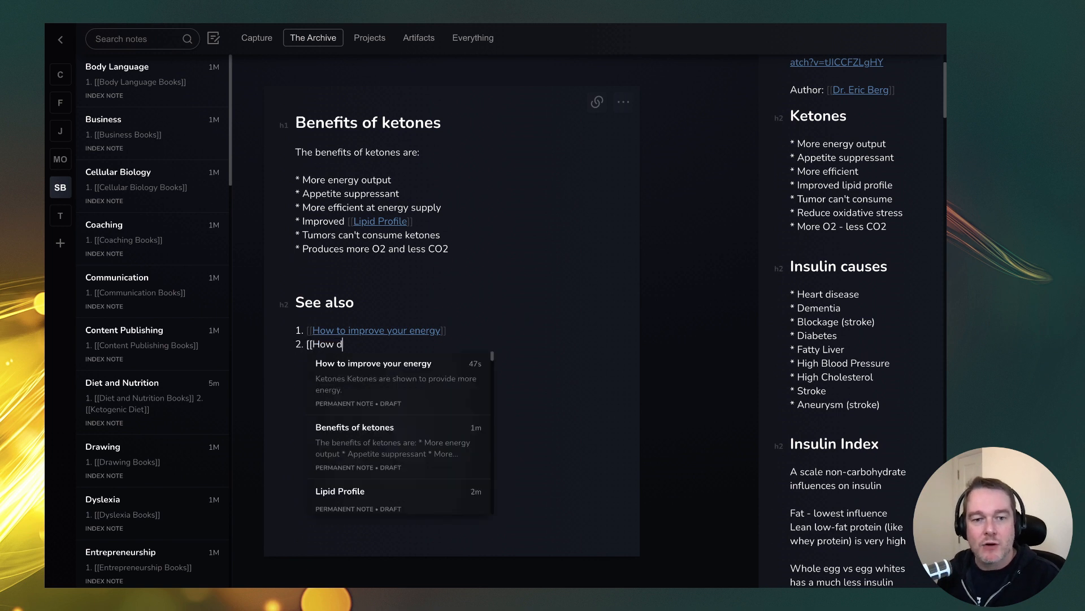
{"action": "type", "text": "o ketones pro"}
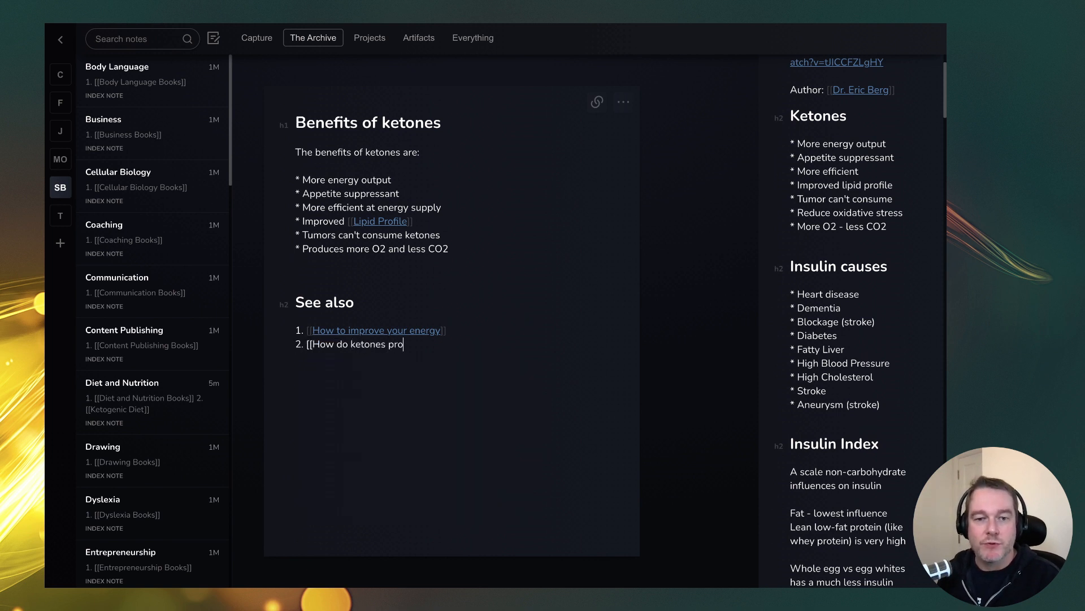
{"action": "type", "text": "duce more ene"}
{"action": "type", "text": "]]"}
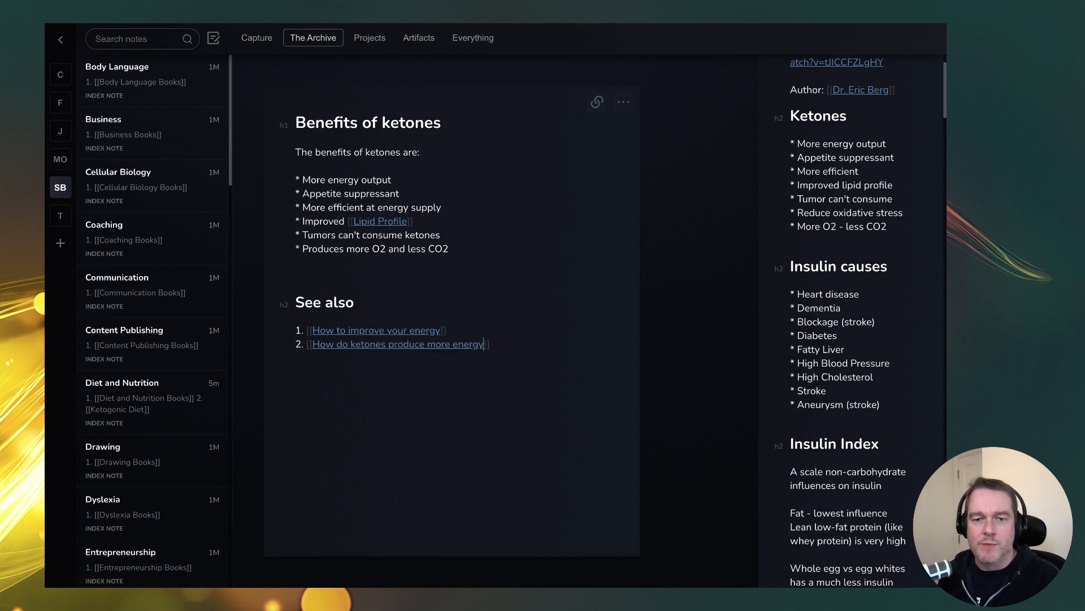
Step: Create the "How do ketones produce more energy?" note from its link and return to "Benefits of ketones" through the backlink
{"action": "left_click", "coordinate": [448, 345]}
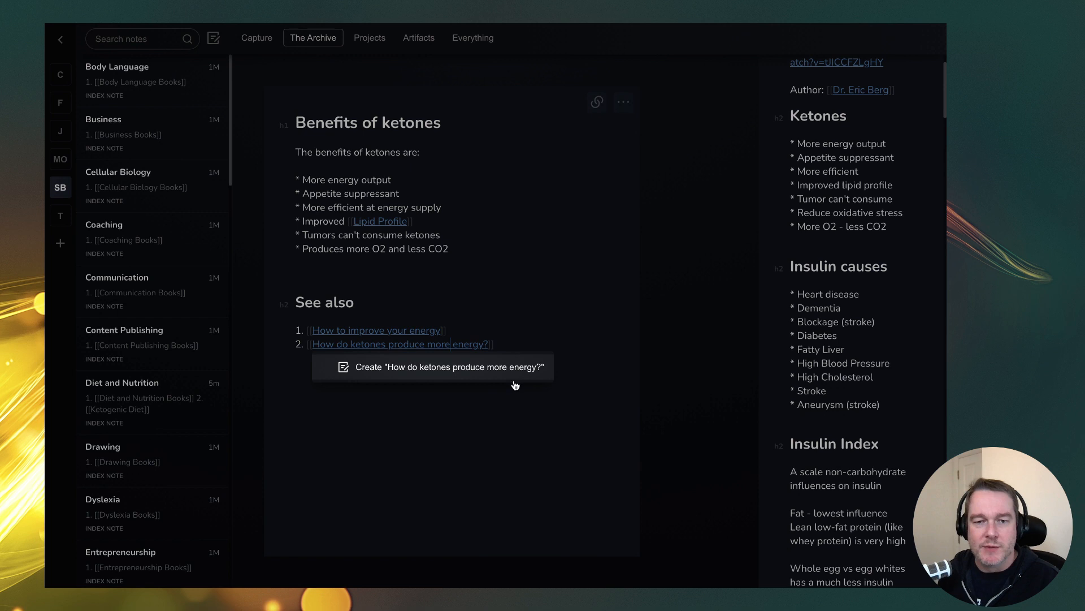
{"action": "left_click", "coordinate": [512, 374]}
{"action": "left_click", "coordinate": [624, 101]}
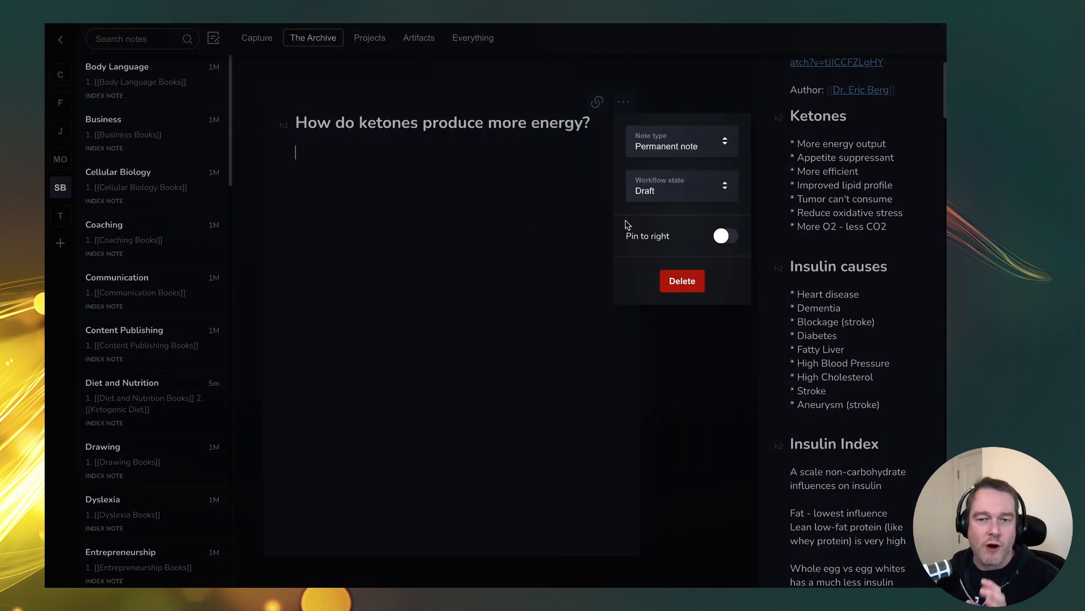
{"action": "left_click", "coordinate": [527, 225]}
{"action": "left_click", "coordinate": [598, 103]}
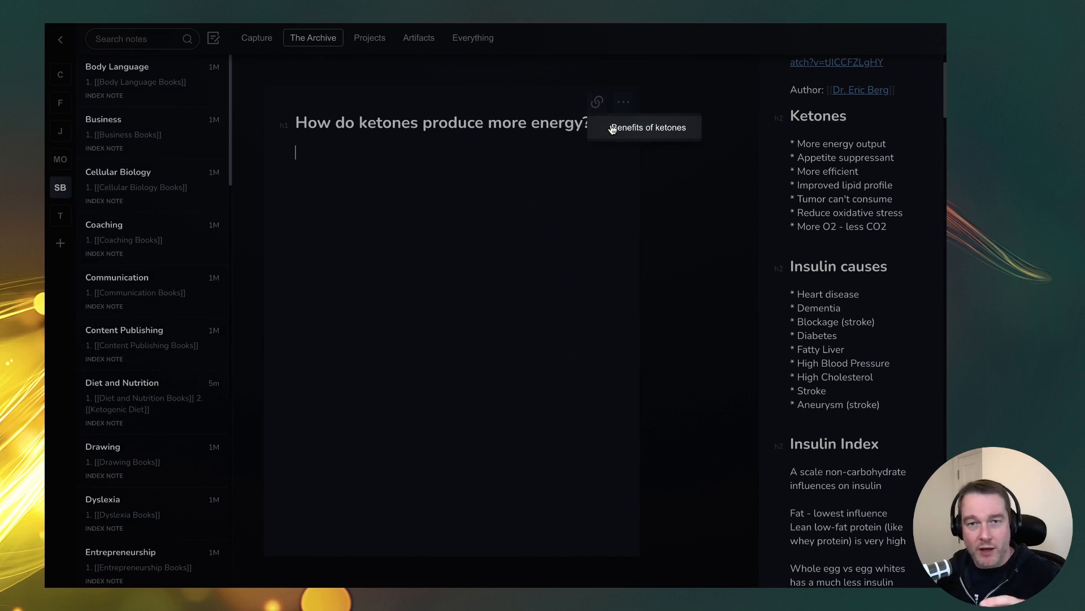
{"action": "left_click", "coordinate": [612, 130]}
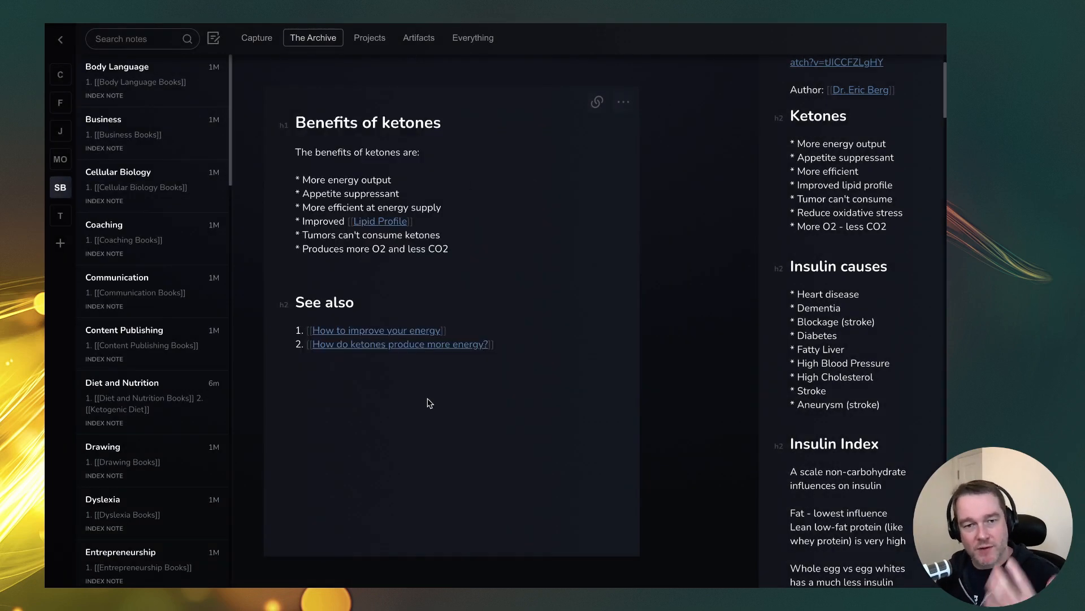
Step: Open "How to improve your energy" and append "See [[How do ketones produce more energy?]]" after the ketones sentence
{"action": "left_click", "coordinate": [544, 350]}
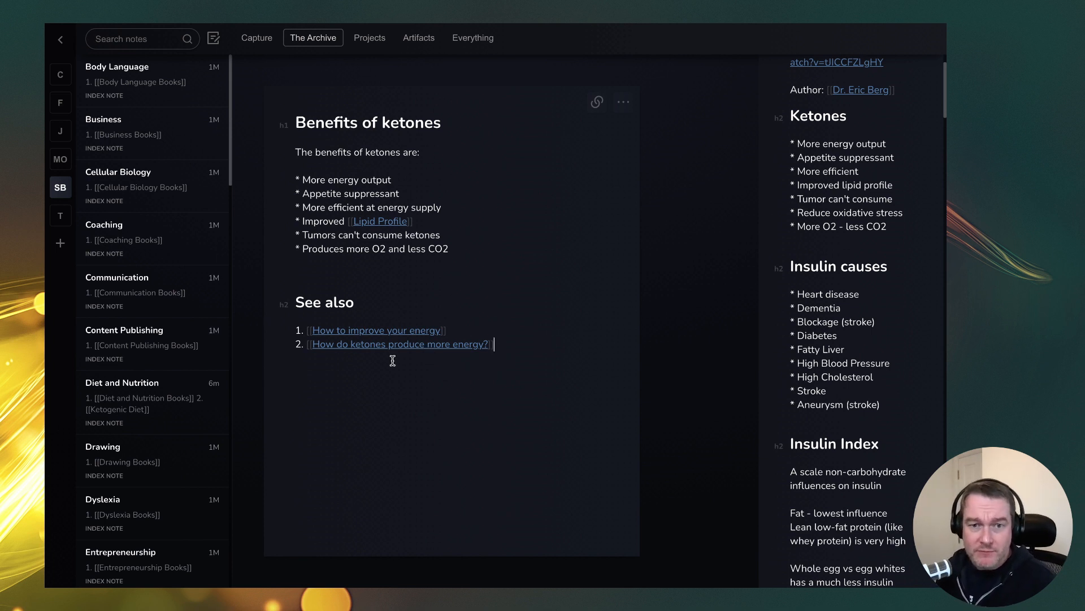
{"action": "left_click", "coordinate": [393, 334]}
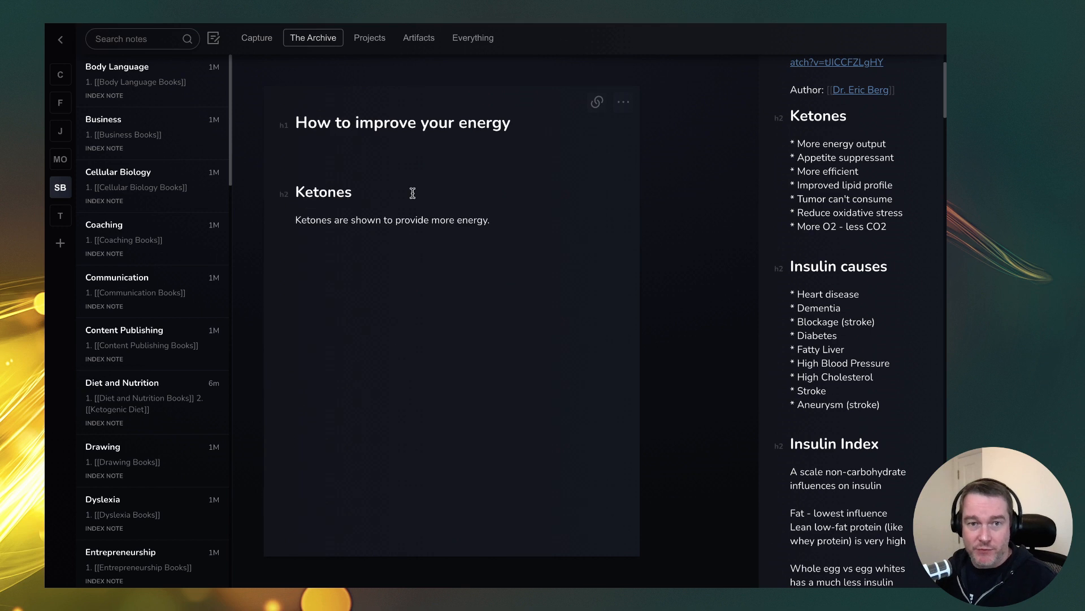
{"action": "left_click_drag", "start_coordinate": [296, 218], "coordinate": [531, 218]}
{"action": "left_click", "coordinate": [531, 218]}
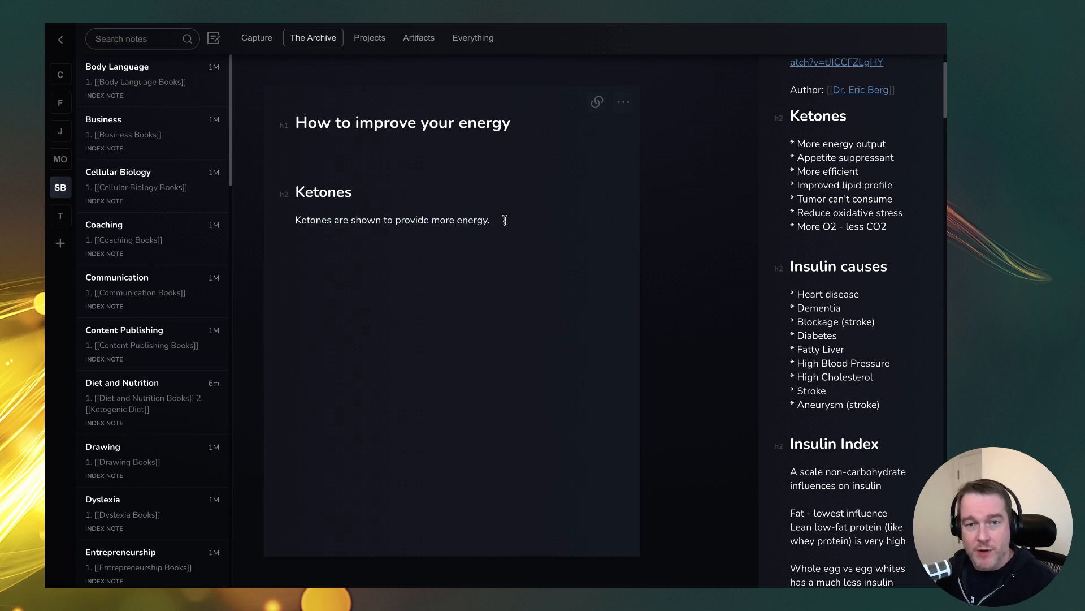
{"action": "type", "text": "See [[How"}
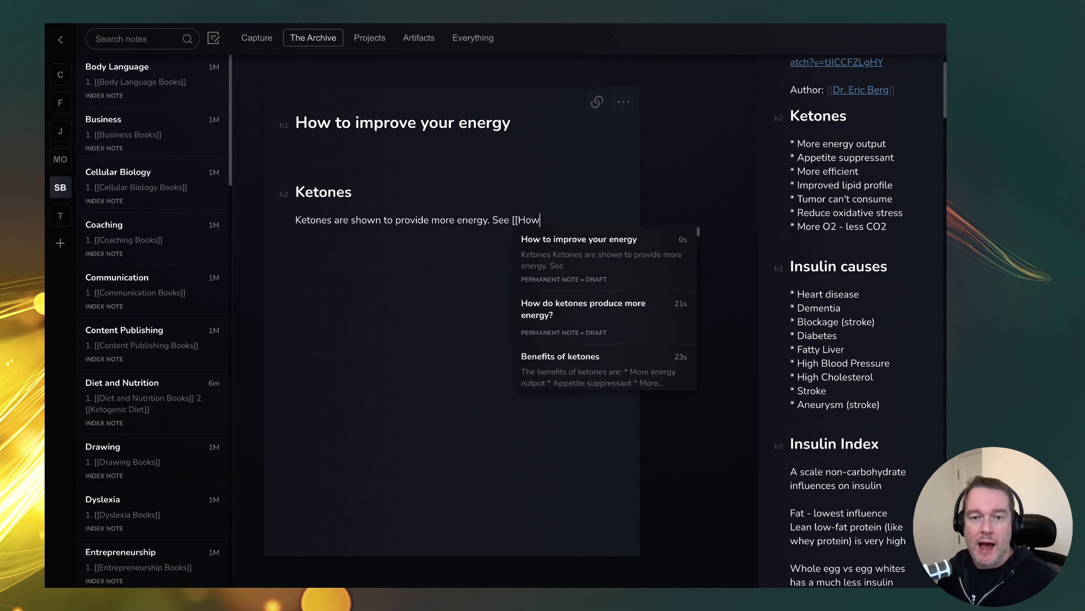
{"action": "type", "text": " ketones"}
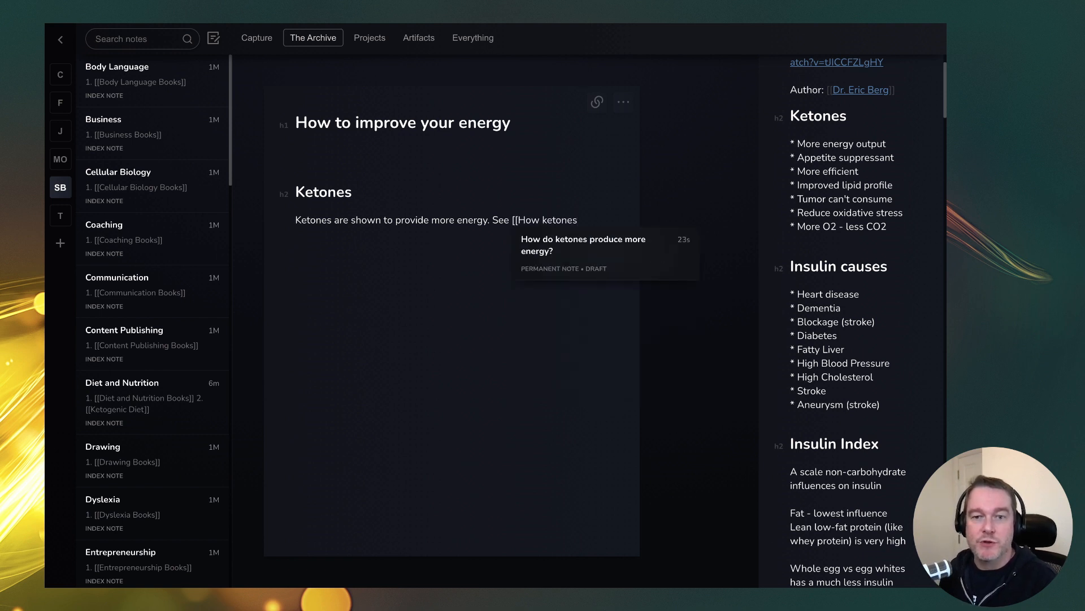
{"action": "key", "text": "Return"}
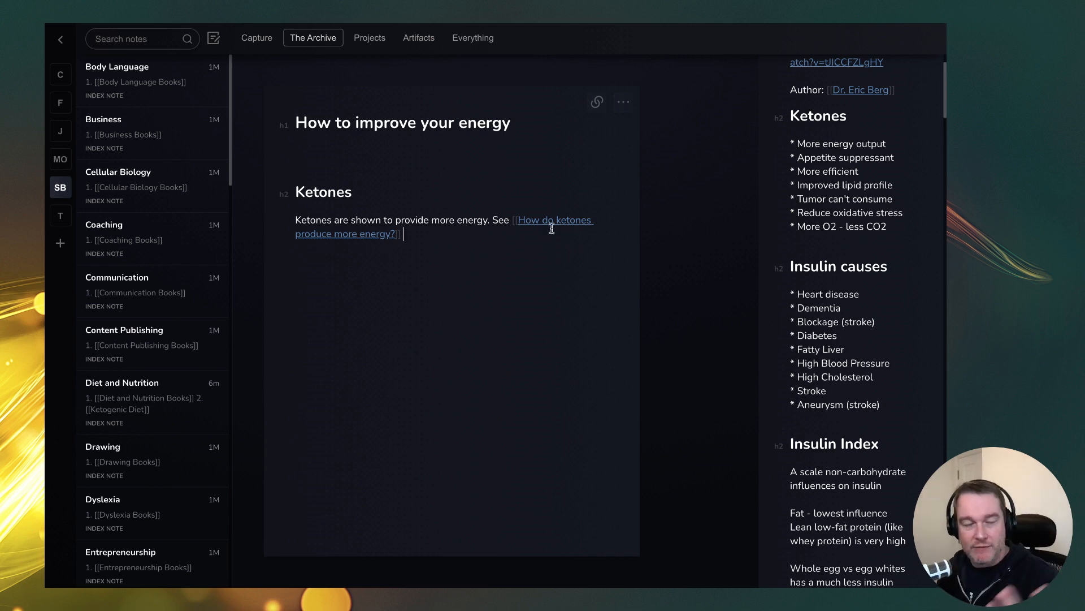
Step: Go back to "Benefits of ketones" through the backlink and place the cursor after "Appetite suppressant"
{"action": "left_click", "coordinate": [597, 102]}
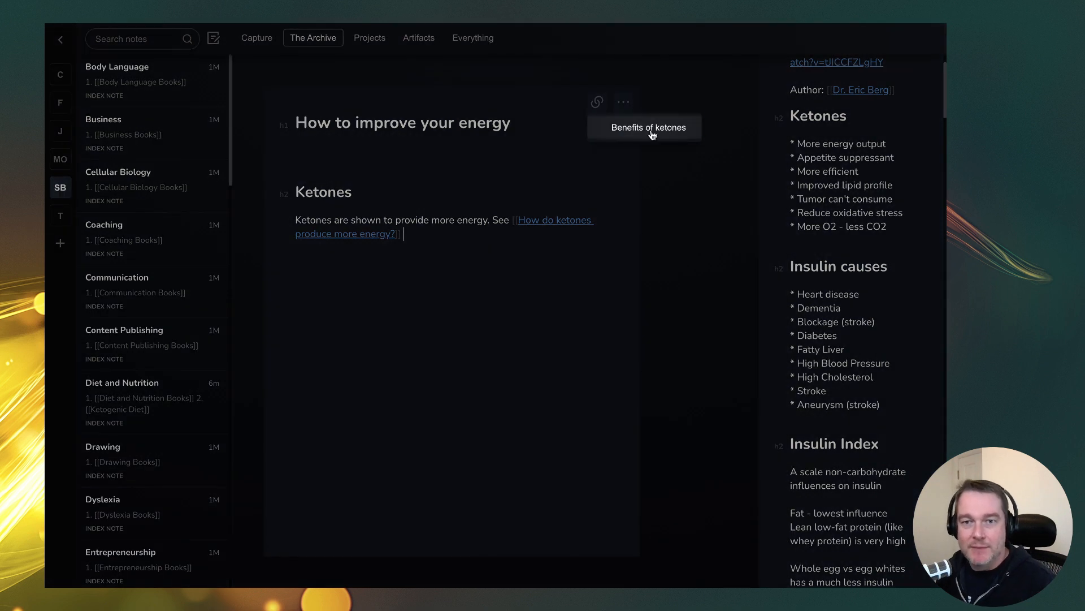
{"action": "left_click", "coordinate": [649, 129]}
{"action": "left_click", "coordinate": [402, 194]}
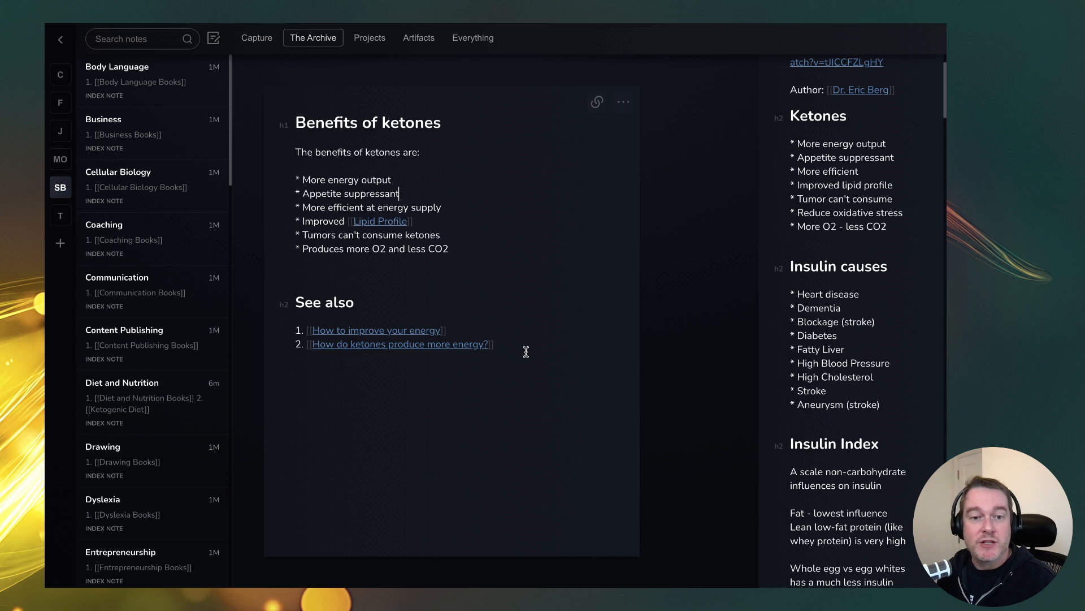
Step: Add item 3 to the "See also" list, linking to "[[How to feel less hungry]]", and create that note from its link
{"action": "left_click", "coordinate": [510, 347]}
{"action": "type", "text": "[[How"}
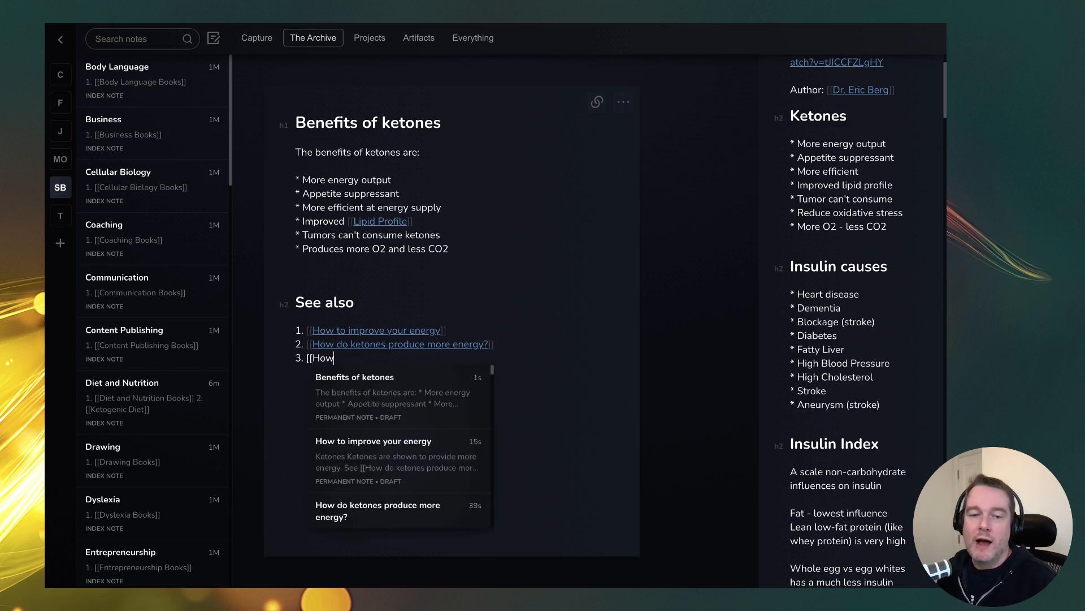
{"action": "type", "text": " to feel less hungry"}
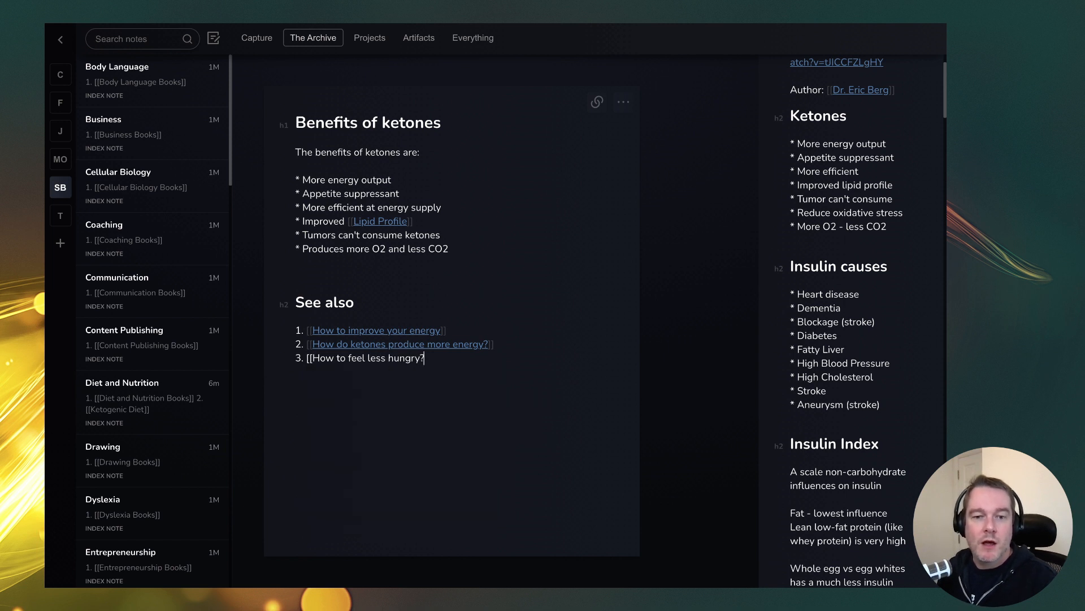
{"action": "type", "text": "]]"}
{"action": "left_click", "coordinate": [395, 359]}
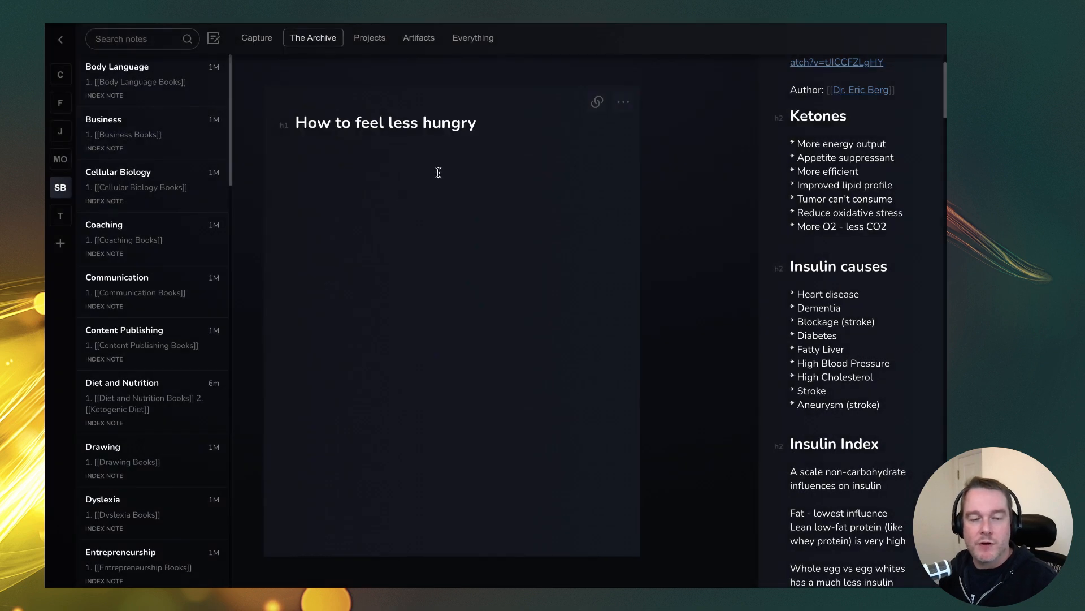
Step: Add a level-two "Ketones" heading to the new note with the sentence "Ketones are known to suppress appetite." beneath it
{"action": "type", "text": "## Keyton"}
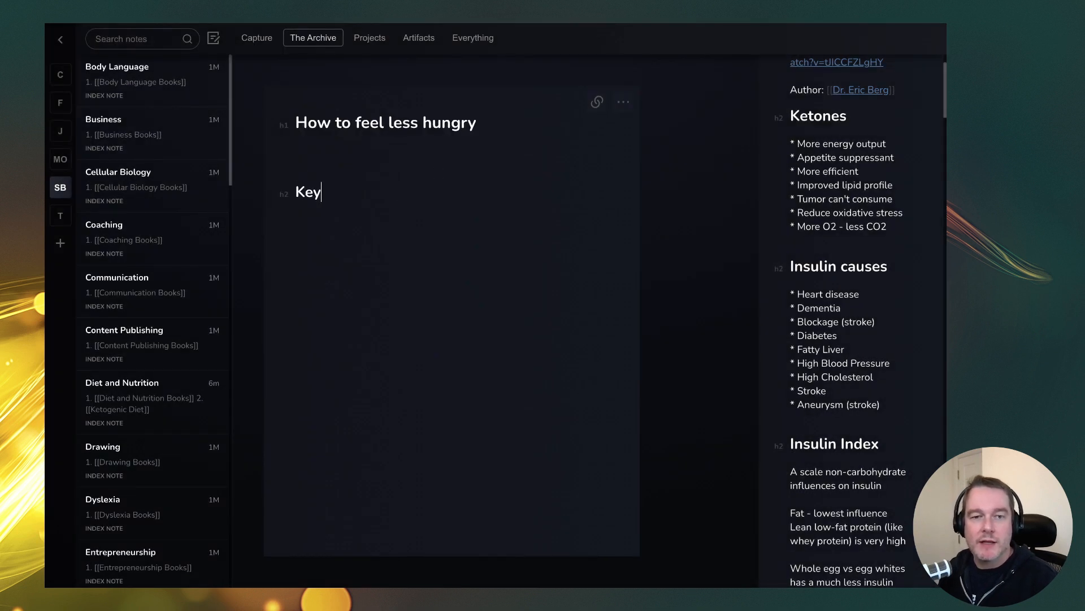
{"action": "type", "text": "es"}
{"action": "key", "text": "Return"}
{"action": "type", "text": "Ke"}
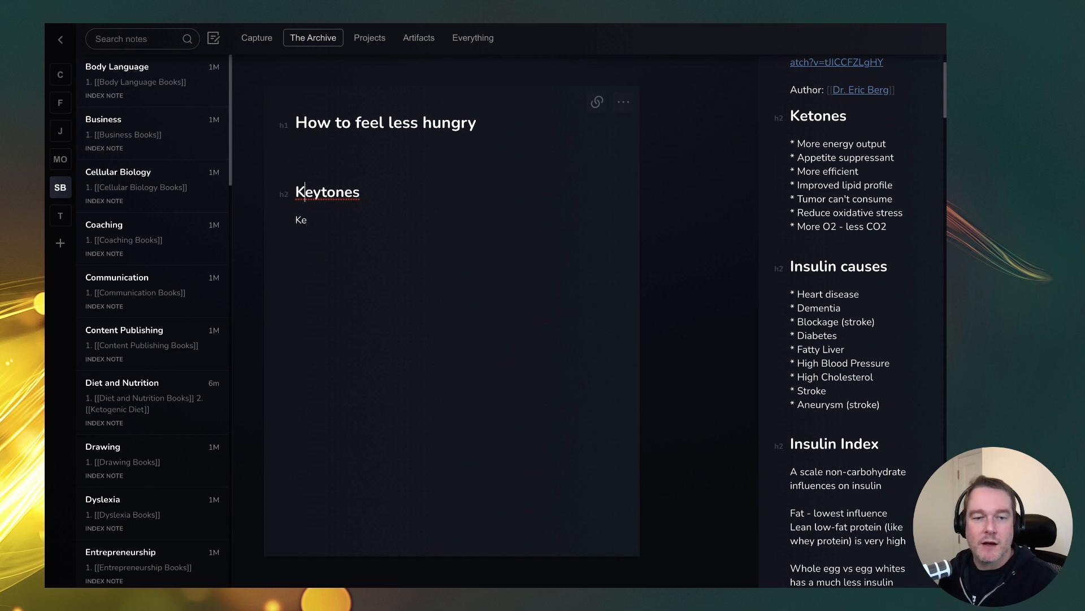
{"action": "key", "text": "Right"}
{"action": "key", "text": "Delete"}
{"action": "key", "text": "Down"}
{"action": "type", "text": "tones are known to p"}
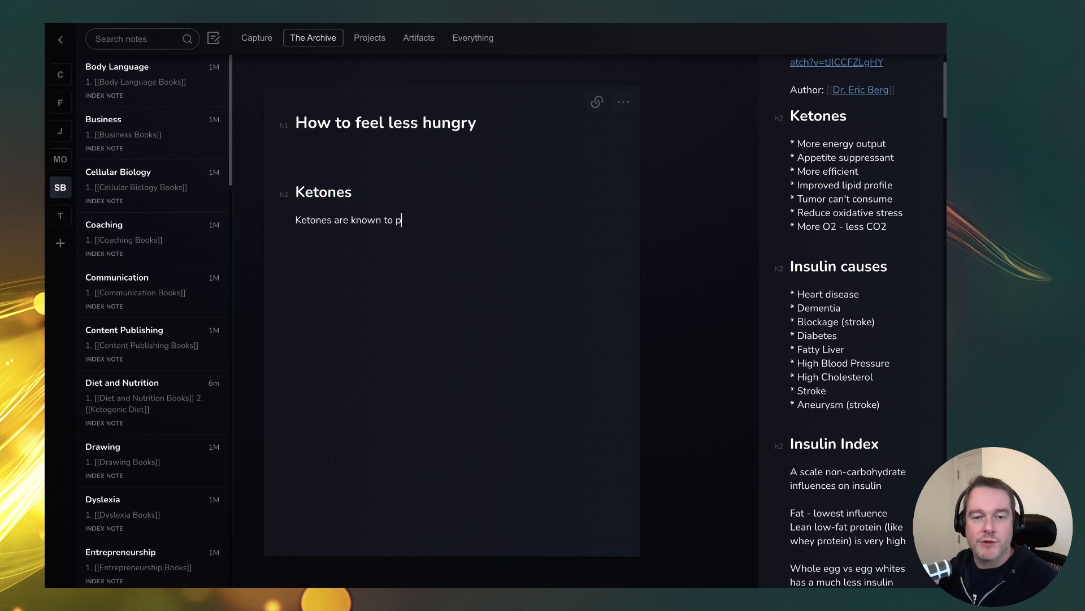
{"action": "type", "text": "uppress appetite"}
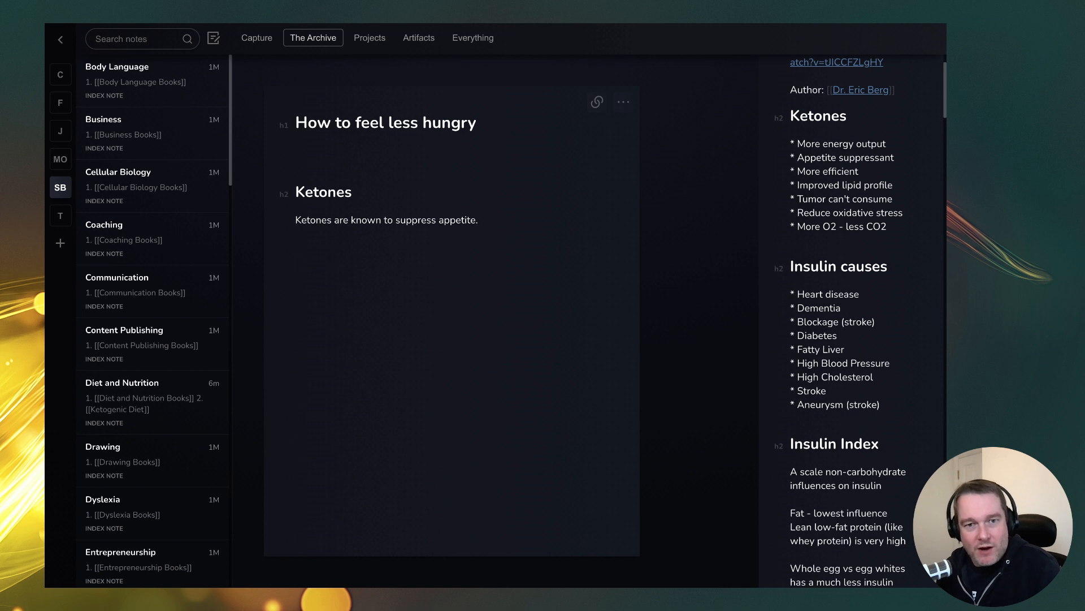
Step: Append "See [[How ketones suppress appetite]]" after the ketones sentence
{"action": "type", "text": ". See ["}
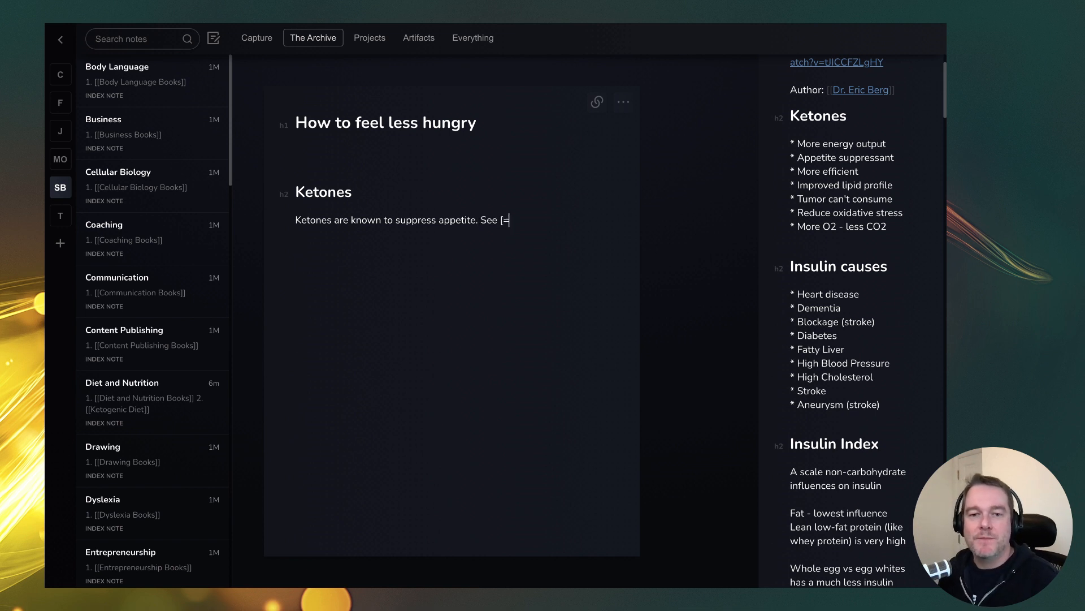
{"action": "type", "text": "[How keto"}
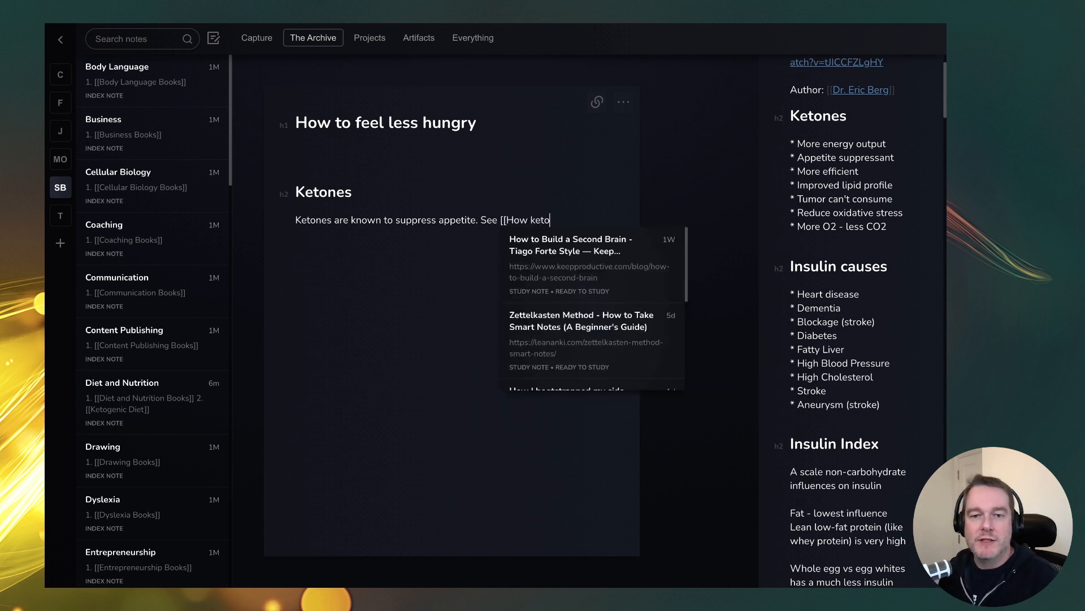
{"action": "type", "text": "nes suppress"}
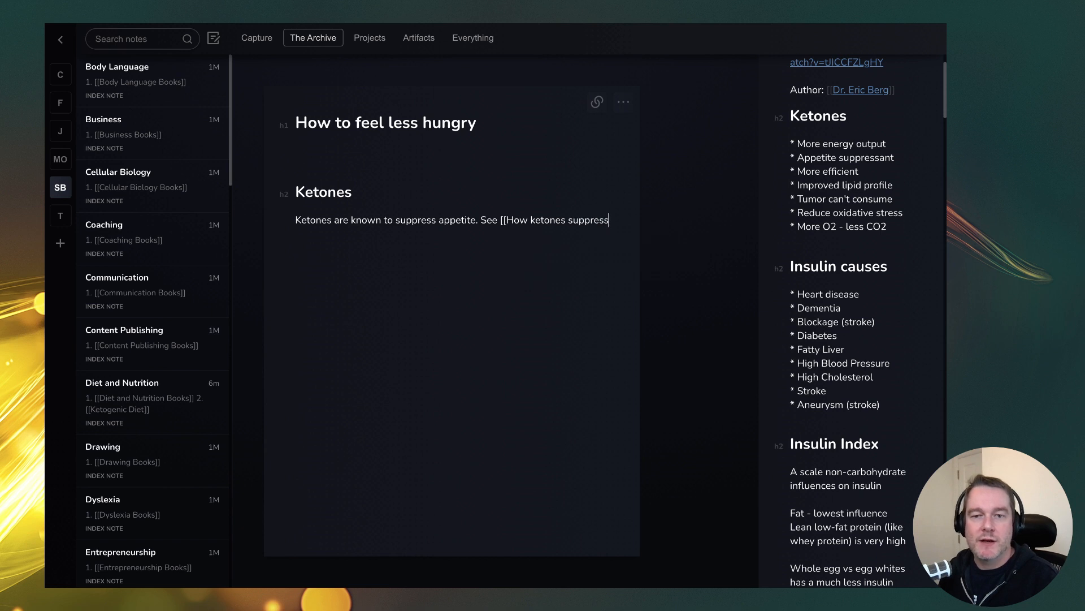
{"action": "type", "text": " appetite]"}
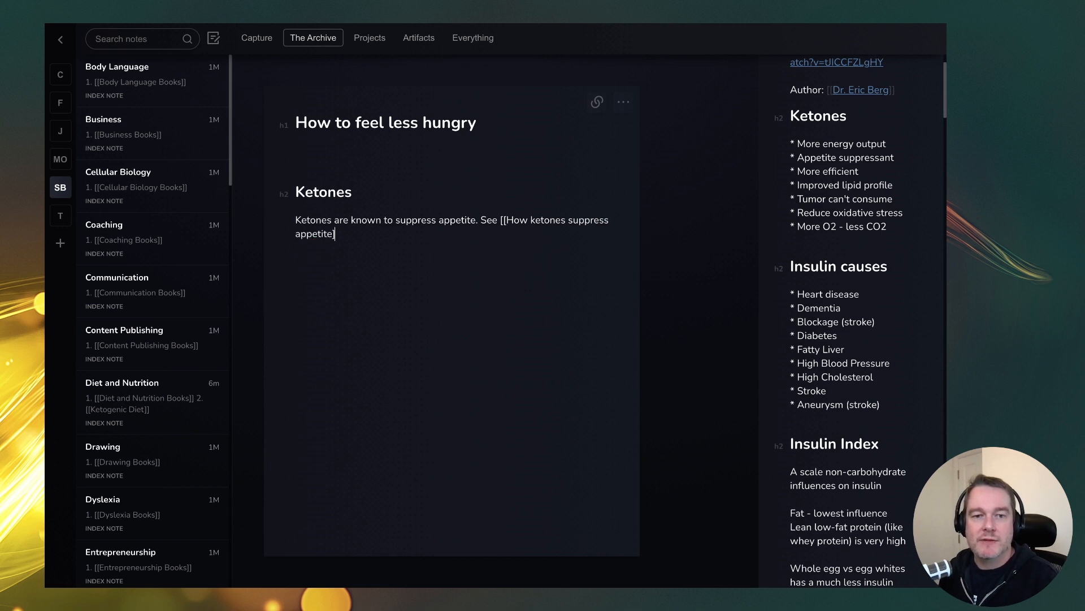
{"action": "type", "text": "]["}
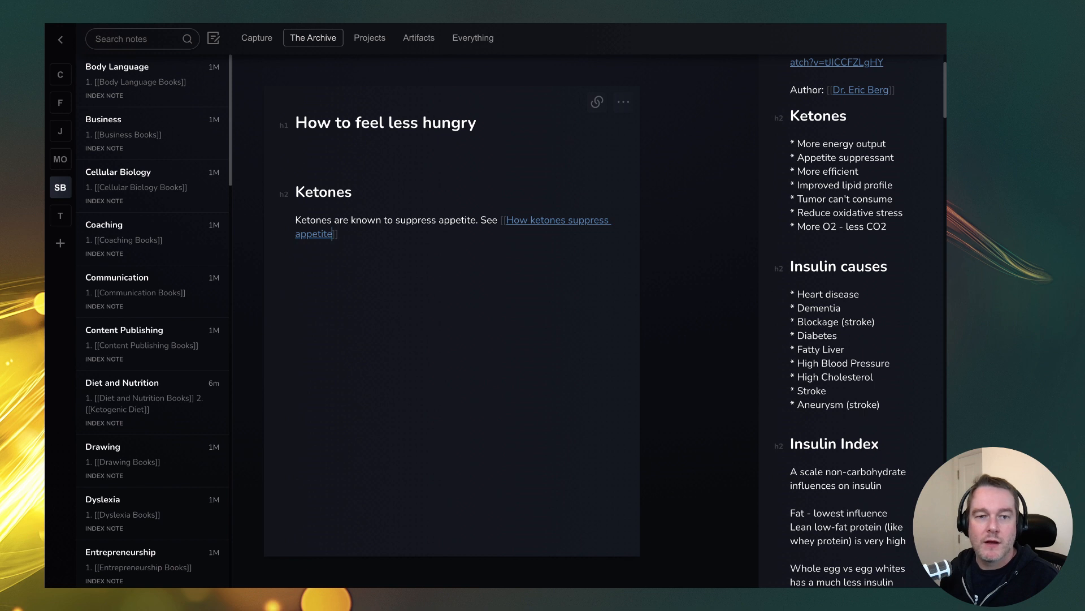
Step: Create the "How ketones suppress appetite" note from its link and check its note type and workflow state
{"action": "left_click", "coordinate": [314, 233]}
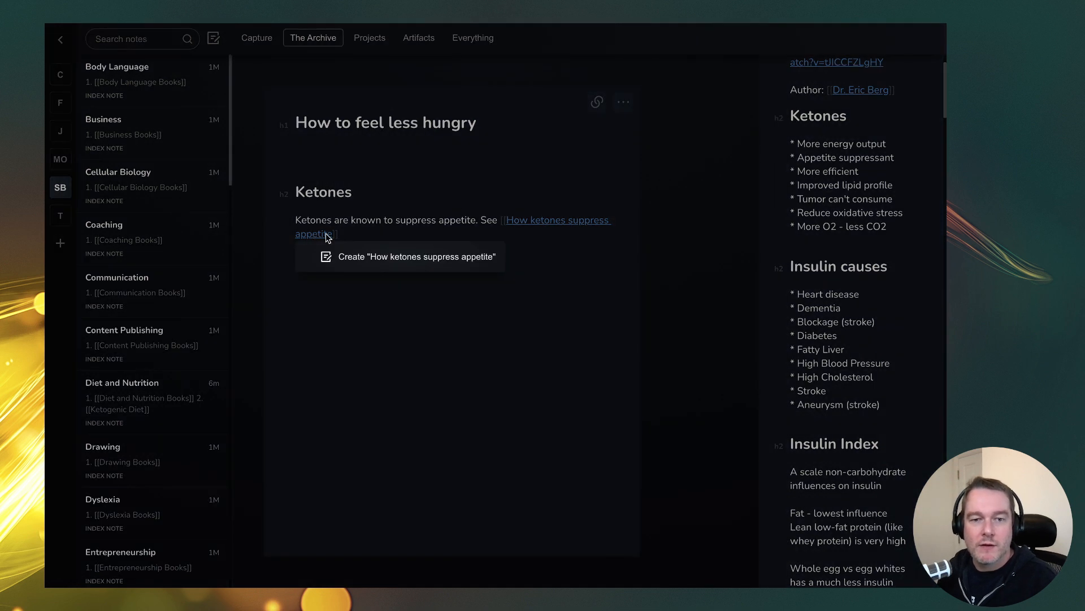
{"action": "left_click", "coordinate": [355, 265]}
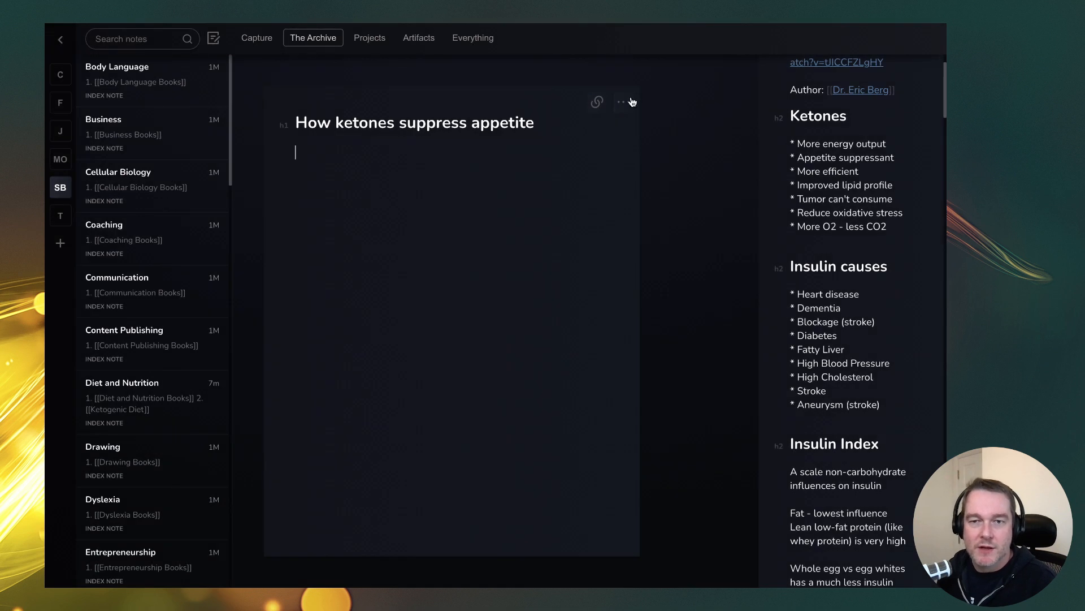
{"action": "left_click", "coordinate": [625, 102]}
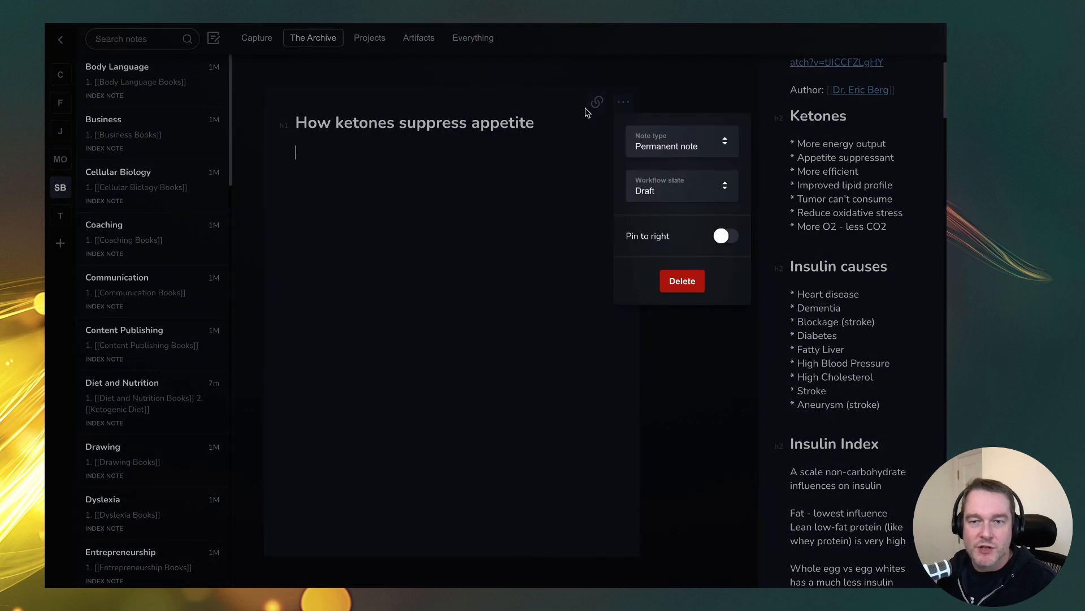
{"action": "left_click", "coordinate": [465, 206]}
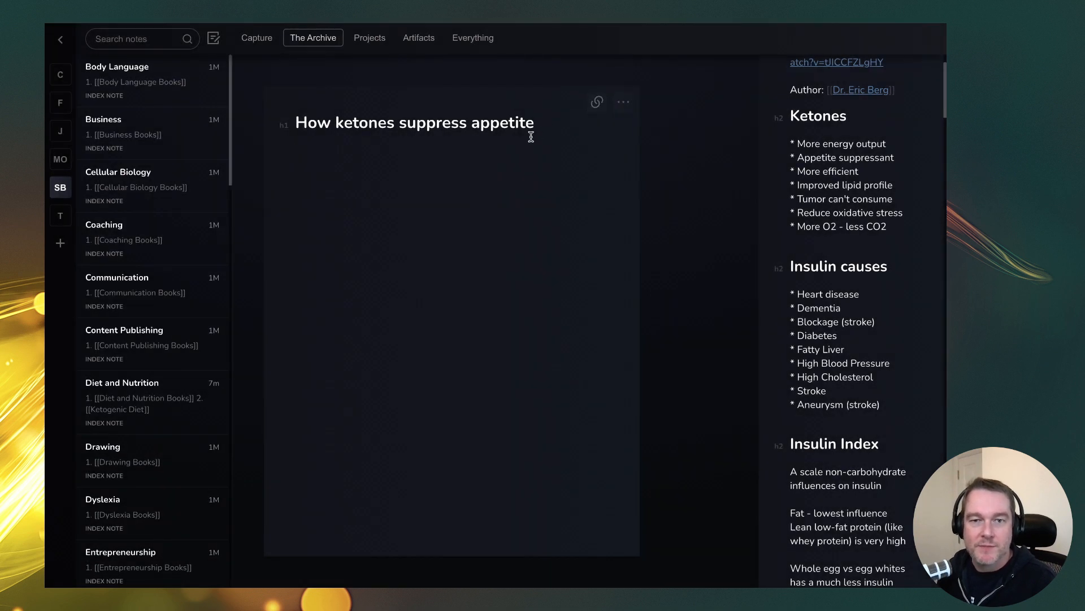
Step: Write "Things to research:" in the note with the bullets "What is appetite?" and "How does ketones affect appetite"
{"action": "type", "text": "Things to research"}
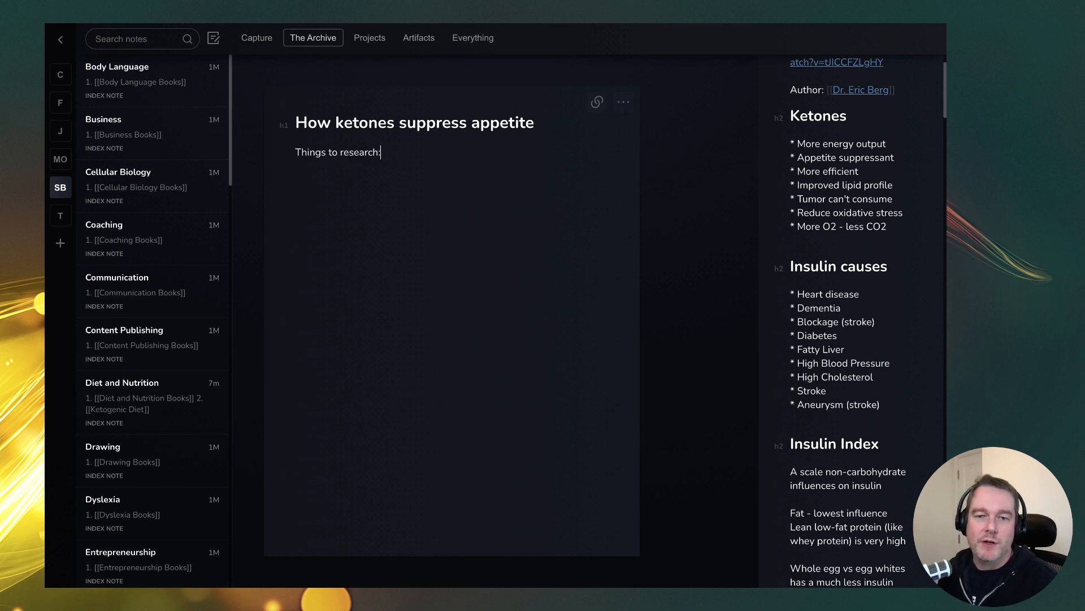
{"action": "type", "text": ": * What is appe"}
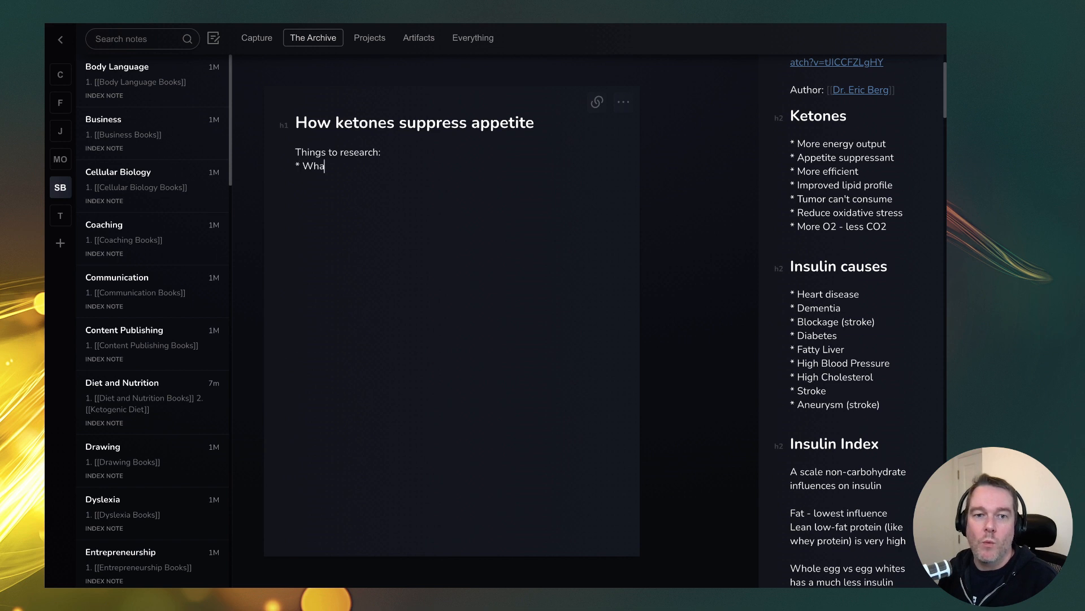
{"action": "type", "text": "tite?"}
{"action": "key", "text": "Return"}
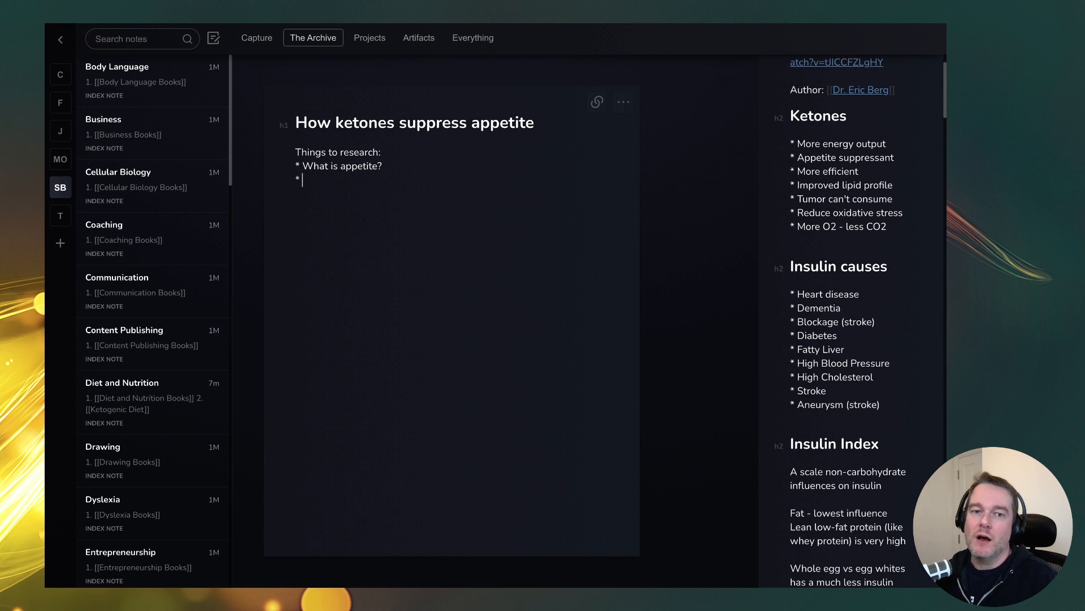
{"action": "type", "text": "ow does ketones "}
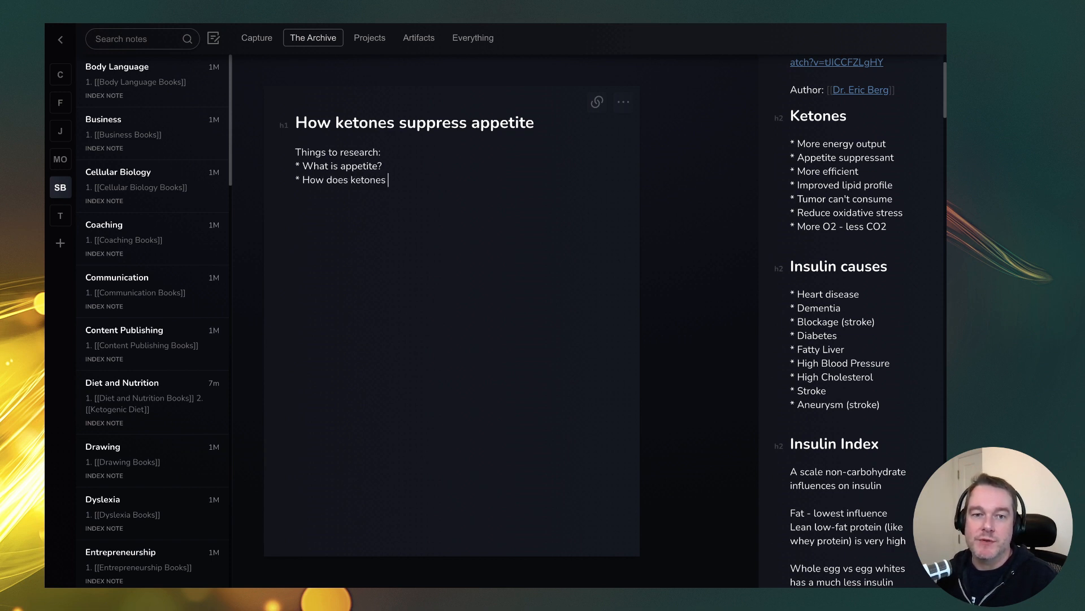
{"action": "type", "text": "affect appetite"}
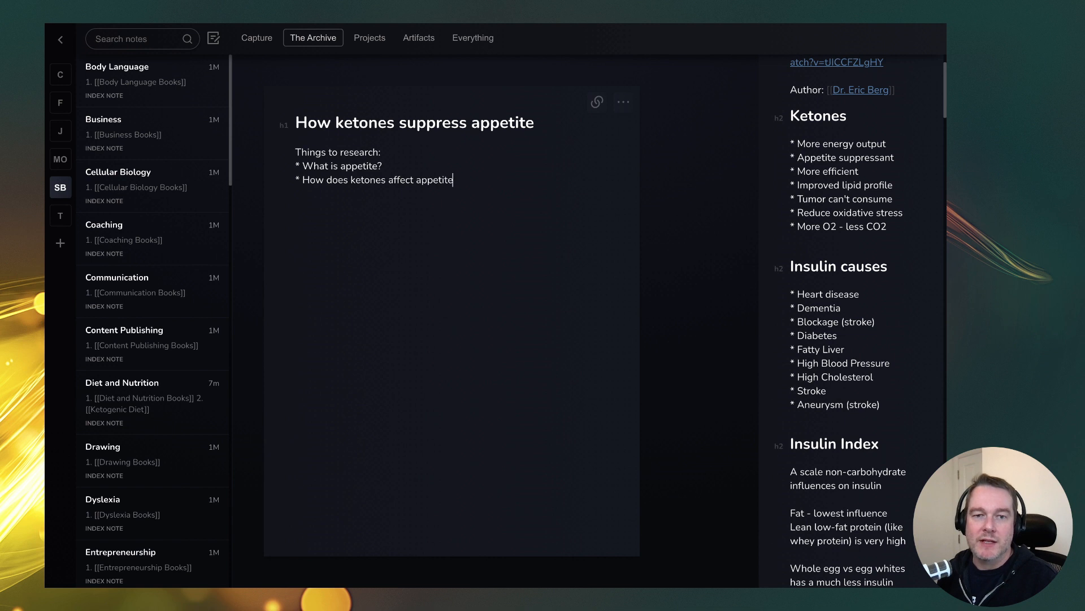
Step: Follow the backlinks through "How to feel less hungry" to return to "Benefits of ketones"
{"action": "left_click", "coordinate": [597, 102]}
{"action": "left_click", "coordinate": [644, 127]}
{"action": "left_click", "coordinate": [597, 102]}
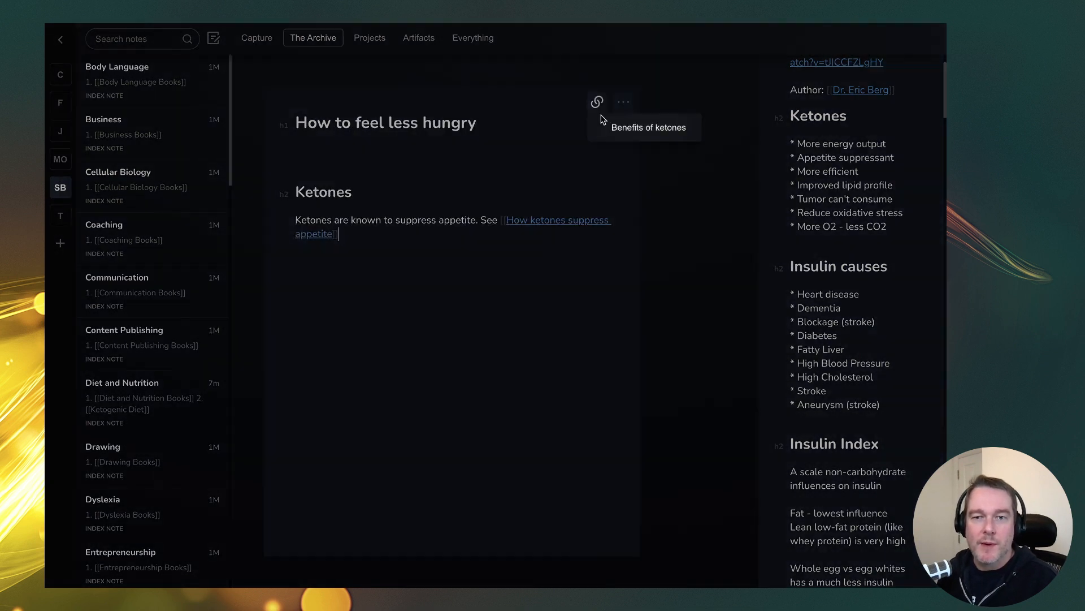
{"action": "left_click", "coordinate": [646, 124]}
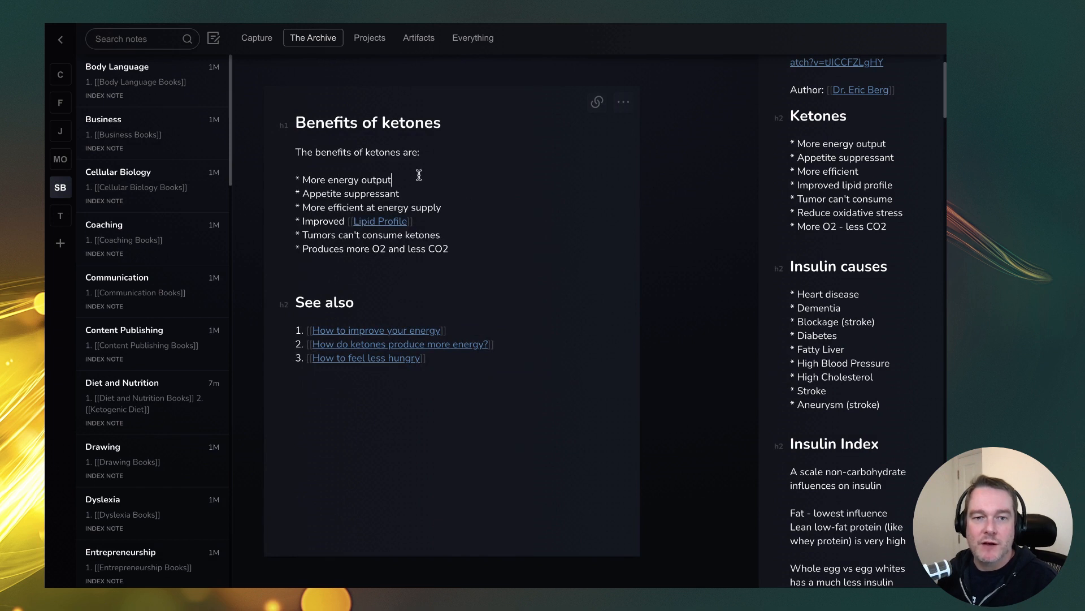
Step: Add item 4 to the "See also" list, linking to the existing note "[[How ketones suppress appetite]]"
{"action": "left_click", "coordinate": [462, 359]}
{"action": "type", "text": "45."}
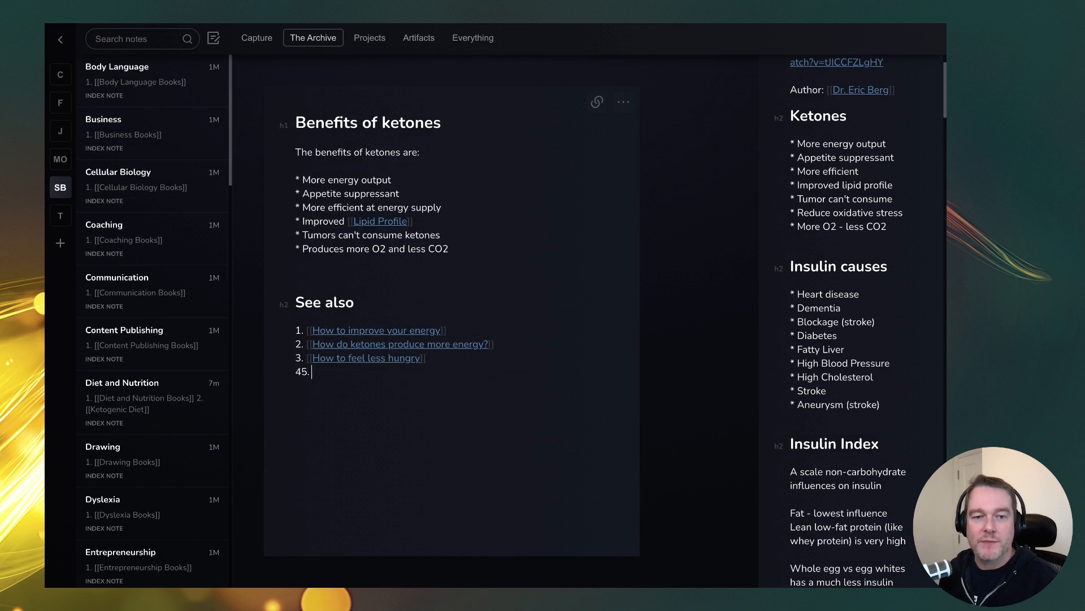
{"action": "key", "text": "BackSpace"}
{"action": "type", "text": ". [[Ho"}
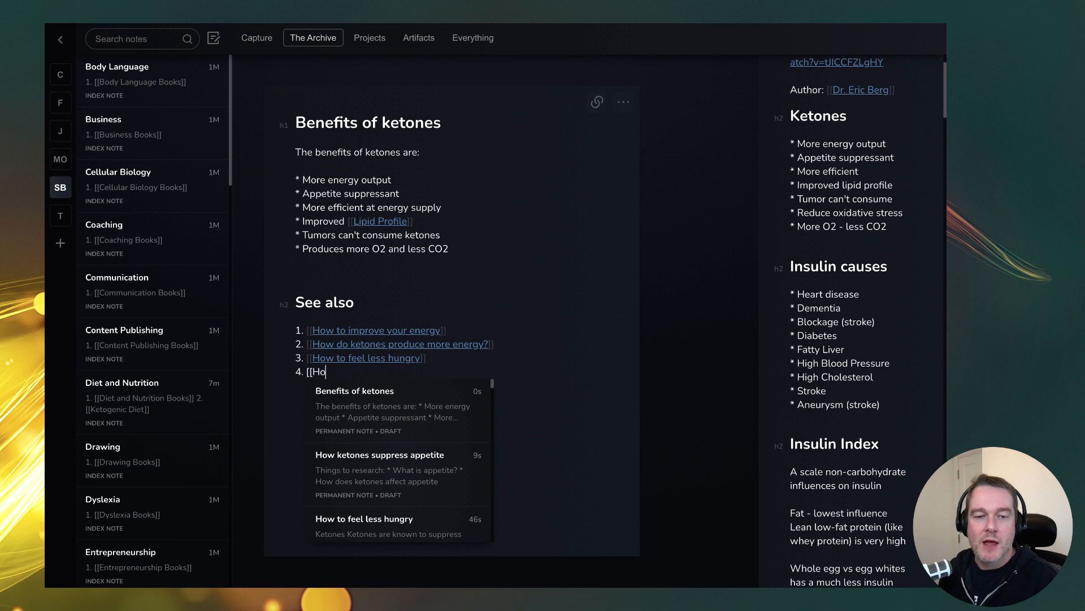
{"action": "type", "text": "w ketones"}
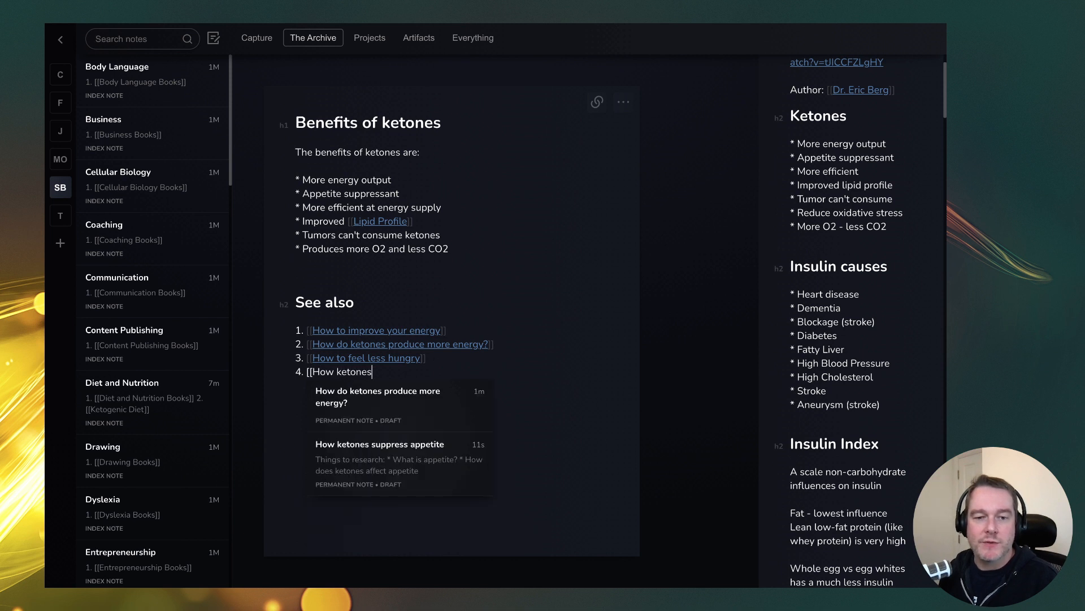
{"action": "left_click", "coordinate": [419, 447]}
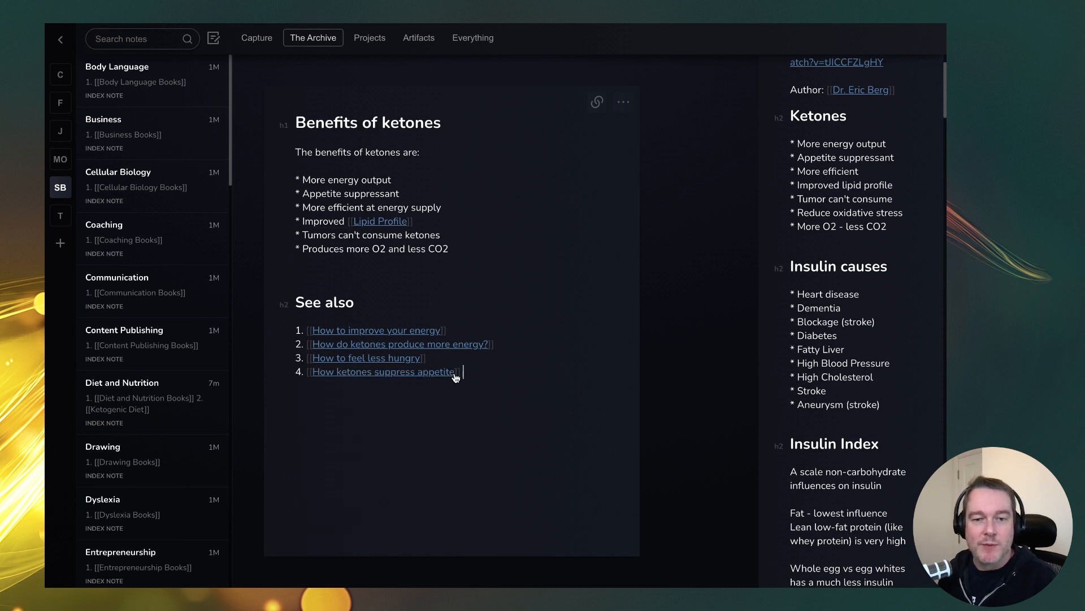
Step: Add item 5 to the "See also" list, linking to "[[How the body gets it's energy]]", and create that note from its link
{"action": "left_click_drag", "start_coordinate": [328, 208], "coordinate": [305, 208]}
{"action": "left_click", "coordinate": [429, 207]}
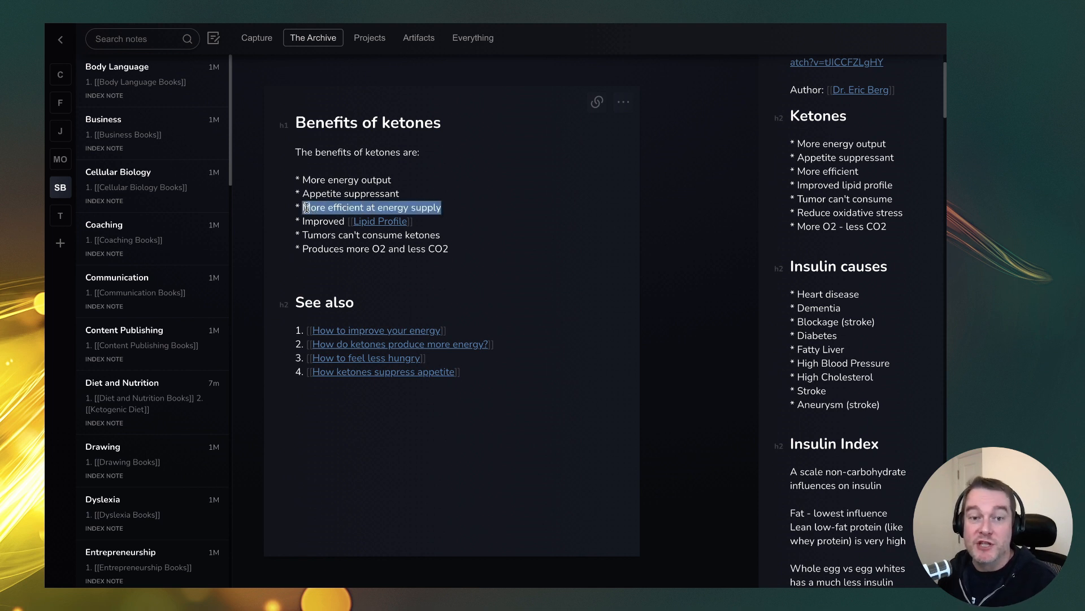
{"action": "left_click", "coordinate": [453, 214]}
{"action": "left_click", "coordinate": [501, 374]}
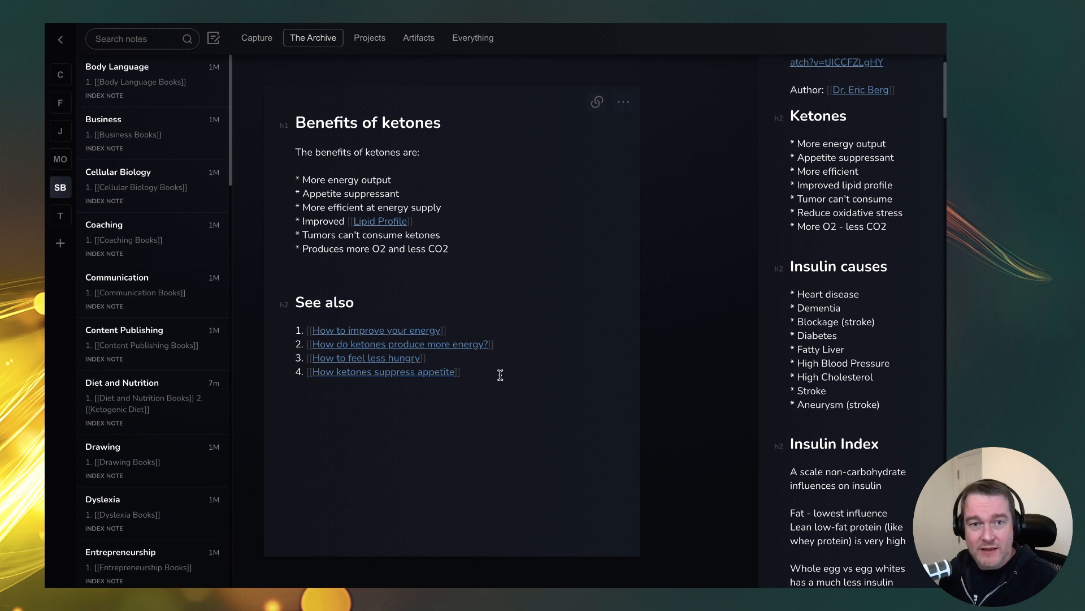
{"action": "type", "text": "[["}
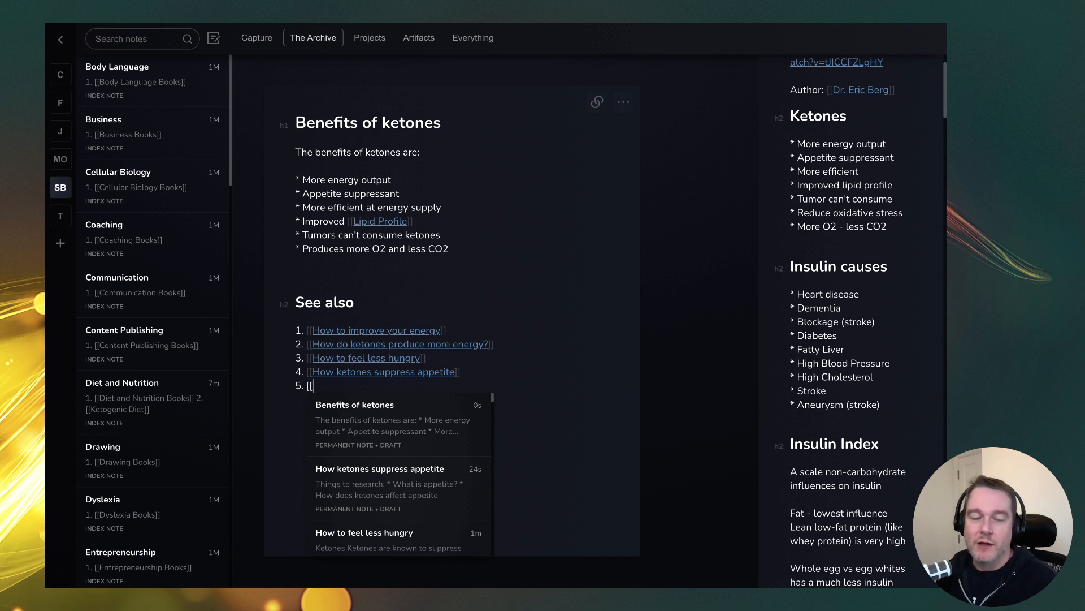
{"action": "type", "text": "H"}
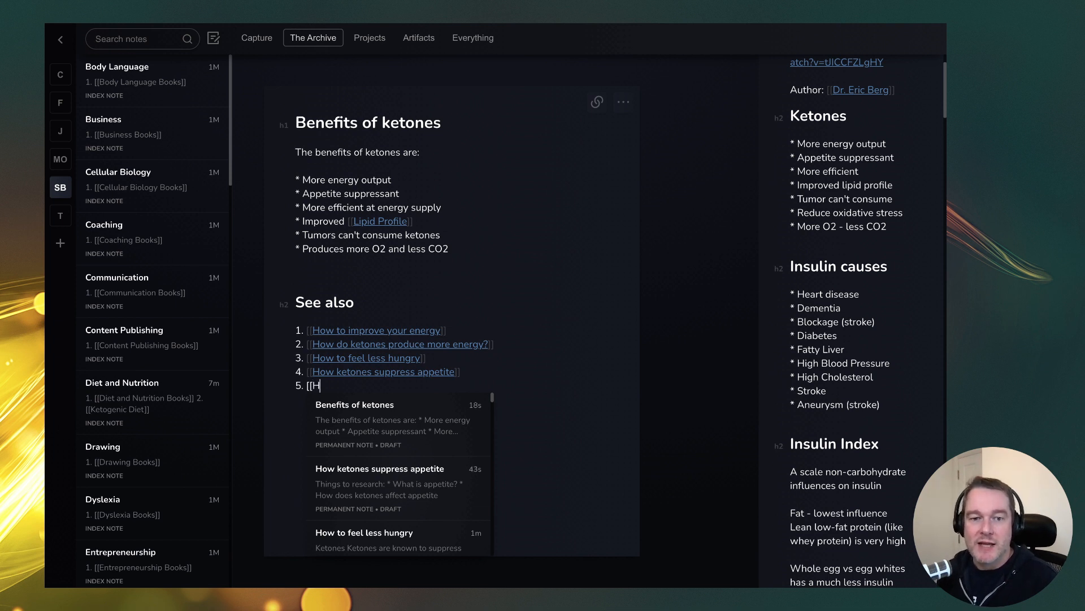
{"action": "type", "text": "ow the body gets"}
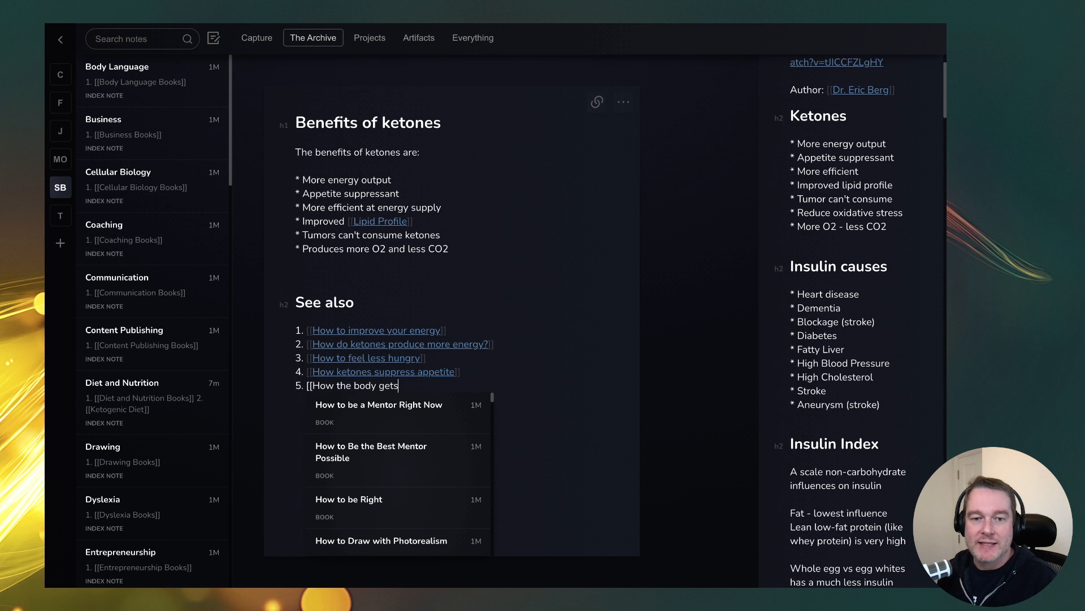
{"action": "type", "text": " it's energy]]"}
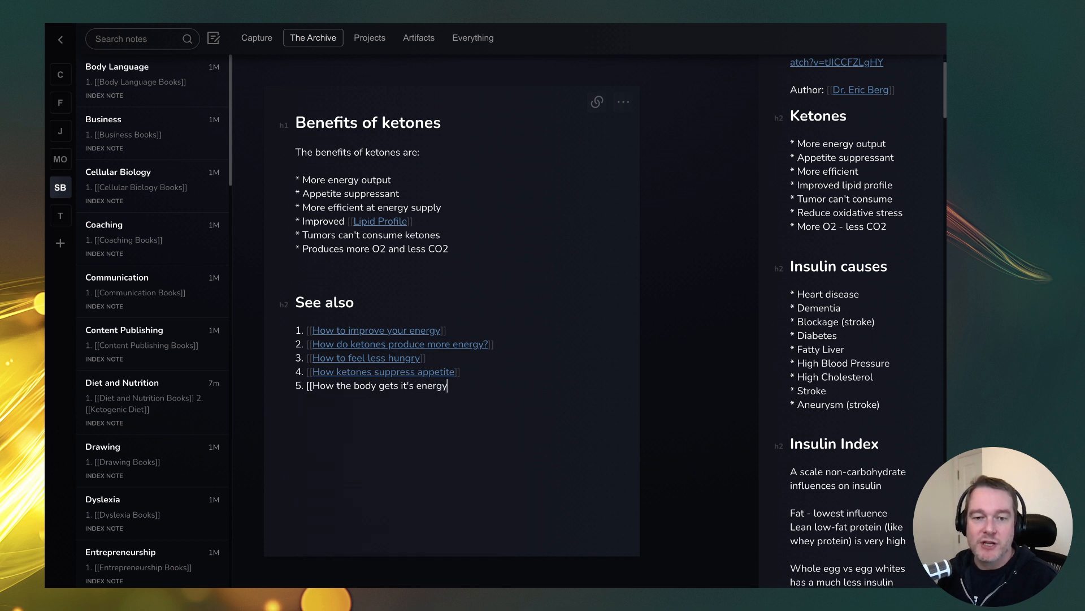
{"action": "left_click", "coordinate": [431, 385]}
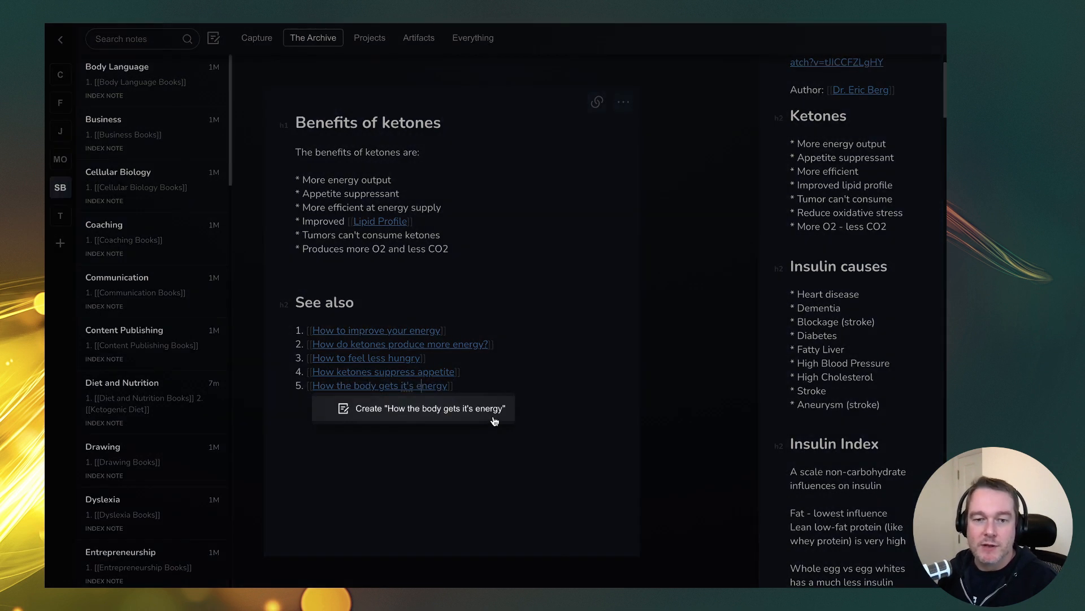
{"action": "left_click", "coordinate": [495, 420]}
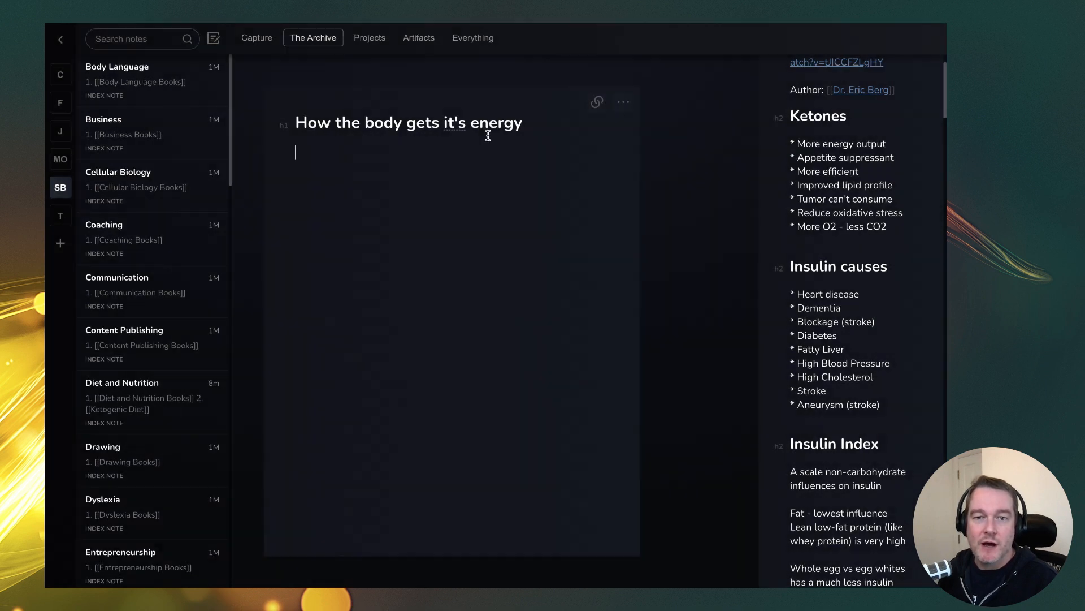
Step: Correct the new note's title to "How the body gets its energy"
{"action": "left_click", "coordinate": [488, 134]}
{"action": "left_click", "coordinate": [457, 123]}
{"action": "key", "text": "BackSpace"}
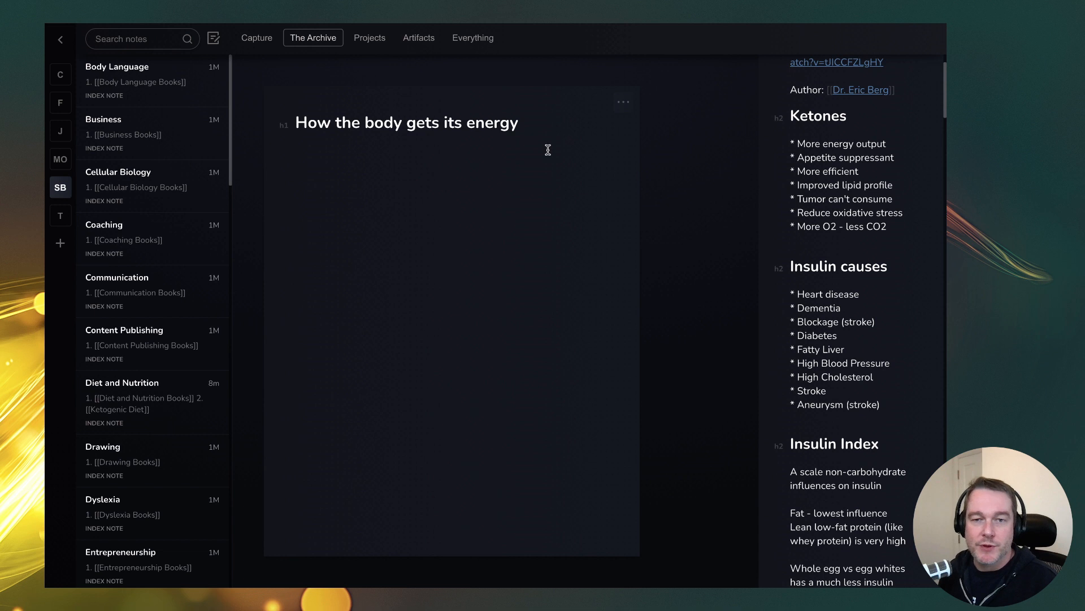
{"action": "left_click", "coordinate": [432, 209]}
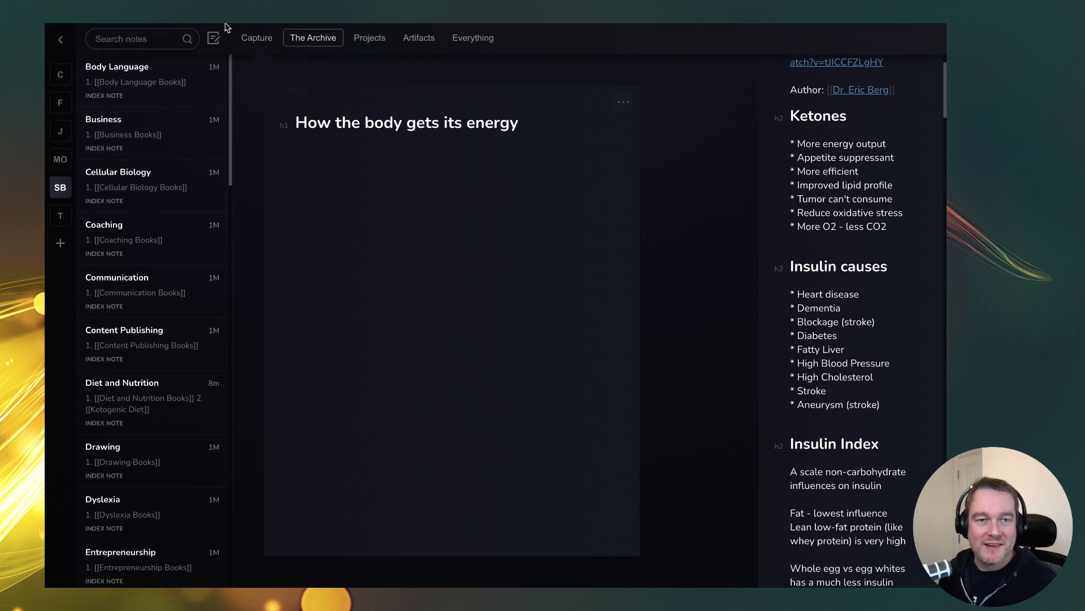
Step: Reload the notes window and follow the backlink from "How the body gets its energy" to "Benefits of ketones"
{"action": "left_click", "coordinate": [189, 30]}
{"action": "left_click", "coordinate": [194, 125]}
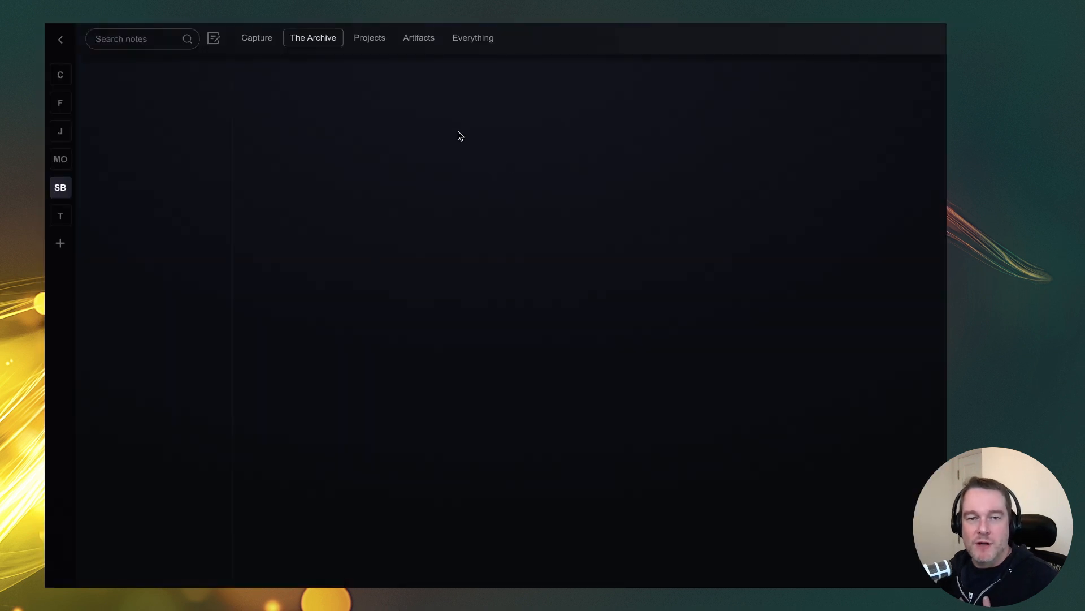
{"action": "left_click", "coordinate": [596, 111]}
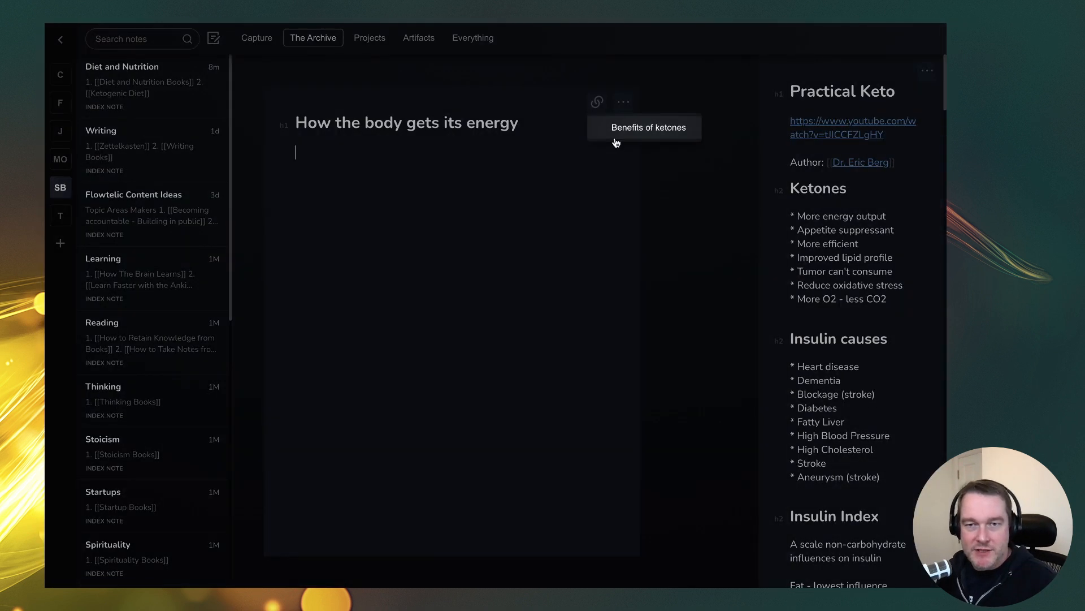
{"action": "left_click", "coordinate": [630, 126]}
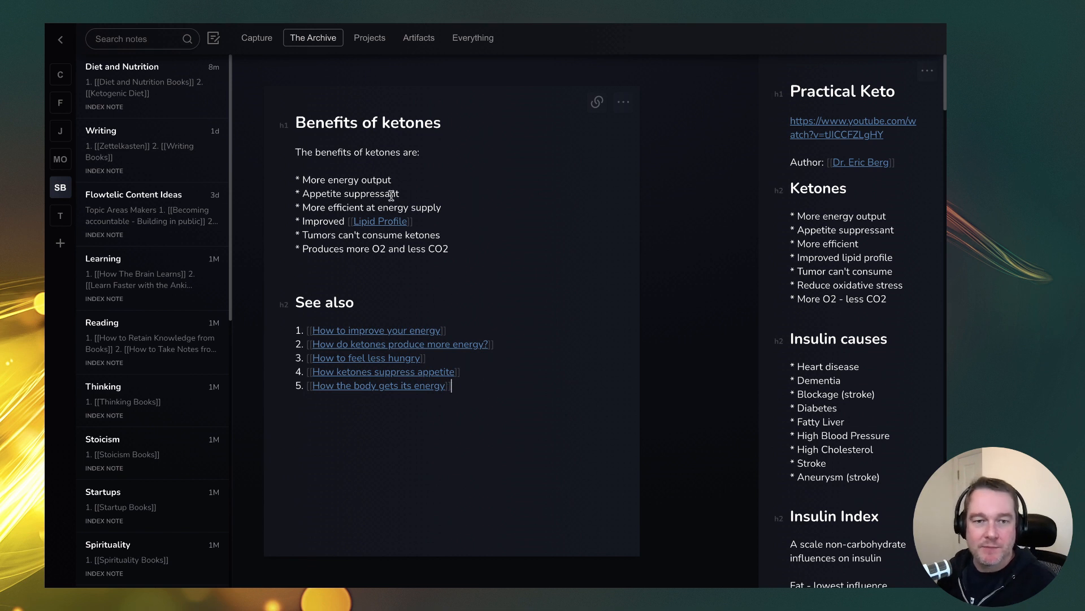
Step: Open "How the body gets its energy" from the "See also" list and write the bullet "How the body powers from [[ketones]]"
{"action": "left_click_drag", "start_coordinate": [451, 206], "coordinate": [303, 209]}
{"action": "left_click", "coordinate": [414, 388]}
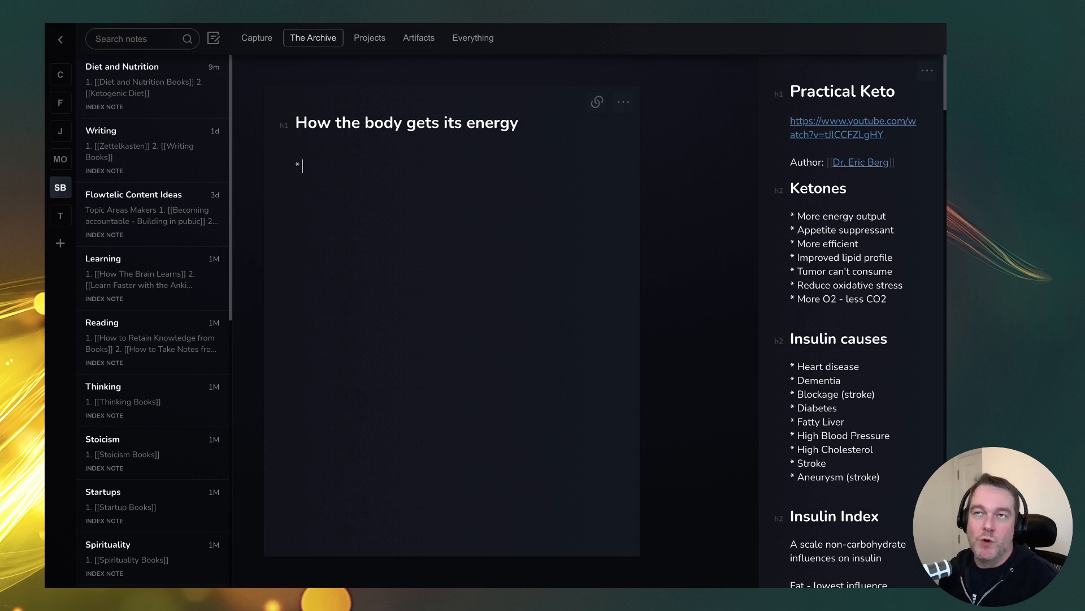
{"action": "type", "text": "ow the body powers from [[ket"}
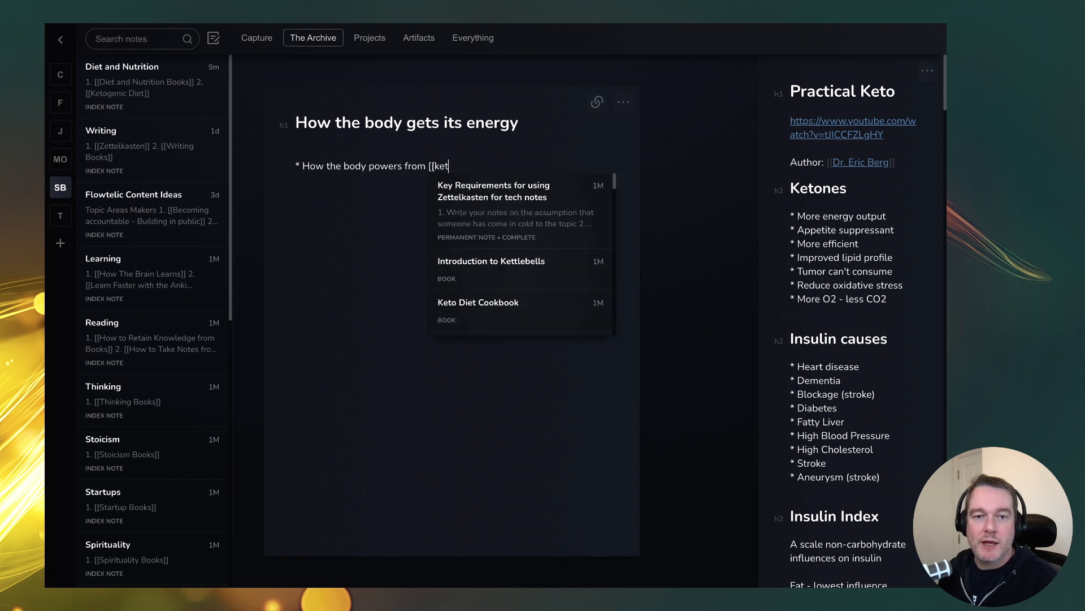
{"action": "type", "text": "ones]]"}
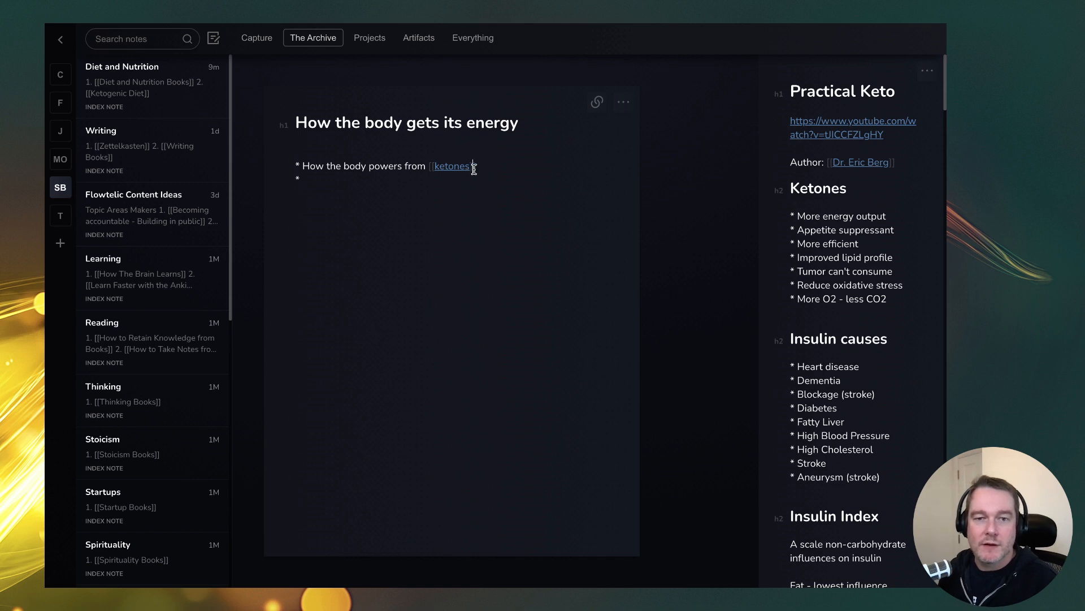
Step: Open the linked "Ketones" note, check its backlinks, and follow them through "How the body gets its energy" back to "Benefits of ketones"
{"action": "left_click", "coordinate": [442, 167]}
{"action": "left_click", "coordinate": [597, 102]}
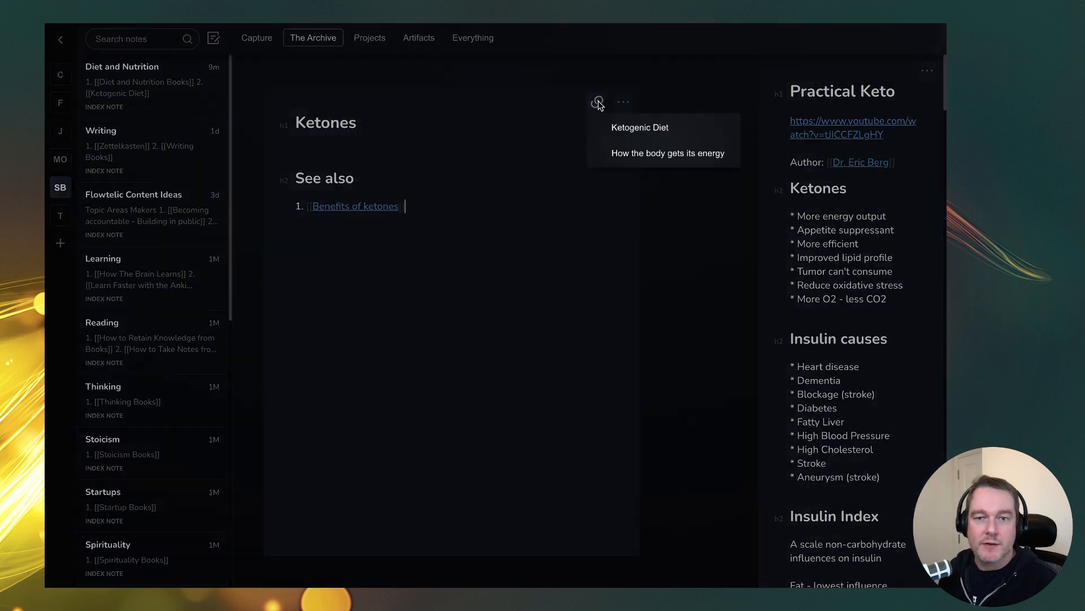
{"action": "left_click", "coordinate": [636, 151]}
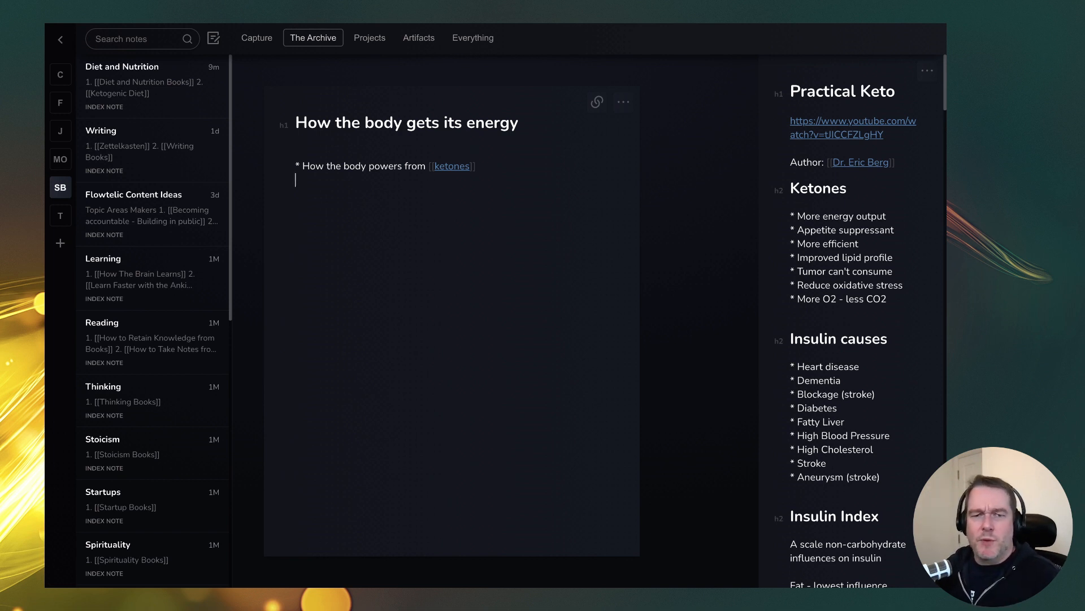
{"action": "left_click", "coordinate": [597, 101]}
{"action": "left_click", "coordinate": [633, 130]}
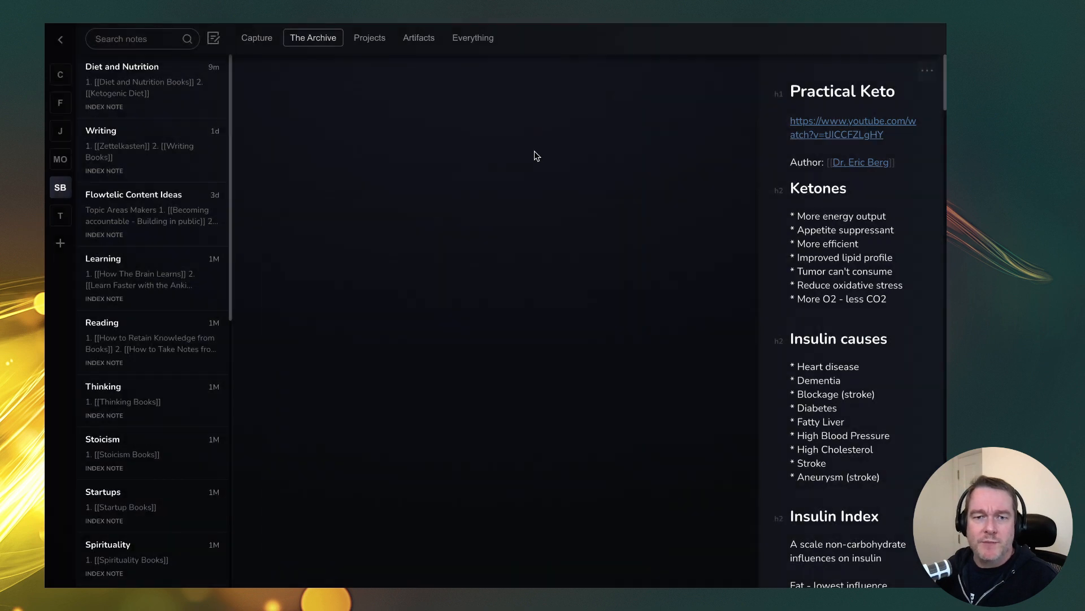
Step: Review the bullets about tumors not consuming ketones and about O2 and CO2 production in "Benefits of ketones"
{"action": "left_click", "coordinate": [516, 359]}
{"action": "mouse_move", "coordinate": [314, 236]}
{"action": "left_mouse_down"}
{"action": "mouse_move", "coordinate": [484, 236]}
{"action": "mouse_move", "coordinate": [302, 238]}
{"action": "left_mouse_up"}
{"action": "double_click", "coordinate": [301, 237]}
{"action": "left_click_drag", "start_coordinate": [446, 236], "coordinate": [304, 237]}
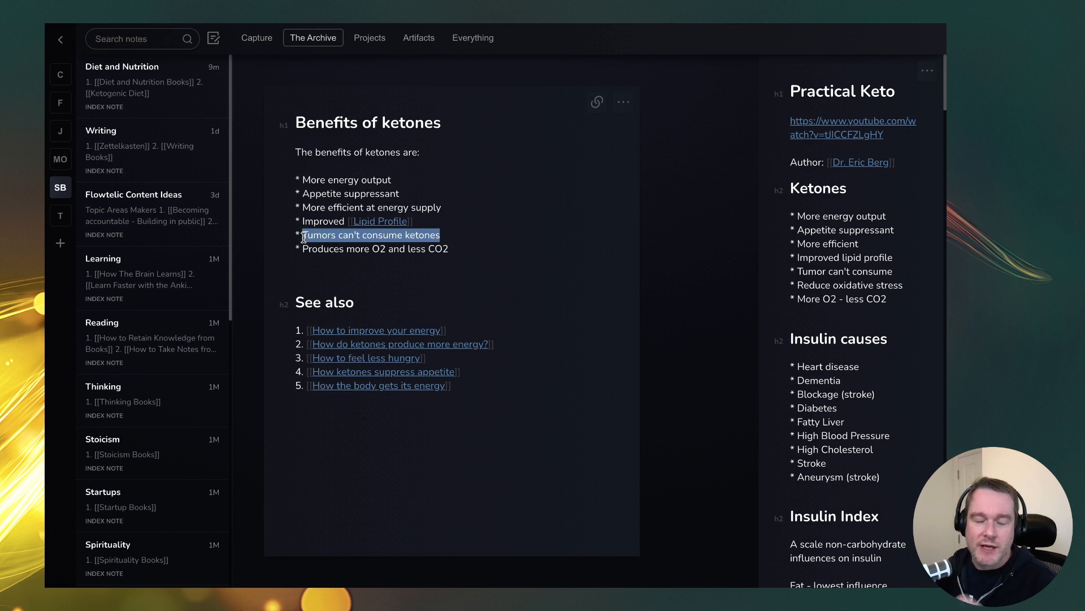
{"action": "left_click", "coordinate": [303, 237]}
{"action": "double_click", "coordinate": [311, 237]}
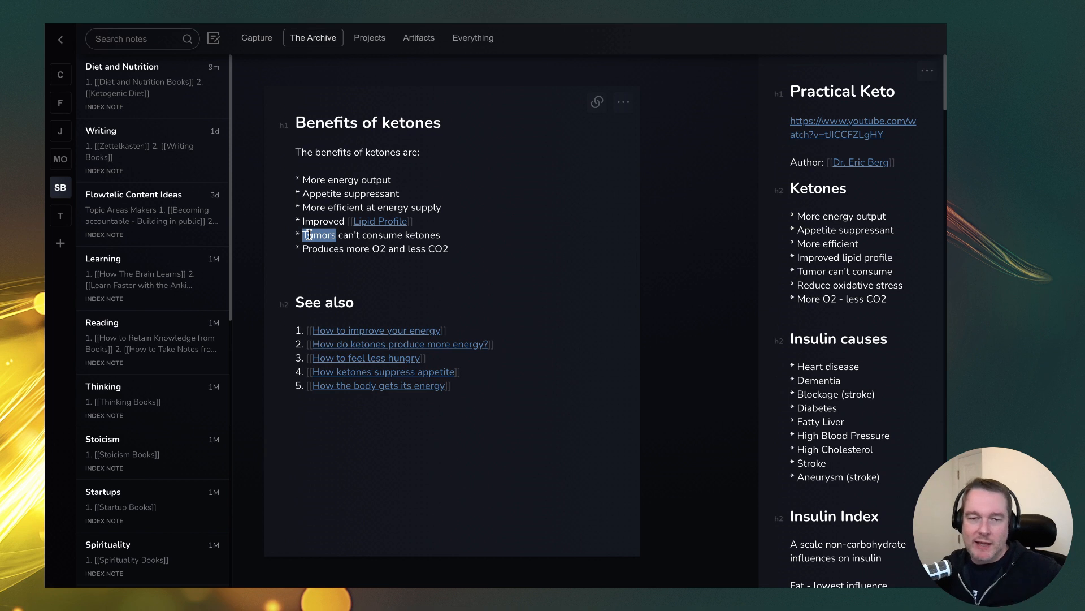
{"action": "left_click", "coordinate": [488, 247]}
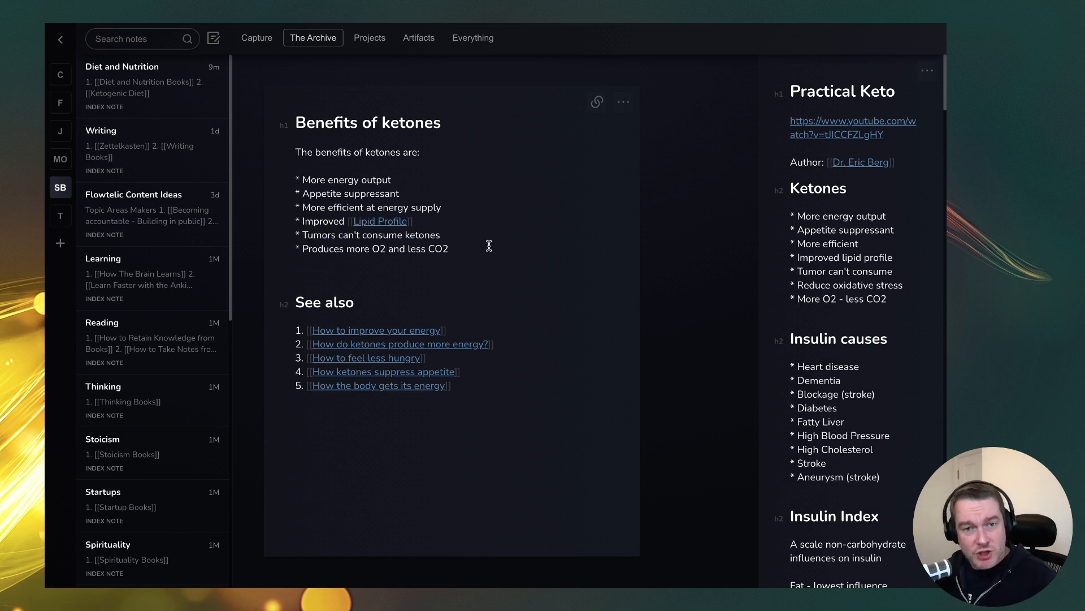
{"action": "left_click_drag", "start_coordinate": [308, 247], "coordinate": [427, 248]}
{"action": "double_click", "coordinate": [357, 249]}
{"action": "left_click", "coordinate": [477, 242]}
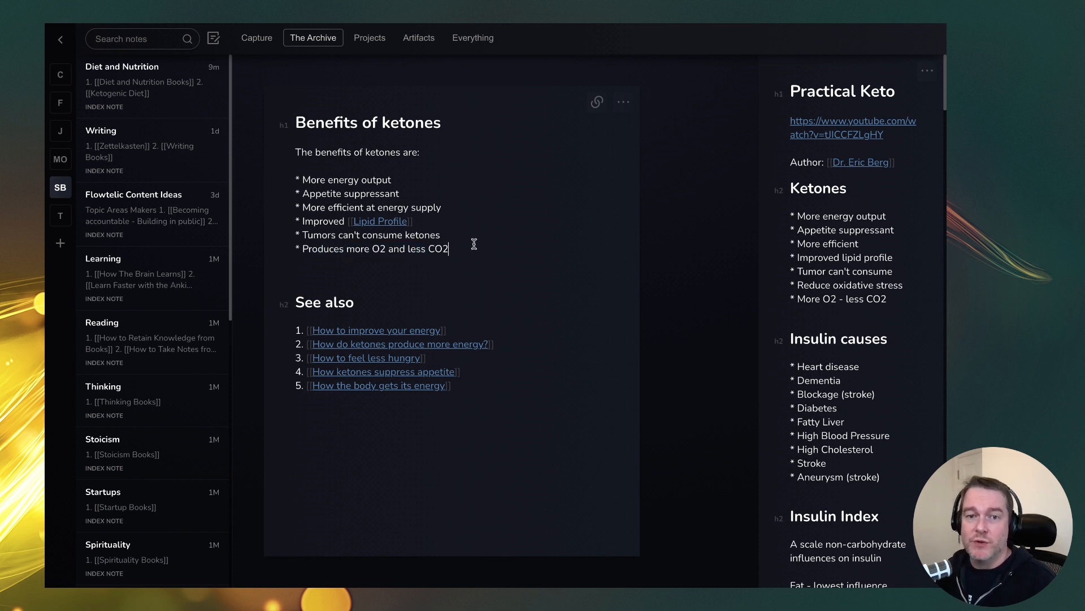
{"action": "left_click_drag", "start_coordinate": [465, 249], "coordinate": [305, 249]}
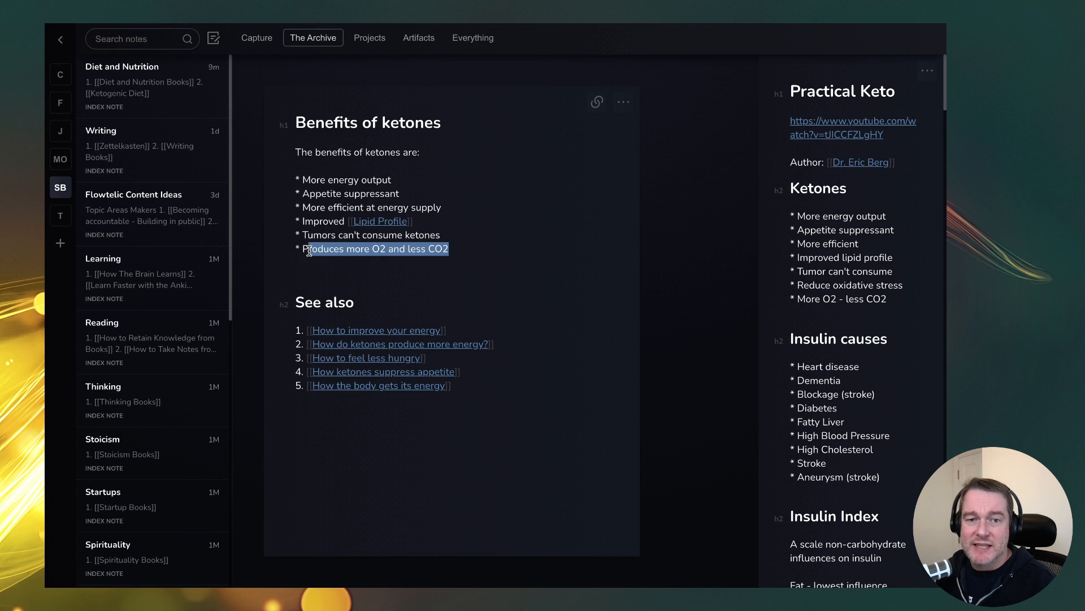
{"action": "left_click", "coordinate": [405, 249]}
{"action": "left_click", "coordinate": [492, 386]}
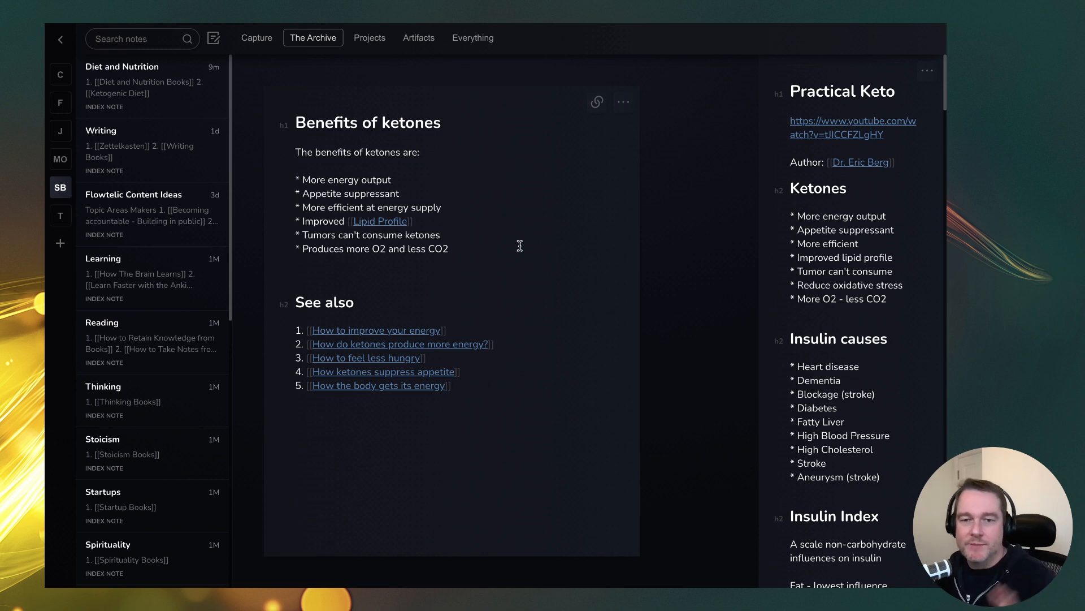
Step: Review the "Ketones" and "Insulin causes" sections of the "Practical Keto" study note
{"action": "left_click", "coordinate": [892, 300]}
{"action": "left_click_drag", "start_coordinate": [892, 299], "coordinate": [788, 188]}
{"action": "left_click", "coordinate": [849, 258]}
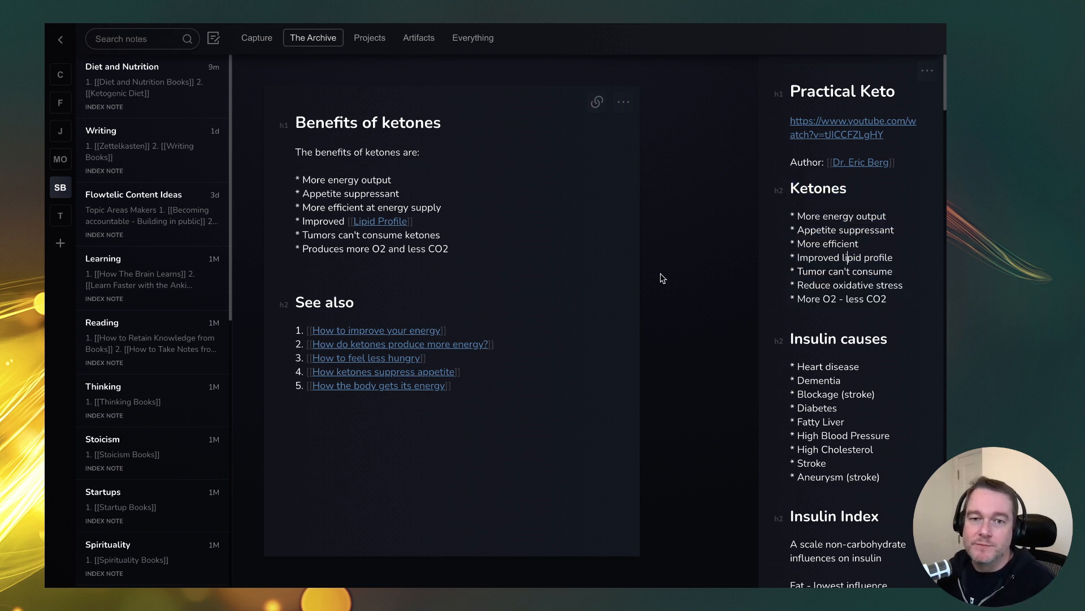
{"action": "scroll", "coordinate": [870, 314], "scroll_direction": "down", "scroll_amount": 2}
{"action": "left_click_drag", "start_coordinate": [791, 232], "coordinate": [888, 233]}
{"action": "left_click", "coordinate": [871, 329]}
Step: Follow the backlinks through "Ketones" to "Ketogenic Diet" and add item 2, "[[Insulin]]", to its "See also" list
{"action": "left_click", "coordinate": [597, 101]}
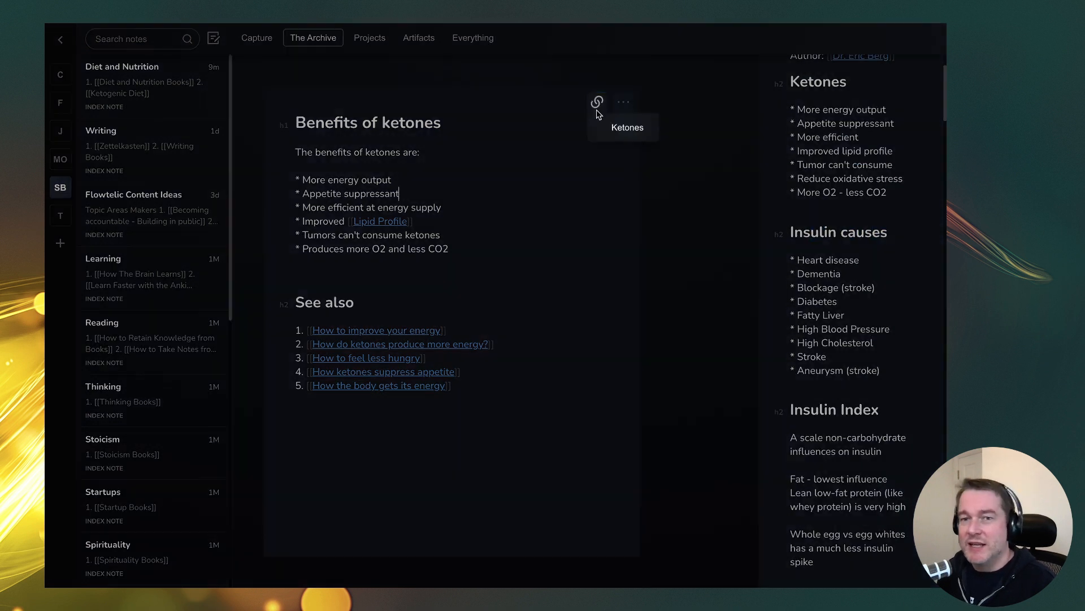
{"action": "left_click", "coordinate": [621, 127]}
{"action": "left_click", "coordinate": [597, 102]}
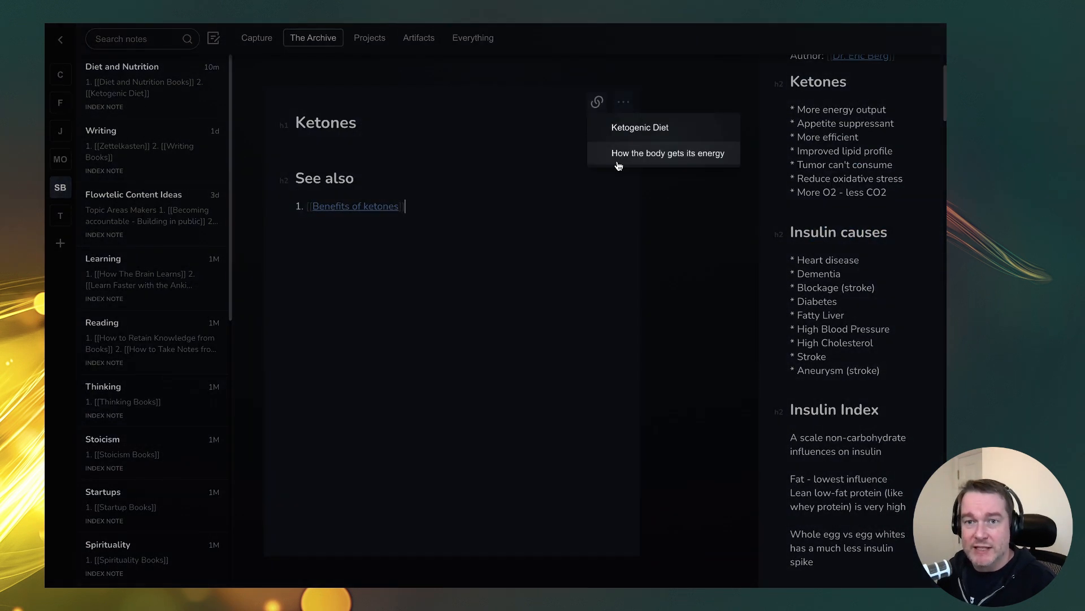
{"action": "left_click", "coordinate": [650, 124]}
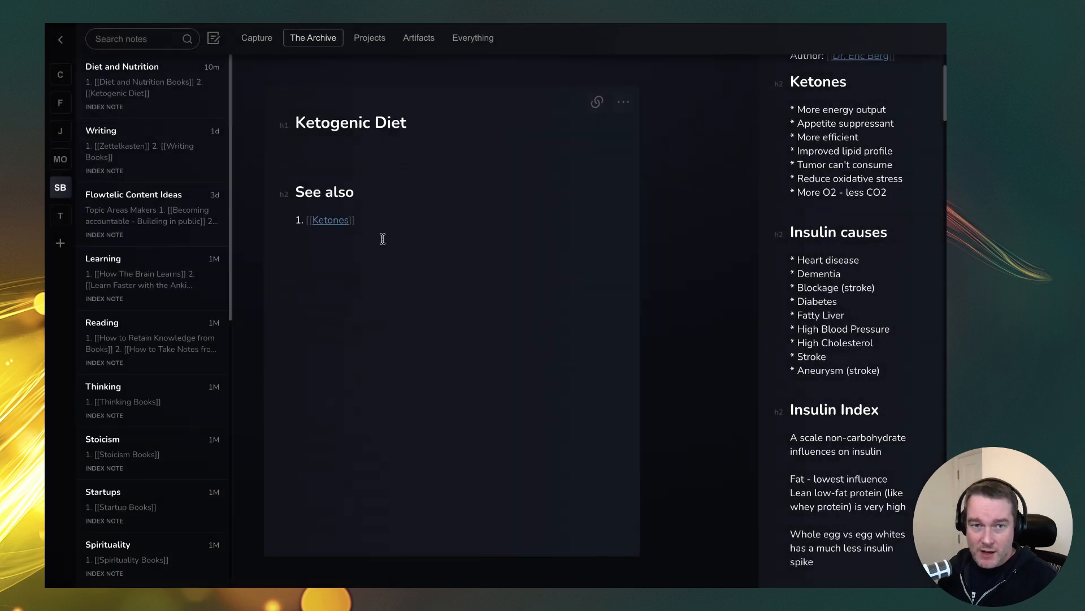
{"action": "type", "text": "[Insulin]]"}
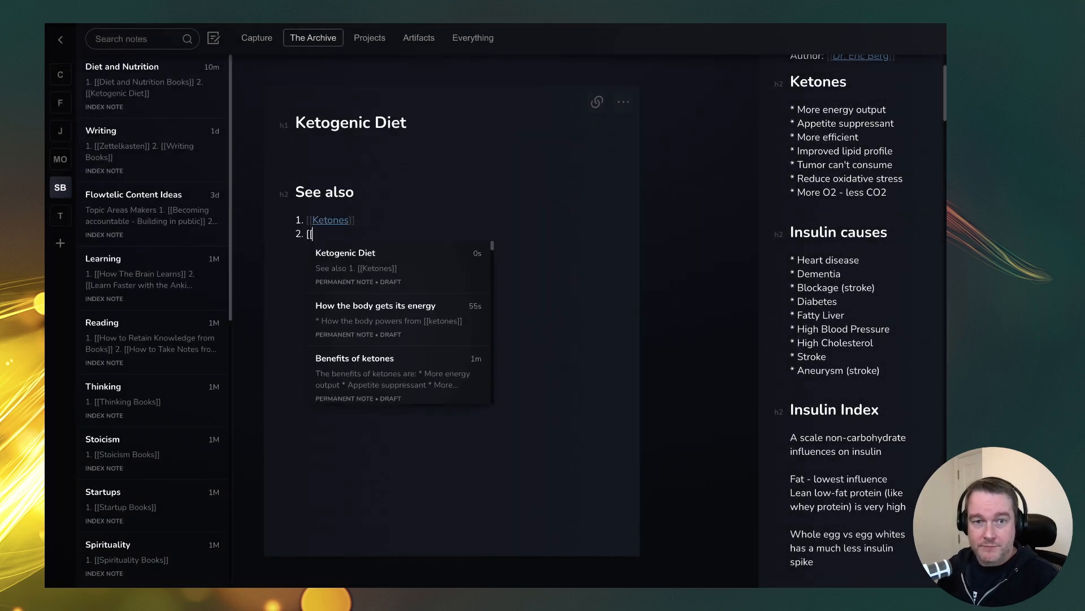
{"action": "left_click", "coordinate": [405, 151]}
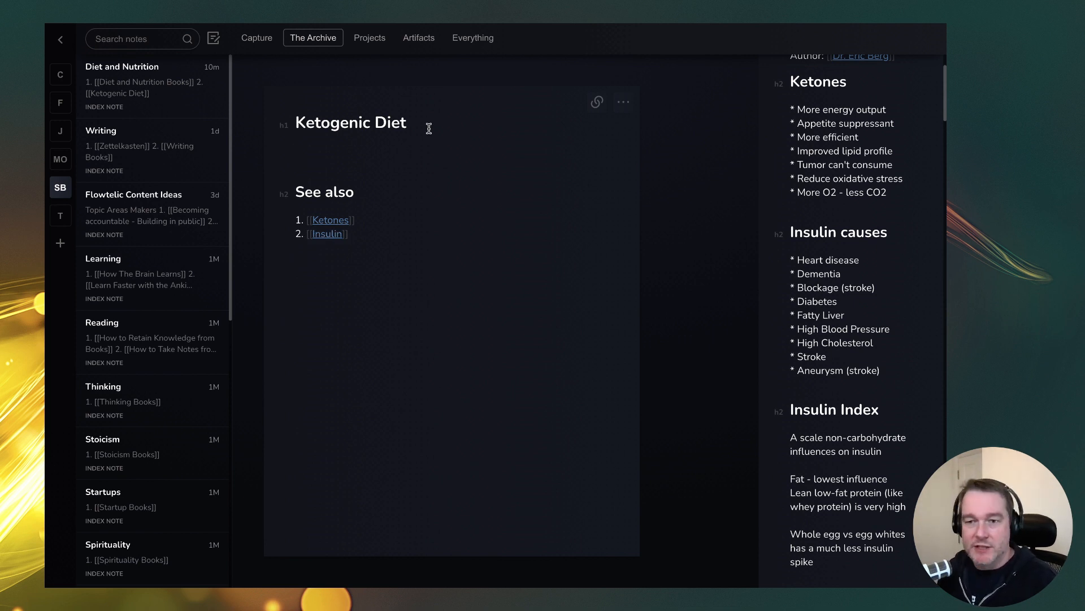
Step: Skim the remaining sections of the "Practical Keto" study note for further topics
{"action": "scroll", "coordinate": [824, 385], "scroll_direction": "down", "scroll_amount": 7}
{"action": "scroll", "coordinate": [857, 403], "scroll_direction": "down", "scroll_amount": 15}
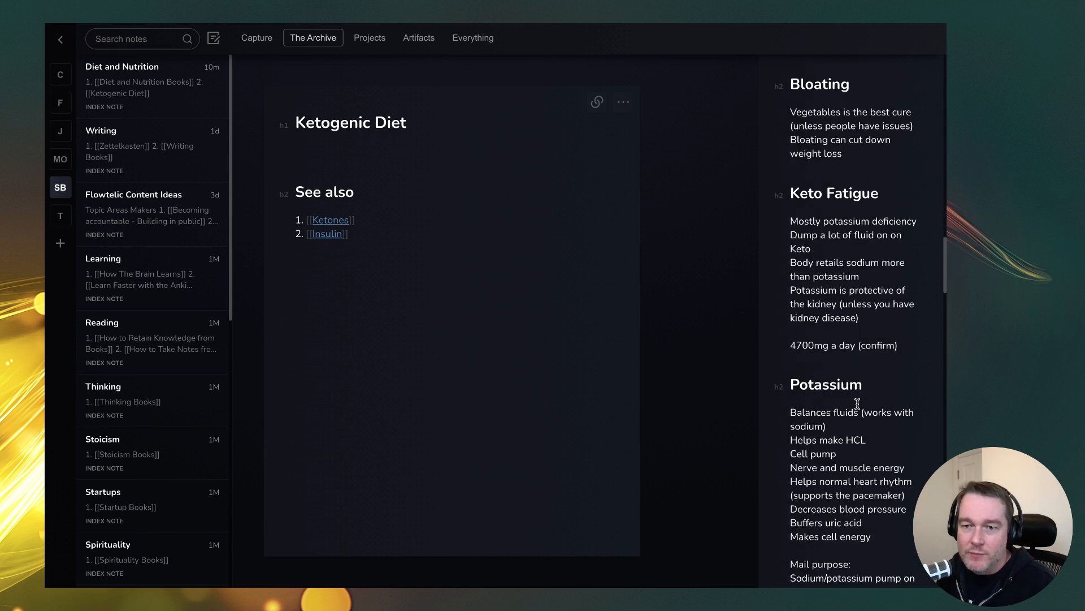
{"action": "scroll", "coordinate": [857, 403], "scroll_direction": "down", "scroll_amount": 2}
{"action": "scroll", "coordinate": [858, 403], "scroll_direction": "down", "scroll_amount": 20}
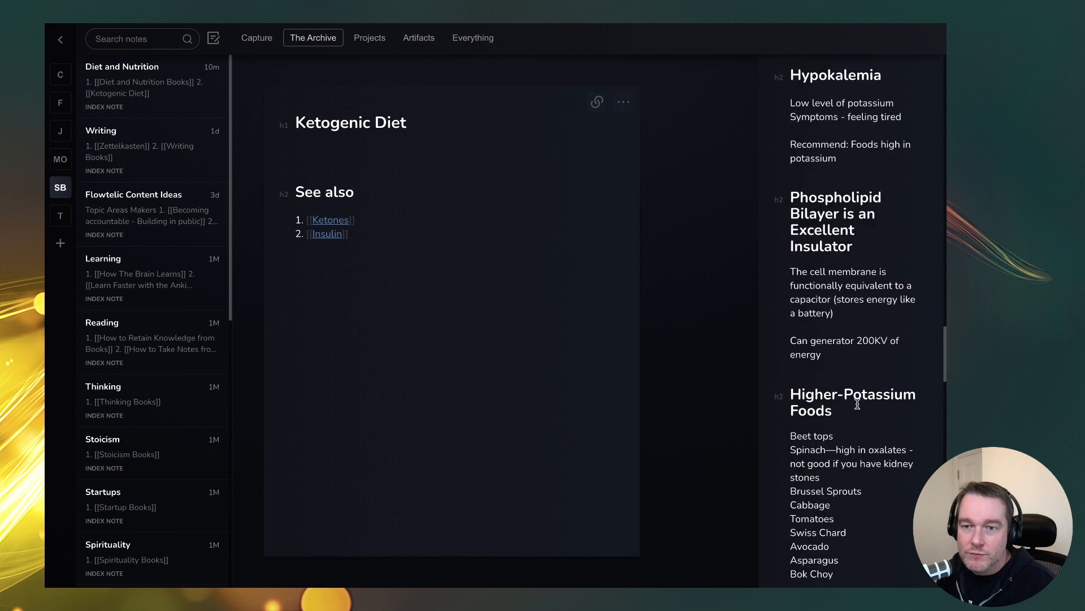
{"action": "scroll", "coordinate": [857, 403], "scroll_direction": "down", "scroll_amount": 10}
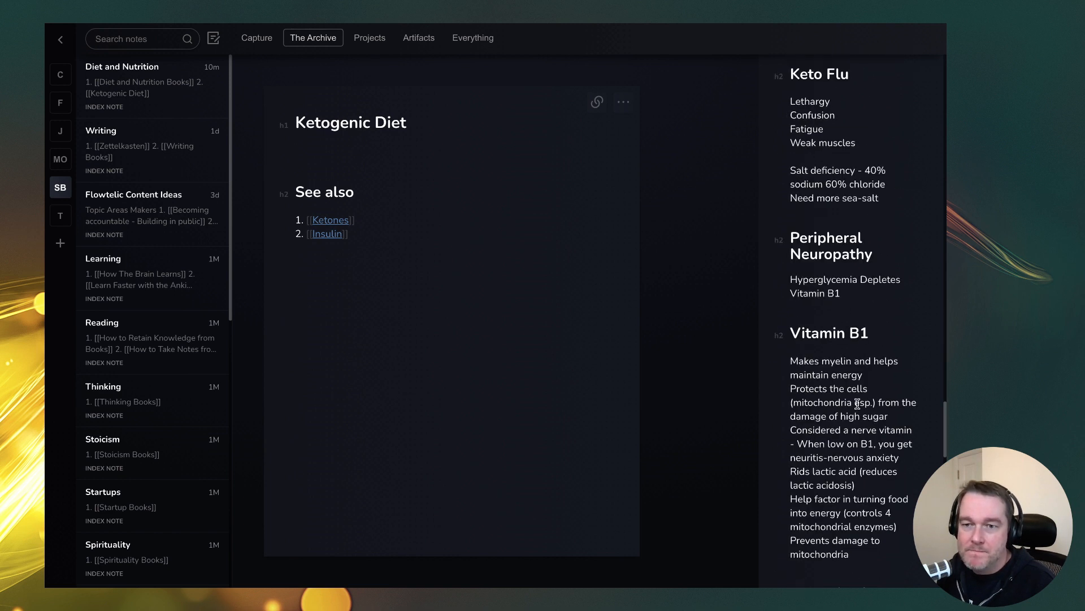
{"action": "scroll", "coordinate": [857, 403], "scroll_direction": "down", "scroll_amount": 12}
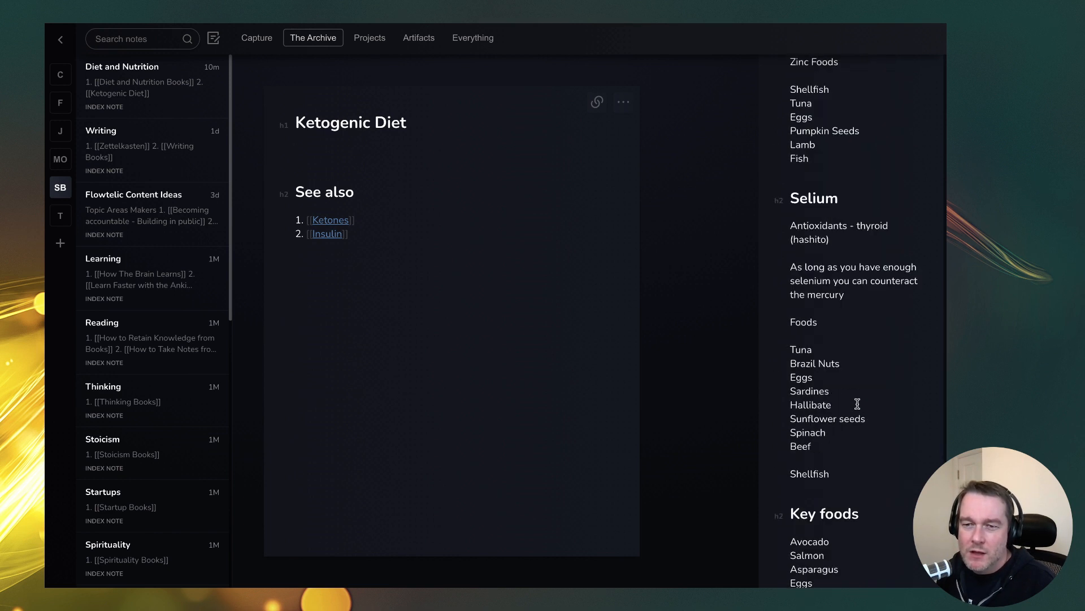
{"action": "scroll", "coordinate": [858, 403], "scroll_direction": "down", "scroll_amount": 5}
{"action": "scroll", "coordinate": [854, 401], "scroll_direction": "up", "scroll_amount": 20}
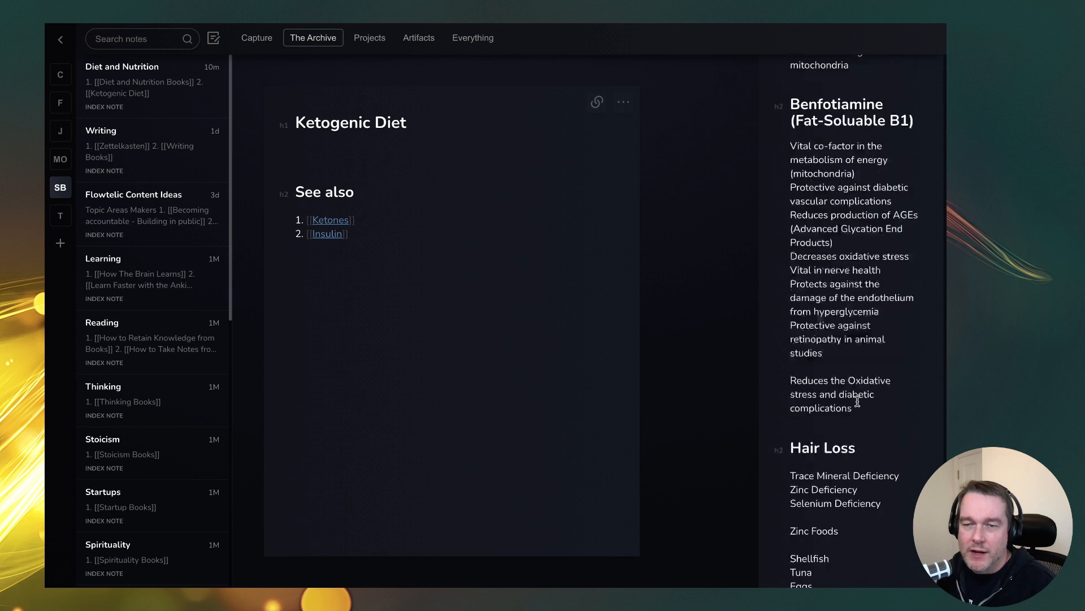
Step: Write "It is a low-carbohydrate, high-fat and adequate protein diet." below the "Ketogenic Diet" title
{"action": "type", "text": "It"}
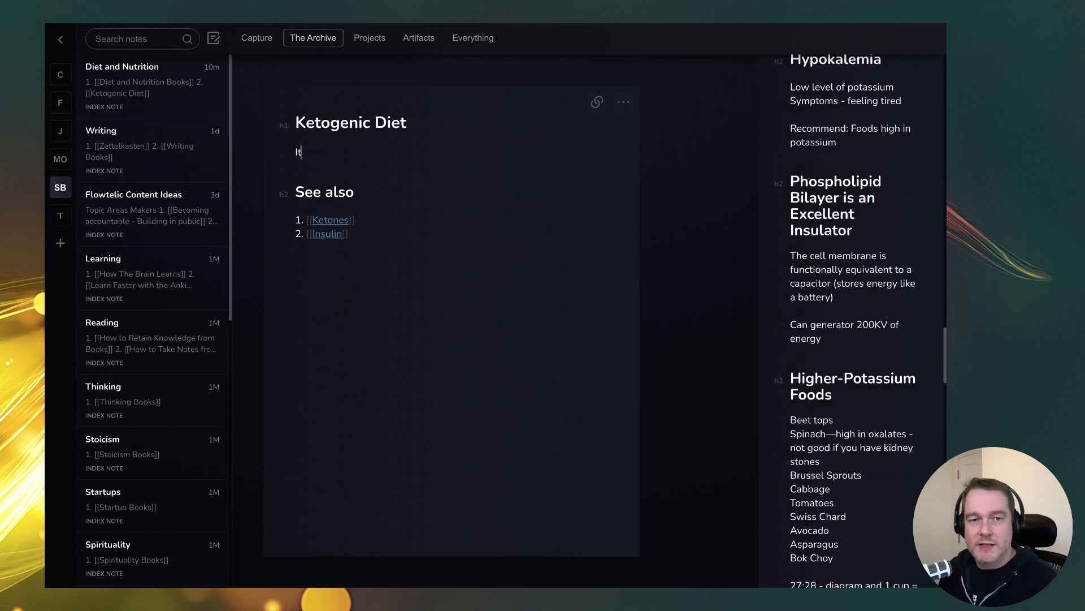
{"action": "type", "text": " is a low-"}
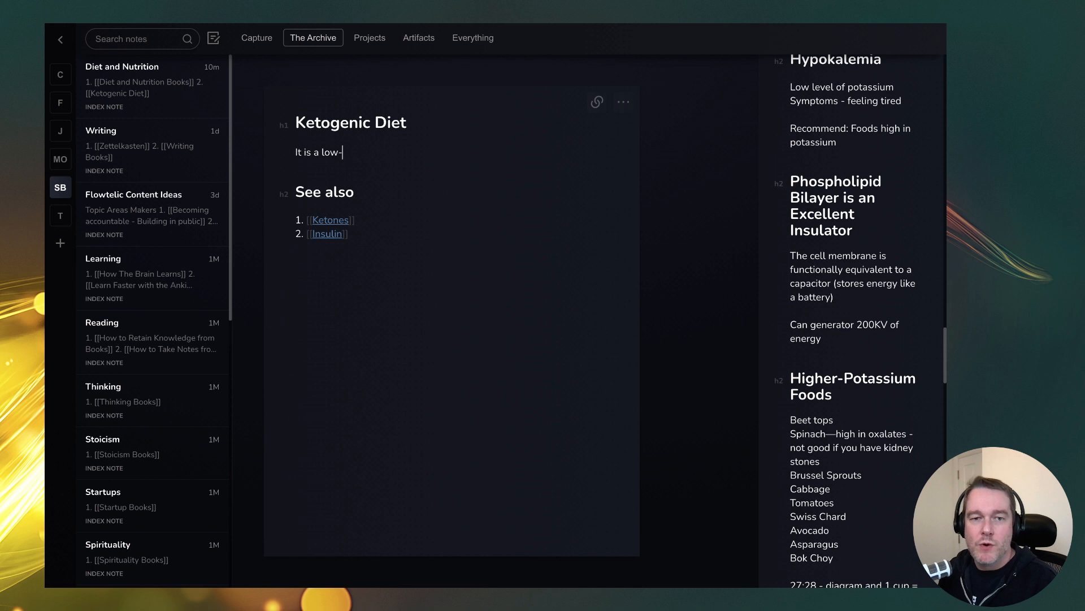
{"action": "type", "text": "carbo"}
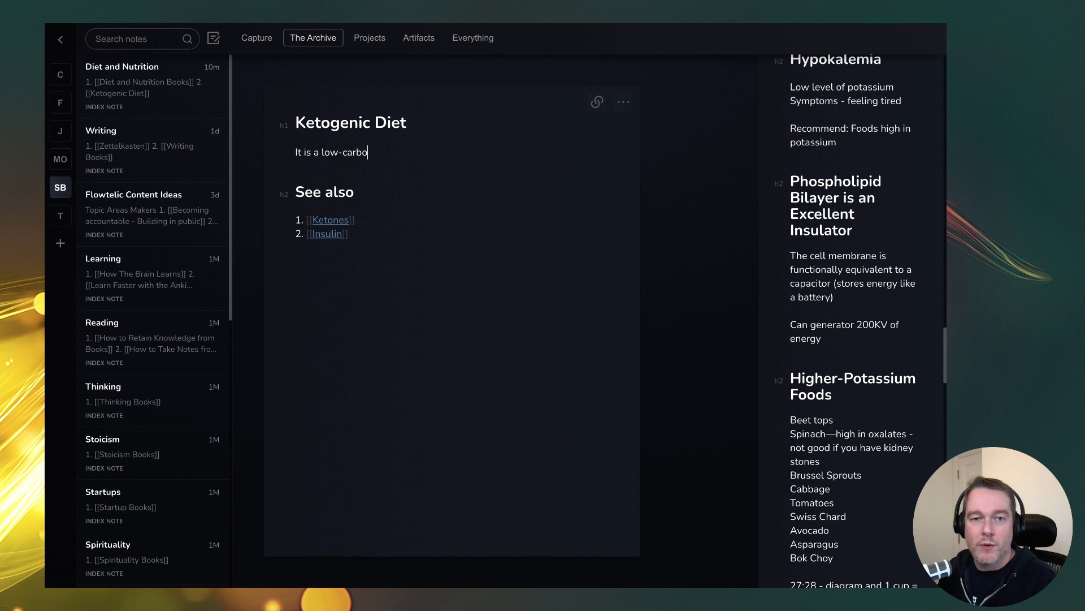
{"action": "type", "text": "hydrate, high f"}
{"action": "type", "text": "a"}
{"action": "type", "text": "-fat and moderate"}
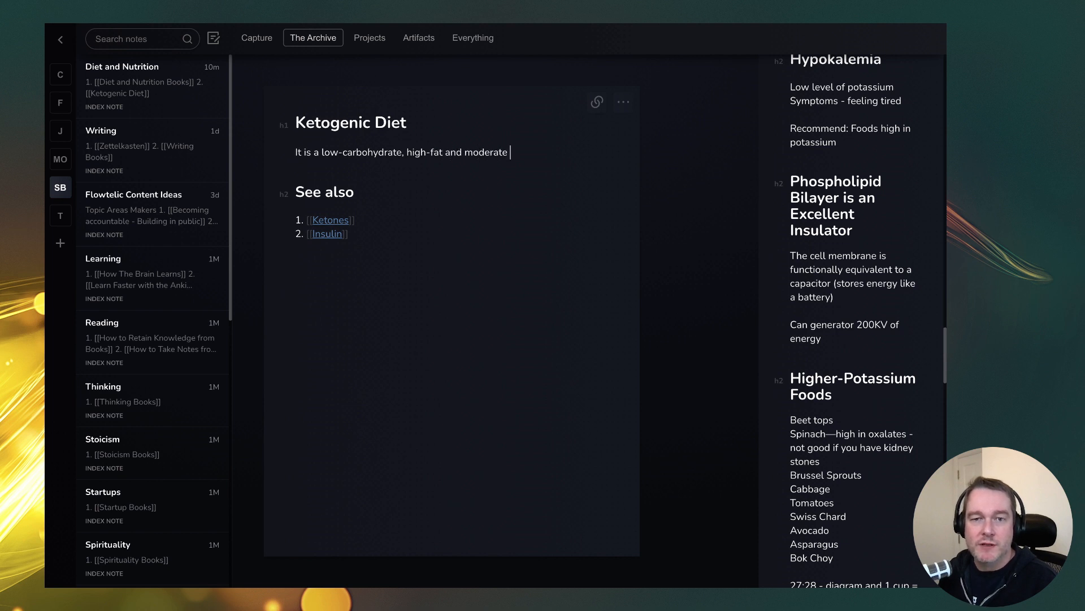
{"action": "key", "text": "BackSpace"}
{"action": "key", "text": "BackSpace"}
{"action": "key", "text": "BackSpace"}
{"action": "key", "text": "BackSpace"}
{"action": "key", "text": "BackSpace"}
{"action": "key", "text": "BackSpace"}
{"action": "key", "text": "BackSpace"}
{"action": "key", "text": "BackSpace"}
{"action": "type", "text": "ad"}
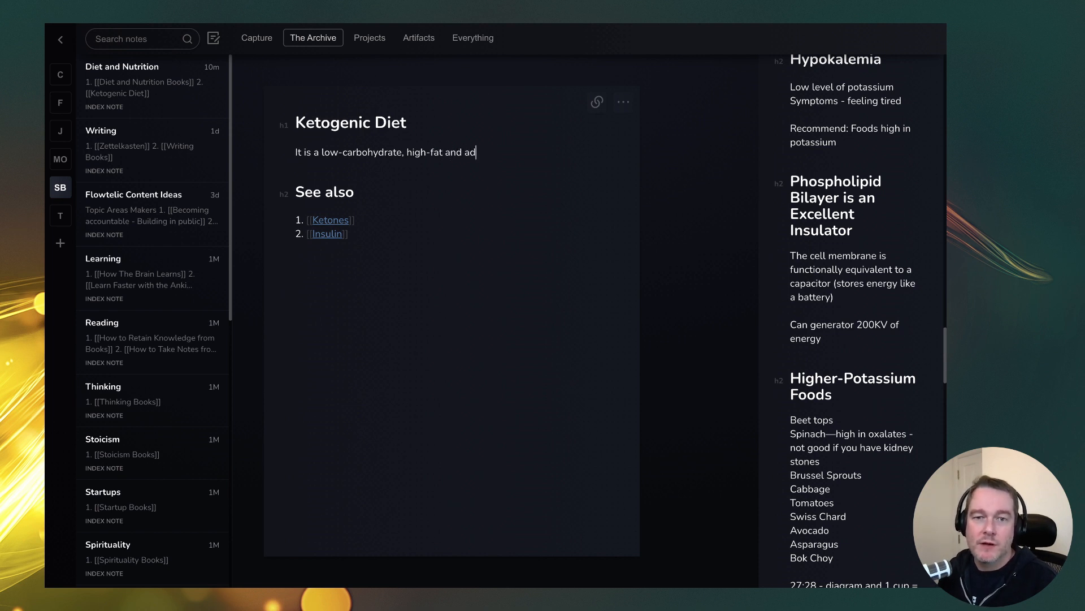
{"action": "type", "text": "equate protein diet."}
Step: Separate "See also" from the new sentence in the "Ketogenic Diet" note and restore it as a level-2 heading
{"action": "key", "text": "Return"}
{"action": "key", "text": "Delete"}
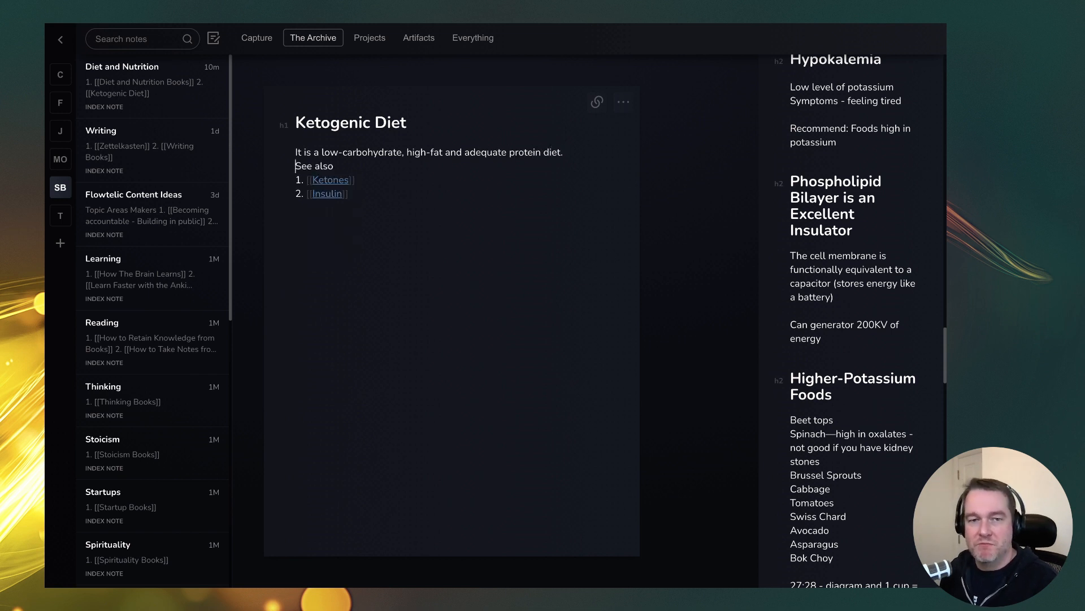
{"action": "key", "text": "Return"}
{"action": "type", "text": "#"}
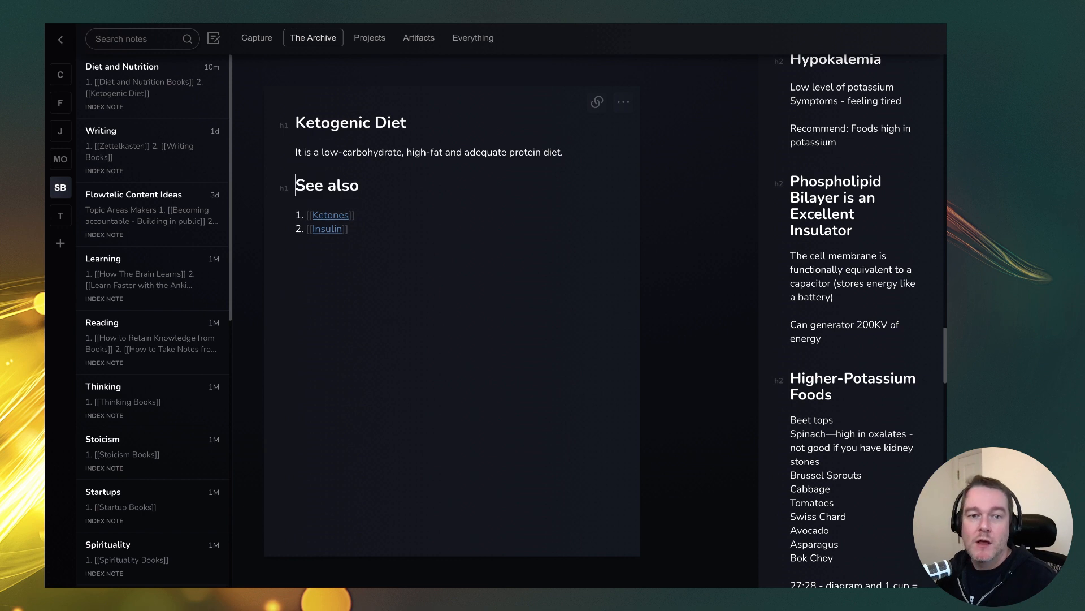
{"action": "key", "text": "BackSpace"}
{"action": "type", "text": "##"}
{"action": "key", "text": "Return"}
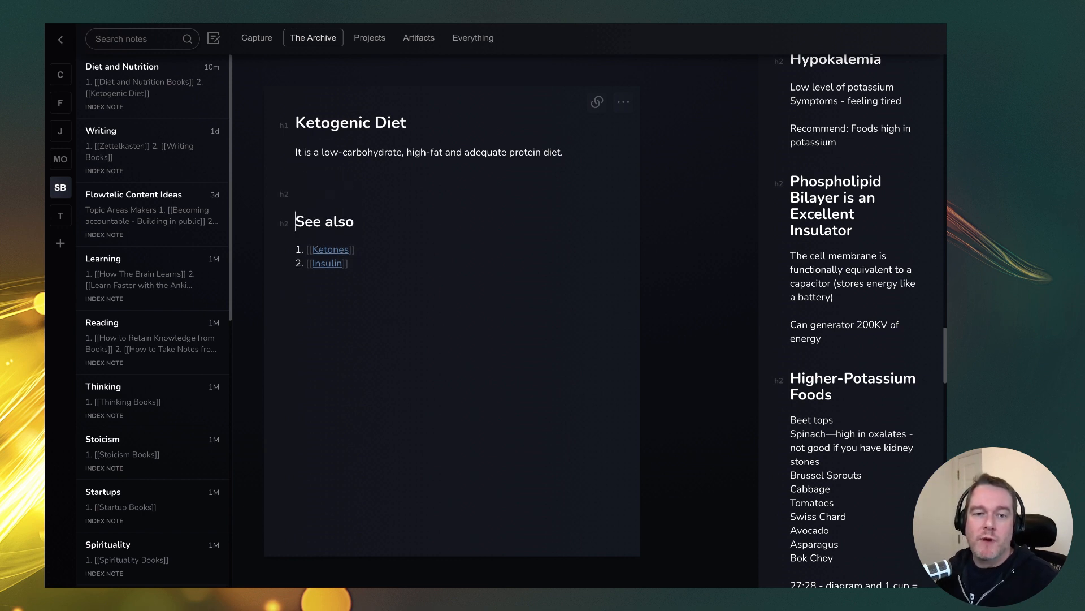
{"action": "key", "text": "BackSpace"}
{"action": "key", "text": "BackSpace"}
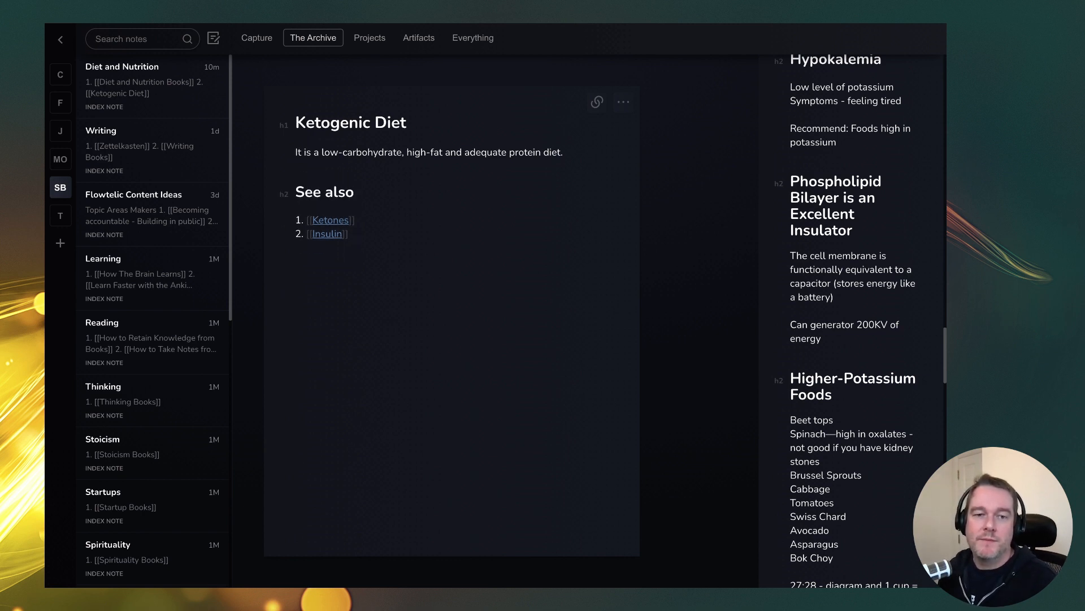
Step: Add the paragraph "It work by consuming foods that do not produce an insulin spike." above "See also" in the "Ketogenic Diet" note
{"action": "key", "text": "Return"}
{"action": "type", "text": "It work by"}
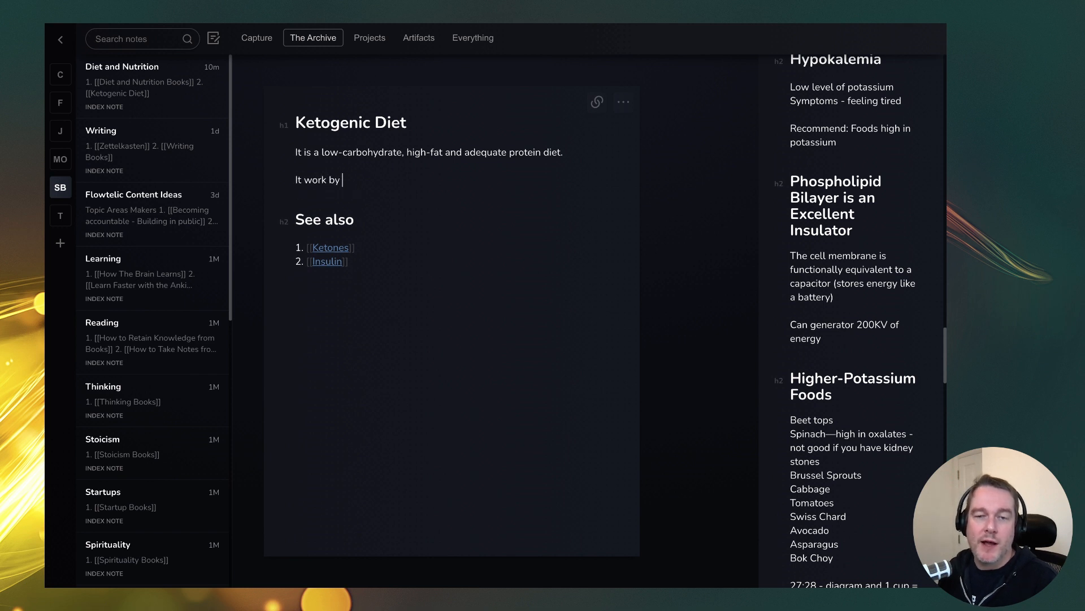
{"action": "type", "text": " consuming fo"}
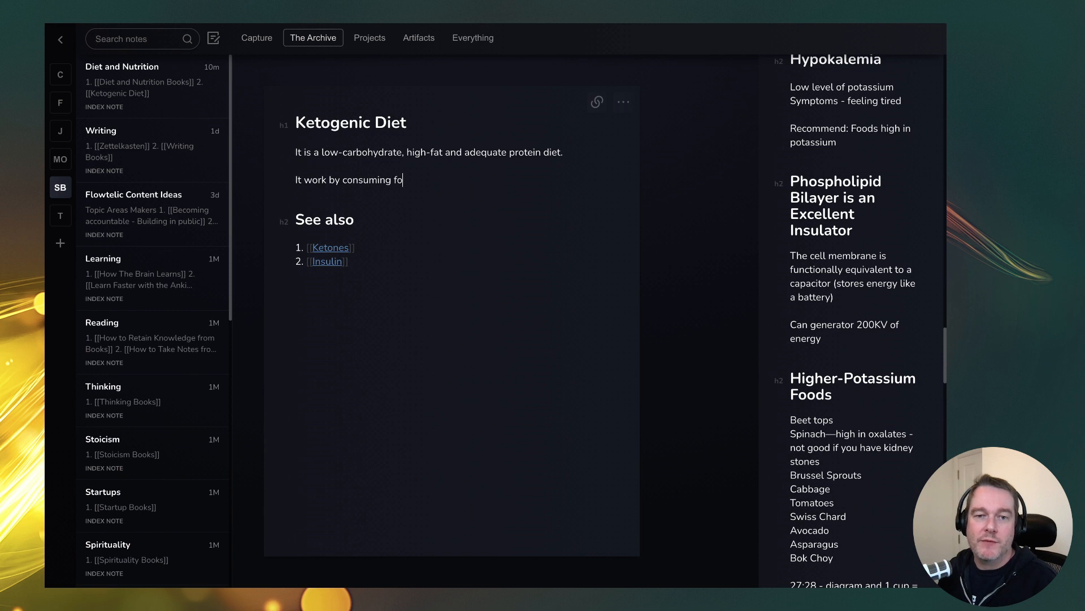
{"action": "type", "text": "ods that do not produc"}
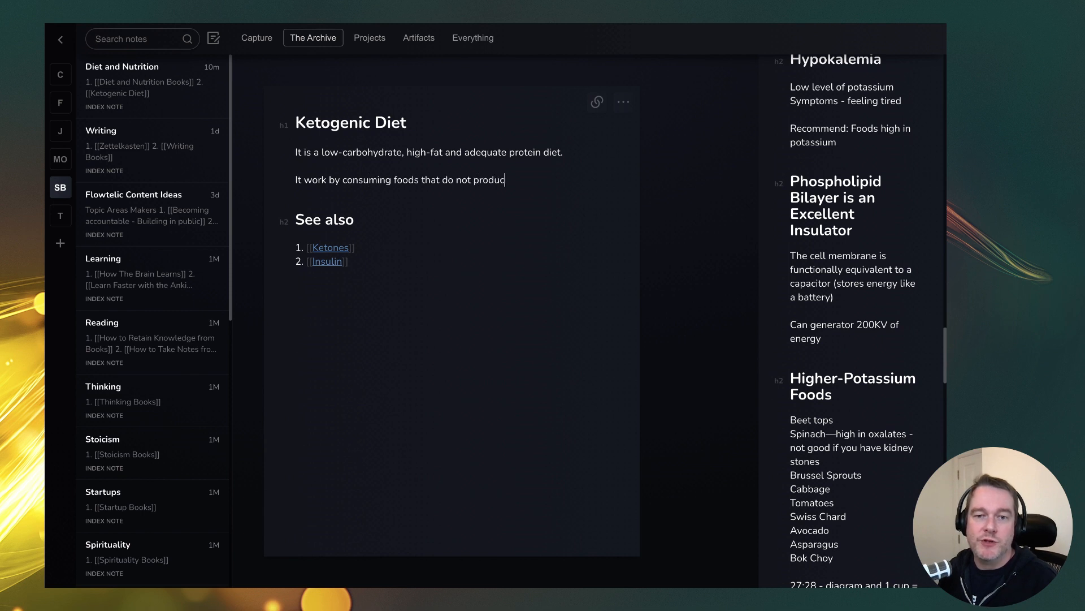
{"action": "type", "text": "e an insulin spike."}
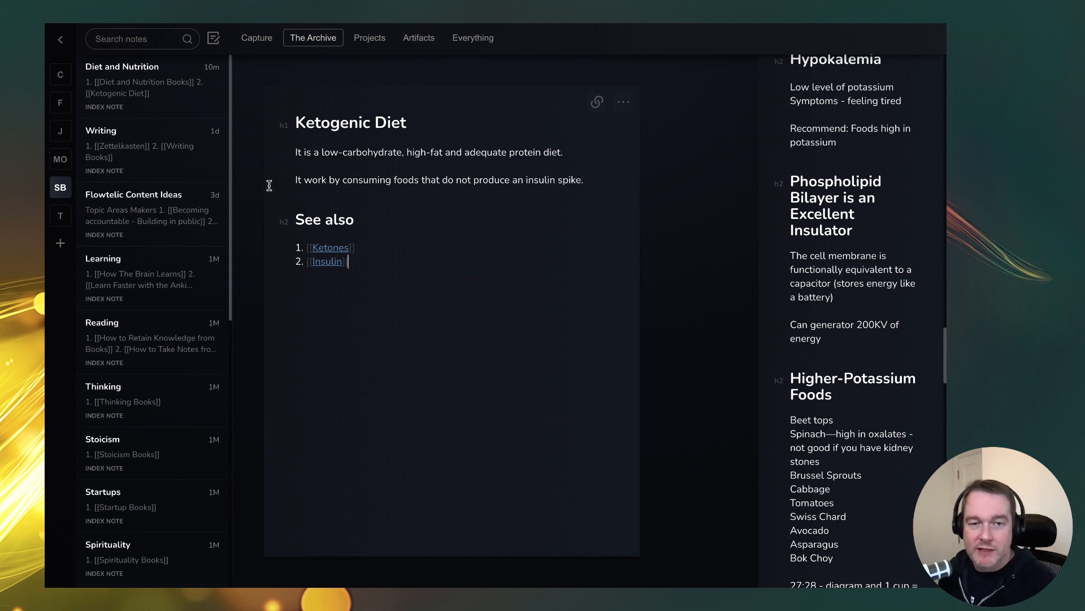
Step: Create the linked "Insulin" note and look over the insulin sections of the "Practical Keto" study note
{"action": "left_click", "coordinate": [333, 261]}
{"action": "left_click", "coordinate": [389, 285]}
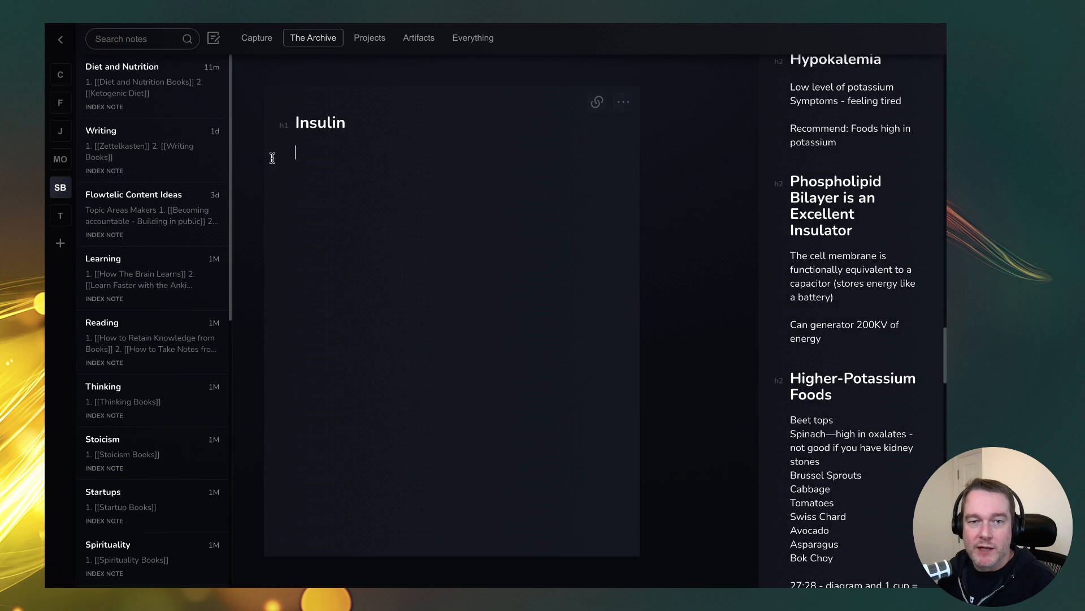
{"action": "scroll", "coordinate": [771, 346], "scroll_direction": "up", "scroll_amount": 20}
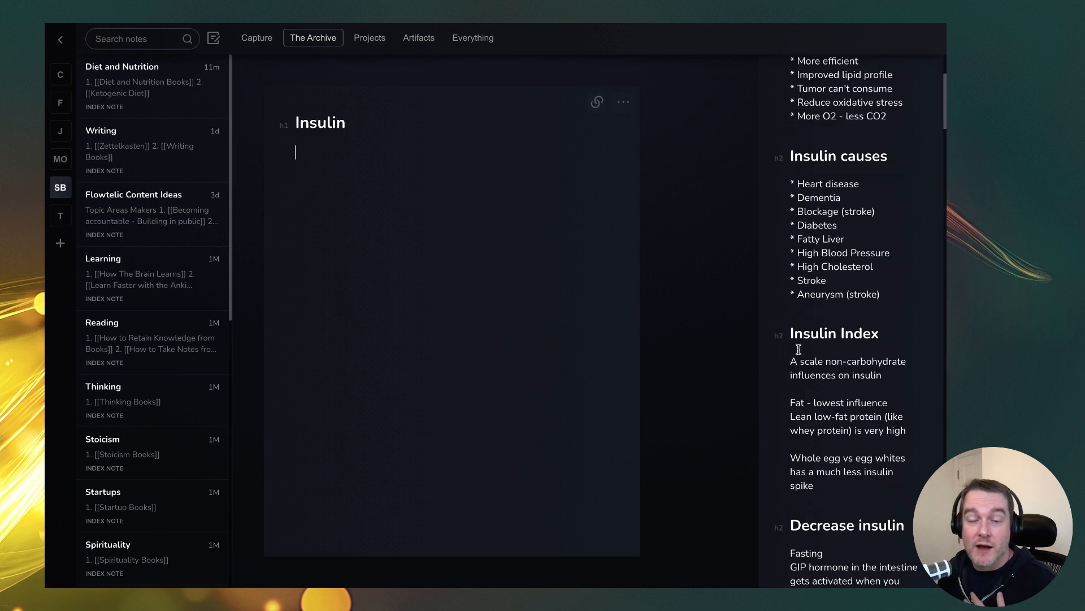
{"action": "scroll", "coordinate": [858, 377], "scroll_direction": "down", "scroll_amount": 7}
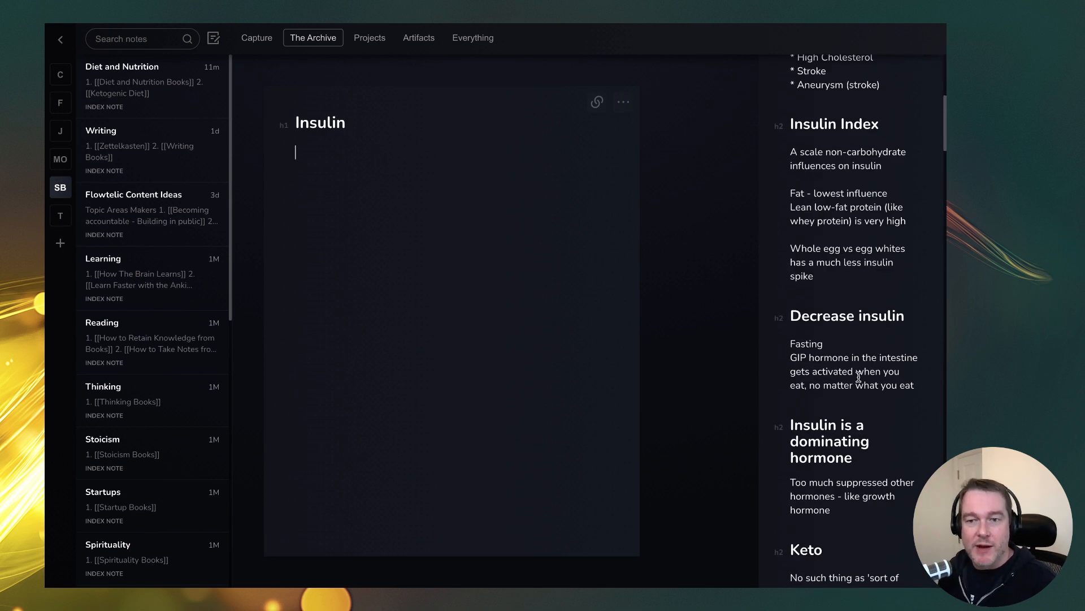
{"action": "scroll", "coordinate": [857, 377], "scroll_direction": "down", "scroll_amount": 1}
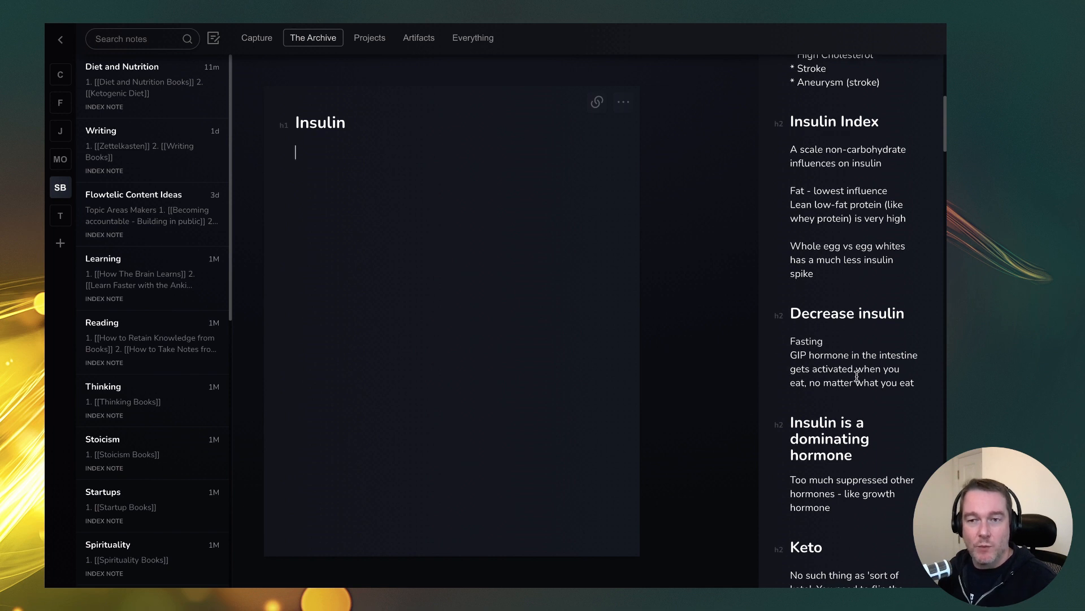
{"action": "scroll", "coordinate": [833, 286], "scroll_direction": "up", "scroll_amount": 4}
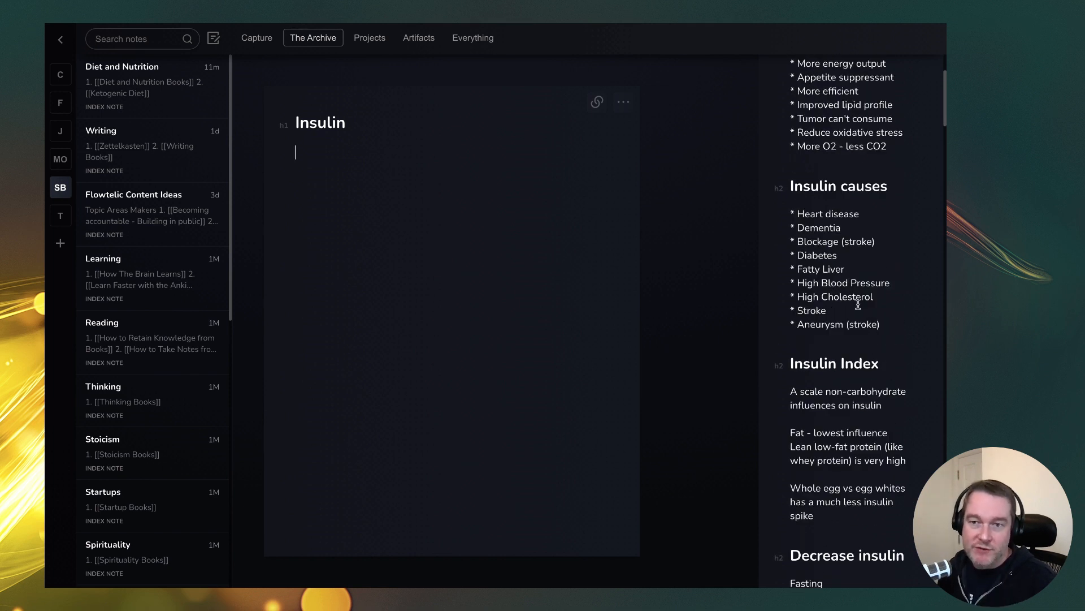
Step: Add a level-2 "See also" heading to the "Insulin" note
{"action": "key", "text": "Return"}
{"action": "type", "text": "# High in"}
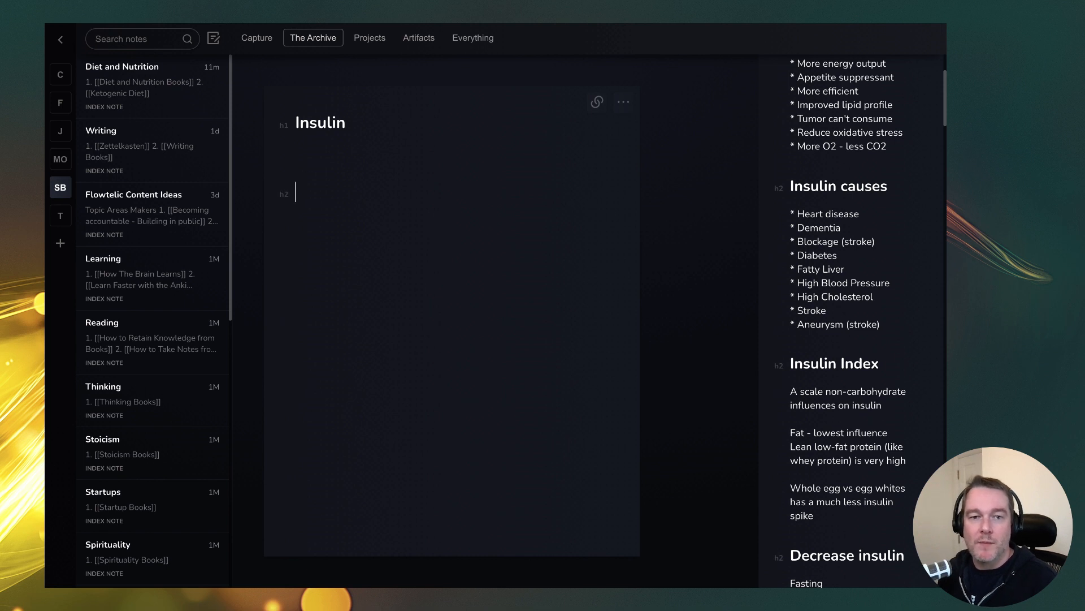
{"action": "key", "text": "BackSpace"}
{"action": "key", "text": "BackSpace"}
{"action": "key", "text": "BackSpace"}
{"action": "key", "text": "BackSpace"}
{"action": "key", "text": "BackSpace"}
{"action": "key", "text": "BackSpace"}
{"action": "key", "text": "BackSpace"}
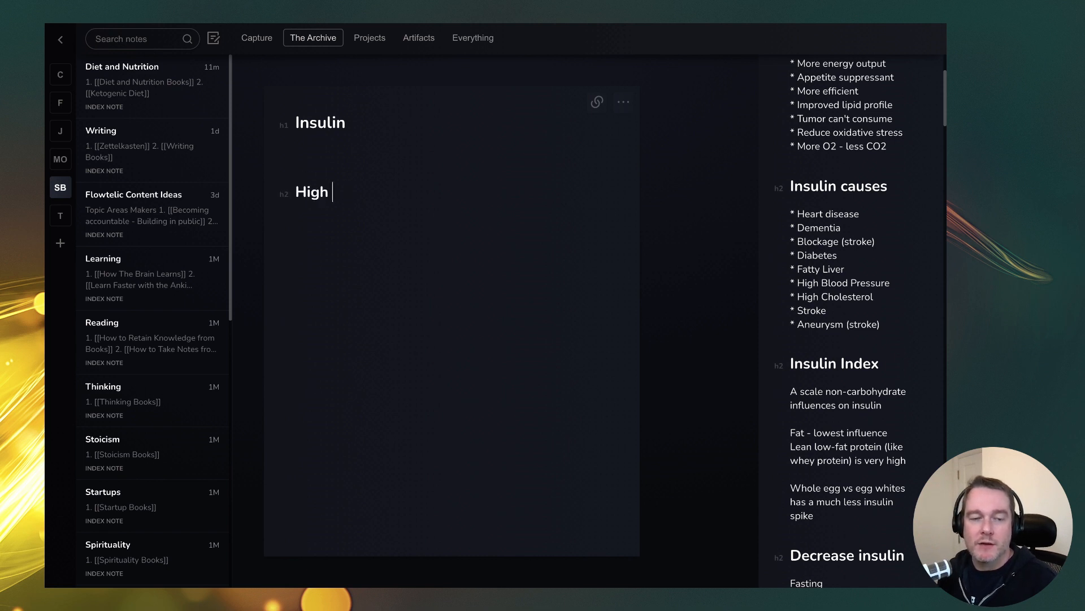
{"action": "type", "text": "See also"}
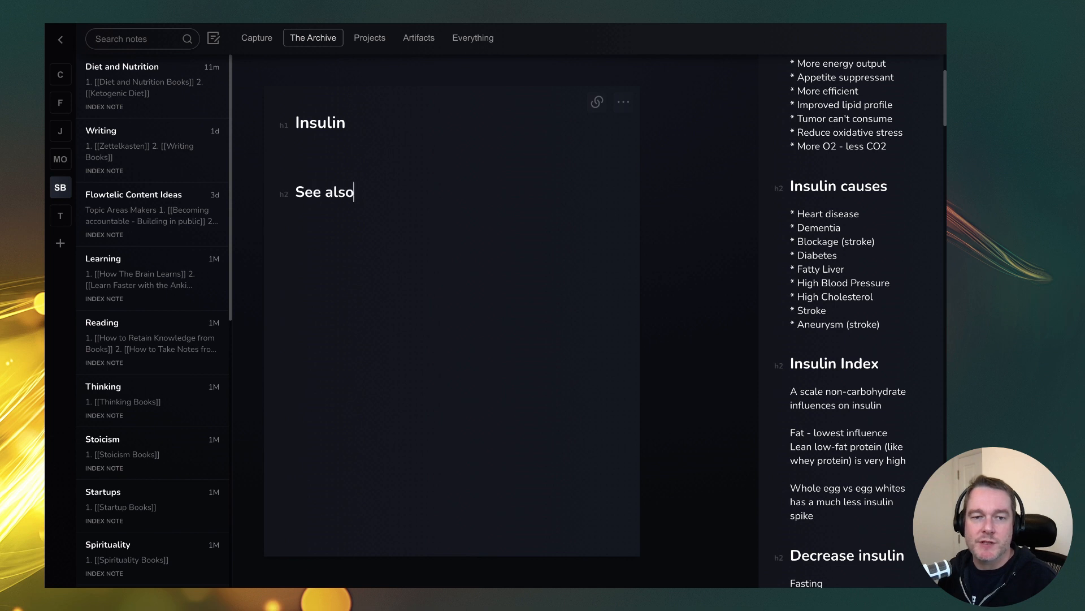
Step: List the link "[[Effects of insulin]]" as item 1 under "See also"
{"action": "type", "text": "[["}
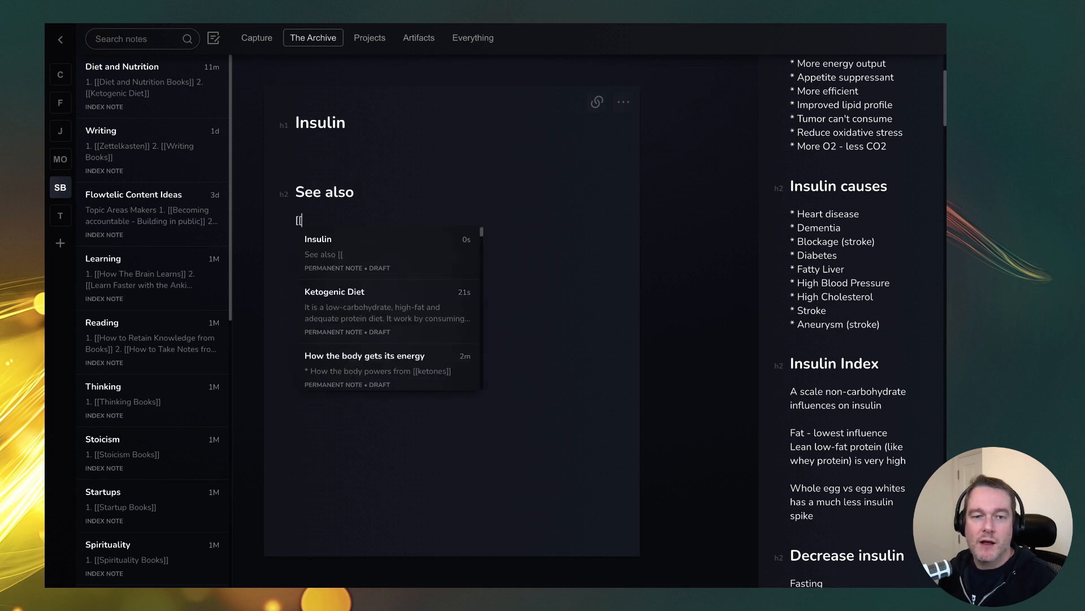
{"action": "type", "text": "Effects"}
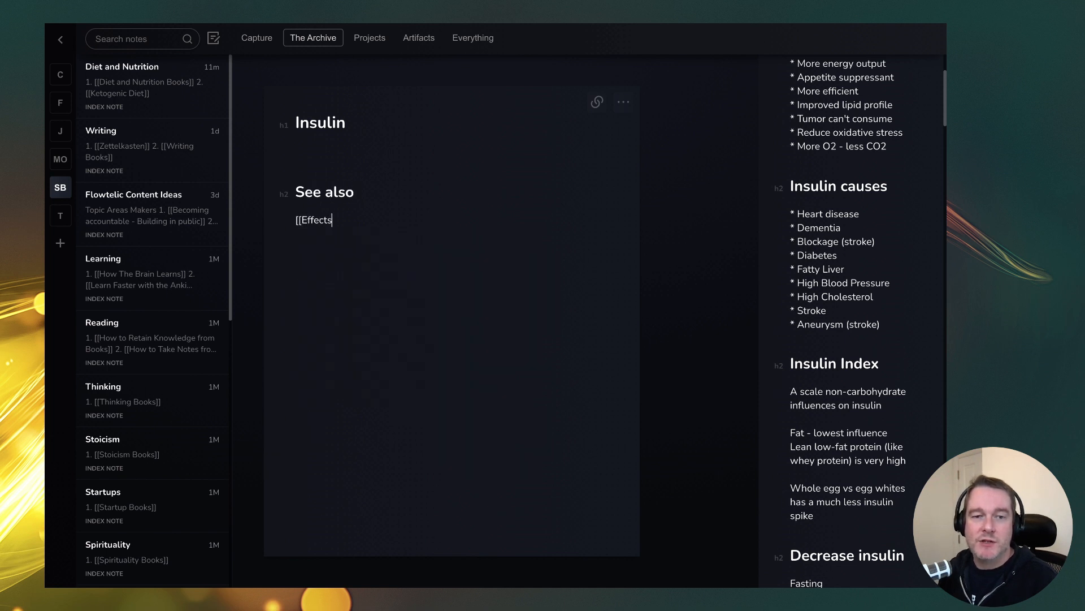
{"action": "type", "text": " of insulin]]"}
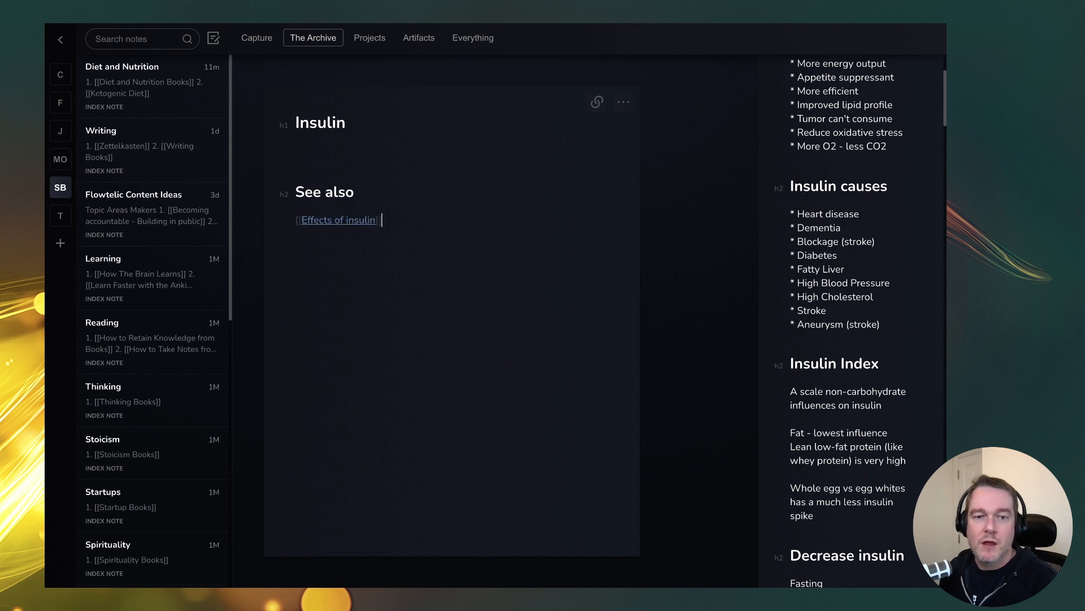
{"action": "type", "text": "1."}
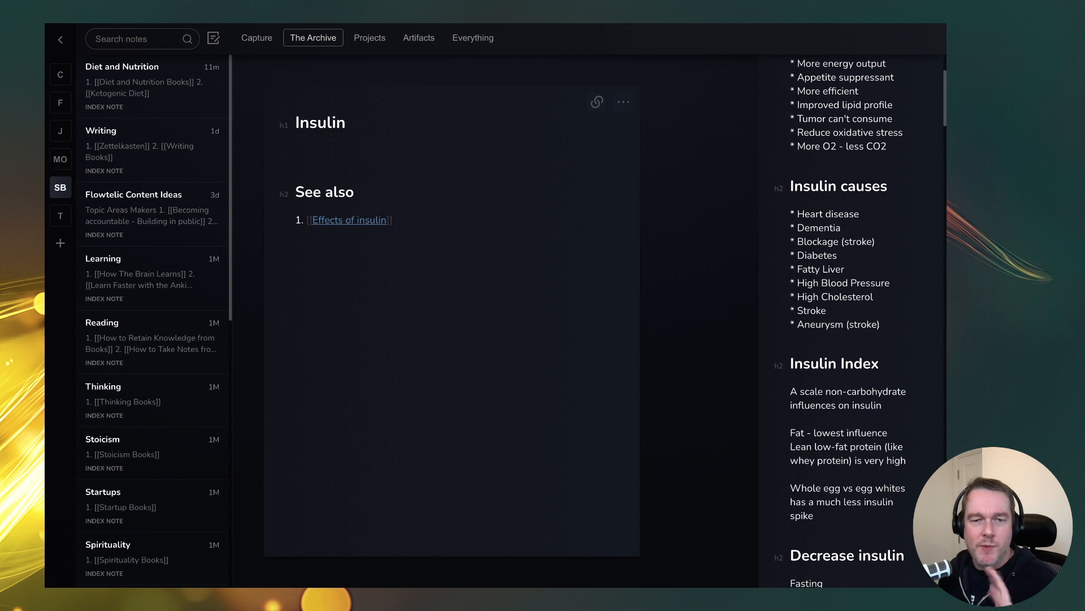
Step: Create the linked "Effects of insulin" note and write "High levels of insulin over time can cause:" followed by the start of a list
{"action": "left_click", "coordinate": [379, 223]}
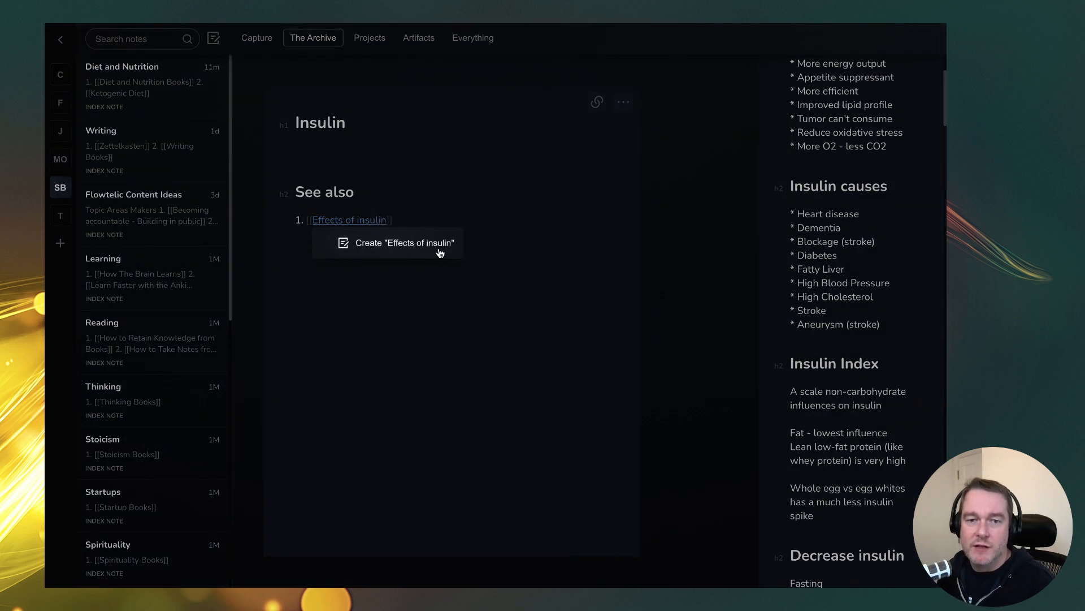
{"action": "left_click", "coordinate": [437, 249]}
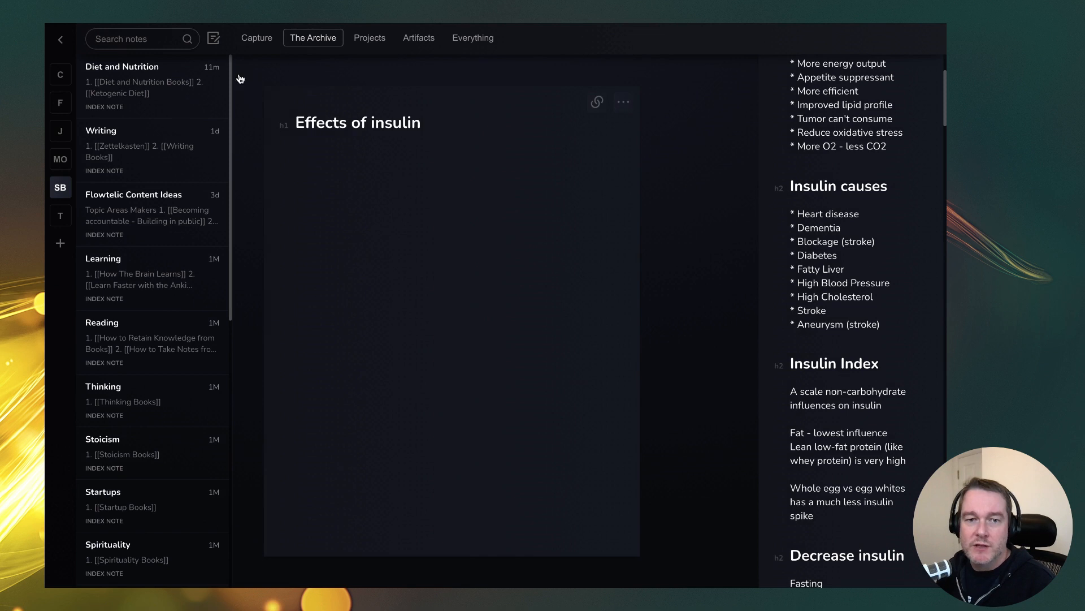
{"action": "left_click", "coordinate": [472, 174]}
{"action": "type", "text": "Hi"}
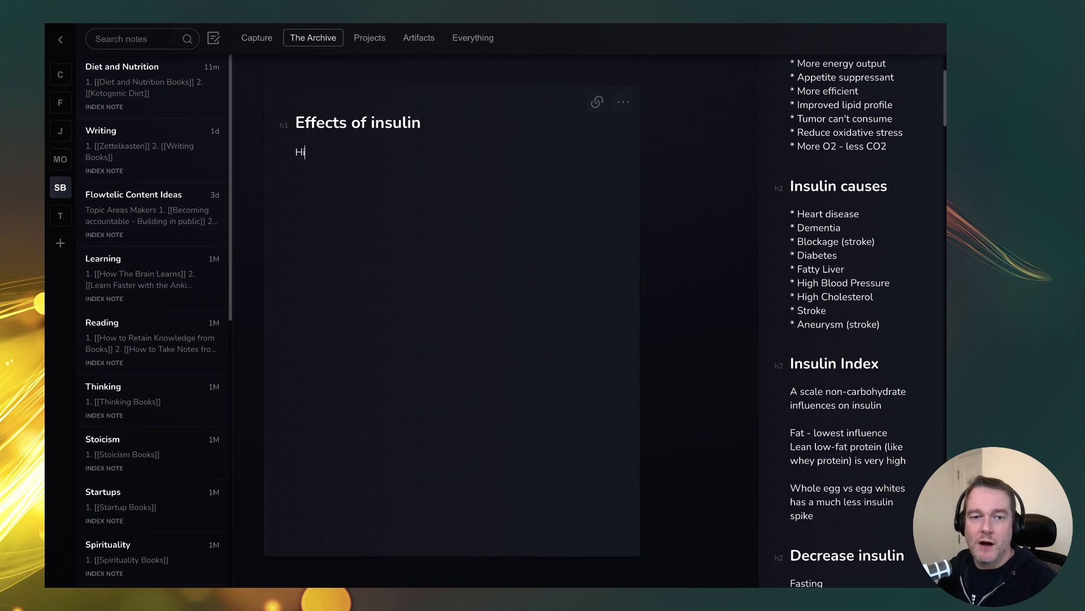
{"action": "type", "text": "gh levels of insul"}
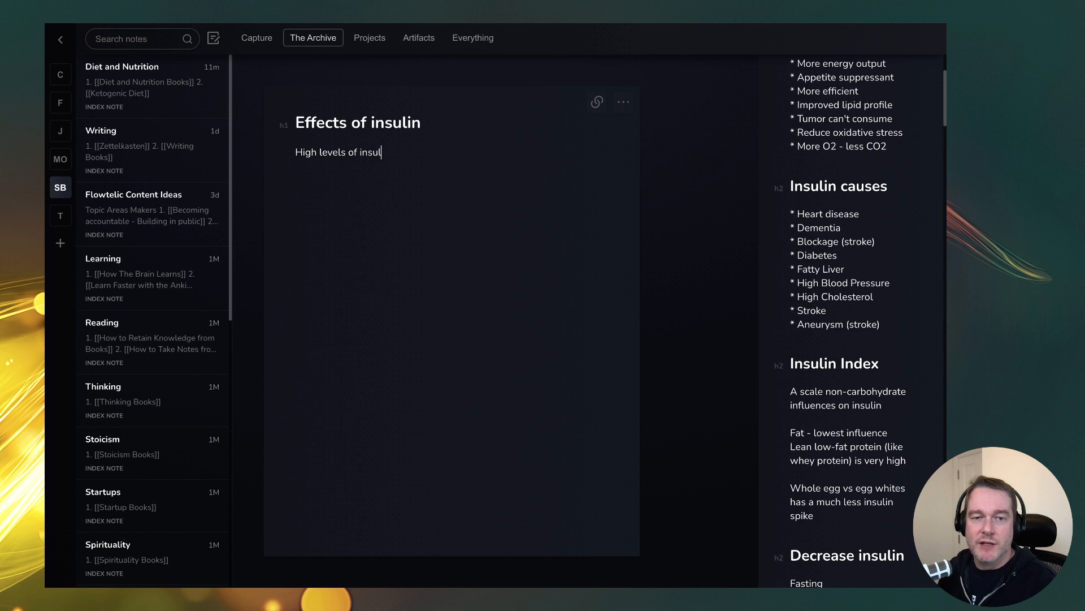
{"action": "type", "text": "in over time can "}
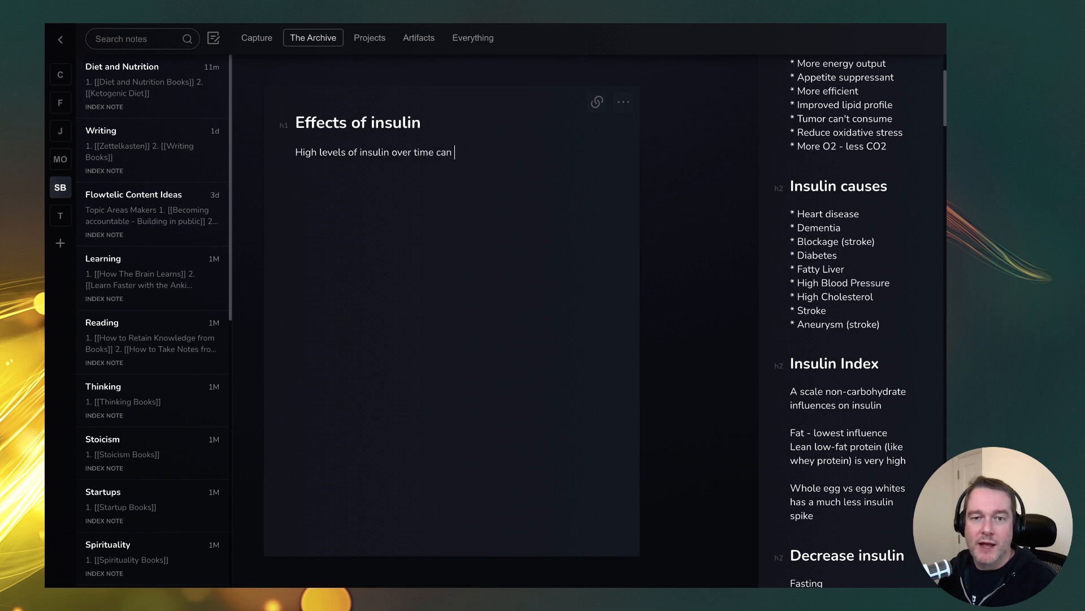
{"action": "type", "text": "cause:  1. Heart d"}
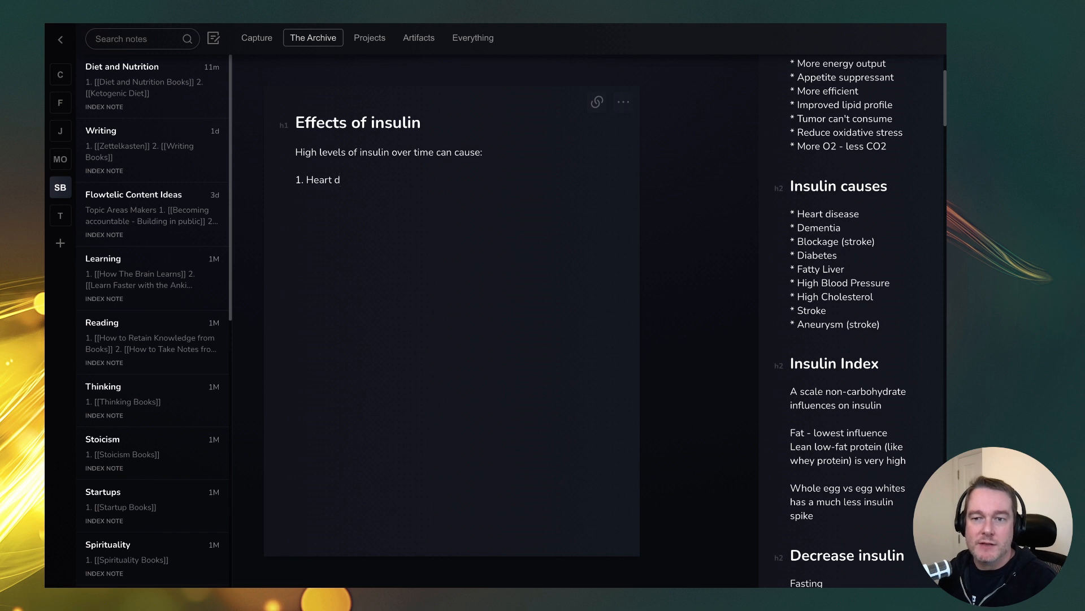
Step: Replace the started list item with the full list copied from "Insulin causes" in the study note, from heart disease to aneurysm (stroke)
{"action": "left_click_drag", "start_coordinate": [885, 333], "coordinate": [791, 215]}
{"action": "key", "text": "ctrl+c"}
{"action": "left_click", "coordinate": [362, 180]}
{"action": "left_click", "coordinate": [297, 180], "text": "shift"}
{"action": "key", "text": "ctrl+v"}
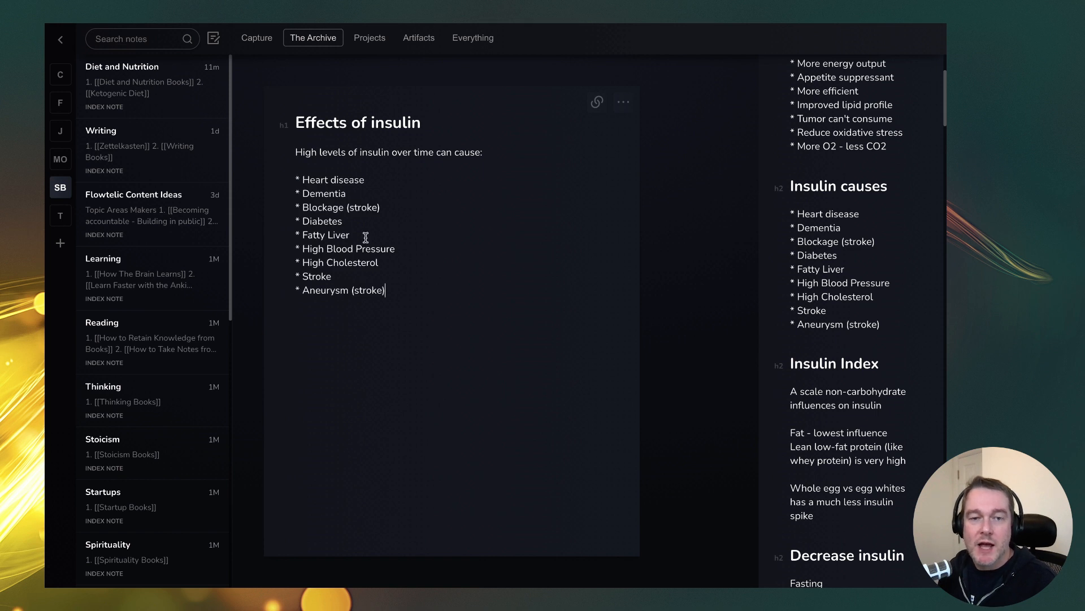
Step: Go through the listed conditions in the "Effects of insulin" note, including dementia and diabetes
{"action": "double_click", "coordinate": [337, 195]}
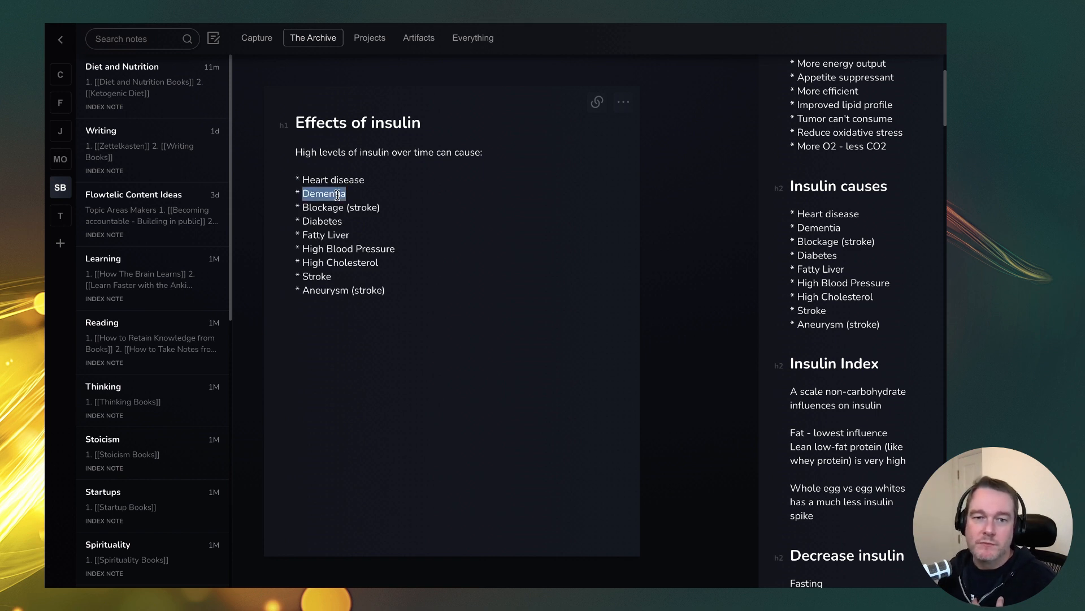
{"action": "left_click", "coordinate": [337, 195]}
{"action": "left_click_drag", "start_coordinate": [349, 191], "coordinate": [306, 195]}
{"action": "left_click_drag", "start_coordinate": [351, 226], "coordinate": [309, 223]}
{"action": "left_click", "coordinate": [343, 241]}
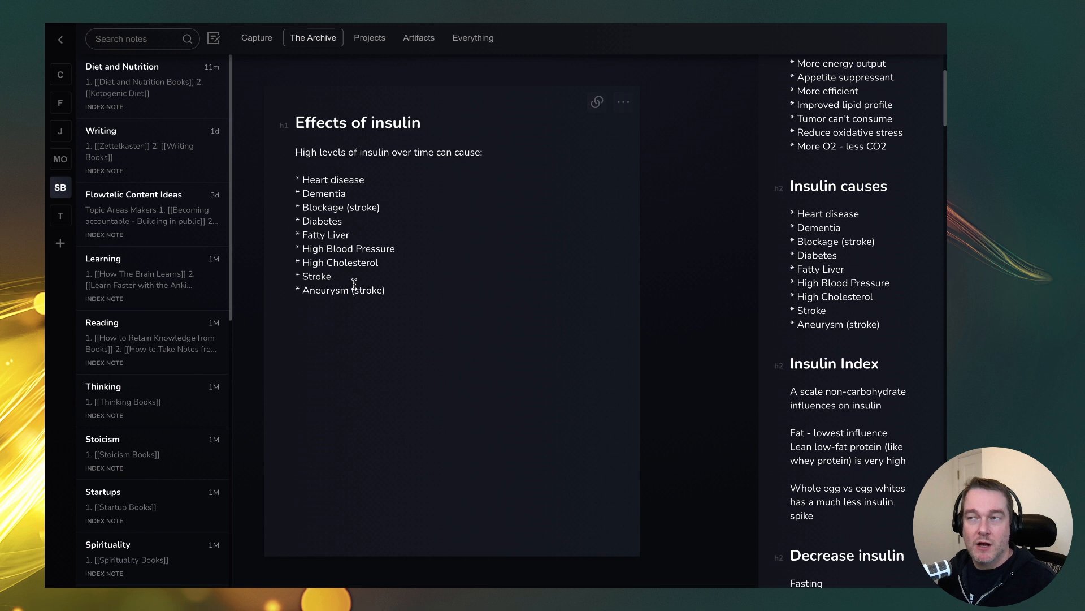
{"action": "left_click", "coordinate": [414, 272]}
{"action": "left_click", "coordinate": [415, 282]}
{"action": "left_click", "coordinate": [415, 295]}
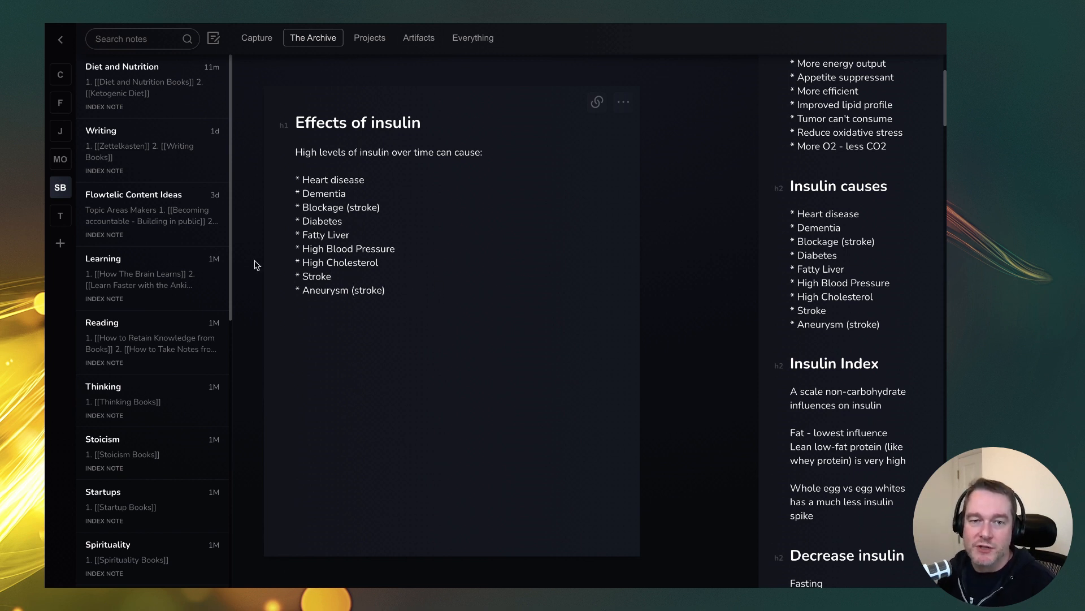
Step: Follow the backlink to the "Insulin" note and add item 2, "[[Insulin Index]]", to its "See also" list
{"action": "left_click", "coordinate": [596, 104]}
{"action": "left_click", "coordinate": [615, 129]}
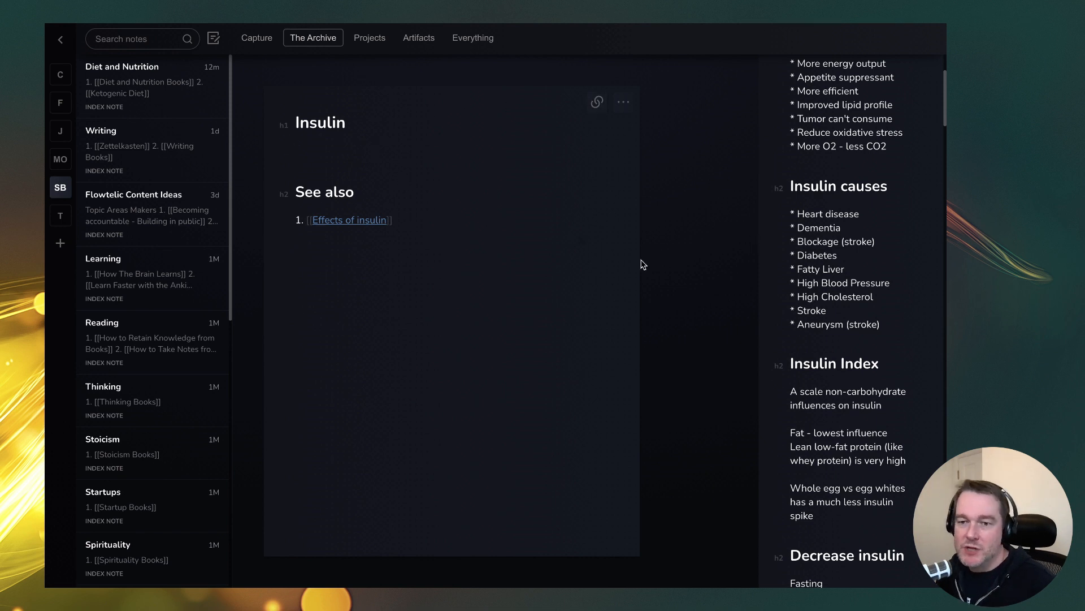
{"action": "scroll", "coordinate": [835, 240], "scroll_direction": "down", "scroll_amount": 3}
{"action": "left_click_drag", "start_coordinate": [896, 218], "coordinate": [708, 228]}
{"action": "left_click", "coordinate": [460, 222]}
{"action": "key", "text": "Return"}
{"action": "type", "text": "[[In"}
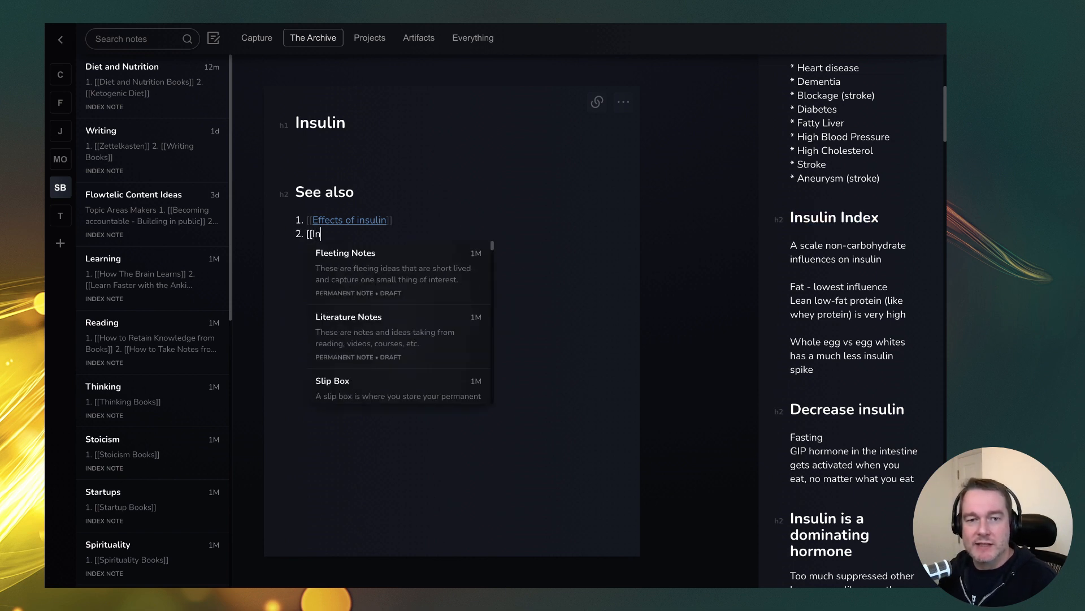
{"action": "type", "text": "sulin Index]]"}
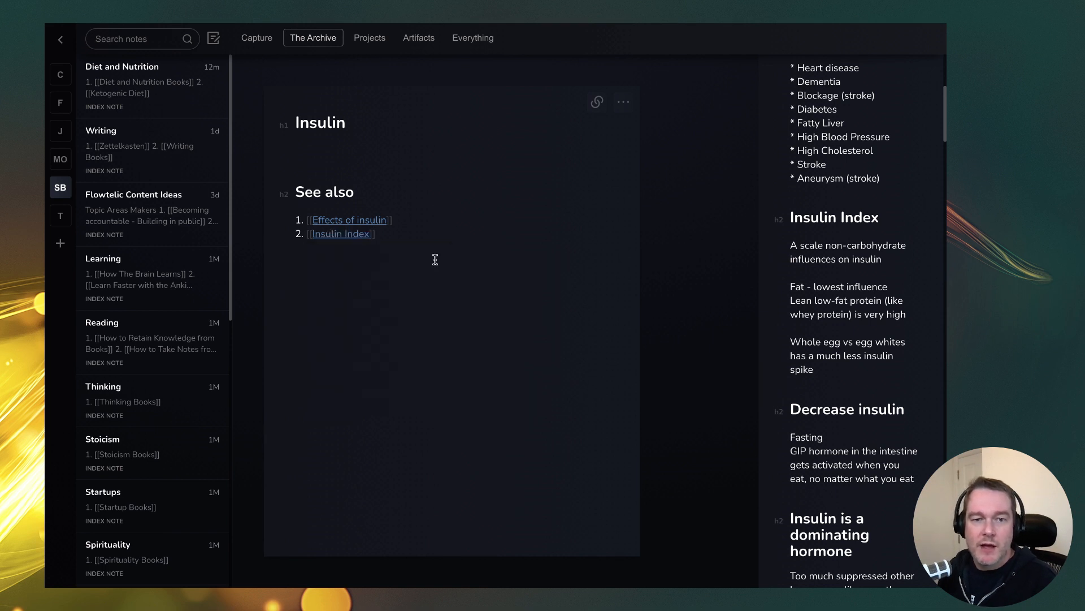
Step: Open the linked "Insulin Index" note and begin its description with "This is a scale of how non-carbohydrate", correcting the misspelled word
{"action": "left_click", "coordinate": [335, 233]}
{"action": "left_click", "coordinate": [385, 254]}
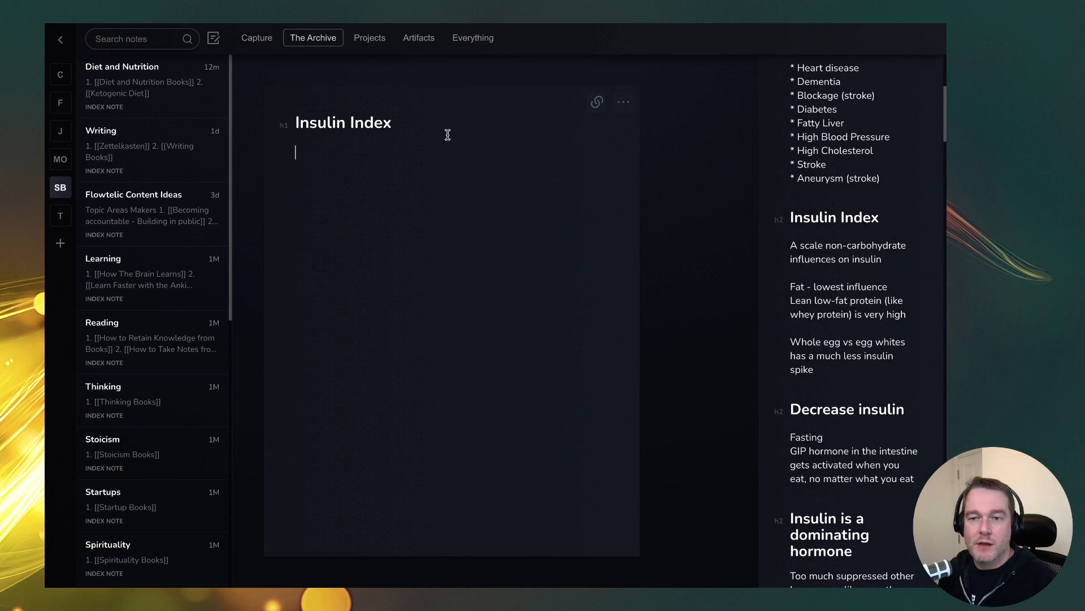
{"action": "type", "text": "This is a sc"}
{"action": "key", "text": "BackSpace"}
{"action": "type", "text": "sca"}
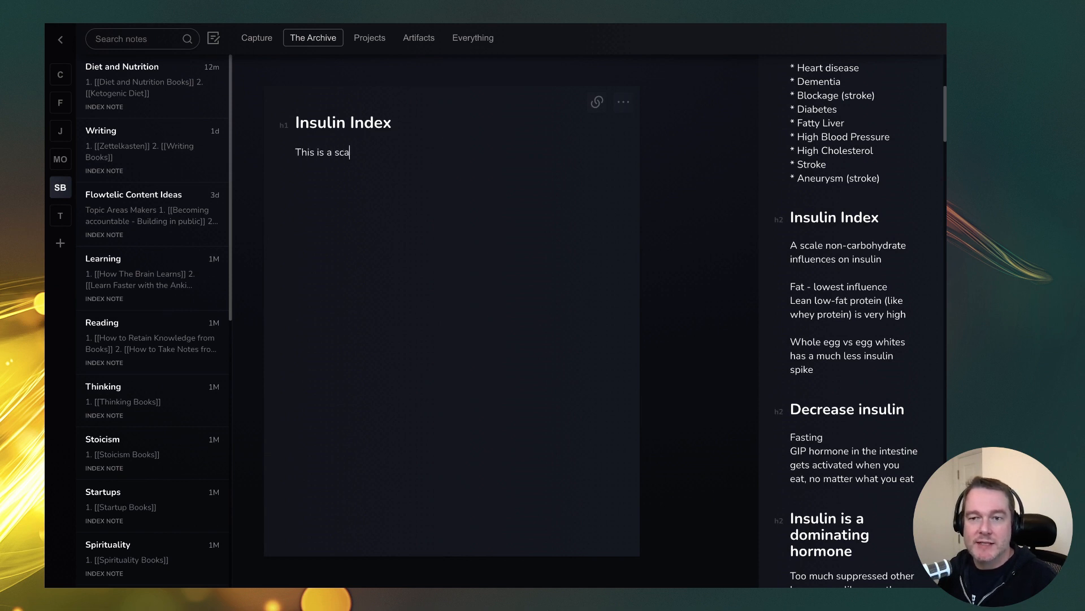
{"action": "type", "text": "le of how non-c"}
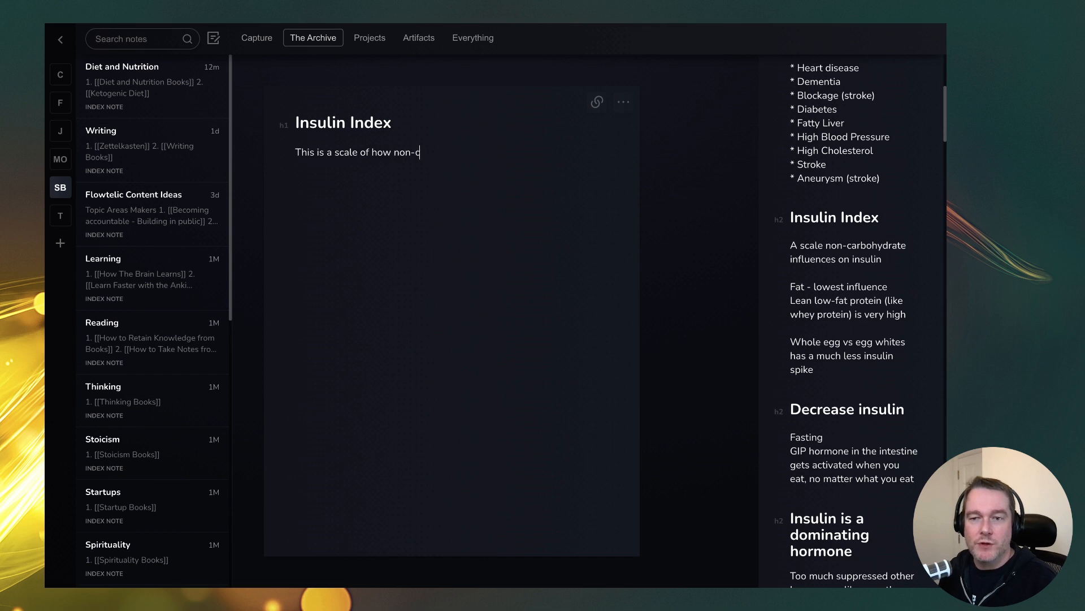
{"action": "type", "text": "arbohydate"}
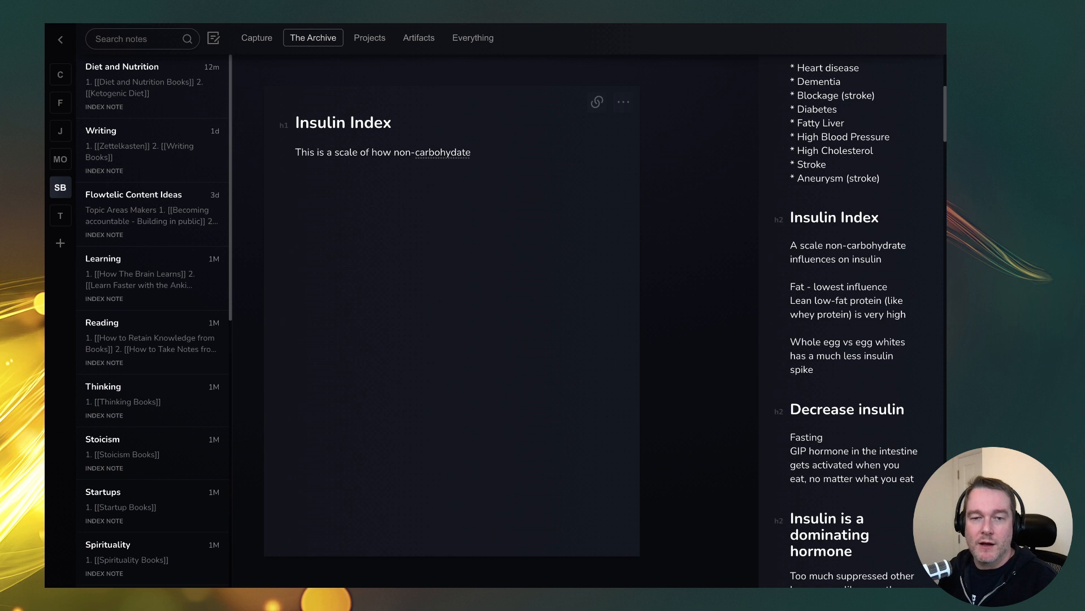
{"action": "right_click", "coordinate": [461, 150]}
{"action": "left_click", "coordinate": [524, 154]}
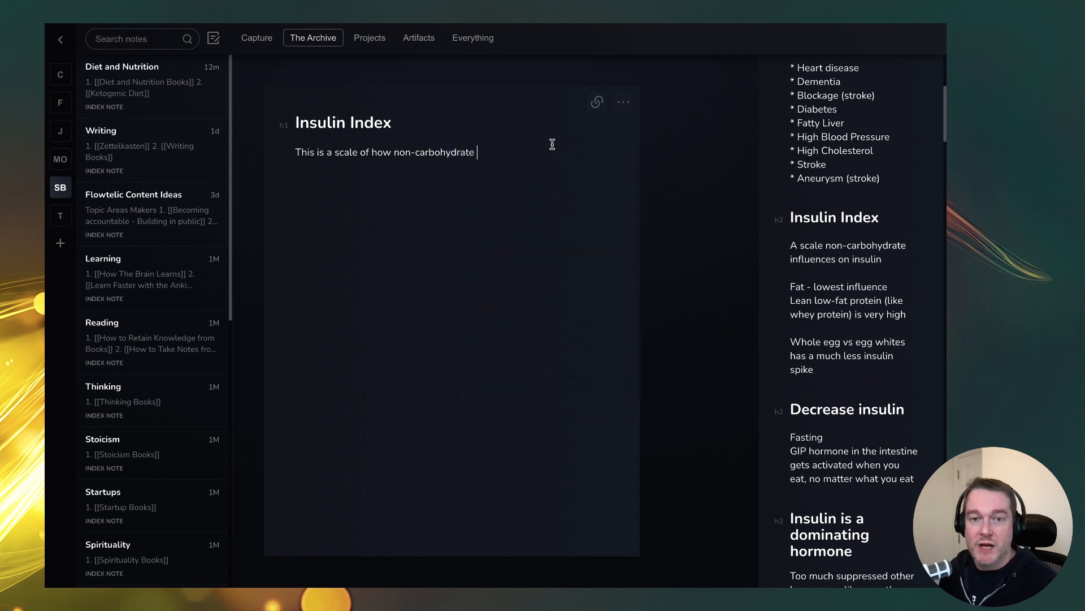
Step: Complete the description sentence with "foods case a spike in insulin production."
{"action": "type", "text": "foods influe"}
{"action": "key", "text": "BackSpace"}
{"action": "key", "text": "BackSpace"}
{"action": "key", "text": "BackSpace"}
{"action": "key", "text": "BackSpace"}
{"action": "key", "text": "BackSpace"}
{"action": "key", "text": "BackSpace"}
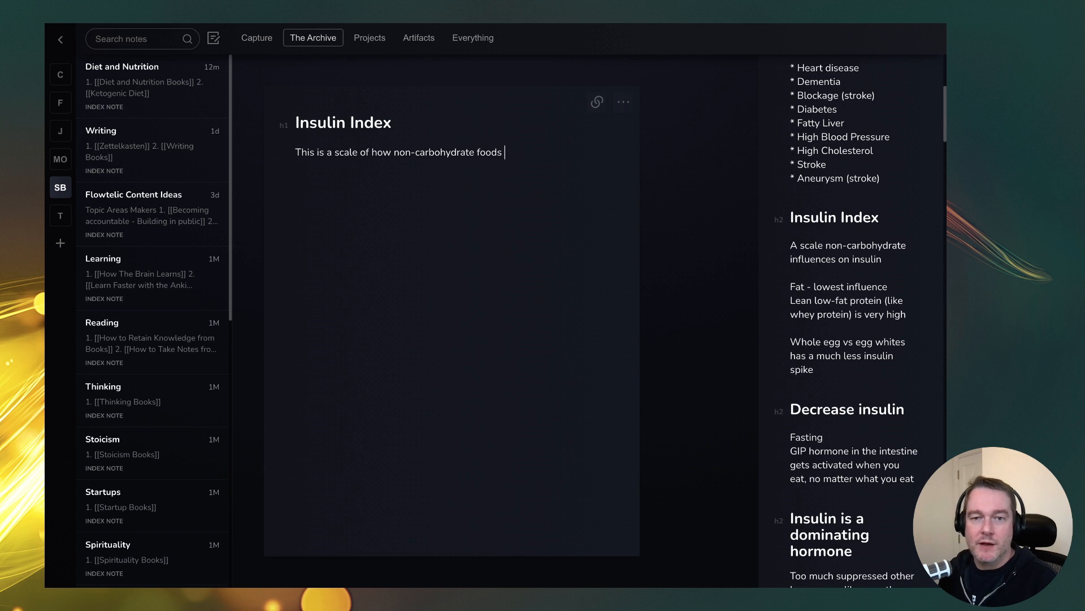
{"action": "type", "text": "case a spike i"}
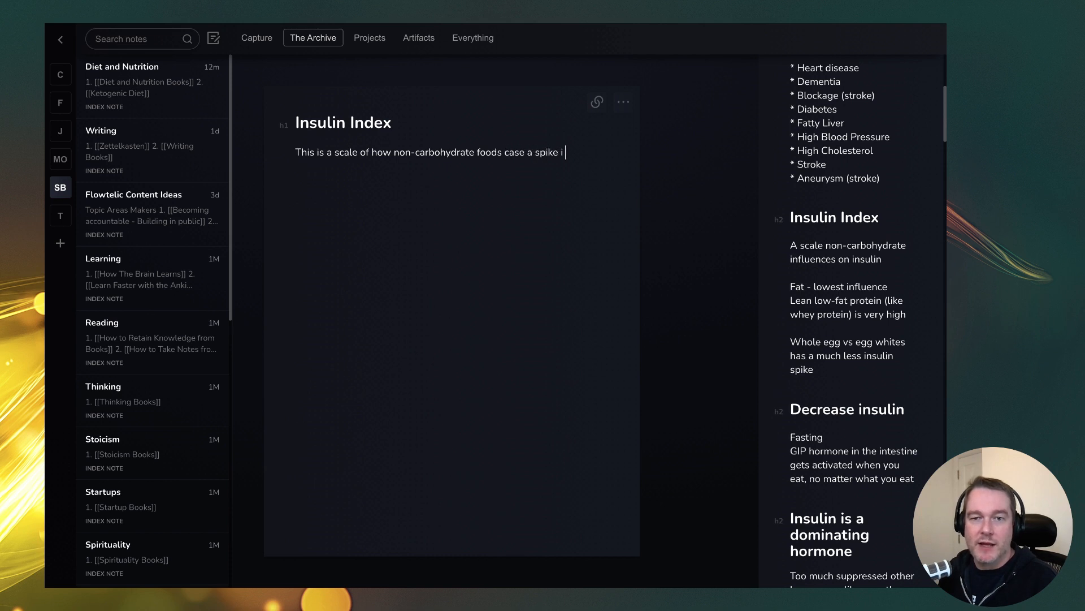
{"action": "type", "text": "n insulin"}
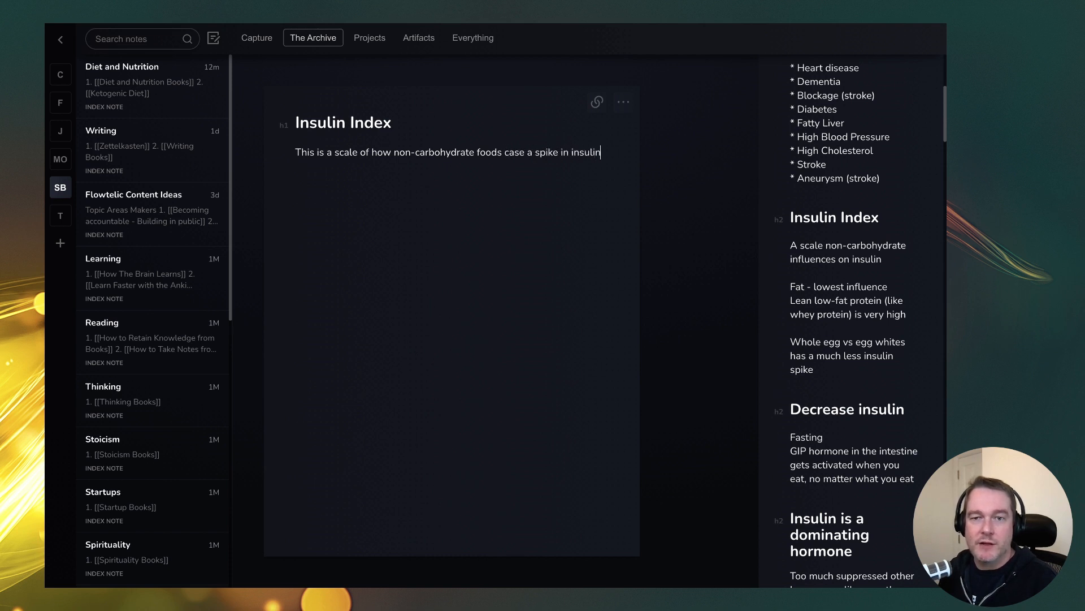
{"action": "type", "text": " production."}
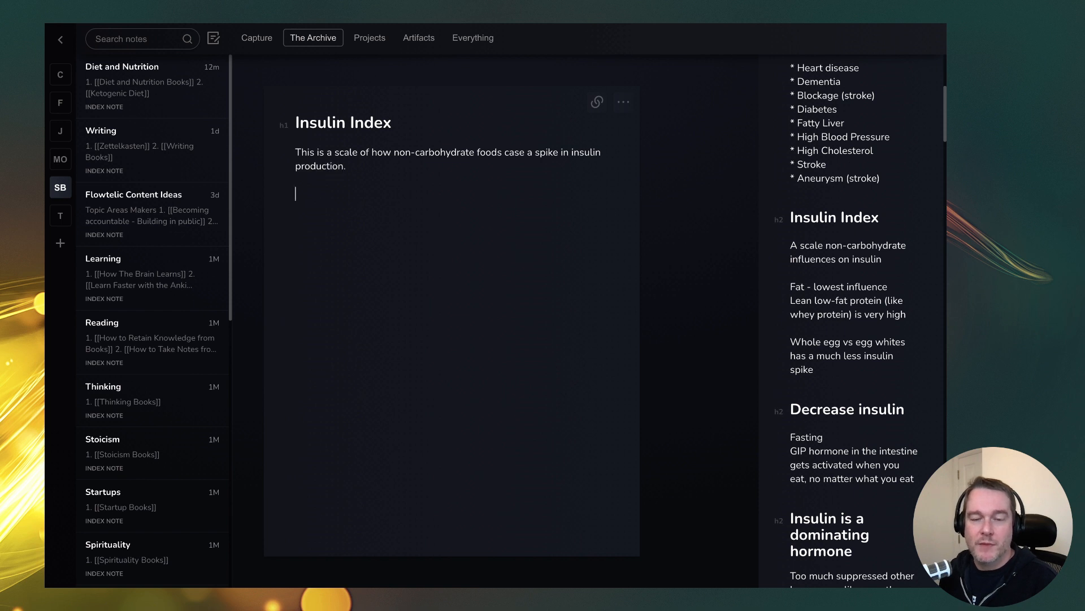
Step: Replace "production" in the description with "in the bloodstream.", accepting the one-word spelling of "bloodstream"
{"action": "key", "text": "BackSpace"}
{"action": "key", "text": "BackSpace"}
{"action": "key", "text": "BackSpace"}
{"action": "key", "text": "BackSpace"}
{"action": "key", "text": "BackSpace"}
{"action": "key", "text": "BackSpace"}
{"action": "key", "text": "BackSpace"}
{"action": "key", "text": "BackSpace"}
{"action": "key", "text": "BackSpace"}
{"action": "key", "text": "BackSpace"}
{"action": "type", "text": "in the blood stream."}
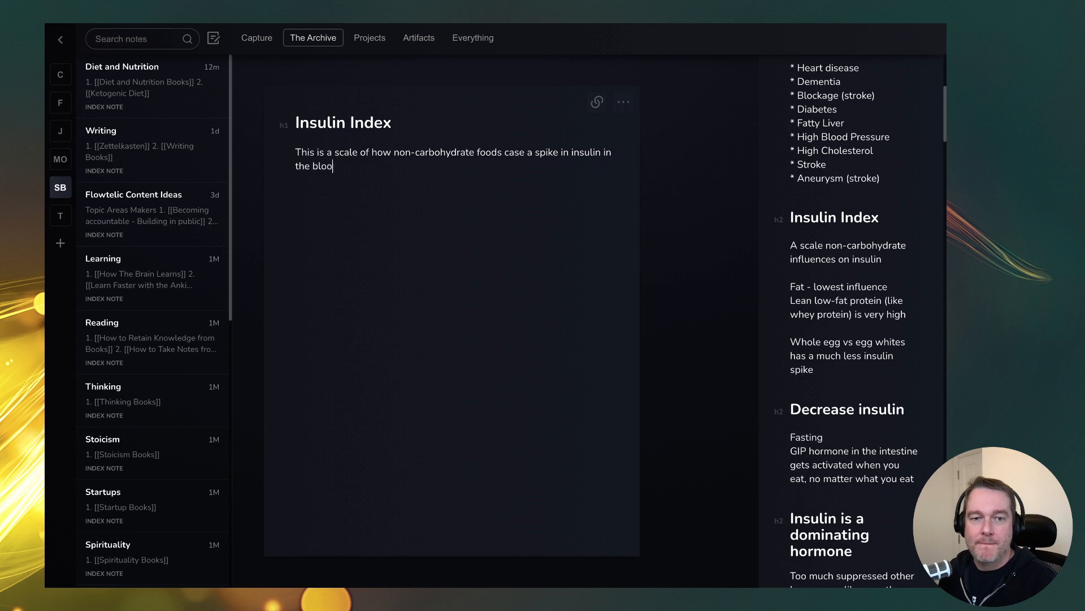
{"action": "key", "text": "Return"}
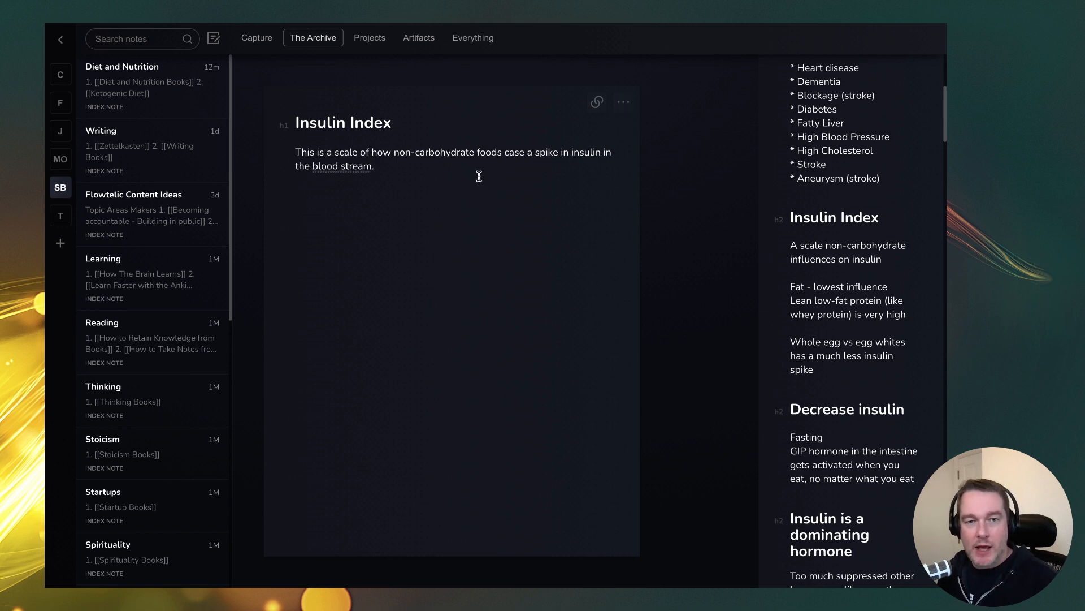
{"action": "right_click", "coordinate": [363, 164]}
{"action": "left_click", "coordinate": [389, 176]}
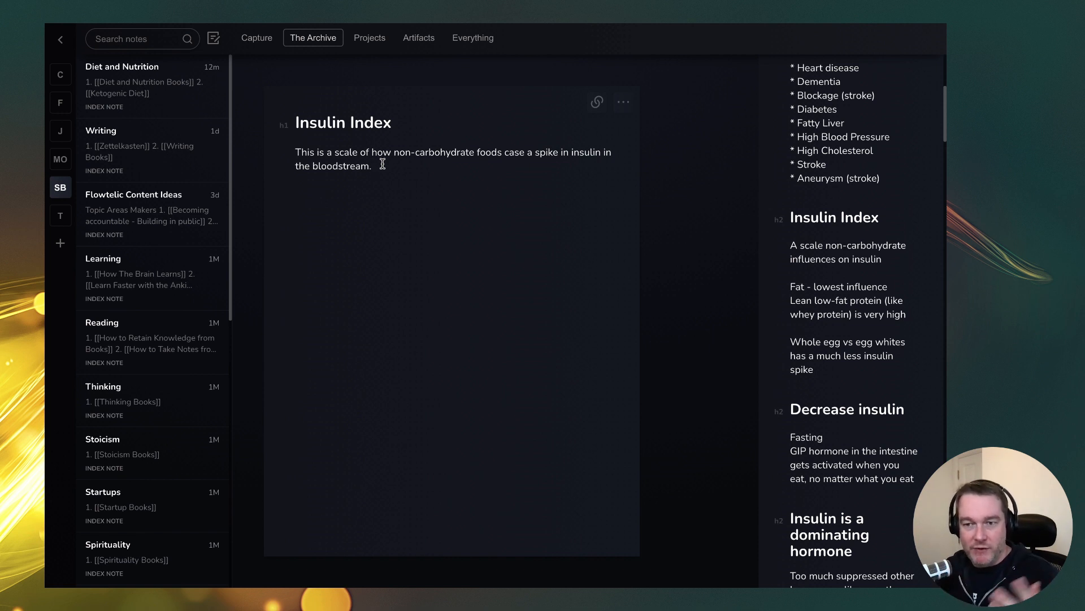
Step: Add a second-level "Fat" heading to the note with the line "Has a low influence on insulin" beneath it
{"action": "key", "text": "Return"}
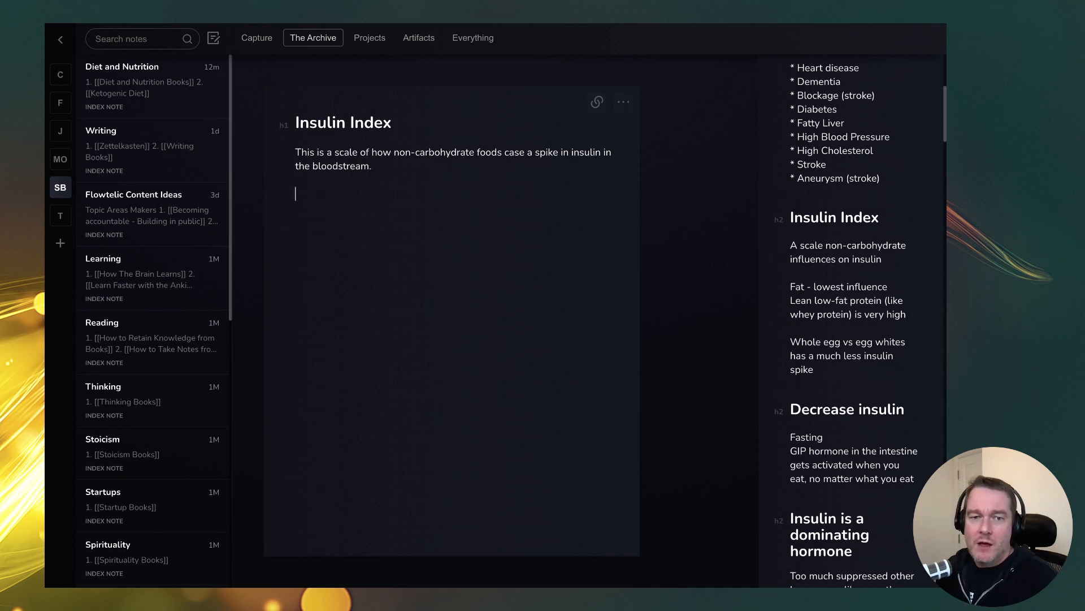
{"action": "type", "text": "Fat"}
{"action": "key", "text": "Return"}
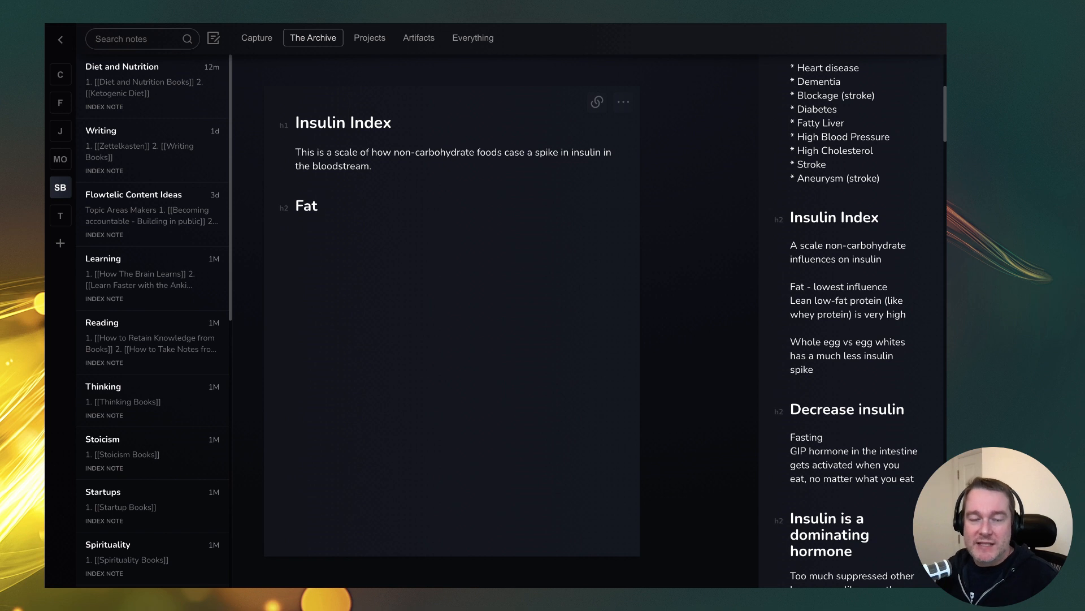
{"action": "type", "text": "Has a low infl"}
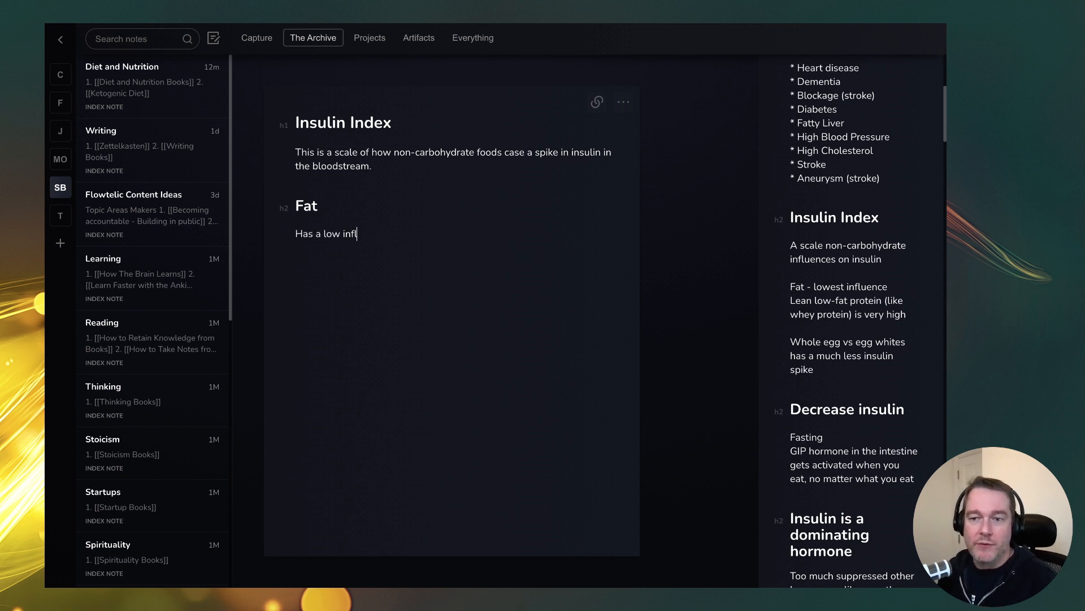
{"action": "type", "text": "uence on in"}
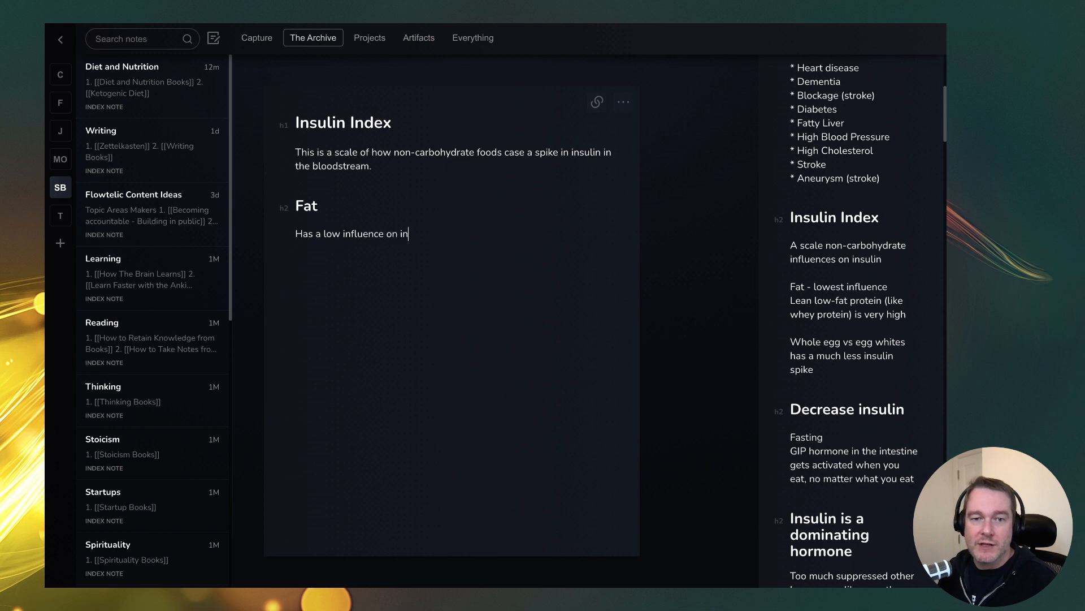
{"action": "type", "text": "sulin"}
{"action": "key", "text": "Return"}
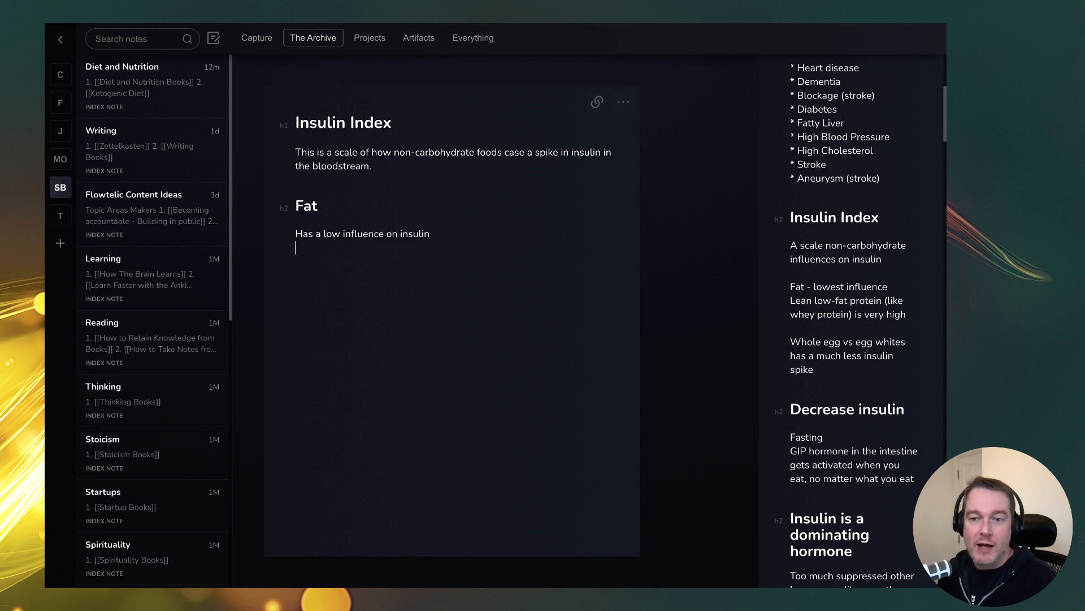
{"action": "type", "text": "Lean low-fat"}
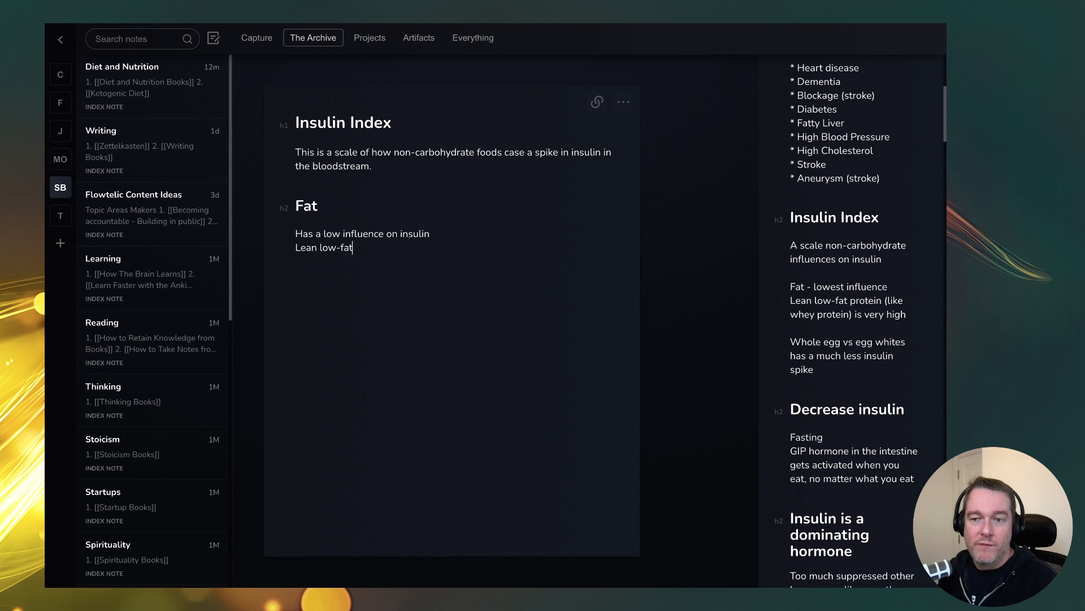
{"action": "type", "text": " proe"}
{"action": "key", "text": "BackSpace"}
{"action": "key", "text": "BackSpace"}
{"action": "key", "text": "BackSpace"}
{"action": "key", "text": "BackSpace"}
{"action": "key", "text": "BackSpace"}
{"action": "key", "text": "BackSpace"}
{"action": "key", "text": "BackSpace"}
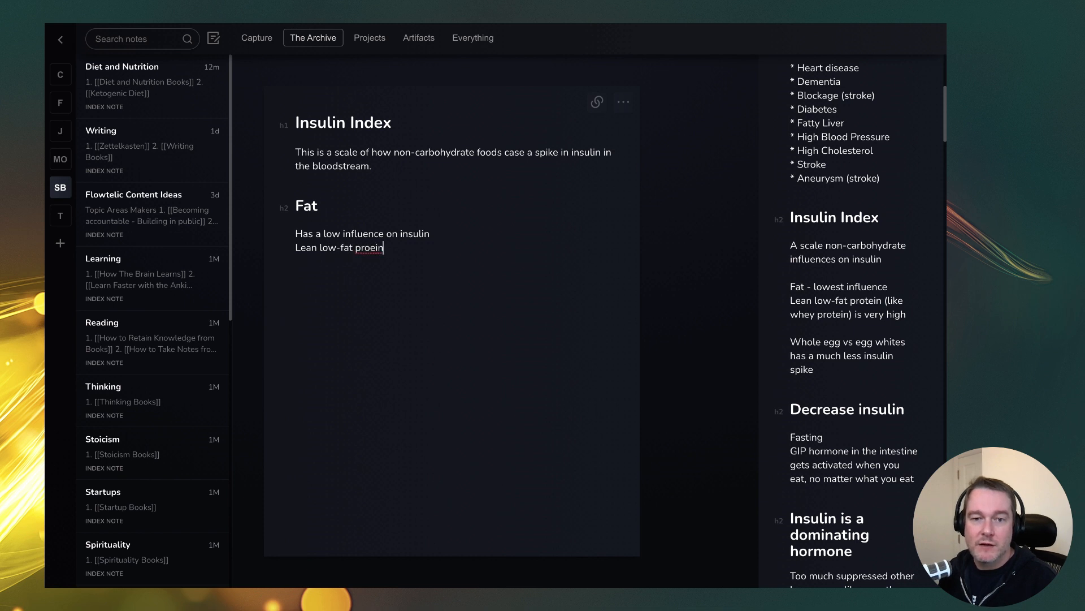
{"action": "key", "text": "BackSpace"}
{"action": "key", "text": "BackSpace"}
{"action": "key", "text": "BackSpace"}
{"action": "key", "text": "BackSpace"}
{"action": "key", "text": "BackSpace"}
{"action": "key", "text": "BackSpace"}
{"action": "key", "text": "BackSpace"}
{"action": "key", "text": "BackSpace"}
{"action": "key", "text": "BackSpace"}
{"action": "key", "text": "BackSpace"}
{"action": "key", "text": "BackSpace"}
{"action": "key", "text": "BackSpace"}
{"action": "key", "text": "BackSpace"}
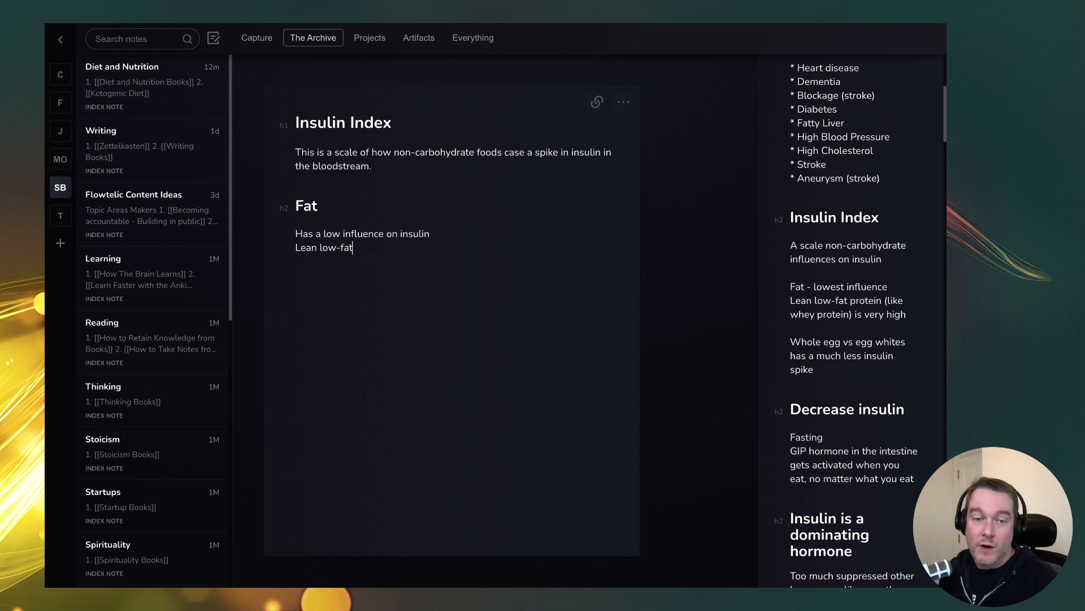
Step: Add a second-level "Lean low-fat protein" heading and write "For example, why protein, has a very high Insulin Index." beneath it
{"action": "type", "text": "## Lean,"}
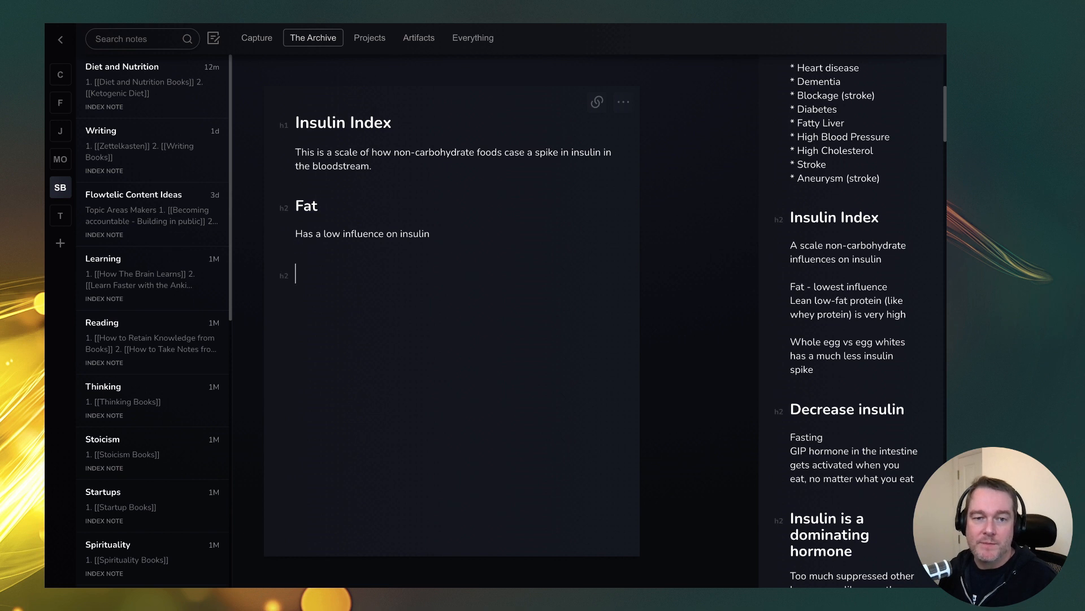
{"action": "key", "text": "BackSpace"}
{"action": "key", "text": "BackSpace"}
{"action": "type", "text": "l"}
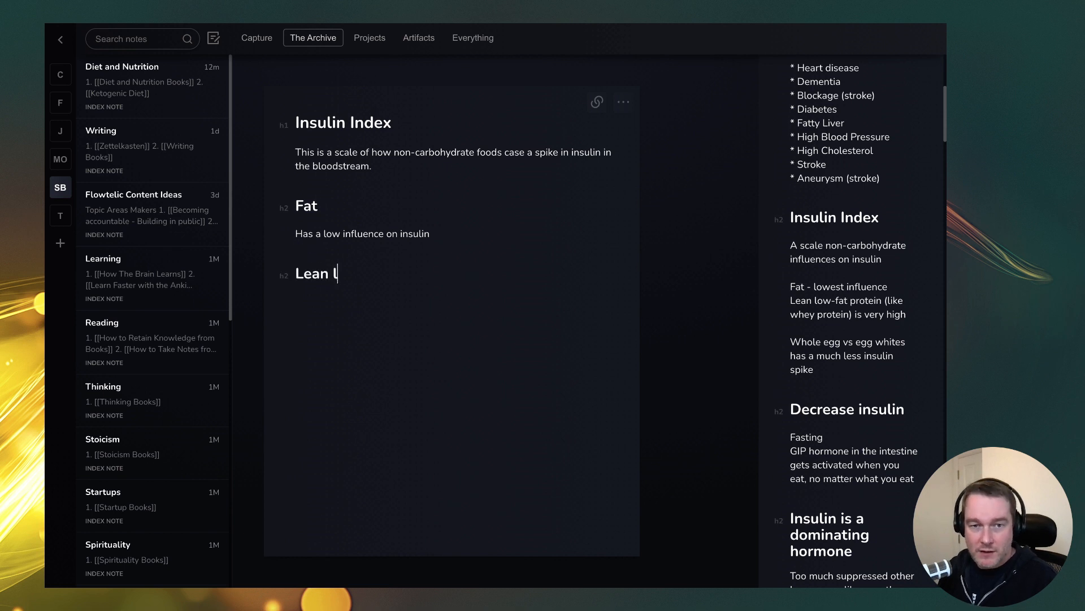
{"action": "type", "text": "ow-fat protein"}
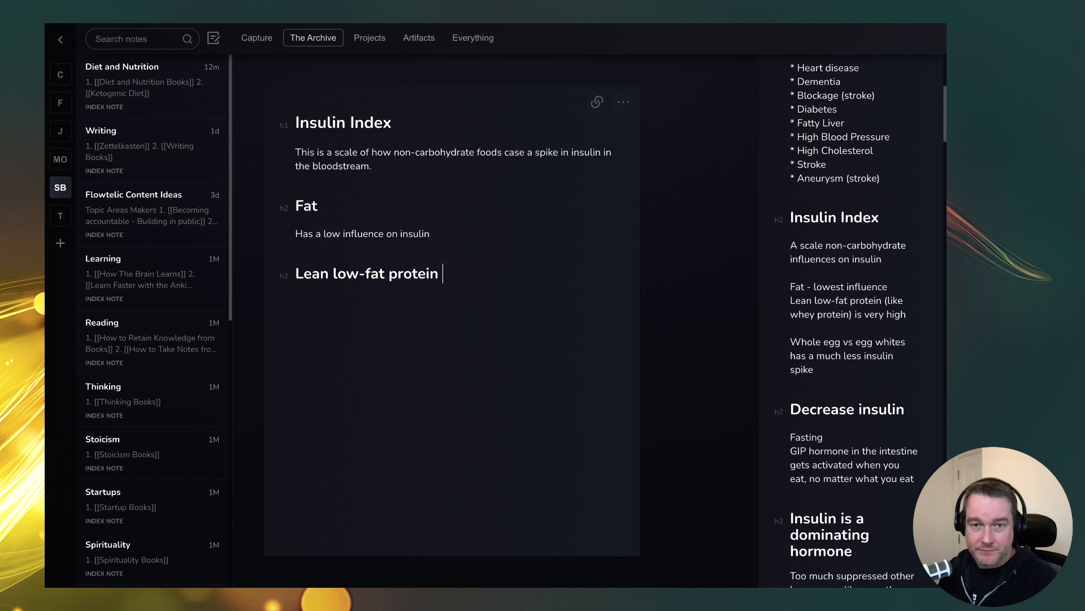
{"action": "key", "text": "Return"}
{"action": "type", "text": "For e"}
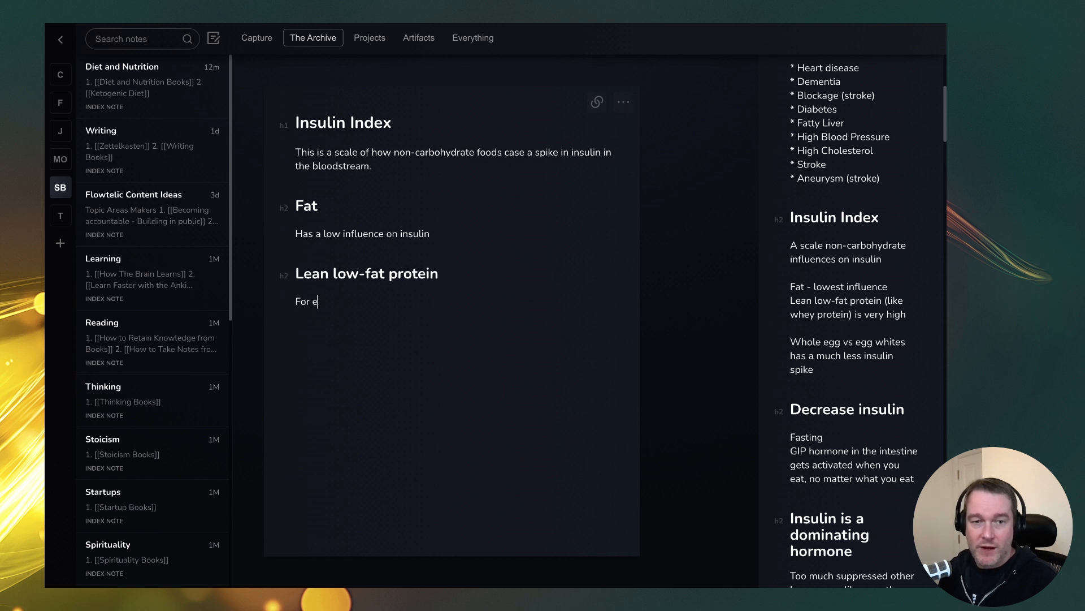
{"action": "type", "text": "xample, why protein."}
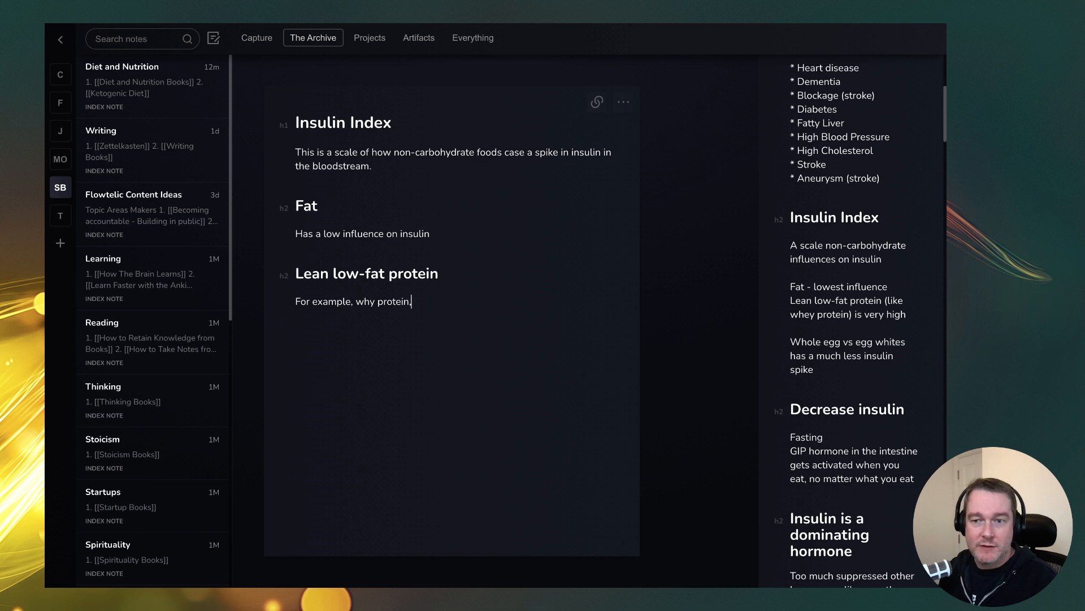
{"action": "type", "text": ", has a very h"}
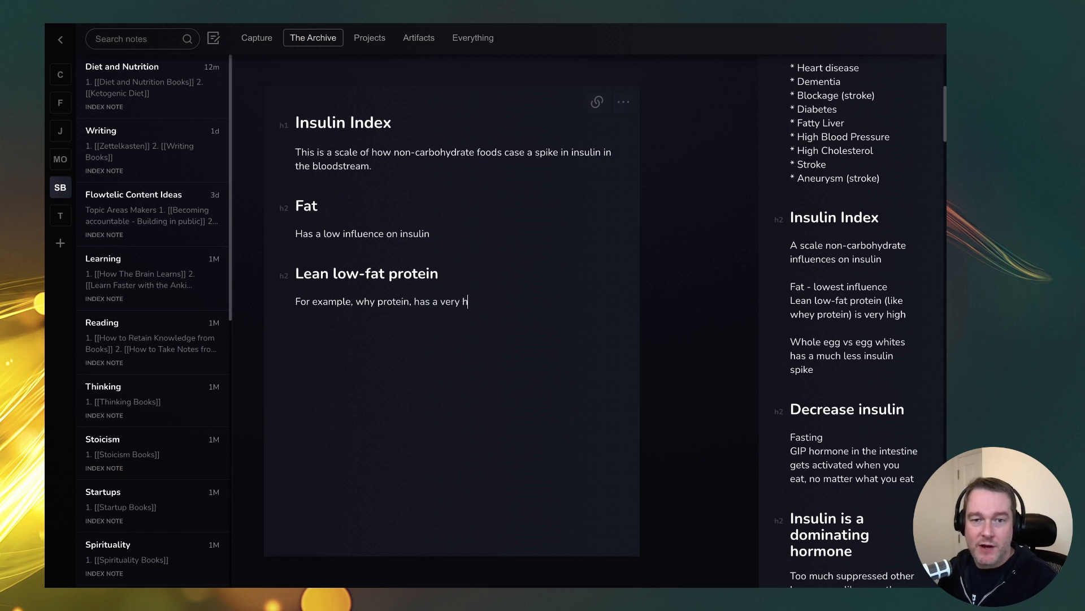
{"action": "type", "text": "igh Insulin"}
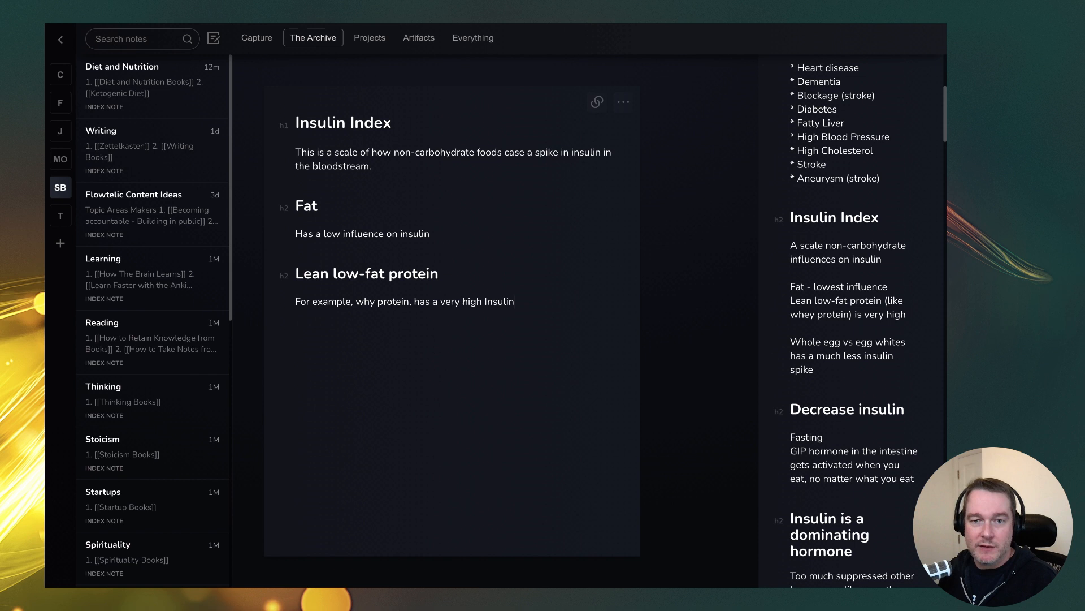
{"action": "type", "text": " Index."}
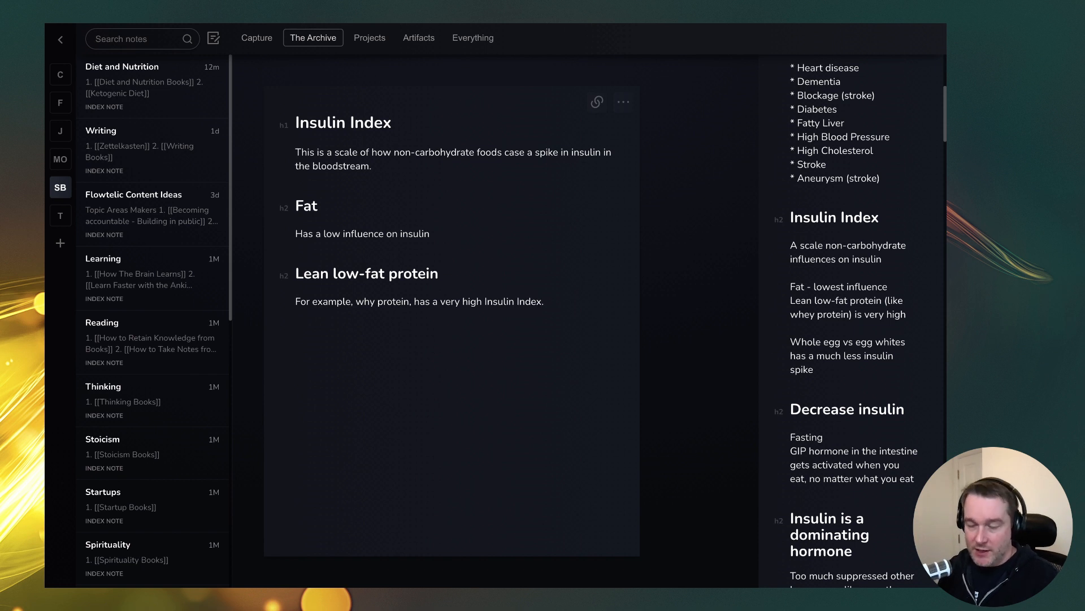
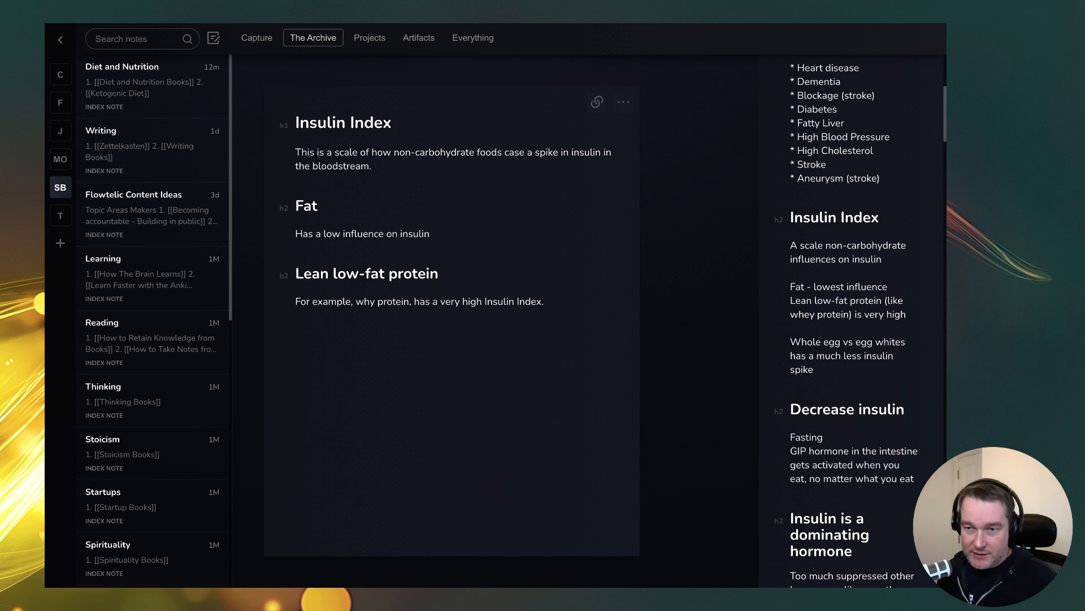
Step: Add a second-level "Eggs" heading and begin its text with "Whole eggs vs egg whites only has a"
{"action": "key", "text": "Return"}
{"action": "type", "text": "## "}
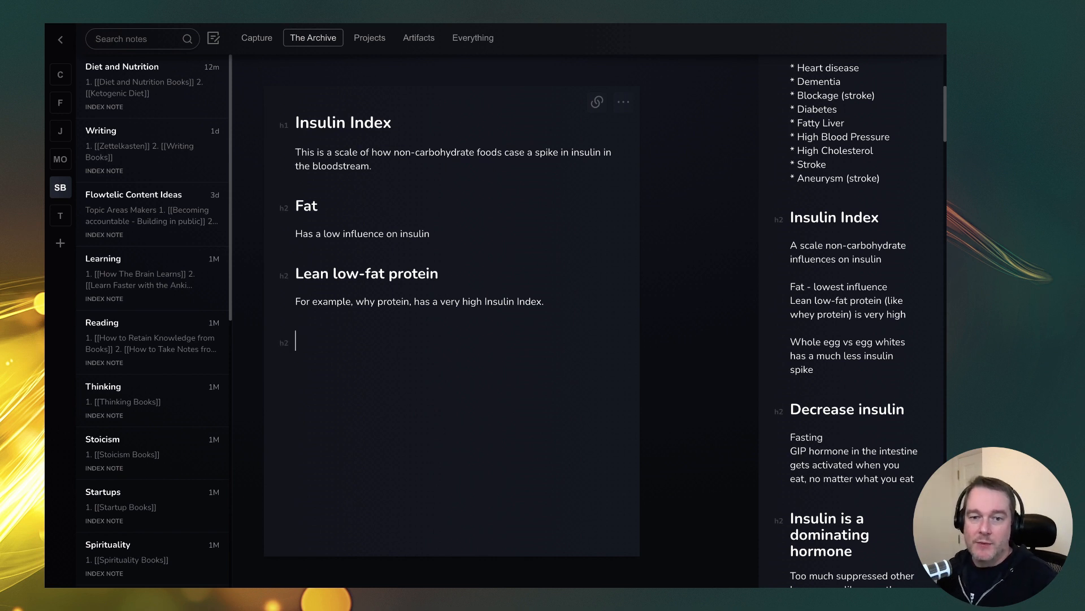
{"action": "type", "text": "W"}
{"action": "key", "text": "BackSpace"}
{"action": "type", "text": "E"}
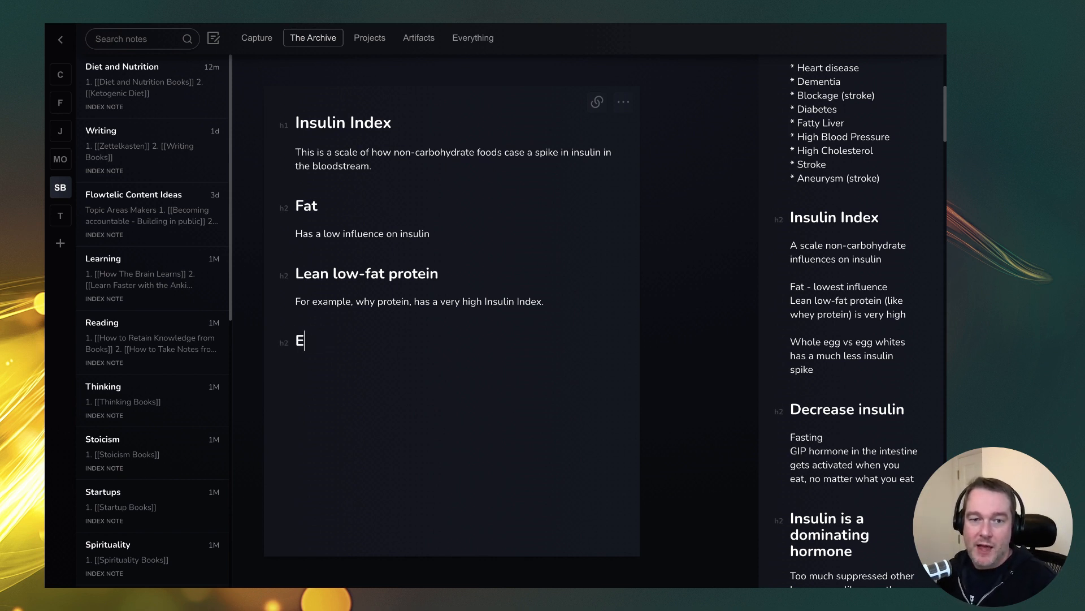
{"action": "type", "text": "ggs"}
{"action": "key", "text": "Return"}
{"action": "type", "text": "Whole eggs vs white"}
{"action": "key", "text": "BackSpace"}
{"action": "key", "text": "BackSpace"}
{"action": "key", "text": "BackSpace"}
{"action": "key", "text": "BackSpace"}
{"action": "key", "text": "BackSpace"}
{"action": "key", "text": "BackSpace"}
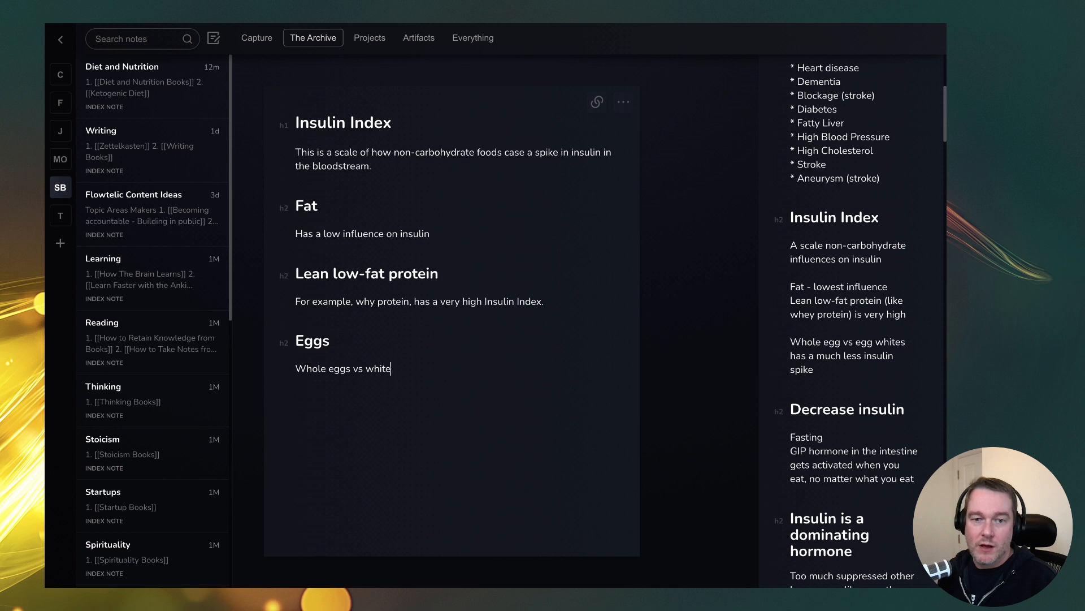
{"action": "type", "text": "egg whites on"}
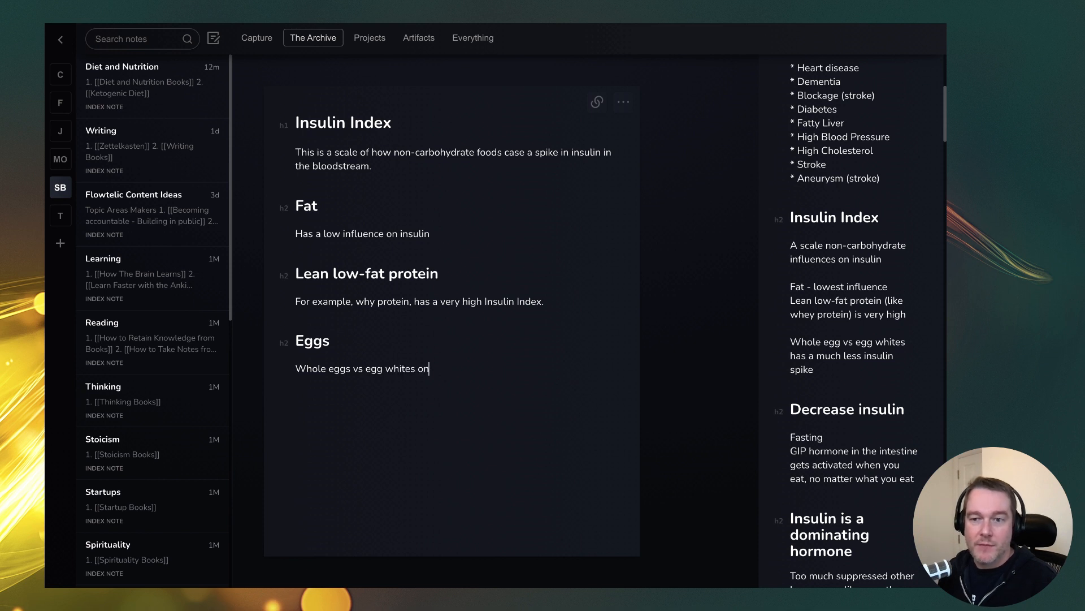
{"action": "type", "text": "ly has m"}
{"action": "key", "text": "BackSpace"}
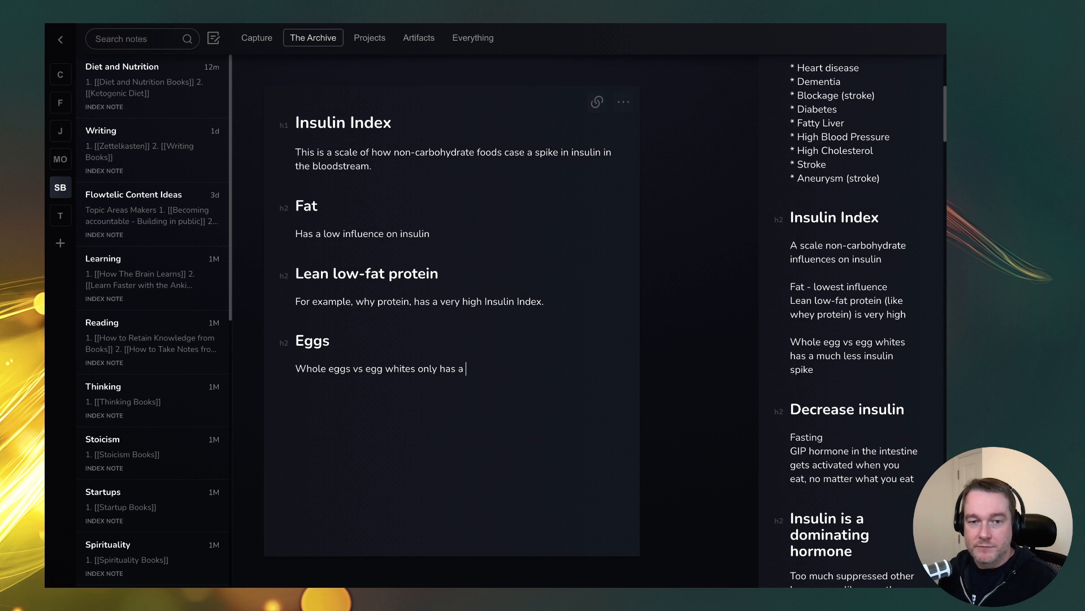
Step: Replace "vs" with "instead of" in the sentence under "Eggs"
{"action": "double_click", "coordinate": [360, 369]}
{"action": "key", "text": "BackSpace"}
{"action": "type", "text": "instead of"}
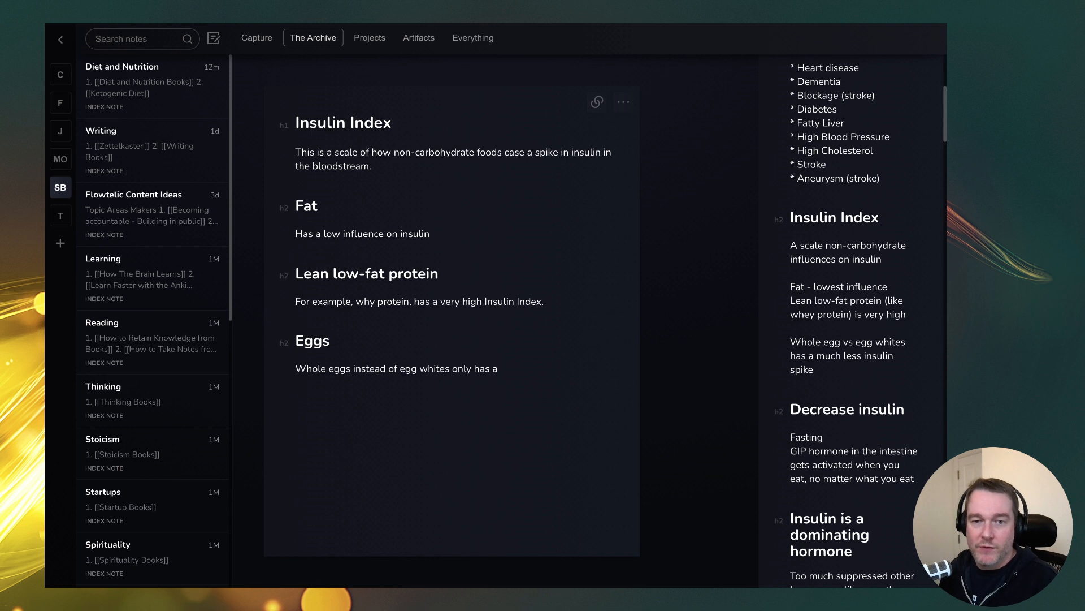
Step: Complete the sentence under "Eggs" with "much less insulin spike." and correct the spelling of "insulin"
{"action": "left_click", "coordinate": [519, 367]}
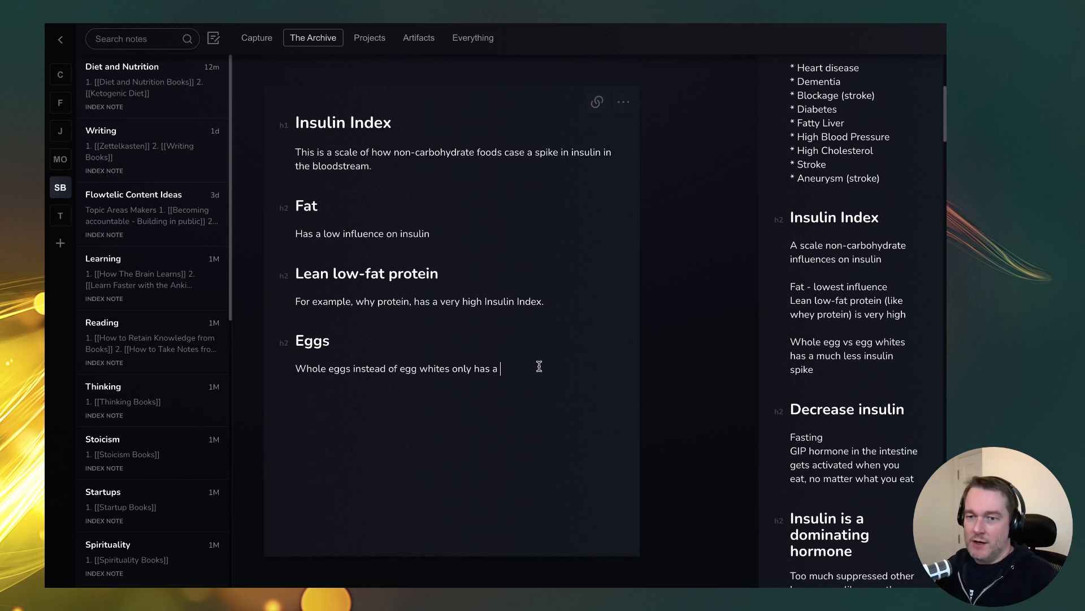
{"action": "type", "text": "much less in"}
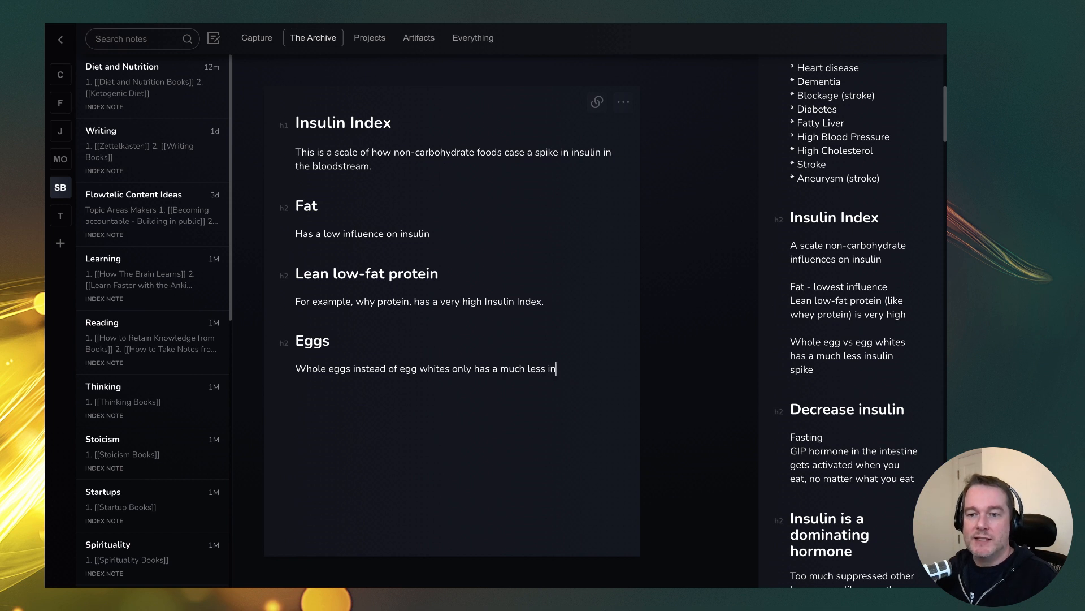
{"action": "type", "text": "sluin spike."}
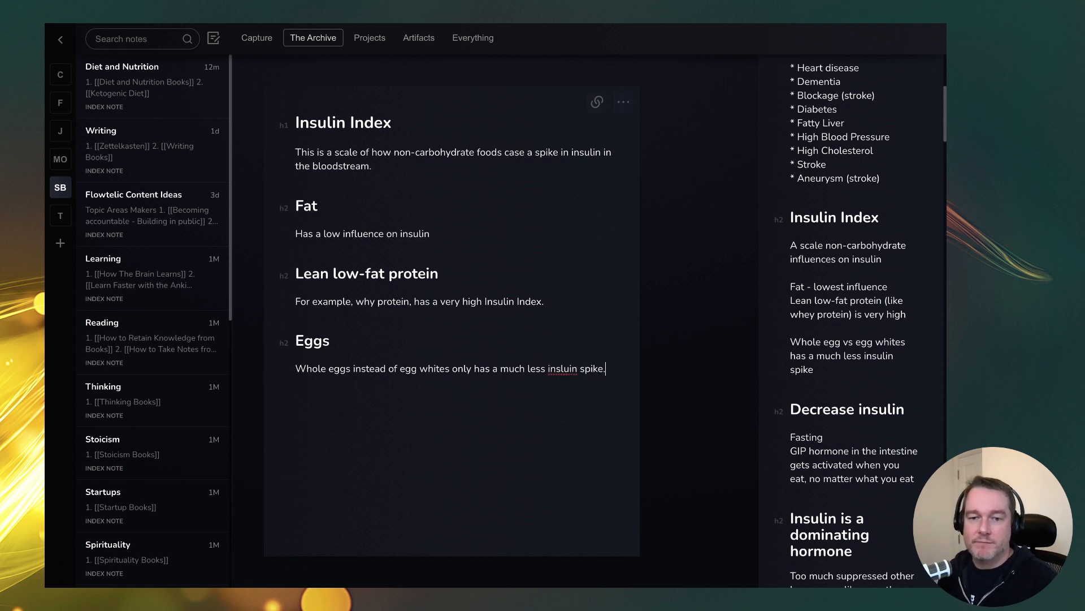
{"action": "right_click", "coordinate": [575, 374]}
{"action": "left_click", "coordinate": [595, 333]}
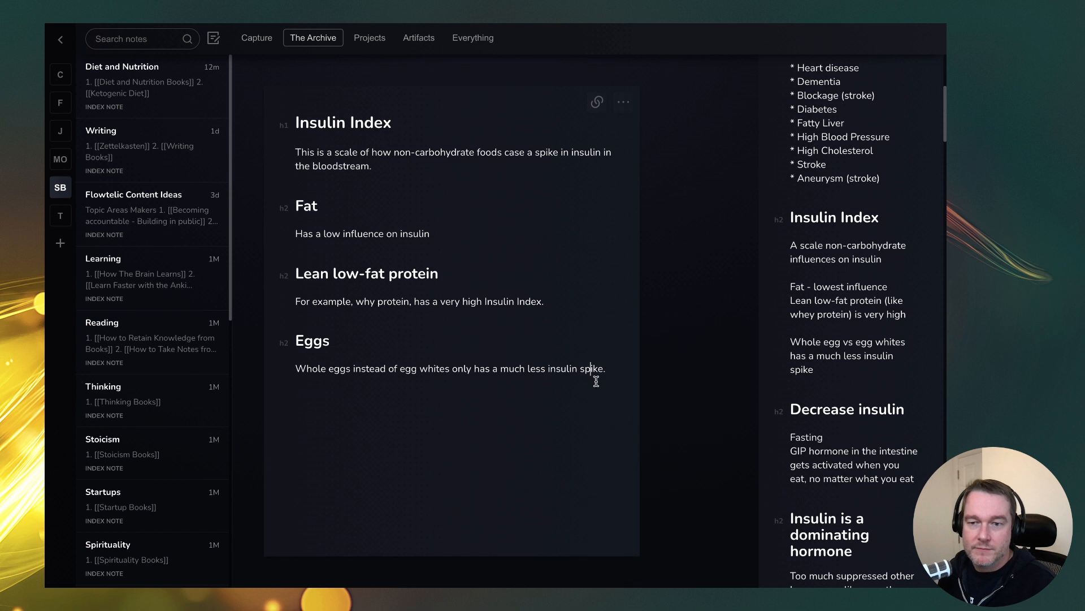
Step: Return to the linked Insulin note and add "[[How to decrease insulin]]" as the third entry under "See also"
{"action": "scroll", "coordinate": [848, 390], "scroll_direction": "down", "scroll_amount": 3}
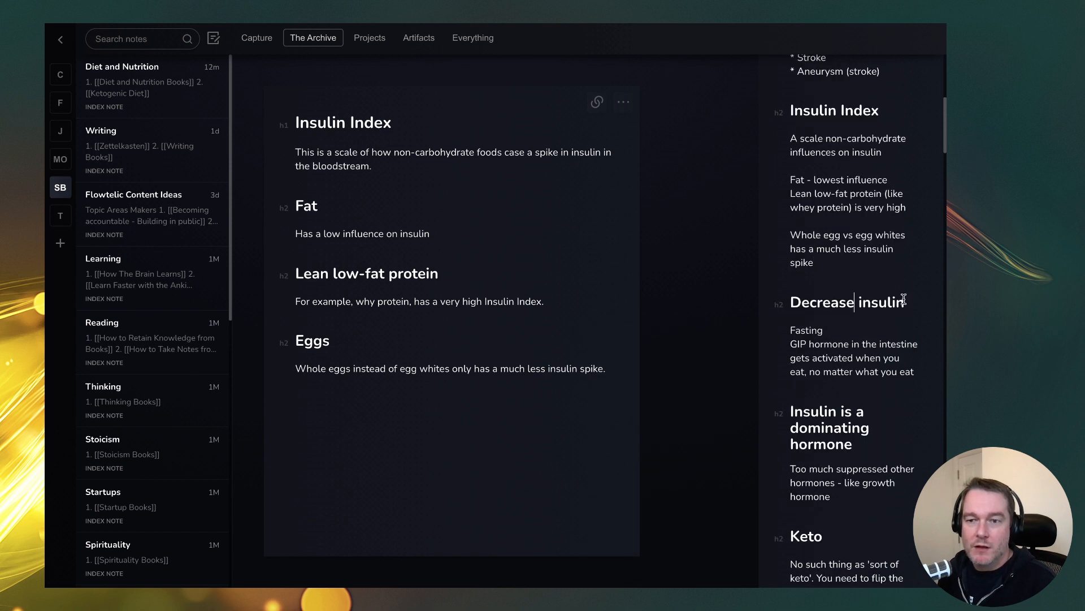
{"action": "left_click_drag", "start_coordinate": [904, 303], "coordinate": [792, 294]}
{"action": "left_click", "coordinate": [464, 339]}
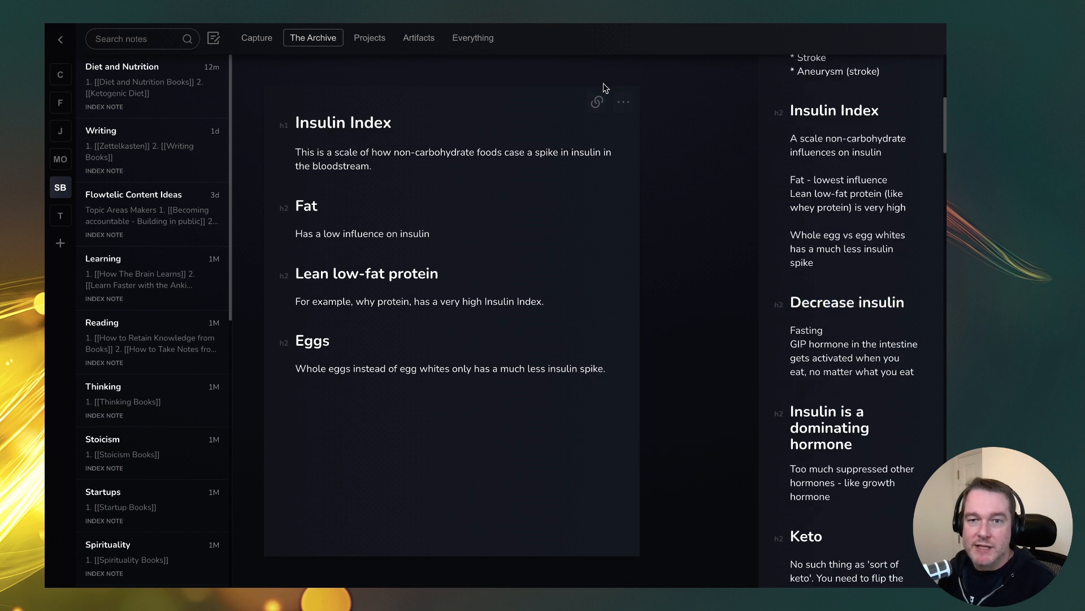
{"action": "left_click", "coordinate": [597, 102]}
{"action": "left_click", "coordinate": [620, 128]}
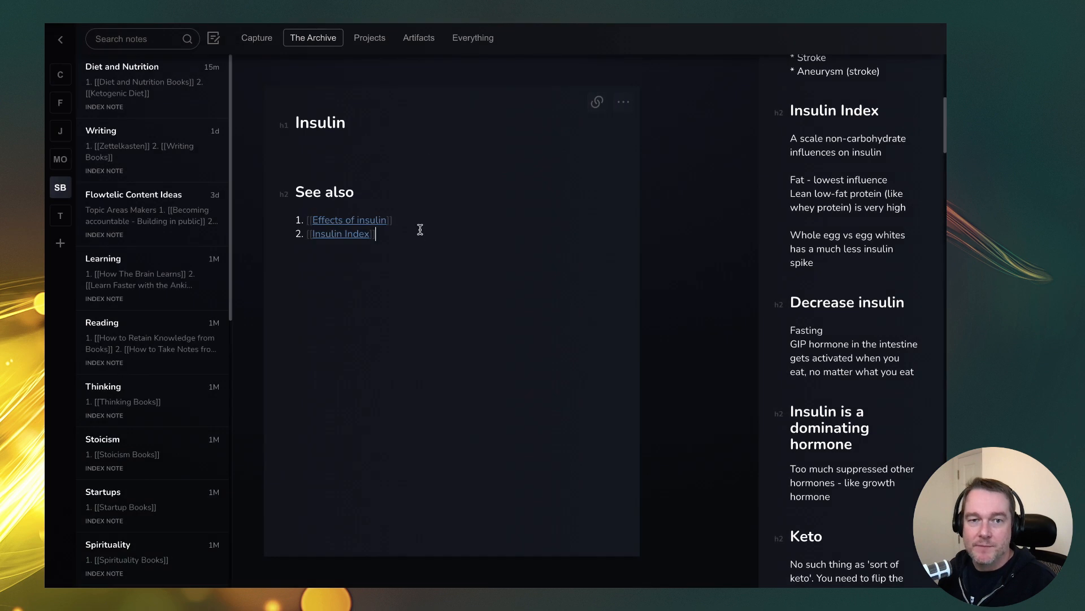
{"action": "left_click", "coordinate": [418, 236]}
{"action": "key", "text": "Return"}
{"action": "type", "text": "[[How to d"}
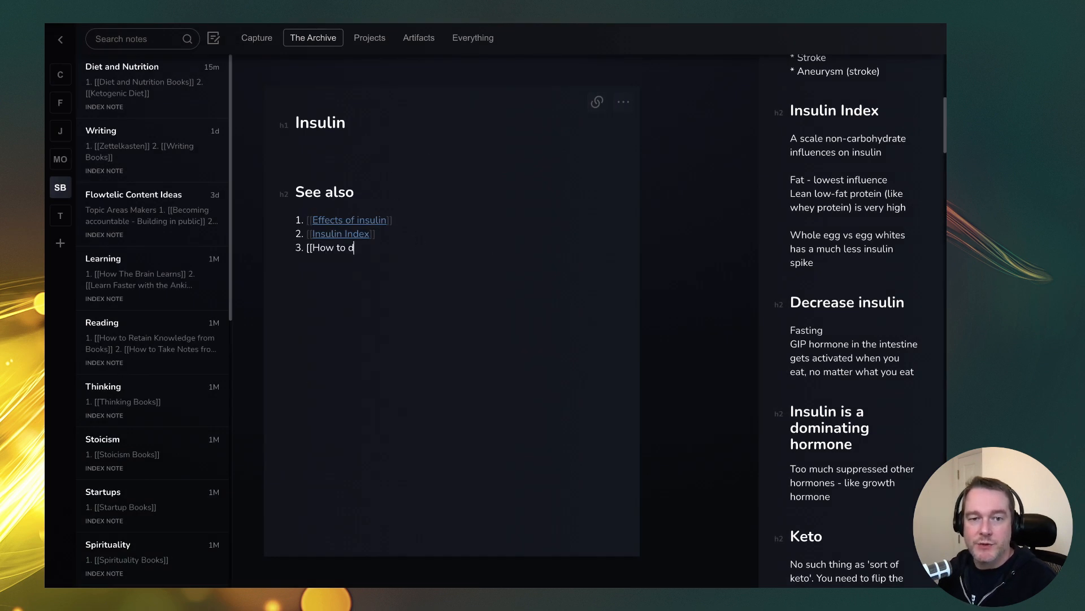
{"action": "type", "text": "ecreate"}
{"action": "key", "text": "BackSpace"}
{"action": "key", "text": "BackSpace"}
{"action": "key", "text": "BackSpace"}
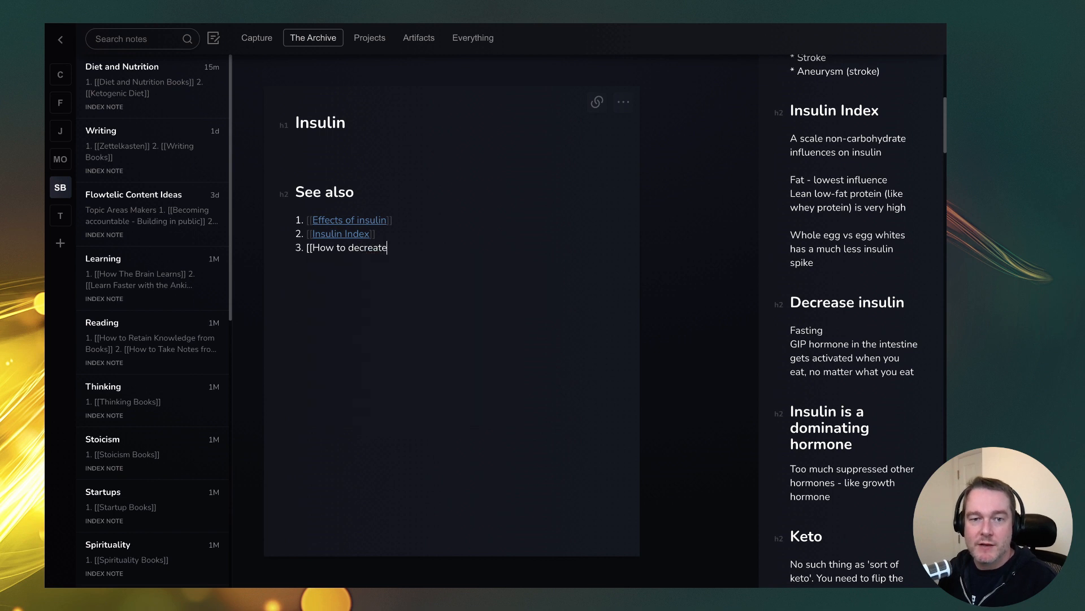
{"action": "type", "text": "ce"}
{"action": "key", "text": "BackSpace"}
{"action": "key", "text": "BackSpace"}
{"action": "key", "text": "BackSpace"}
{"action": "type", "text": "se inslu"}
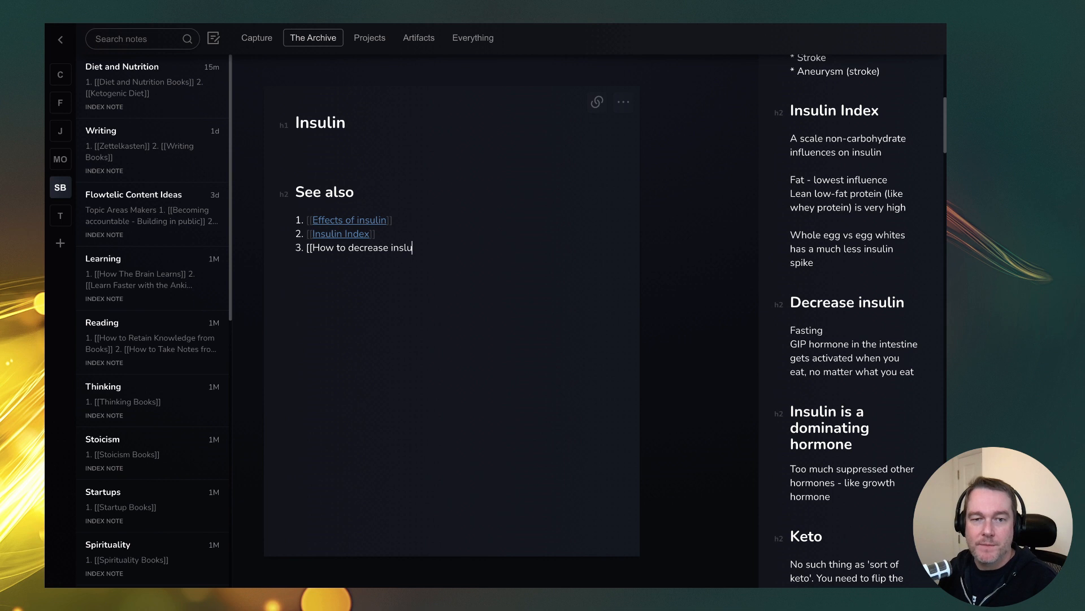
{"action": "type", "text": "lin]]"}
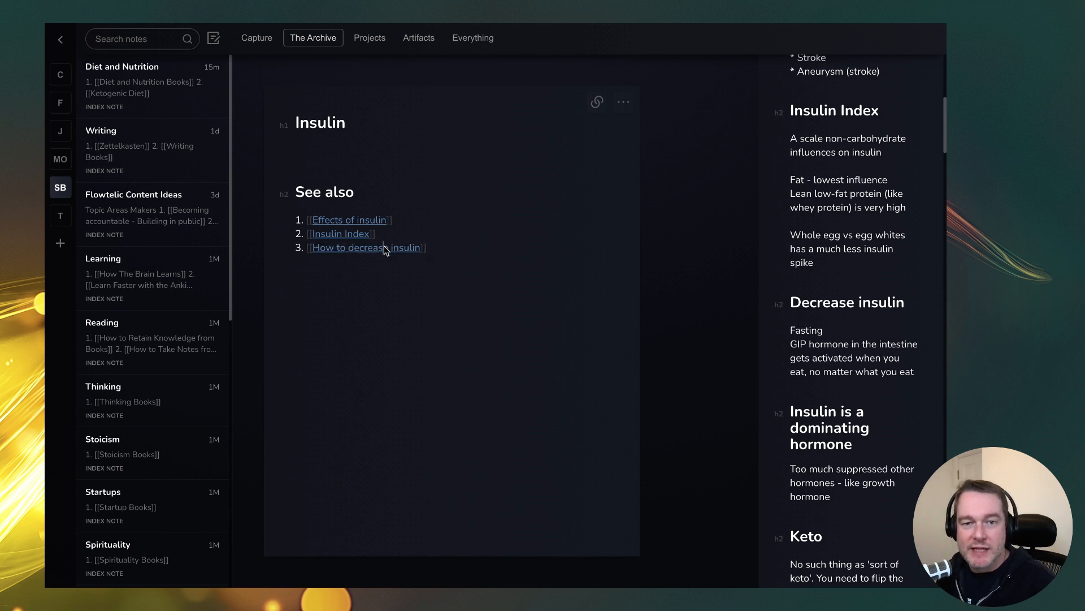
Step: Create the "How to decrease insulin" note from its link and write the line "Here are methods to decrease insulin:"
{"action": "left_click", "coordinate": [382, 247]}
{"action": "left_click", "coordinate": [507, 160]}
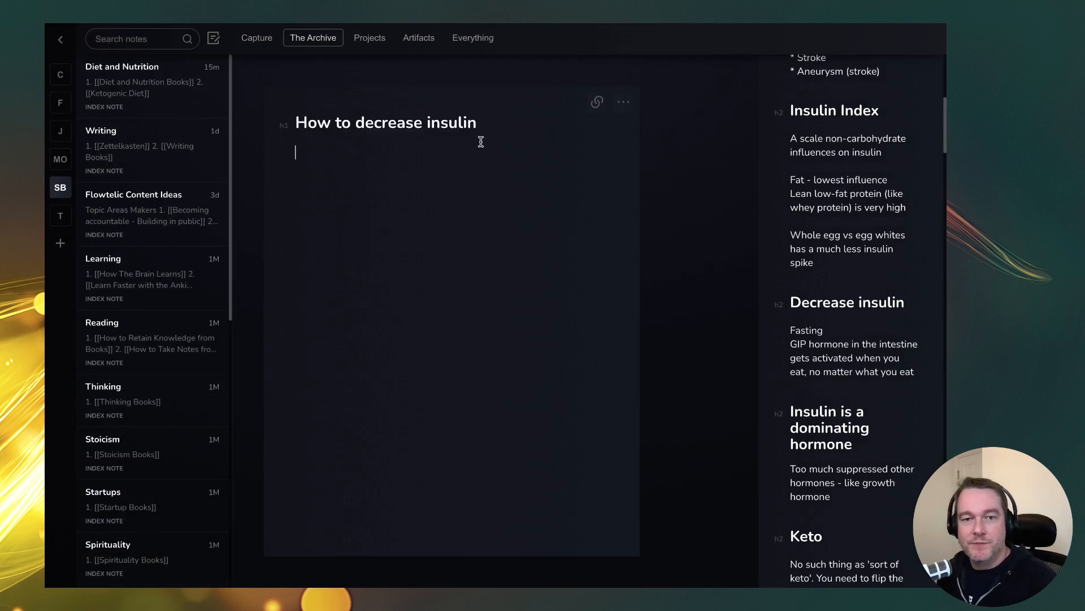
{"action": "type", "text": "Here are methods to decreate in"}
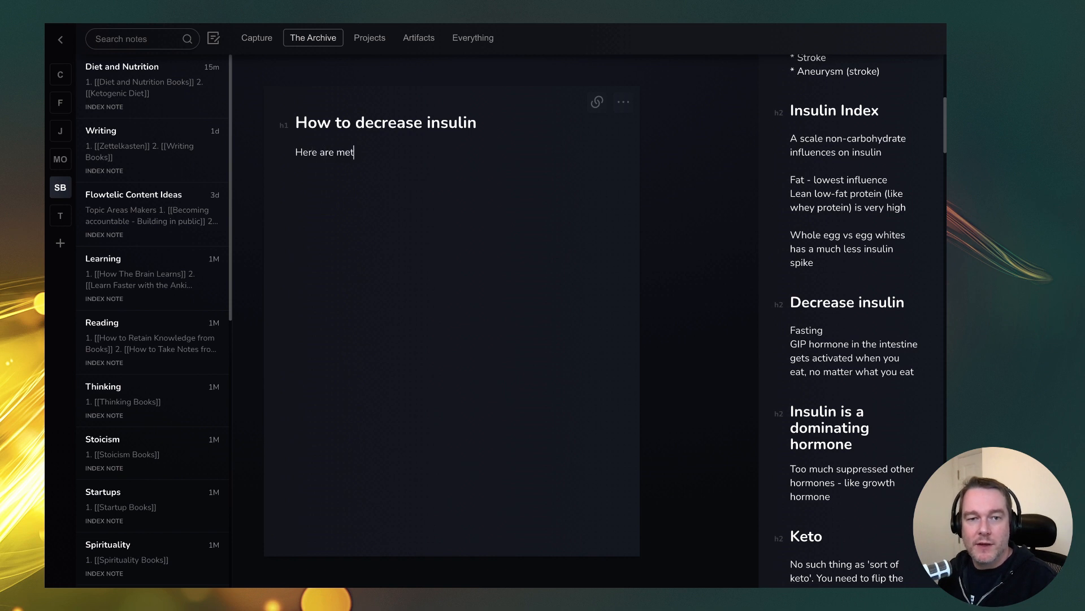
{"action": "key", "text": "BackSpace"}
{"action": "key", "text": "BackSpace"}
{"action": "key", "text": "BackSpace"}
{"action": "key", "text": "BackSpace"}
{"action": "key", "text": "BackSpace"}
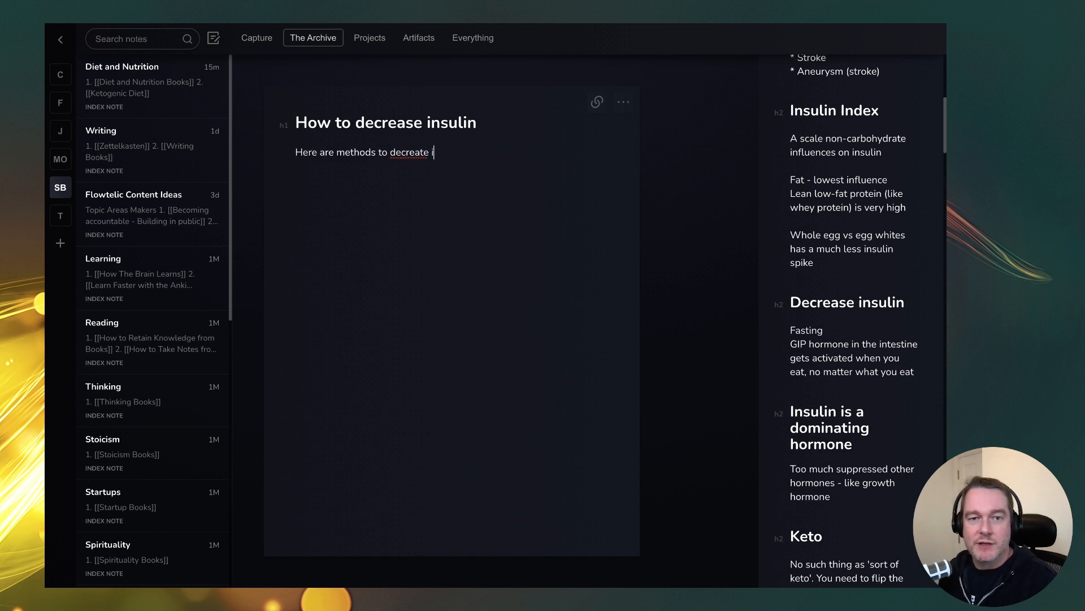
{"action": "type", "text": "se insulin:"}
{"action": "key", "text": "Return"}
Step: Add "[[Fasting]]" as the first numbered item, create the Fasting note from that link and return to this note
{"action": "type", "text": "1."}
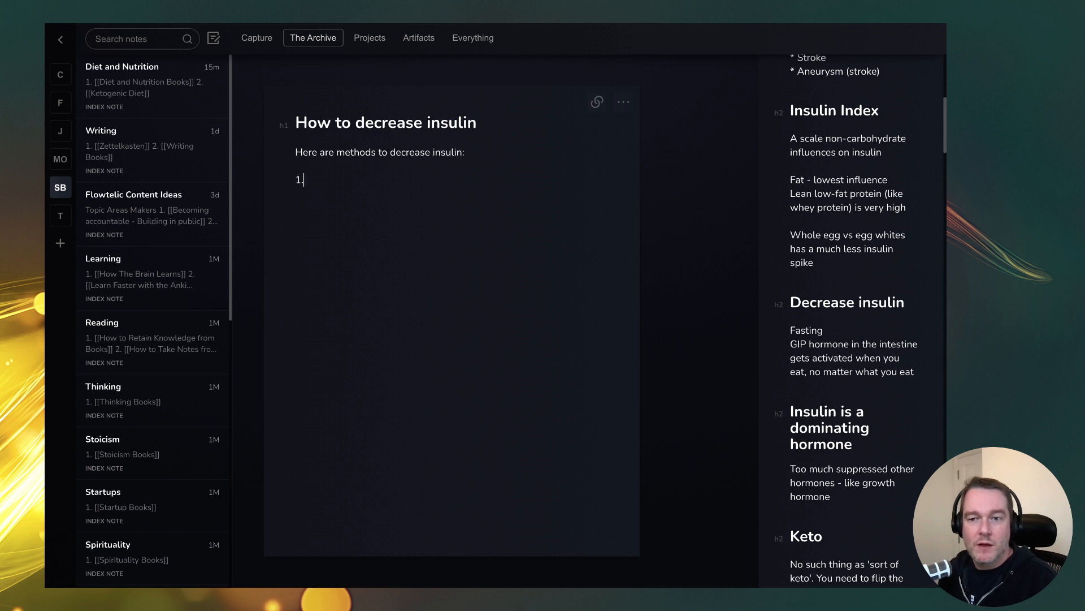
{"action": "type", "text": " [[Fasting]]"}
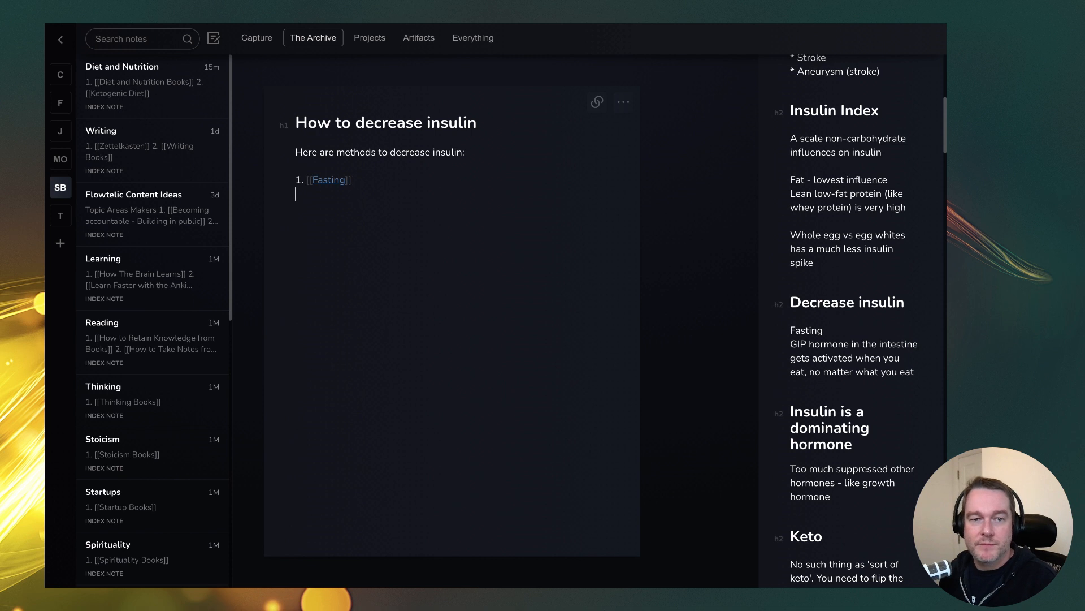
{"action": "left_click", "coordinate": [324, 182]}
{"action": "left_click", "coordinate": [368, 203]}
{"action": "left_click", "coordinate": [597, 101]}
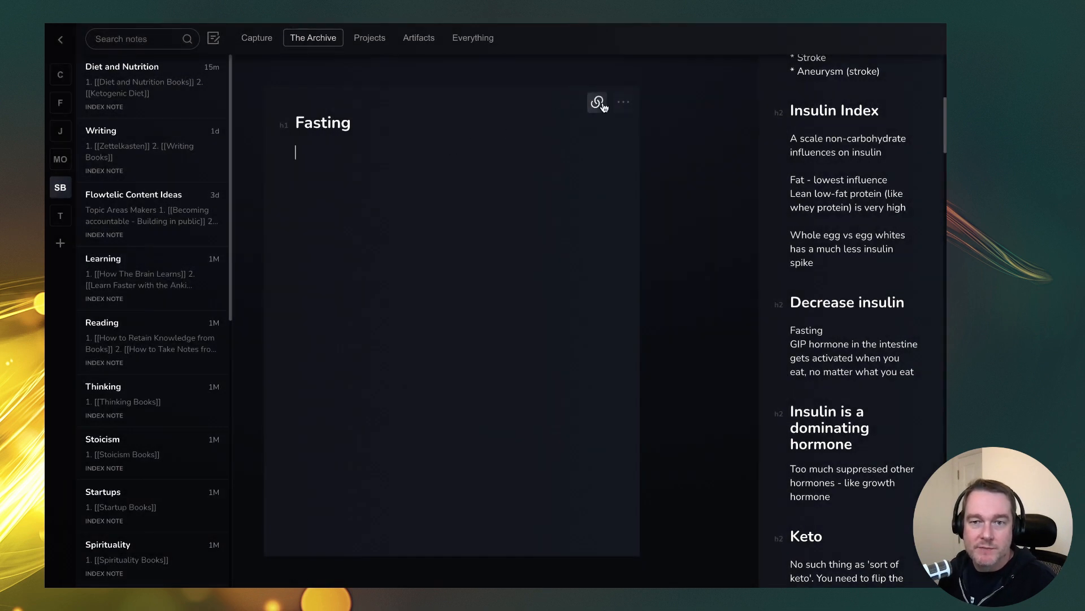
{"action": "left_click", "coordinate": [625, 127]}
{"action": "left_click", "coordinate": [410, 175]}
{"action": "key", "text": "Return"}
{"action": "type", "text": "2. [[GIP hormone"}
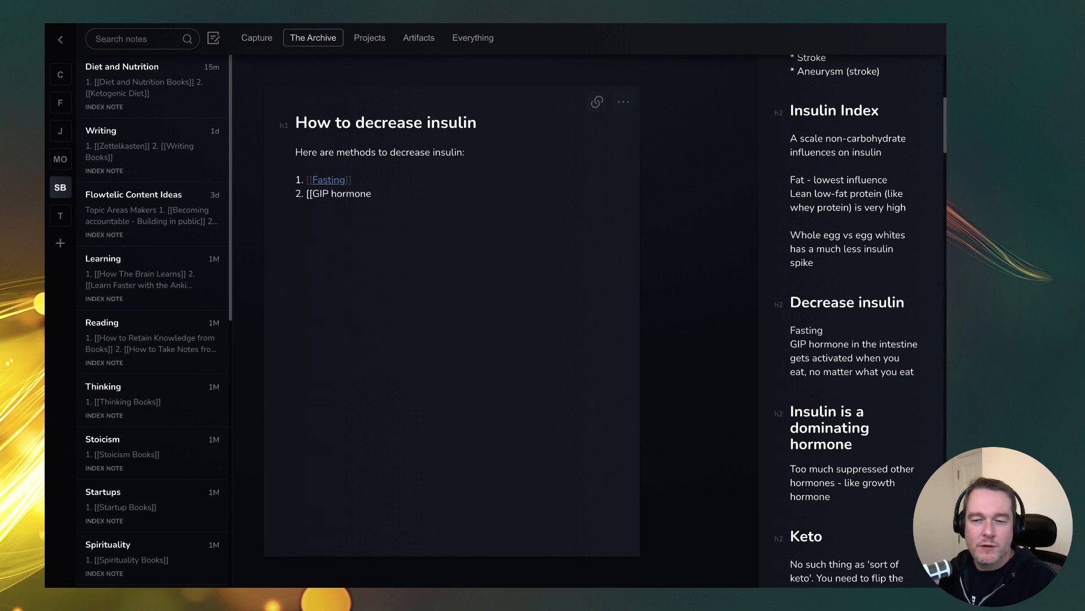
{"action": "key", "text": "BackSpace"}
{"action": "key", "text": "BackSpace"}
{"action": "key", "text": "BackSpace"}
{"action": "key", "text": "BackSpace"}
{"action": "key", "text": "BackSpace"}
{"action": "key", "text": "BackSpace"}
{"action": "key", "text": "BackSpace"}
{"action": "key", "text": "BackSpace"}
{"action": "key", "text": "BackSpace"}
{"action": "key", "text": "BackSpace"}
{"action": "key", "text": "BackSpace"}
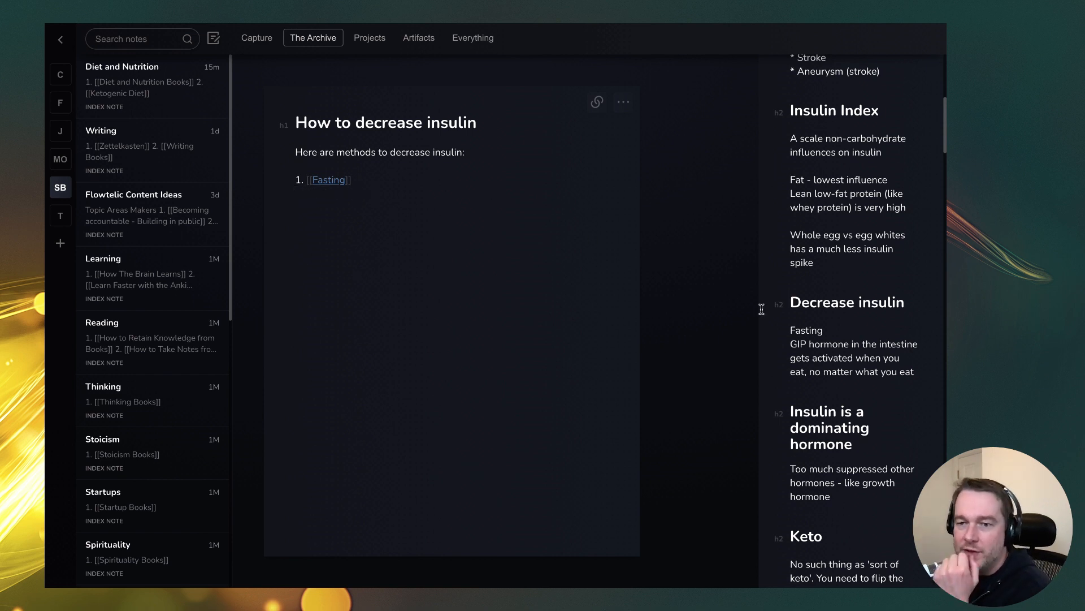
Step: Return to the linked Insulin note and add "[[GIP Hormone]]" as the fourth entry under "See also"
{"action": "left_click", "coordinate": [849, 355]}
{"action": "left_click_drag", "start_coordinate": [810, 355], "coordinate": [875, 361]}
{"action": "left_click", "coordinate": [861, 363]}
{"action": "left_click", "coordinate": [490, 122]}
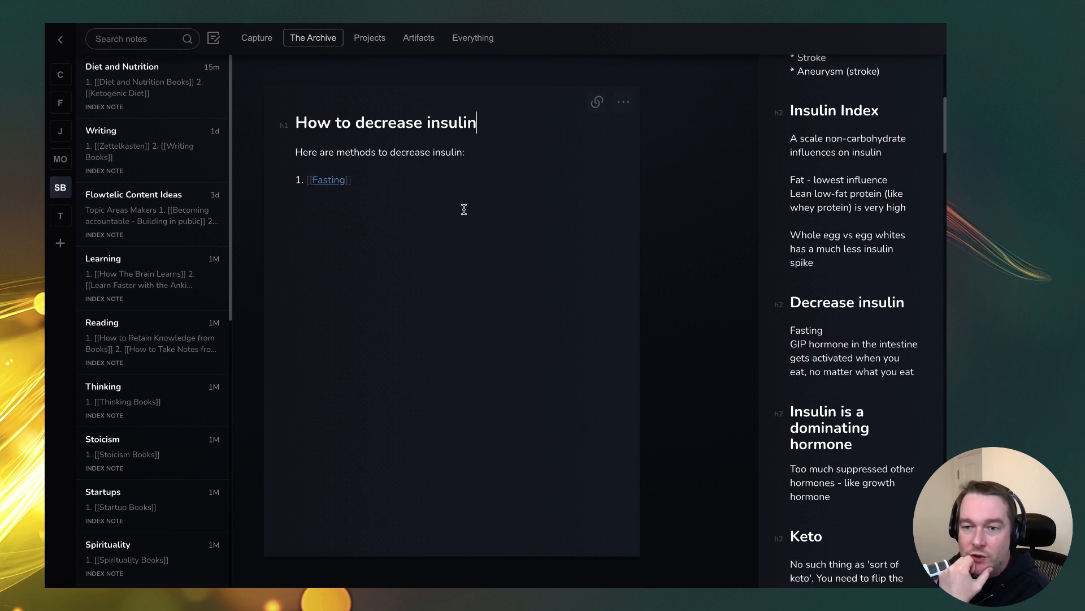
{"action": "left_click", "coordinate": [603, 105]}
{"action": "left_click", "coordinate": [617, 128]}
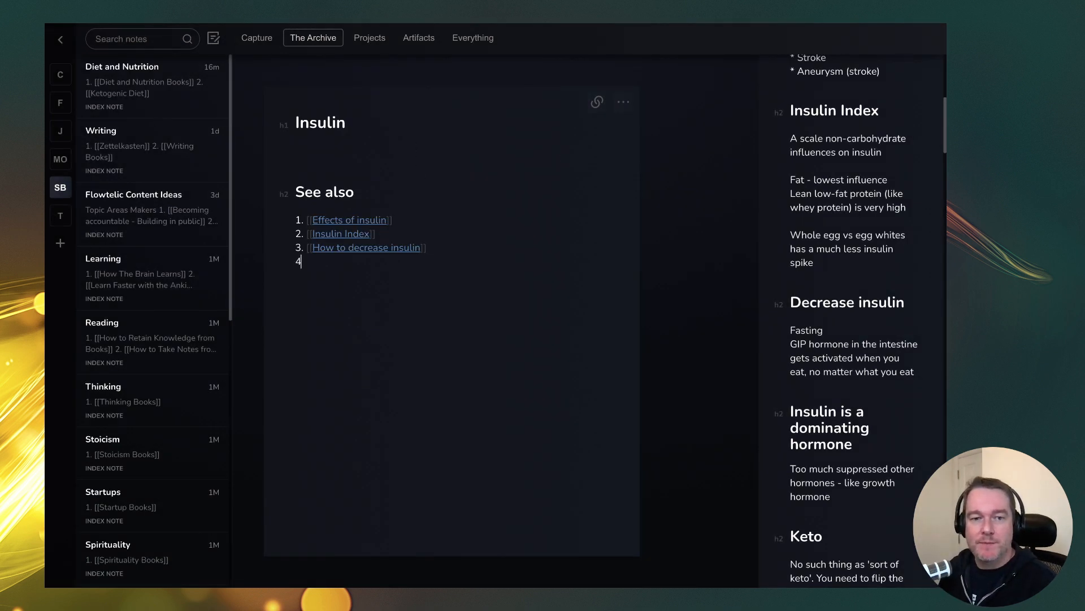
{"action": "type", "text": "[GIP Hormone]]"}
Step: Write "The GIP hormone gets activated when you eat, no matter what you eat." beneath the Insulin title
{"action": "left_click", "coordinate": [384, 146]}
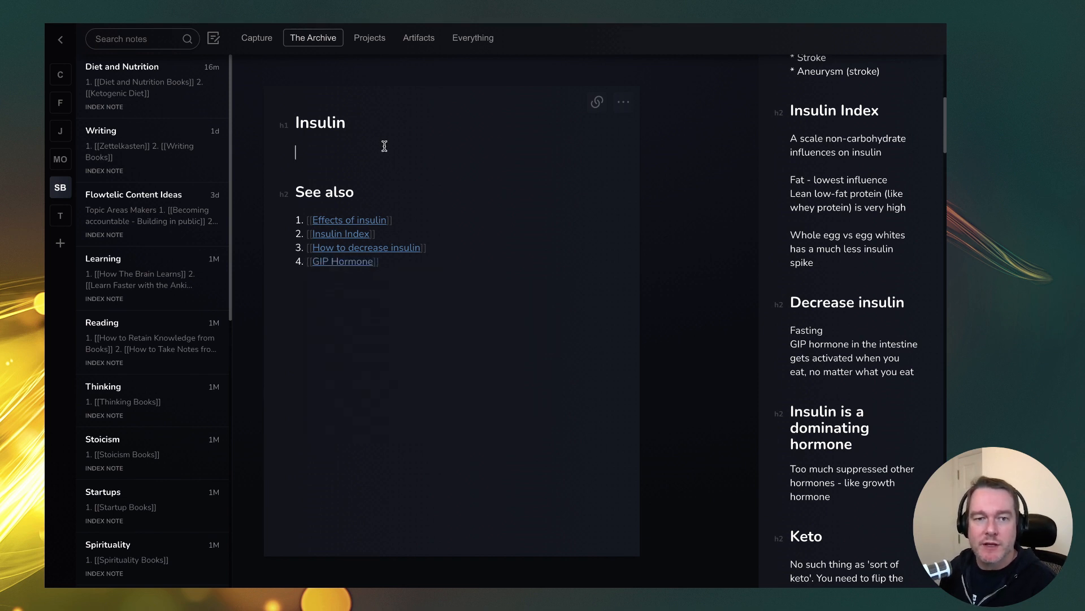
{"action": "type", "text": "The GIP ho"}
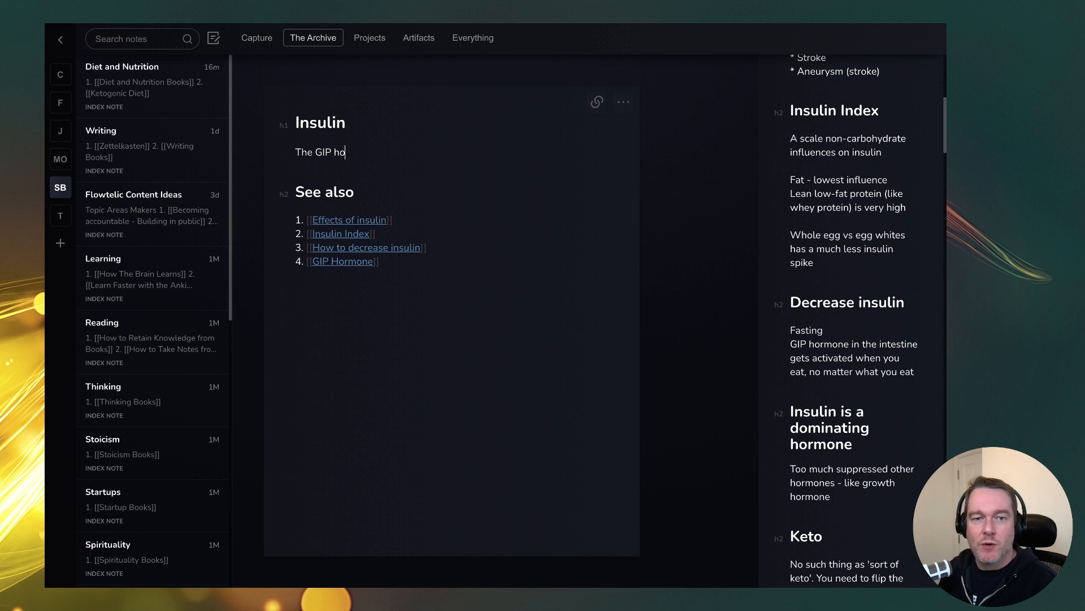
{"action": "type", "text": "rmone gets activated"}
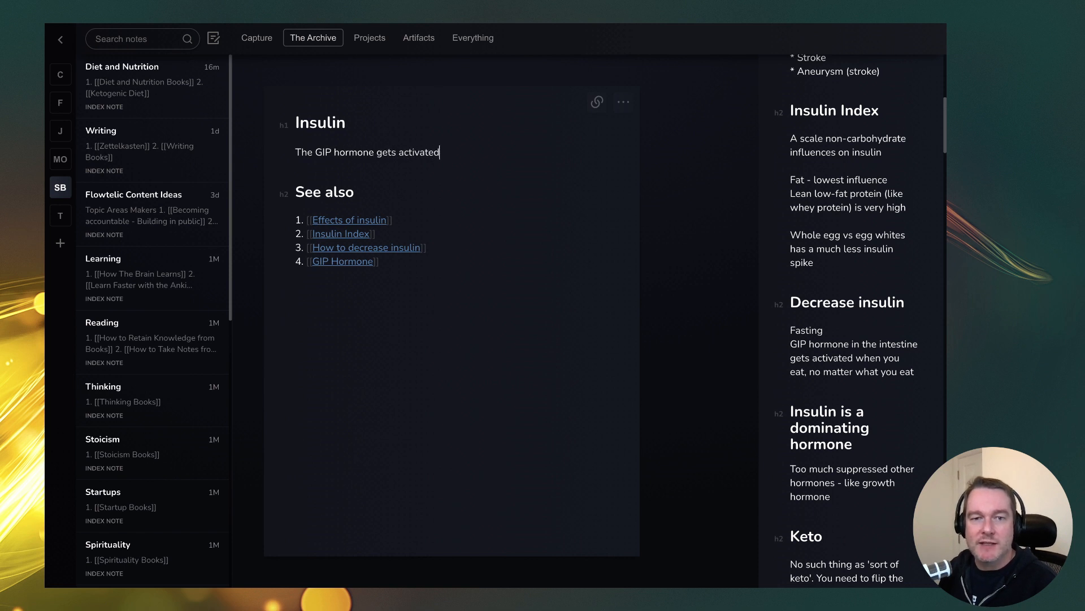
{"action": "type", "text": " when you eat, no m"}
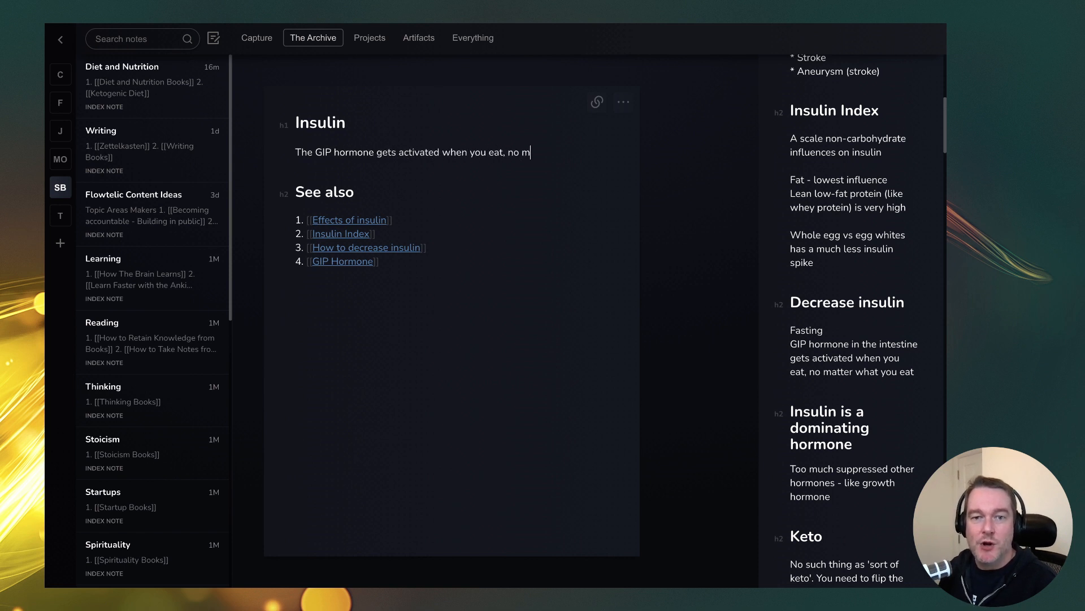
{"action": "type", "text": "atter what you eat."}
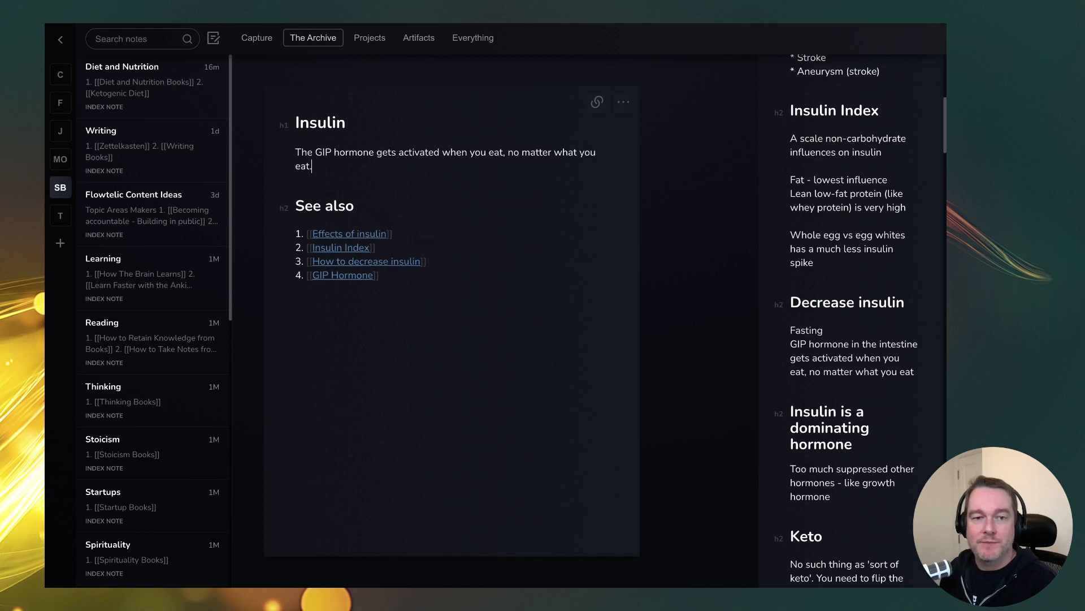
Step: Move the sentence about the GIP hormone out of the Insulin note into a new "GIP Hormone" note created from its link
{"action": "left_click_drag", "start_coordinate": [362, 175], "coordinate": [273, 145]}
{"action": "key", "text": "ctrl+c"}
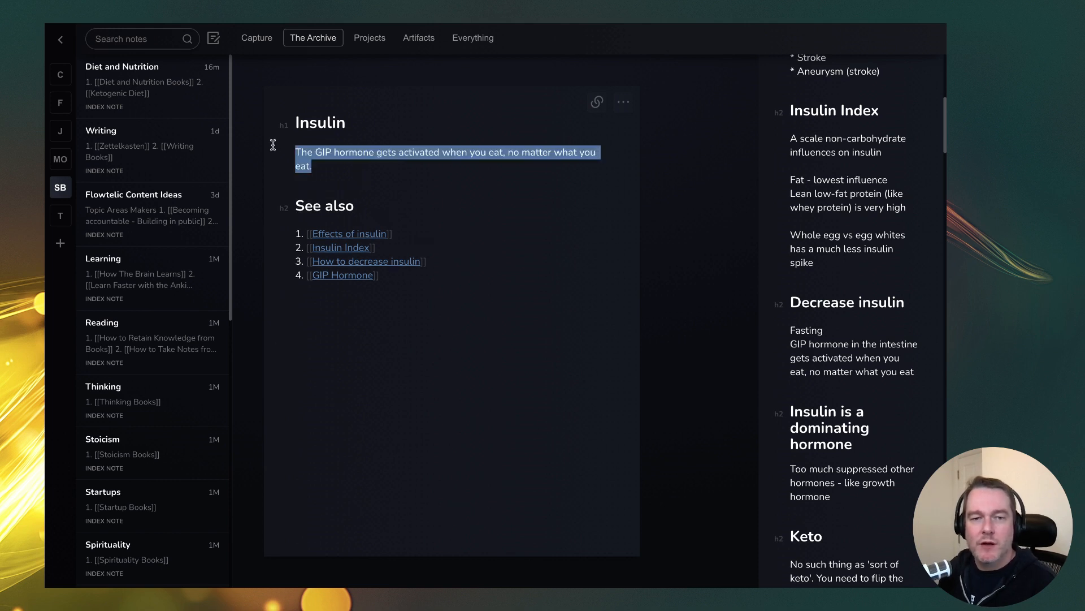
{"action": "key", "text": "BackSpace"}
{"action": "left_click", "coordinate": [344, 247]}
{"action": "left_click", "coordinate": [390, 269]}
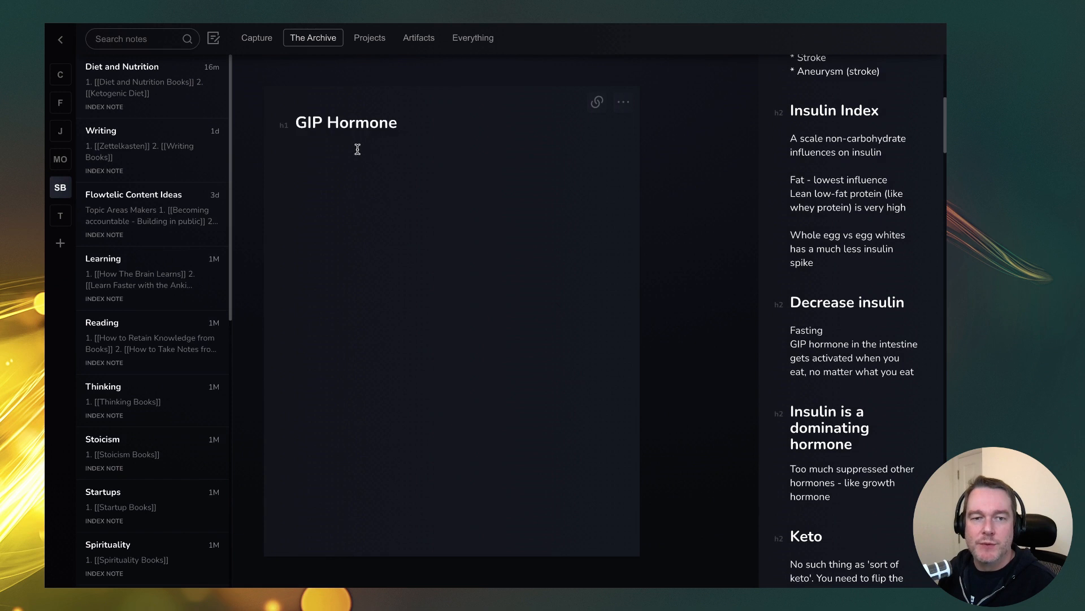
{"action": "key", "text": "ctrl+v"}
Step: Back in the Insulin note, write "What is the relationship between insulin and GIP hormone" above "See also", with "insulin" spelled correctly
{"action": "left_click", "coordinate": [597, 102]}
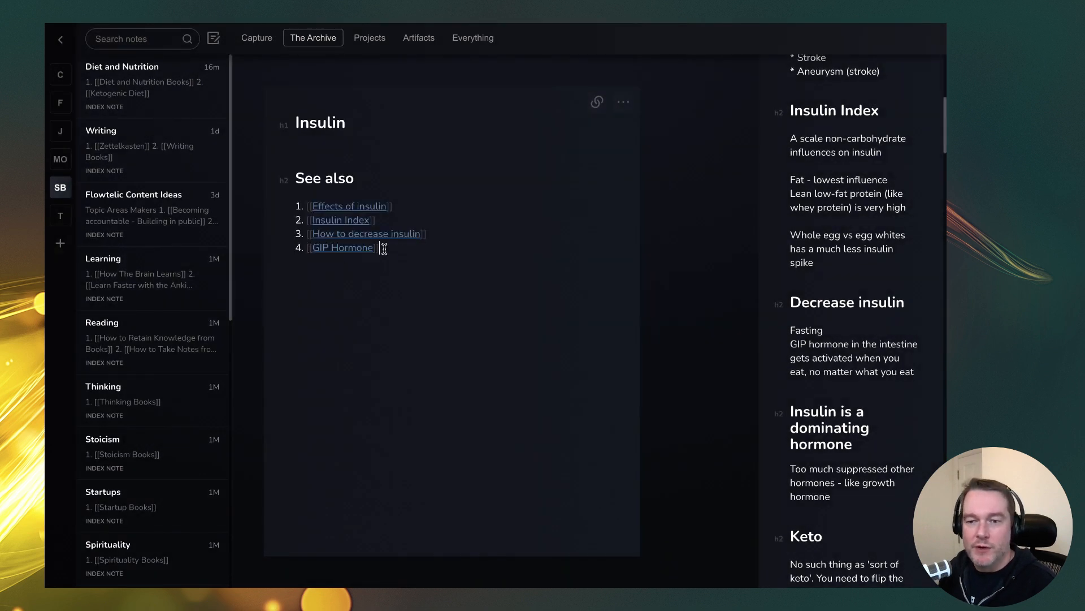
{"action": "left_click", "coordinate": [342, 140]}
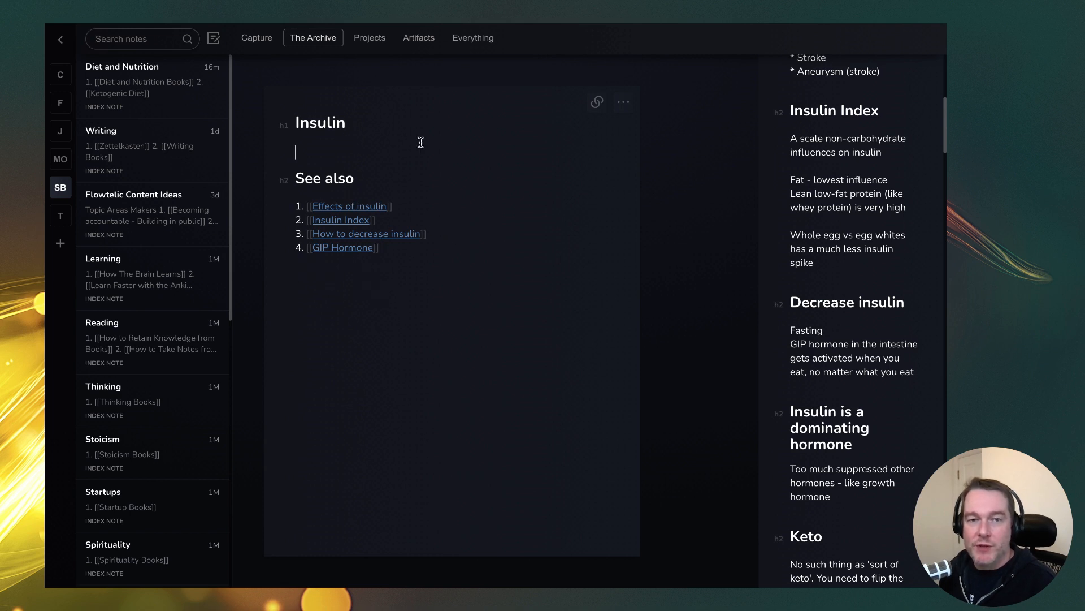
{"action": "key", "text": "Return"}
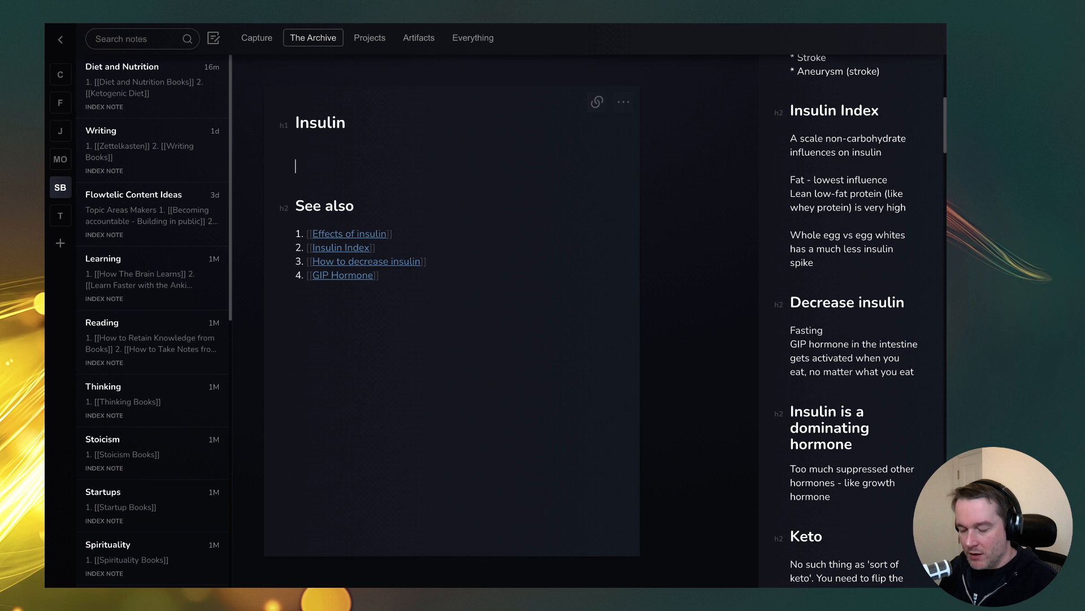
{"action": "type", "text": "What is the relationship between insluin "}
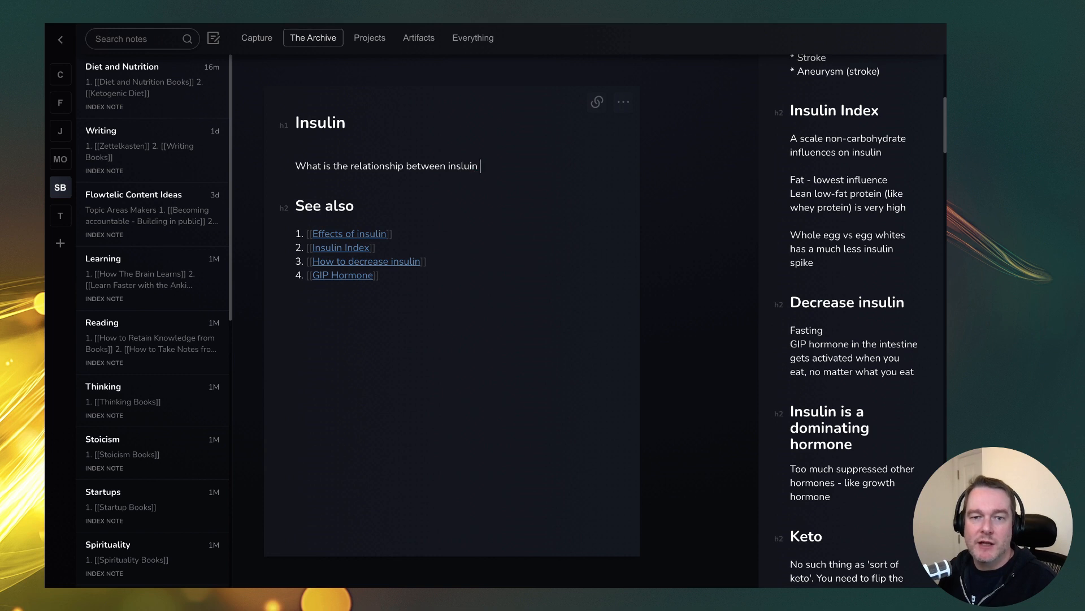
{"action": "type", "text": "and GIP hormone"}
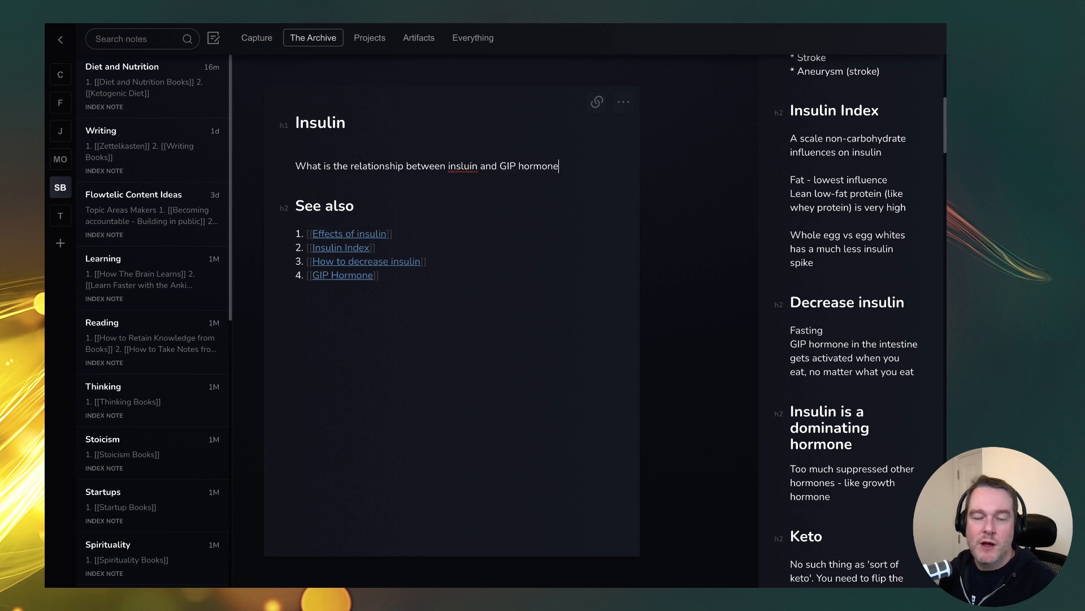
{"action": "right_click", "coordinate": [476, 165]}
{"action": "left_click", "coordinate": [495, 170]}
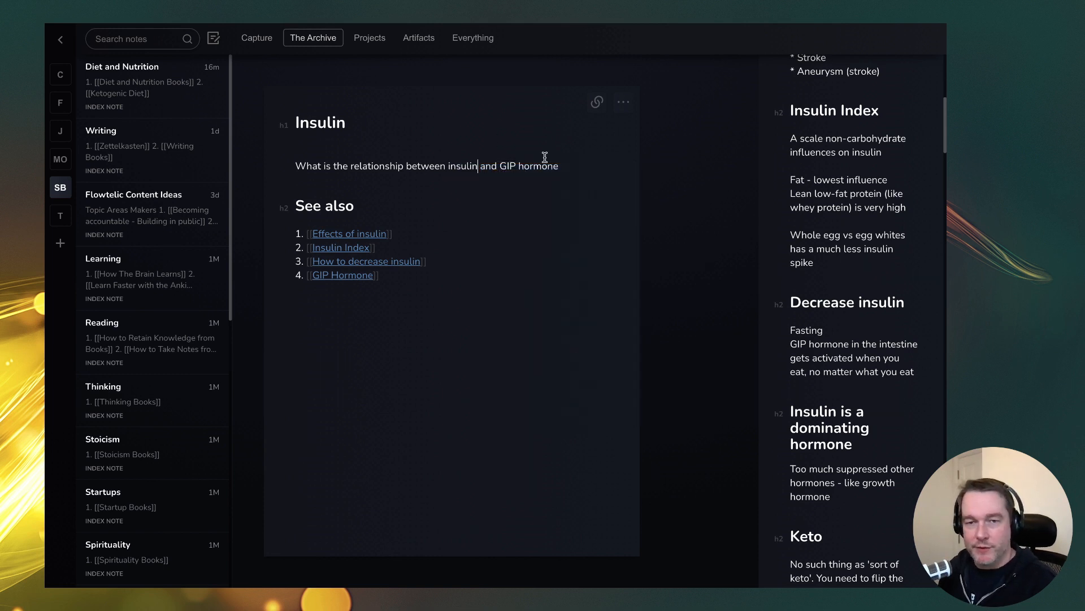
Step: View the linked GIP Hormone note and return to the Insulin note
{"action": "left_click", "coordinate": [366, 278]}
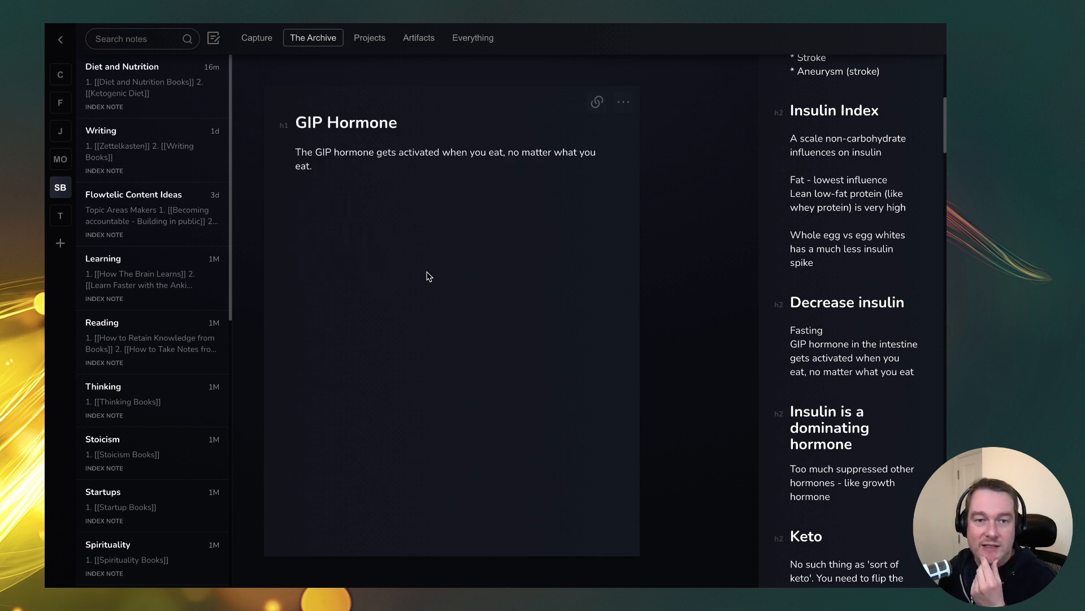
{"action": "left_click", "coordinate": [597, 102]}
{"action": "left_click", "coordinate": [624, 127]}
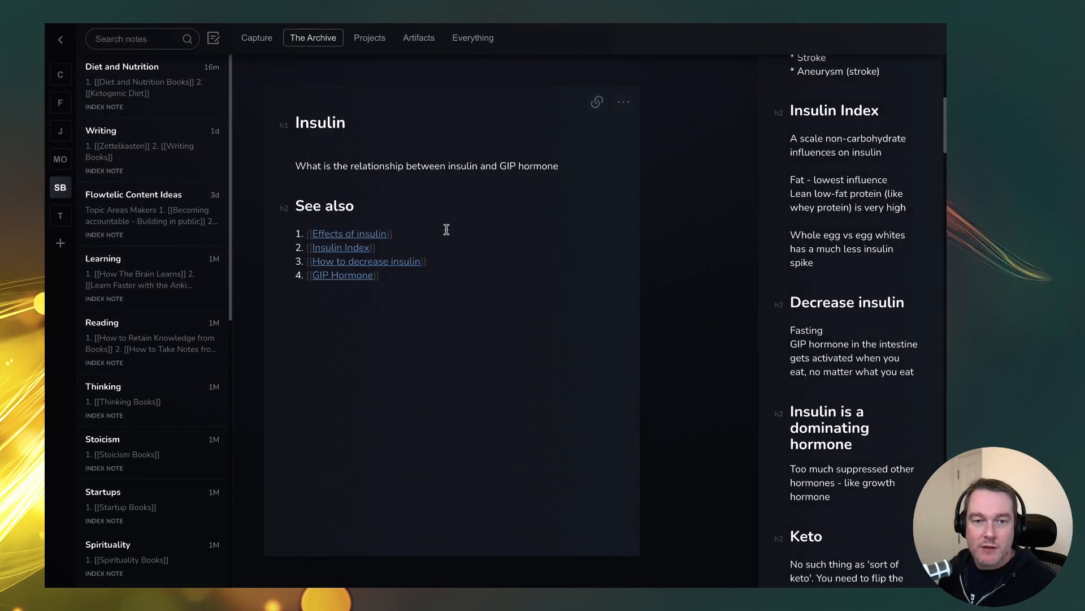
Step: Cut the question about the relationship between insulin and GIP hormone out of the Insulin note
{"action": "triple_click", "coordinate": [424, 274]}
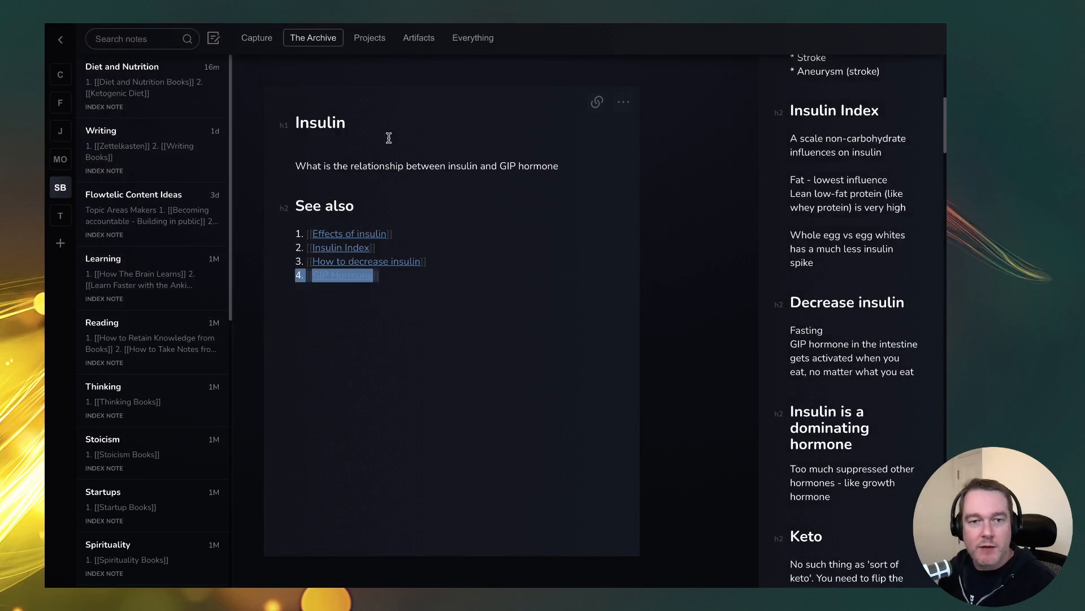
{"action": "triple_click", "coordinate": [577, 159]}
{"action": "key", "text": "BackSpace"}
Step: Go back to the Ketogenic Diet note, search all notes for "fast" and open the Fasting permanent note
{"action": "left_click", "coordinate": [604, 101]}
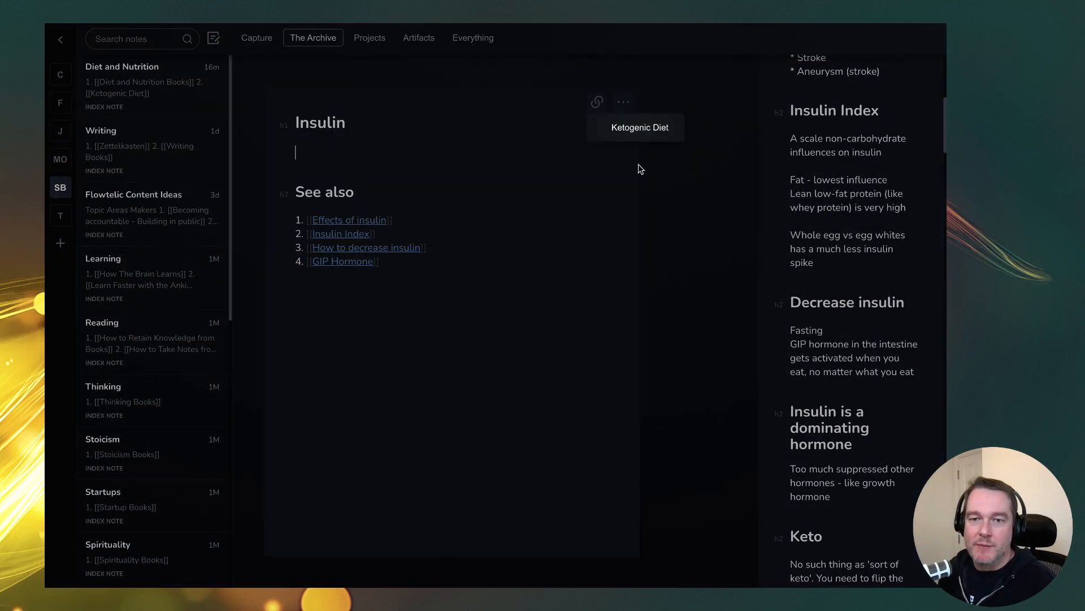
{"action": "left_click", "coordinate": [639, 124]}
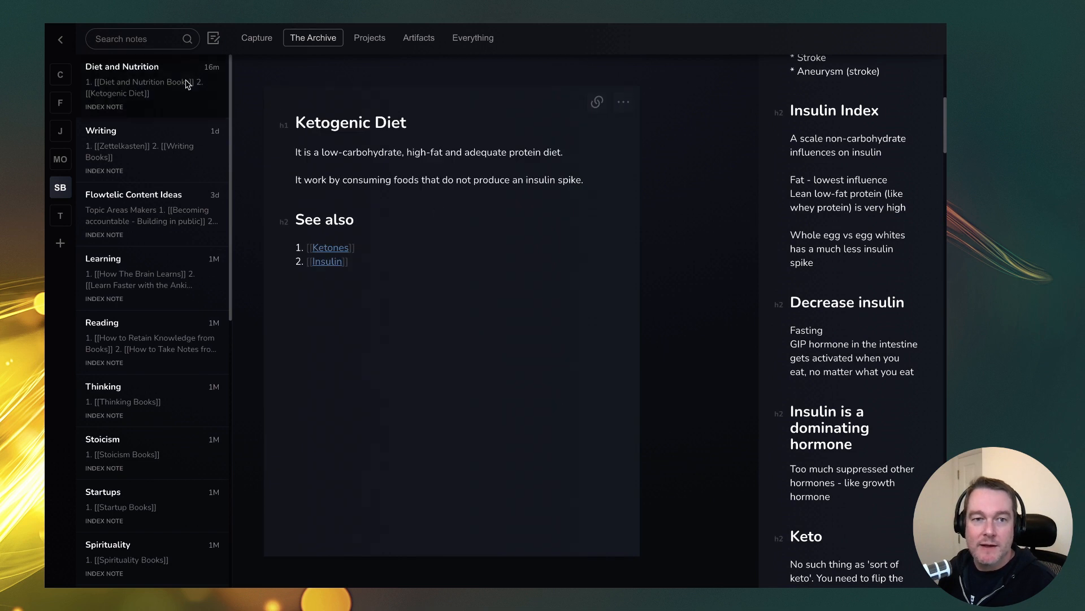
{"action": "left_click", "coordinate": [122, 40]}
{"action": "type", "text": "fast"}
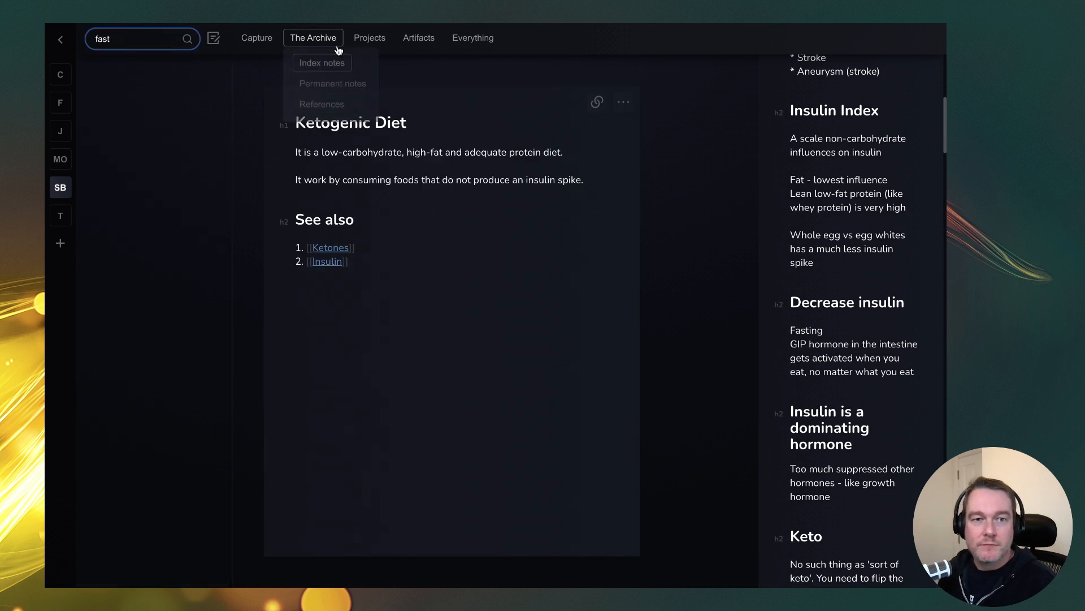
{"action": "left_click", "coordinate": [474, 38]}
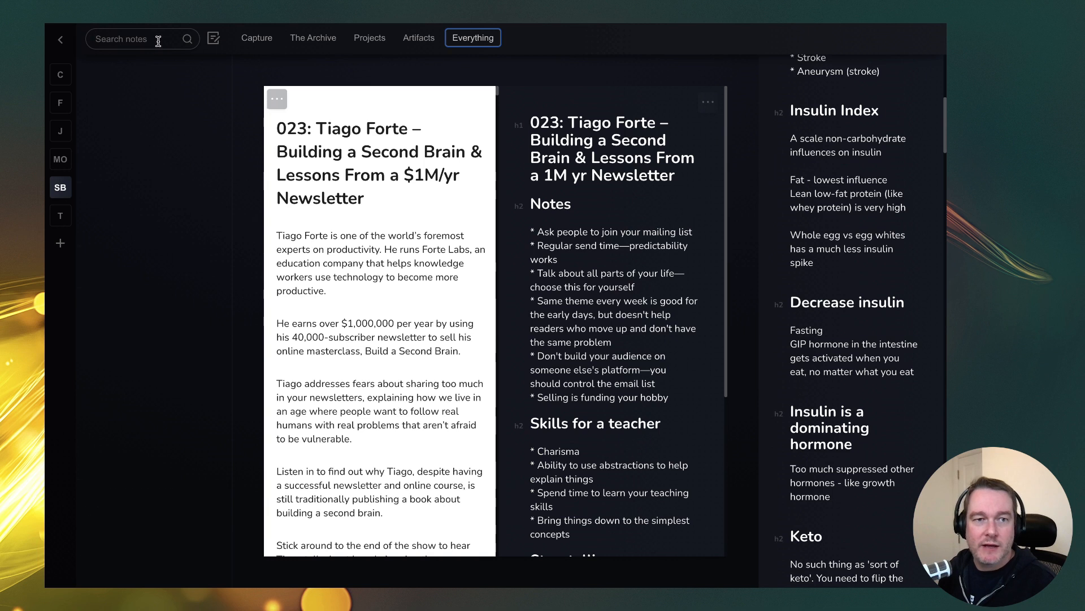
{"action": "left_click", "coordinate": [151, 48]}
{"action": "type", "text": "fast"}
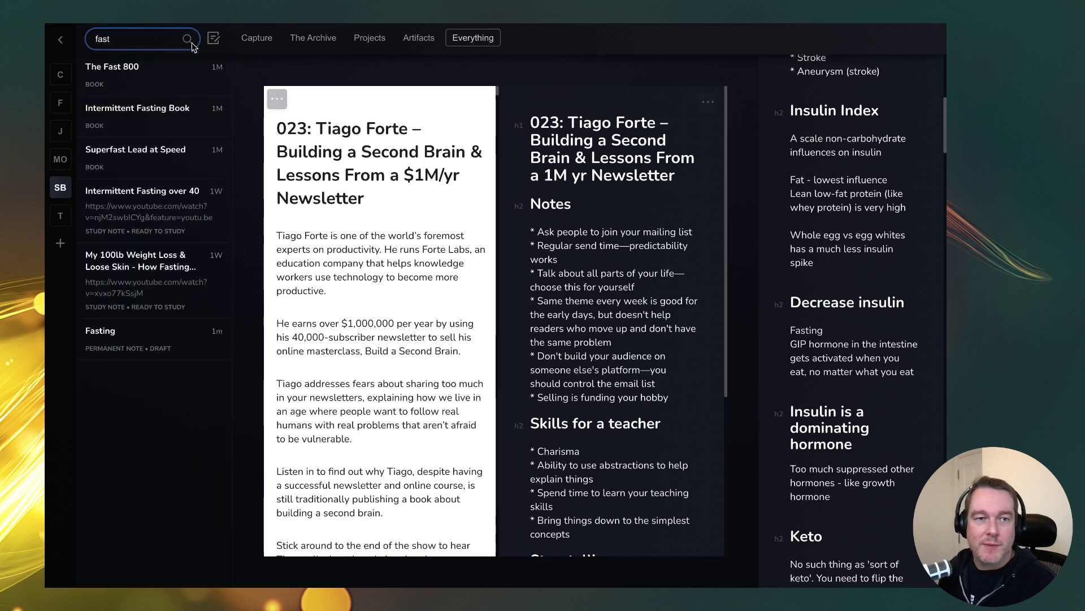
{"action": "left_click", "coordinate": [130, 349]}
Step: Paste the question about insulin and GIP hormone beneath the Fasting title and add a level-two heading "See also" below it
{"action": "left_click", "coordinate": [429, 160]}
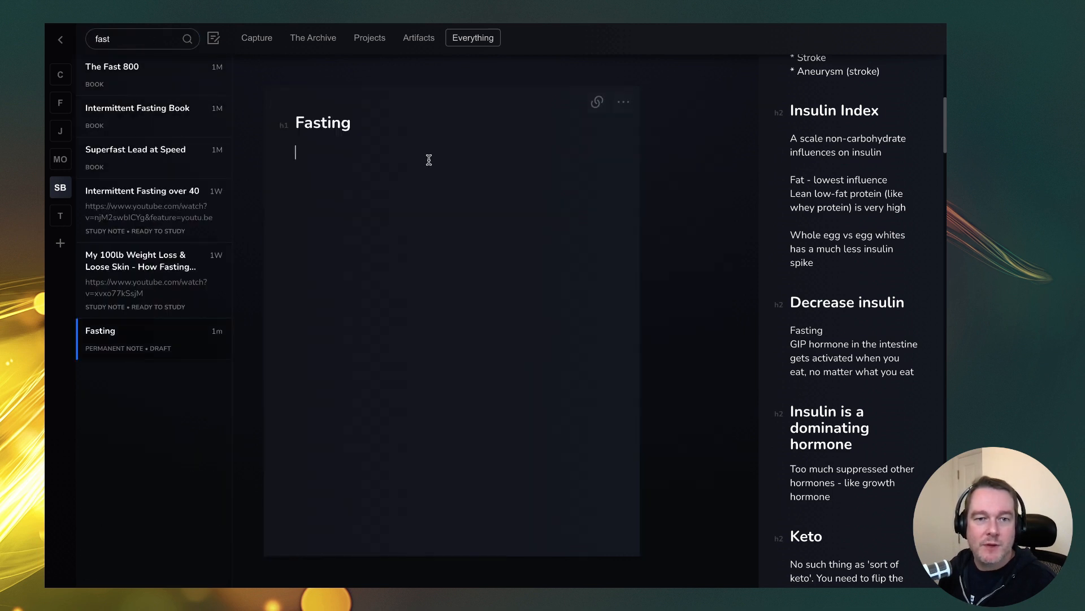
{"action": "type", "text": "What is the relationship between insulin and GIP hormone"}
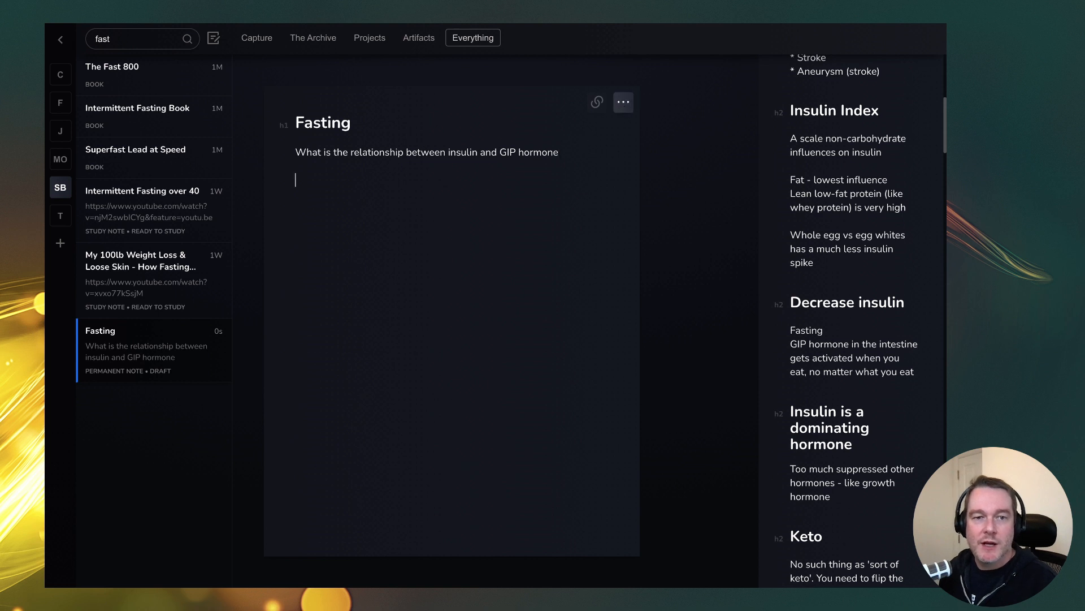
{"action": "type", "text": "## "}
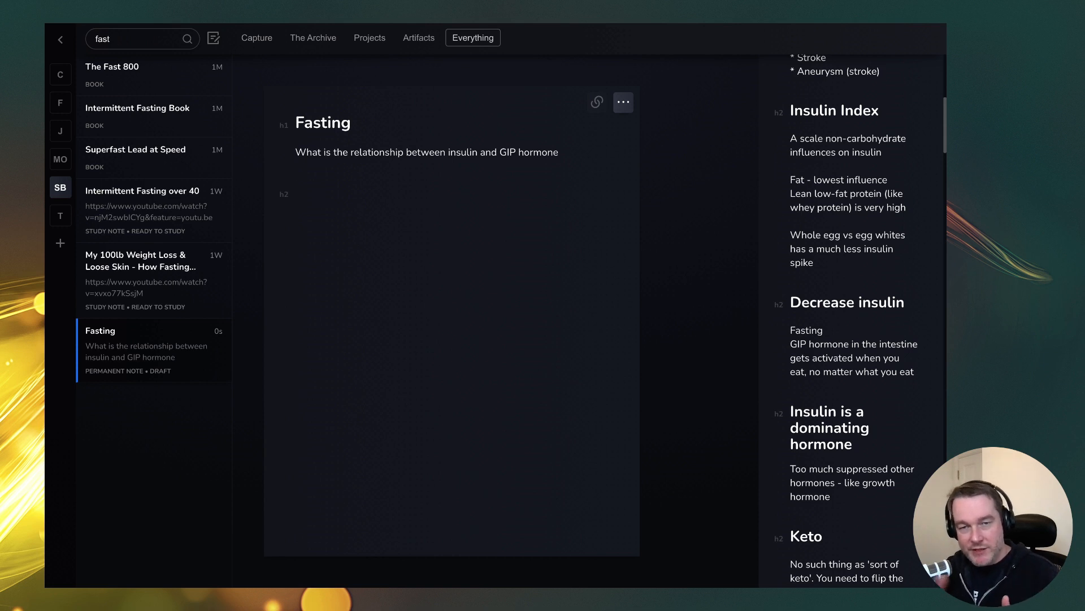
{"action": "type", "text": "See also"}
{"action": "key", "text": "Return"}
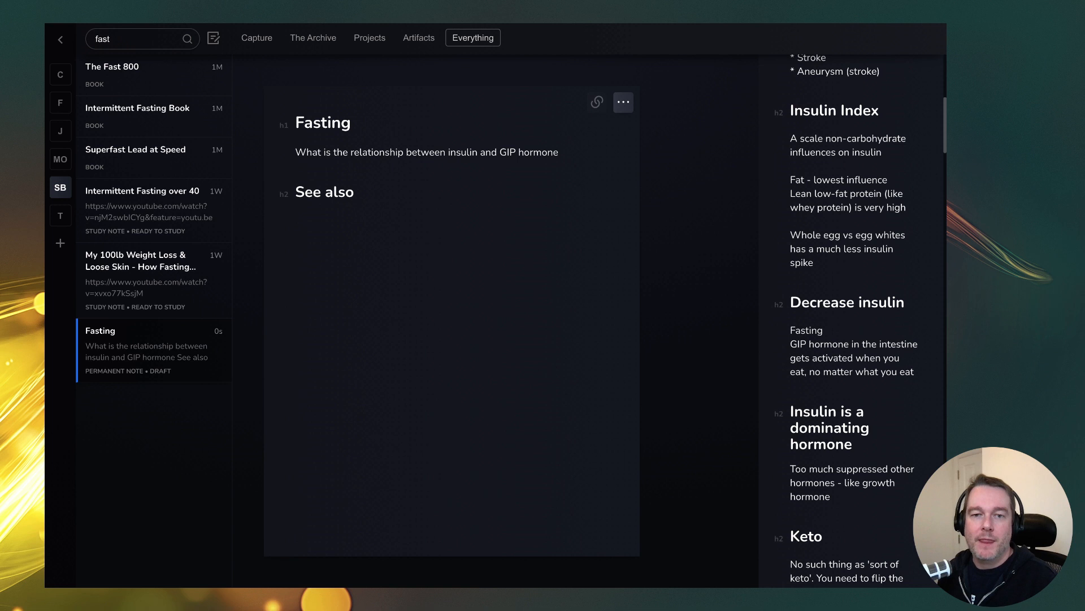
Step: Delete the word "insulin" from the question in the Fasting note
{"action": "double_click", "coordinate": [475, 152]}
{"action": "type", "text": "f"}
{"action": "key", "text": "BackSpace"}
{"action": "key", "text": "BackSpace"}
{"action": "key", "text": "BackSpace"}
{"action": "key", "text": "BackSpace"}
{"action": "key", "text": "BackSpace"}
{"action": "key", "text": "BackSpace"}
{"action": "key", "text": "BackSpace"}
{"action": "key", "text": "BackSpace"}
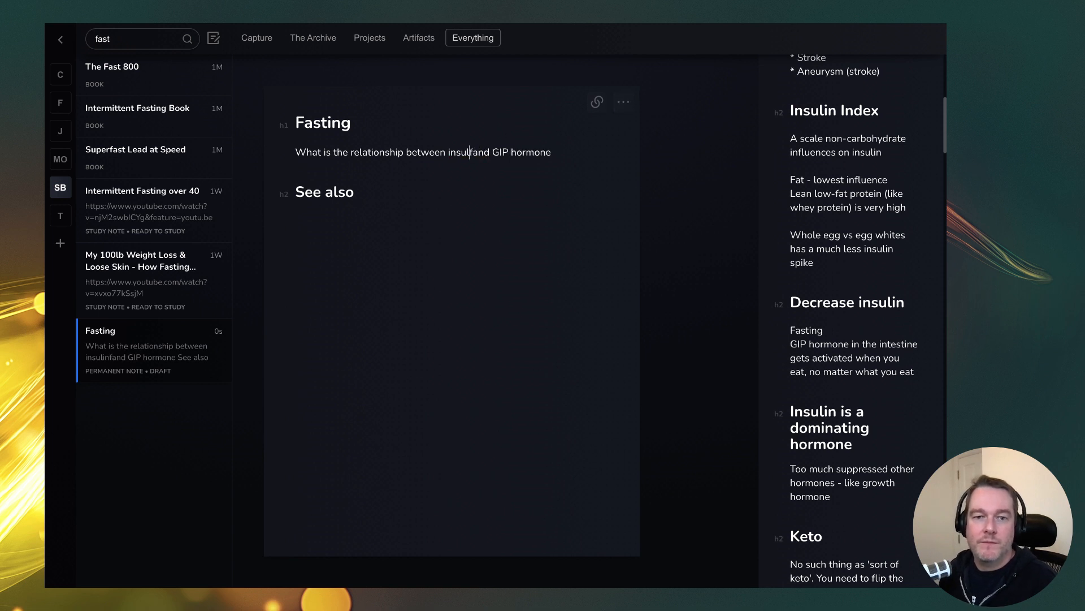
{"action": "key", "text": "BackSpace"}
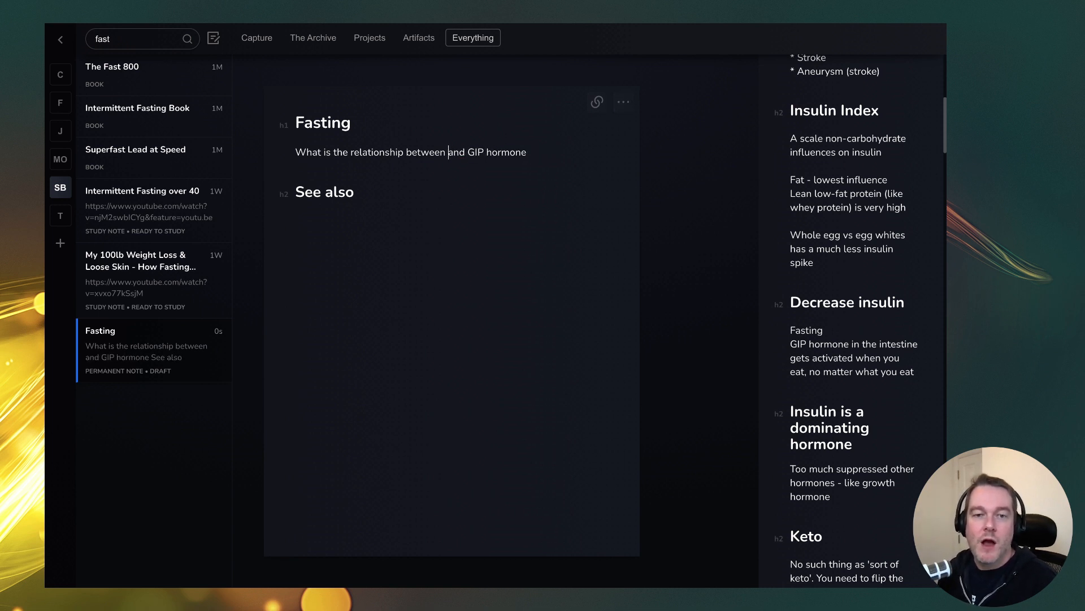
Step: Add "[[GIP Hormone]]" as the first numbered entry under "See also" in the Fasting note
{"action": "type", "text": "[["}
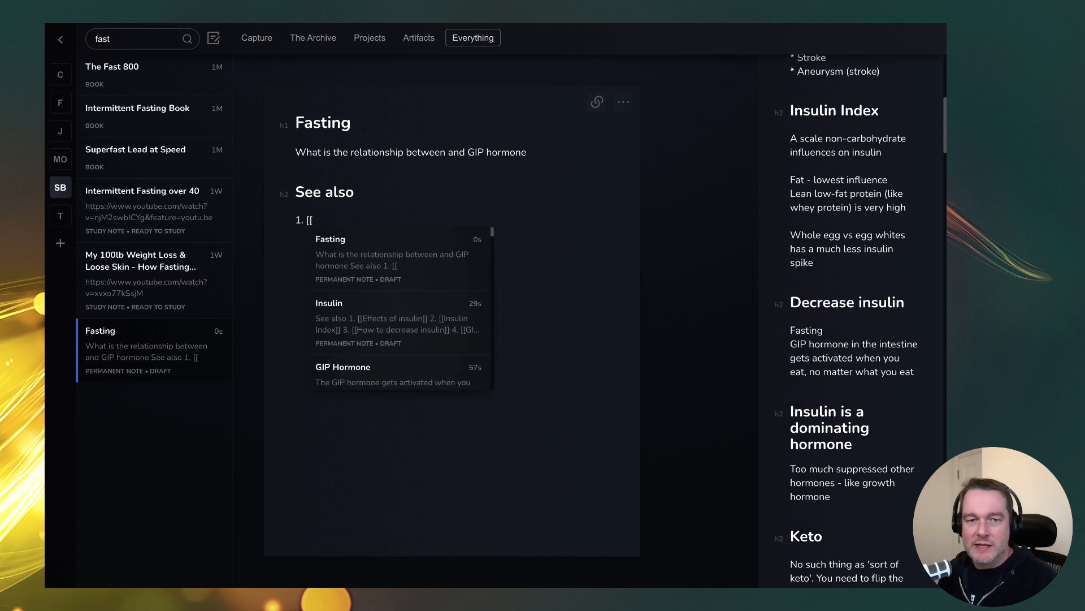
{"action": "type", "text": "GIP H"}
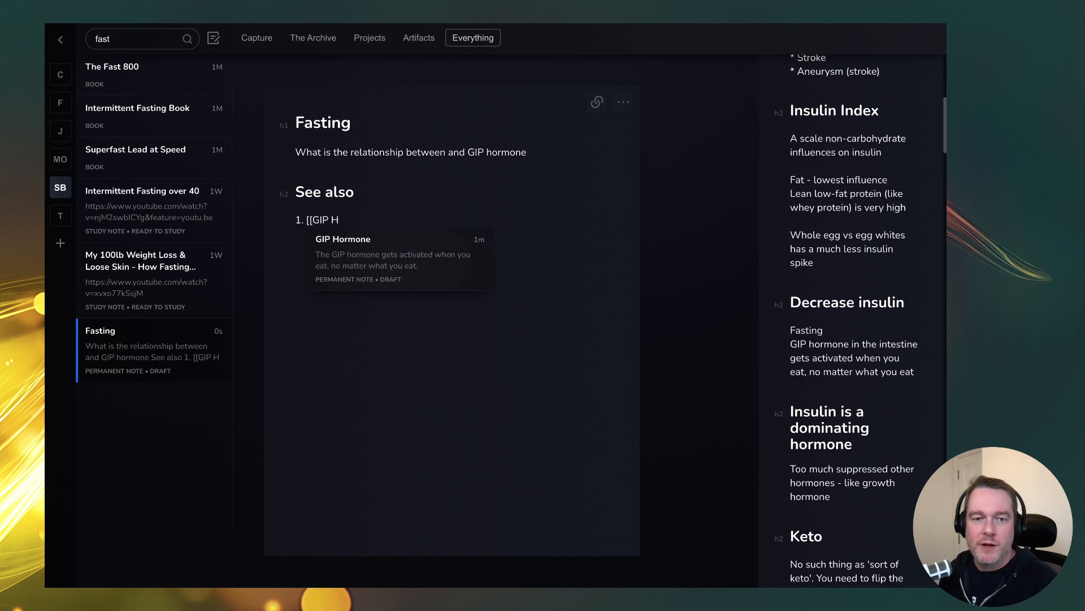
{"action": "key", "text": "Return"}
Step: Replace the question in the Fasting note with "By fasting you don't activate the GIP hormone."
{"action": "left_click_drag", "start_coordinate": [561, 148], "coordinate": [296, 147]}
{"action": "type", "text": "By fasting "}
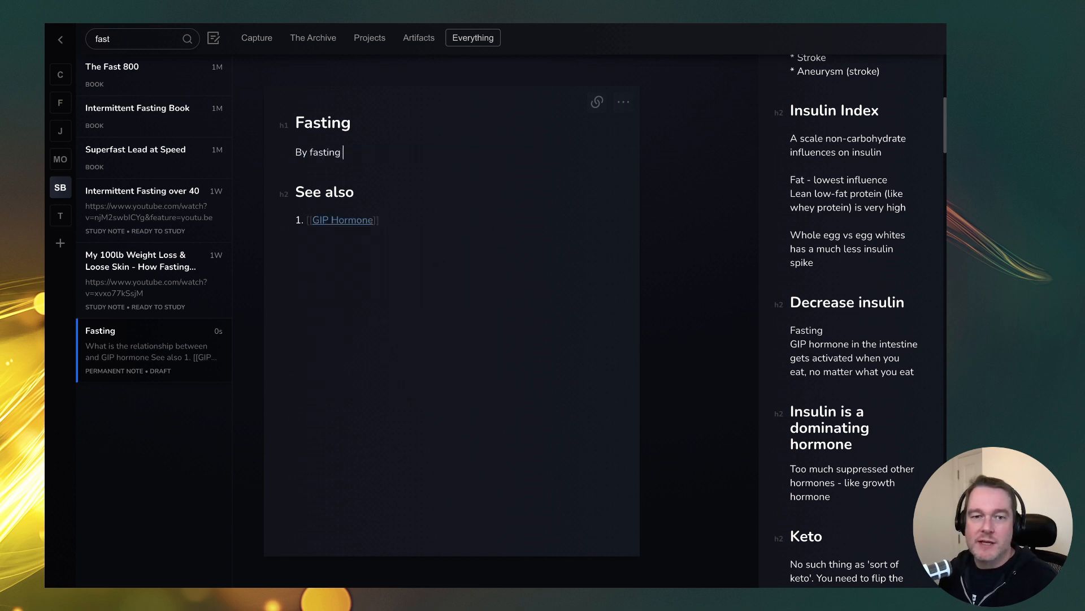
{"action": "type", "text": "you don't "}
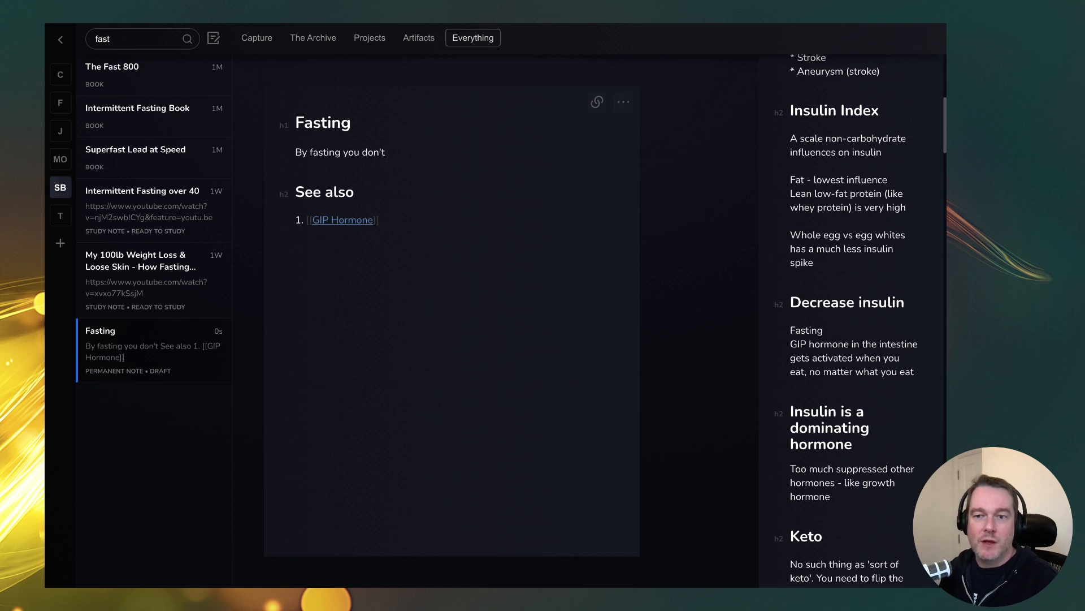
{"action": "type", "text": "actia"}
{"action": "key", "text": "BackSpace"}
{"action": "key", "text": "BackSpace"}
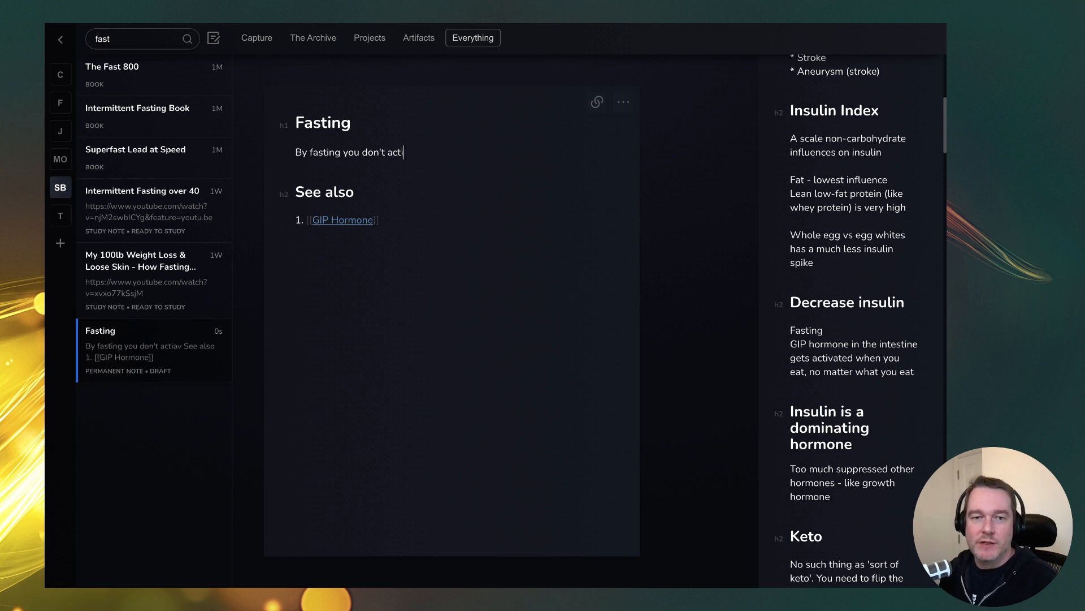
{"action": "type", "text": "ivate the"}
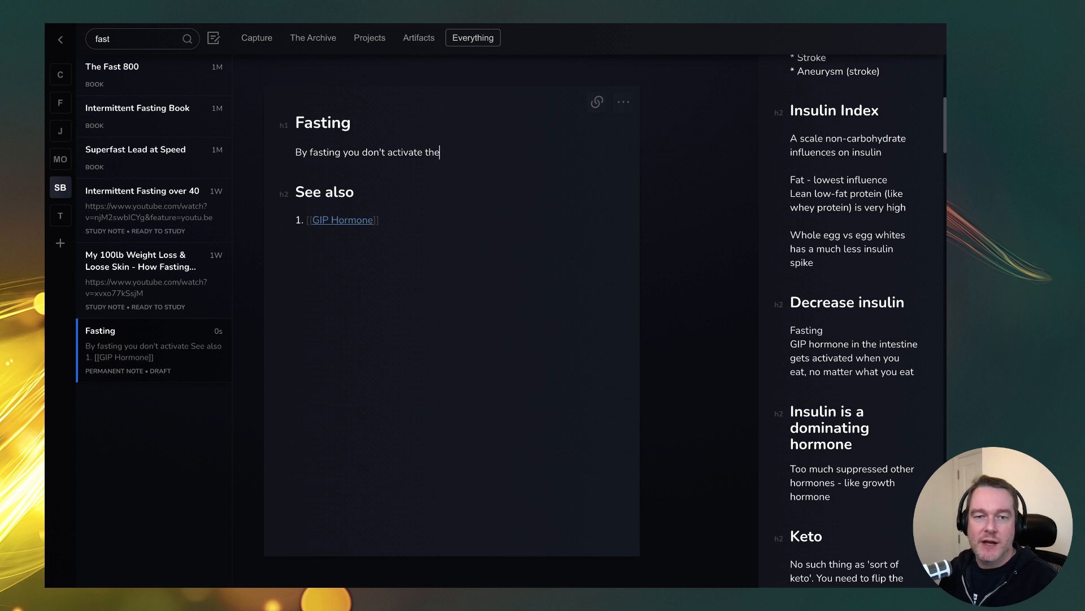
{"action": "type", "text": " GIP hormone."}
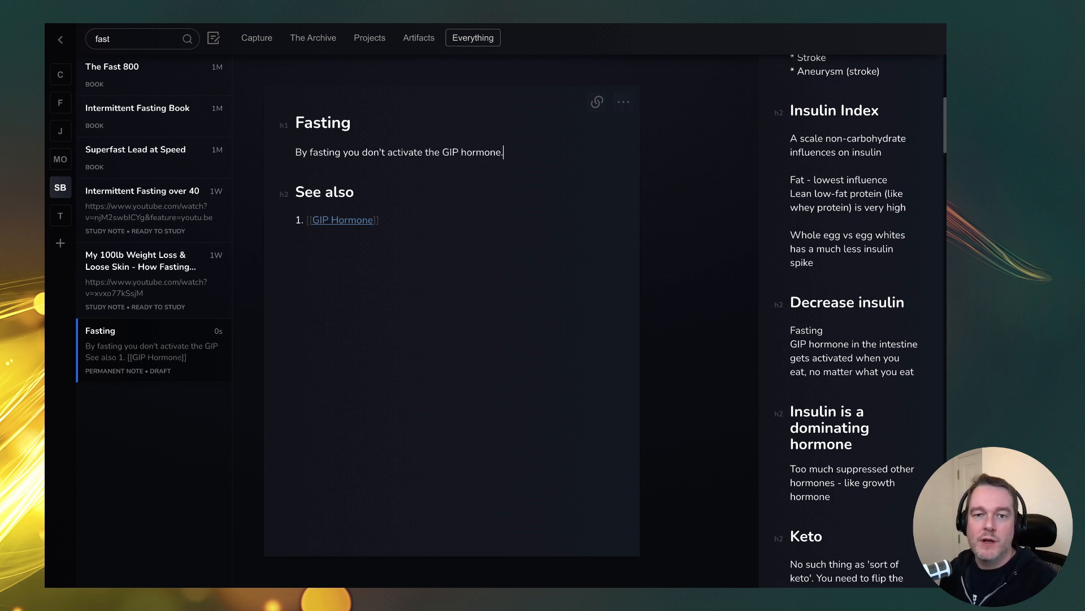
Step: Extend the fasting sentence with "because you are on a time limited eating schedule."
{"action": "key", "text": "BackSpace"}
{"action": "type", "text": " because"}
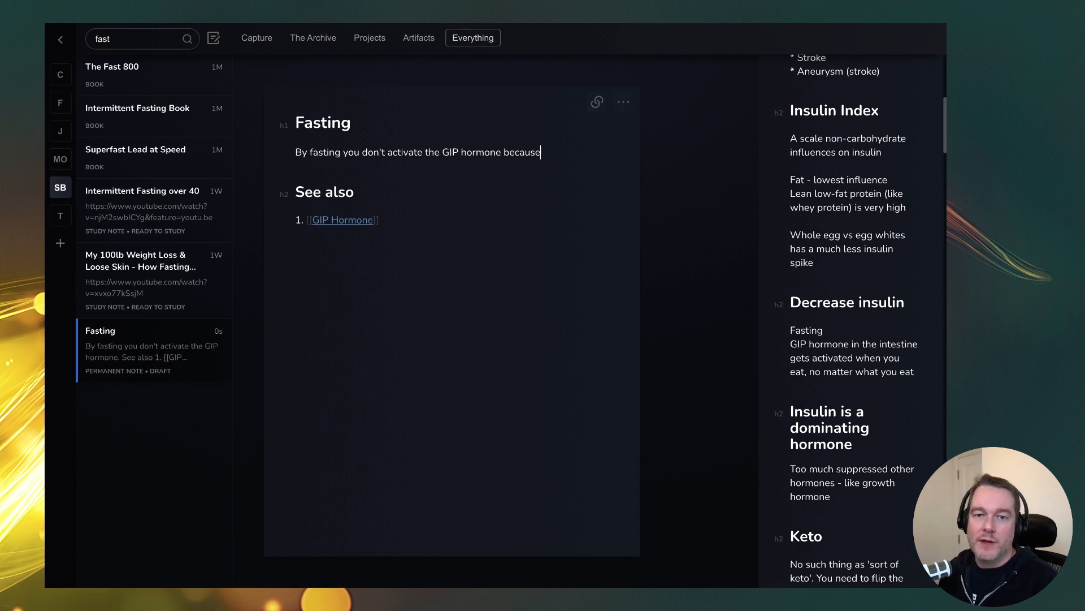
{"action": "type", "text": " you are on a time limited"}
{"action": "key", "text": "BackSpace"}
{"action": "key", "text": "BackSpace"}
{"action": "key", "text": "BackSpace"}
{"action": "key", "text": "BackSpace"}
{"action": "key", "text": "BackSpace"}
{"action": "key", "text": "BackSpace"}
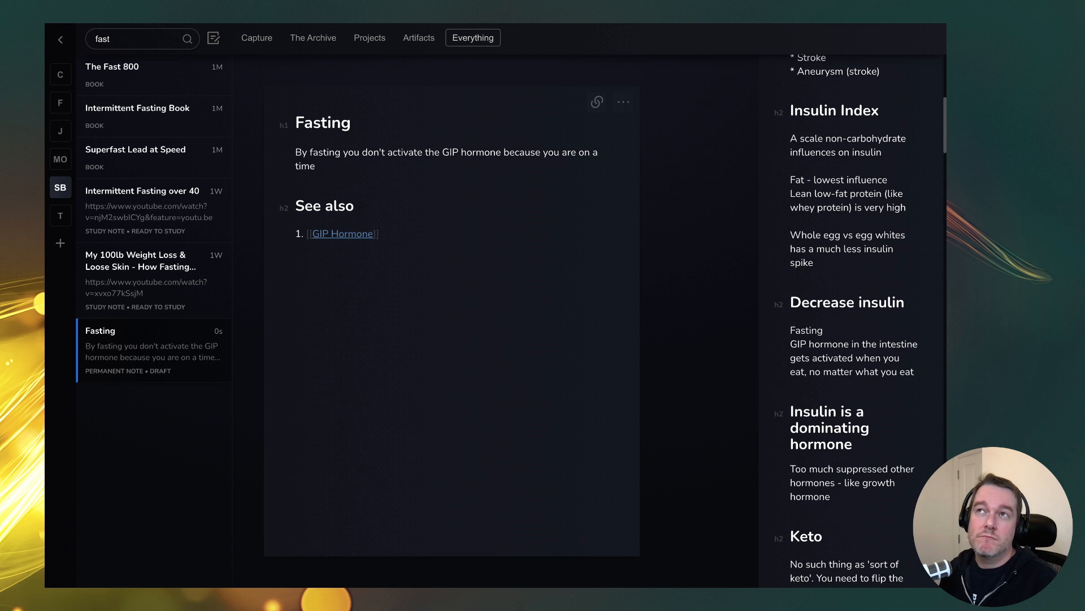
{"action": "type", "text": "limited "}
{"action": "type", "text": "eas"}
{"action": "type", "text": "ing schedule."}
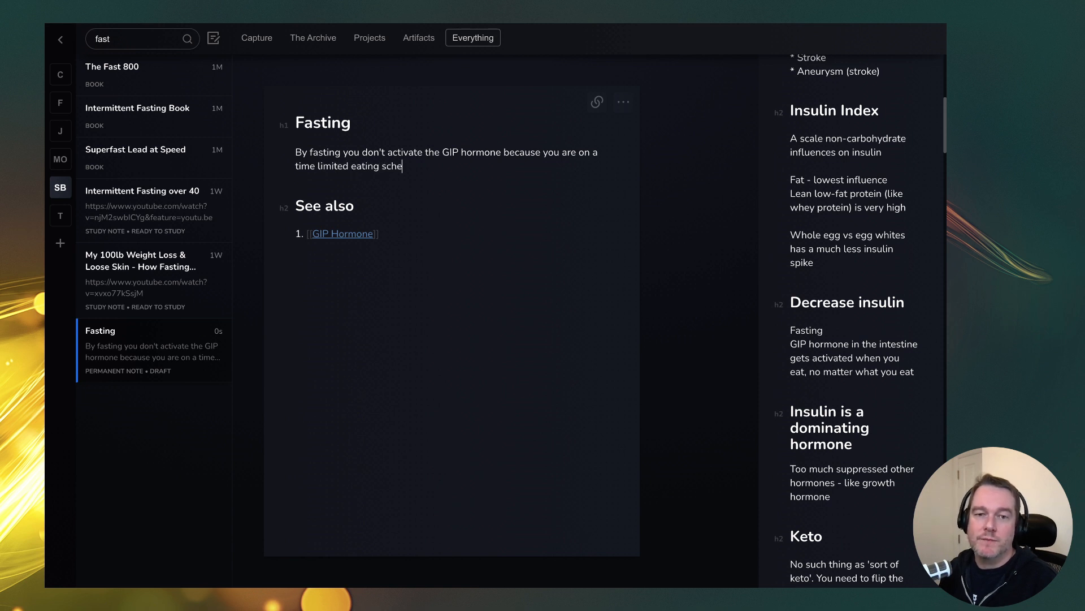
Step: Change the opening word of the fasting sentence to "When"
{"action": "left_click", "coordinate": [458, 152]}
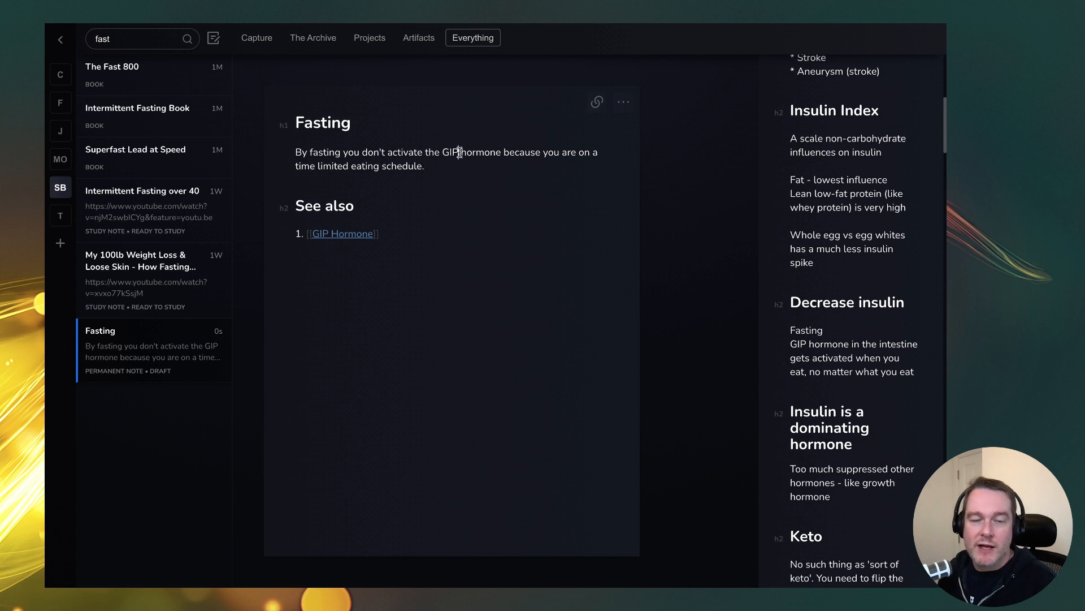
{"action": "triple_click", "coordinate": [300, 154]}
{"action": "left_click", "coordinate": [303, 152]}
{"action": "key", "text": "BackSpace"}
{"action": "key", "text": "Delete"}
{"action": "type", "text": "When"}
{"action": "left_click", "coordinate": [474, 161]}
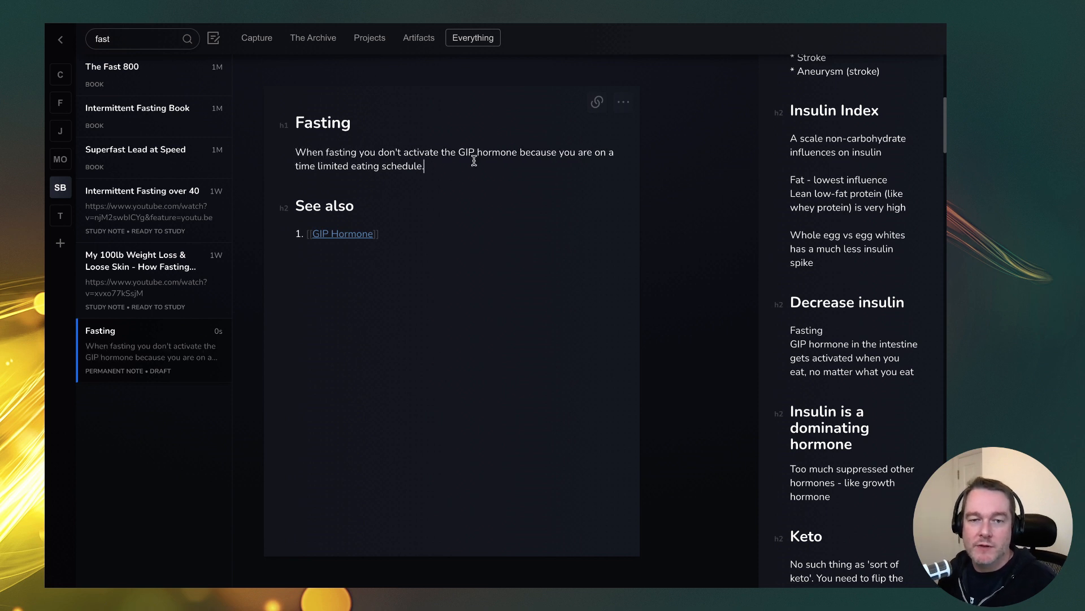
Step: Go back from the Fasting note to the How to decrease insulin note that links to it
{"action": "left_click", "coordinate": [474, 202]}
{"action": "left_click", "coordinate": [597, 103]}
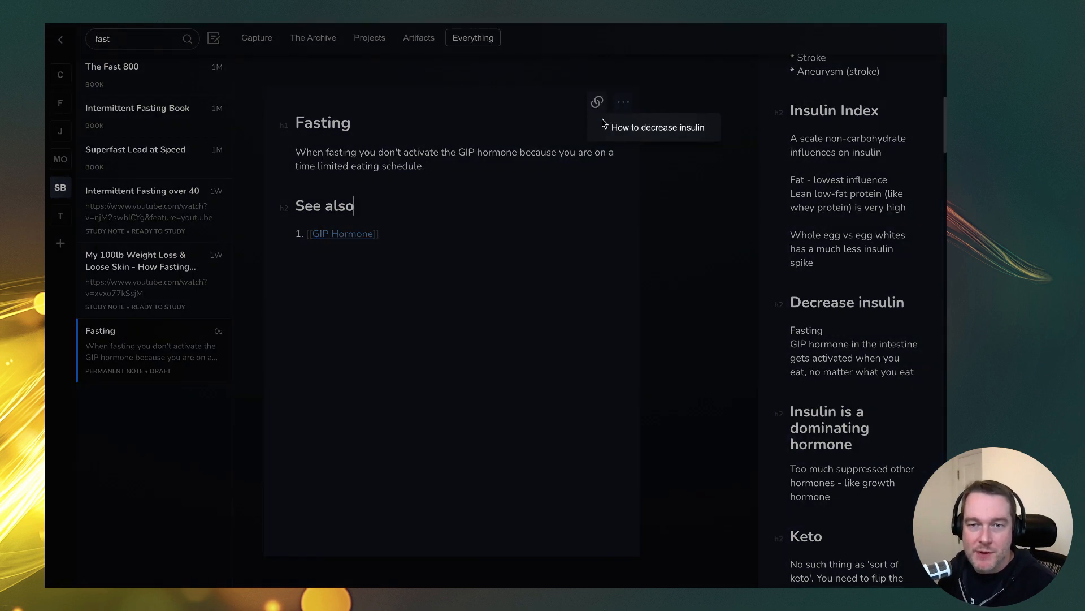
{"action": "left_click", "coordinate": [634, 130]}
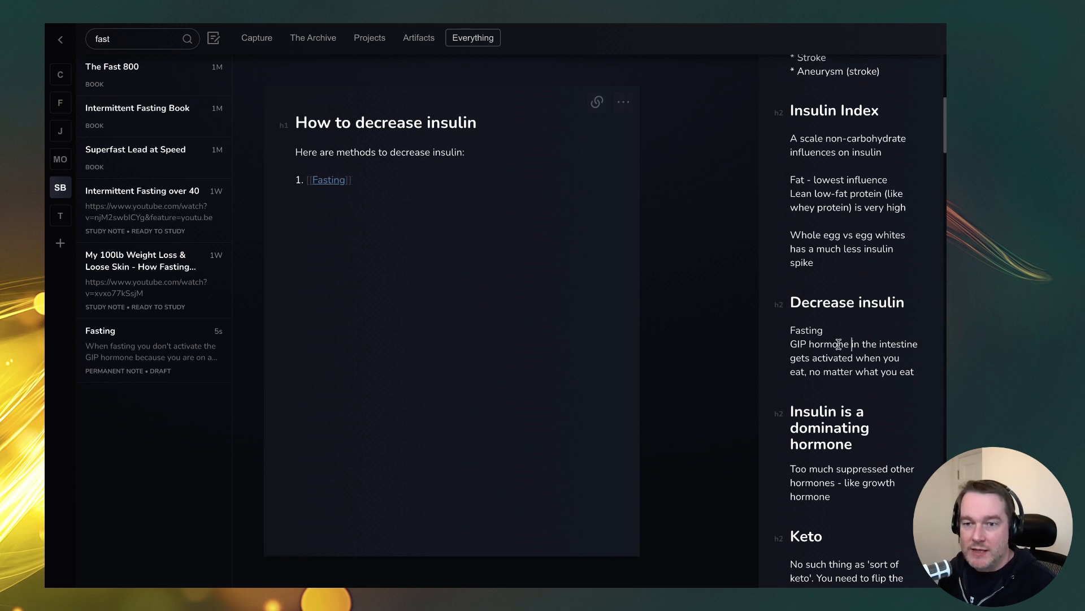
Step: Review the study note's "Decrease insulin" and "Insulin is a dominating hormone" sections for points not yet covered
{"action": "scroll", "coordinate": [809, 361], "scroll_direction": "down", "scroll_amount": 2}
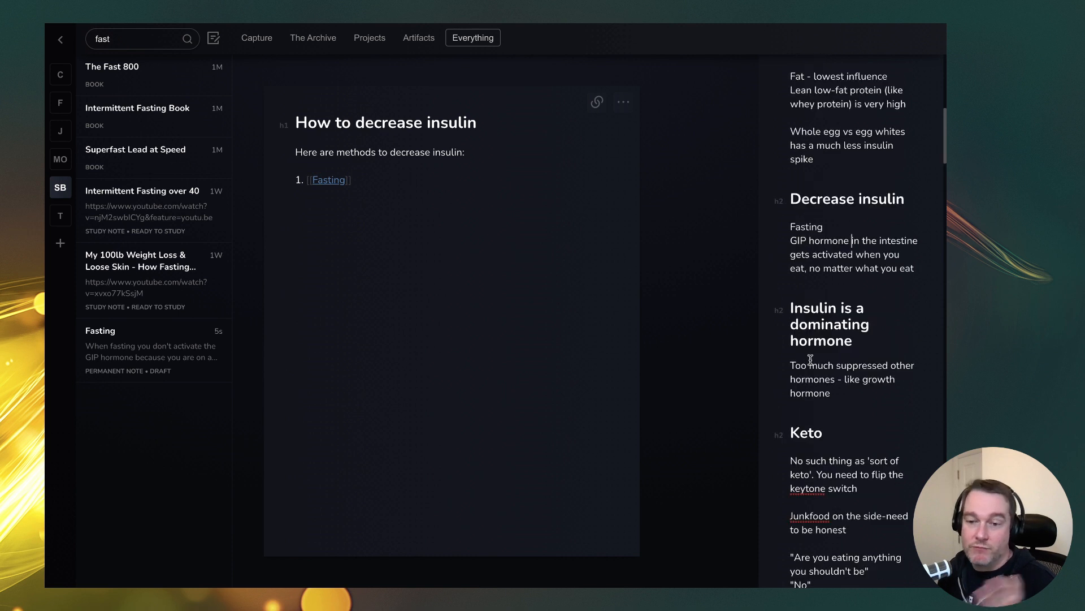
{"action": "left_click", "coordinate": [378, 176]}
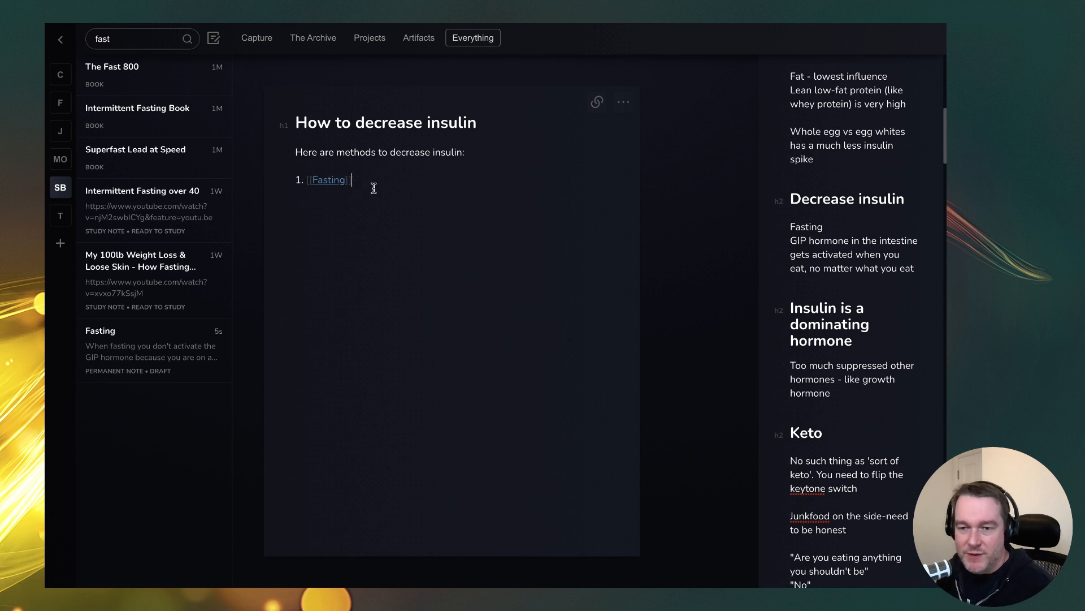
{"action": "left_click", "coordinate": [902, 254]}
{"action": "scroll", "coordinate": [903, 254], "scroll_direction": "up", "scroll_amount": 3}
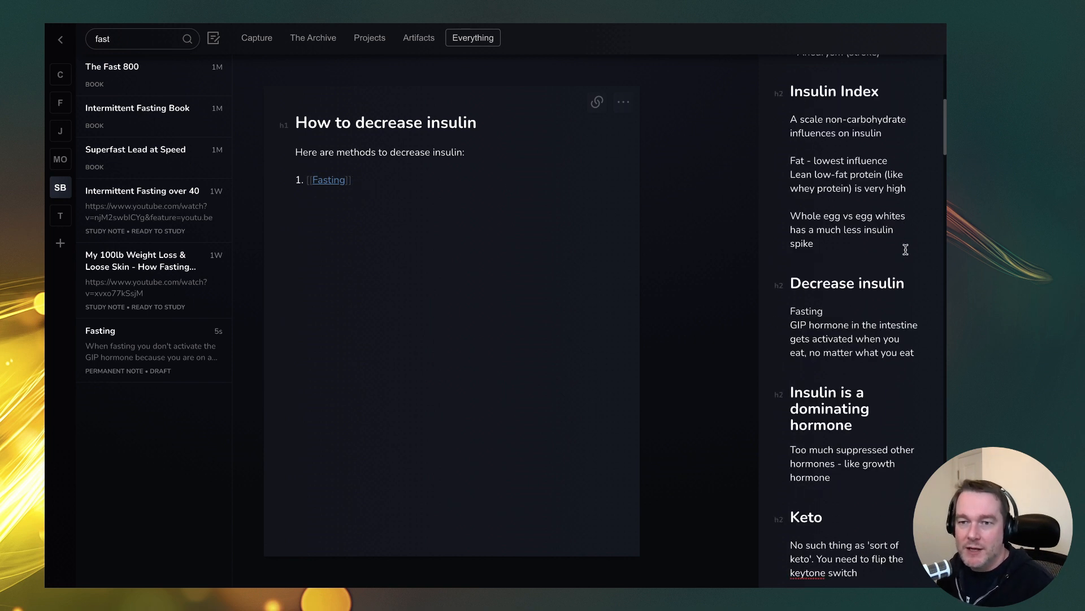
{"action": "scroll", "coordinate": [880, 260], "scroll_direction": "down", "scroll_amount": 3}
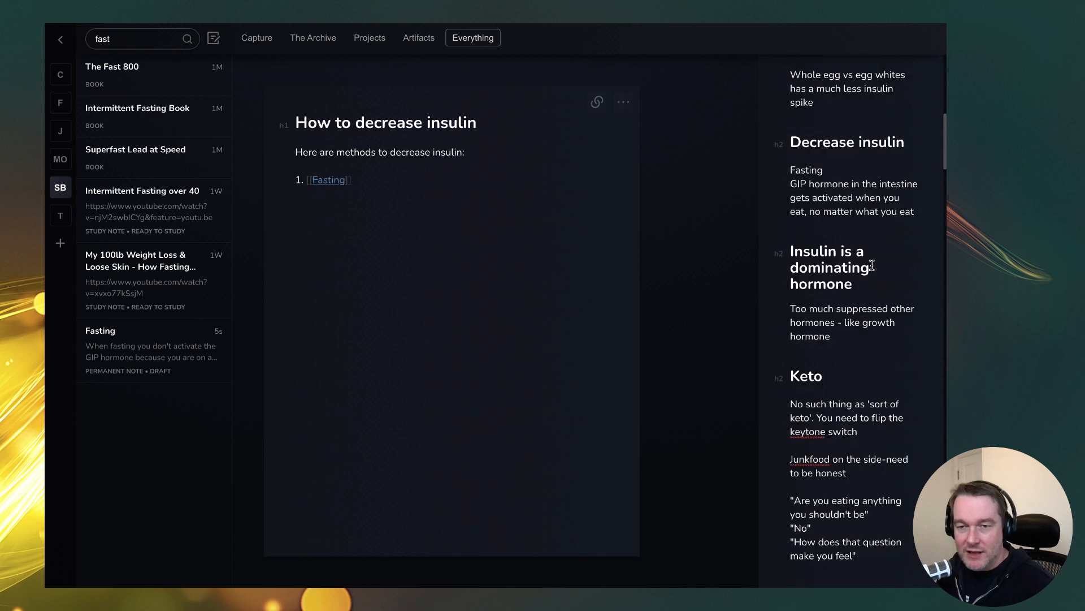
{"action": "left_click", "coordinate": [880, 285]}
{"action": "left_click_drag", "start_coordinate": [802, 241], "coordinate": [854, 272]}
{"action": "left_click", "coordinate": [854, 272]}
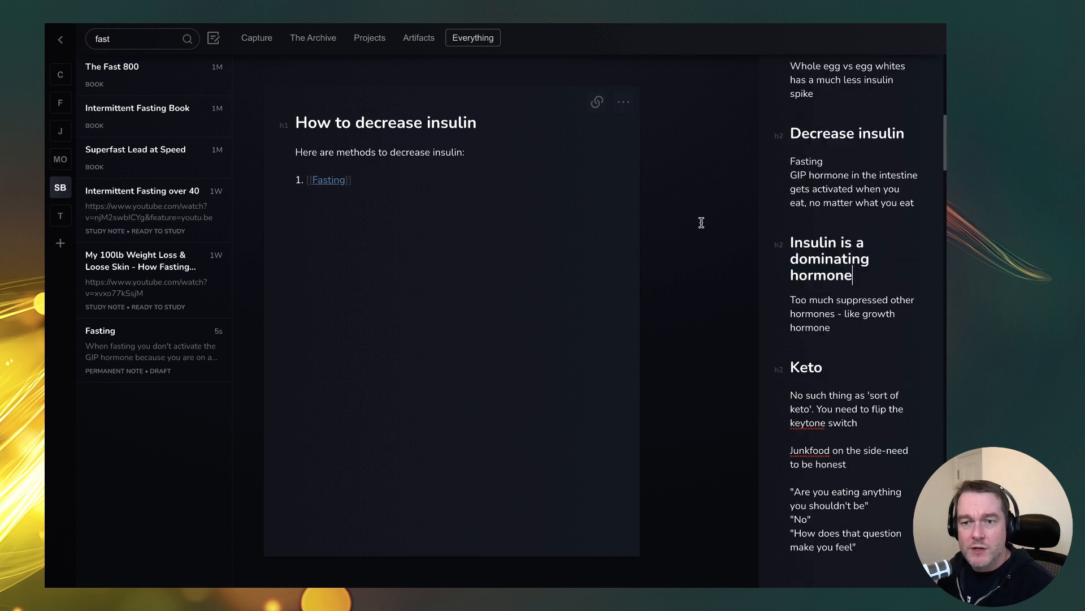
Step: Return to the linked Insulin note and write "Insulin is a dominating hormone." beneath its title
{"action": "left_click", "coordinate": [596, 102]}
{"action": "left_click", "coordinate": [634, 133]}
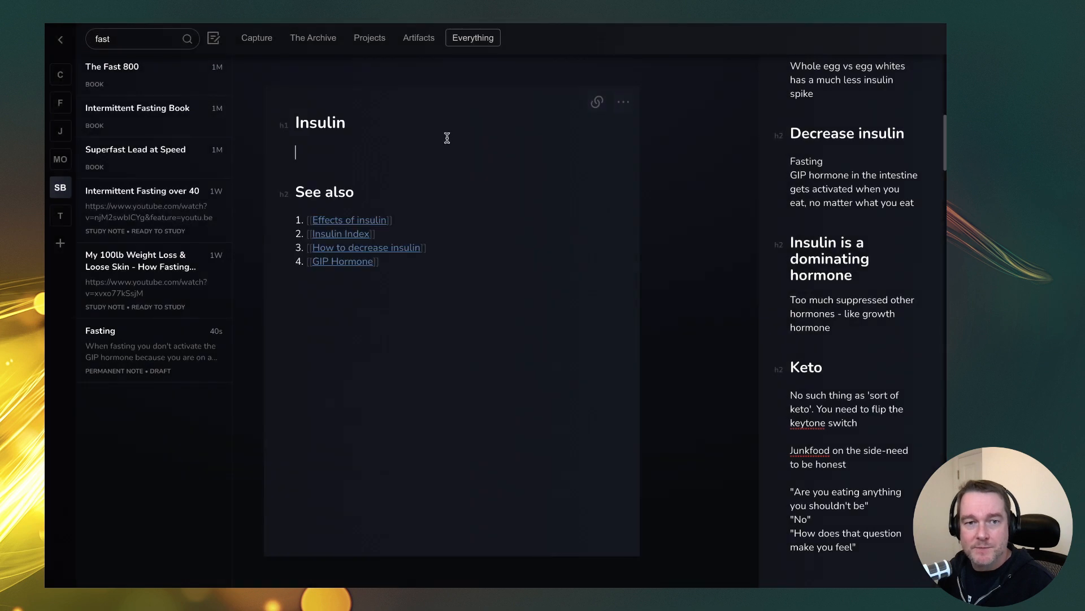
{"action": "type", "text": "Insulin is a dominating hormone."}
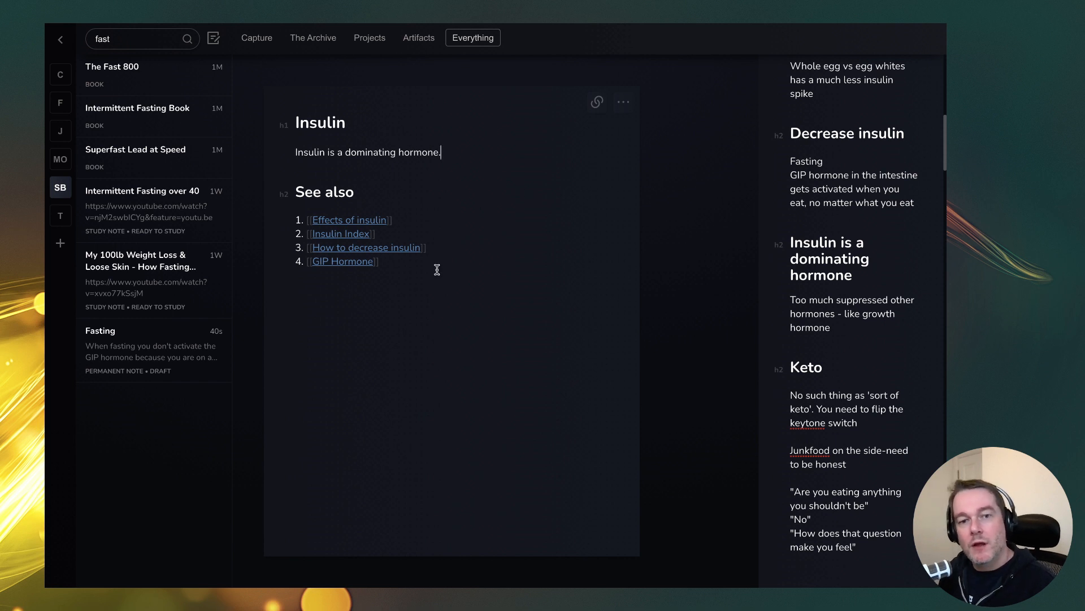
Step: Add a fifth "See also" item to the Insulin note that links to a note named "Hormones"
{"action": "double_click", "coordinate": [410, 150]}
{"action": "left_click", "coordinate": [384, 149]}
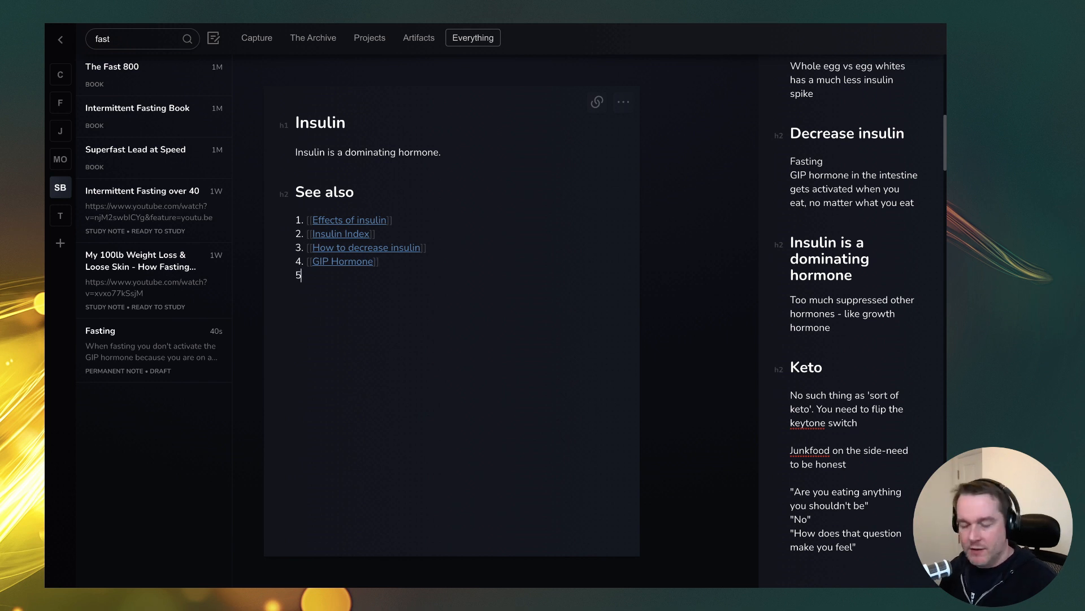
{"action": "type", "text": "[Horoone"}
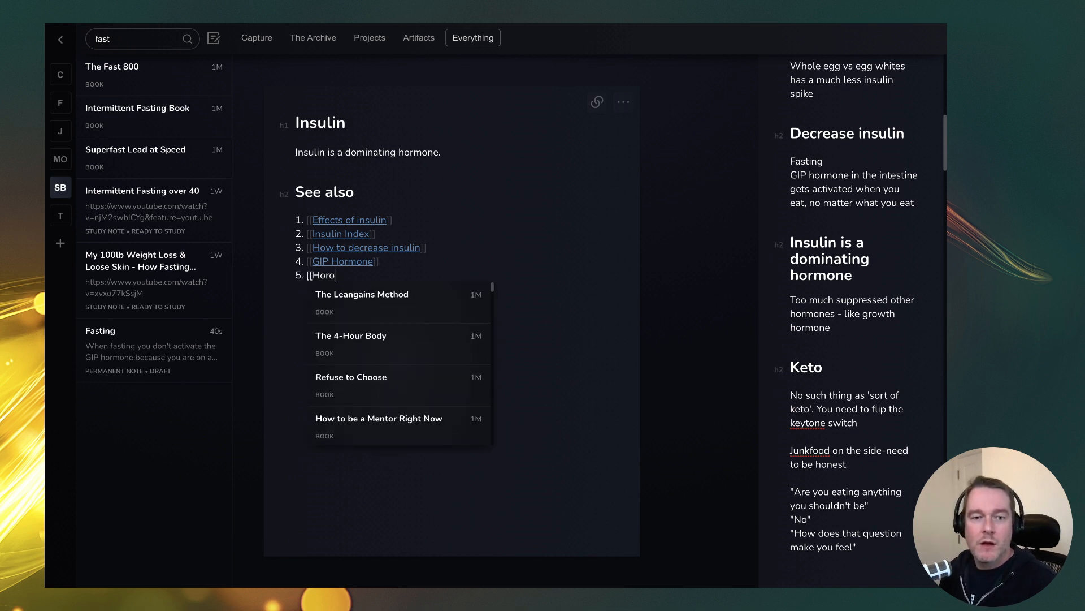
{"action": "key", "text": "BackSpace"}
{"action": "key", "text": "BackSpace"}
{"action": "type", "text": "mones]]"}
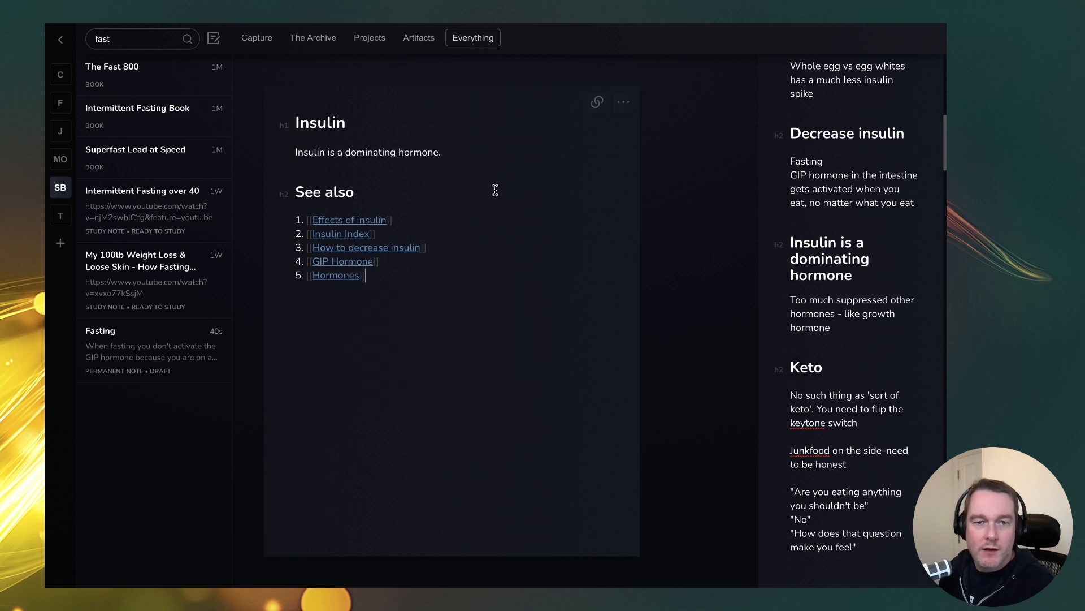
Step: Open the linked Hormones note and start a numbered list with a link to the existing Insulin note
{"action": "left_click", "coordinate": [354, 279]}
{"action": "left_click", "coordinate": [385, 298]}
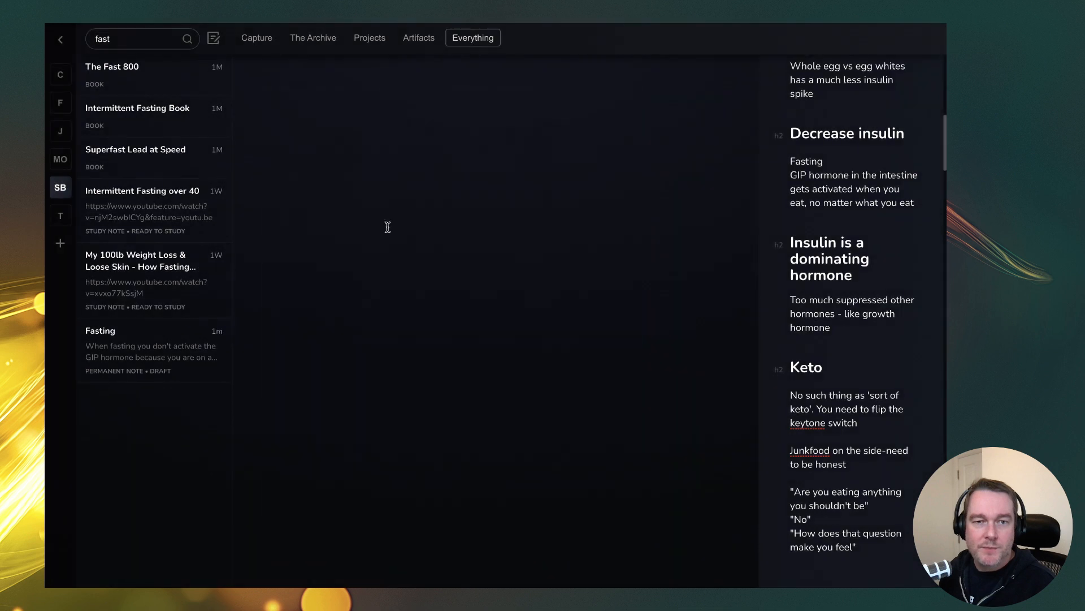
{"action": "type", "text": "1. [[Insulin"}
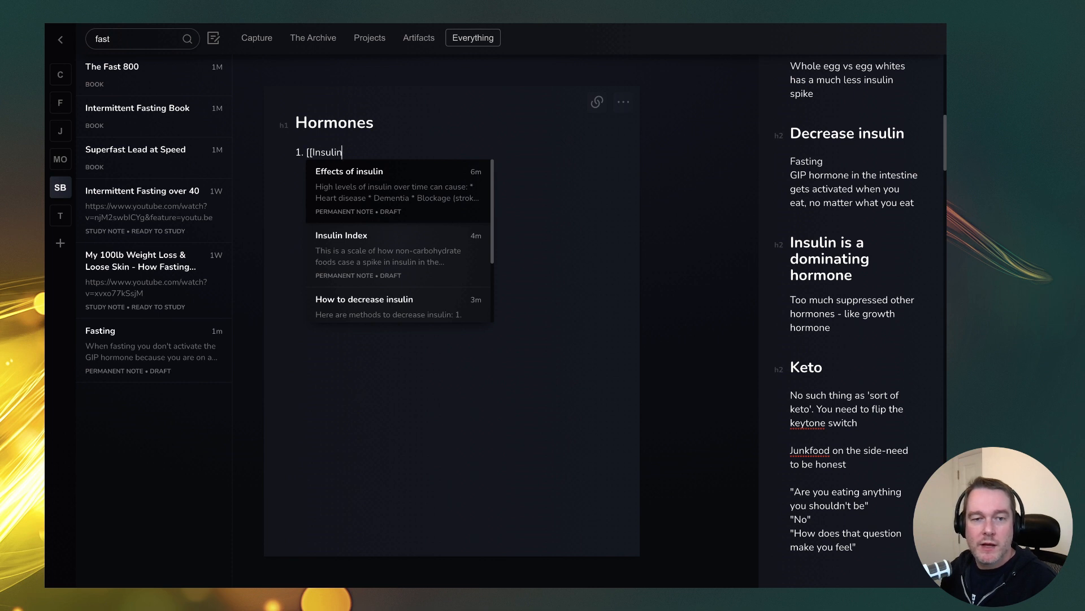
{"action": "type", "text": "i"}
{"action": "key", "text": "BackSpace"}
{"action": "key", "text": "BackSpace"}
{"action": "key", "text": "BackSpace"}
{"action": "key", "text": "BackSpace"}
{"action": "type", "text": "sulin"}
{"action": "scroll", "coordinate": [429, 306], "scroll_direction": "down", "scroll_amount": 2}
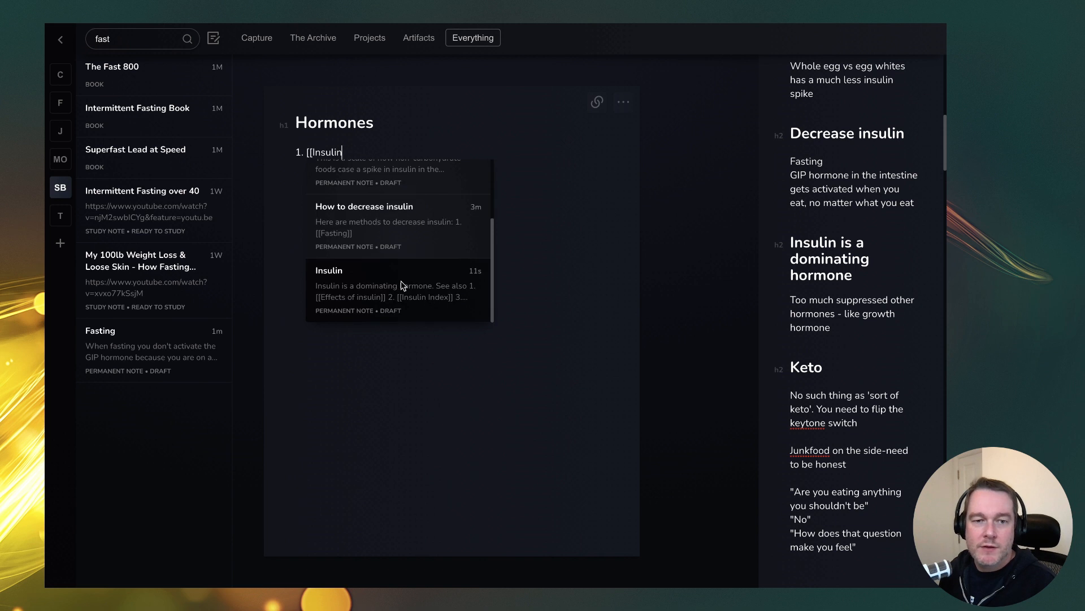
{"action": "left_click", "coordinate": [398, 283]}
Step: Follow the link to the Insulin note and append "This means that it can switch off other hormones, like the growth hormone."
{"action": "left_click", "coordinate": [333, 157]}
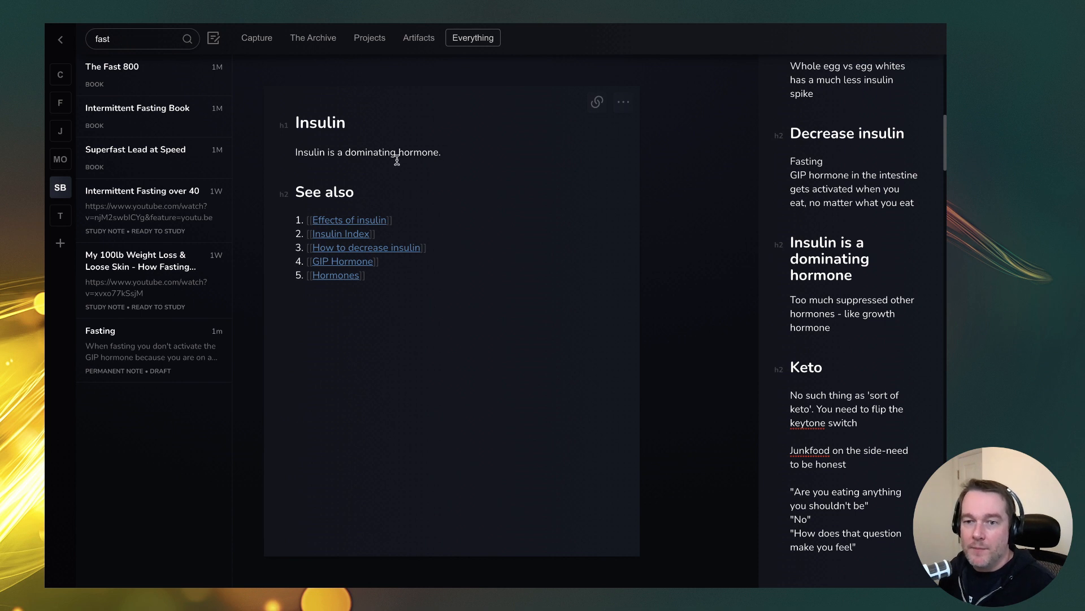
{"action": "type", "text": "This means that it"}
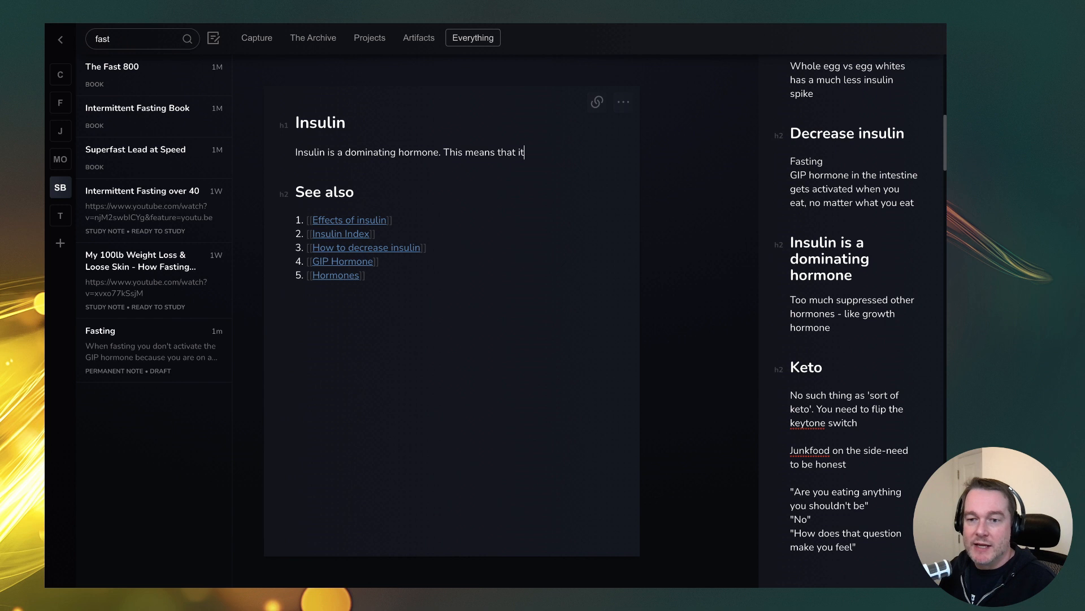
{"action": "type", "text": " can switch off "}
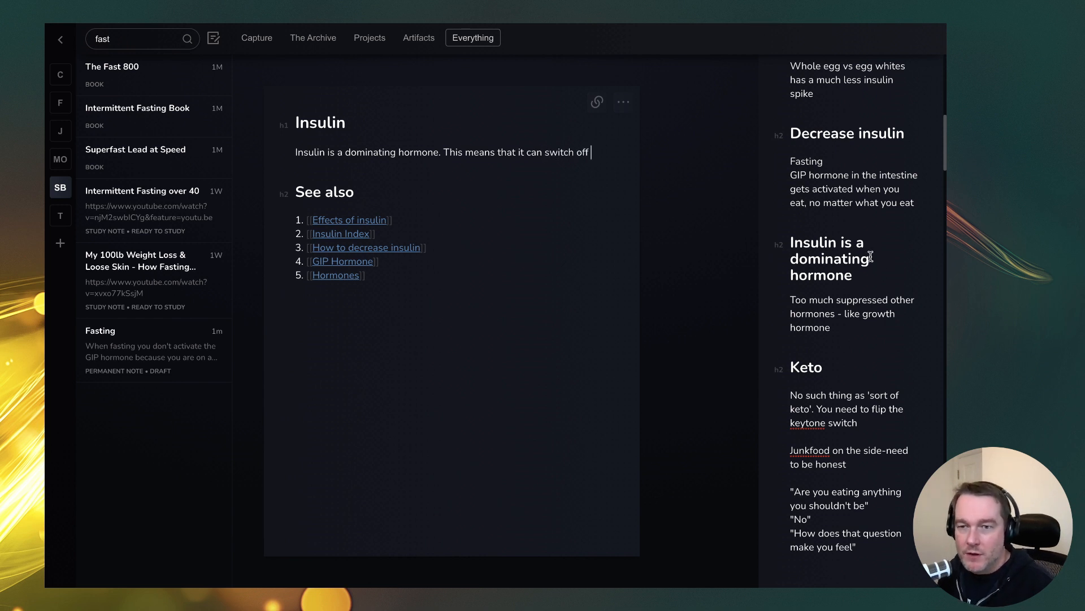
{"action": "type", "text": "other hormones, like gr"}
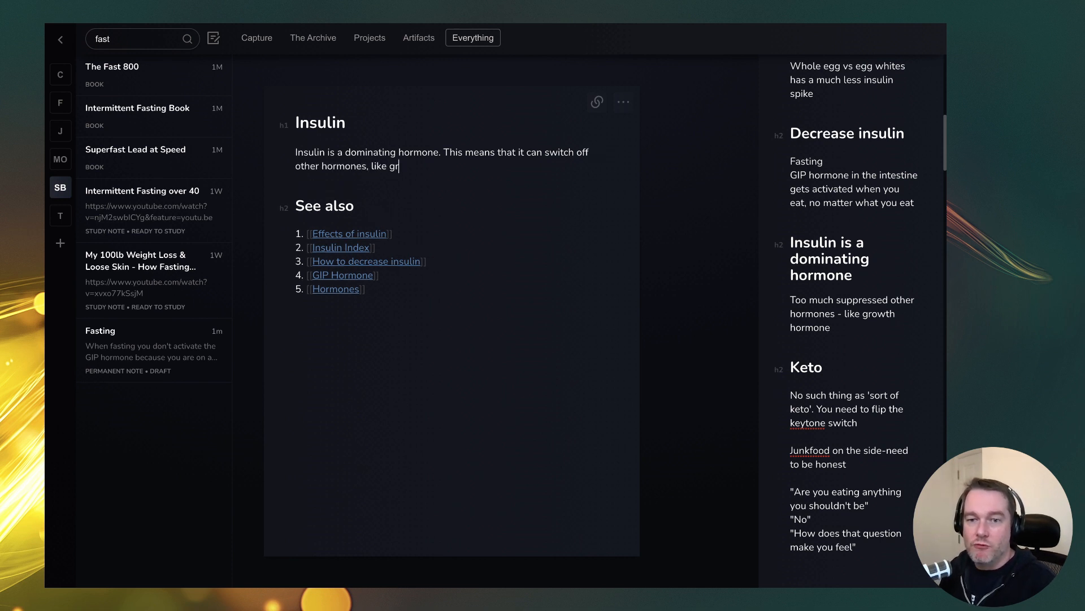
{"action": "key", "text": "BackSpace"}
{"action": "type", "text": "the g"}
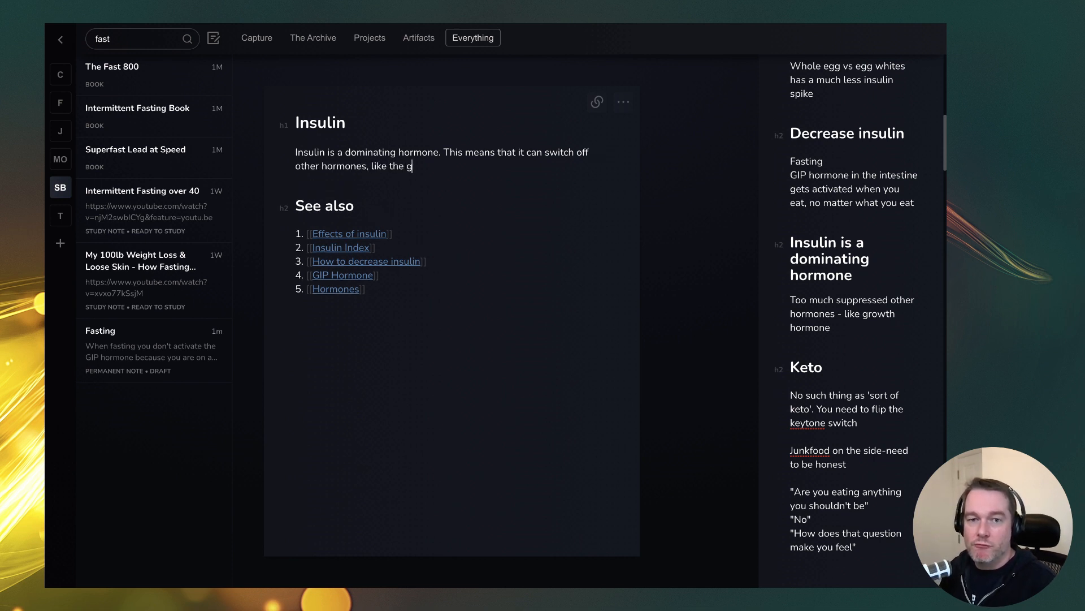
{"action": "type", "text": "rowth hormone."}
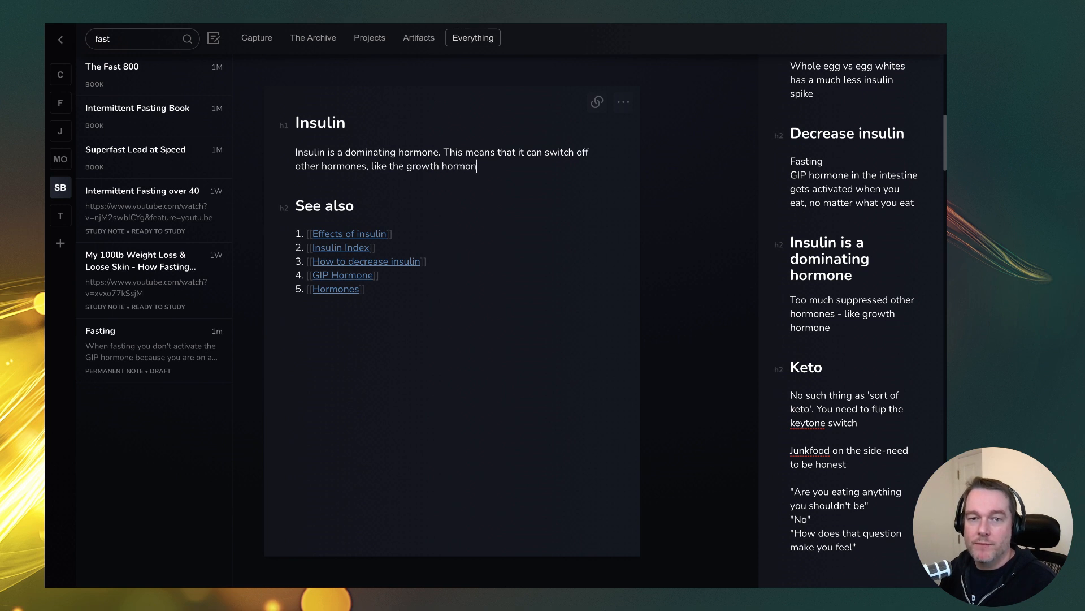
{"action": "key", "text": "Down"}
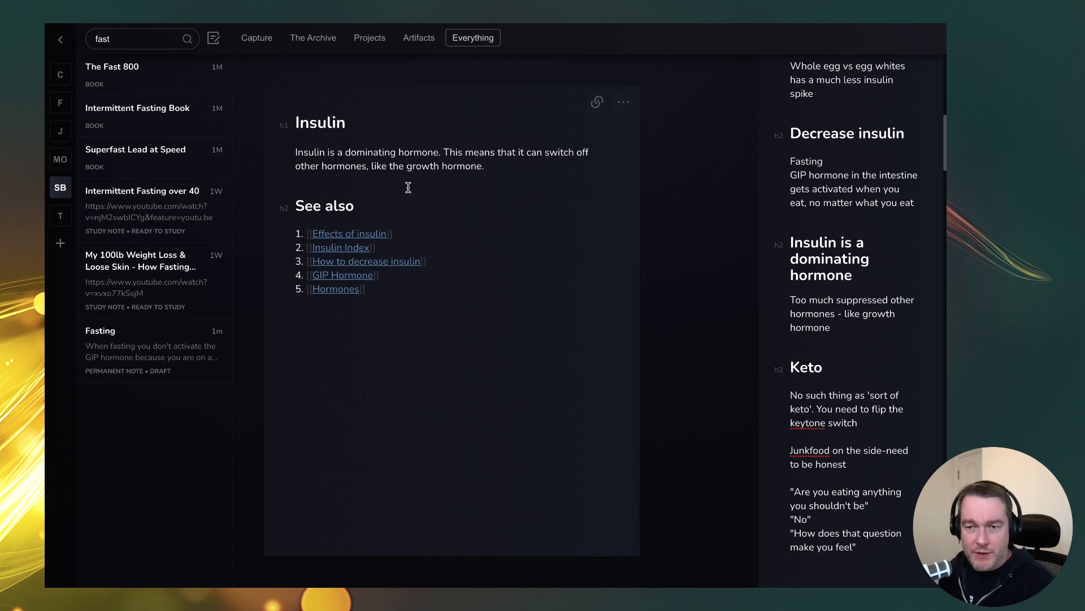
{"action": "left_click_drag", "start_coordinate": [548, 167], "coordinate": [441, 165]}
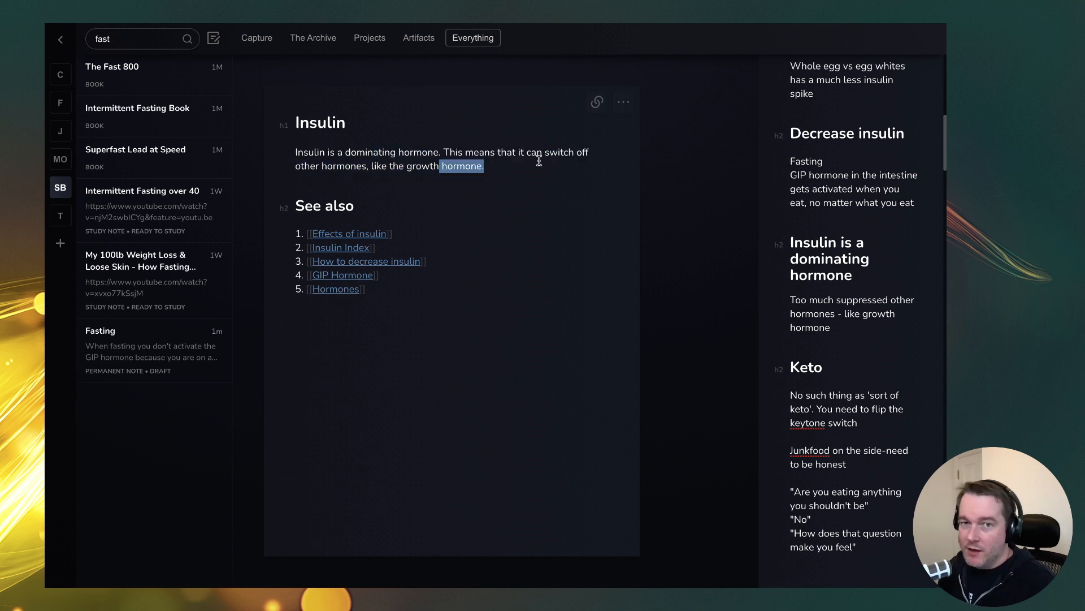
{"action": "left_click", "coordinate": [539, 161]}
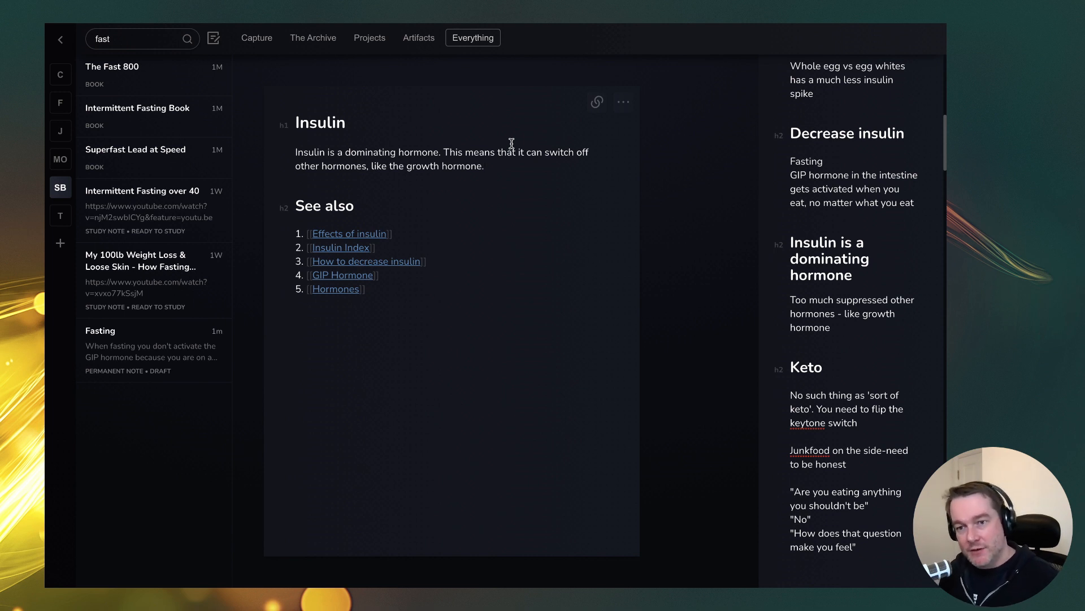
Step: Review the study note from its insulin sections through the "Keto" section for the next points to process
{"action": "scroll", "coordinate": [863, 362], "scroll_direction": "down", "scroll_amount": 4}
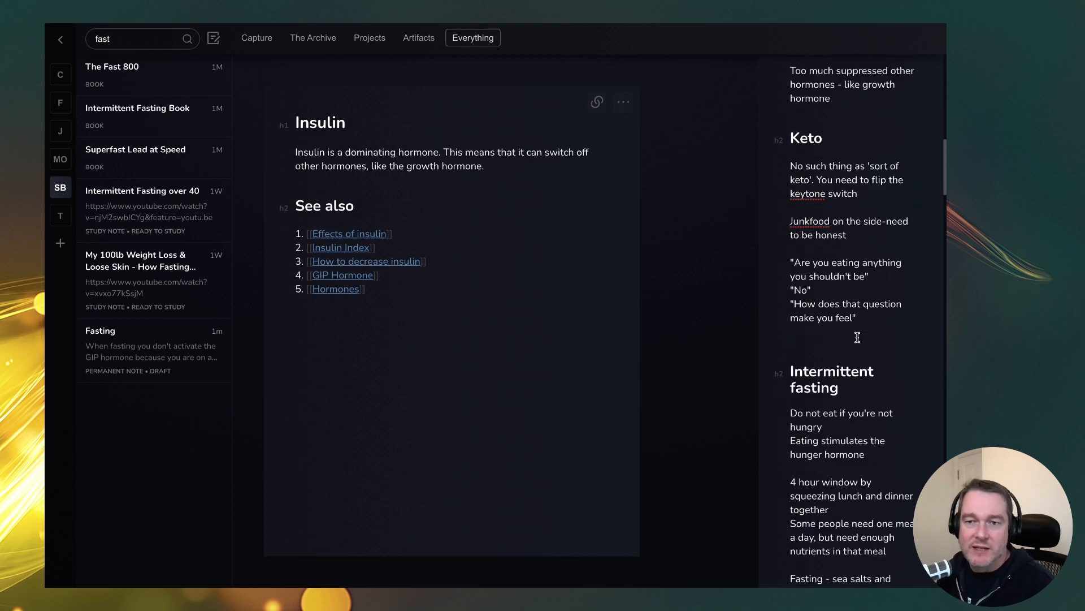
{"action": "left_click", "coordinate": [857, 137]}
{"action": "scroll", "coordinate": [815, 138], "scroll_direction": "up", "scroll_amount": 4}
{"action": "scroll", "coordinate": [826, 181], "scroll_direction": "down", "scroll_amount": 2}
{"action": "scroll", "coordinate": [825, 212], "scroll_direction": "up", "scroll_amount": 7}
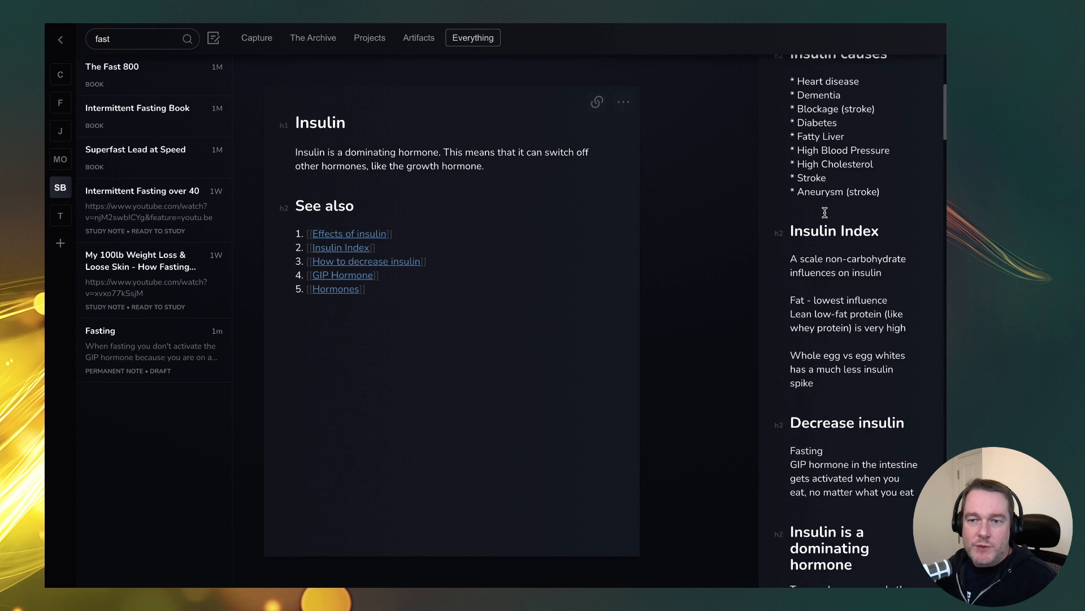
{"action": "scroll", "coordinate": [845, 371], "scroll_direction": "down", "scroll_amount": 5}
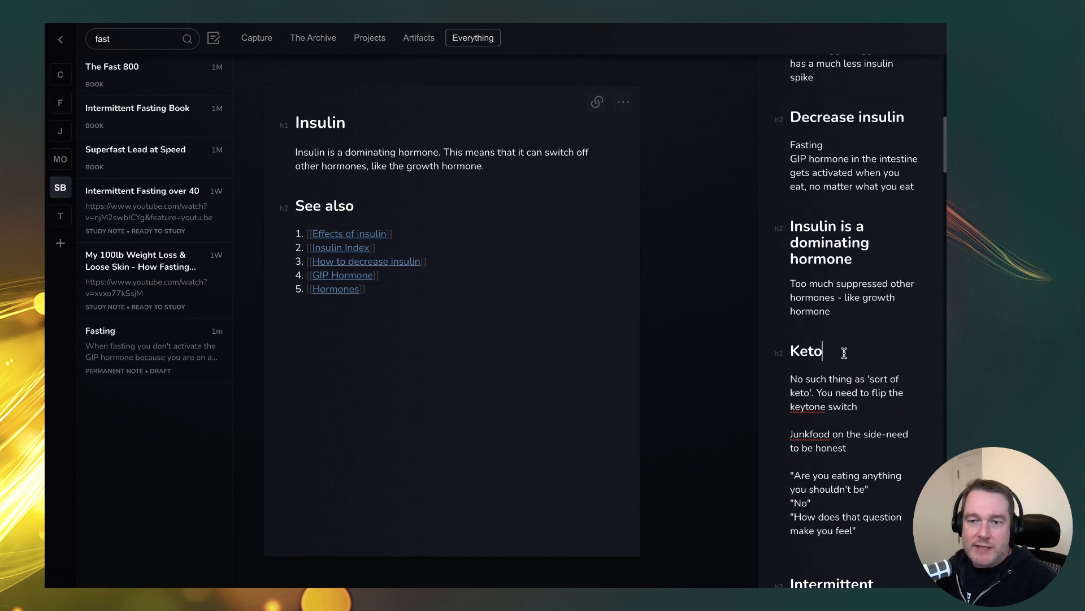
{"action": "scroll", "coordinate": [845, 352], "scroll_direction": "down", "scroll_amount": 1}
{"action": "scroll", "coordinate": [823, 305], "scroll_direction": "down", "scroll_amount": 1}
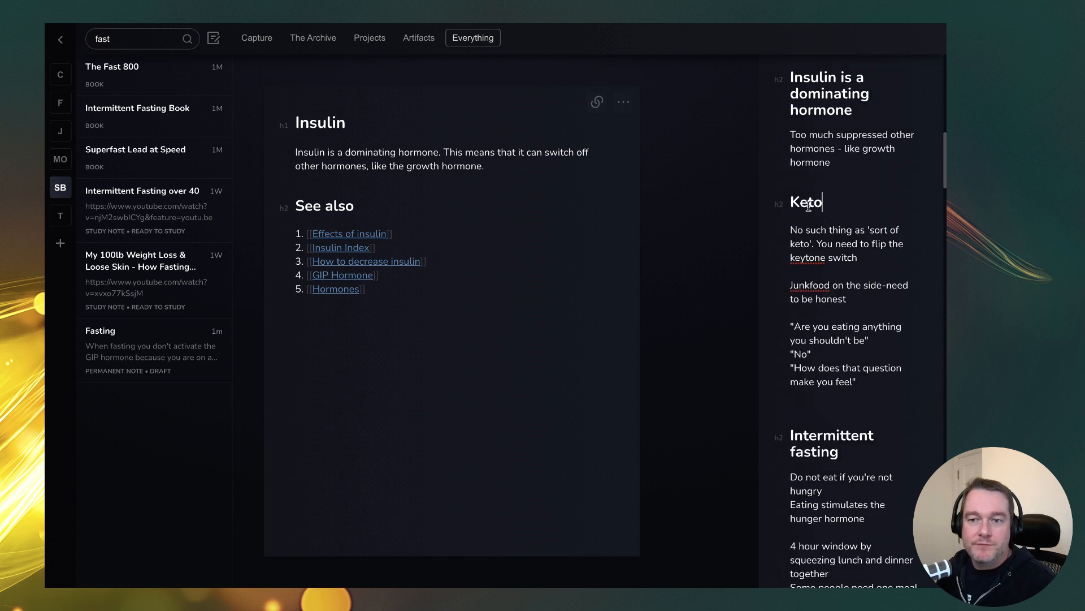
{"action": "left_click_drag", "start_coordinate": [791, 229], "coordinate": [873, 265]}
{"action": "left_click", "coordinate": [469, 225]}
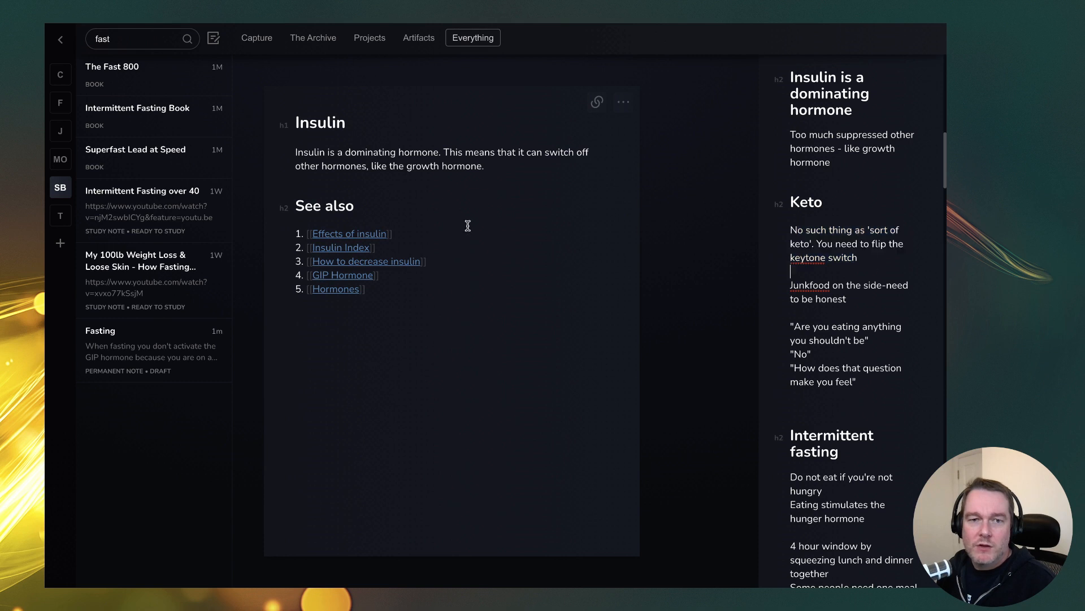
Step: Go to the Ketogenic Diet note that links here and add the second-level heading "Considerations of the ketogenic diet" above "See also"
{"action": "left_click", "coordinate": [593, 113]}
{"action": "left_click", "coordinate": [637, 127]}
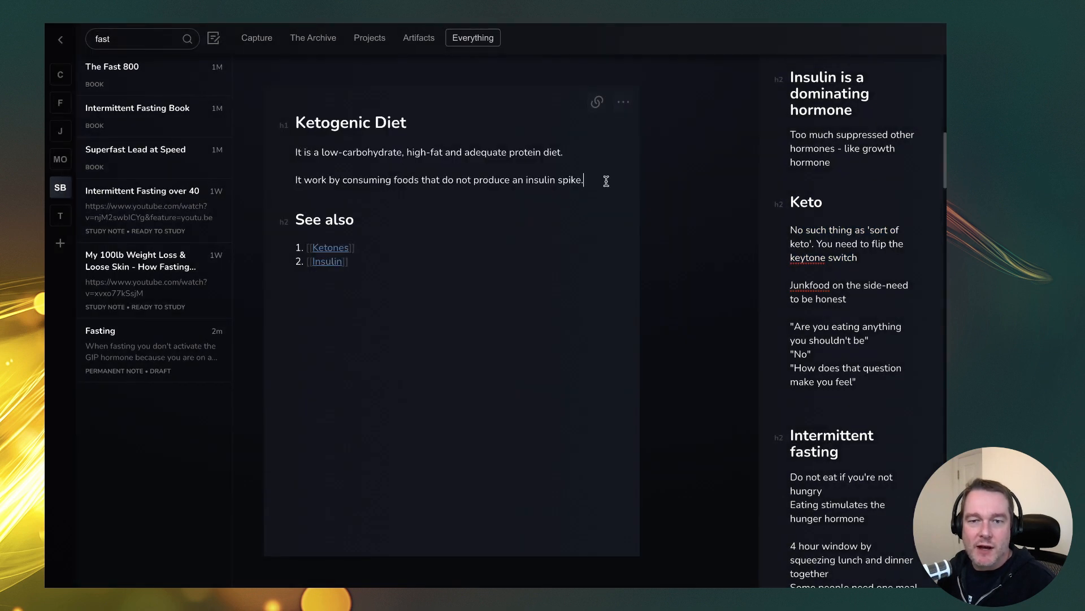
{"action": "key", "text": "Return"}
{"action": "type", "text": "## "}
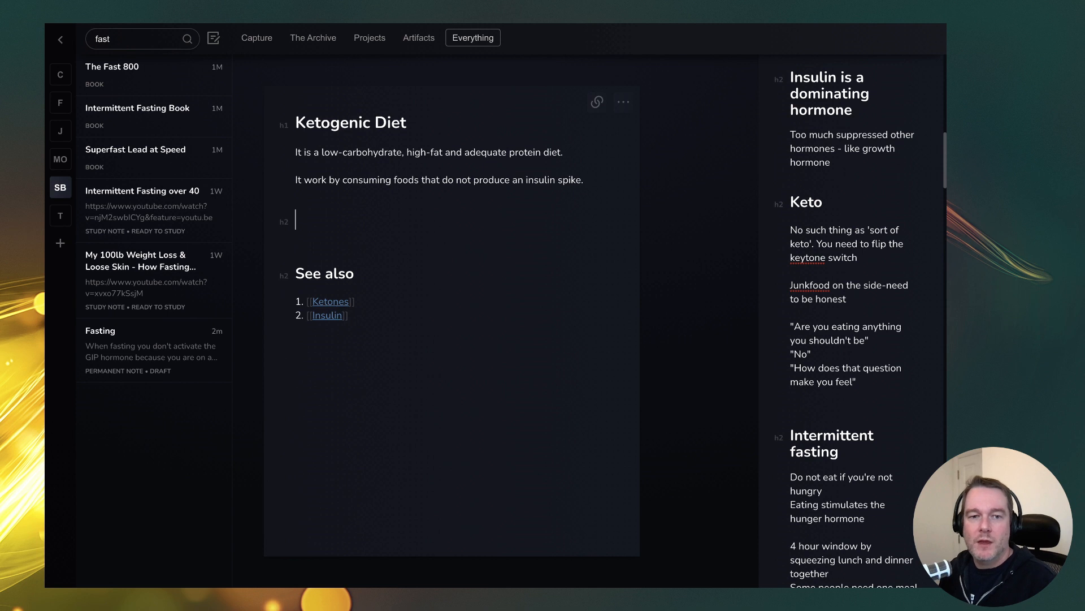
{"action": "type", "text": "Considerations of the key"}
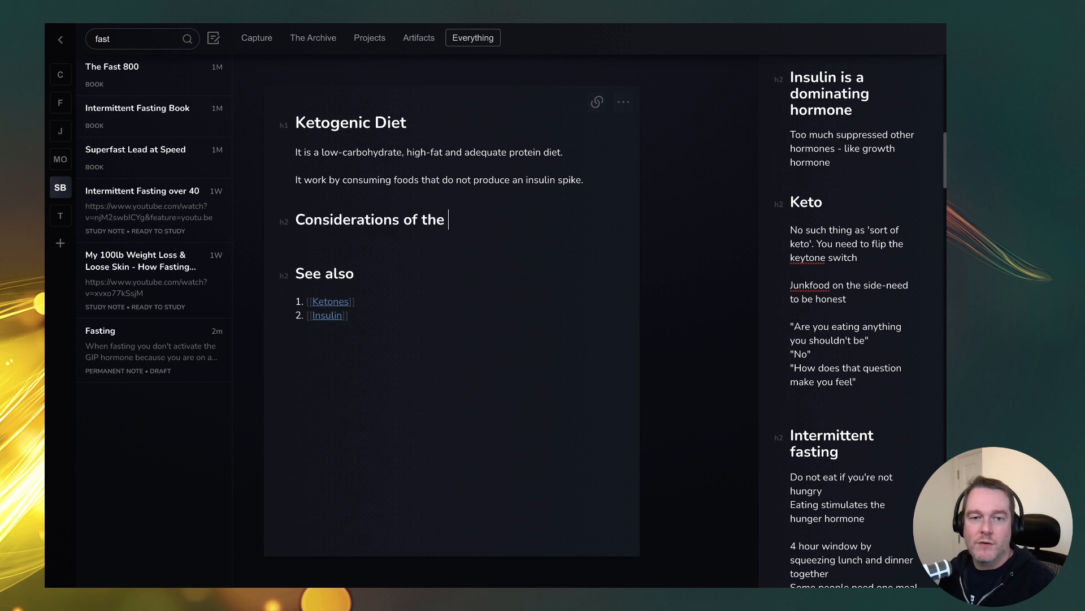
{"action": "key", "text": "BackSpace"}
{"action": "type", "text": "togenic diet"}
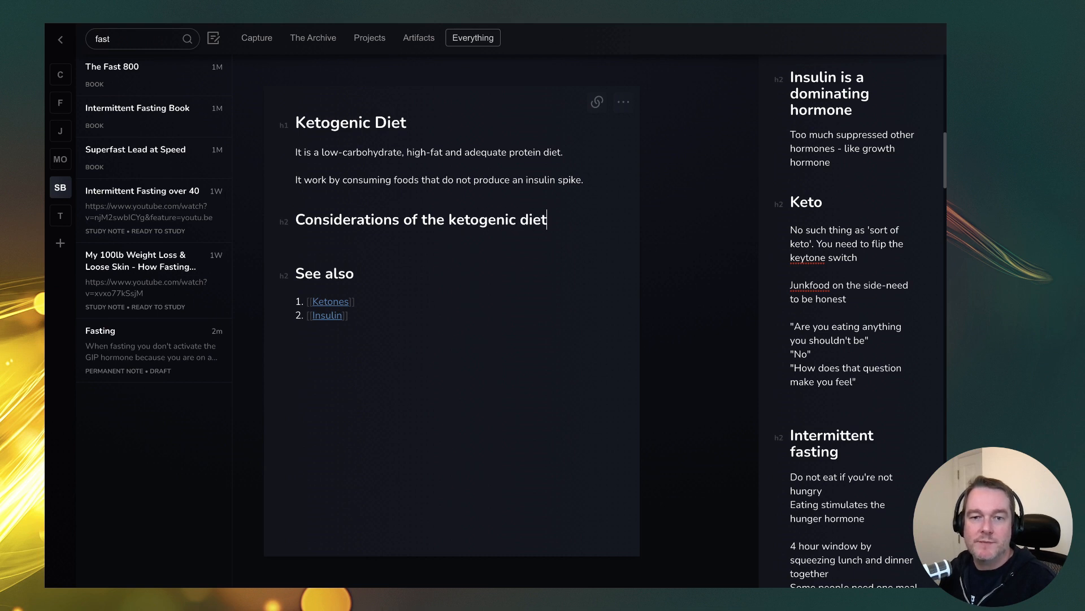
{"action": "key", "text": "Return"}
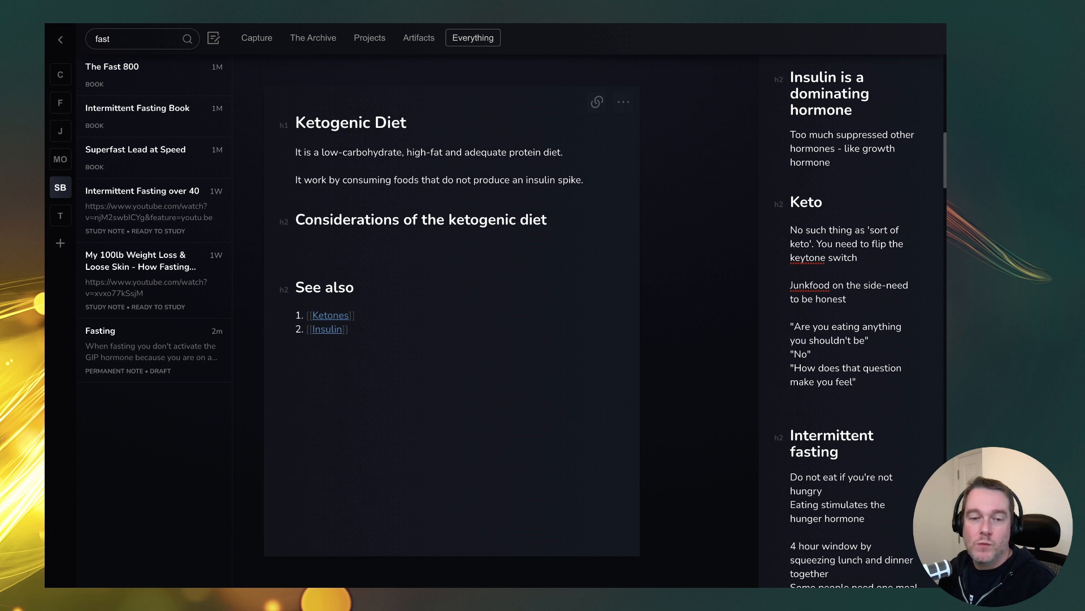
Step: Write under the new heading "You can't trigger keyone production by partially doing the ketogenic diet. It's like a switch where you"
{"action": "type", "text": "You can't"}
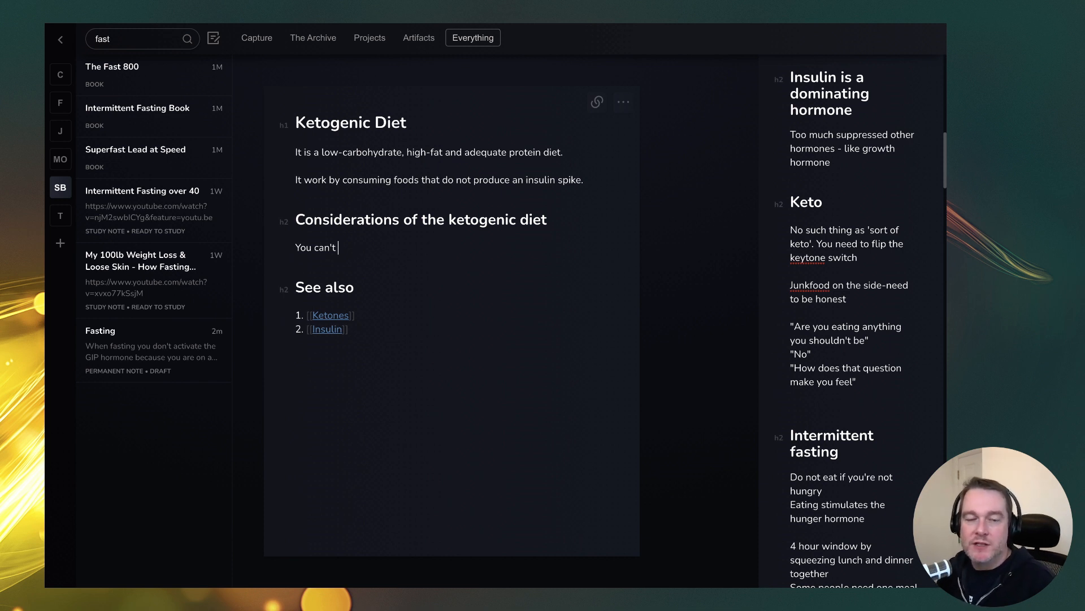
{"action": "type", "text": "trigger keyon"}
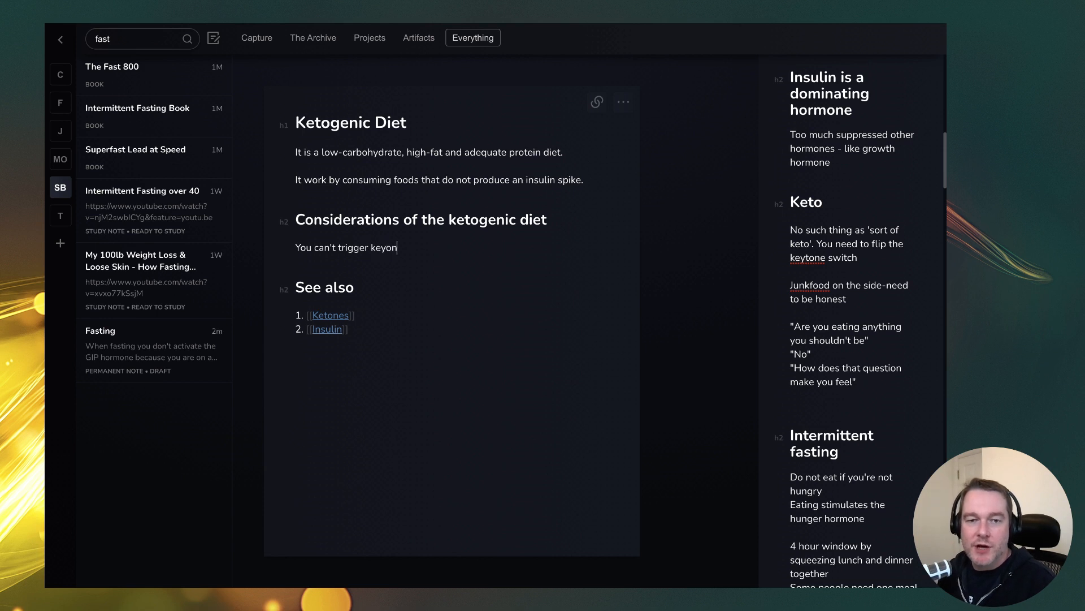
{"action": "type", "text": "e production by "}
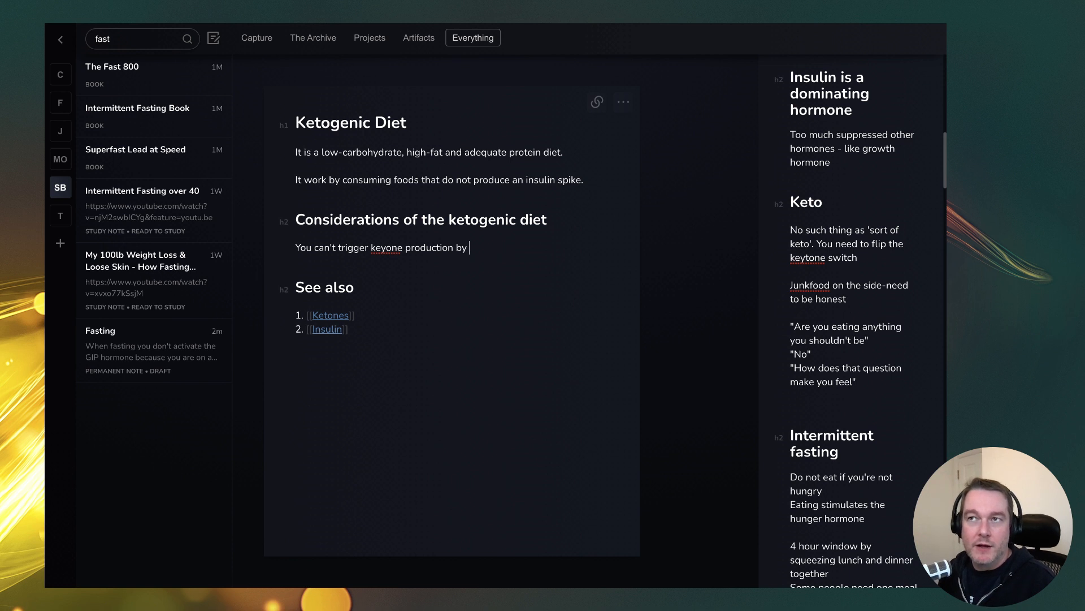
{"action": "type", "text": "partiall"}
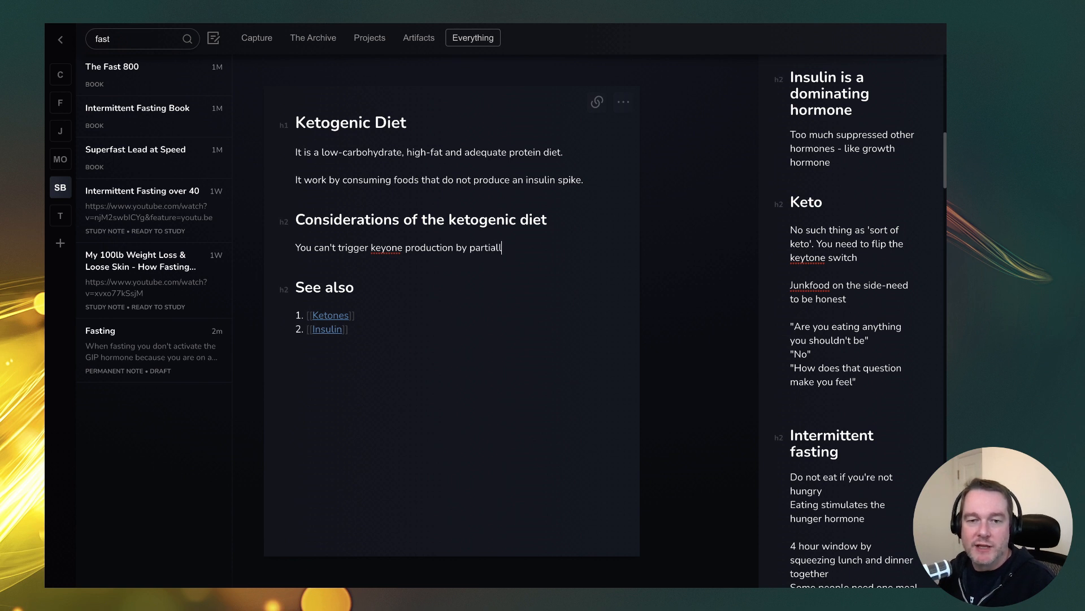
{"action": "type", "text": "y doing teh"}
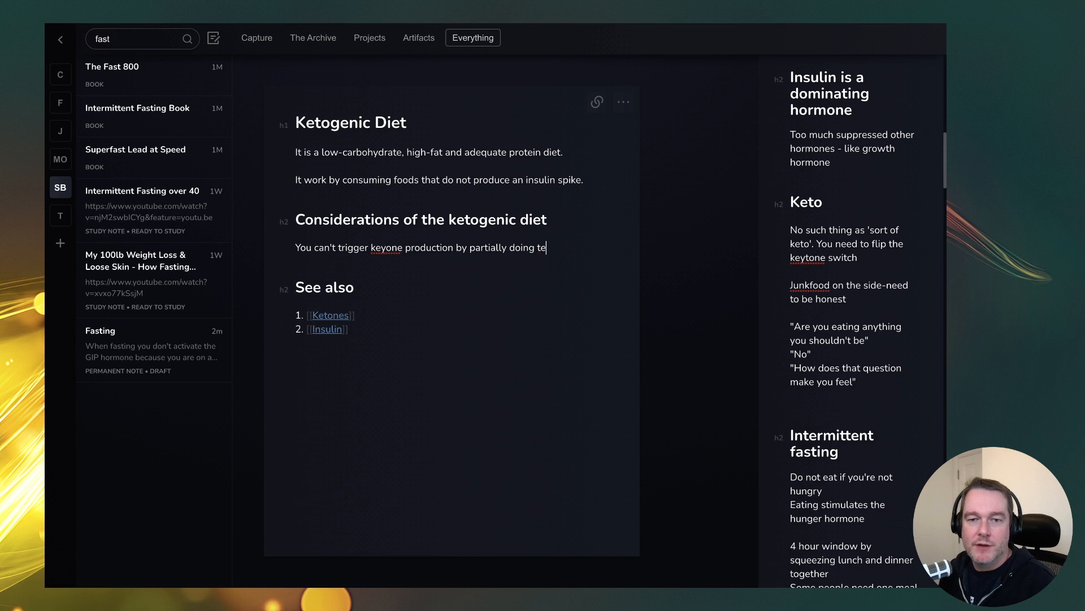
{"action": "key", "text": "BackSpace"}
{"action": "key", "text": "BackSpace"}
{"action": "type", "text": "he ketogen"}
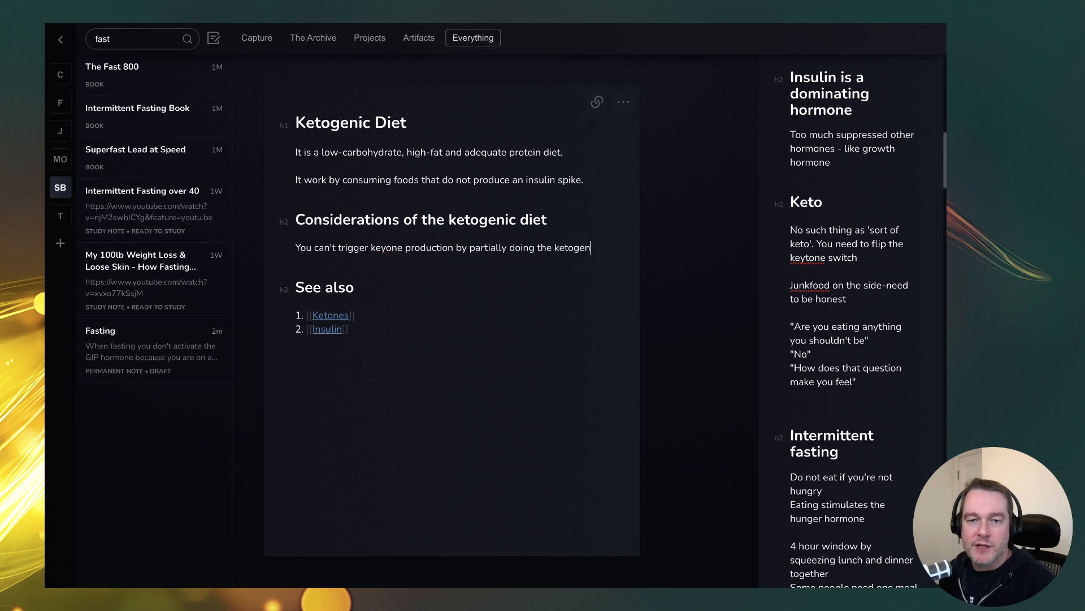
{"action": "type", "text": "ic diet."}
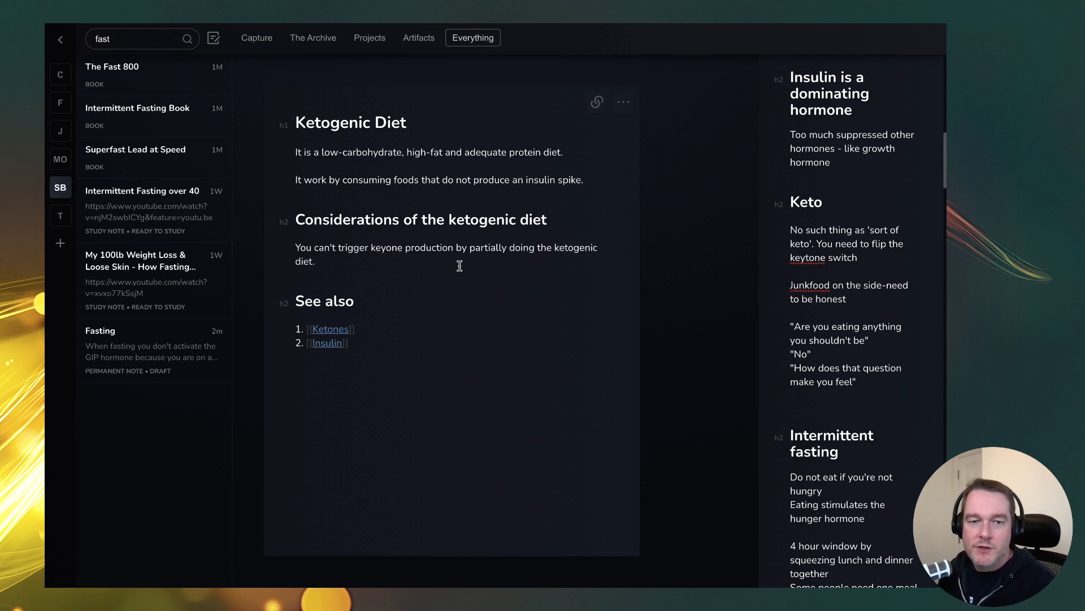
{"action": "type", "text": " It's like a"}
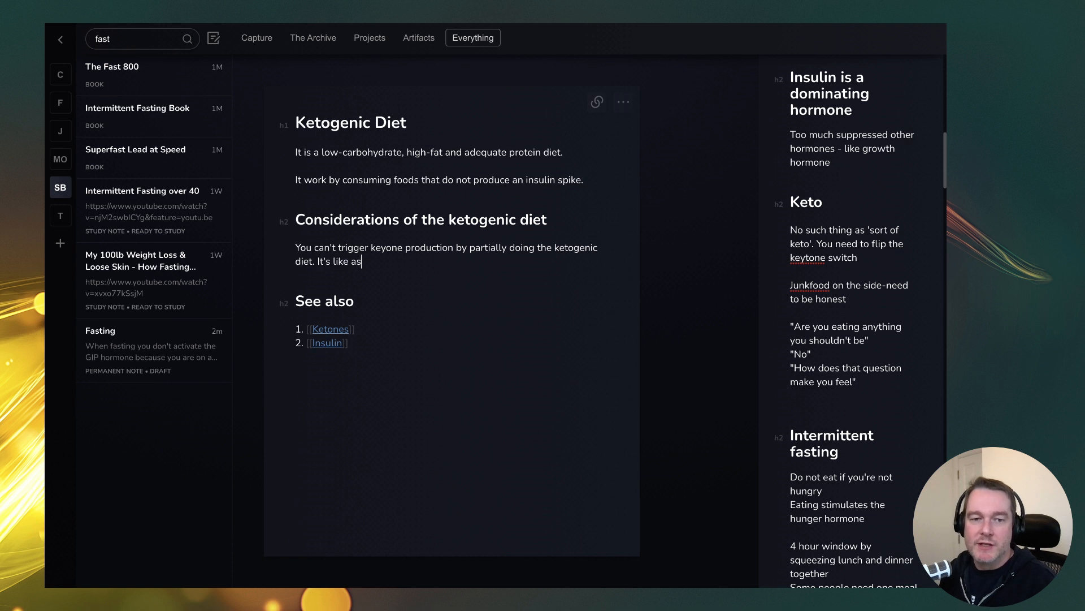
{"action": "type", "text": " switch where you"}
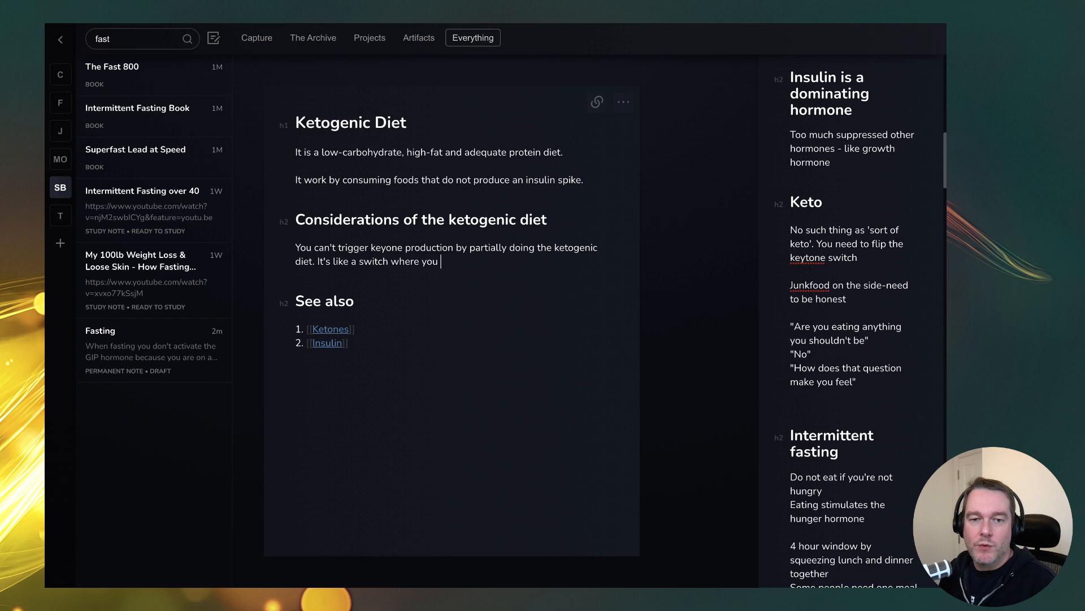
Step: Finish the switch sentence under Considerations of the ketogenic diet, saying your insulin has to be below a threshold for it to activate
{"action": "type", "text": "r insluin has "}
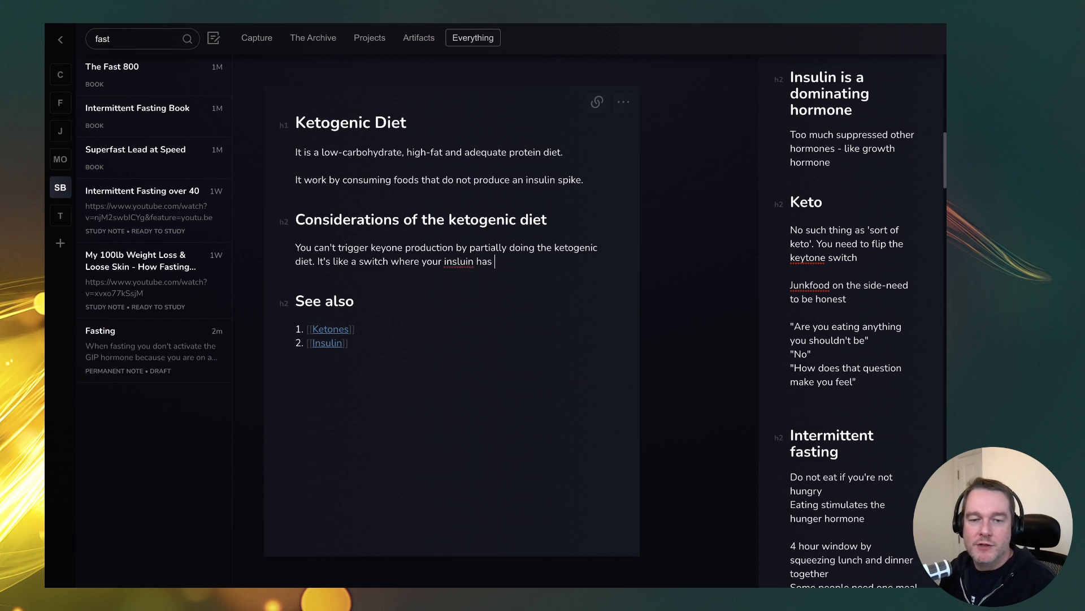
{"action": "type", "text": "to be below a the"}
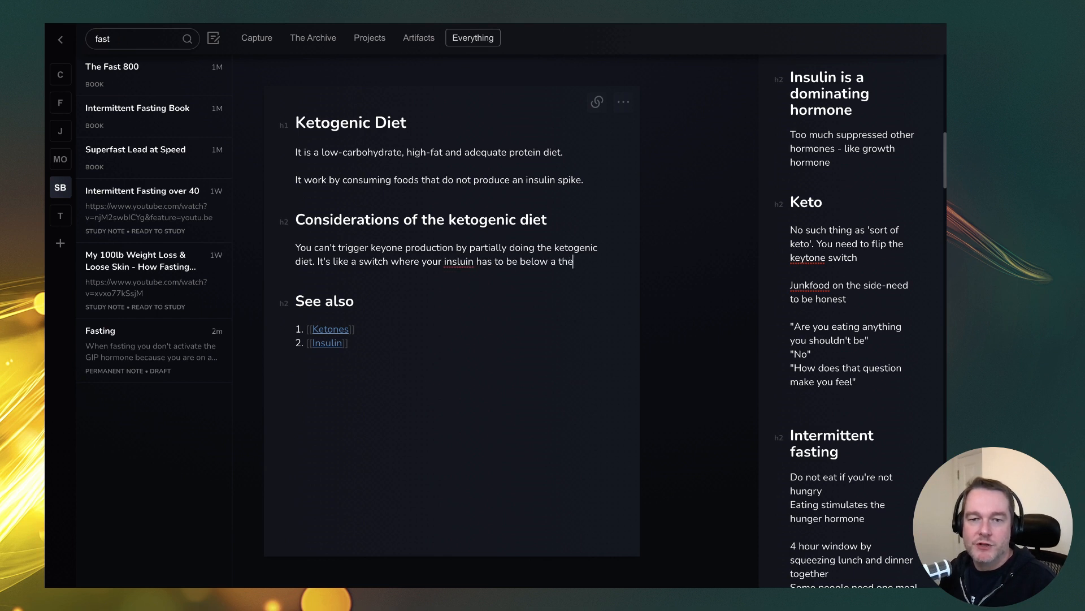
{"action": "type", "text": "ashold forf"}
{"action": "key", "text": "BackSpace"}
{"action": "type", "text": "it to activate."}
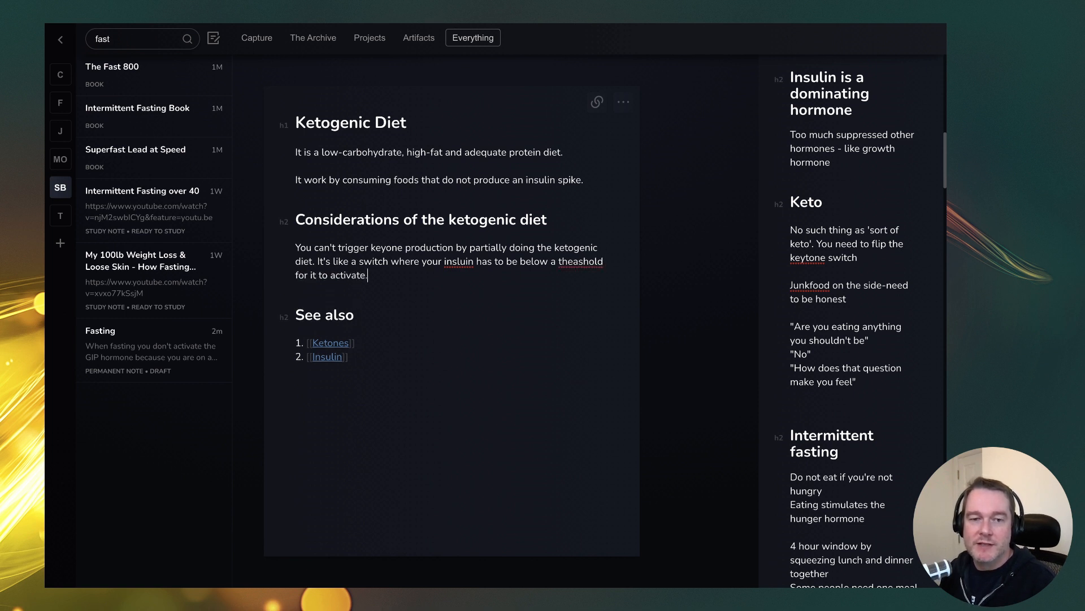
Step: Correct the misspelled words to "insulin" and "threshold", and remove the "y" from "keyone" in the same paragraph
{"action": "right_click", "coordinate": [459, 261]}
{"action": "right_click", "coordinate": [574, 261]}
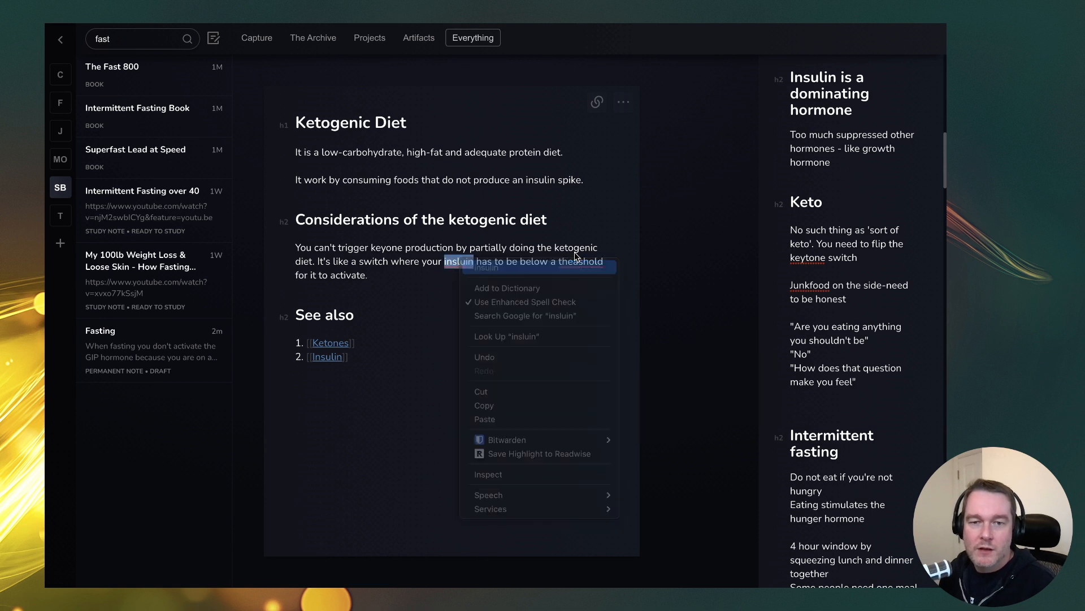
{"action": "left_click", "coordinate": [584, 267]}
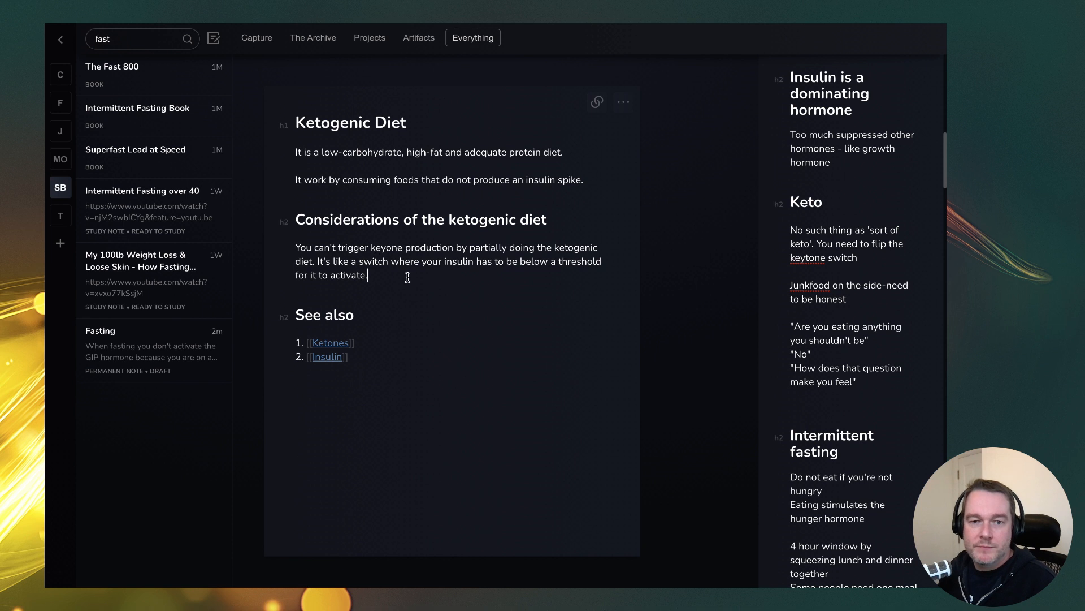
{"action": "left_click", "coordinate": [386, 248]}
{"action": "key", "text": "BackSpace"}
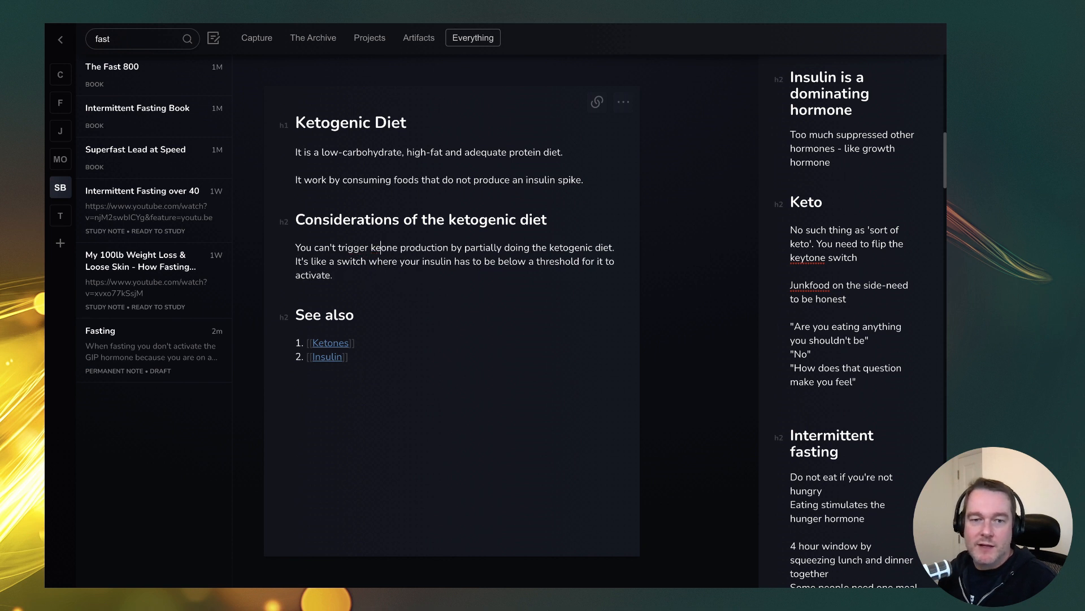
Step: Add a paragraph reading "If following the keto diet, then be honest if you are snacking on junk food and expecting results.", followed by an empty one
{"action": "left_click", "coordinate": [463, 289]}
{"action": "key", "text": "Return"}
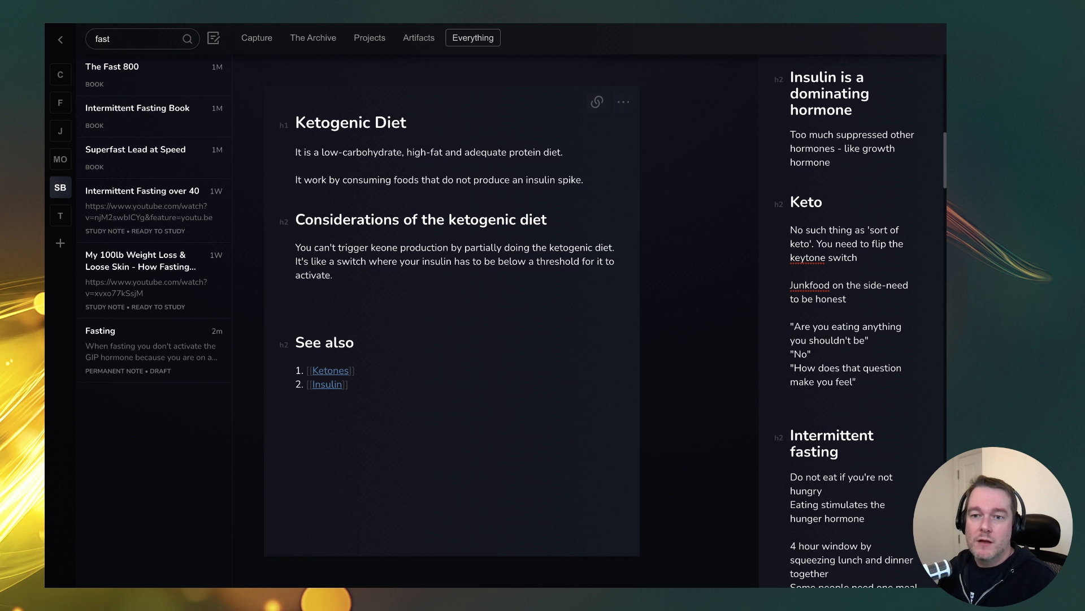
{"action": "type", "text": "If following the key"}
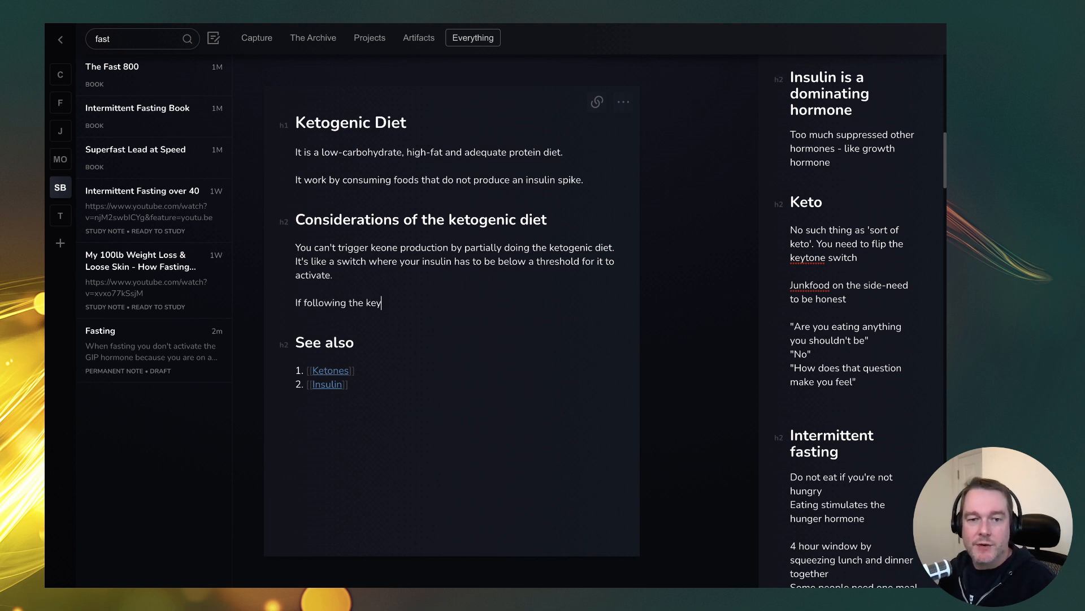
{"action": "key", "text": "BackSpace"}
{"action": "type", "text": "to diet, then"}
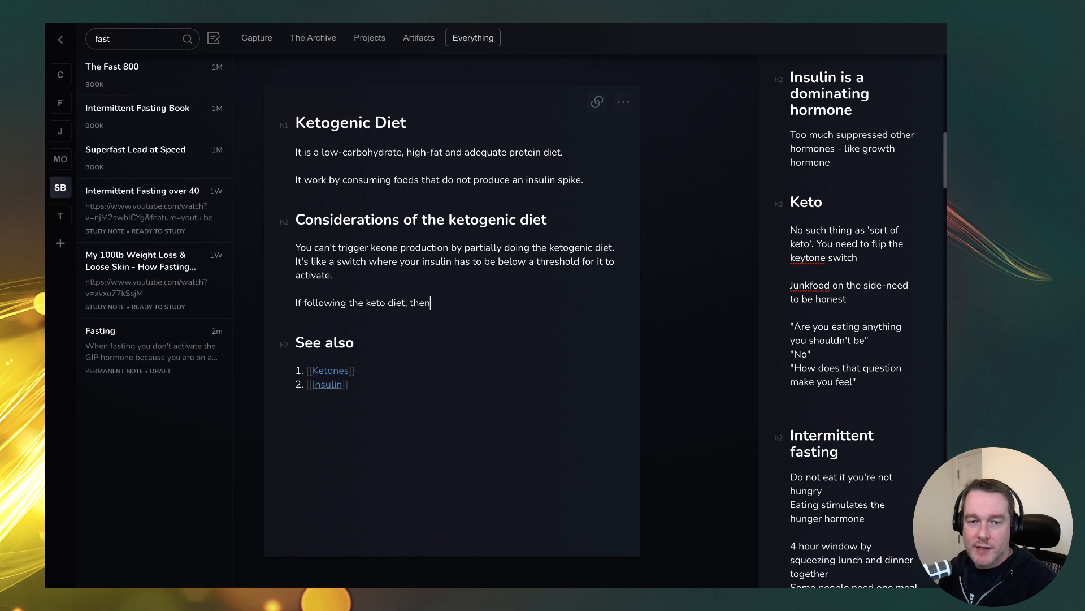
{"action": "type", "text": " be honest i"}
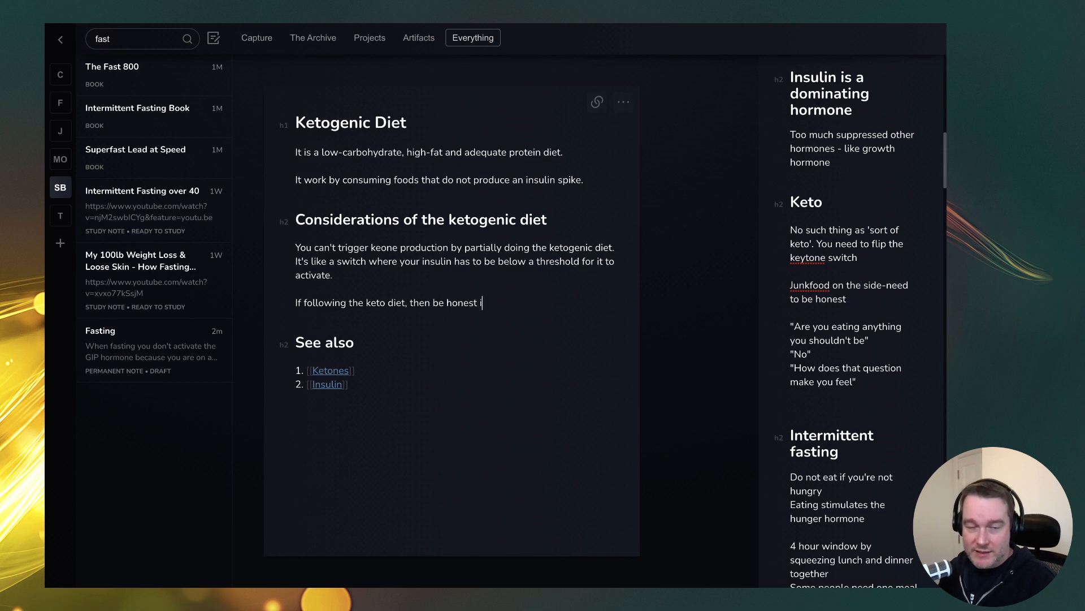
{"action": "type", "text": "f you are sna"}
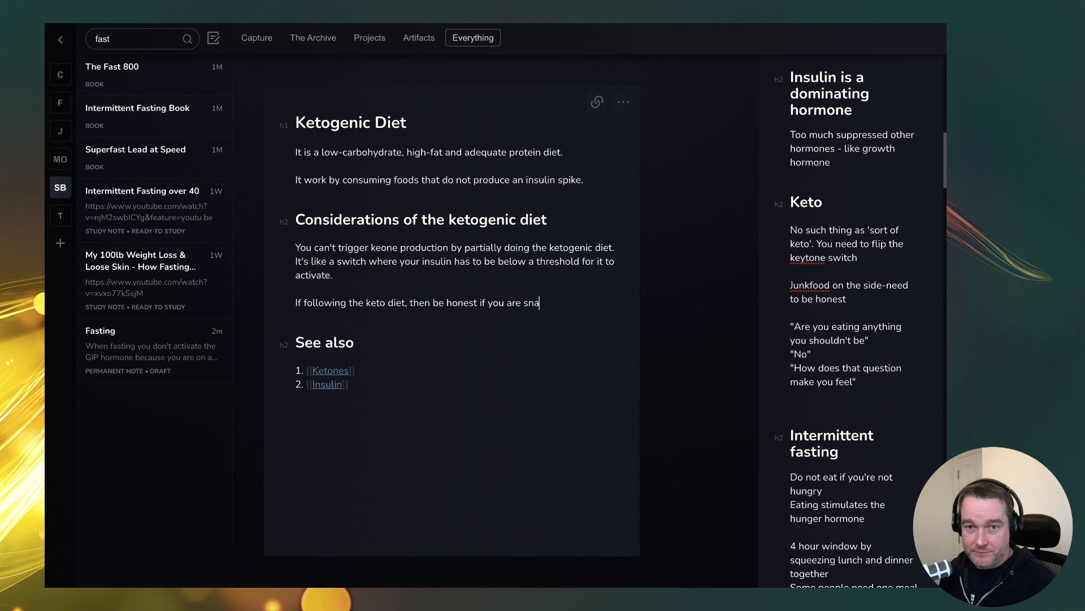
{"action": "type", "text": "cking on junk food "}
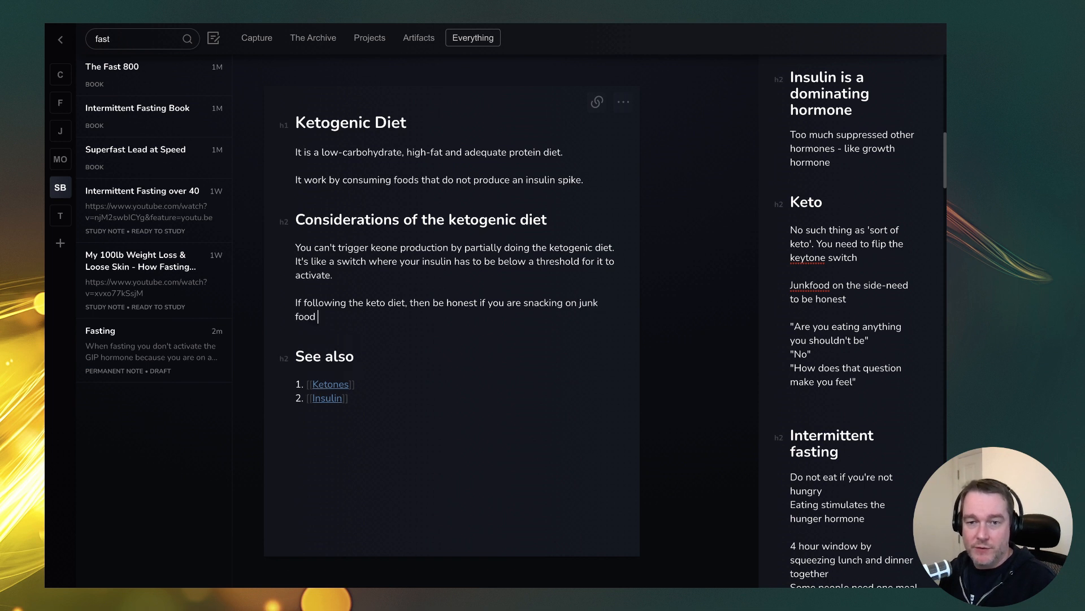
{"action": "type", "text": "and expecting results."}
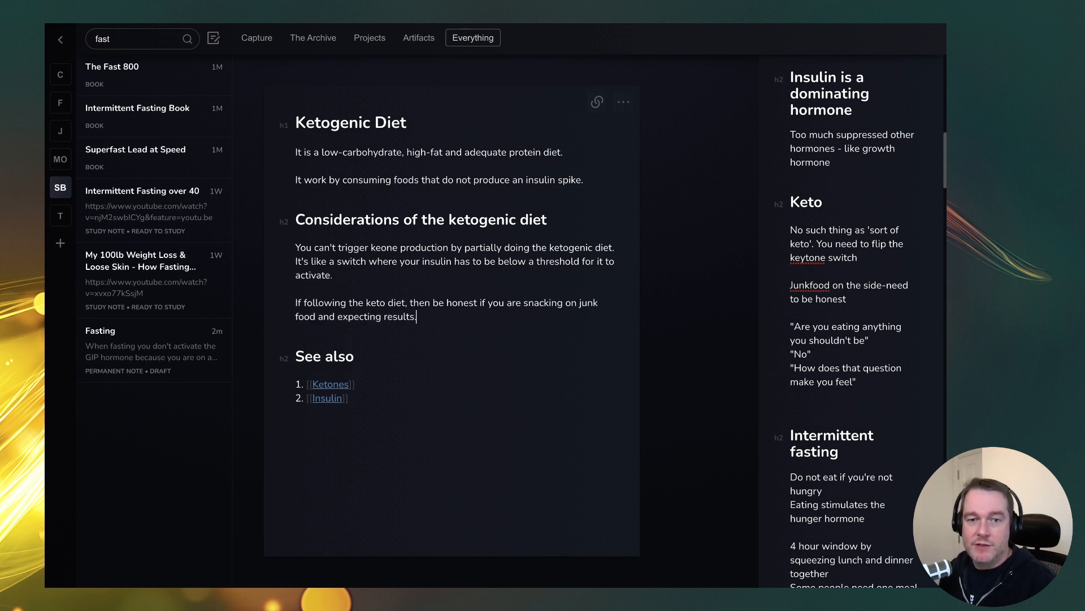
{"action": "key", "text": "Return"}
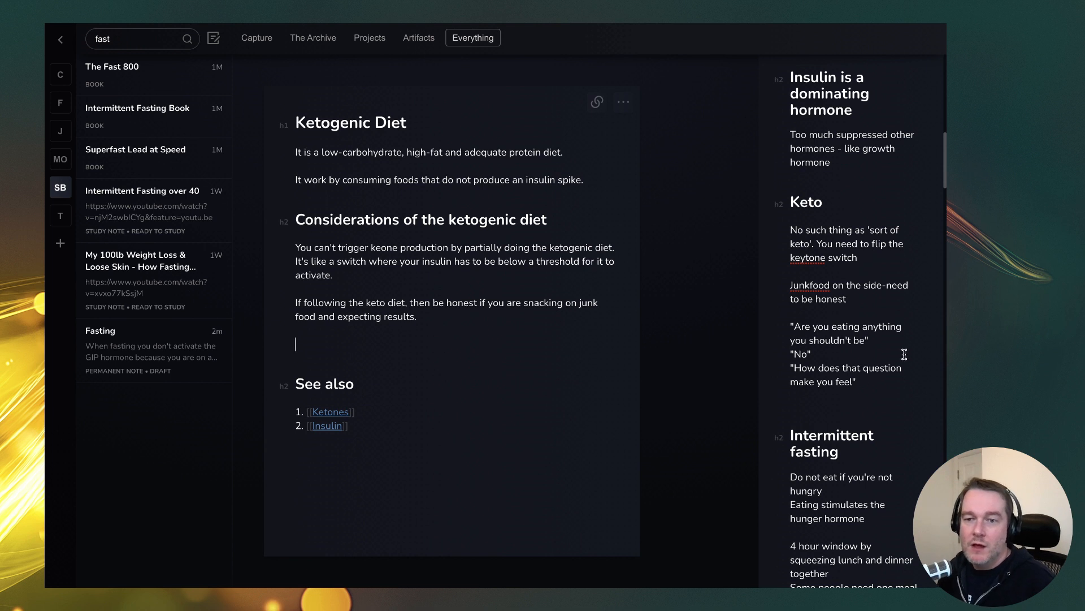
Step: Examine the quoted question-and-answer lines in the Keto section of the pinned study notes
{"action": "triple_click", "coordinate": [866, 390]}
{"action": "left_click", "coordinate": [406, 339]}
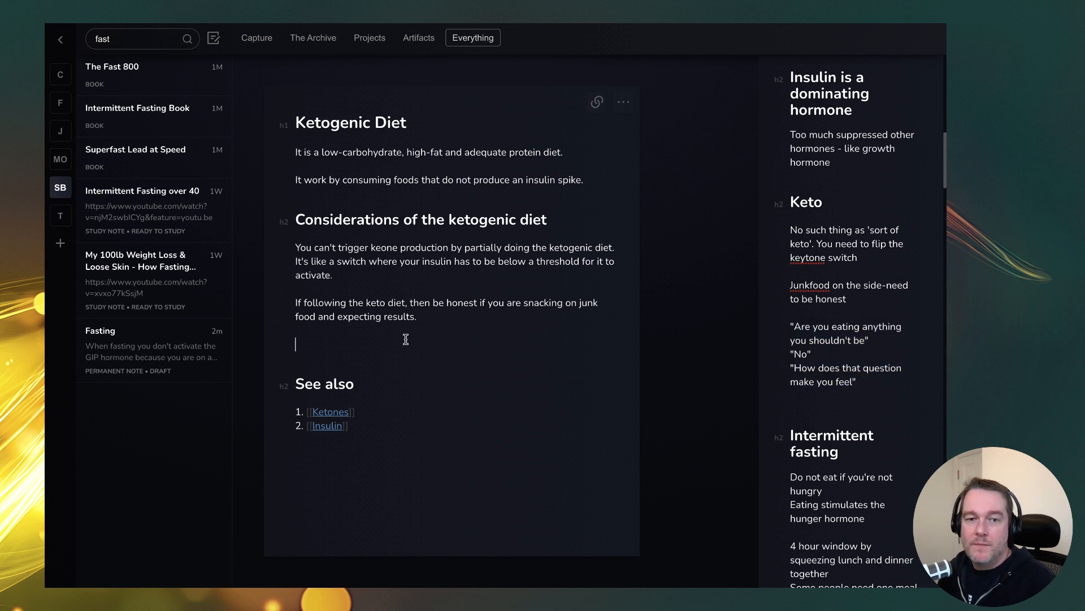
{"action": "left_click_drag", "start_coordinate": [891, 388], "coordinate": [787, 331]}
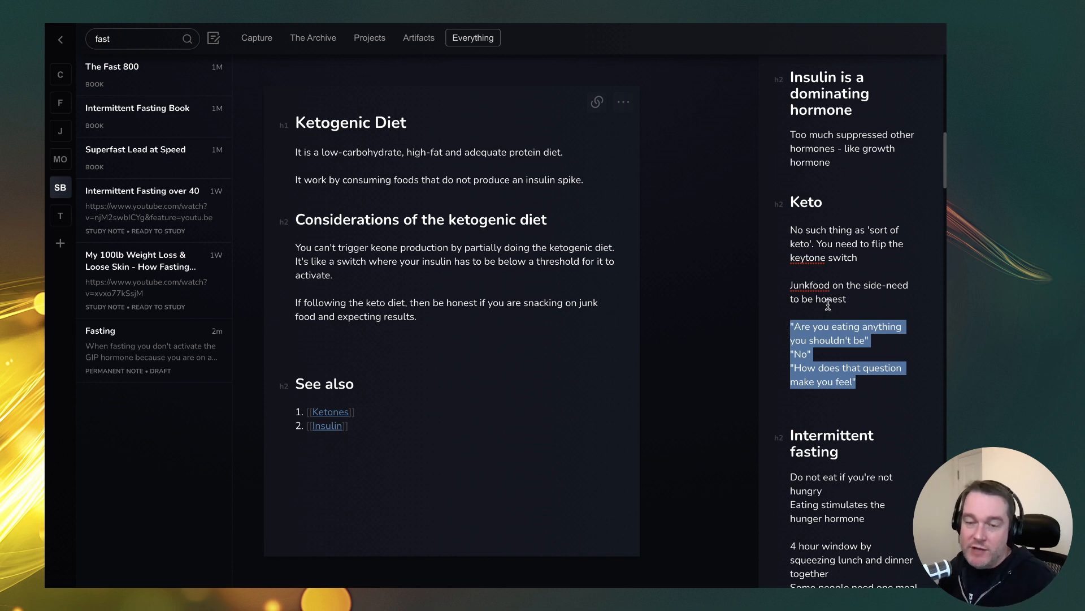
{"action": "left_click", "coordinate": [851, 368]}
{"action": "left_click_drag", "start_coordinate": [869, 340], "coordinate": [784, 329]}
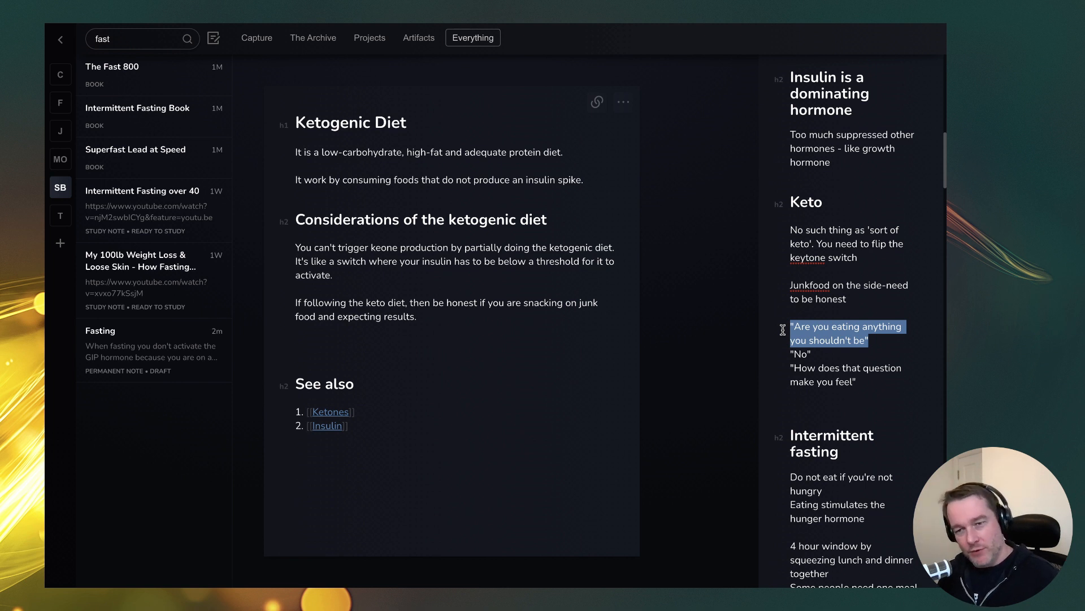
{"action": "left_click", "coordinate": [351, 351]}
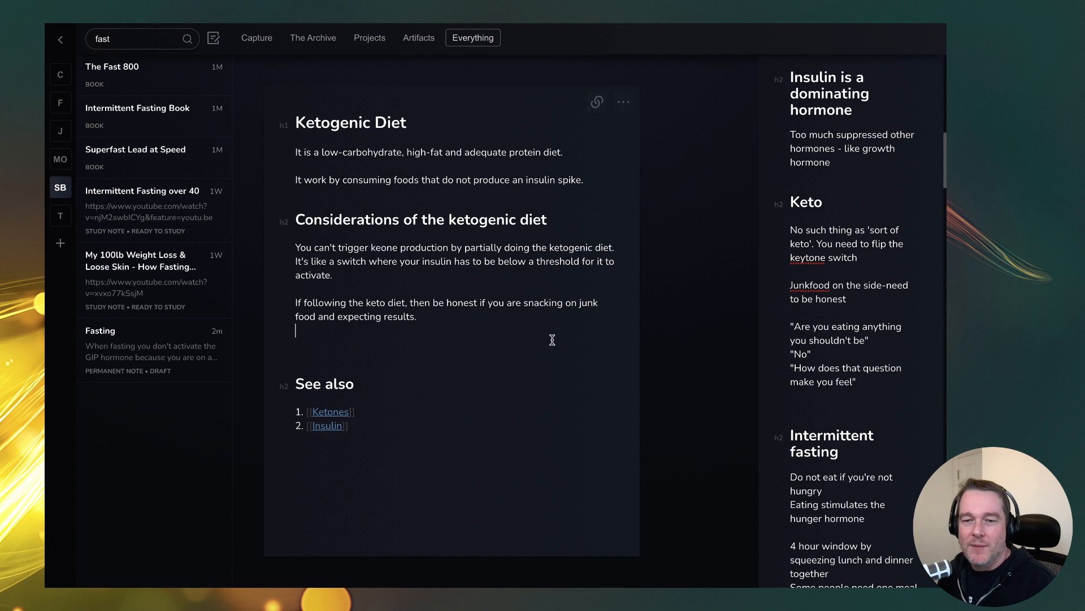
{"action": "left_click_drag", "start_coordinate": [883, 377], "coordinate": [790, 327]}
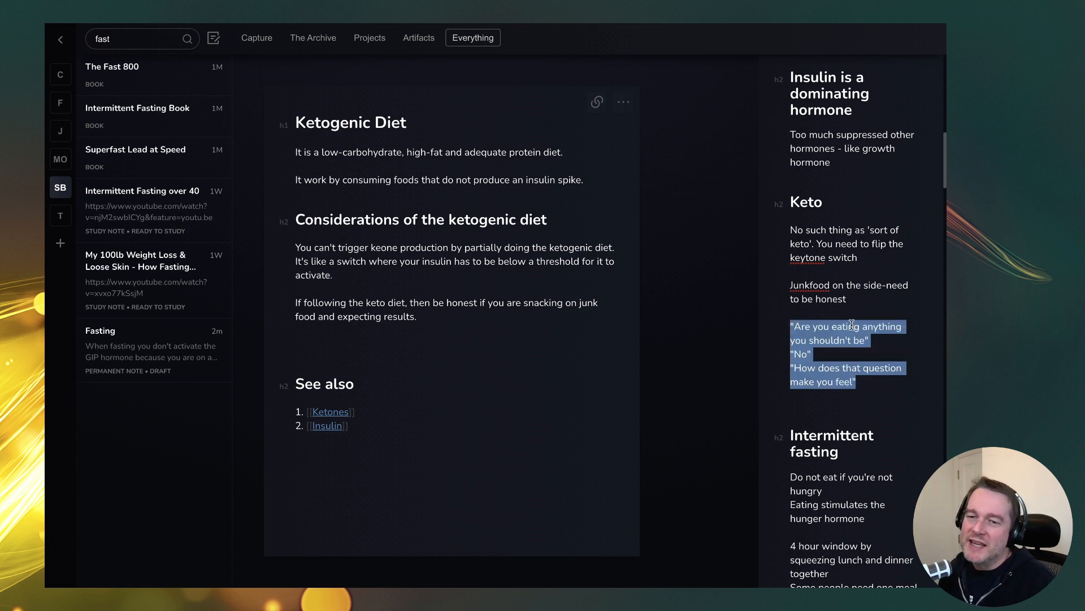
{"action": "left_click", "coordinate": [372, 344]}
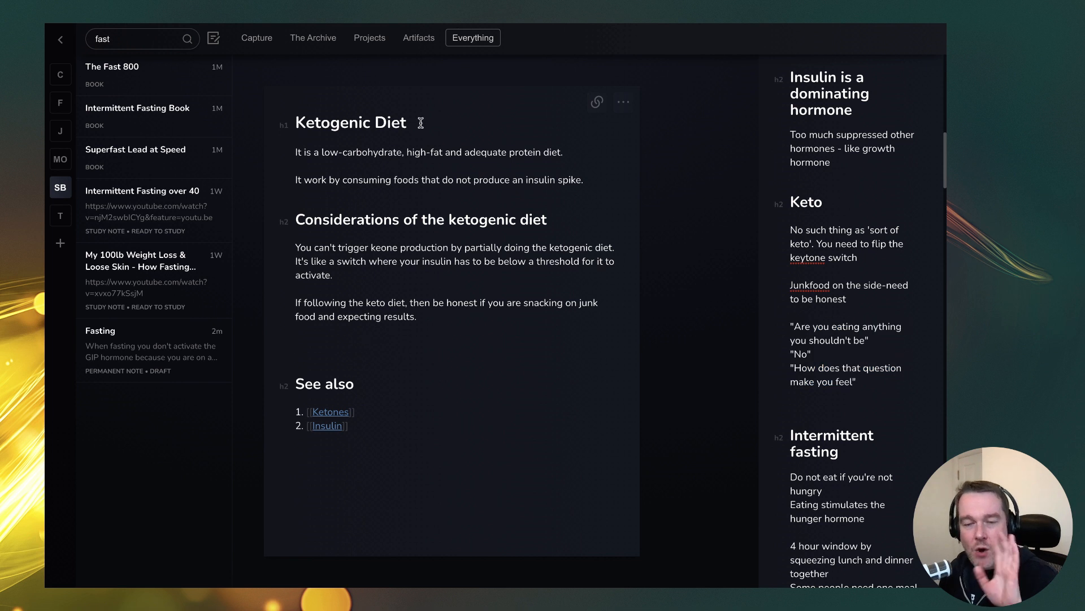
Step: Create a new idea note titled "Questions vs feelings" and start its body text
{"action": "mouse_move", "coordinate": [275, 37]}
{"action": "left_click", "coordinate": [275, 69]}
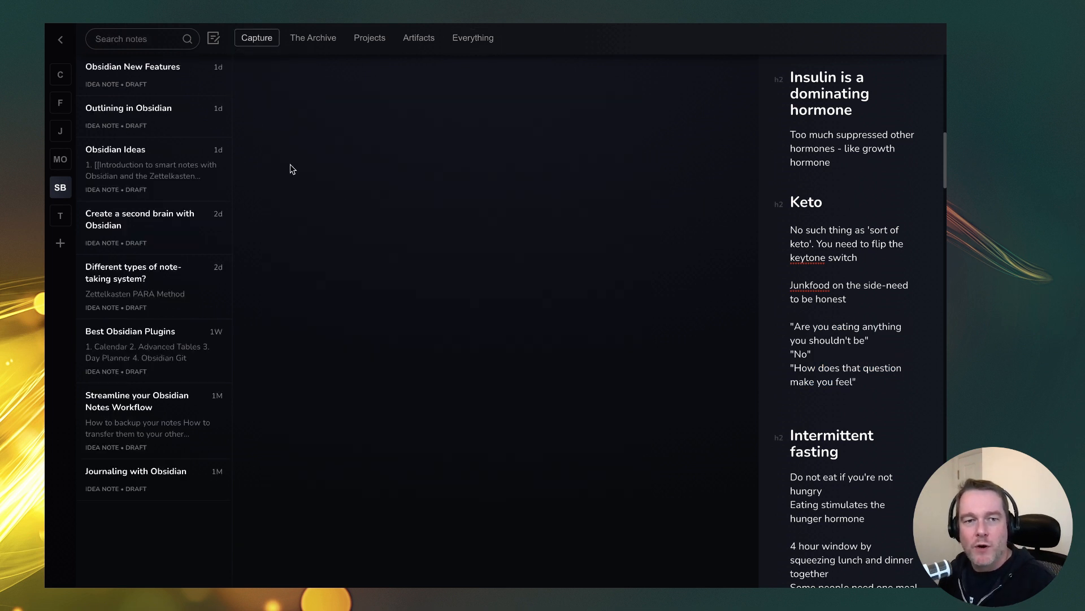
{"action": "left_click", "coordinate": [213, 38]}
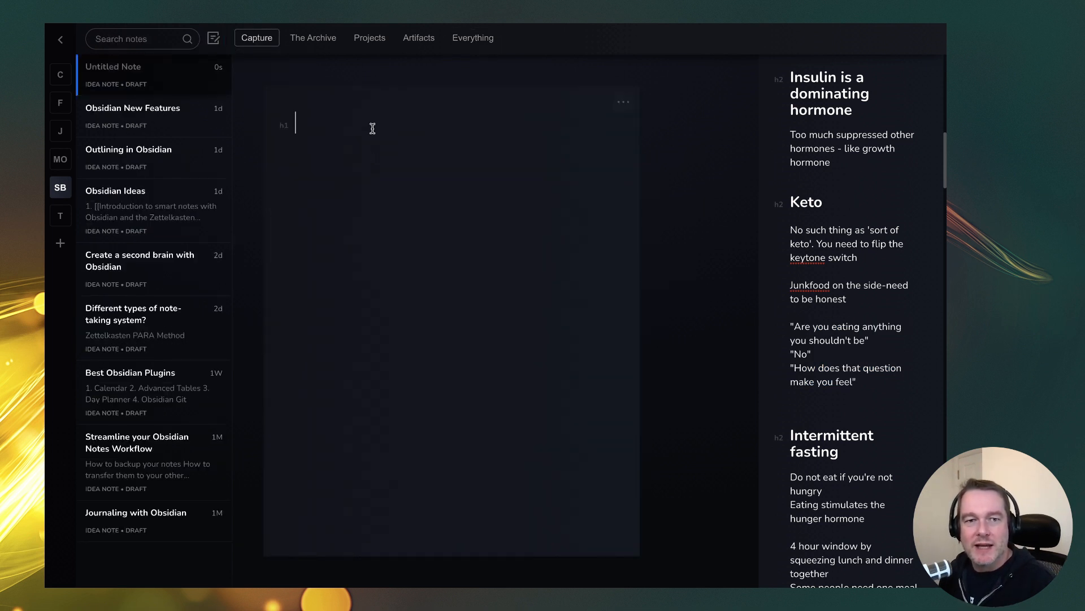
{"action": "type", "text": "Questions vs feelings"}
{"action": "key", "text": "Return"}
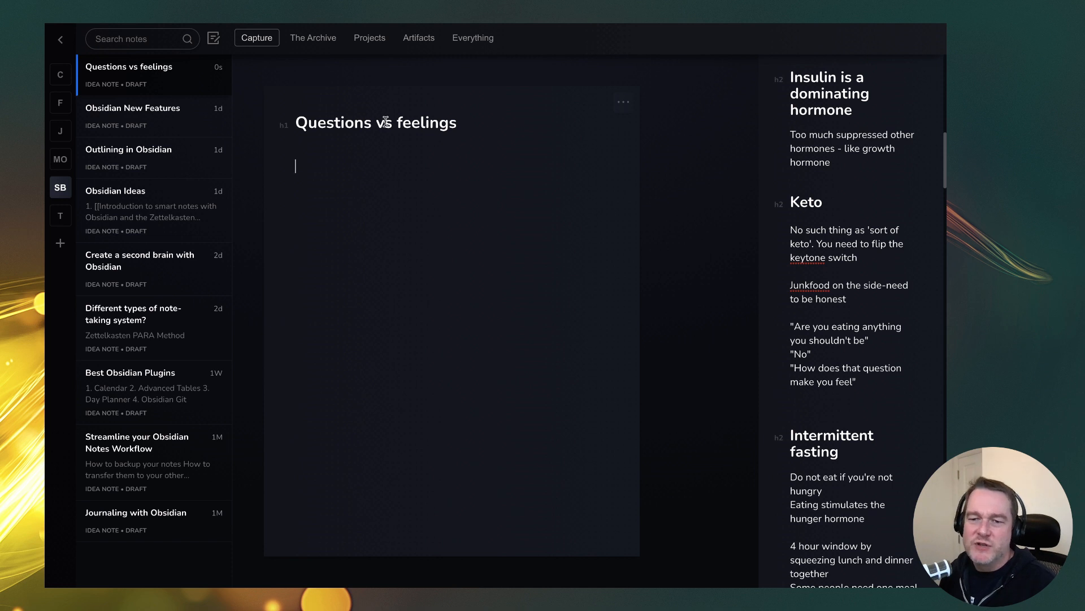
Step: Copy the three quoted lines from the pinned Keto section into the new note's body and check the note's type settings
{"action": "left_click_drag", "start_coordinate": [857, 383], "coordinate": [799, 334]}
{"action": "left_click_drag", "start_coordinate": [789, 329], "coordinate": [351, 165]}
{"action": "left_click", "coordinate": [623, 102]}
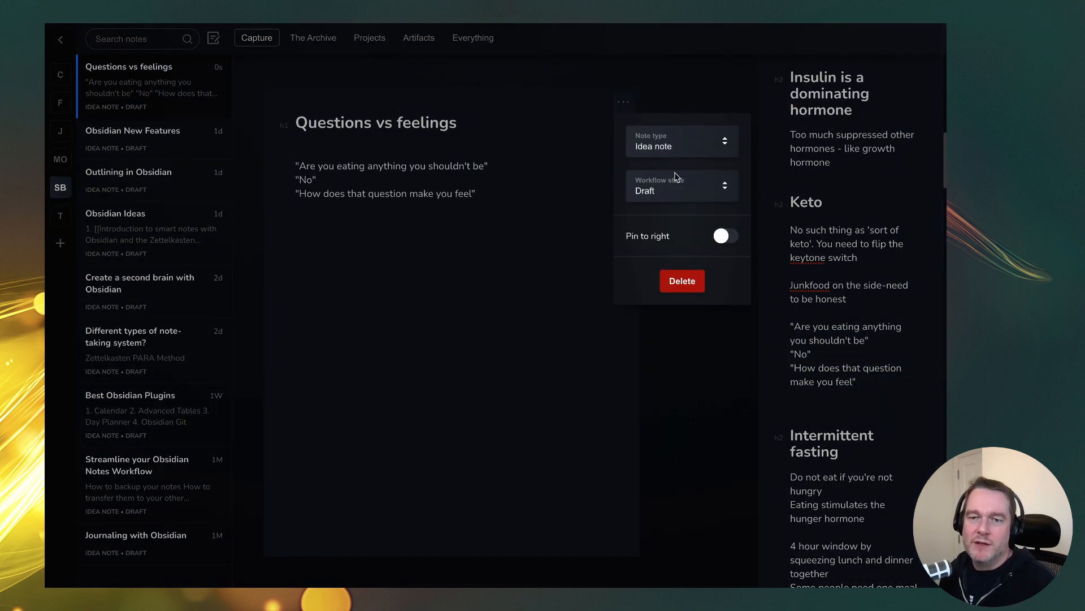
{"action": "left_click", "coordinate": [483, 191]}
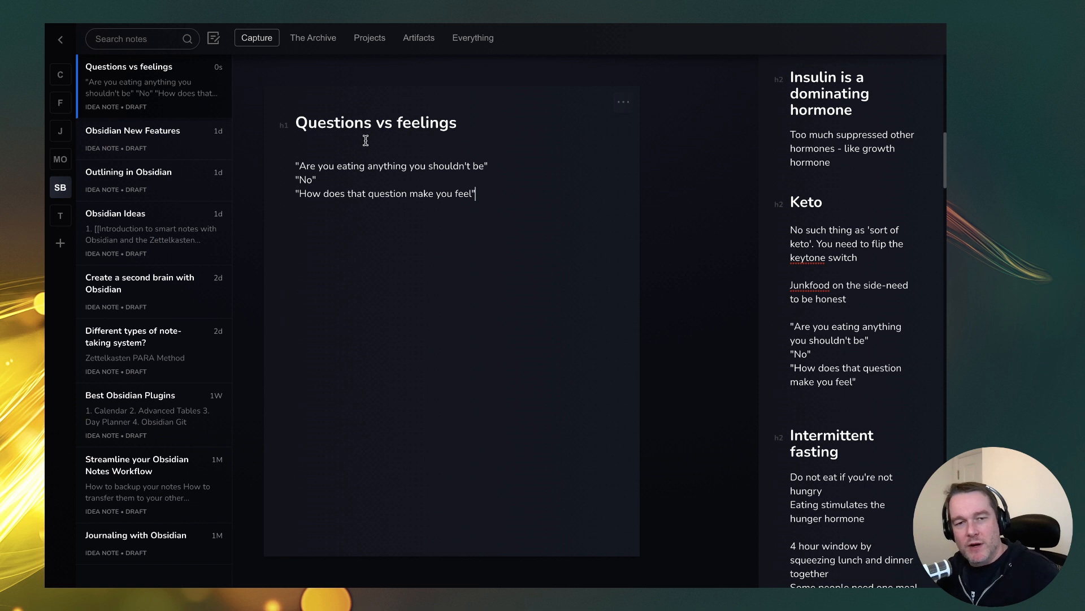
Step: Open the Ketogenic Diet permanent note and correct "keytone" to "ketone" in the pinned Keto section
{"action": "mouse_move", "coordinate": [312, 43]}
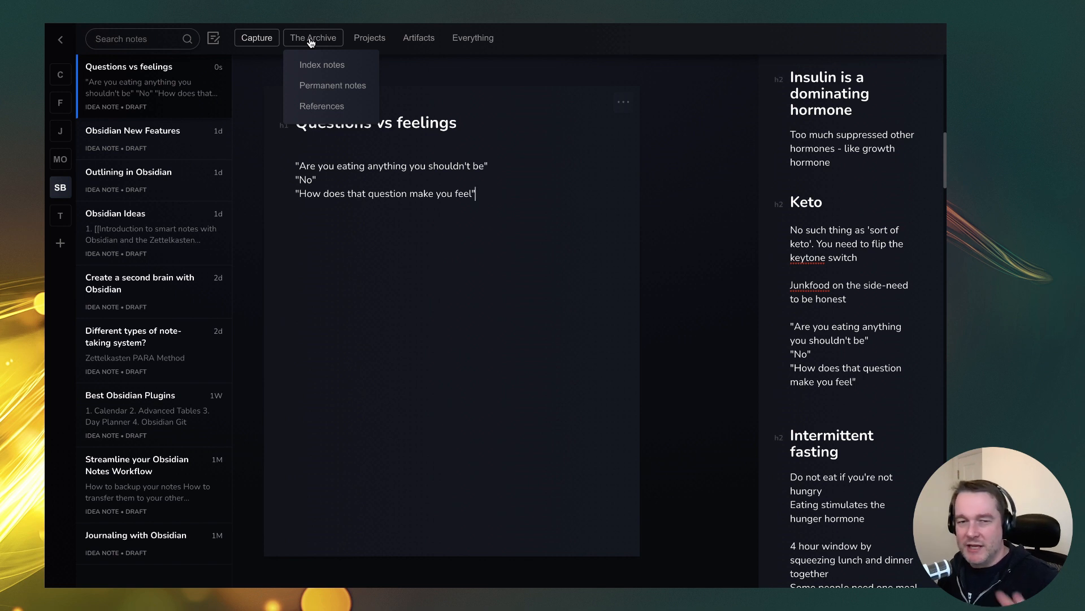
{"action": "left_click", "coordinate": [327, 86]}
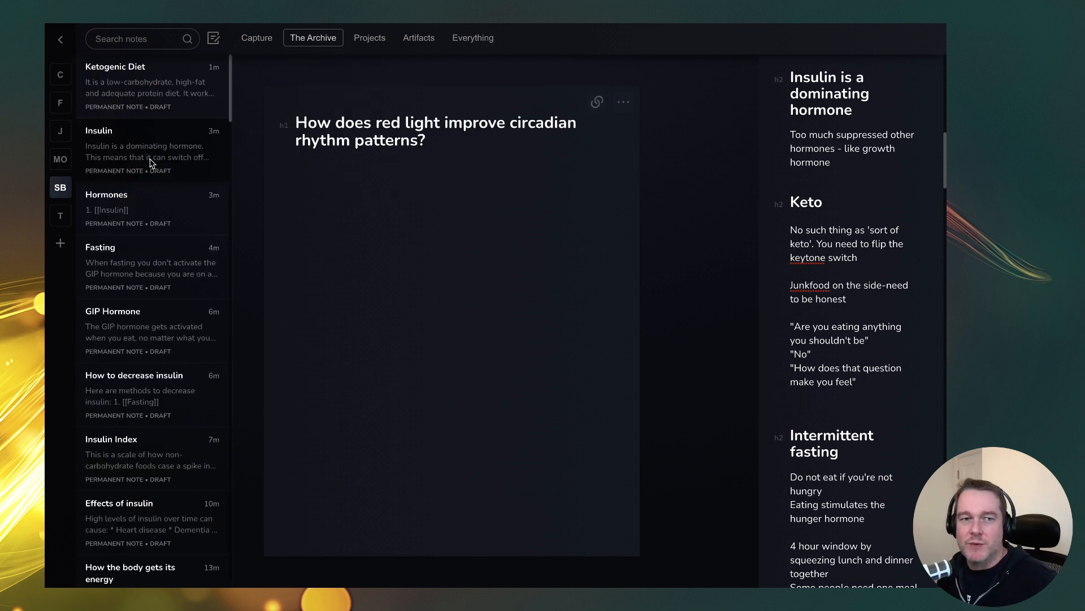
{"action": "left_click", "coordinate": [167, 91]}
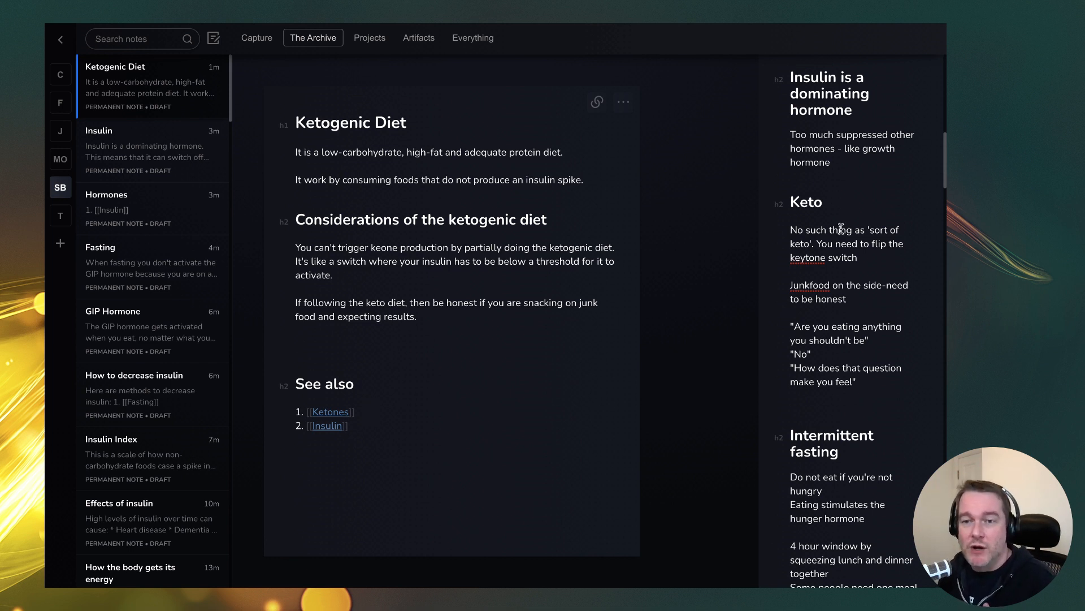
{"action": "left_click", "coordinate": [805, 257]}
{"action": "key", "text": "BackSpace"}
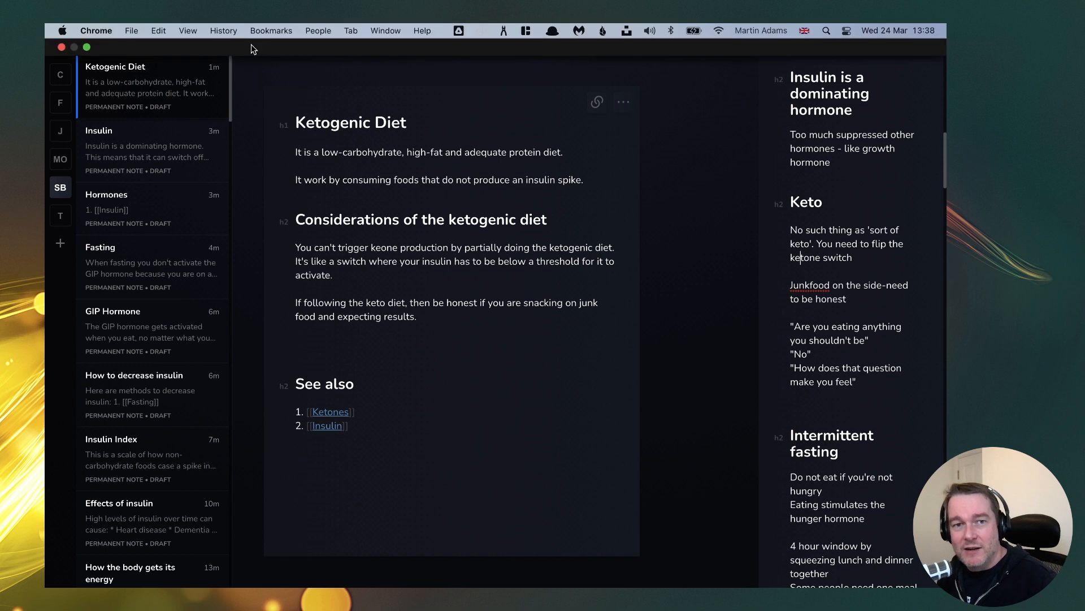
Step: View the Practical Keto study note, return to the Ketogenic Diet permanent note, and examine the pinned Intermittent fasting section
{"action": "left_click", "coordinate": [257, 38]}
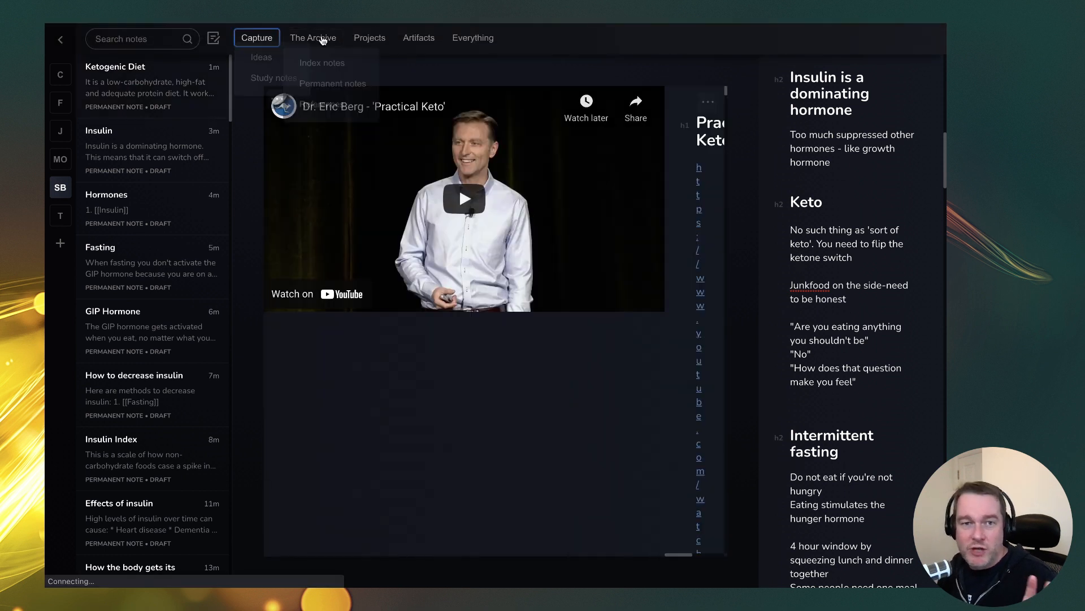
{"action": "left_click", "coordinate": [323, 84]}
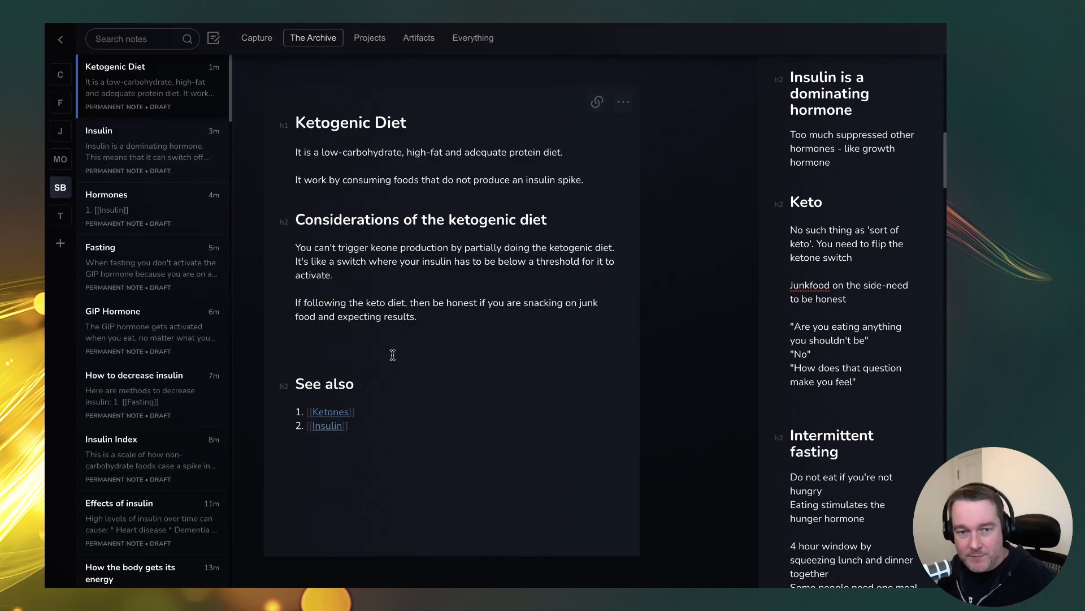
{"action": "scroll", "coordinate": [803, 424], "scroll_direction": "down", "scroll_amount": 5}
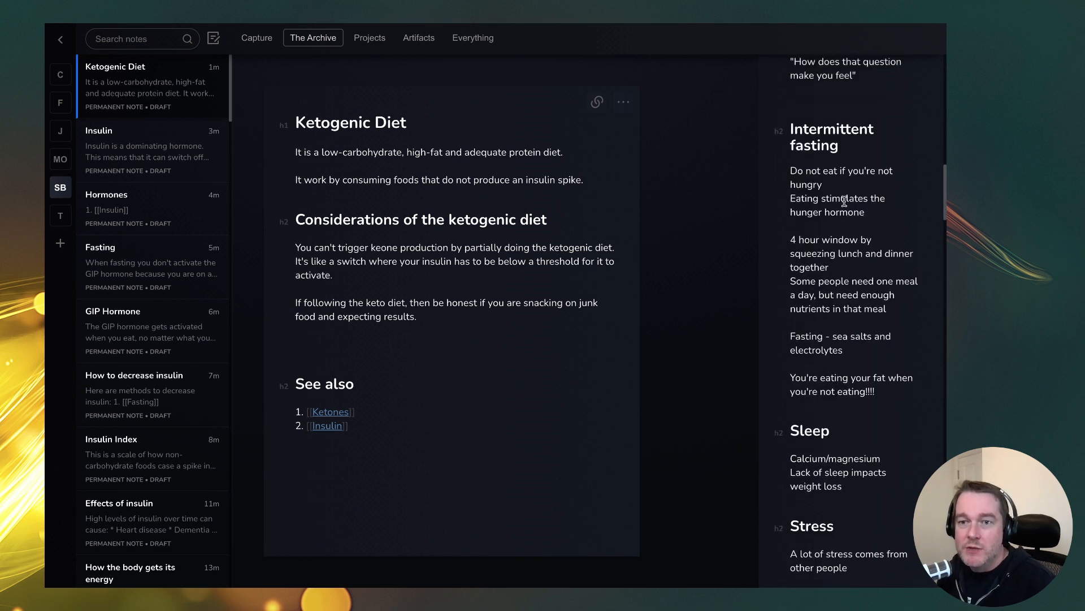
{"action": "scroll", "coordinate": [844, 201], "scroll_direction": "up", "scroll_amount": 1}
{"action": "left_click_drag", "start_coordinate": [321, 123], "coordinate": [405, 126]}
{"action": "left_click", "coordinate": [376, 422]}
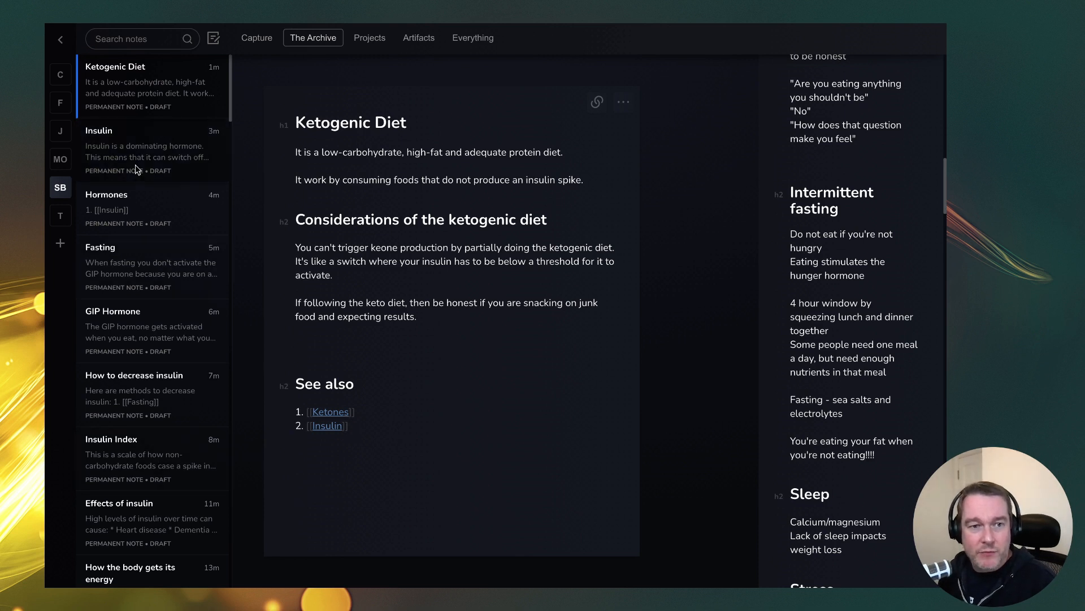
Step: Rename the Fasting permanent note to "Intermittent Fasting" and start a new paragraph above its See also section
{"action": "left_click", "coordinate": [121, 249]}
{"action": "left_click", "coordinate": [297, 122]}
{"action": "type", "text": "Intermittent Fasting"}
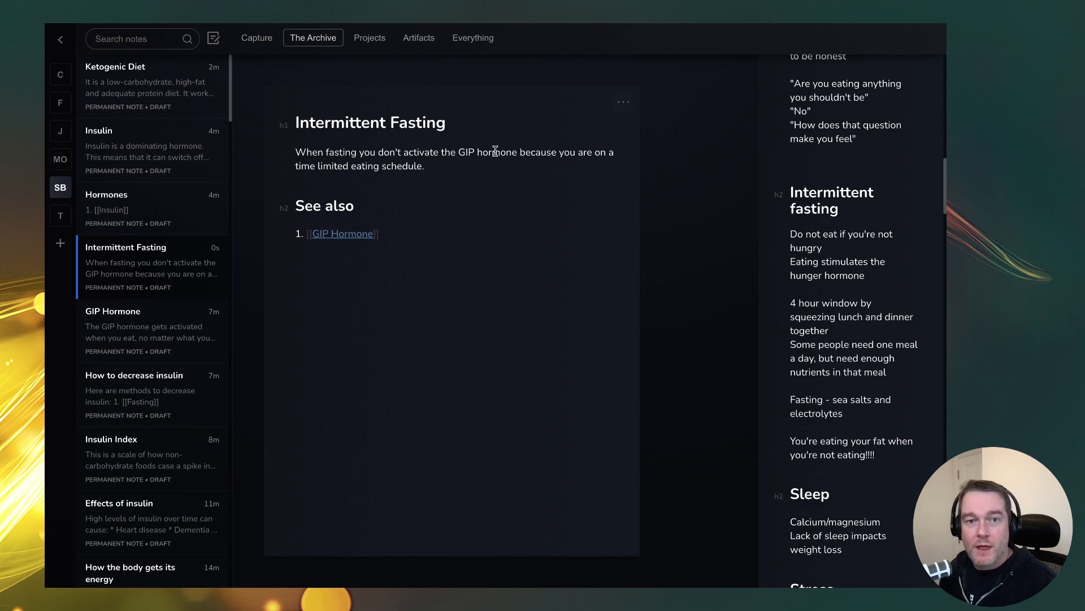
{"action": "key", "text": "Return"}
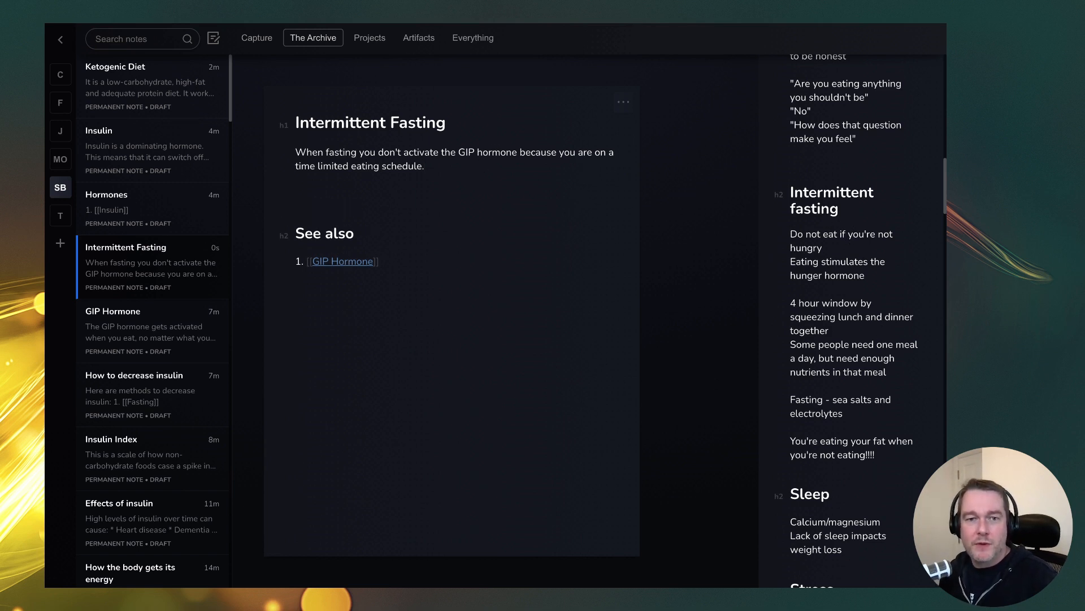
Step: Add a second-level "Feeling" heading with the sentence "You should not feel hungry when fasting as your body is consuming your own fat stores for energy."
{"action": "type", "text": "## Feeling"}
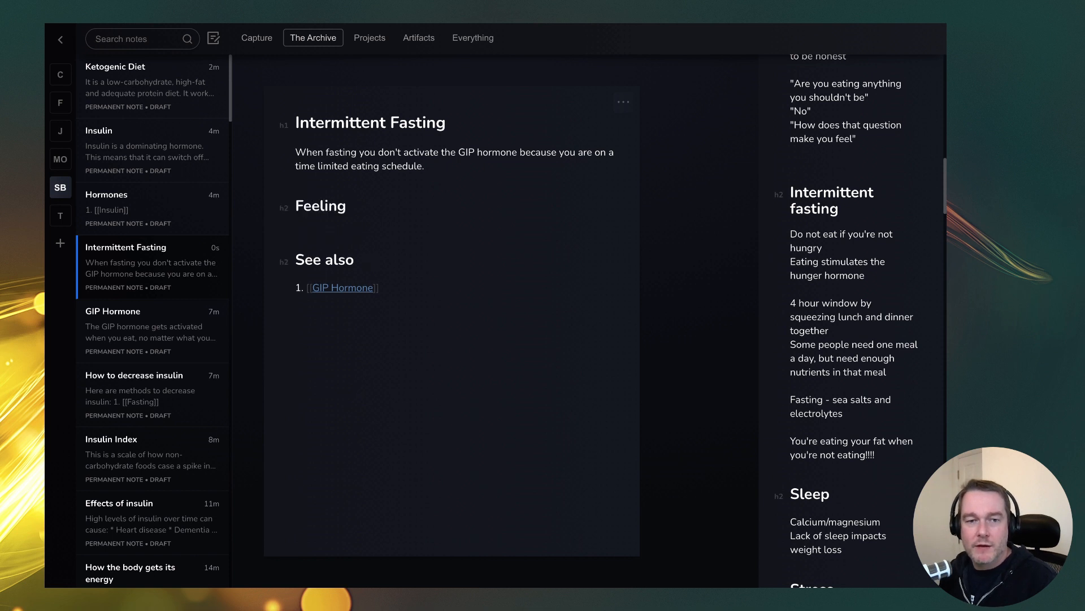
{"action": "key", "text": "Return"}
{"action": "type", "text": "You should not feel hung"}
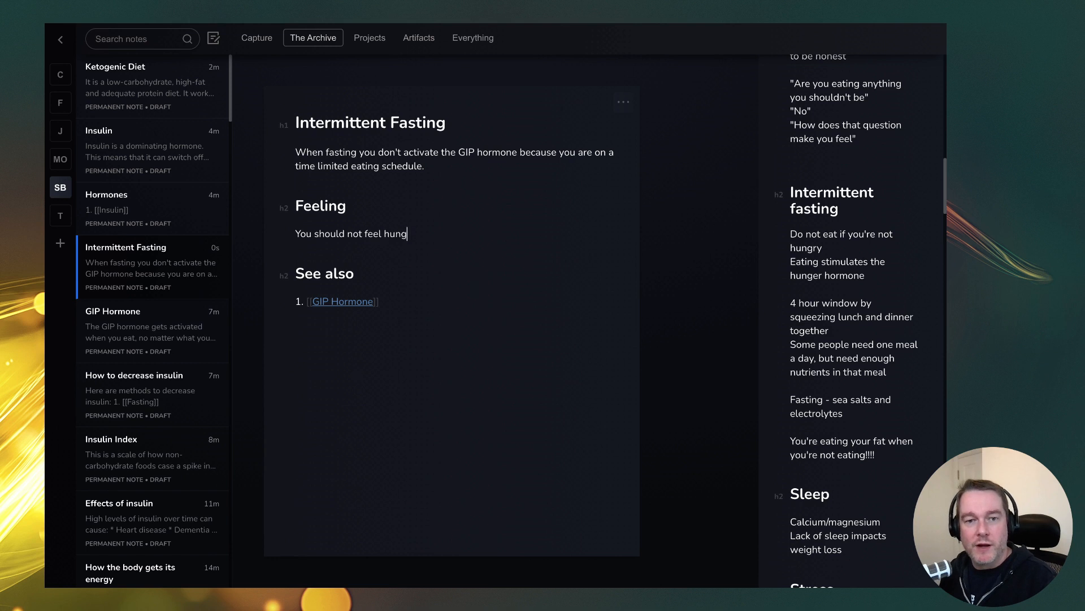
{"action": "type", "text": "ry when fast"}
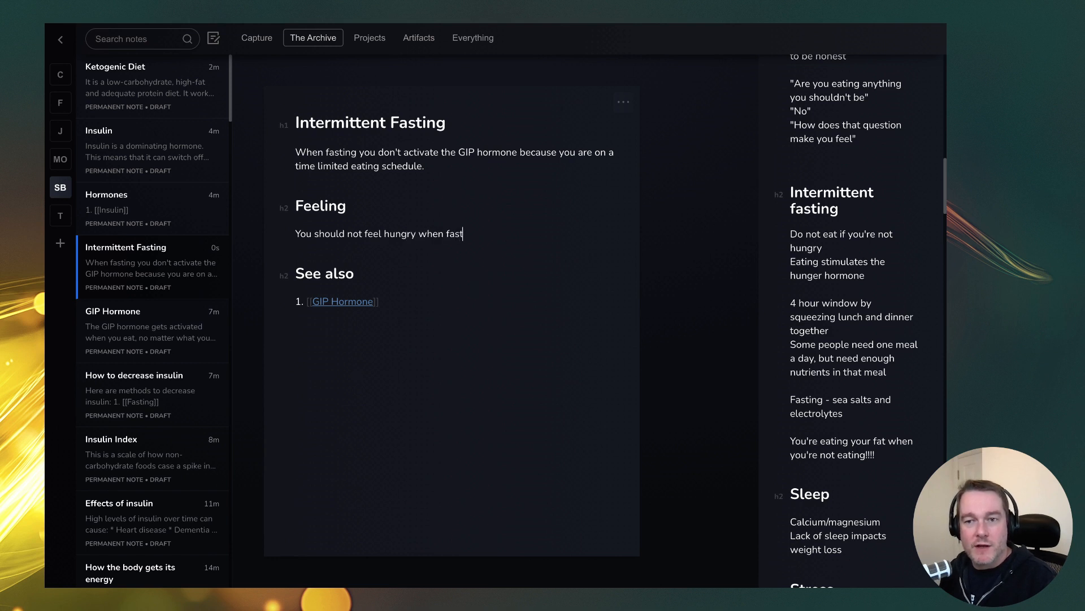
{"action": "type", "text": "ing as you"}
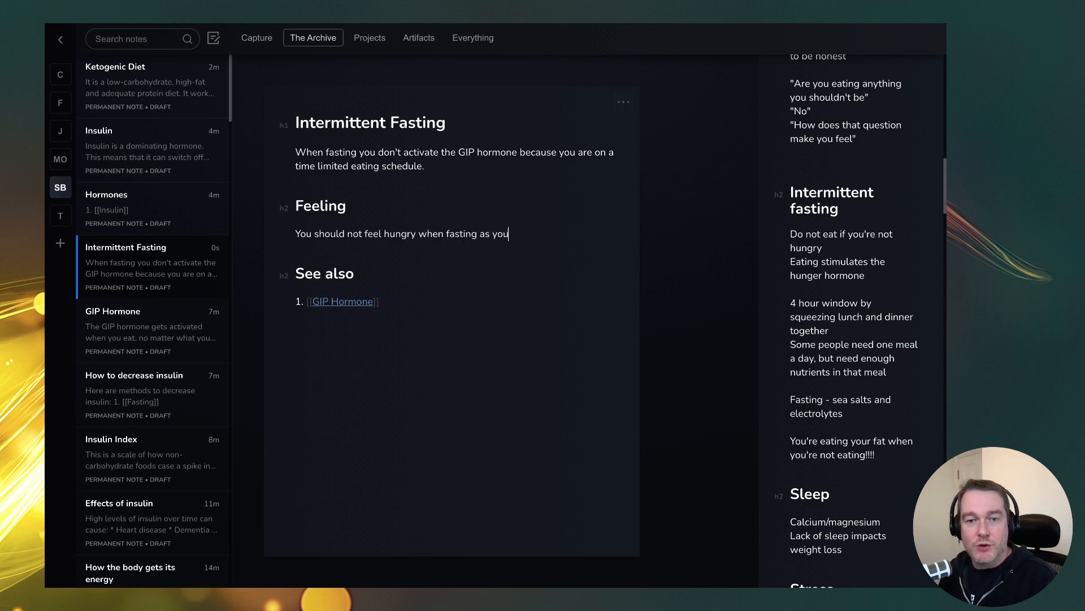
{"action": "type", "text": "r body is consumi"}
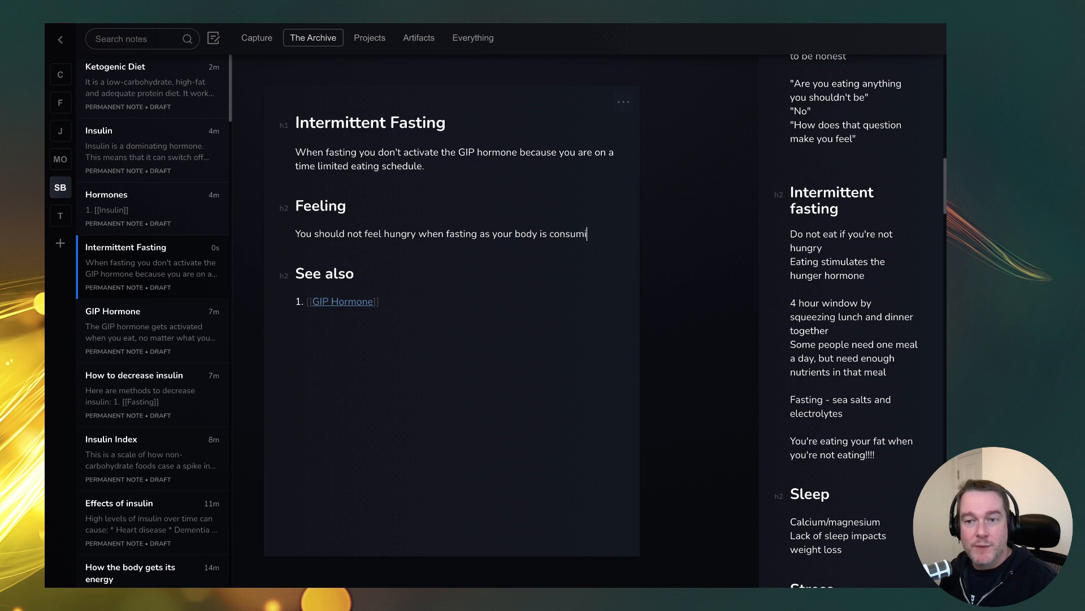
{"action": "type", "text": "ng your own fat s"}
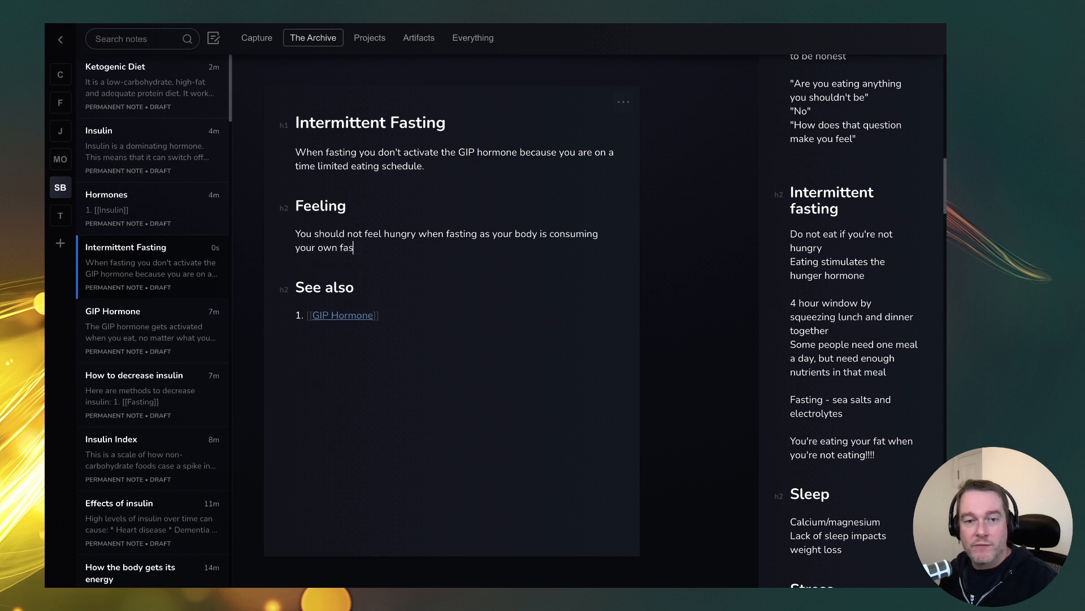
{"action": "type", "text": "tores for energy."}
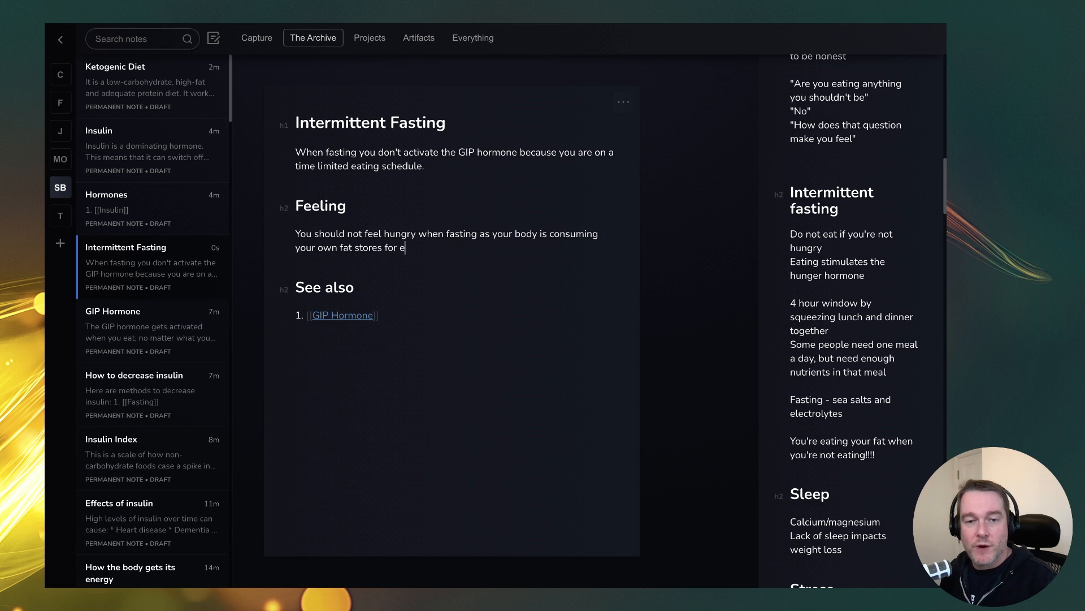
{"action": "key", "text": "Return"}
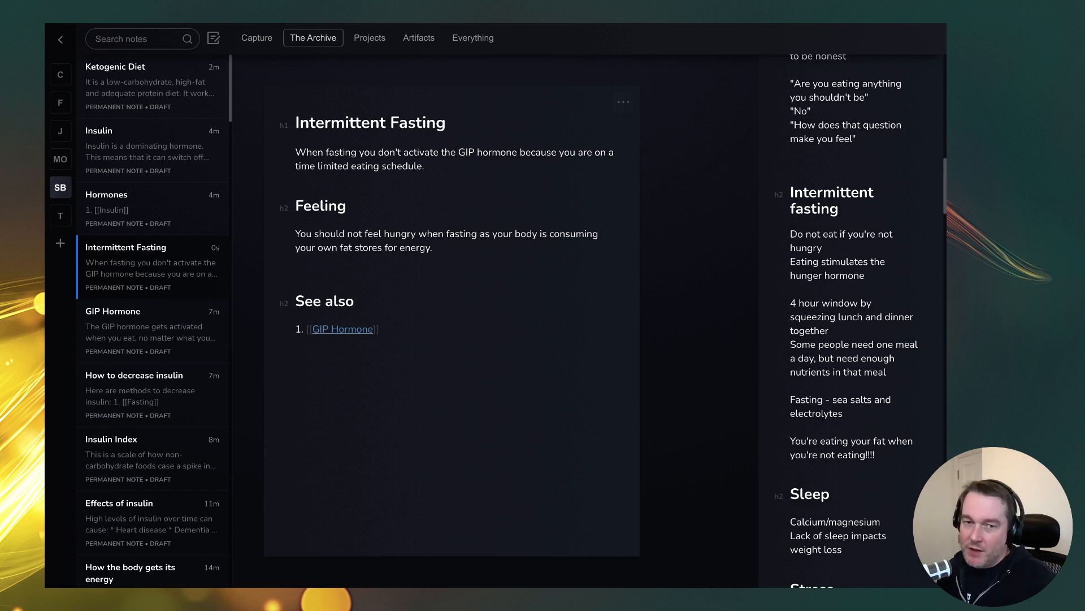
{"action": "key", "text": "Return"}
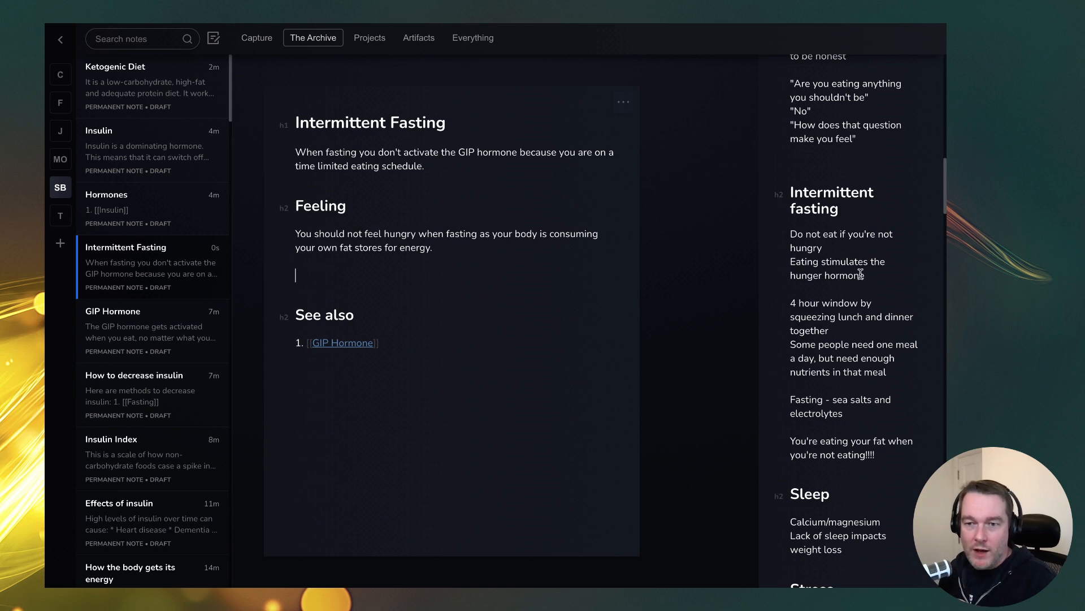
Step: Find the Hormones note by searching for "hormone" and add a [[Hunger Hormone]] link as its second list item
{"action": "left_click_drag", "start_coordinate": [868, 277], "coordinate": [770, 268]}
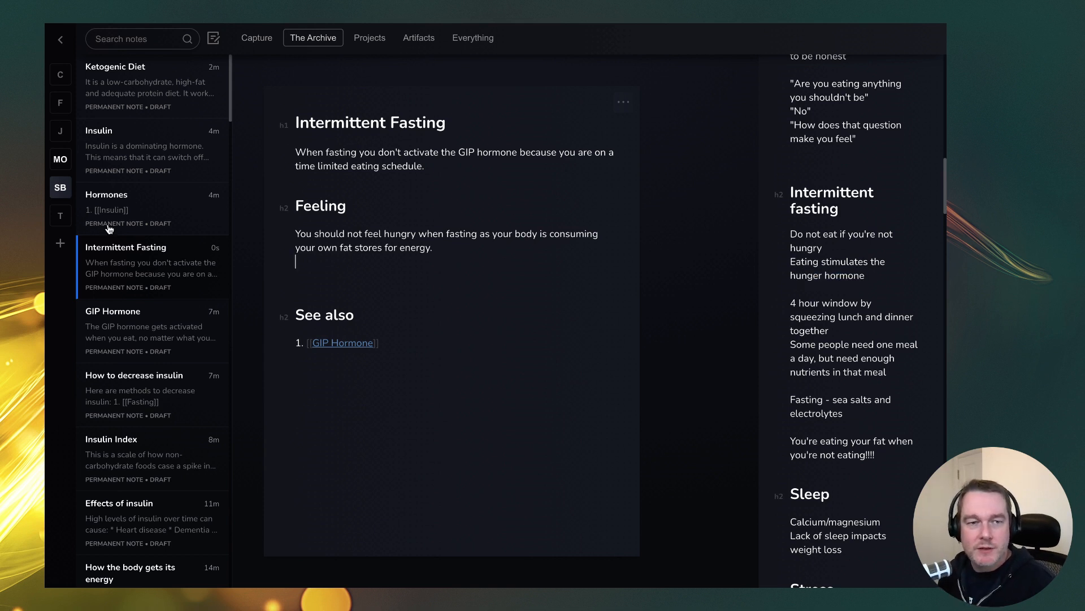
{"action": "left_click", "coordinate": [159, 40]}
{"action": "type", "text": "hormone"}
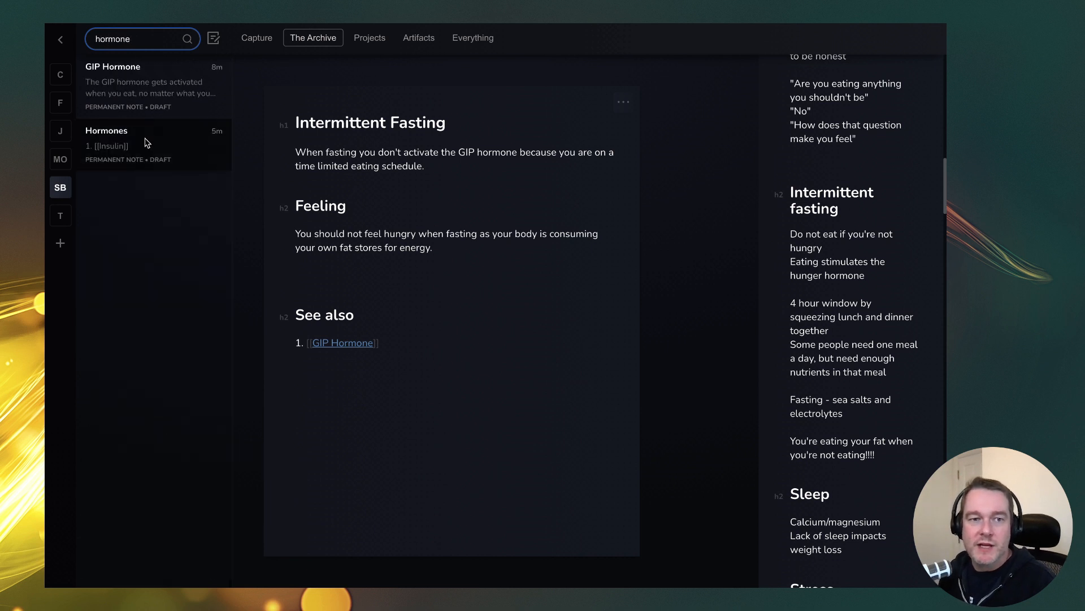
{"action": "left_click", "coordinate": [145, 143]}
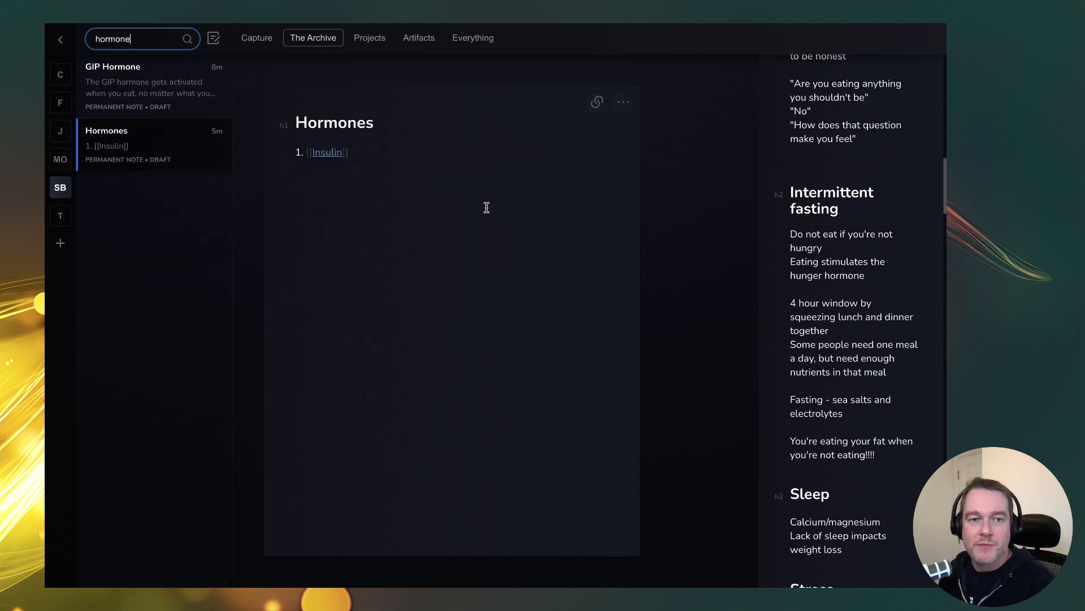
{"action": "left_click", "coordinate": [406, 152]}
{"action": "key", "text": "Return"}
{"action": "type", "text": "[[Hunger Hormone]]"}
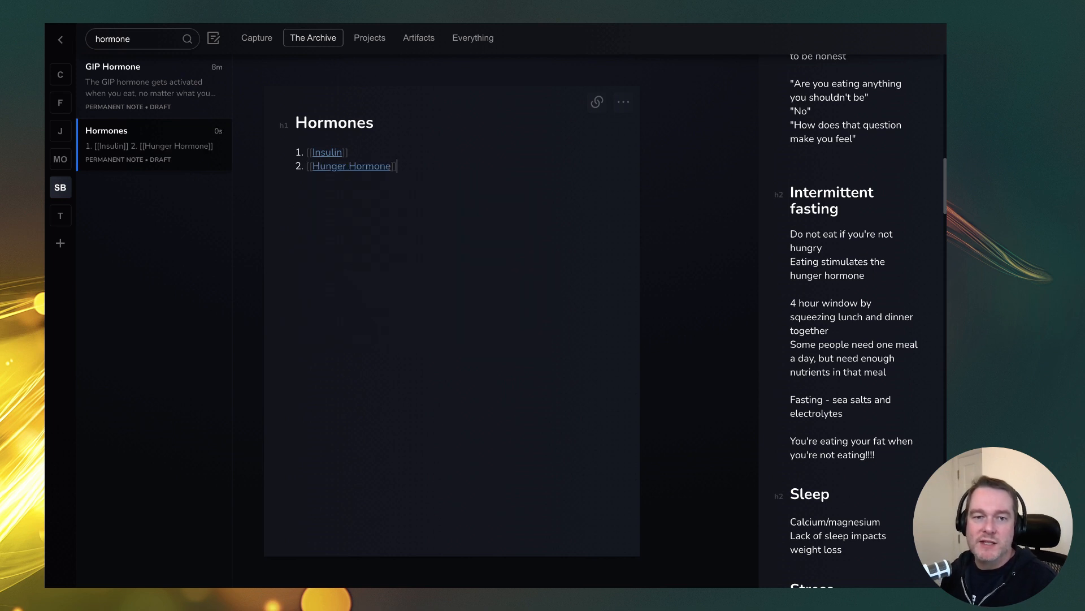
Step: Create the Hunger Hormone permanent note from its link and write "Eating stimulate the hunger hormone." in its body
{"action": "left_click", "coordinate": [356, 167]}
{"action": "left_click", "coordinate": [403, 190]}
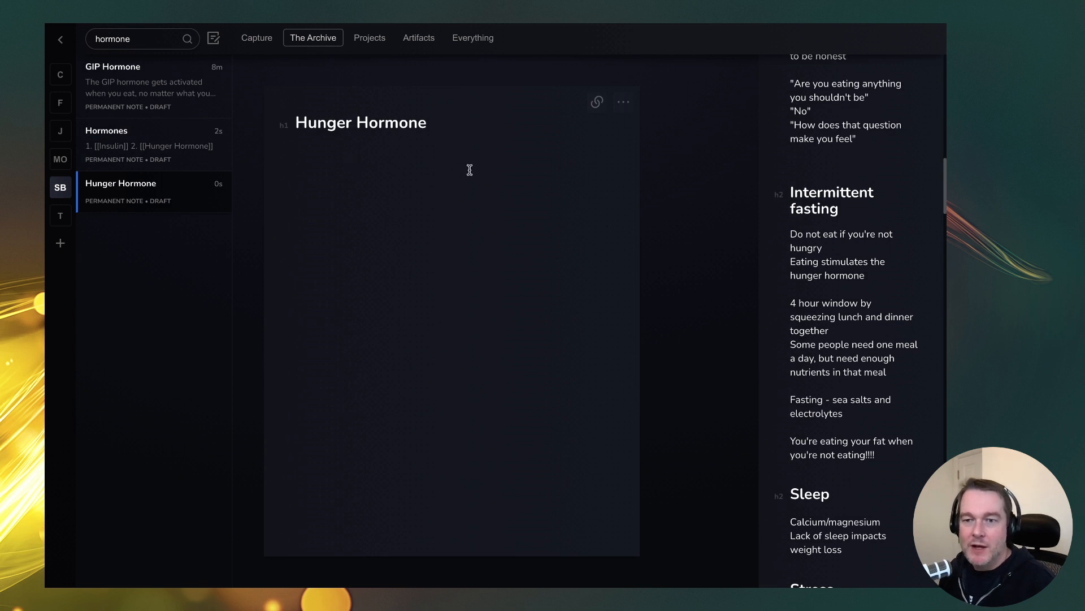
{"action": "type", "text": "Eating ste"}
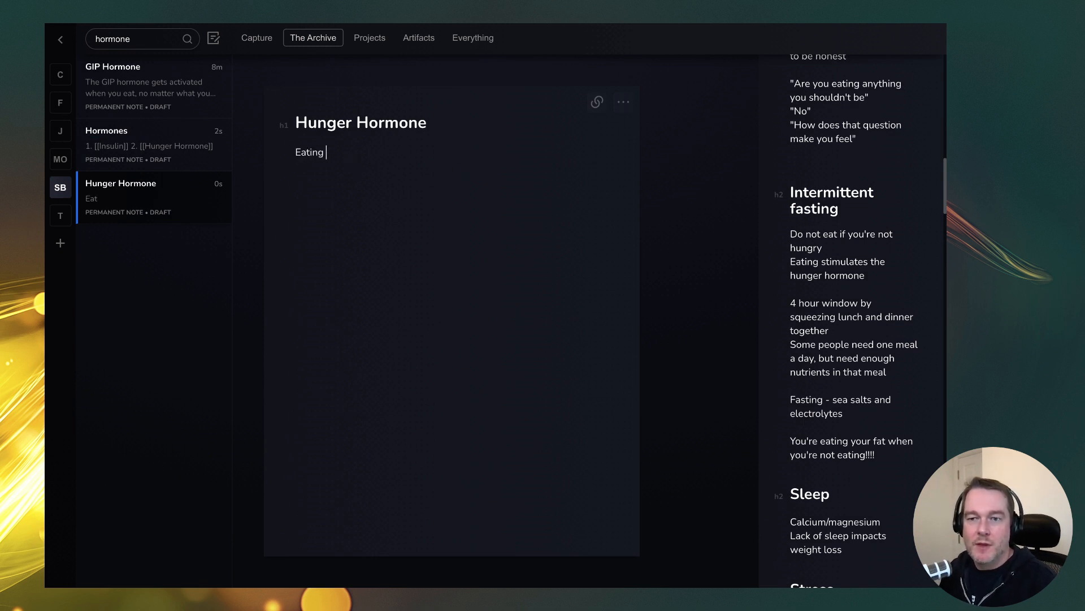
{"action": "key", "text": "BackSpace"}
{"action": "key", "text": "BackSpace"}
{"action": "type", "text": "timula"}
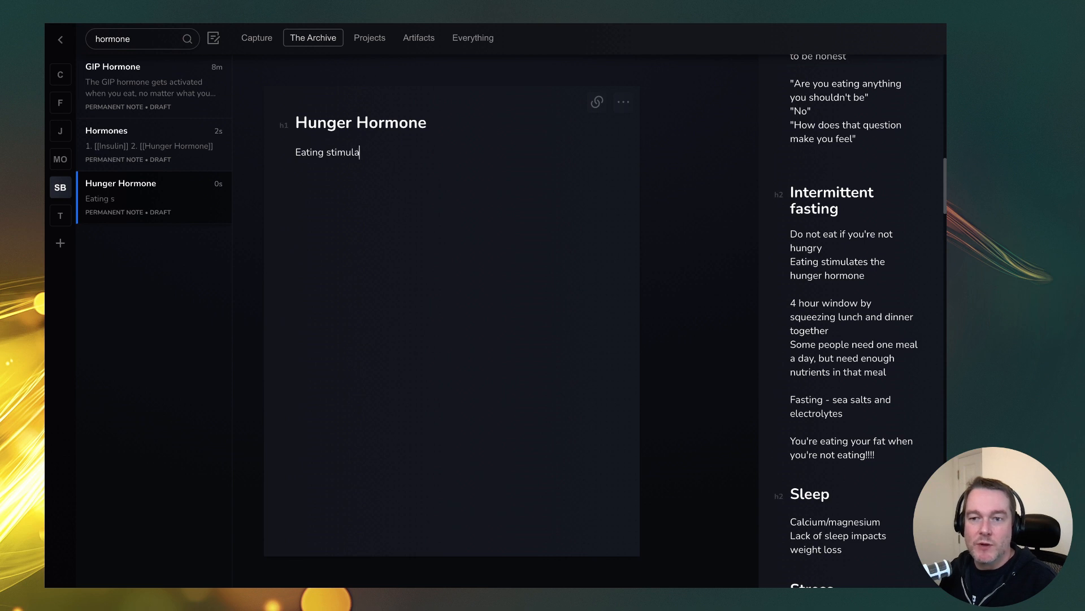
{"action": "type", "text": "te the hunger hormon"}
{"action": "key", "text": "BackSpace"}
{"action": "type", "text": "mone."}
{"action": "key", "text": "Return"}
{"action": "type", "text": "[["}
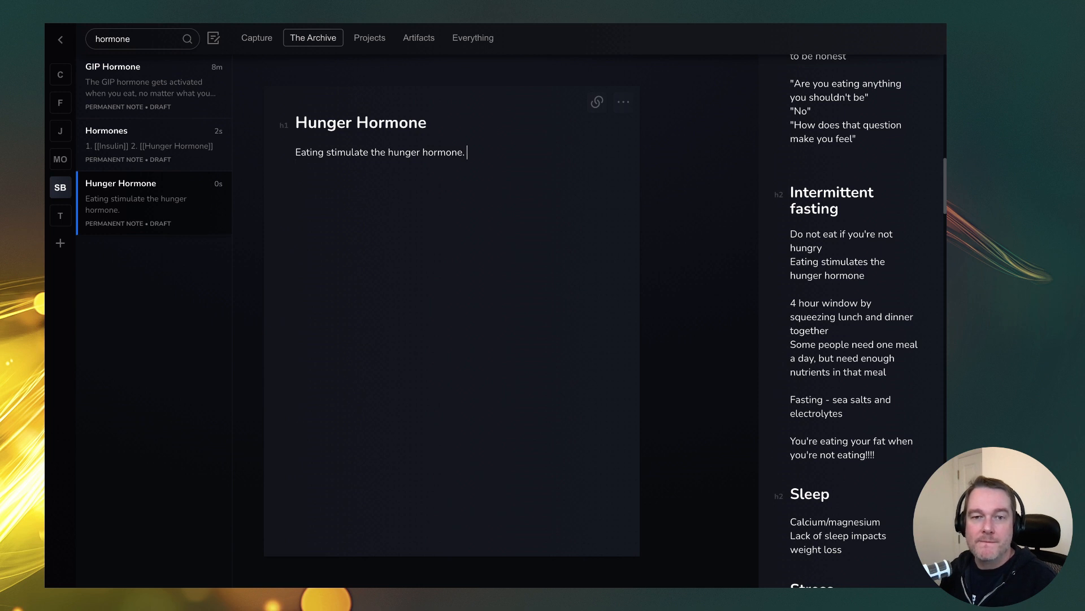
{"action": "key", "text": "BackSpace"}
{"action": "key", "text": "BackSpace"}
{"action": "key", "text": "BackSpace"}
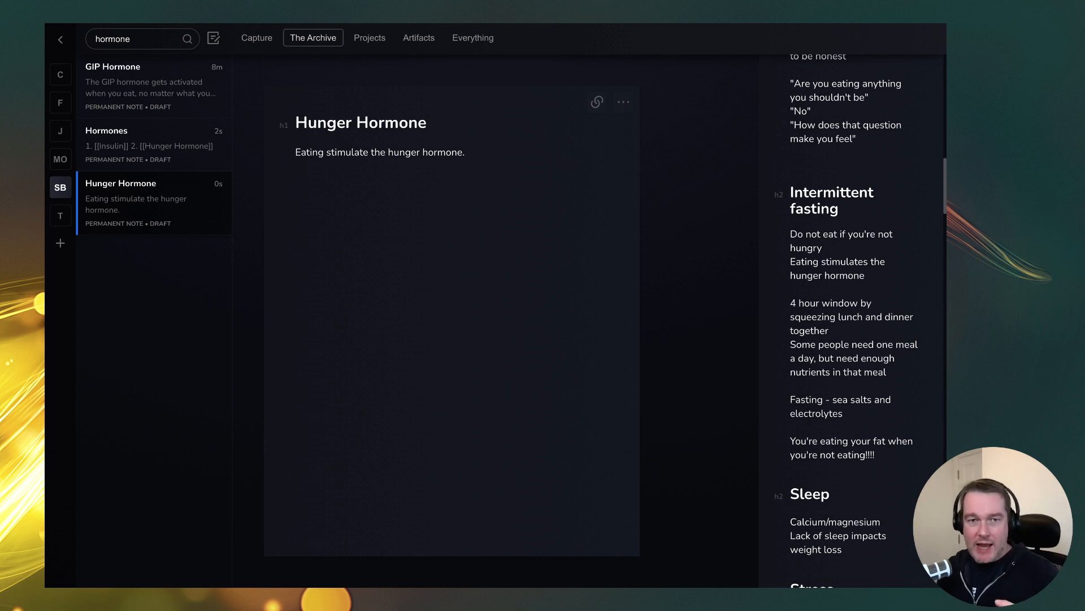
Step: Continue the Hunger Hormone note's paragraph with "This means that in a fasted state, you are not necessarily triggering hunger."
{"action": "type", "text": "This "}
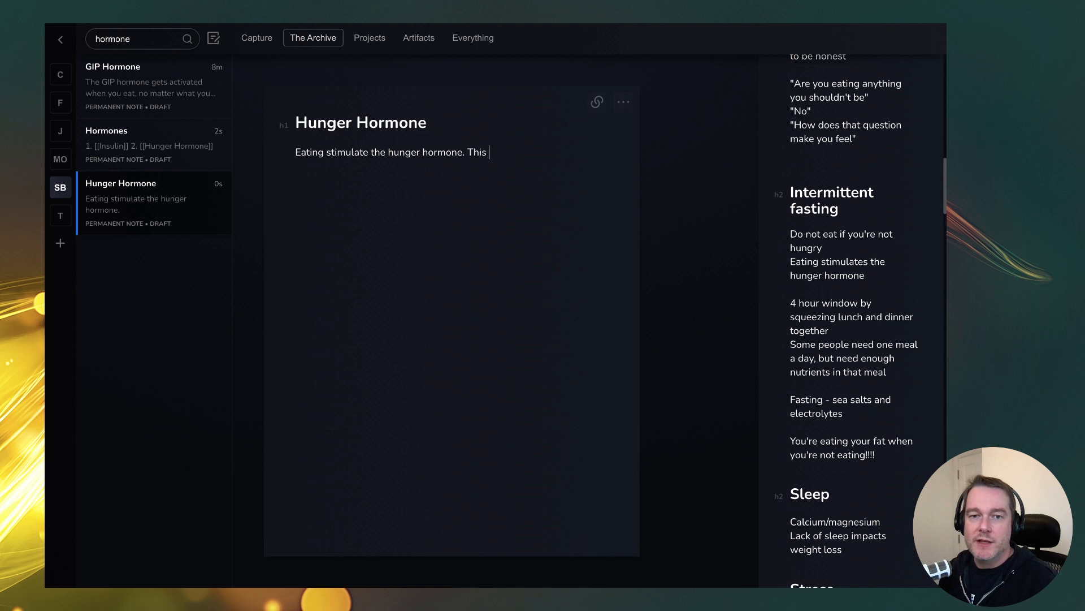
{"action": "type", "text": "means that in a fast"}
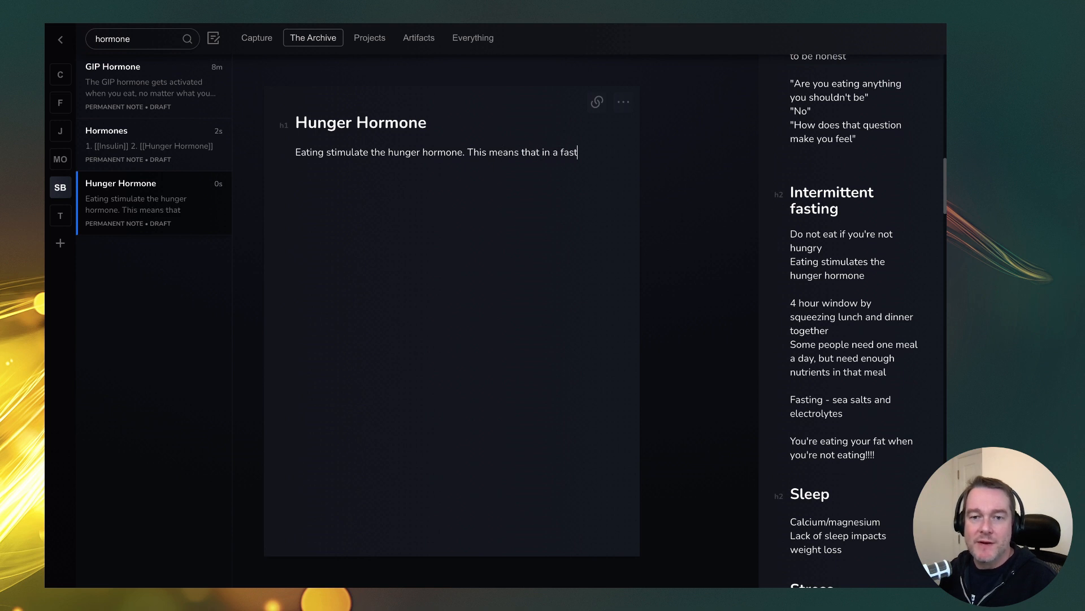
{"action": "type", "text": "ed state, you are not "}
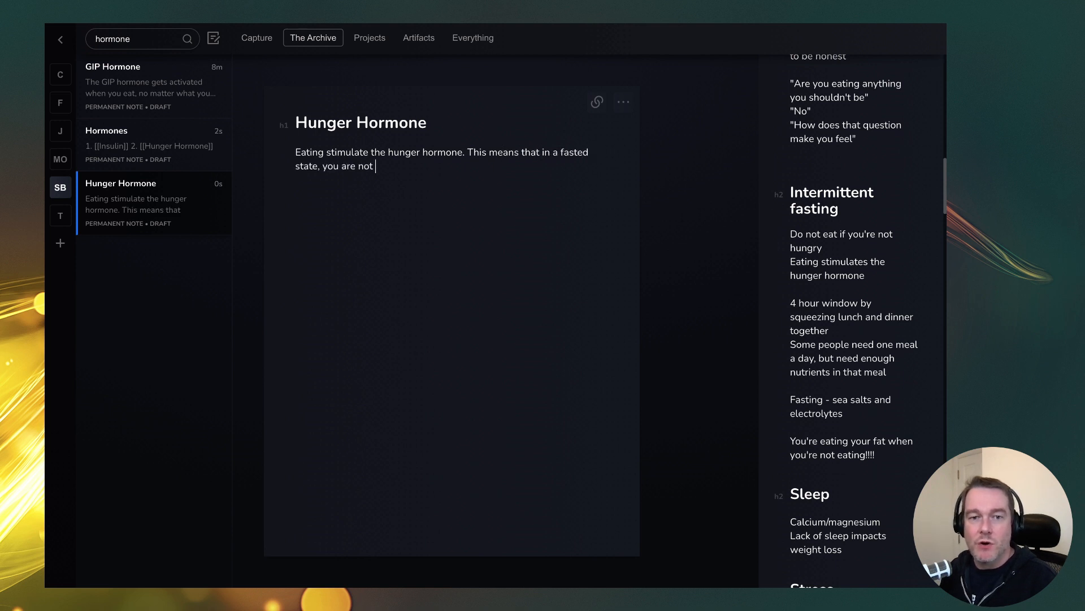
{"action": "type", "text": "necessar"}
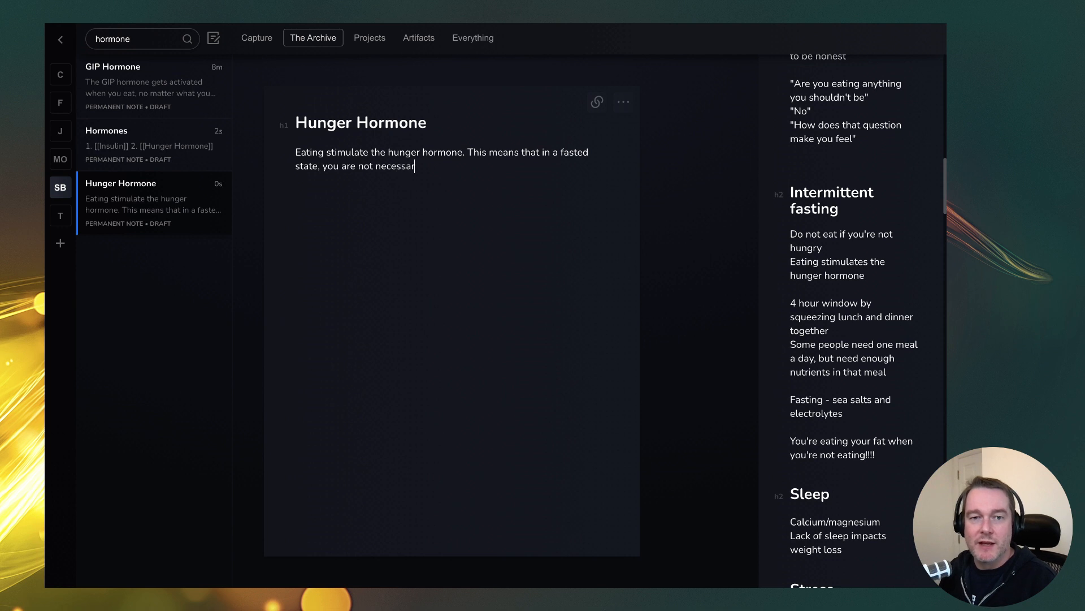
{"action": "type", "text": "ily trig"}
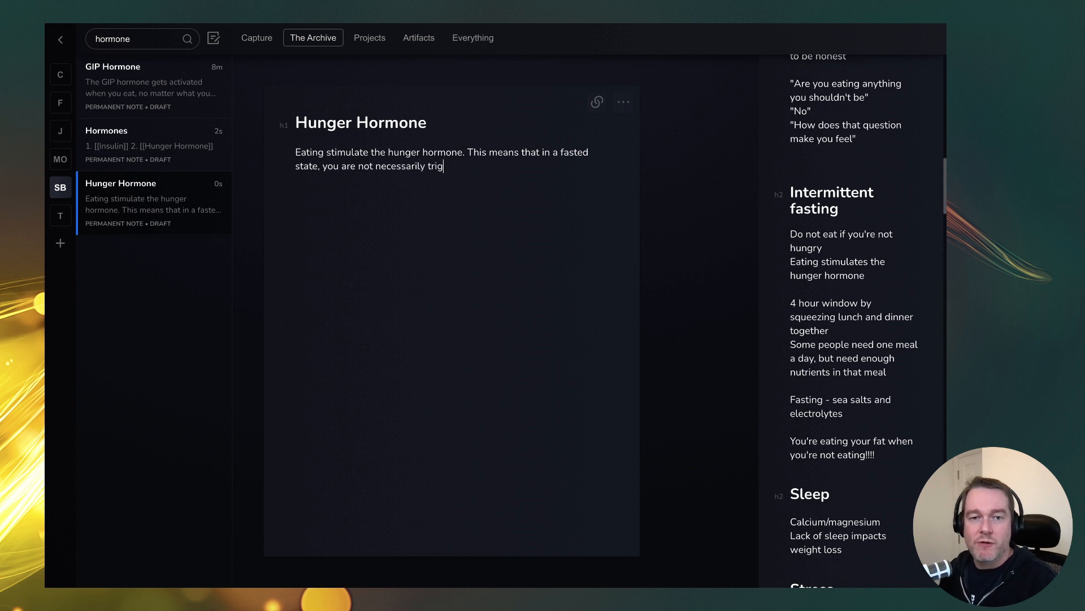
{"action": "type", "text": "gering hunger."}
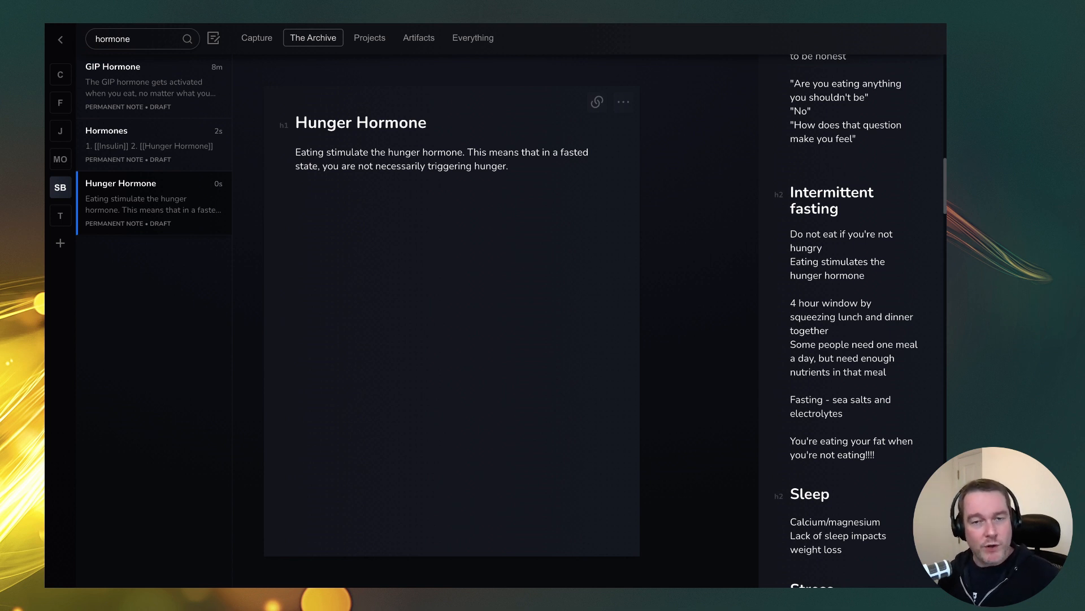
Step: Follow the Hunger Hormone note's backlink to the Hormones note and clear the note search
{"action": "left_click", "coordinate": [596, 103]}
{"action": "left_click", "coordinate": [622, 134]}
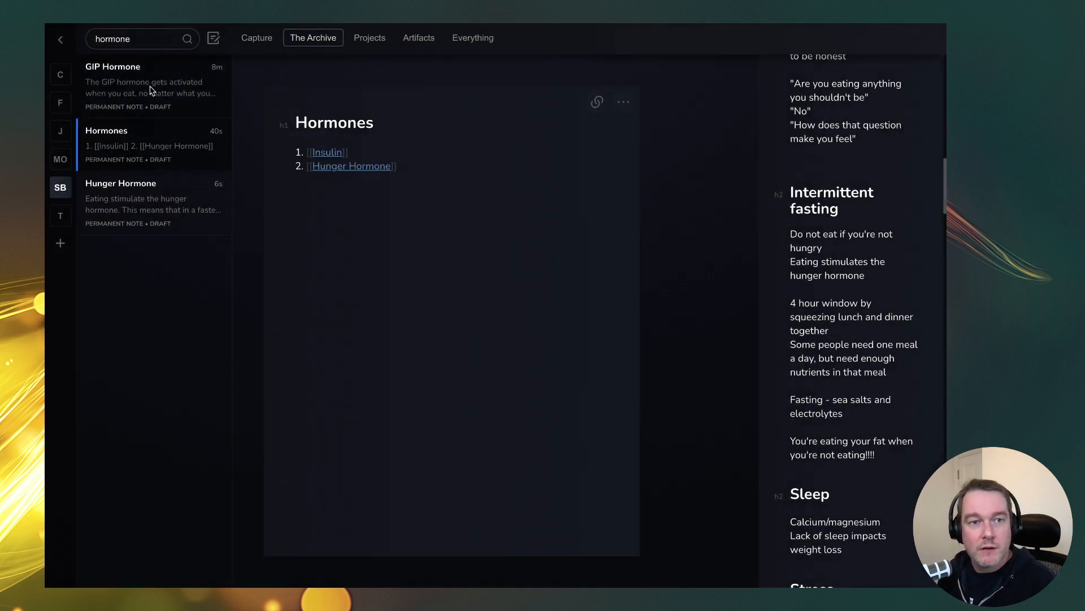
{"action": "double_click", "coordinate": [153, 40]}
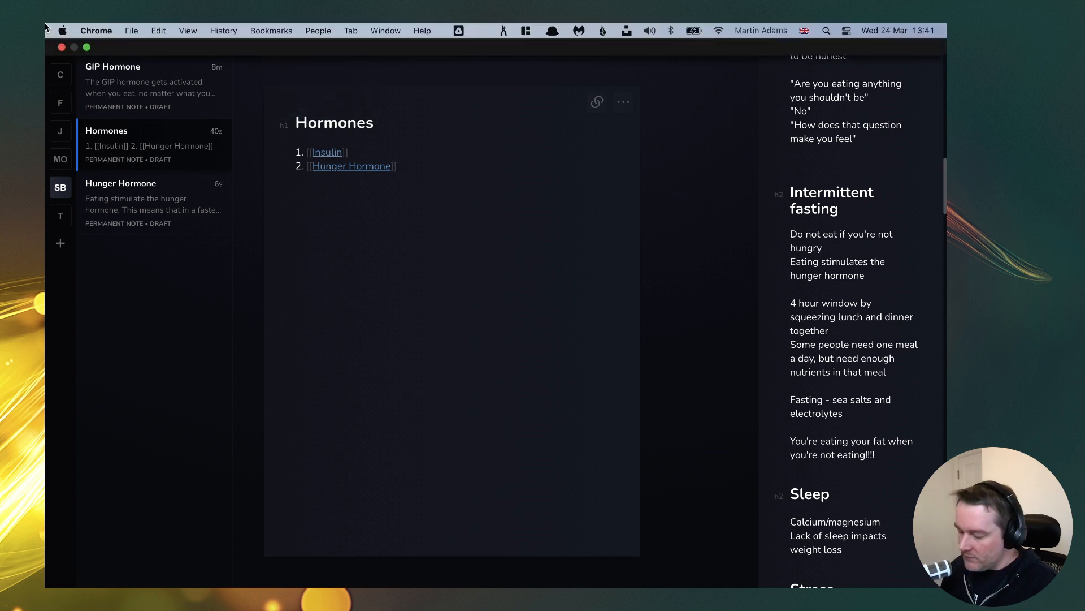
{"action": "key", "text": "BackSpace"}
{"action": "left_click", "coordinate": [848, 344]}
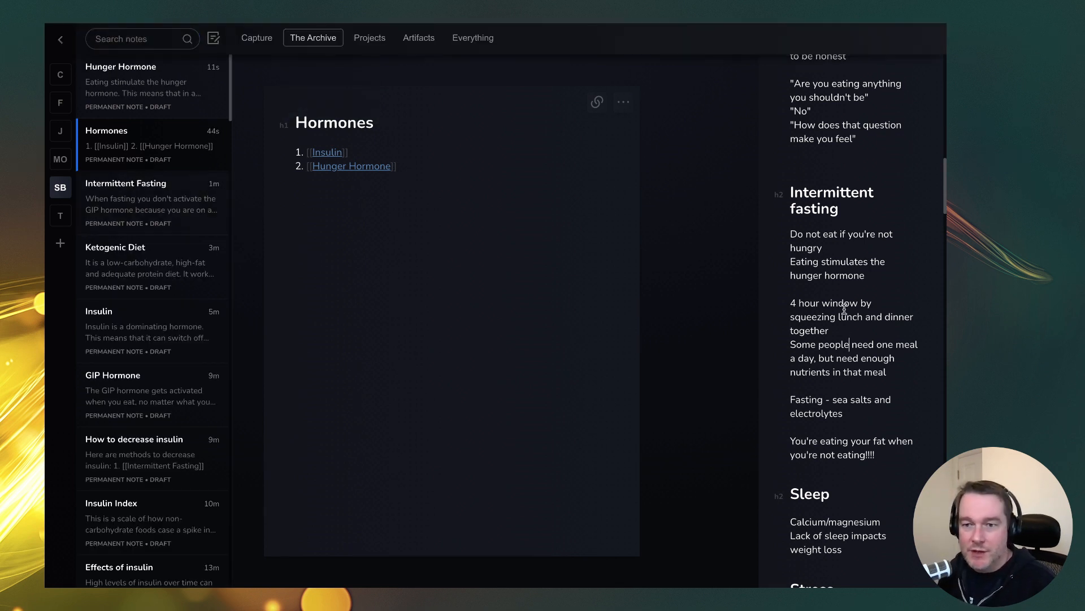
Step: Reopen the Intermittent Fasting permanent note and add a second-level "Recommendations" heading between the Feeling and See also sections
{"action": "left_click", "coordinate": [129, 198]}
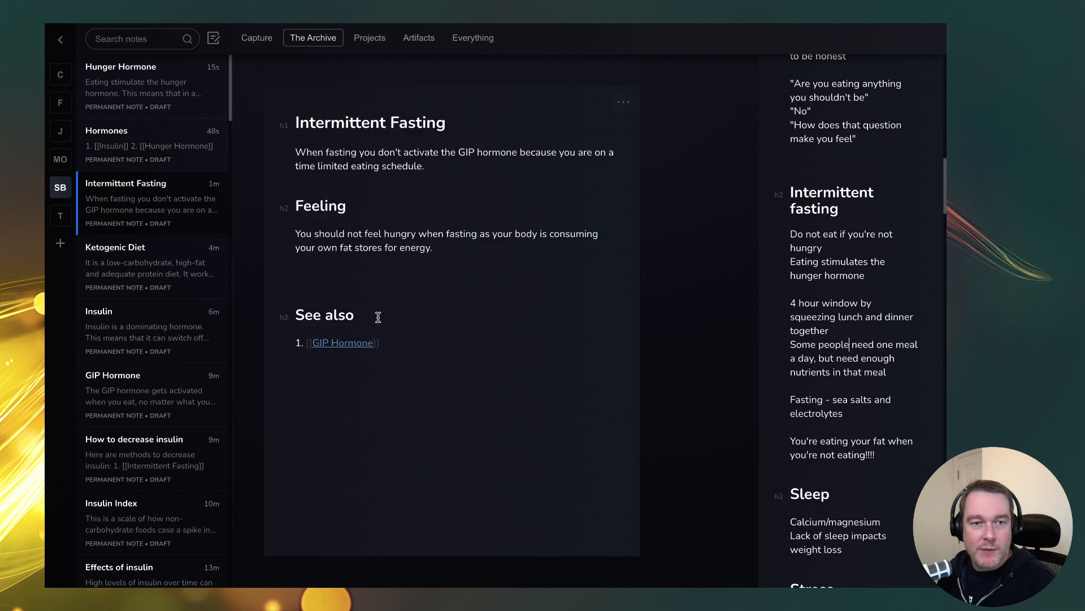
{"action": "left_click_drag", "start_coordinate": [790, 304], "coordinate": [896, 383]}
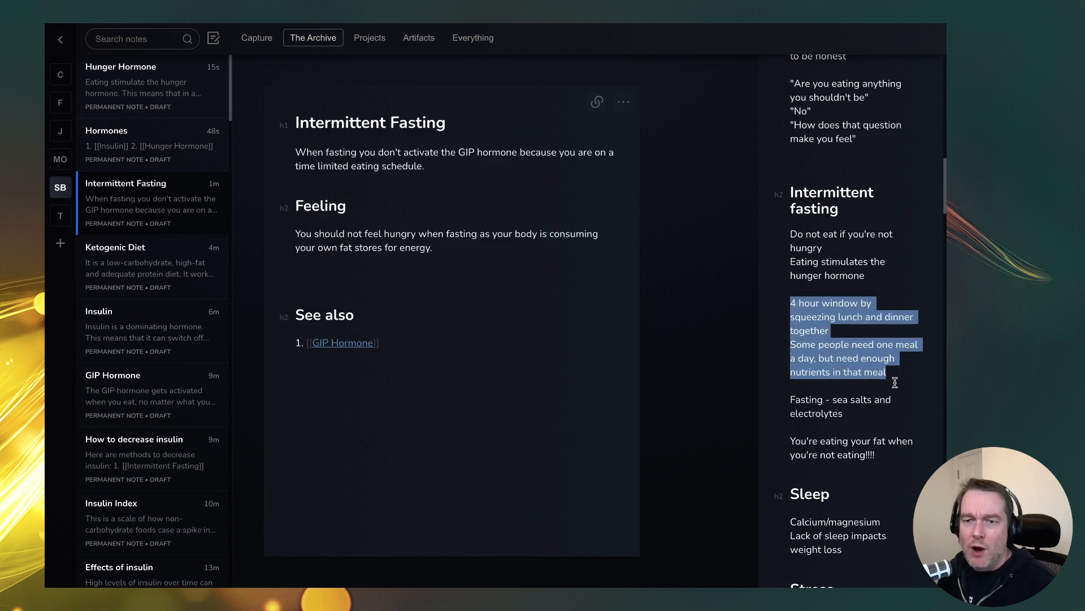
{"action": "left_click", "coordinate": [419, 273]}
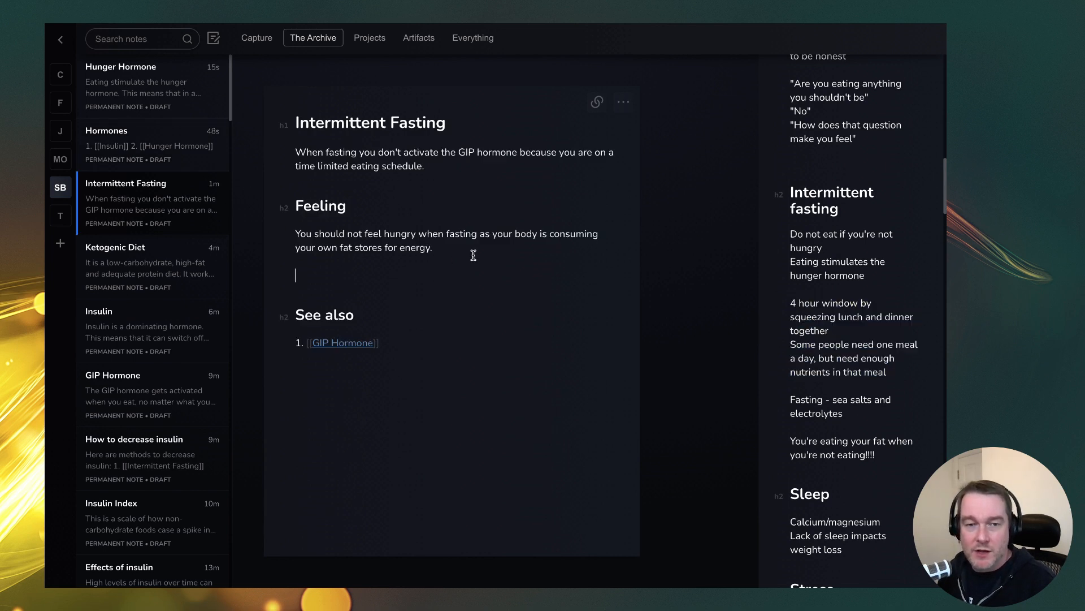
{"action": "type", "text": "##"}
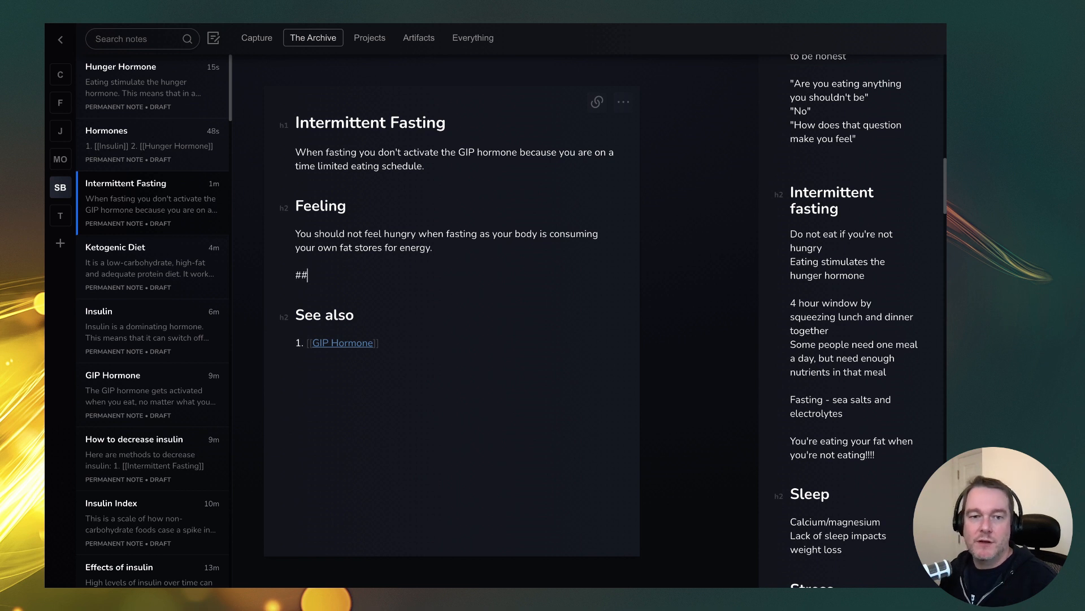
{"action": "type", "text": " Recommendations"}
{"action": "key", "text": "Return"}
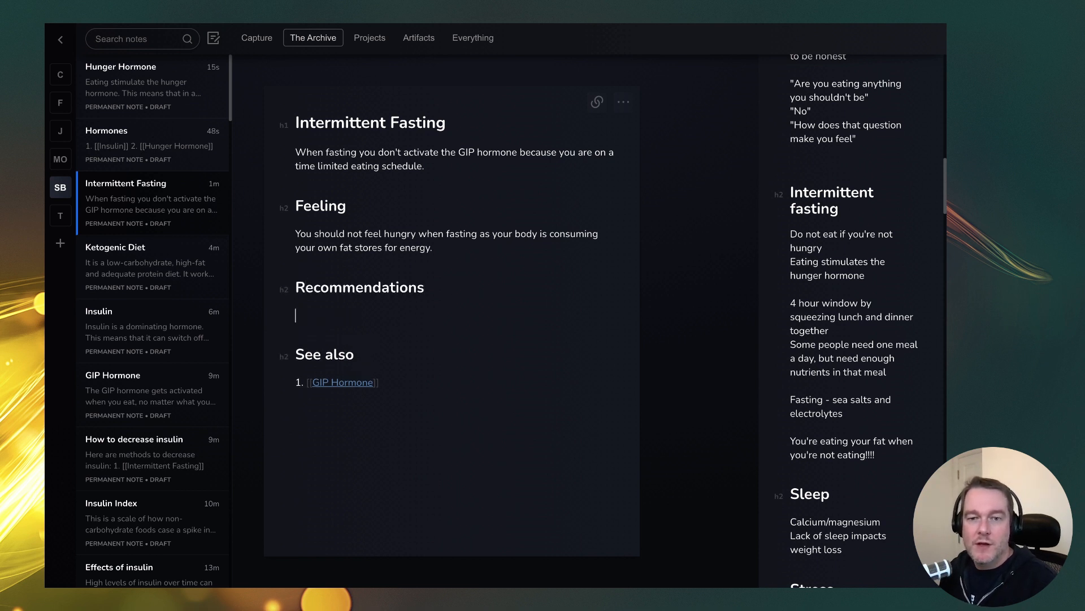
Step: Write "4 hour window by squeezing lung and dinner together." under the Recommendations heading
{"action": "type", "text": "45 h"}
{"action": "key", "text": "BackSpace"}
{"action": "key", "text": "BackSpace"}
{"action": "key", "text": "BackSpace"}
{"action": "type", "text": "hour window by swq"}
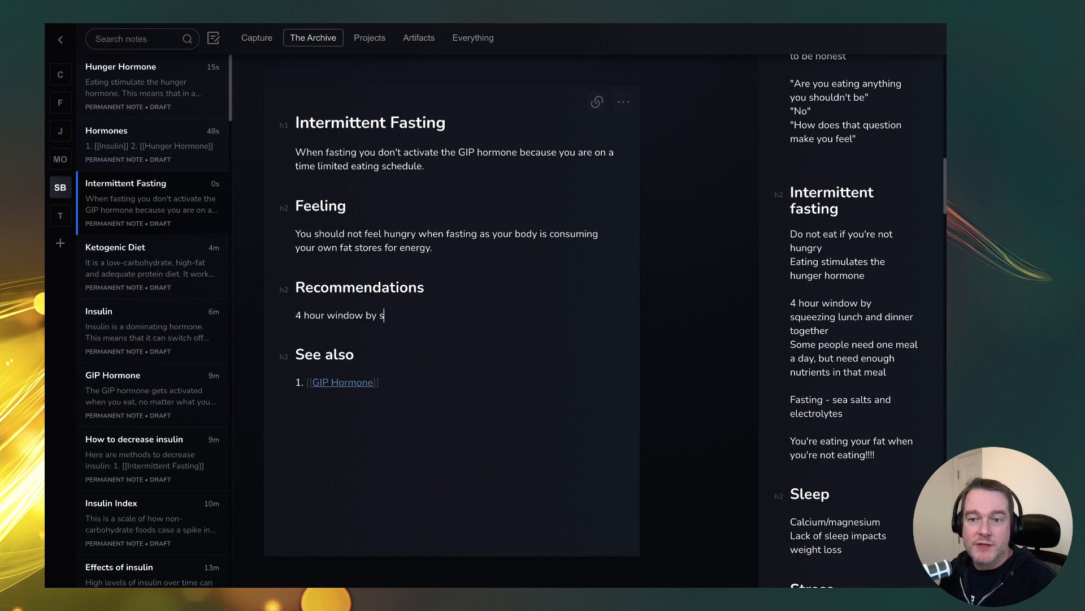
{"action": "key", "text": "BackSpace"}
{"action": "key", "text": "BackSpace"}
{"action": "type", "text": "queezing lung and d"}
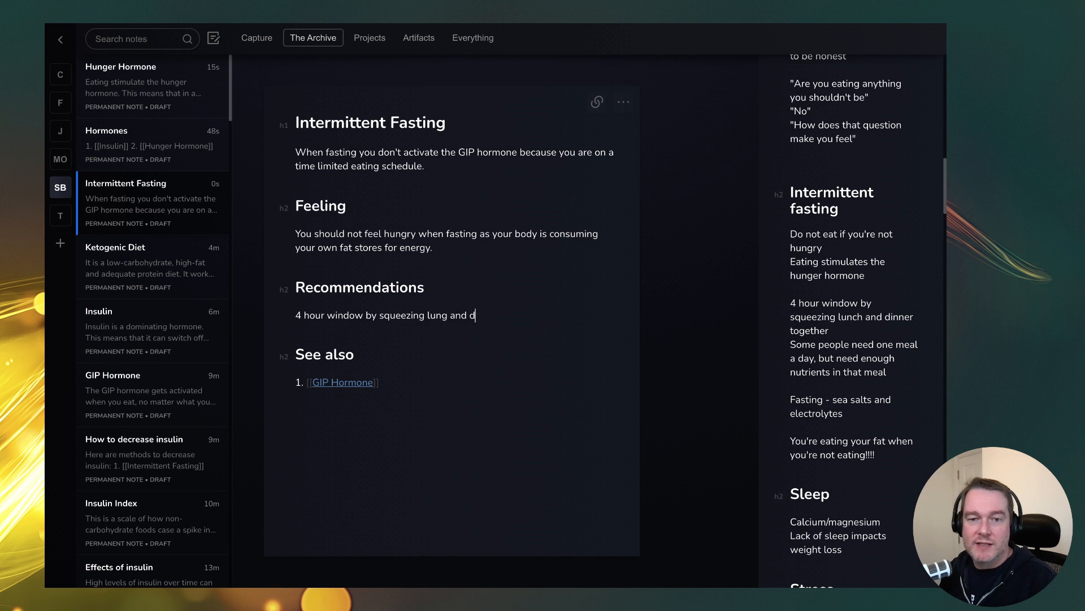
{"action": "type", "text": "innger"}
{"action": "key", "text": "BackSpace"}
{"action": "type", "text": "er together."}
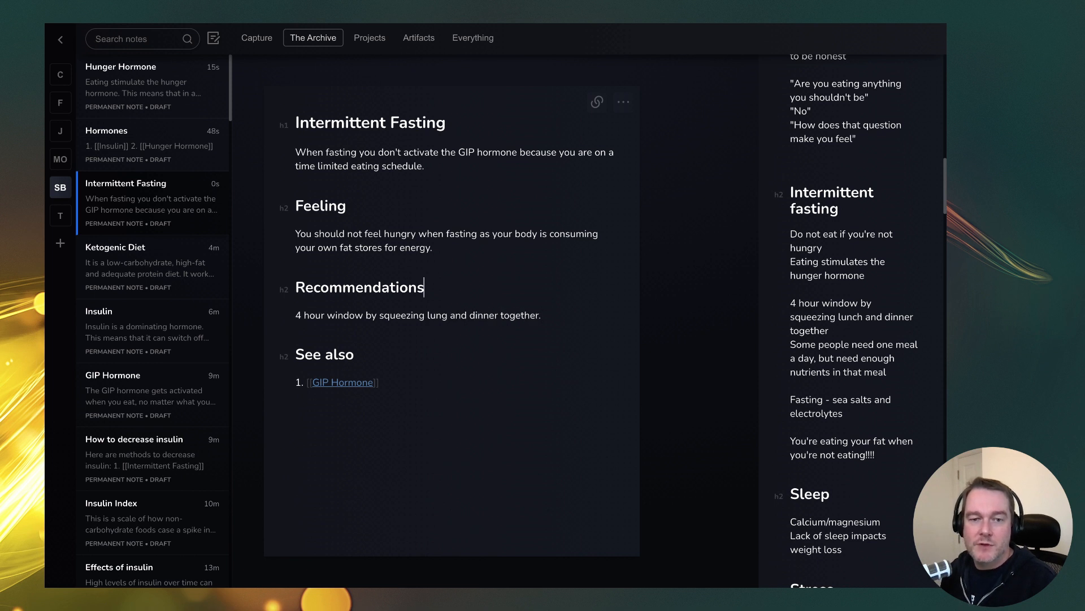
Step: Introduce the 4 hour window sentence under Recommendations with "Every is different, but a good starting point may be a", running as one sentence
{"action": "key", "text": "Right"}
{"action": "key", "text": "Return"}
{"action": "type", "text": "Every is different, but a good"}
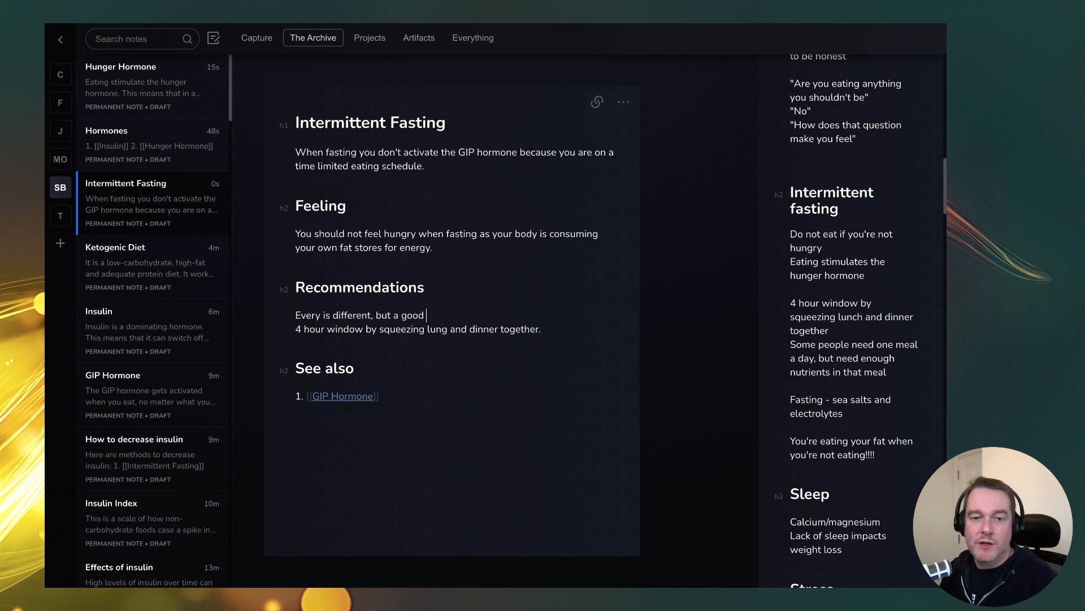
{"action": "type", "text": " starting point"}
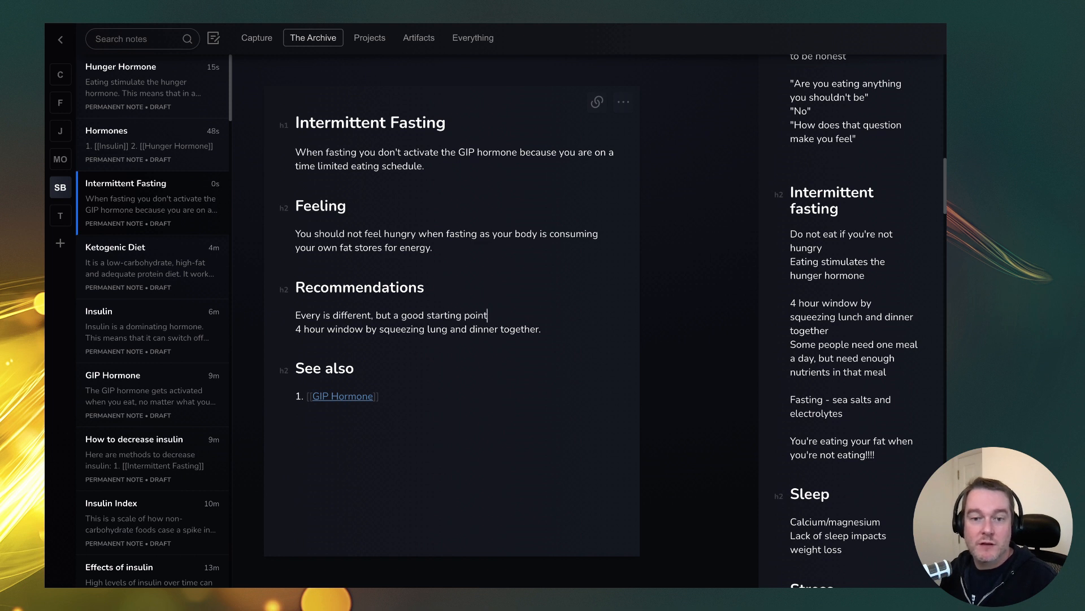
{"action": "type", "text": " may be"}
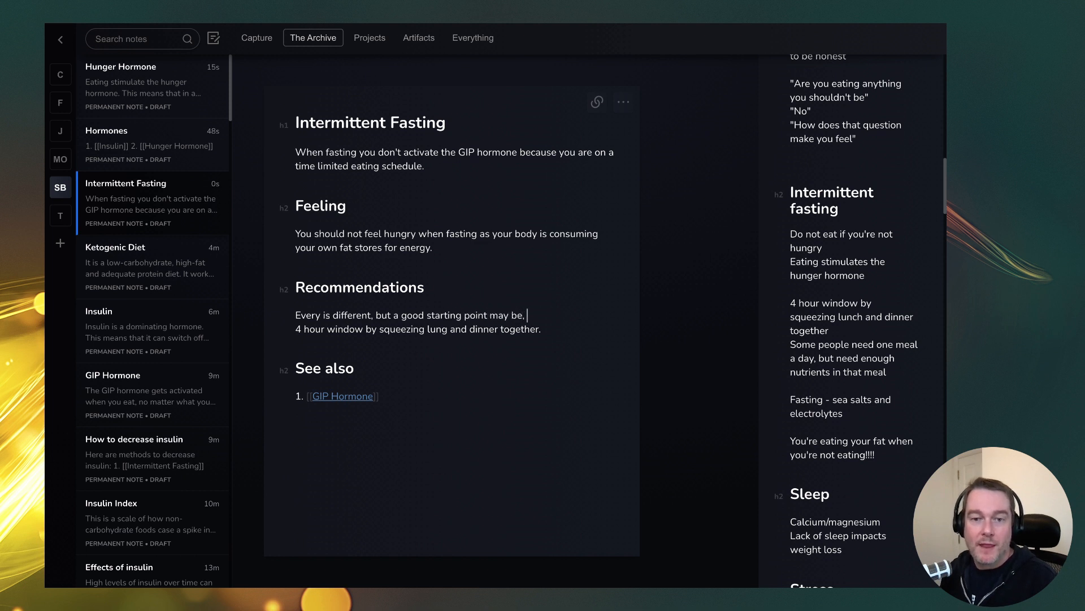
{"action": "type", "text": " a"}
{"action": "key", "text": "Delete"}
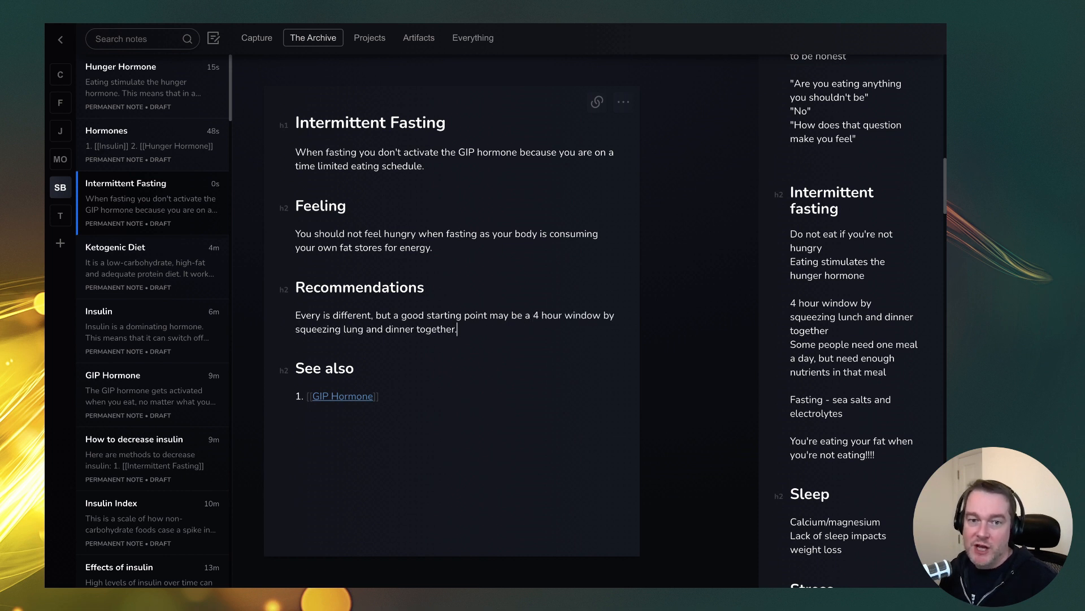
Step: Correct "lung" to "lunch" in the Recommendations sentence
{"action": "left_click", "coordinate": [363, 325]}
{"action": "key", "text": "BackSpace"}
{"action": "type", "text": "ch"}
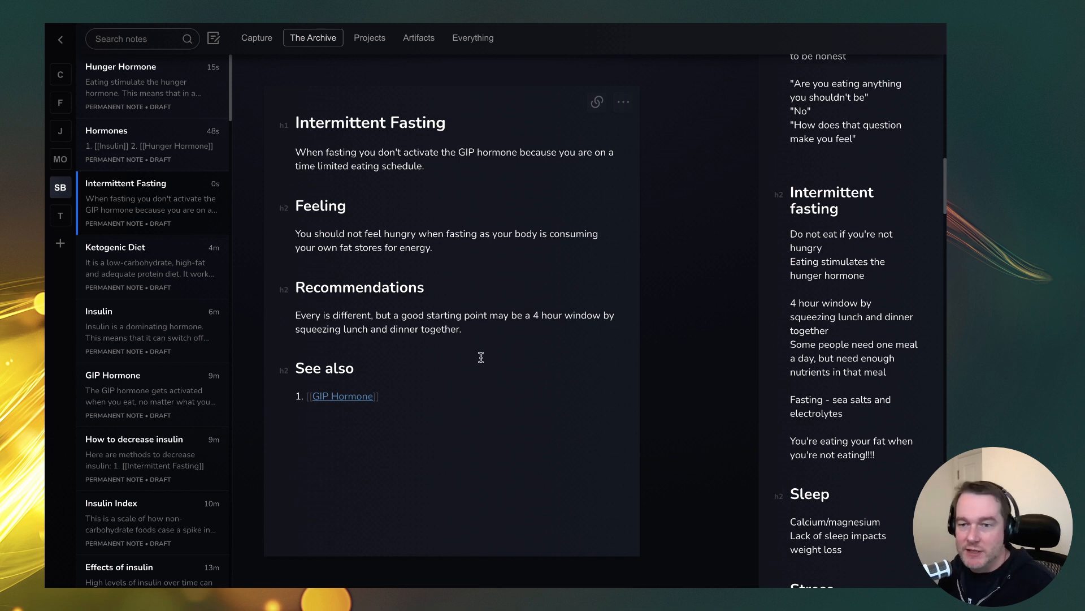
Step: Add a separate Recommendations paragraph: "Some people may need just one meal a day, but you do need enough nutrients in that meal."
{"action": "left_click", "coordinate": [531, 327]}
{"action": "key", "text": "Return"}
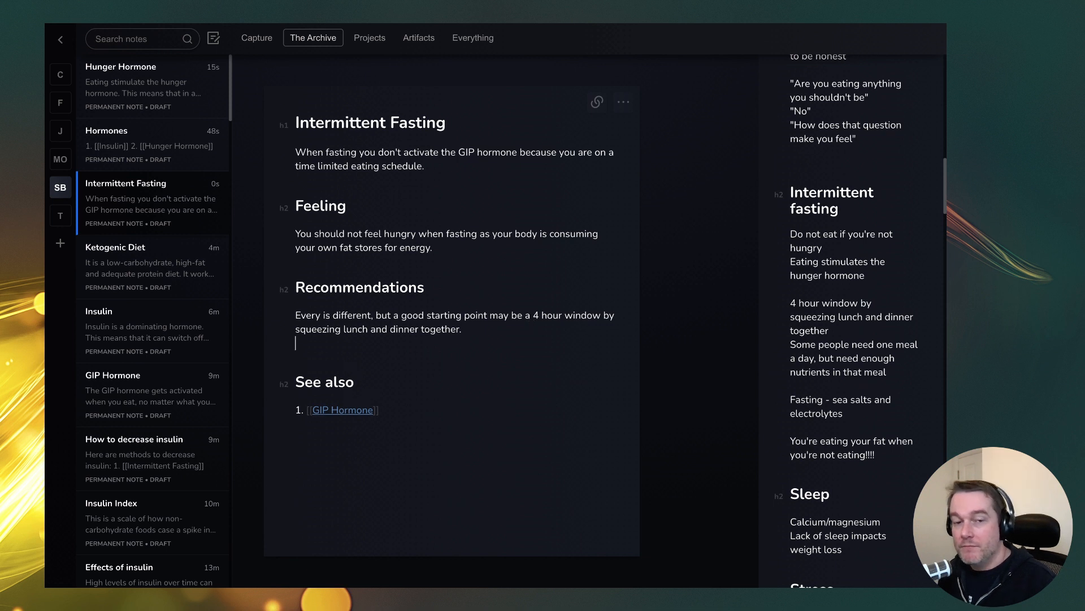
{"action": "type", "text": "Some poeole ma"}
{"action": "key", "text": "BackSpace"}
{"action": "key", "text": "BackSpace"}
{"action": "key", "text": "BackSpace"}
{"action": "key", "text": "BackSpace"}
{"action": "key", "text": "BackSpace"}
{"action": "key", "text": "BackSpace"}
{"action": "key", "text": "BackSpace"}
{"action": "type", "text": "eople may need"}
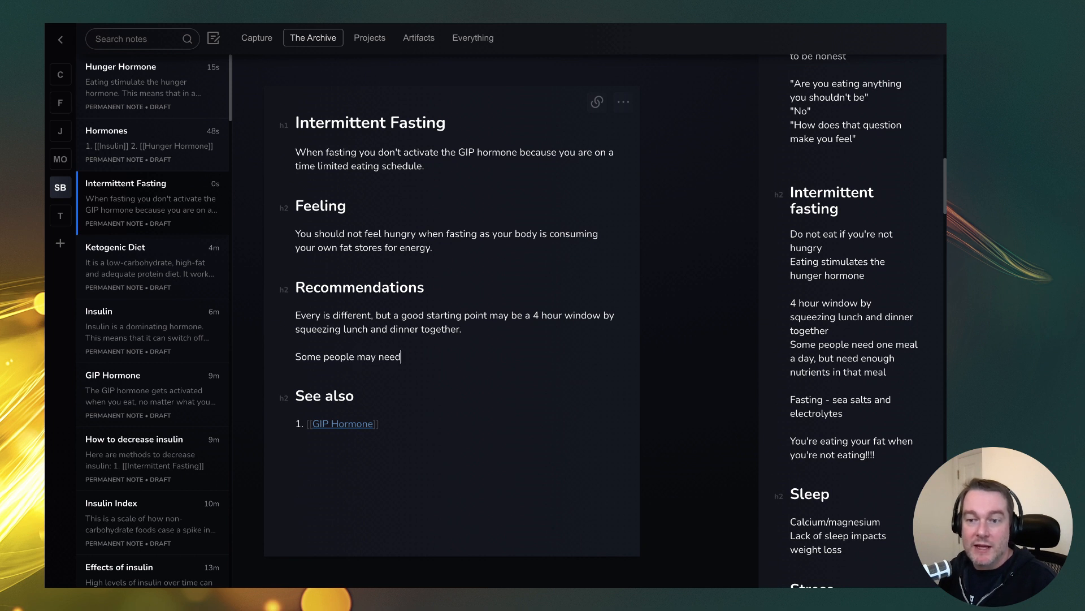
{"action": "type", "text": " just one meal a day, "}
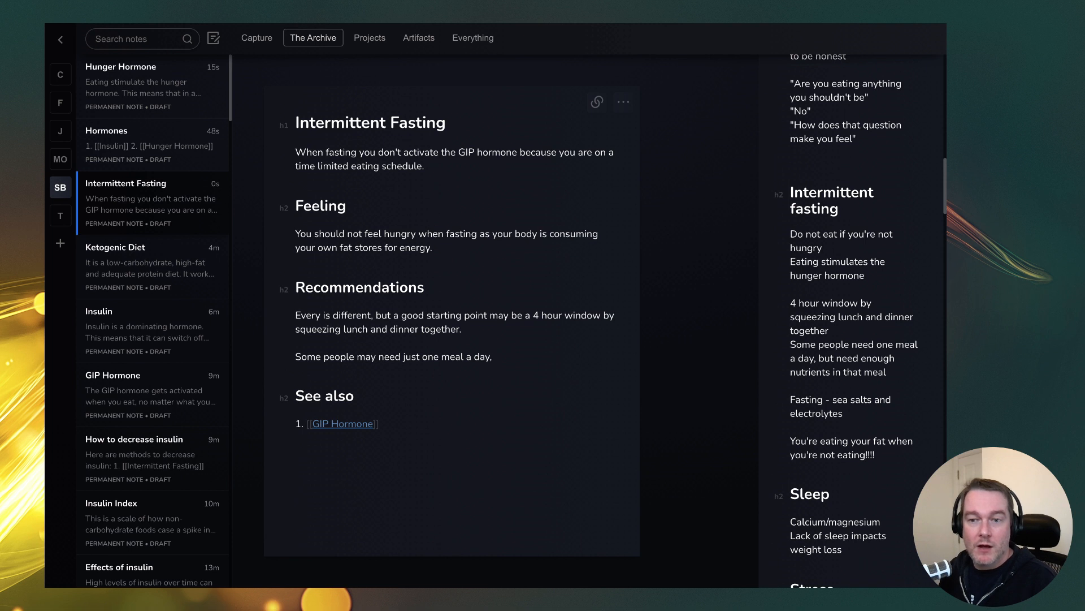
{"action": "type", "text": "but you do nee"}
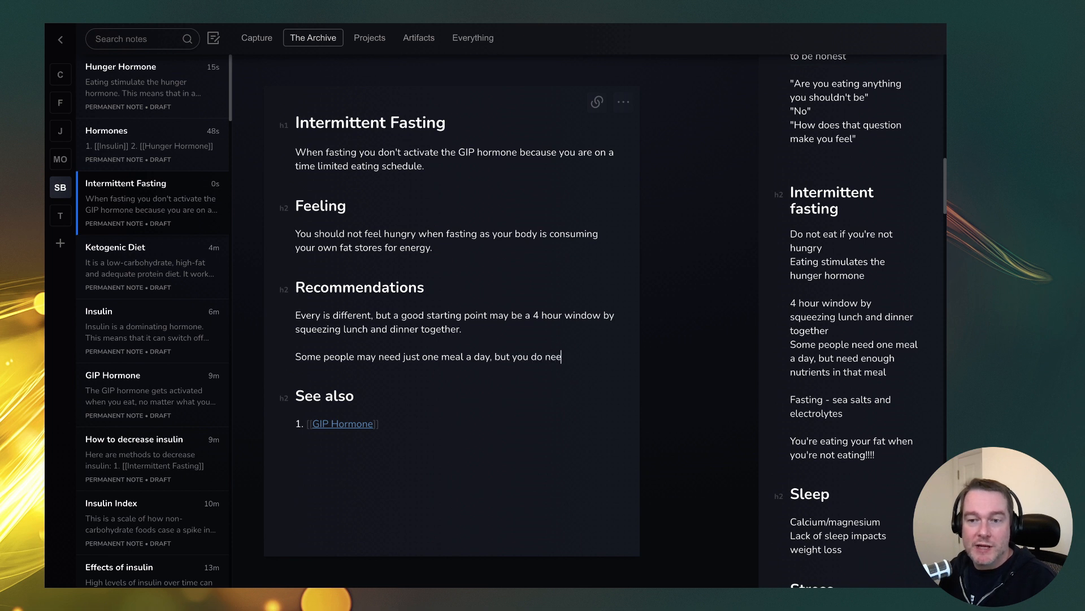
{"action": "type", "text": "d enough nutrien"}
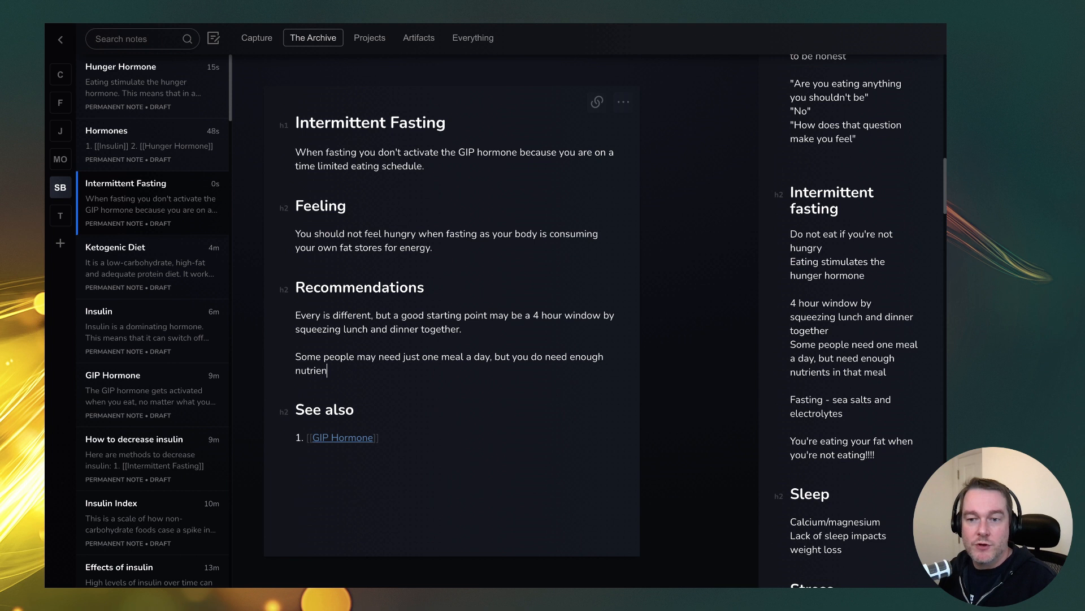
{"action": "type", "text": "ts in that meal."}
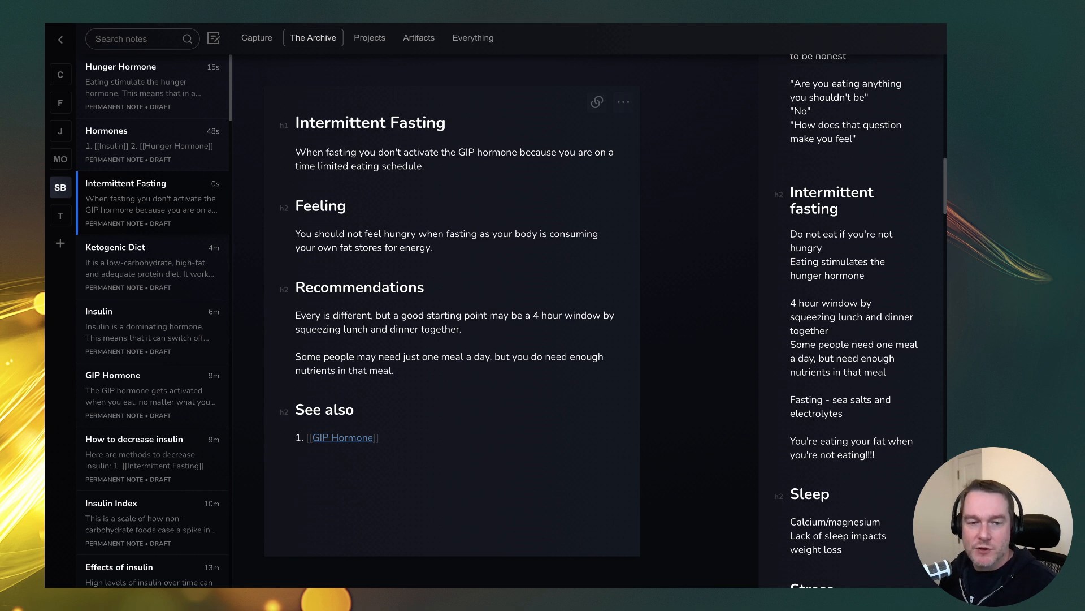
Step: Turn the word "nutrients" in the one-meal paragraph into a double-bracket note link
{"action": "double_click", "coordinate": [324, 368]}
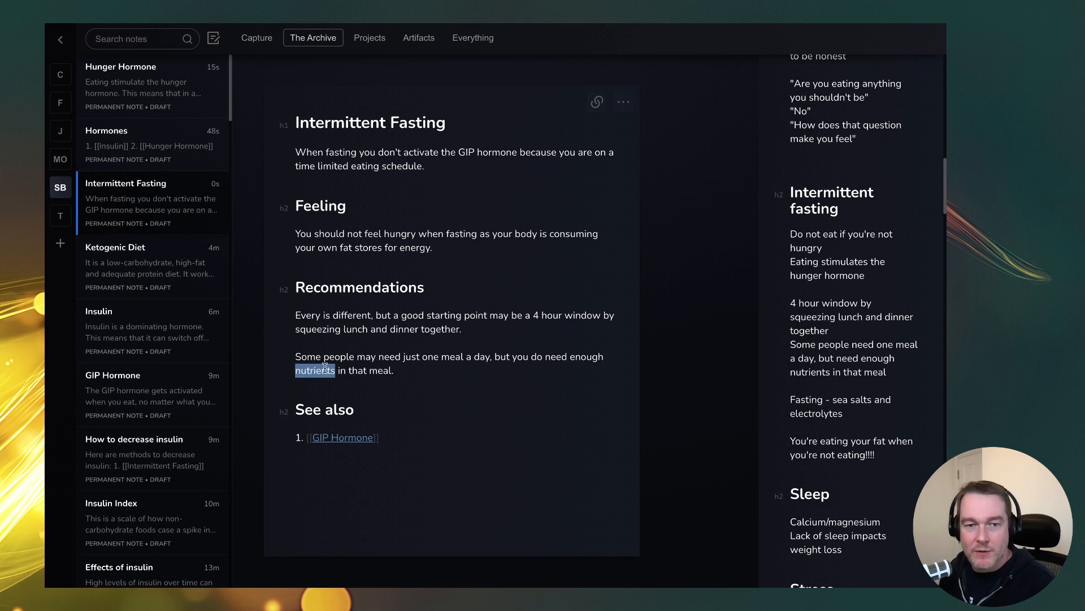
{"action": "key", "text": "Left"}
{"action": "type", "text": "p["}
{"action": "key", "text": "BackSpace"}
{"action": "key", "text": "BackSpace"}
{"action": "type", "text": "[[0"}
{"action": "key", "text": "Escape"}
{"action": "key", "text": "BackSpace"}
{"action": "left_click", "coordinate": [334, 371]}
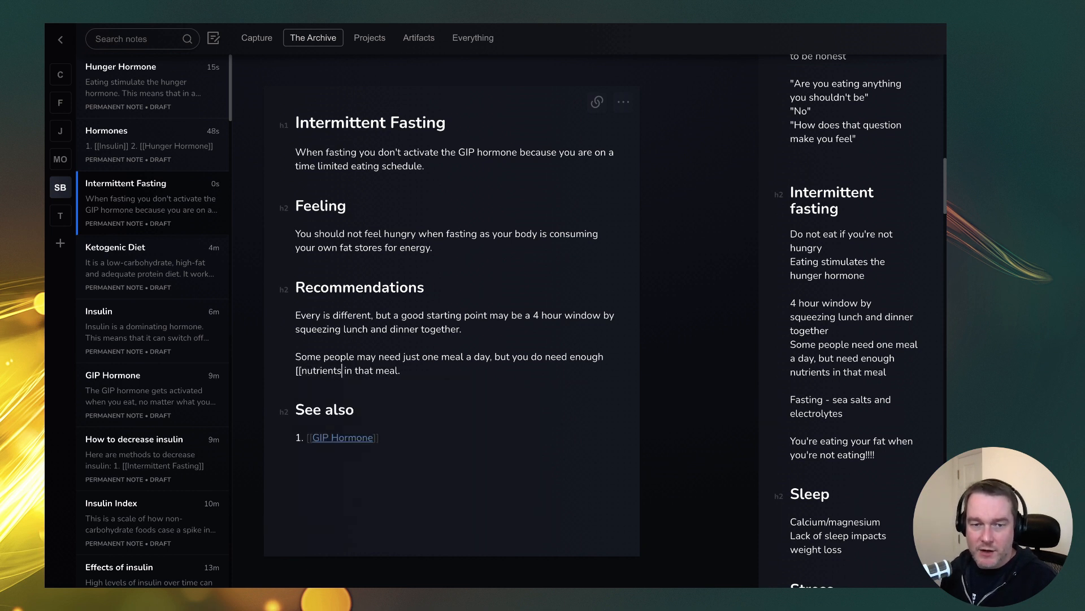
{"action": "type", "text": "]]"}
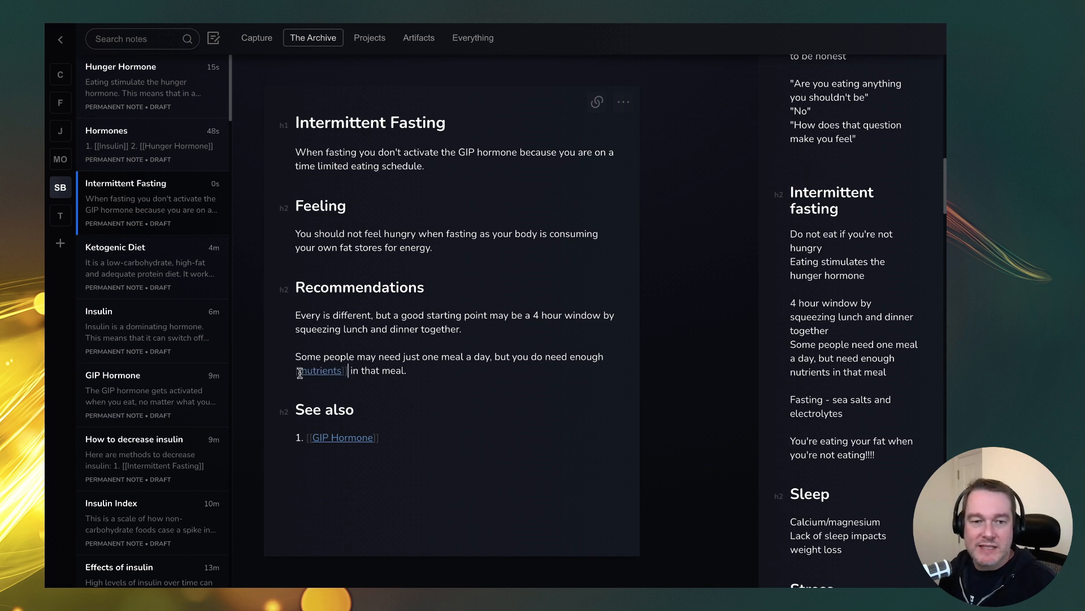
Step: Capitalise the link in the one-meal paragraph so it reads "Nutrients"
{"action": "right_click", "coordinate": [322, 371]}
{"action": "left_click", "coordinate": [349, 338]}
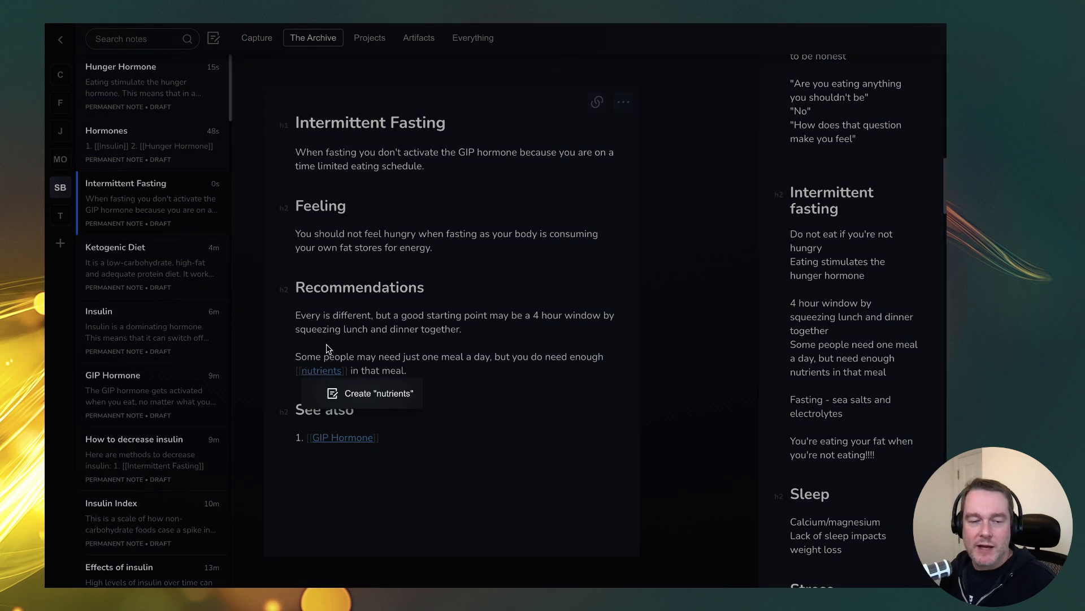
{"action": "left_click", "coordinate": [326, 345]}
{"action": "key", "text": "Left"}
{"action": "key", "text": "Right"}
{"action": "key", "text": "Delete"}
{"action": "type", "text": "N"}
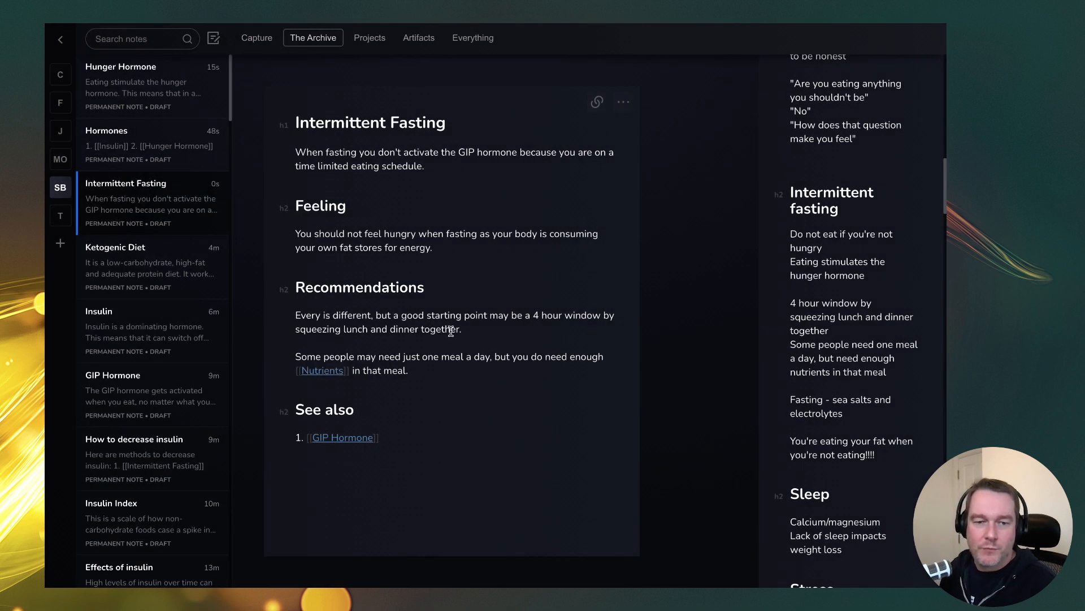
Step: Create the Nutrients note from its link and follow its backlink to the Intermittent Fasting note
{"action": "left_click", "coordinate": [314, 373]}
{"action": "left_click", "coordinate": [350, 392]}
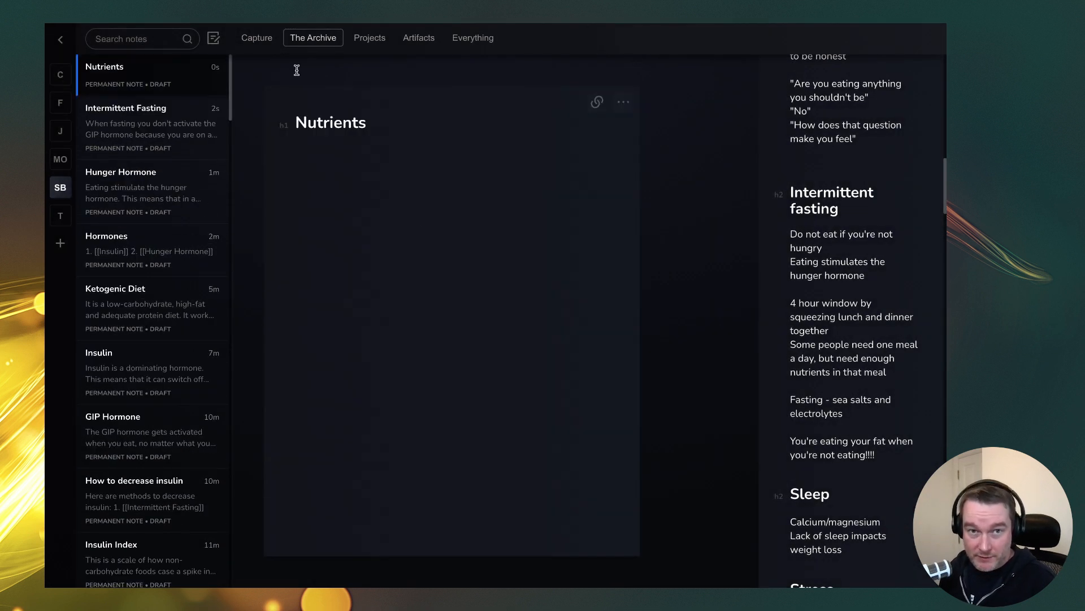
{"action": "left_click", "coordinate": [597, 101]}
{"action": "left_click", "coordinate": [626, 127]}
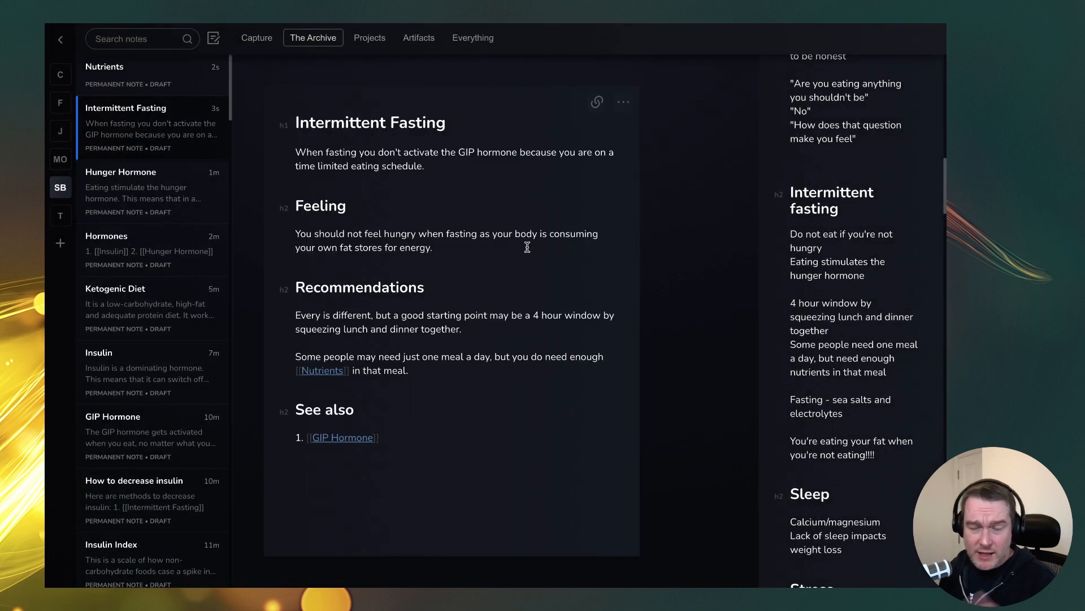
Step: Add a second-level "Supplements during fasting" heading between the one-meal paragraph and the See also section
{"action": "left_click", "coordinate": [851, 408]}
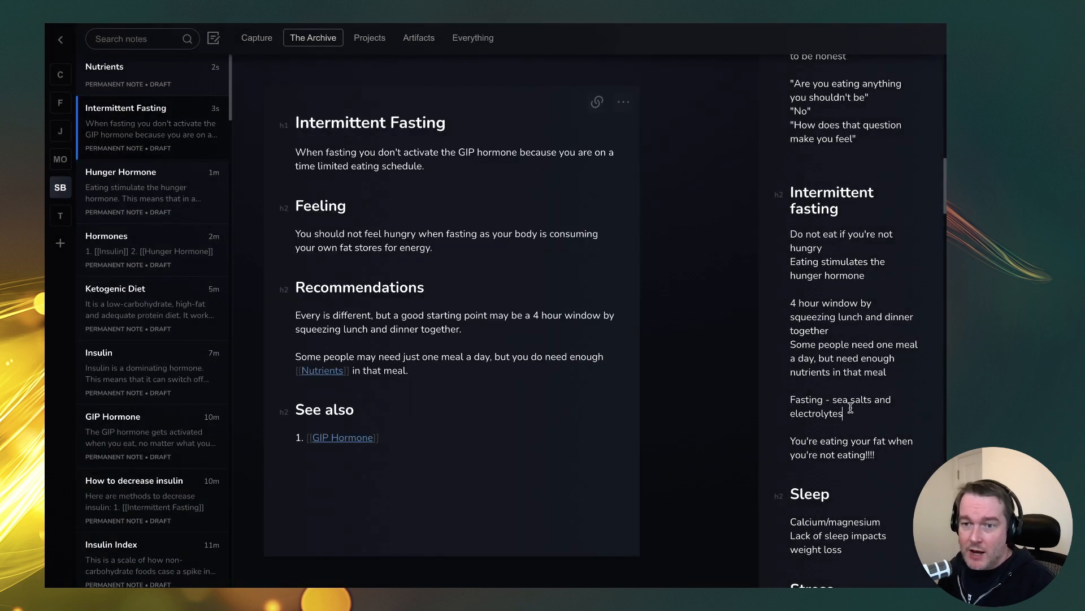
{"action": "left_click", "coordinate": [455, 387]}
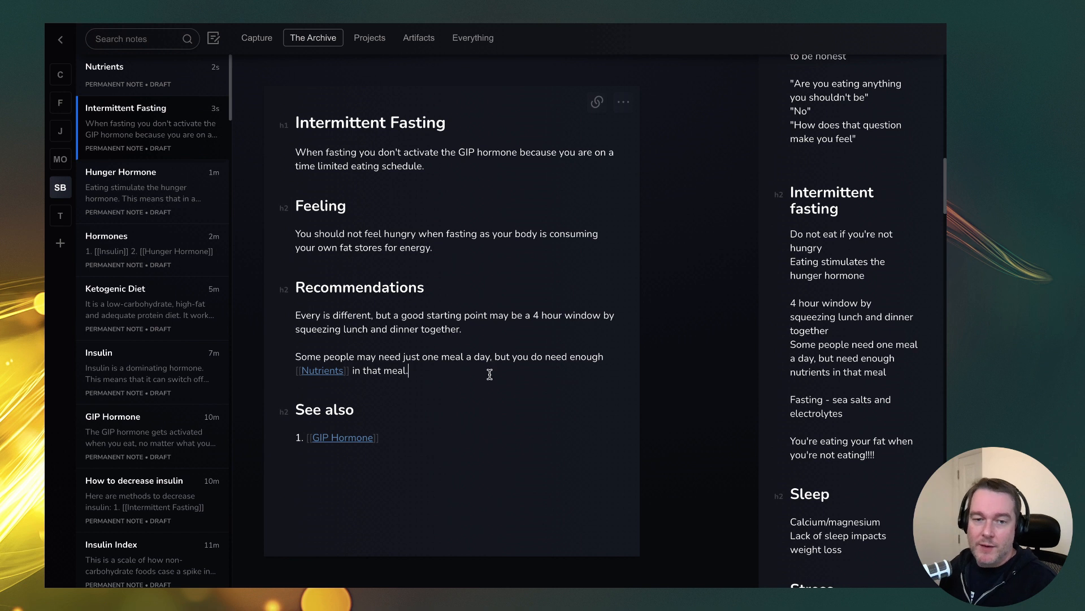
{"action": "key", "text": "Return"}
{"action": "type", "text": "##"}
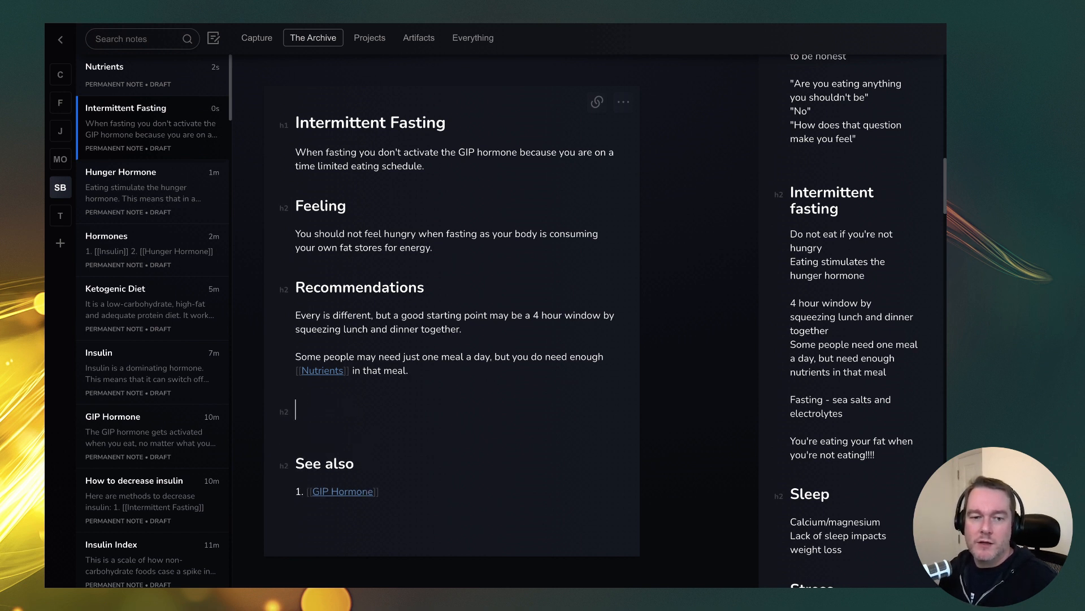
{"action": "type", "text": " Supplme"}
{"action": "key", "text": "BackSpace"}
{"action": "key", "text": "BackSpace"}
{"action": "type", "text": "ements during fasting"}
{"action": "key", "text": "Return"}
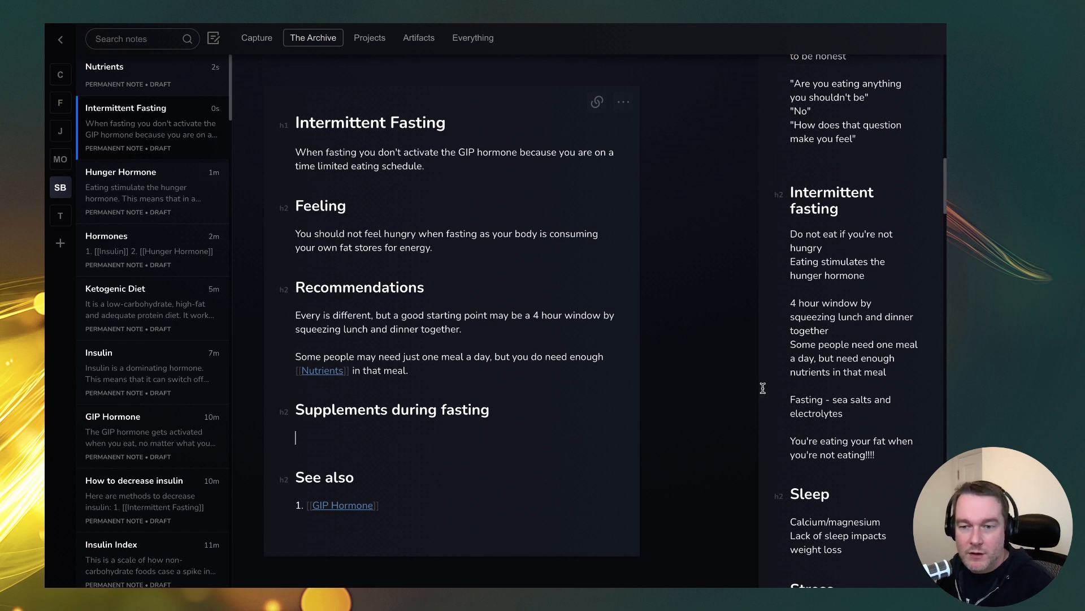
{"action": "left_click_drag", "start_coordinate": [896, 456], "coordinate": [772, 436]}
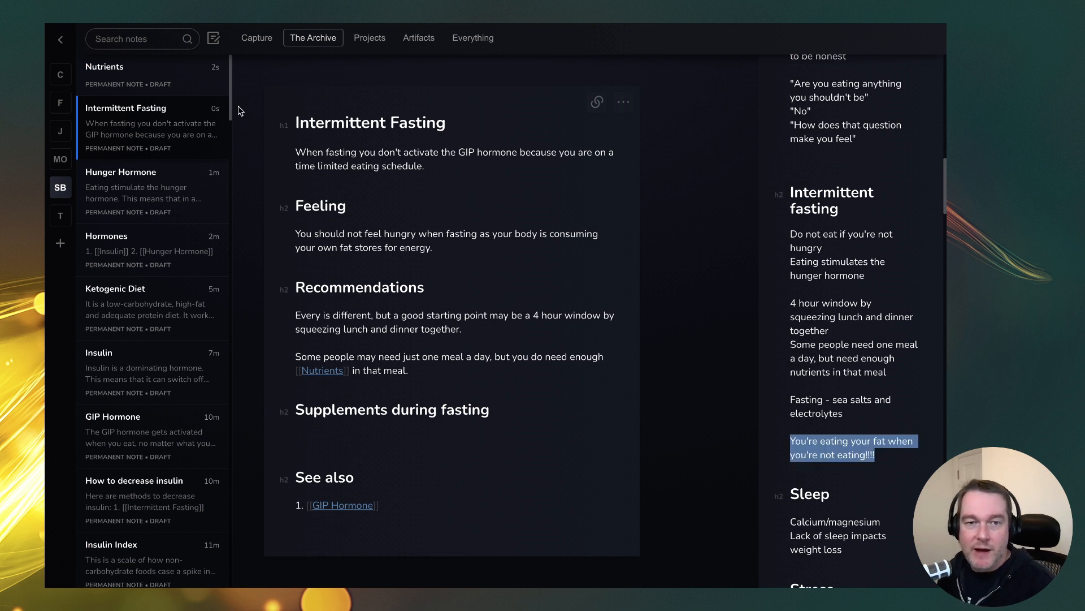
{"action": "left_click_drag", "start_coordinate": [325, 233], "coordinate": [480, 235]}
{"action": "left_click", "coordinate": [483, 248]}
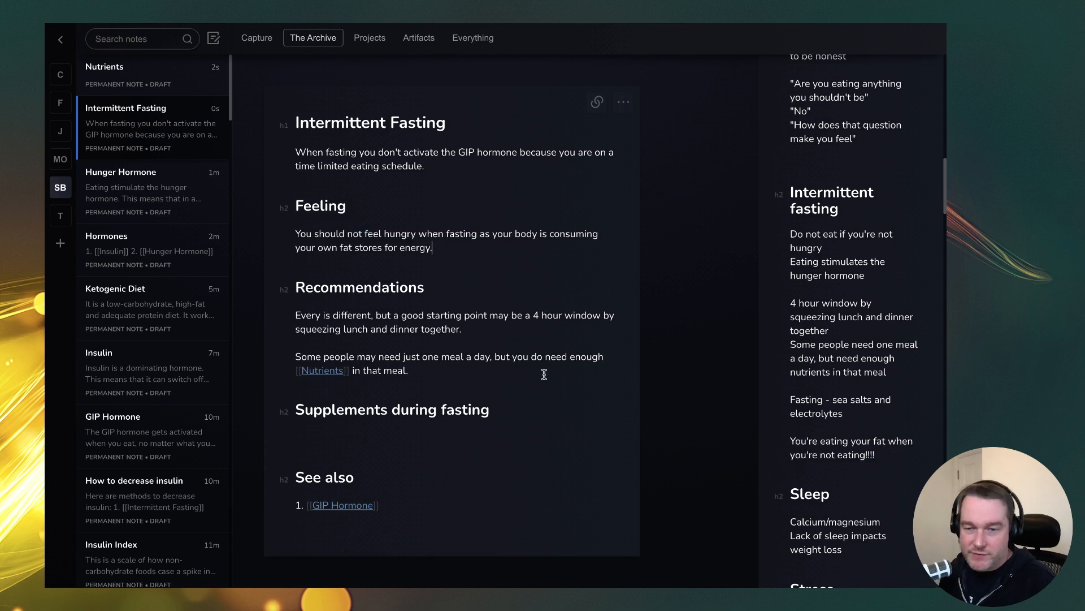
Step: List "Sea salts" and "Electrolytes" as numbered items 1 and 2 under the Supplements during fasting heading
{"action": "left_click", "coordinate": [871, 414]}
{"action": "left_click", "coordinate": [365, 436]}
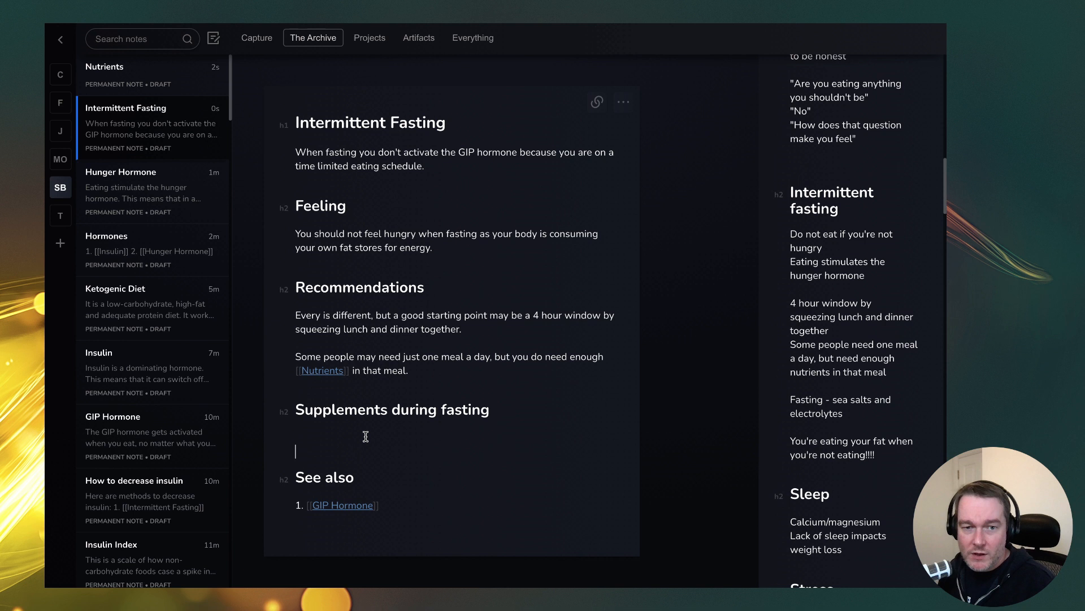
{"action": "type", "text": "Sea"}
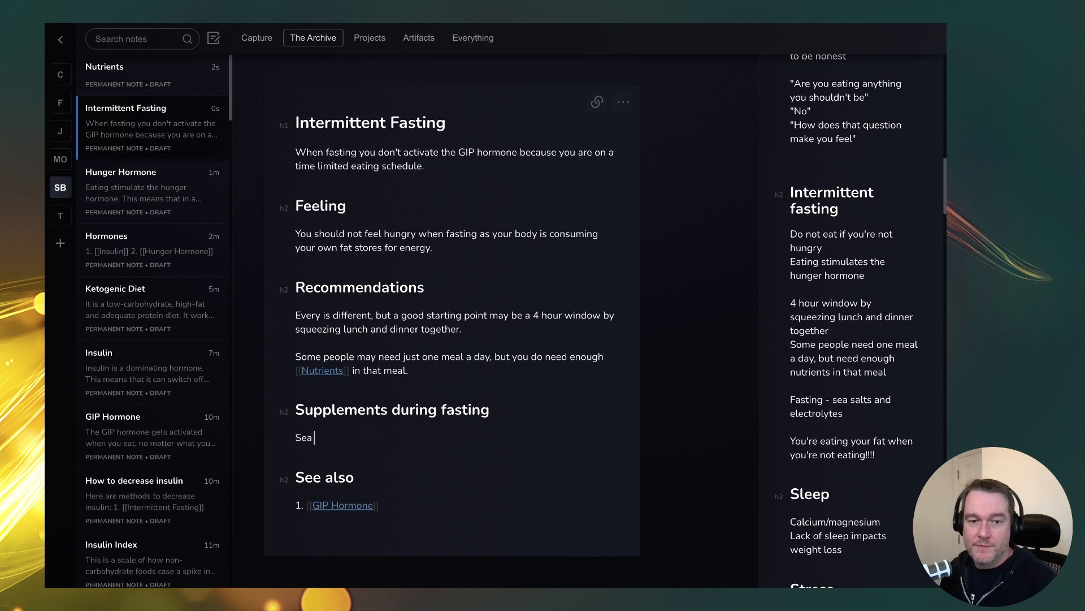
{"action": "key", "text": "BackSpace"}
{"action": "key", "text": "BackSpace"}
{"action": "type", "text": "1. Sea salts"}
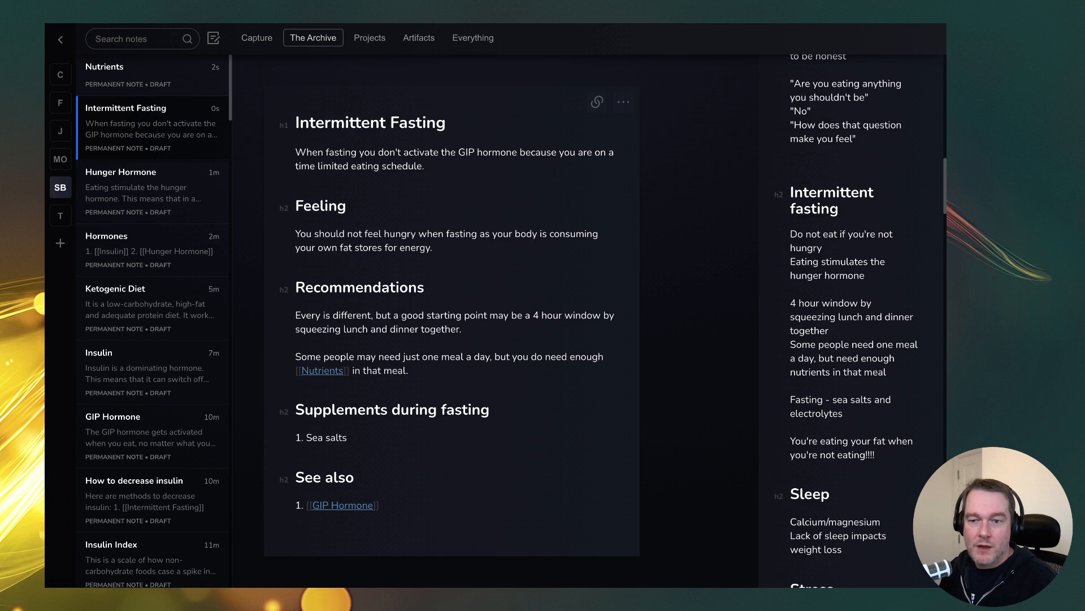
{"action": "key", "text": "Return"}
{"action": "type", "text": "Elecrolytes"}
{"action": "key", "text": "Home"}
{"action": "type", "text": "2."}
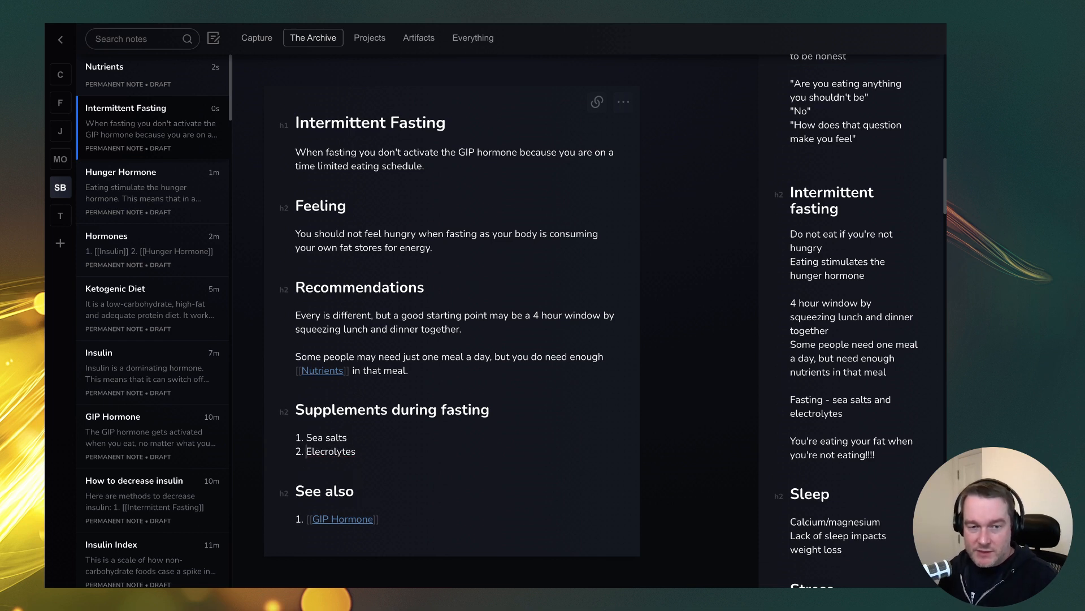
{"action": "right_click", "coordinate": [342, 451]}
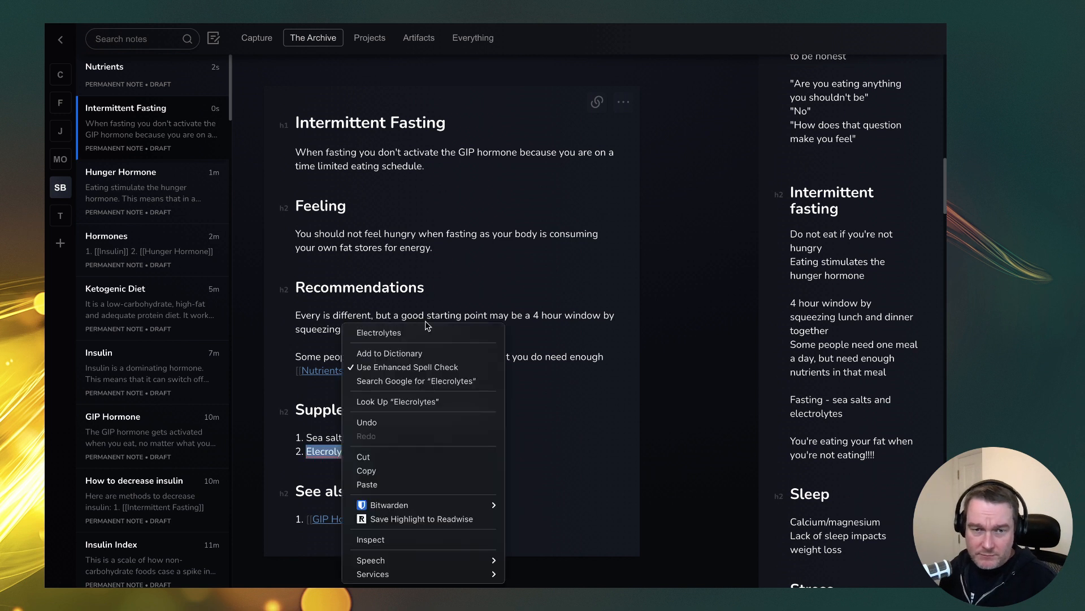
{"action": "left_click", "coordinate": [425, 331]}
Step: Turn the Sea salts and Electrolytes list items into double-bracket note links
{"action": "left_click", "coordinate": [307, 451]}
{"action": "left_click", "coordinate": [303, 437]}
{"action": "type", "text": "[["}
{"action": "key", "text": "End"}
{"action": "type", "text": "]]"}
{"action": "left_click", "coordinate": [307, 452]}
{"action": "type", "text": "[["}
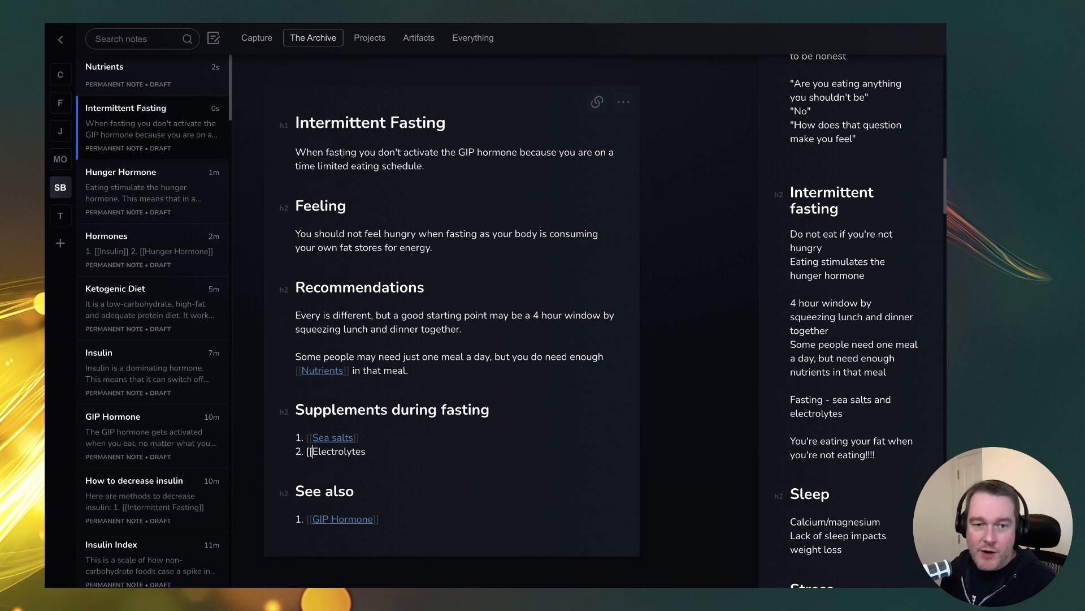
{"action": "key", "text": "End"}
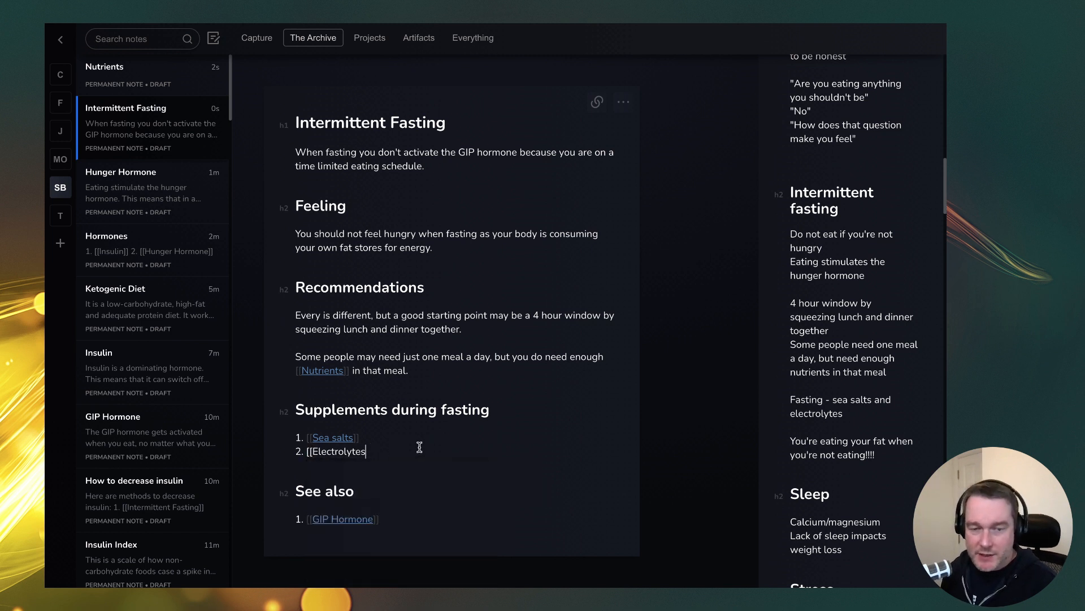
{"action": "type", "text": "]]"}
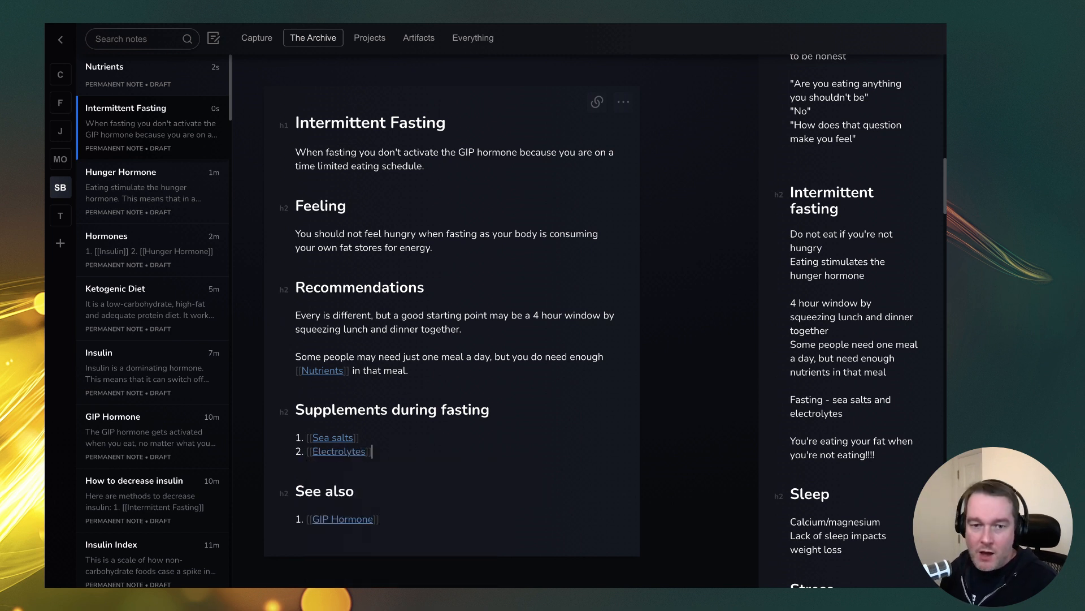
Step: Create the Sea salts and Electrolytes notes from their links, following the backlink to the Intermittent Fasting note after each
{"action": "left_click", "coordinate": [338, 439]}
{"action": "left_click", "coordinate": [373, 460]}
{"action": "left_click", "coordinate": [594, 102]}
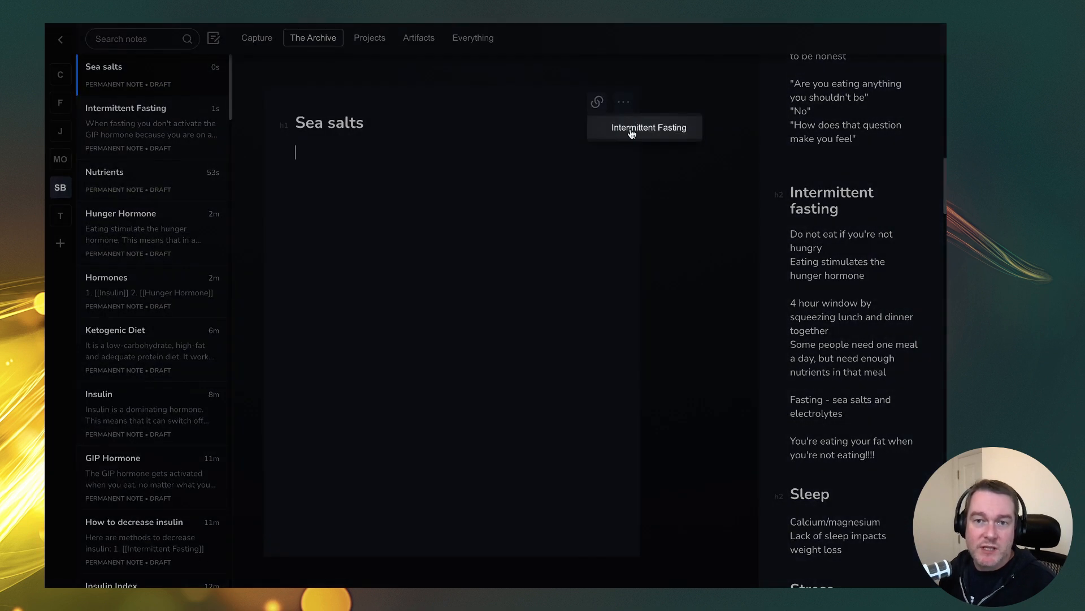
{"action": "left_click", "coordinate": [629, 131]}
{"action": "left_click", "coordinate": [339, 452]}
{"action": "left_click", "coordinate": [373, 474]}
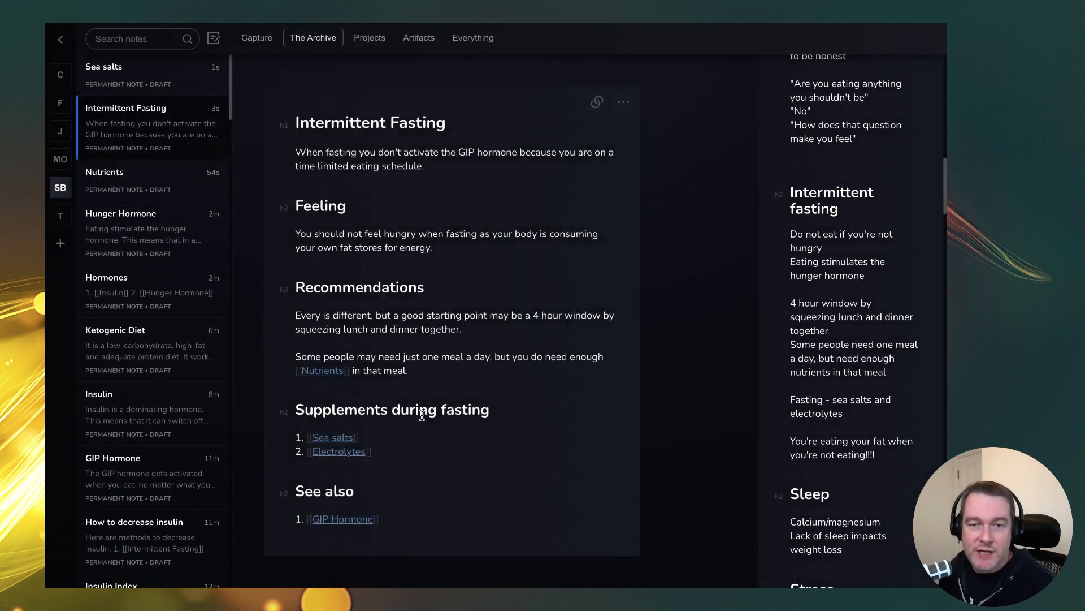
{"action": "left_click", "coordinate": [595, 103]}
{"action": "left_click", "coordinate": [649, 138]}
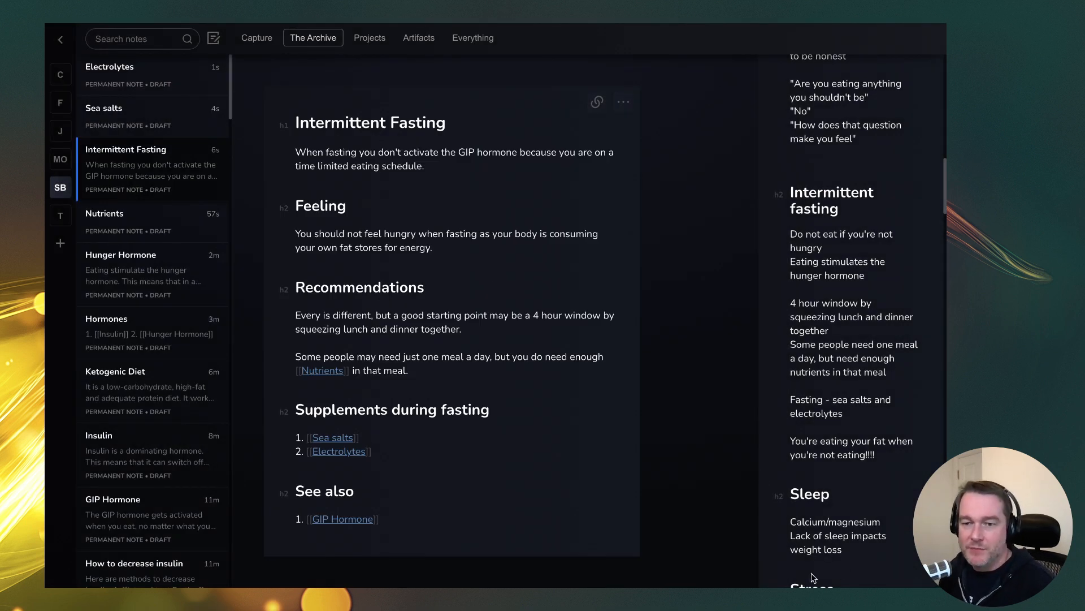
Step: Read the Sleep, Stress and Exercise sections of the pinned Practical Keto note
{"action": "scroll", "coordinate": [860, 462], "scroll_direction": "down", "scroll_amount": 2}
{"action": "scroll", "coordinate": [859, 462], "scroll_direction": "down", "scroll_amount": 2}
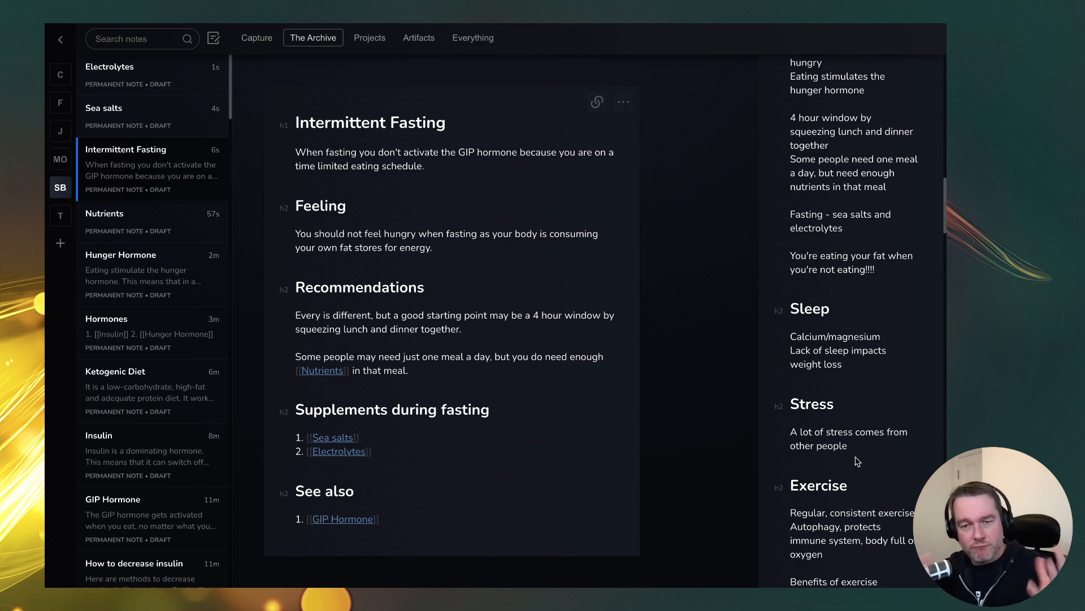
{"action": "left_click", "coordinate": [504, 451]}
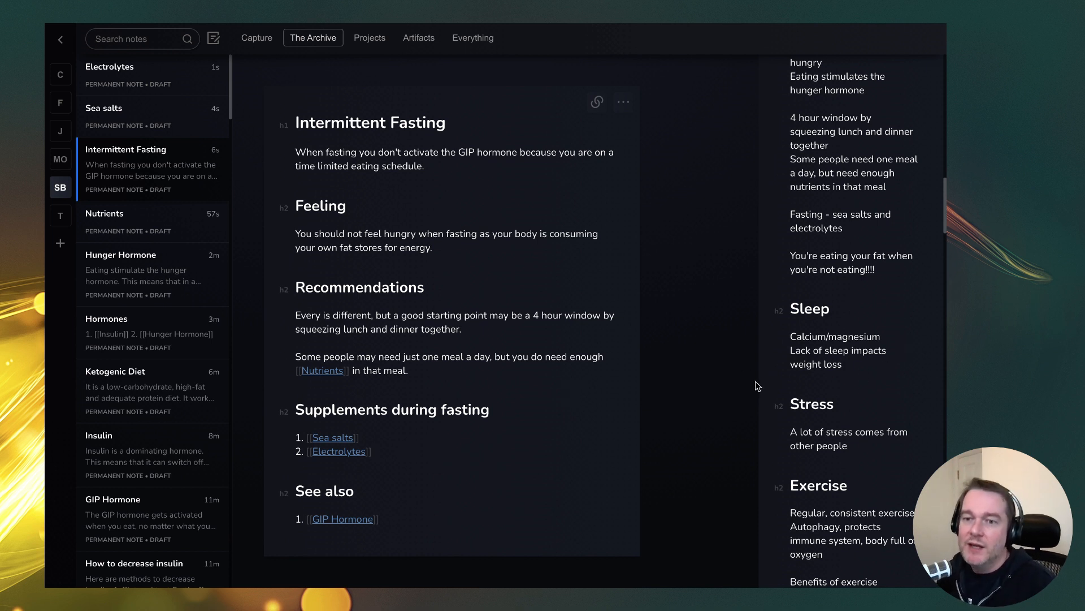
{"action": "left_click_drag", "start_coordinate": [850, 306], "coordinate": [853, 382]}
{"action": "left_click", "coordinate": [852, 363]}
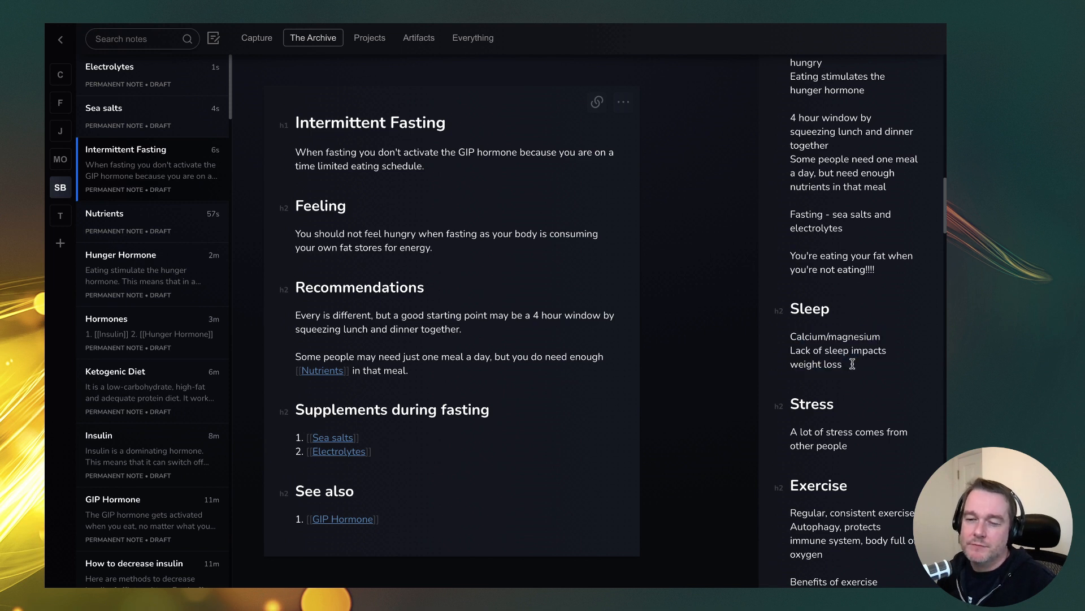
{"action": "scroll", "coordinate": [851, 363], "scroll_direction": "up", "scroll_amount": 1}
{"action": "scroll", "coordinate": [851, 356], "scroll_direction": "down", "scroll_amount": 2}
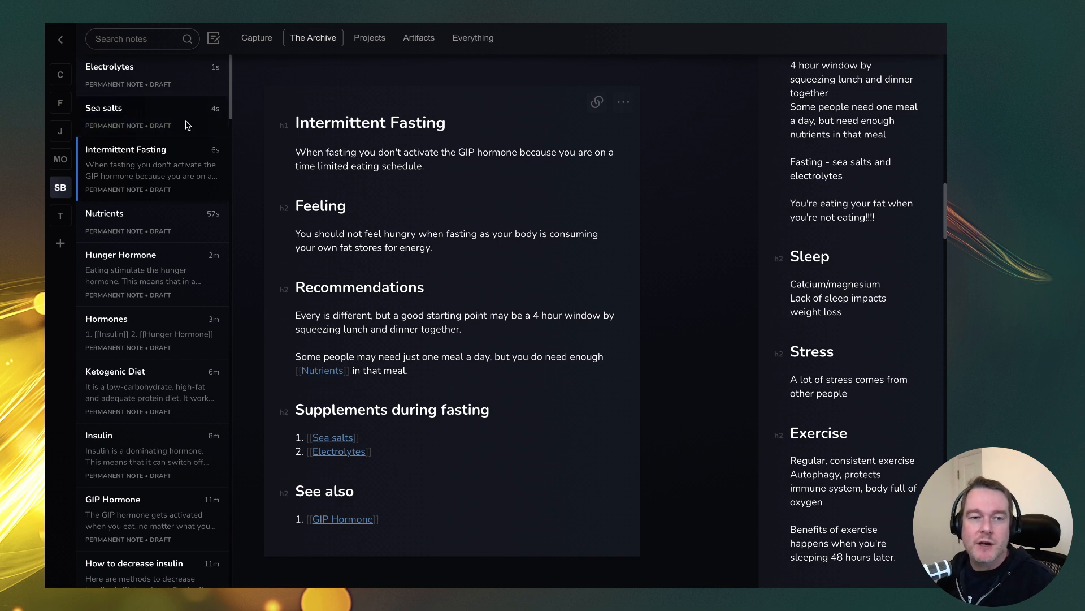
Step: Create a new permanent note titled "Weight Loss" and start its body below the title
{"action": "left_click", "coordinate": [224, 54]}
{"action": "type", "text": "Weight Loss"}
{"action": "key", "text": "Return"}
{"action": "type", "text": "1"}
{"action": "key", "text": "BackSpace"}
{"action": "key", "text": "BackSpace"}
{"action": "type", "text": "Methods"}
{"action": "key", "text": "BackSpace"}
{"action": "key", "text": "BackSpace"}
{"action": "key", "text": "BackSpace"}
{"action": "key", "text": "BackSpace"}
{"action": "key", "text": "BackSpace"}
{"action": "key", "text": "BackSpace"}
{"action": "key", "text": "BackSpace"}
{"action": "key", "text": "BackSpace"}
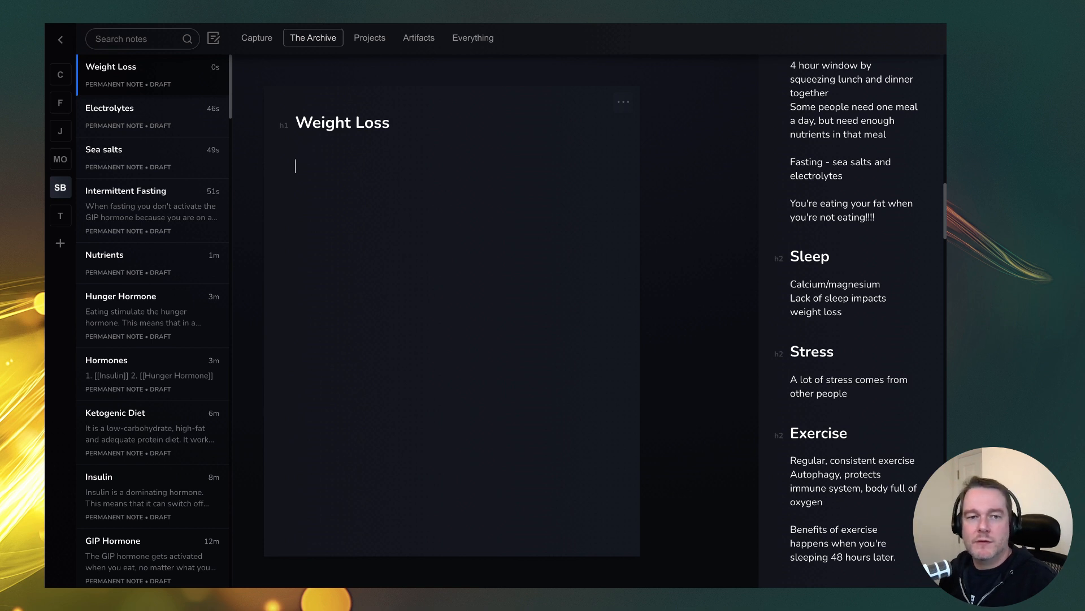
Step: Write the intro line "Things that impact weight loss." in the Weight Loss note and begin a note link below it
{"action": "type", "text": "Things that "}
{"action": "type", "text": "impact weight"}
{"action": "key", "text": "BackSpace"}
{"action": "type", "text": "wei"}
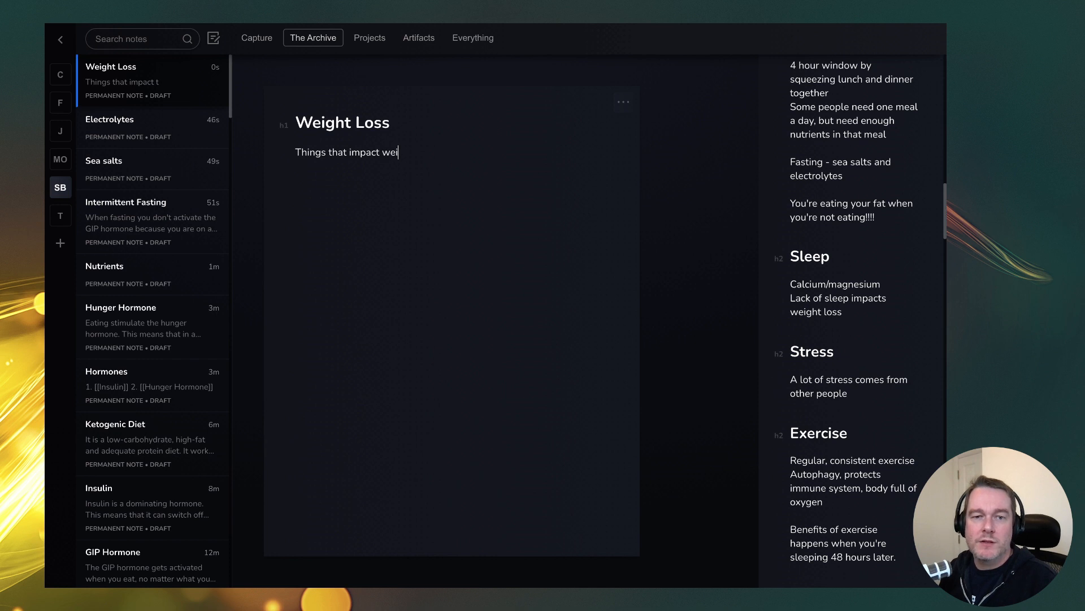
{"action": "type", "text": "ght loss.[[Keo"}
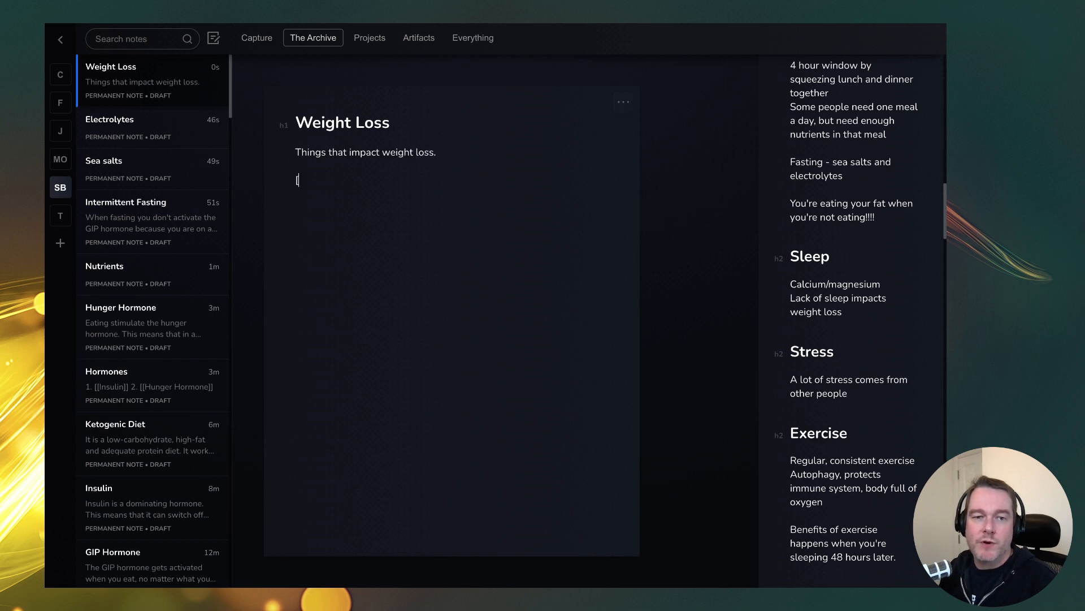
Step: Link the existing Ketogenic Diet note below the intro line and number it as item 1
{"action": "key", "text": "BackSpace"}
{"action": "type", "text": "to"}
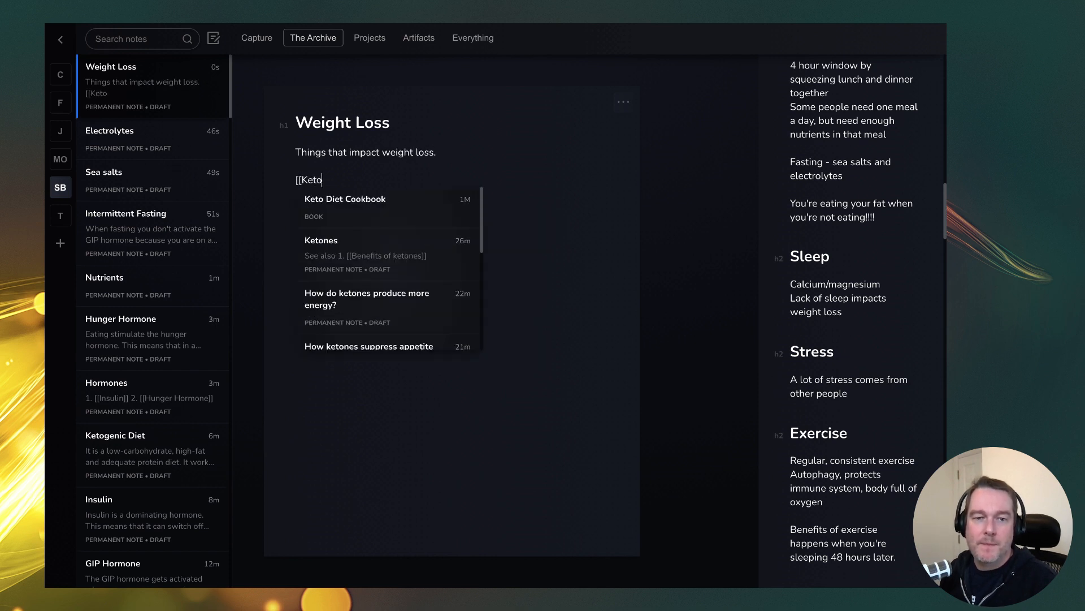
{"action": "scroll", "coordinate": [395, 272], "scroll_direction": "down", "scroll_amount": 3}
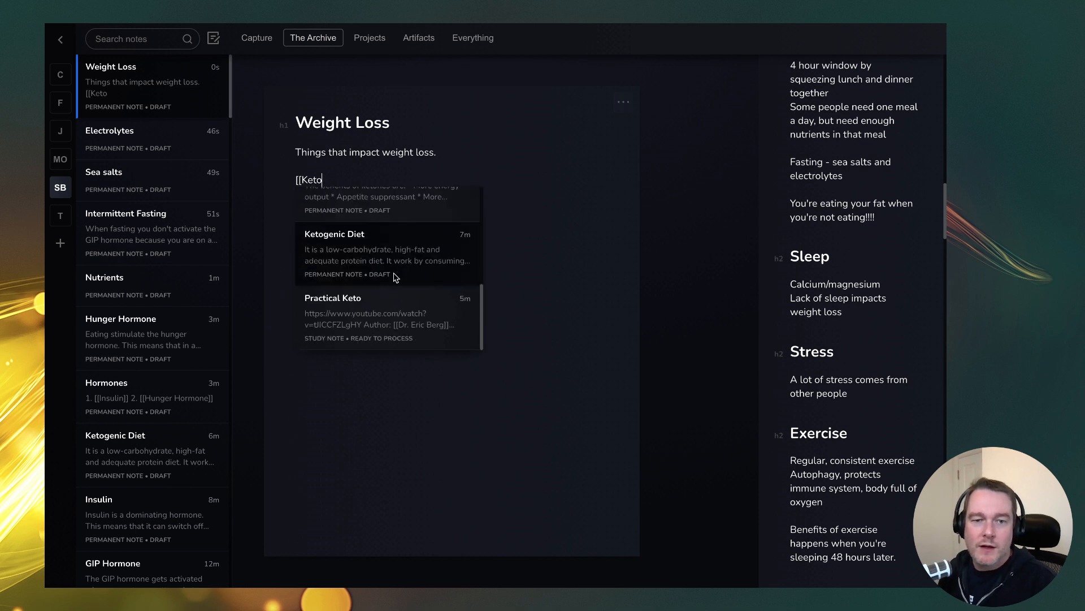
{"action": "left_click", "coordinate": [364, 242]}
{"action": "left_click", "coordinate": [297, 178]}
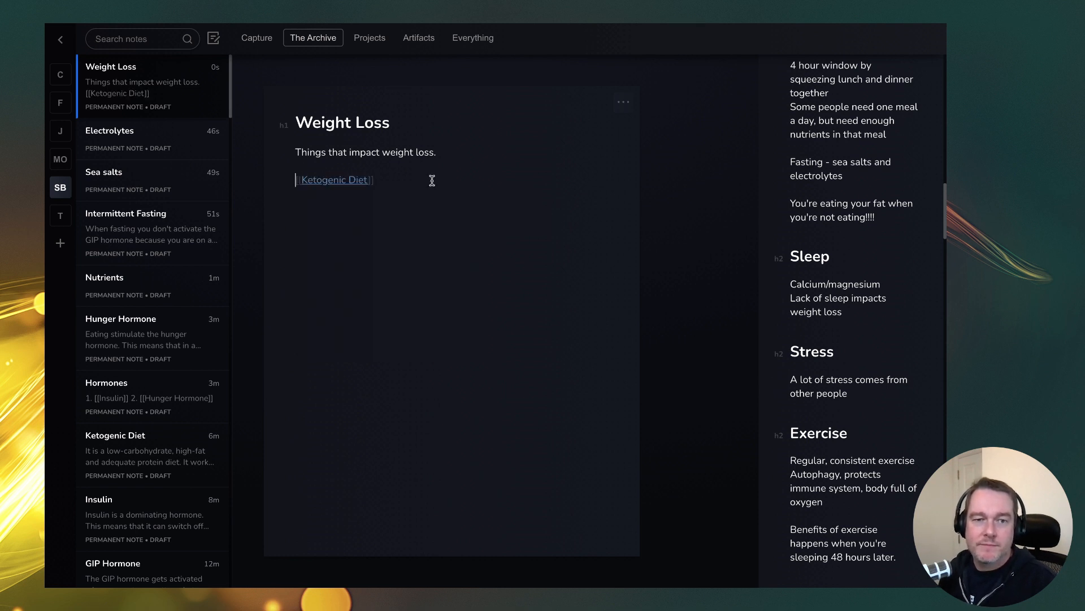
{"action": "type", "text": "1. "}
Step: Add double-bracket links to the Intermittent Fasting and Sleep notes as list items 2 and 3
{"action": "type", "text": "[["}
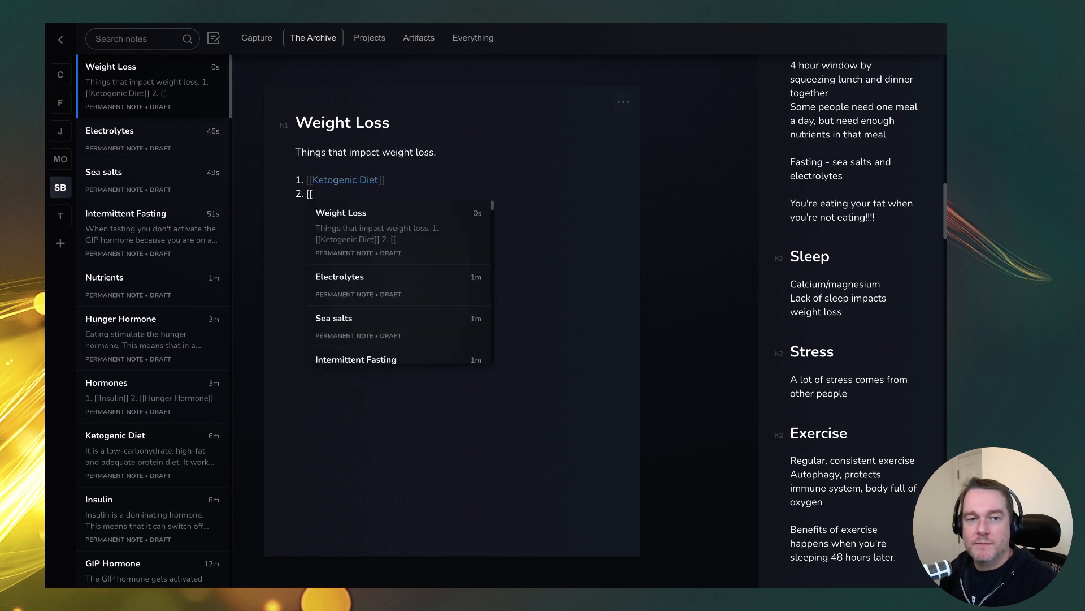
{"action": "type", "text": "Interm"}
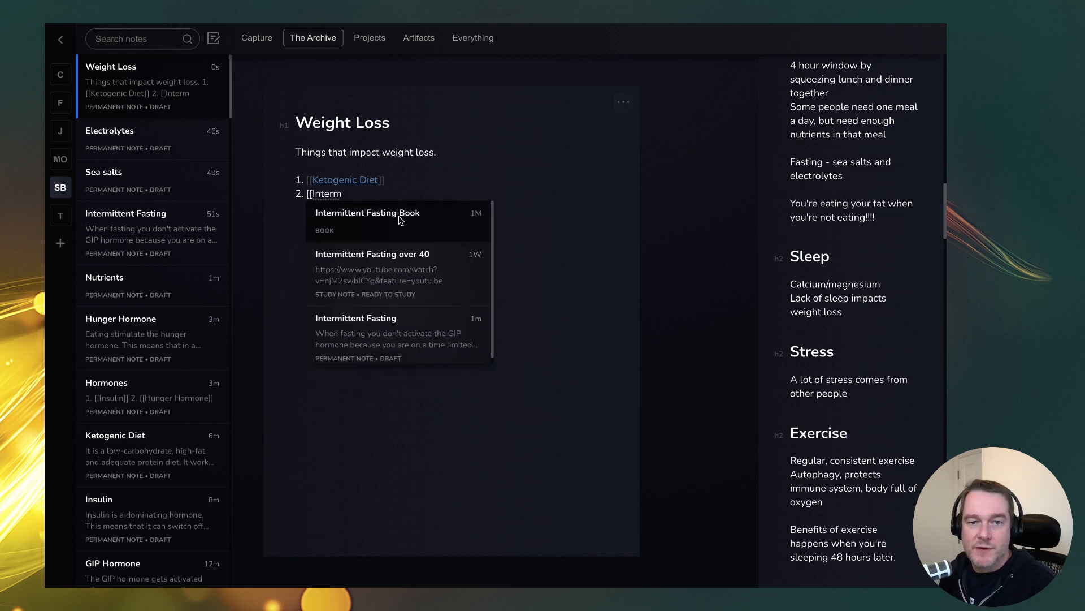
{"action": "left_click", "coordinate": [411, 333]}
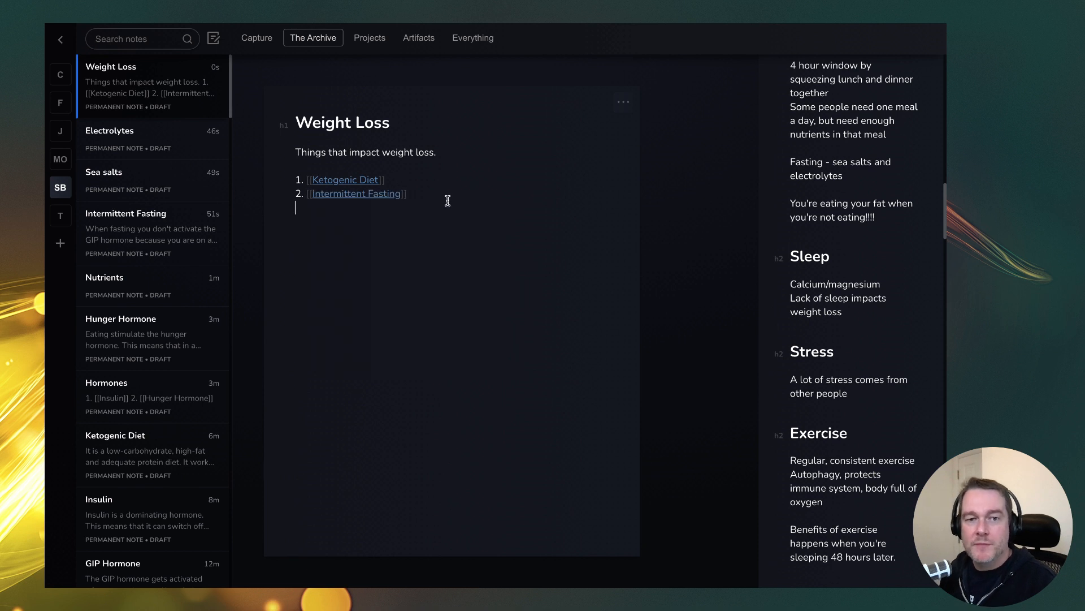
{"action": "type", "text": "3. ["}
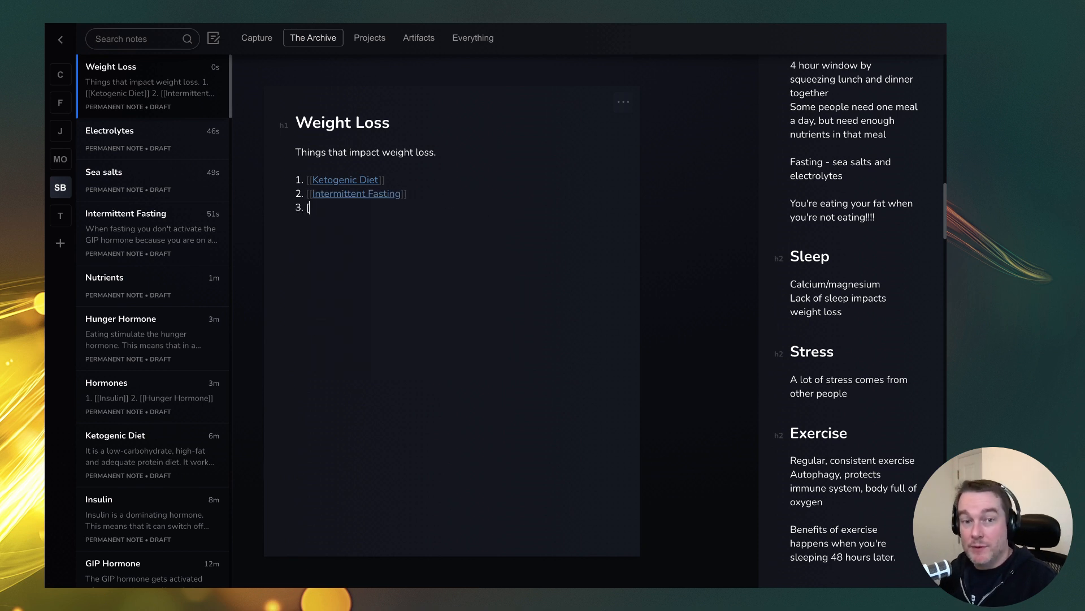
{"action": "type", "text": "[Sleep]]"}
Step: Open the Sleep note from its link and add a second-level "See also" heading below the Sleep Books item
{"action": "left_click", "coordinate": [325, 209]}
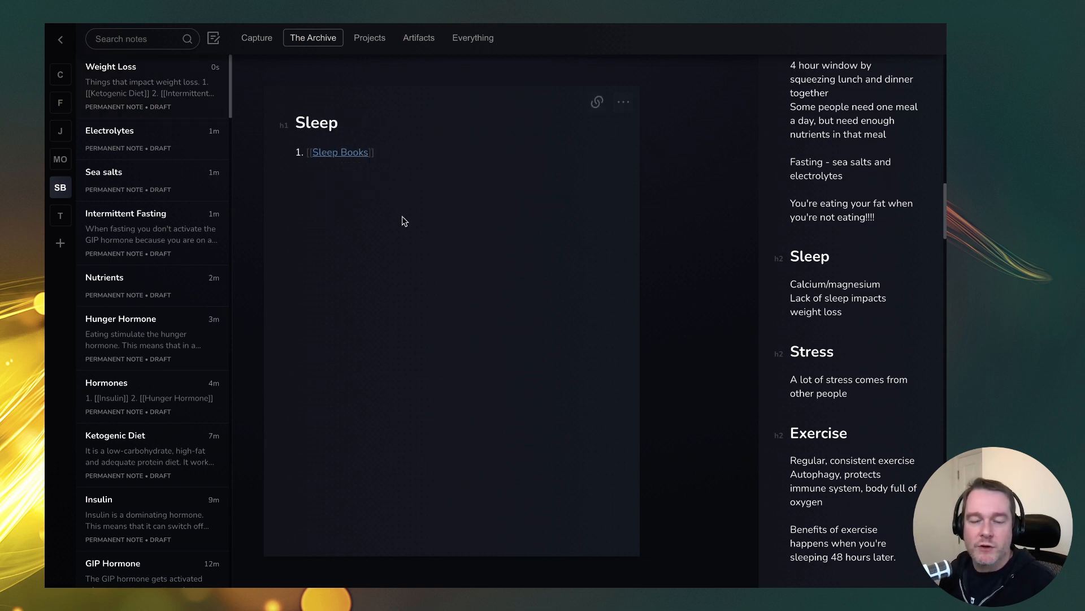
{"action": "right_click", "coordinate": [450, 182]}
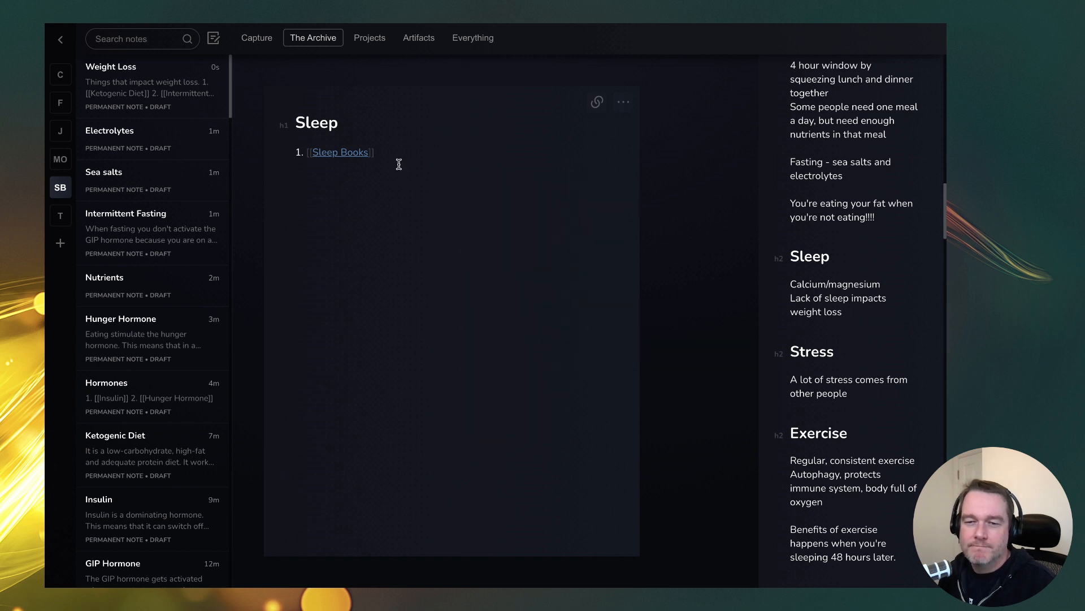
{"action": "left_click_drag", "start_coordinate": [883, 284], "coordinate": [787, 285]}
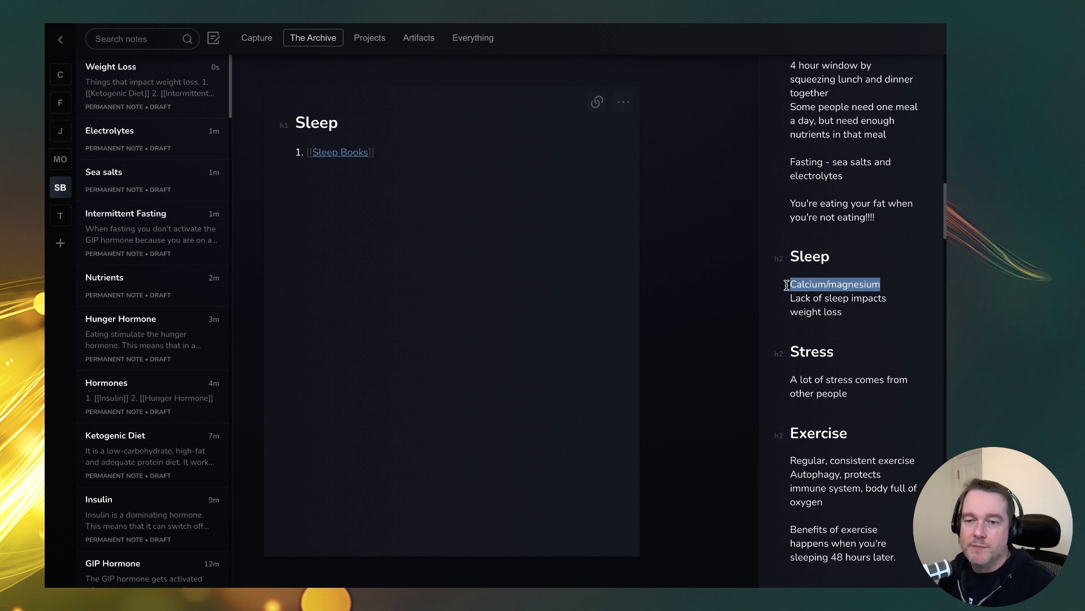
{"action": "left_click", "coordinate": [441, 232]}
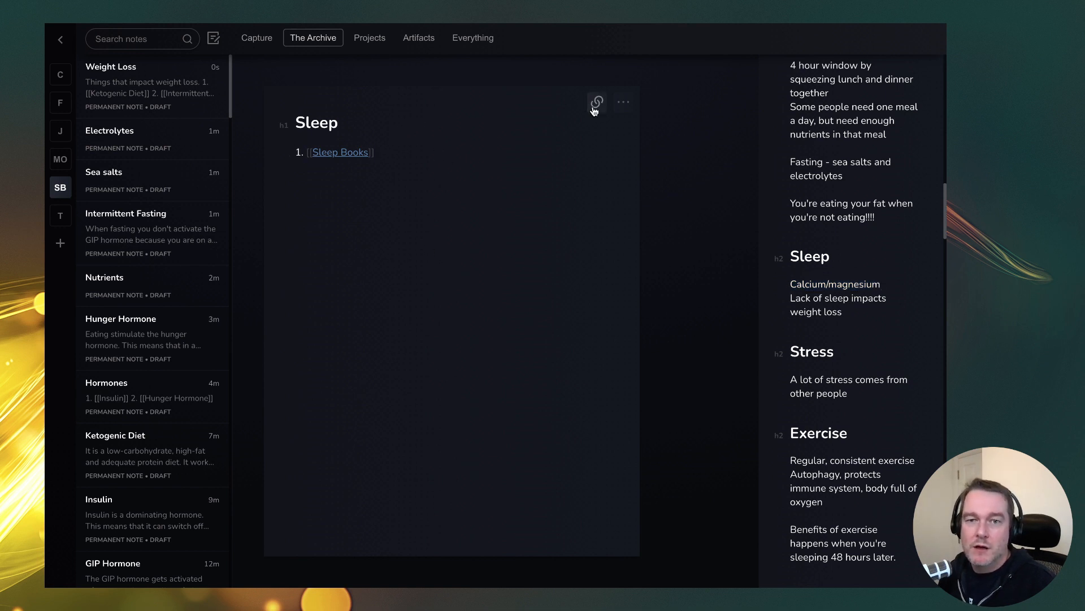
{"action": "key", "text": "Return"}
{"action": "key", "text": "Return"}
{"action": "type", "text": "## See also"}
{"action": "key", "text": "Return"}
Step: Add the link "How sleep impacts weight loss" as item 1 under See also and create that note from the link
{"action": "type", "text": "1. [["}
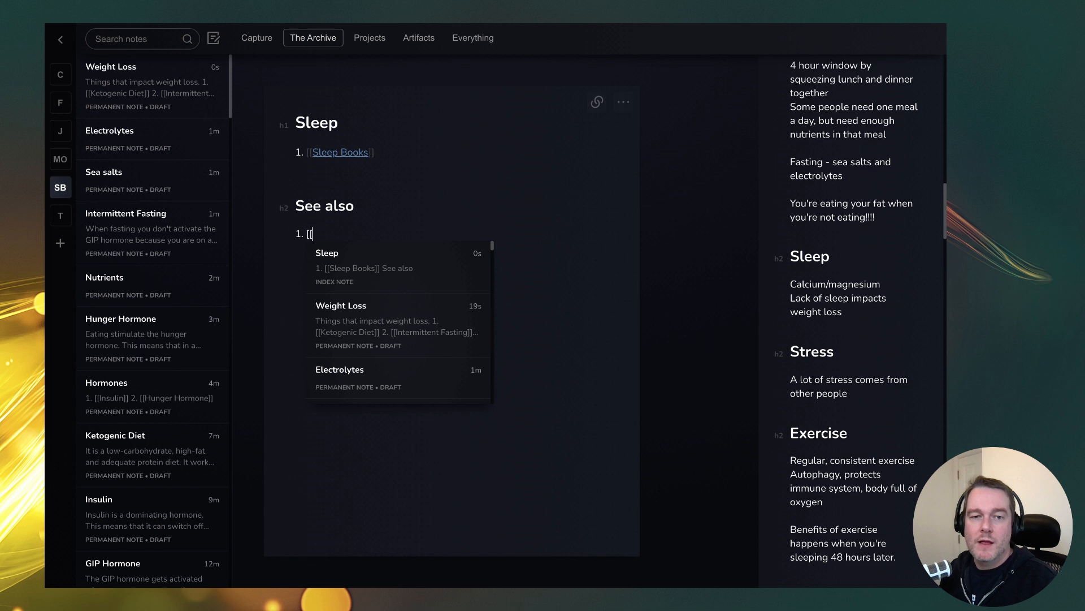
{"action": "type", "text": "How sleep impacts weight losss"}
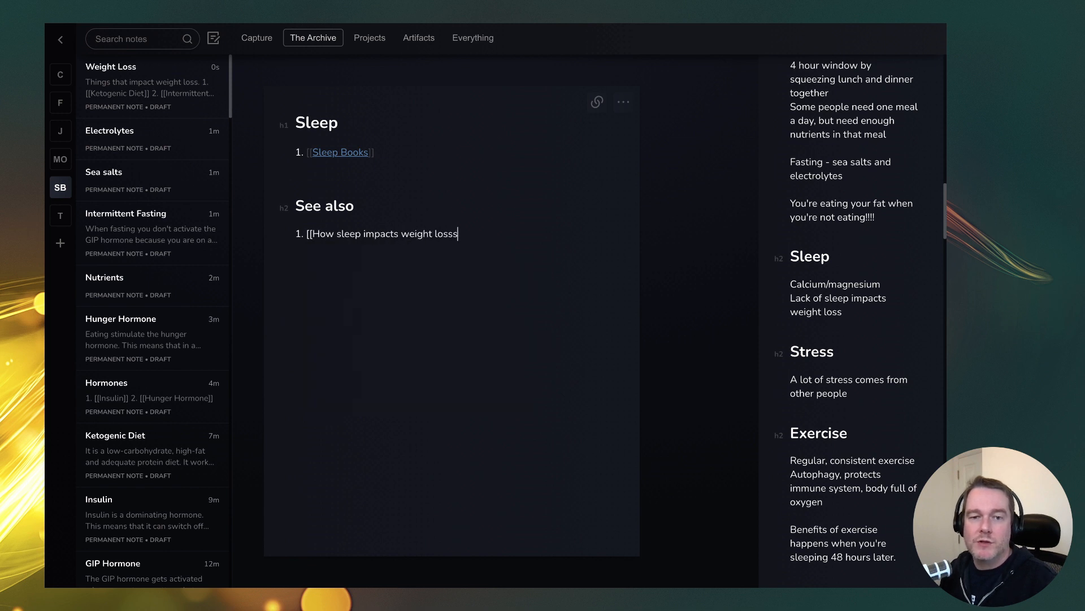
{"action": "key", "text": "BackSpace"}
{"action": "type", "text": "]]"}
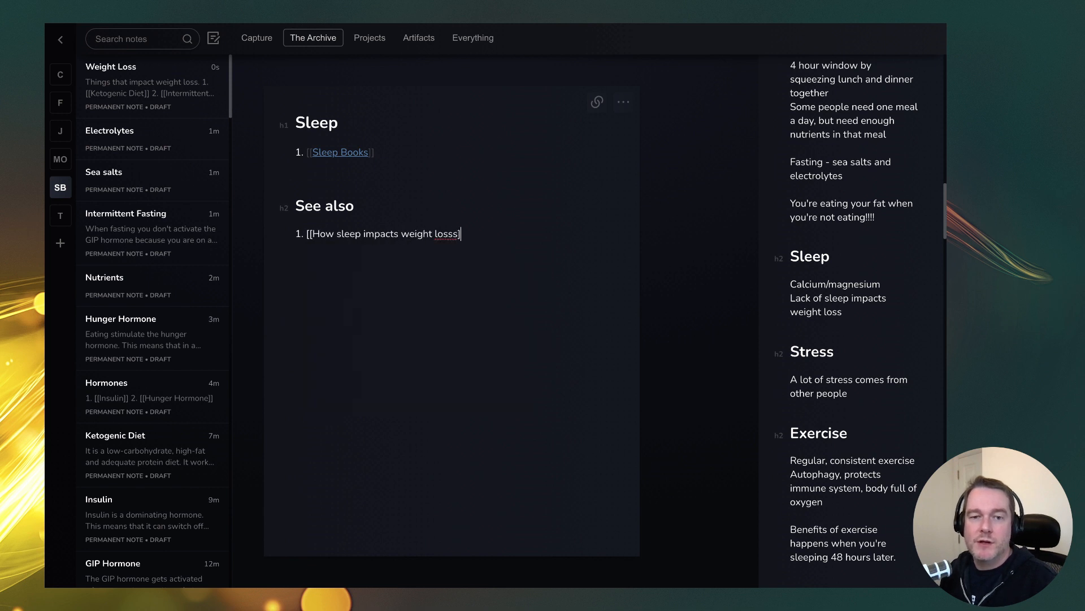
{"action": "left_click", "coordinate": [432, 234]}
{"action": "left_click", "coordinate": [494, 255]}
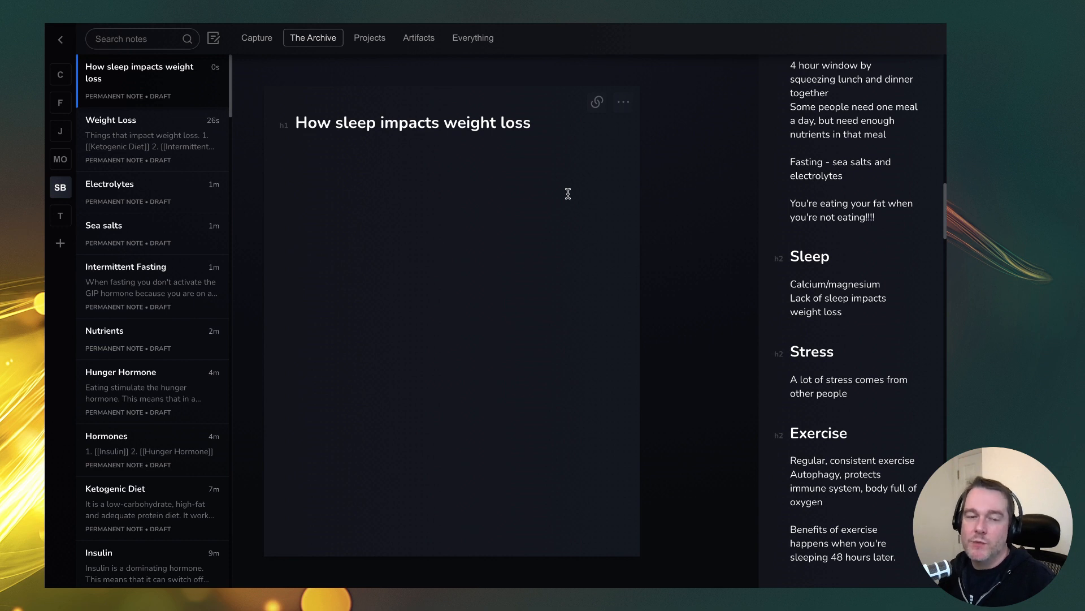
Step: Write "Lack of sleep can impact weight loss." and "How does this happen?" on two lines in the new note's body
{"action": "type", "text": "Lack of sleep can"}
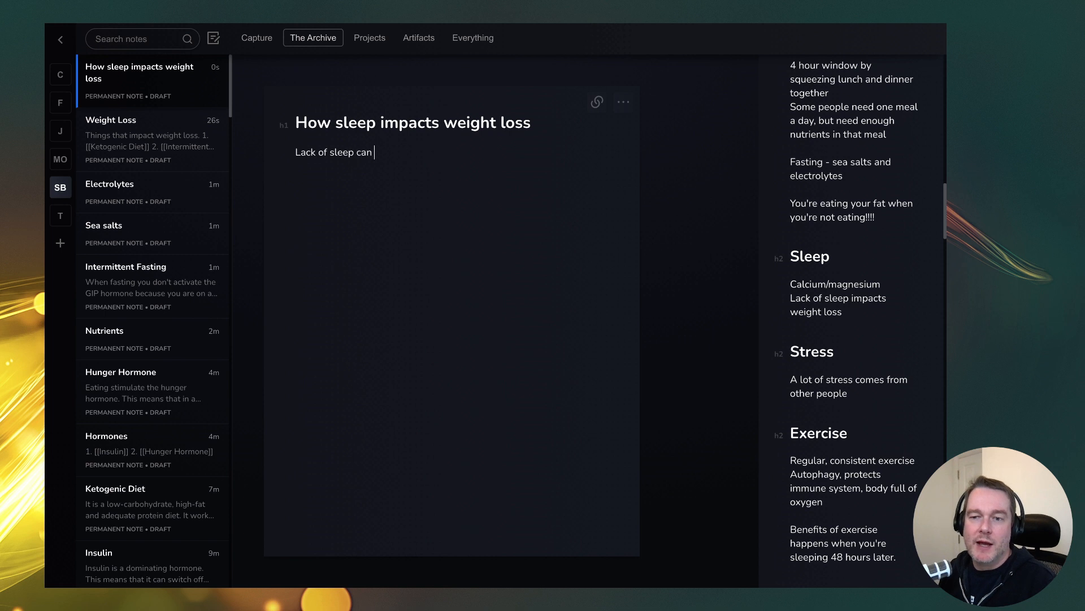
{"action": "key", "text": "BackSpace"}
{"action": "key", "text": "BackSpace"}
{"action": "key", "text": "BackSpace"}
{"action": "key", "text": "BackSpace"}
{"action": "type", "text": "can impact weight loss. "}
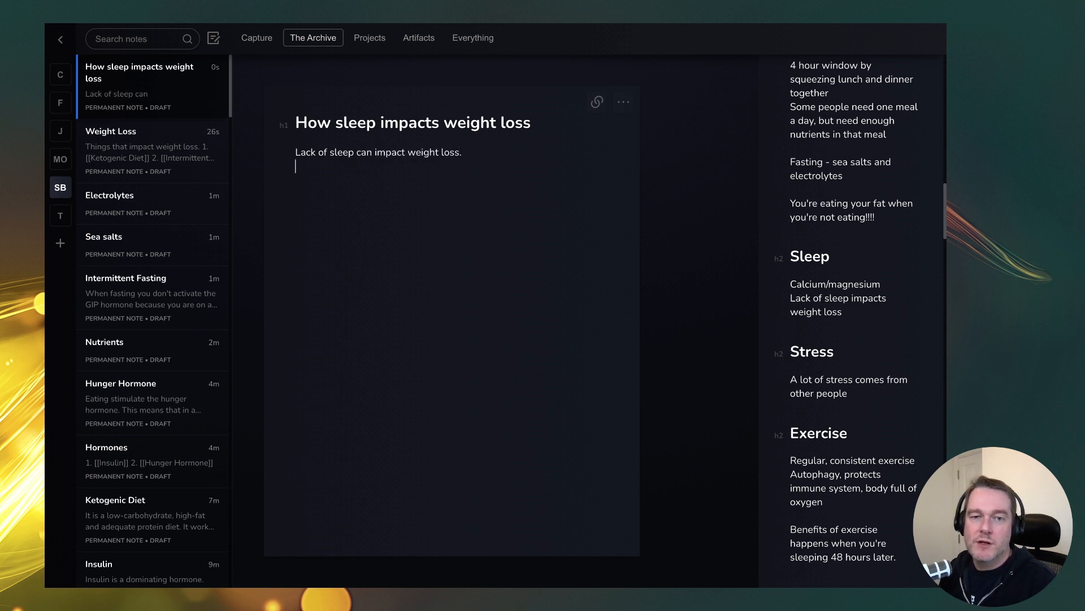
{"action": "type", "text": "How do"}
{"action": "key", "text": "BackSpace"}
{"action": "key", "text": "BackSpace"}
{"action": "type", "text": "ow does this happen?"}
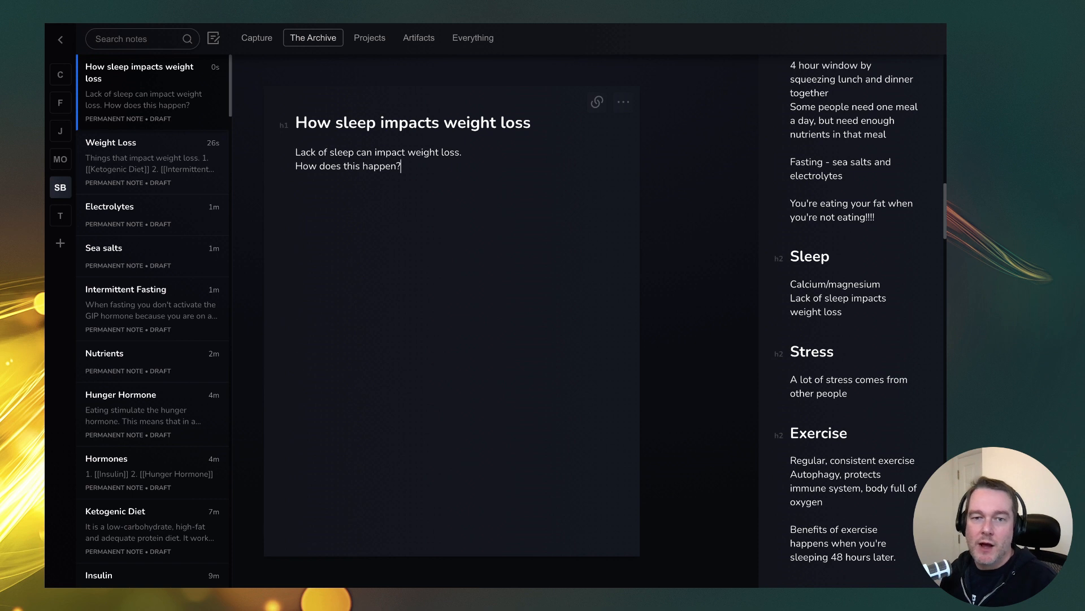
Step: Follow the backlinks through the Sleep note to return to the Weight Loss note
{"action": "left_click", "coordinate": [597, 103]}
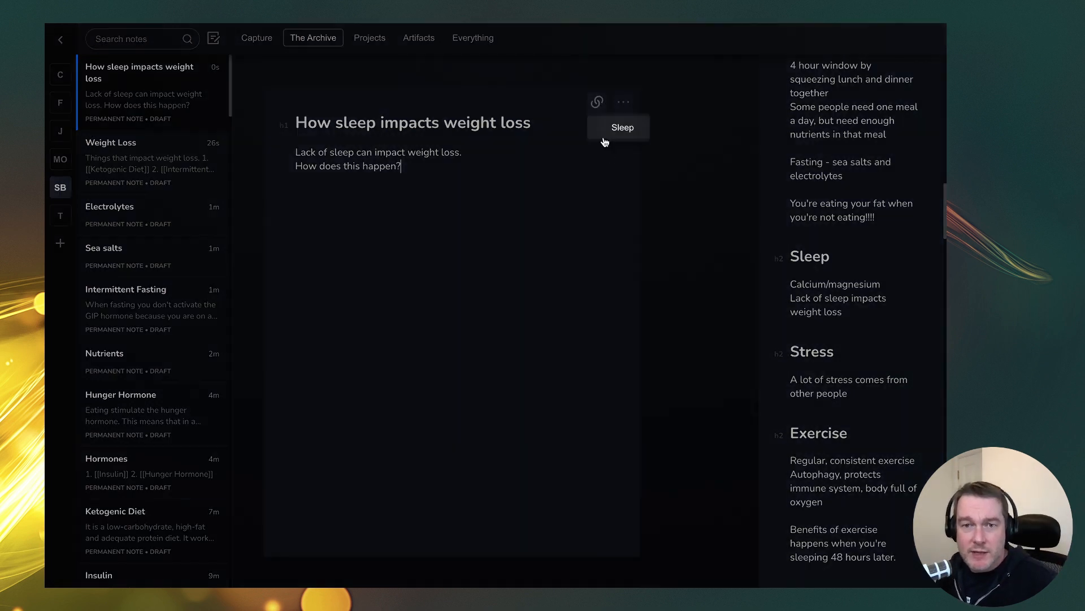
{"action": "left_click", "coordinate": [628, 129]}
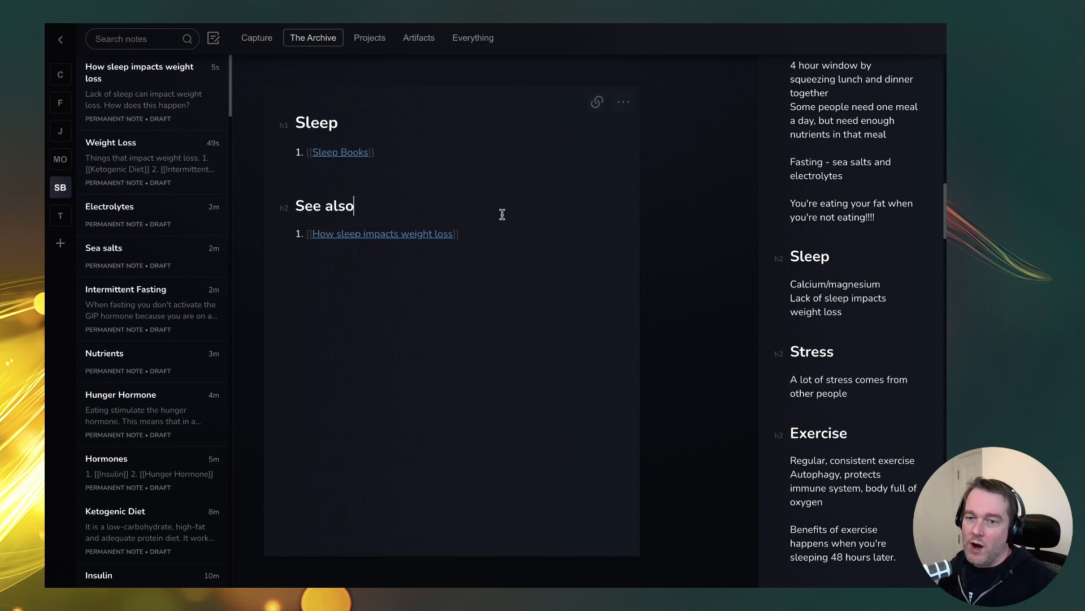
{"action": "left_click", "coordinate": [597, 103]}
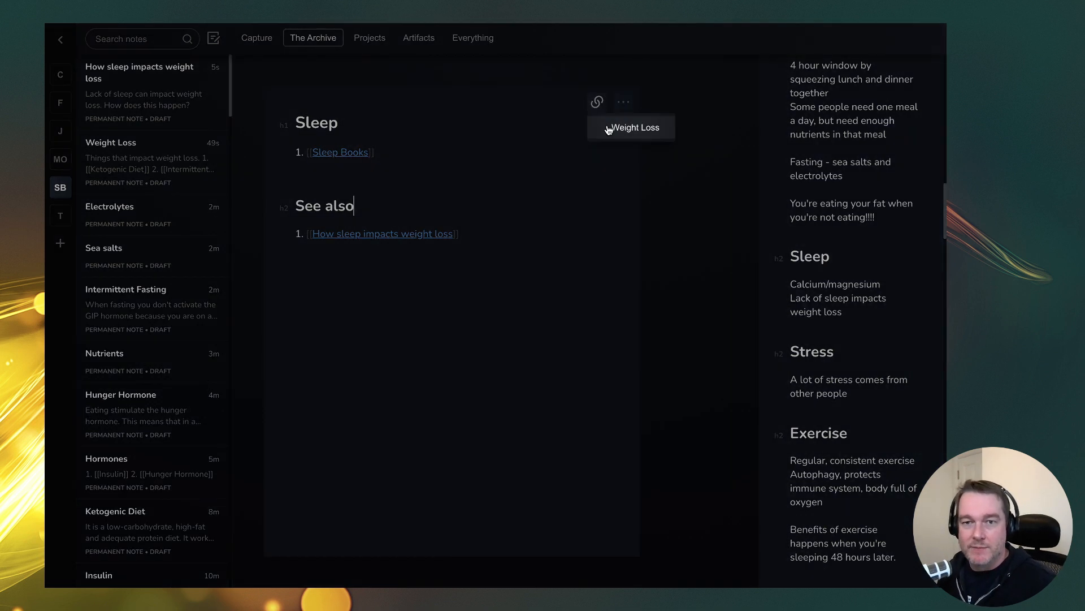
{"action": "left_click", "coordinate": [635, 129]}
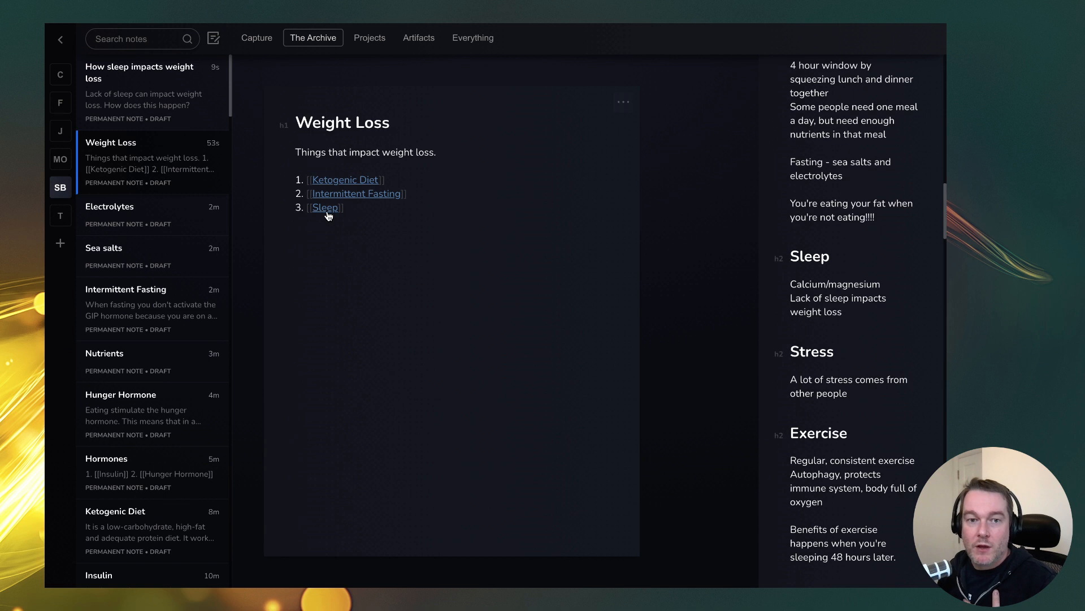
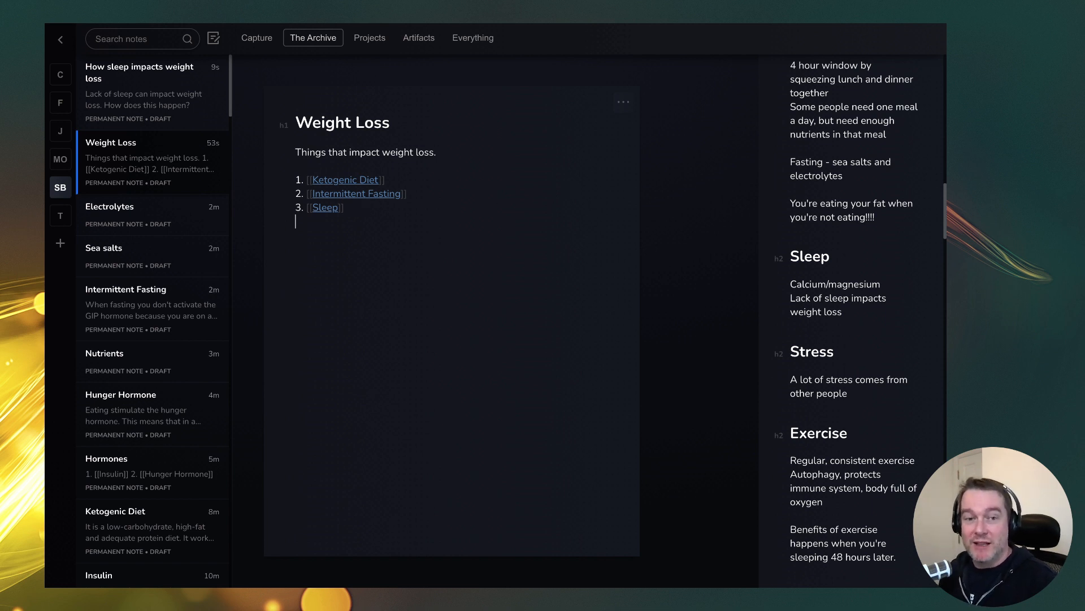
Step: Add a double-bracket Exercise link as item 4 of the Weight Loss list and create the Exercise note from it
{"action": "type", "text": "[[Exercise]]"}
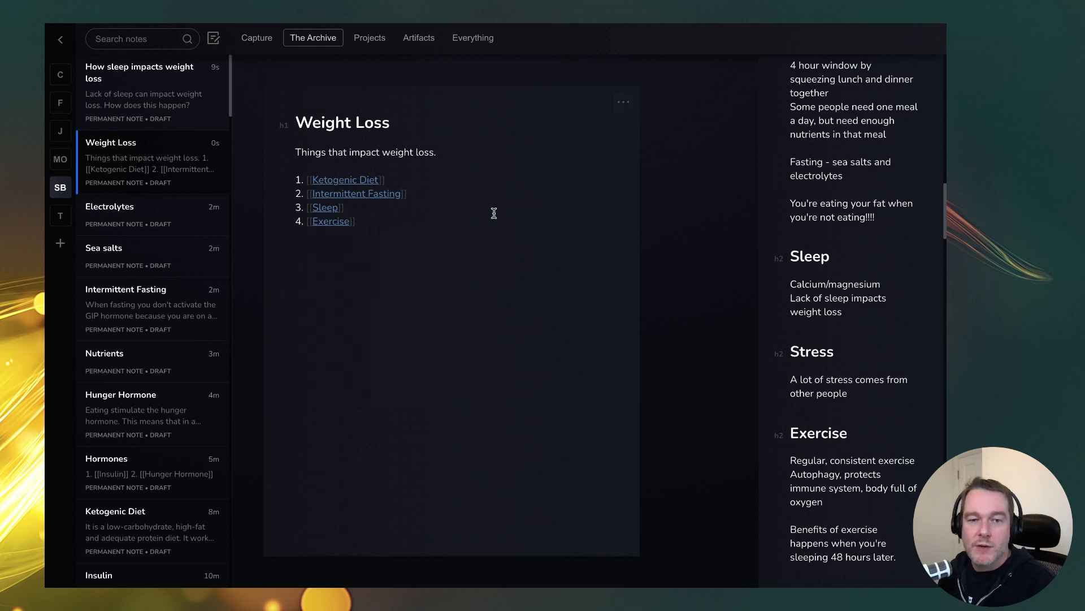
{"action": "left_click", "coordinate": [331, 222]}
{"action": "left_click", "coordinate": [373, 248]}
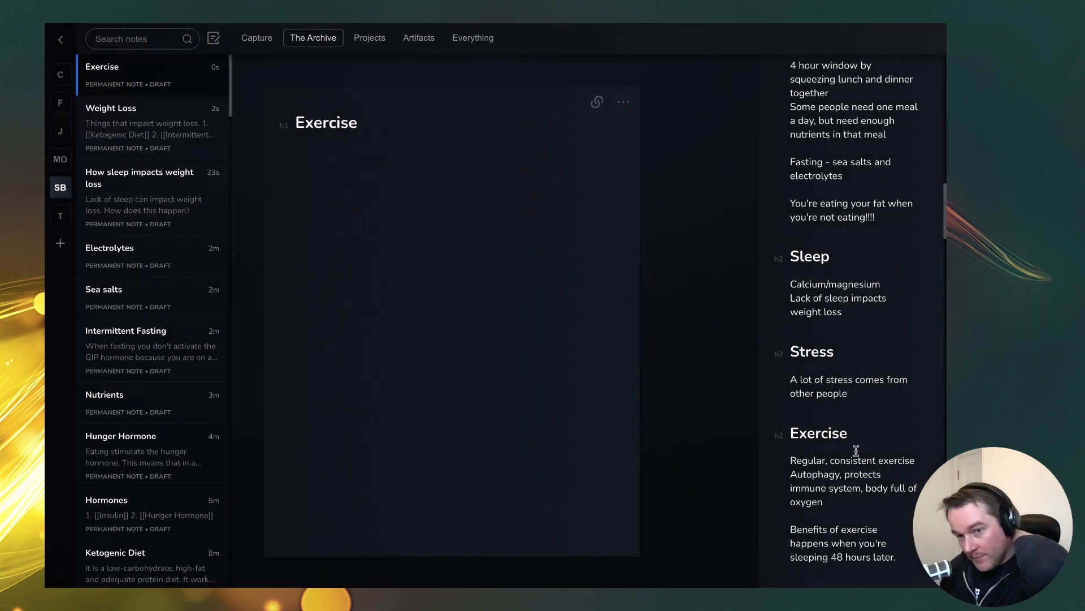
Step: Write "Regular and consistent exercise is preferable than infrequent but more intense exercise." as the Exercise note's opening sentence
{"action": "left_click_drag", "start_coordinate": [915, 460], "coordinate": [785, 459]}
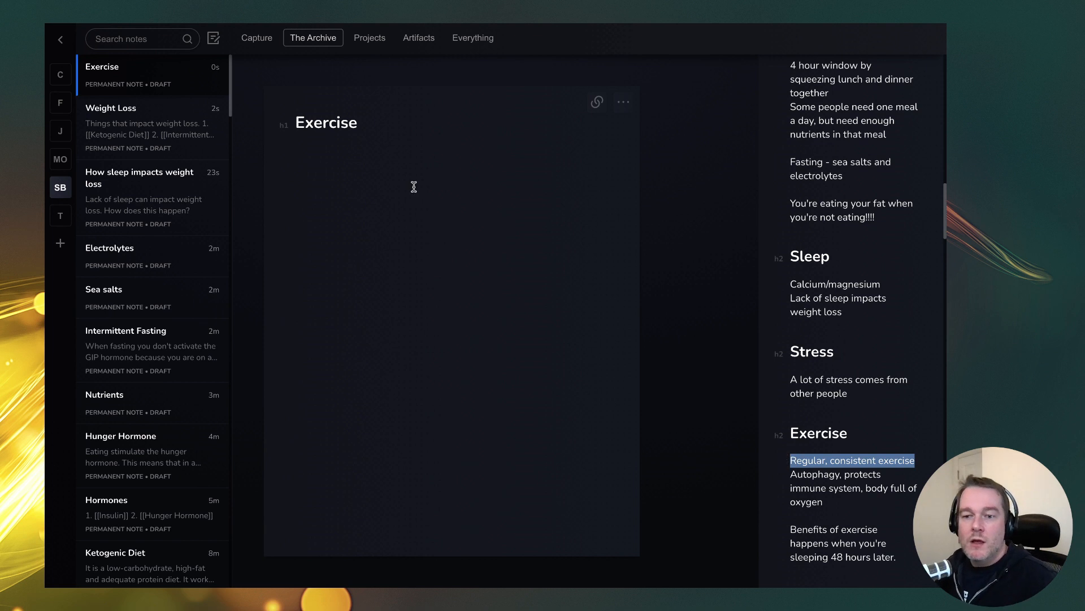
{"action": "left_click", "coordinate": [371, 155]}
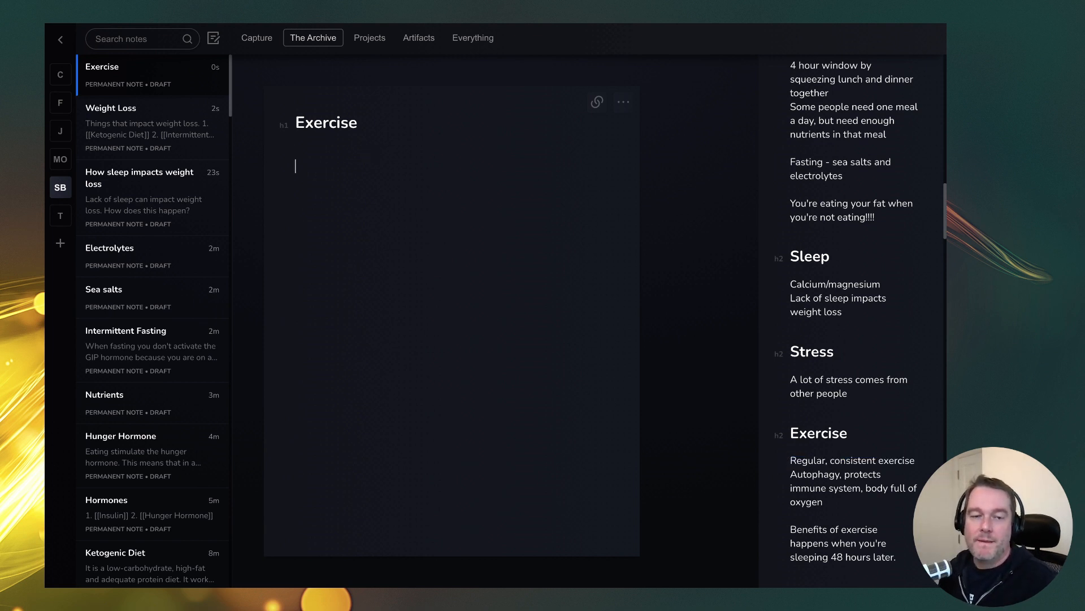
{"action": "type", "text": "REg"}
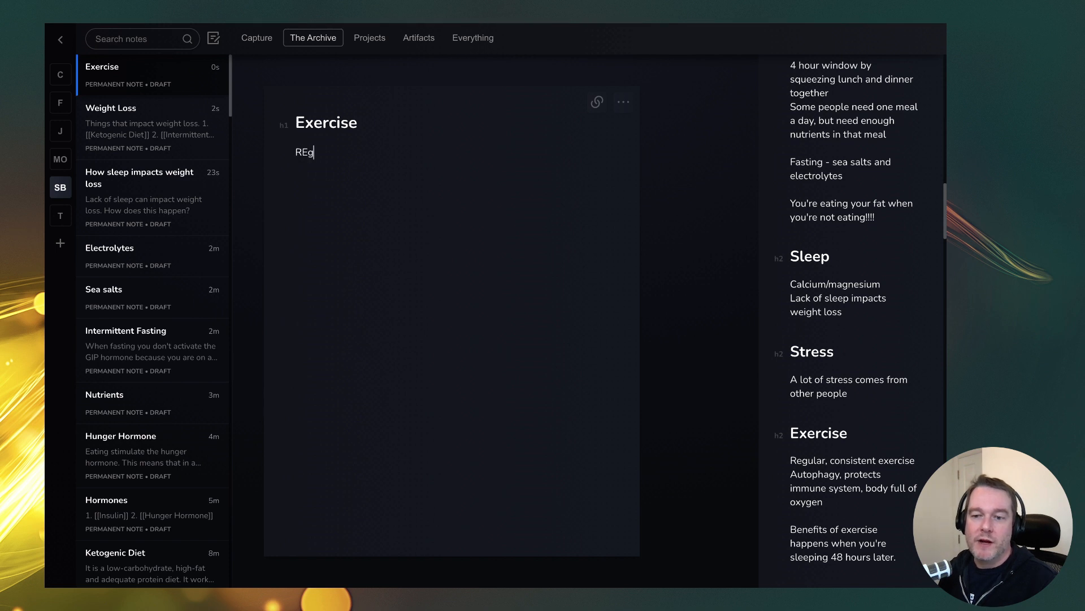
{"action": "type", "text": "ular and consist"}
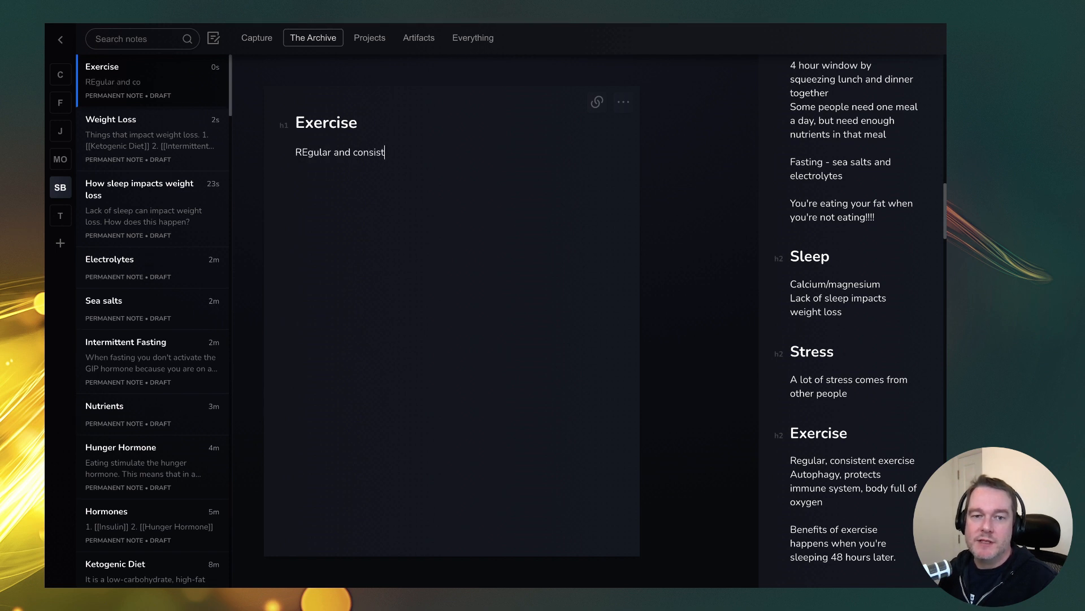
{"action": "type", "text": "ent exercise i"}
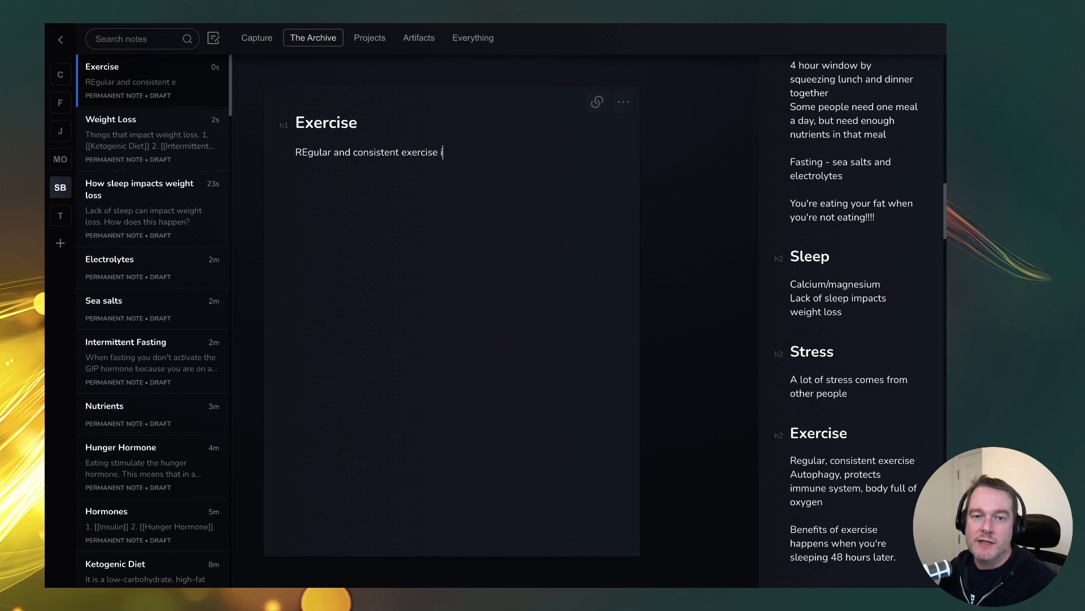
{"action": "type", "text": "s preferable than"}
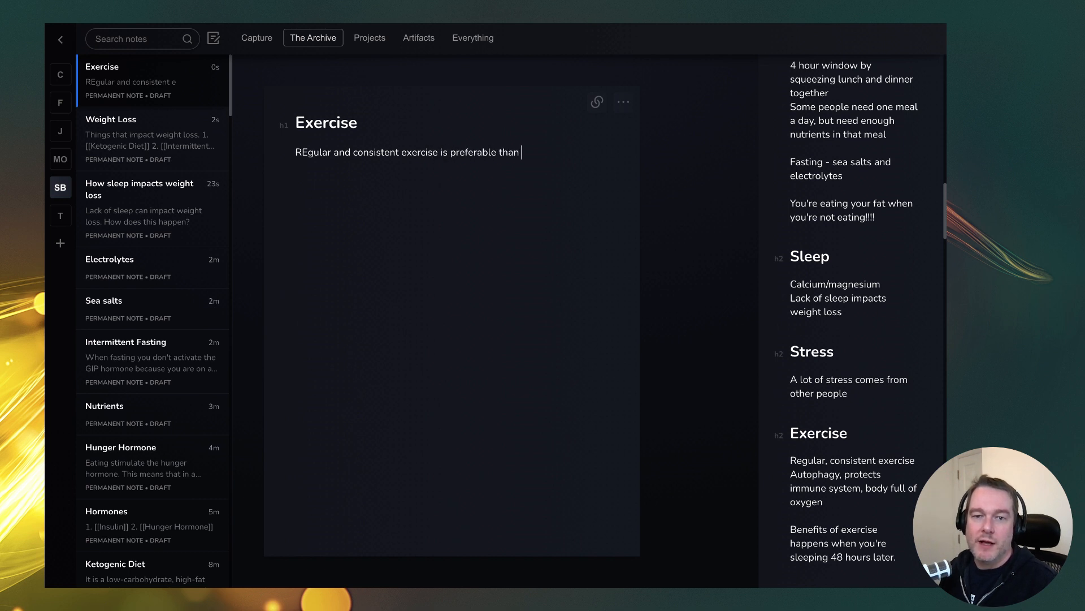
{"action": "type", "text": " infrequent but"}
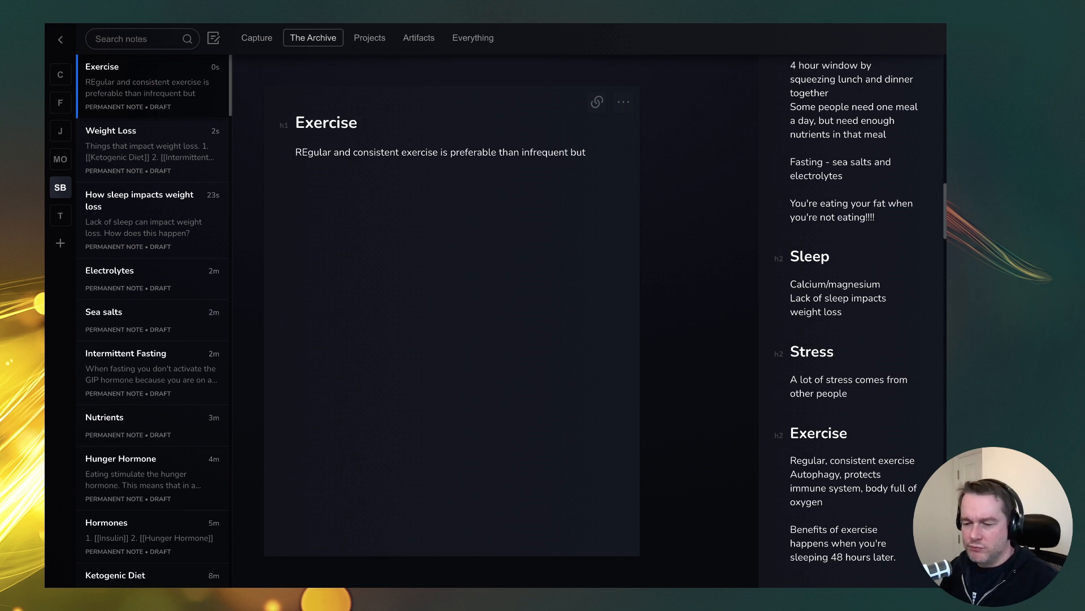
{"action": "type", "text": " longer"}
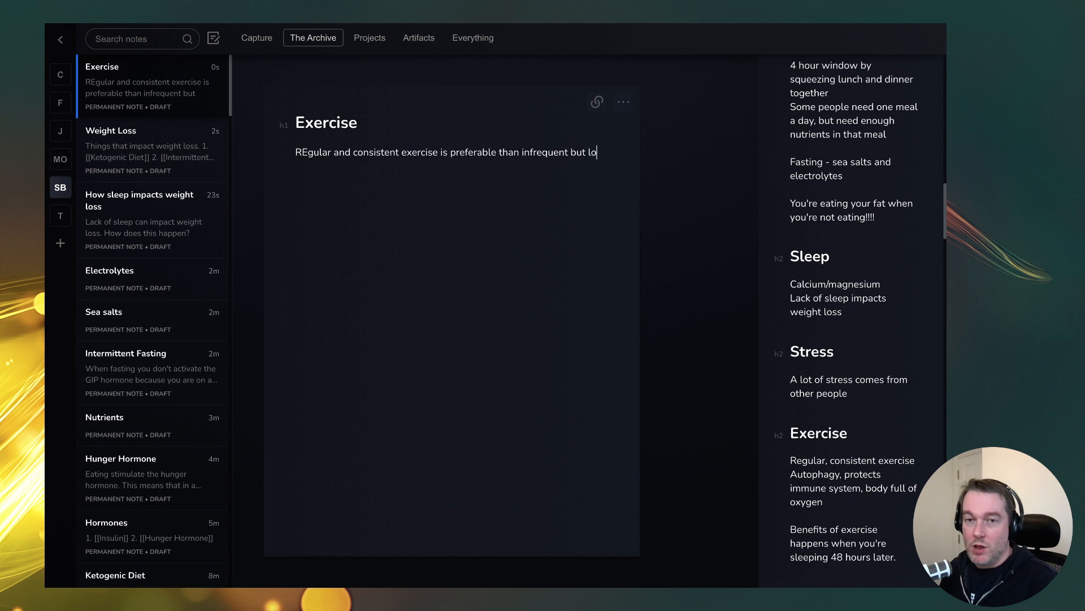
{"action": "key", "text": "BackSpace"}
{"action": "key", "text": "BackSpace"}
{"action": "key", "text": "BackSpace"}
{"action": "key", "text": "BackSpace"}
{"action": "key", "text": "BackSpace"}
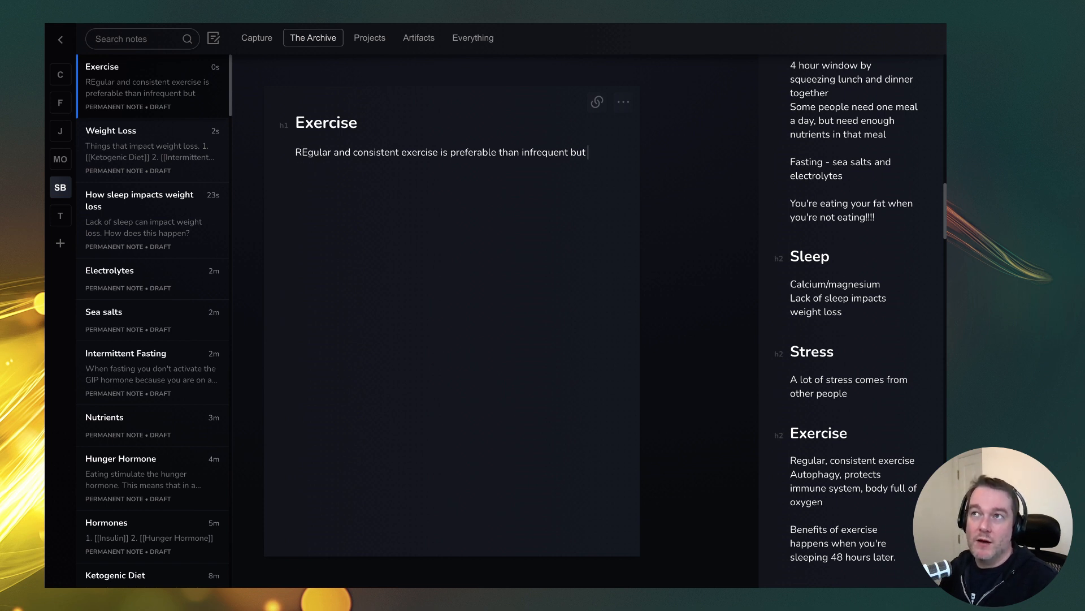
{"action": "type", "text": "more intense"}
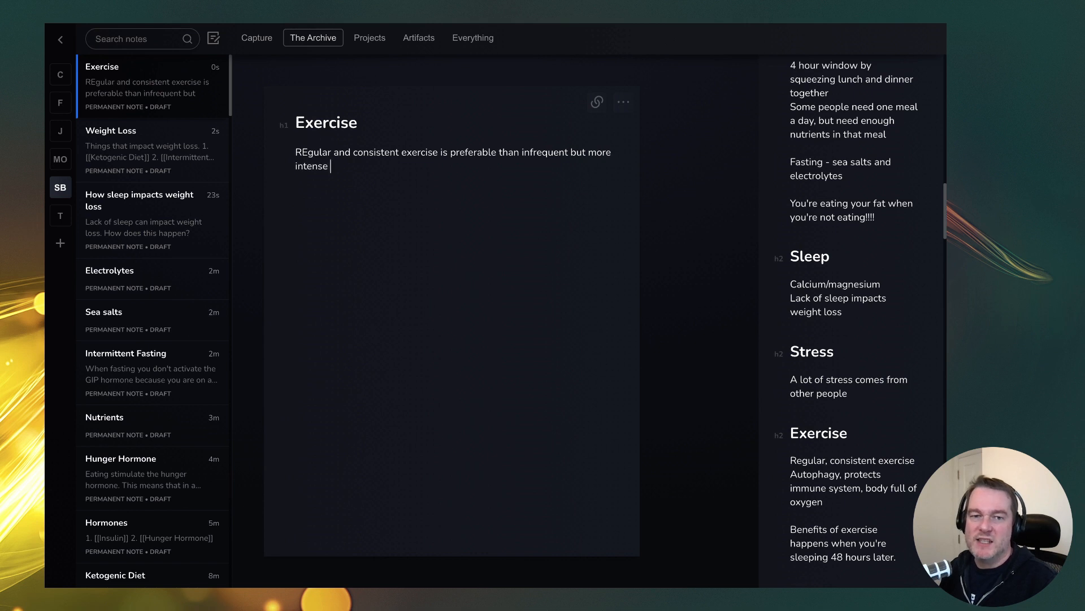
{"action": "type", "text": " exercise."}
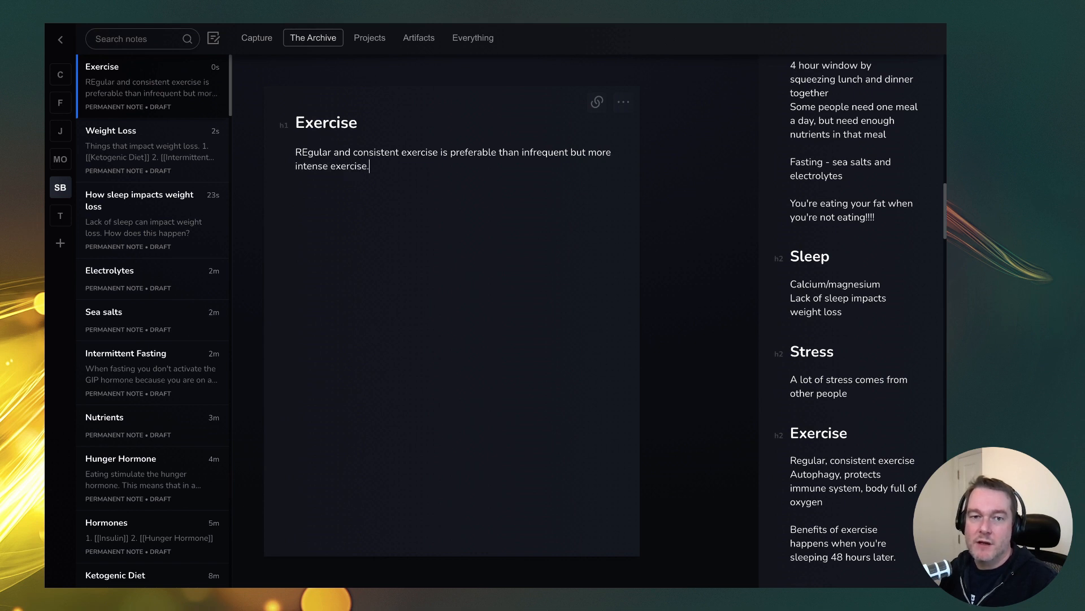
{"action": "left_click_drag", "start_coordinate": [308, 156], "coordinate": [302, 156]}
{"action": "type", "text": "e"}
{"action": "left_click", "coordinate": [396, 161]}
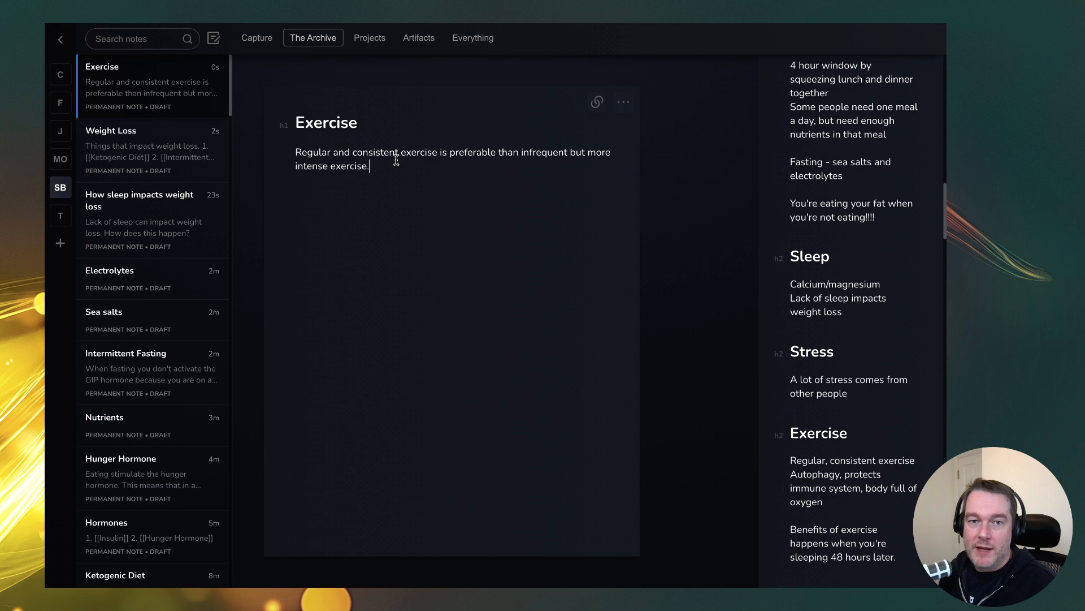
Step: Add the question "What's the best frequency and intensity for exercise?" as a separate paragraph below the opening sentence, with correct spelling
{"action": "type", "text": "W"}
{"action": "key", "text": "BackSpace"}
{"action": "type", "text": "What'"}
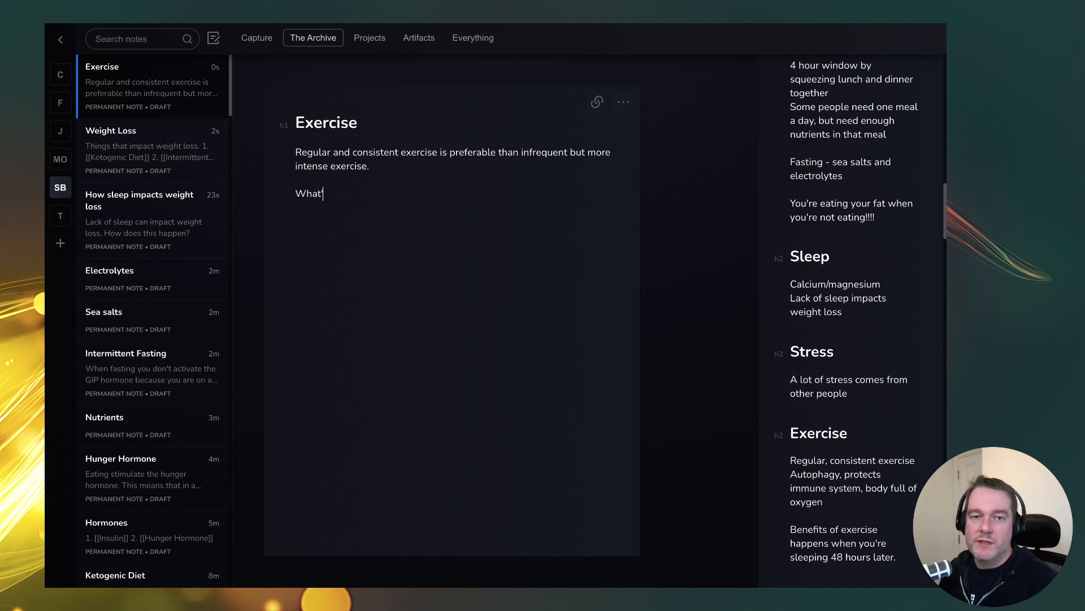
{"action": "type", "text": "s the best "}
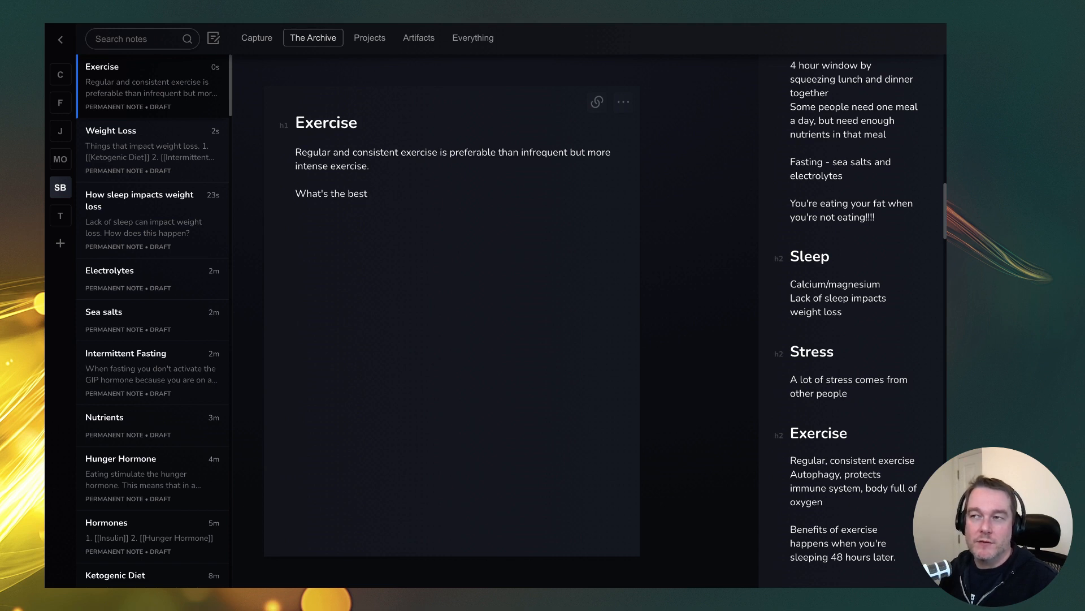
{"action": "type", "text": "requencly and"}
{"action": "key", "text": "BackSpace"}
{"action": "key", "text": "BackSpace"}
{"action": "key", "text": "BackSpace"}
{"action": "key", "text": "BackSpace"}
{"action": "key", "text": "BackSpace"}
{"action": "key", "text": "BackSpace"}
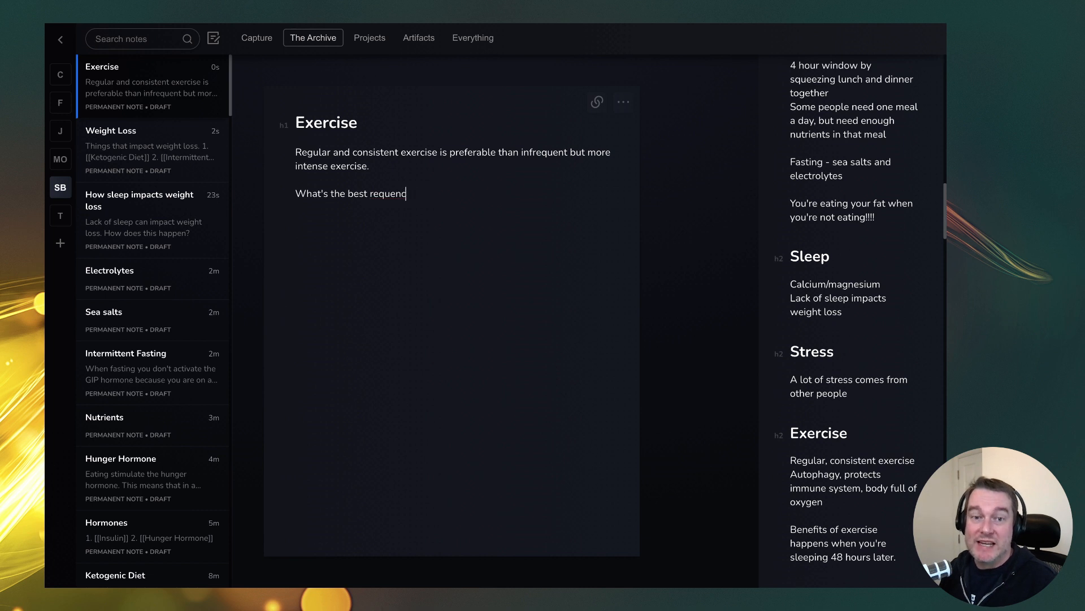
{"action": "type", "text": "y and intensit"}
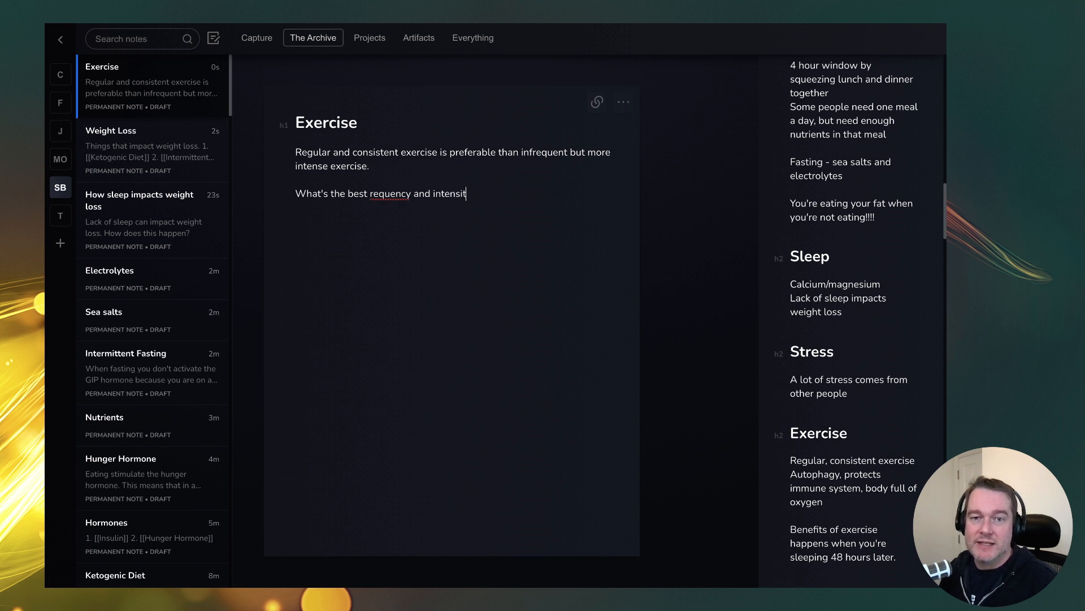
{"action": "type", "text": "y for exercise?"}
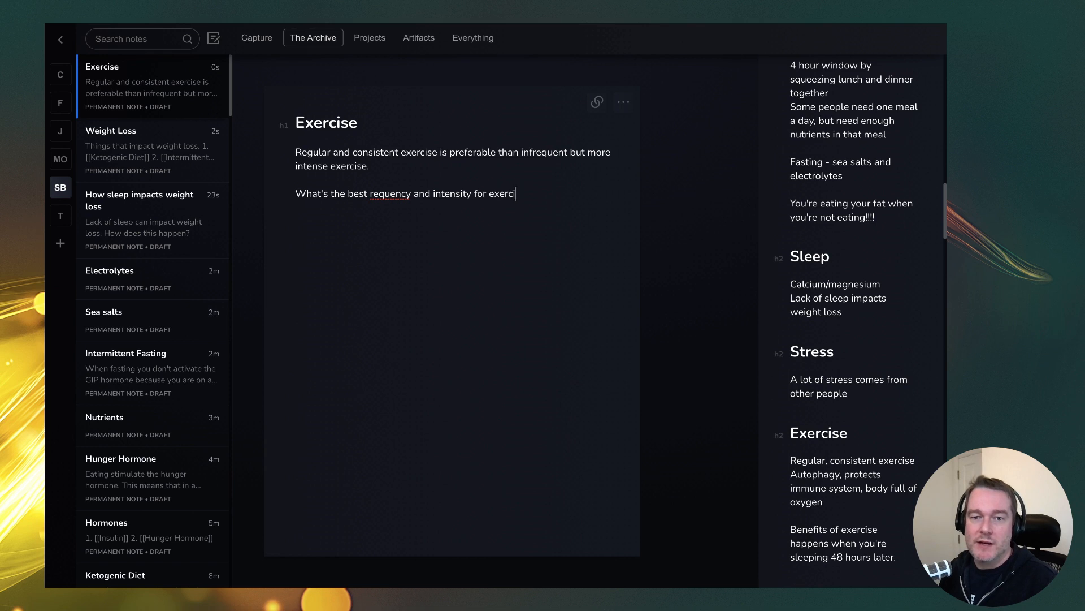
{"action": "right_click", "coordinate": [391, 195]}
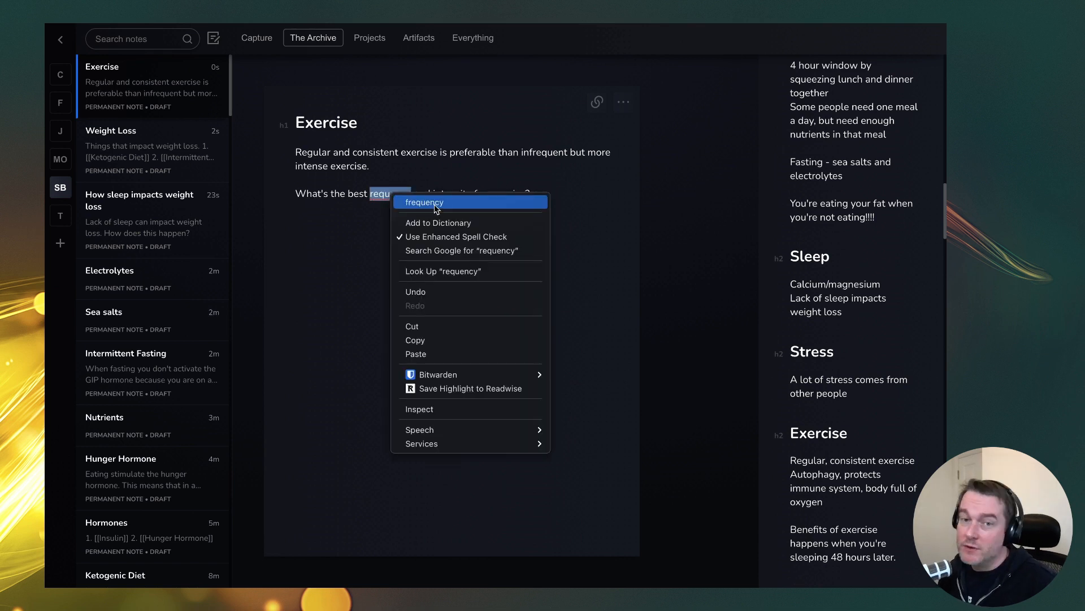
{"action": "left_click", "coordinate": [478, 202]}
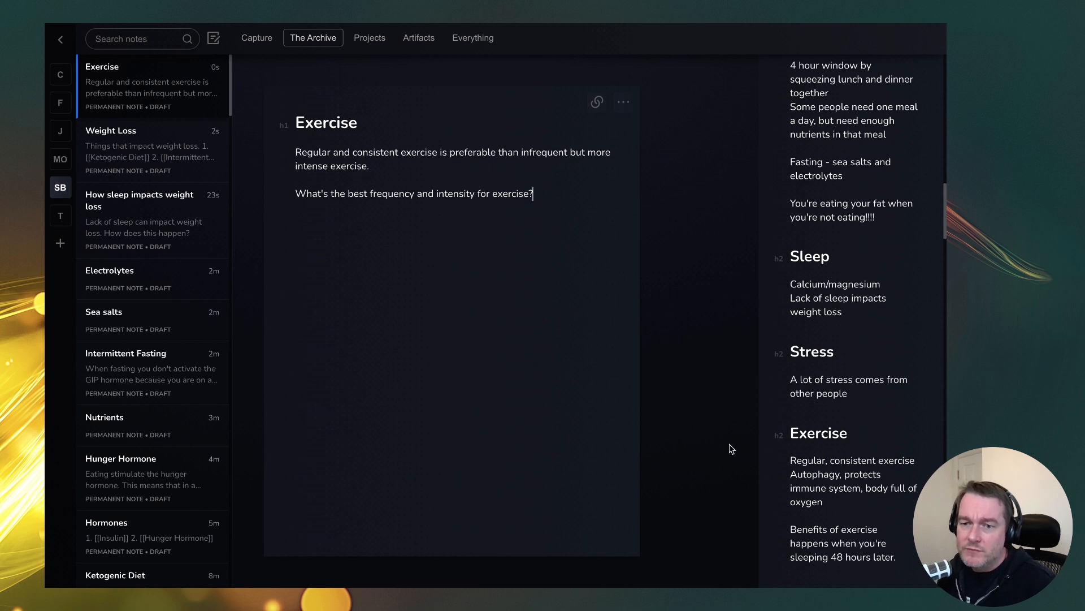
Step: Add a second-level heading "Benefits" below the question and begin the text under it with "Exercise"
{"action": "scroll", "coordinate": [856, 452], "scroll_direction": "down", "scroll_amount": 3}
{"action": "left_click", "coordinate": [576, 194]}
{"action": "key", "text": "Return"}
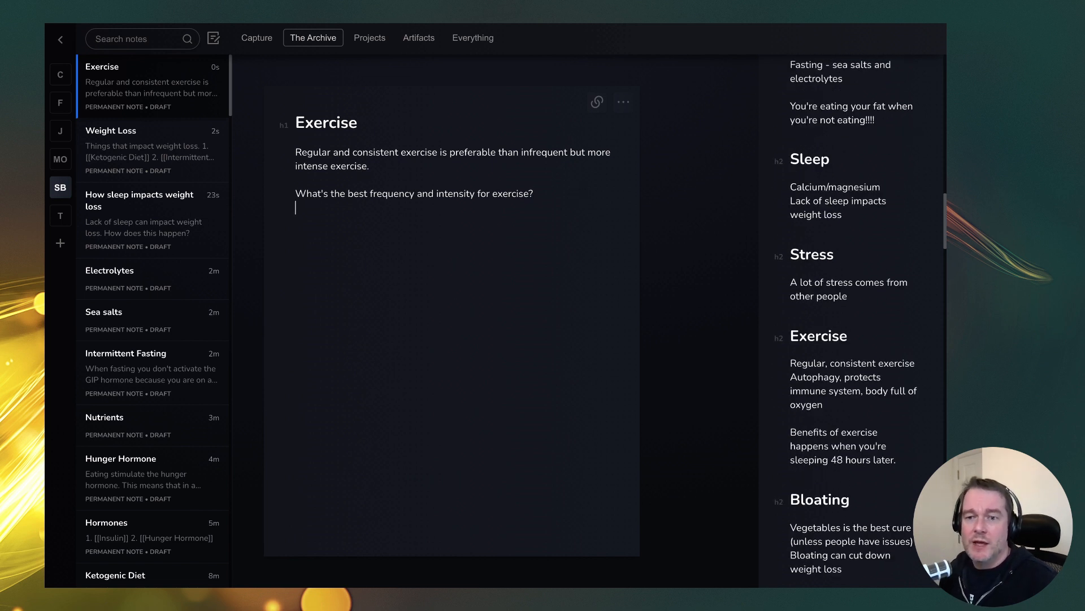
{"action": "key", "text": "BackSpace"}
{"action": "type", "text": "### BenfitsExecut"}
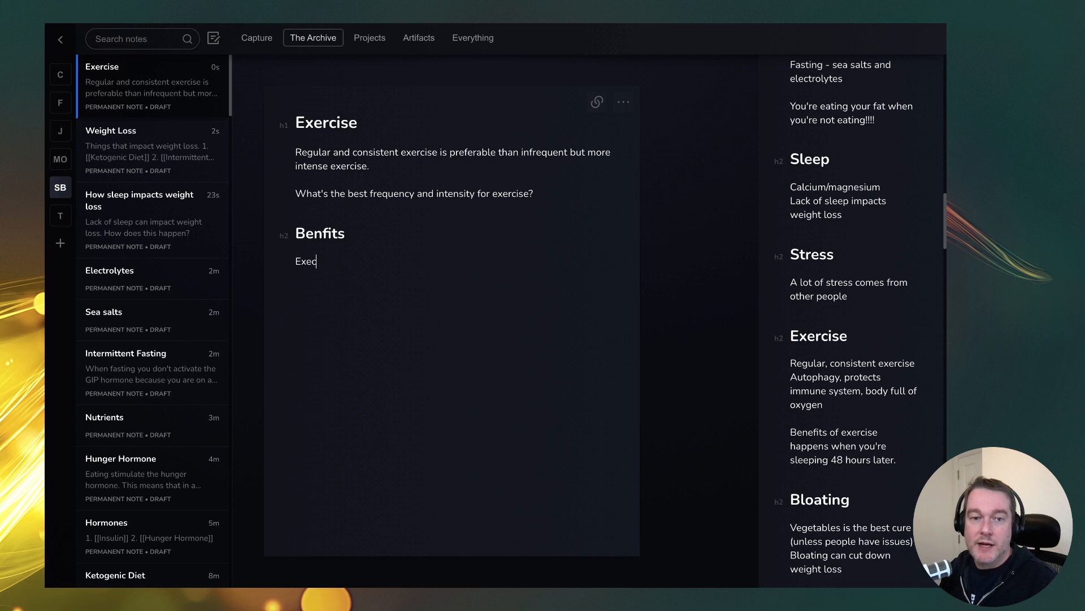
{"action": "key", "text": "BackSpace"}
{"action": "type", "text": "rcise"}
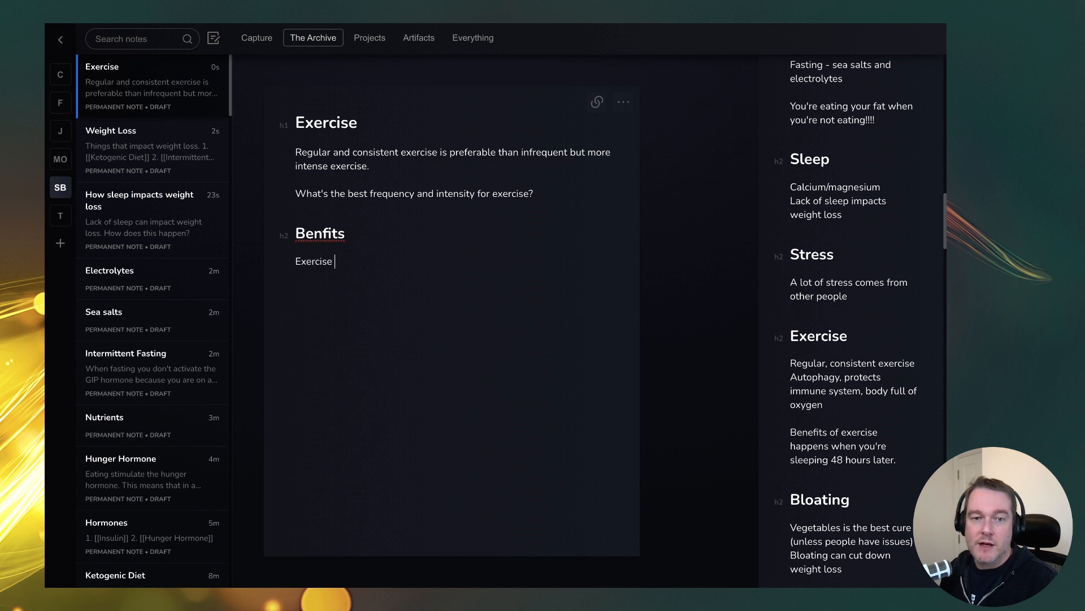
{"action": "right_click", "coordinate": [321, 231]}
{"action": "left_click", "coordinate": [366, 240]}
{"action": "left_click", "coordinate": [388, 261]}
Step: Continue the Benefits sentence with "trigger [[Autophagy]], protects the [[Immune System]]", making both terms double-bracket links
{"action": "type", "text": "trigger ["}
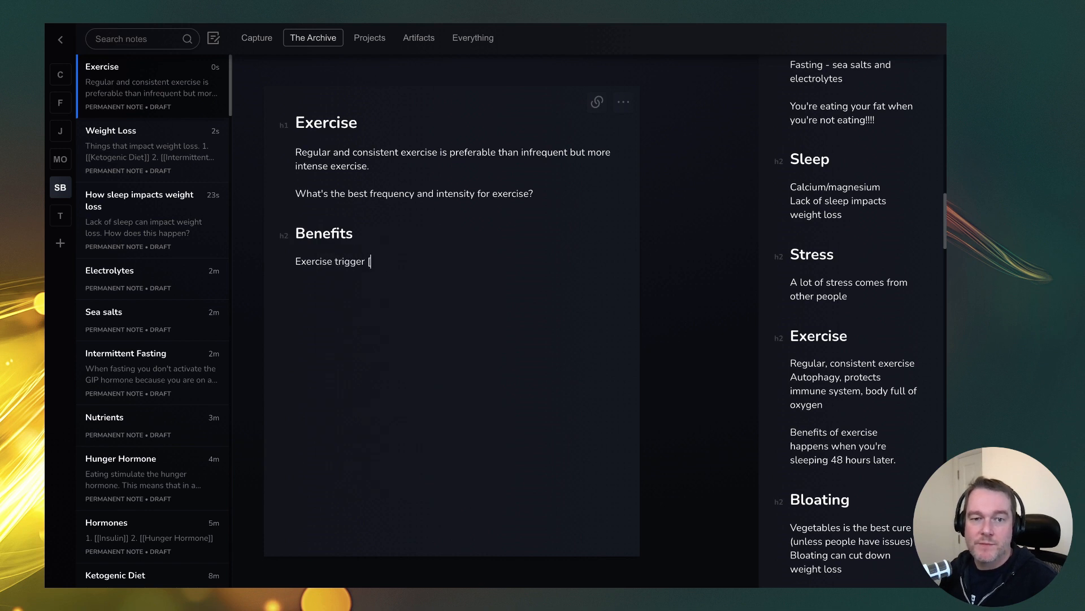
{"action": "type", "text": "[Au"}
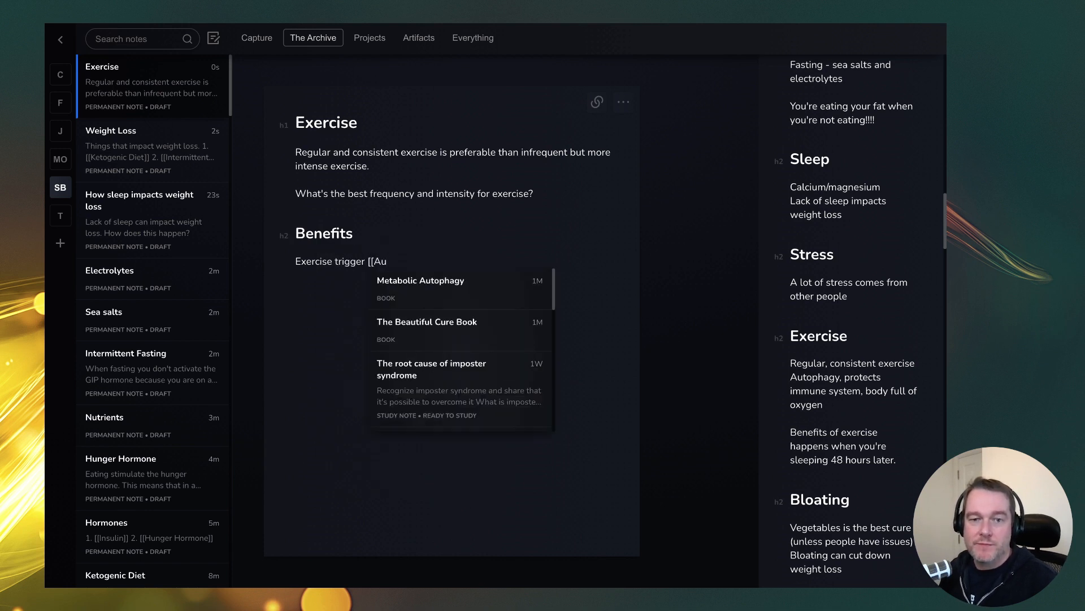
{"action": "type", "text": "tophagy]], protects the [["}
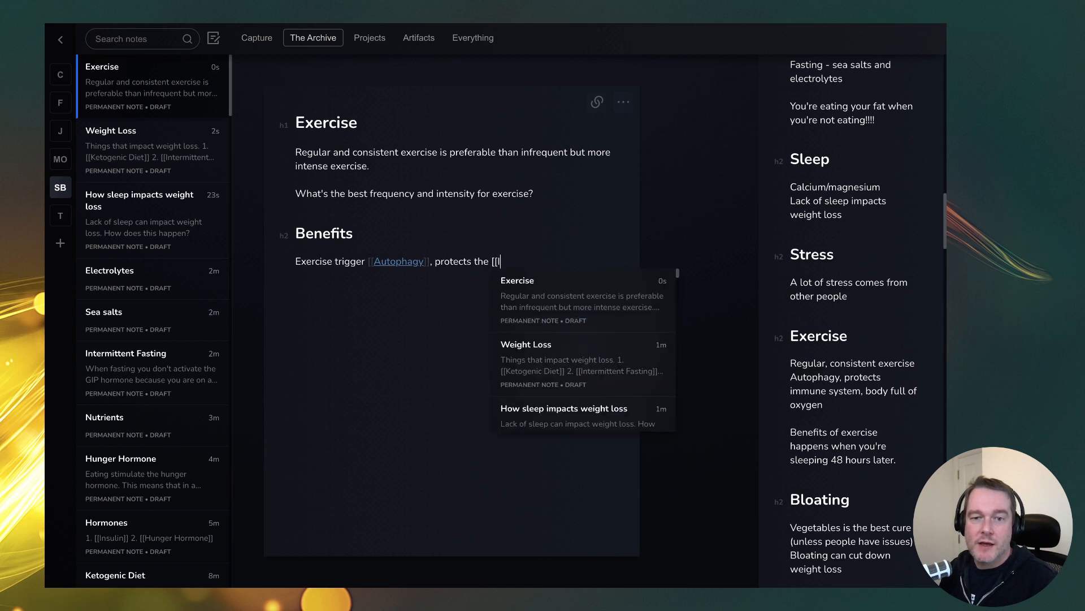
{"action": "type", "text": "Immune System]]"}
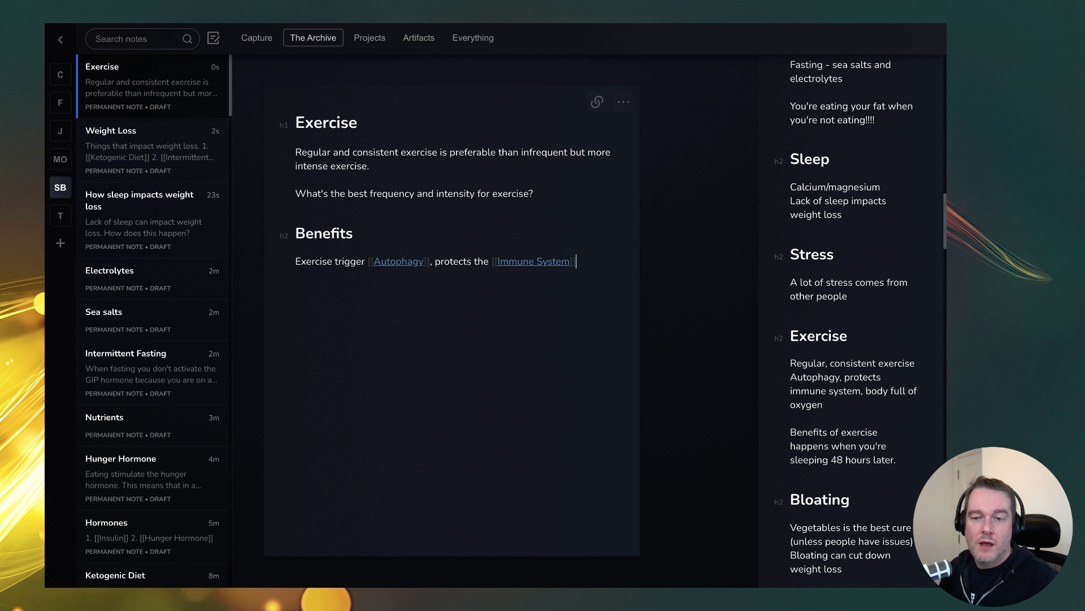
Step: Finish the Benefits sentence with "and improves the oxygen level in the body."
{"action": "type", "text": "and supply"}
{"action": "key", "text": "BackSpace"}
{"action": "key", "text": "BackSpace"}
{"action": "key", "text": "BackSpace"}
{"action": "key", "text": "BackSpace"}
{"action": "key", "text": "BackSpace"}
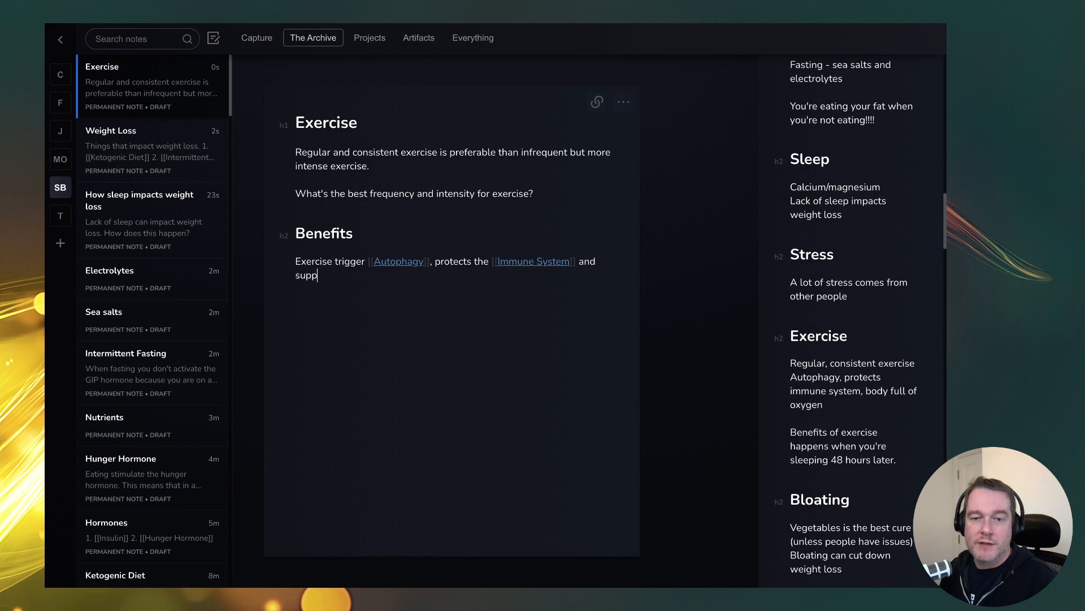
{"action": "key", "text": "BackSpace"}
{"action": "type", "text": "bo"}
{"action": "key", "text": "BackSpace"}
{"action": "key", "text": "BackSpace"}
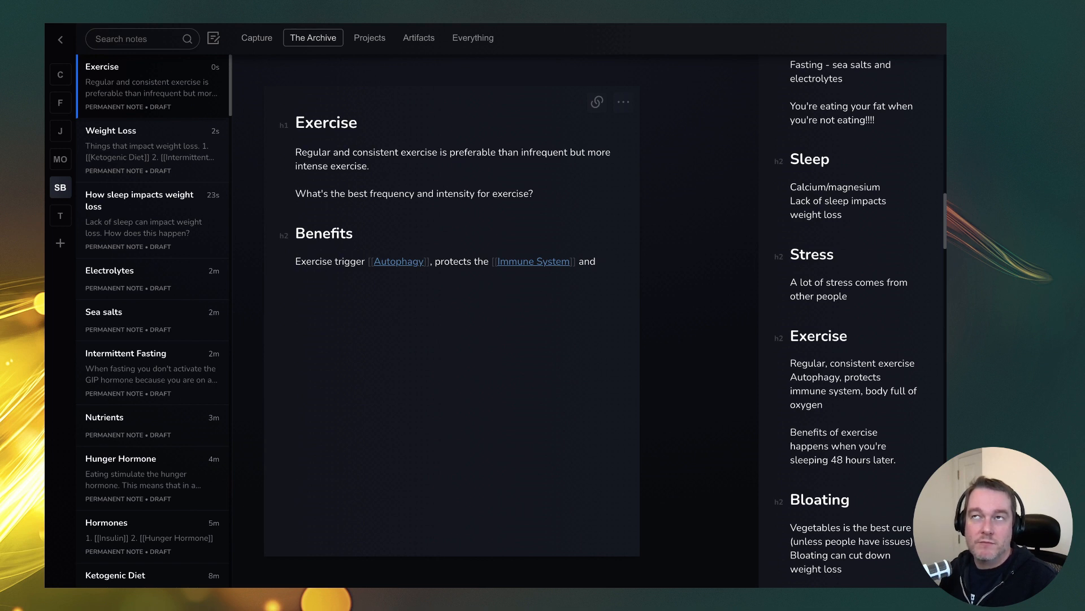
{"action": "type", "text": "improves the "}
{"action": "type", "text": "ok"}
{"action": "type", "text": "ygen"}
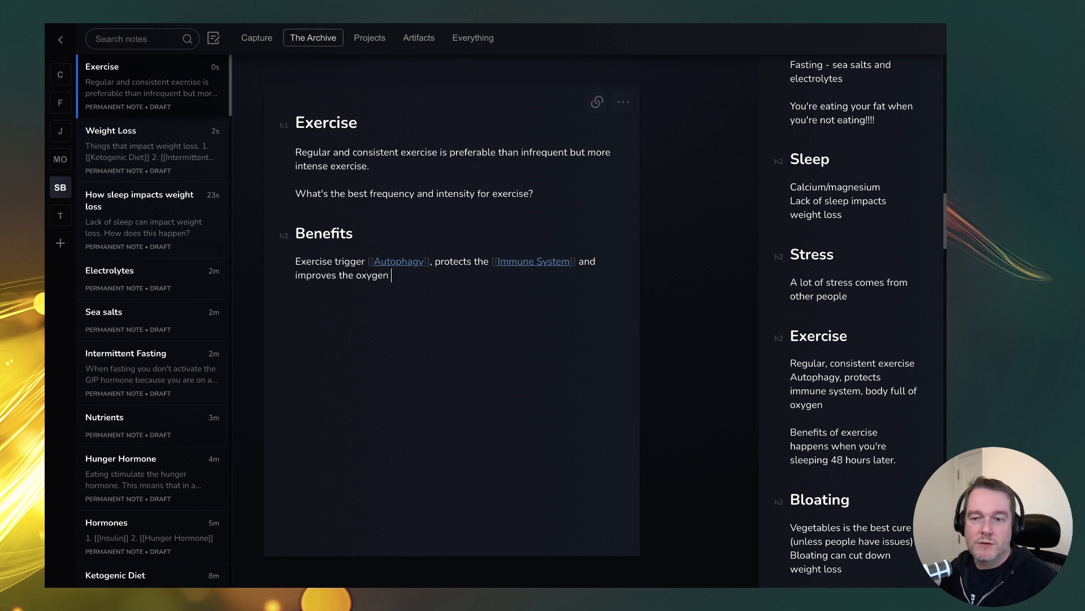
{"action": "type", "text": " level in the body."}
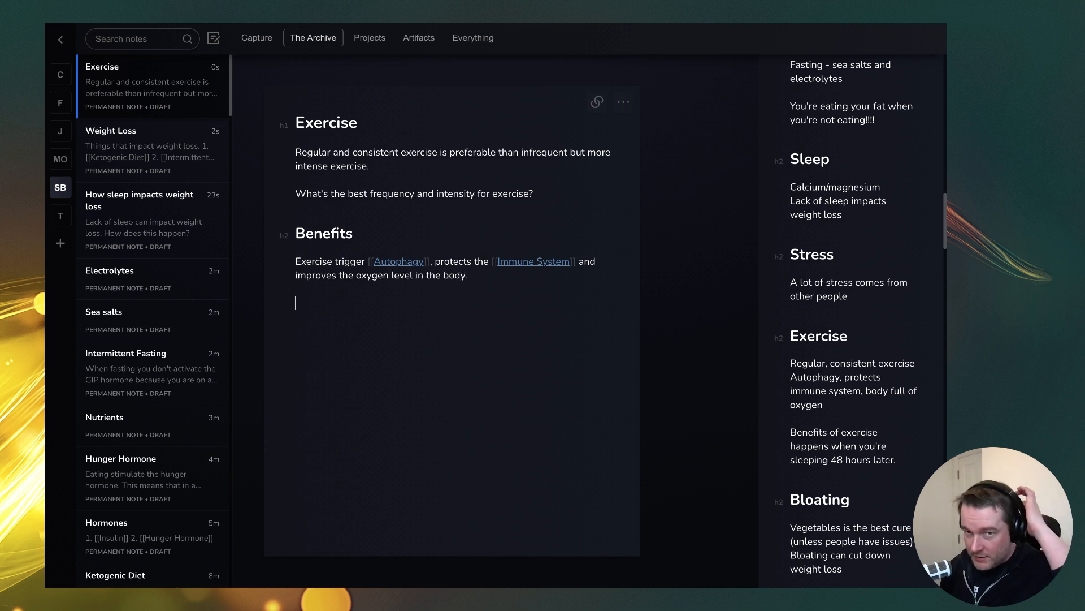
Step: Create the Autophagy note from its link and return to the Exercise note through the backlink
{"action": "left_click", "coordinate": [411, 265]}
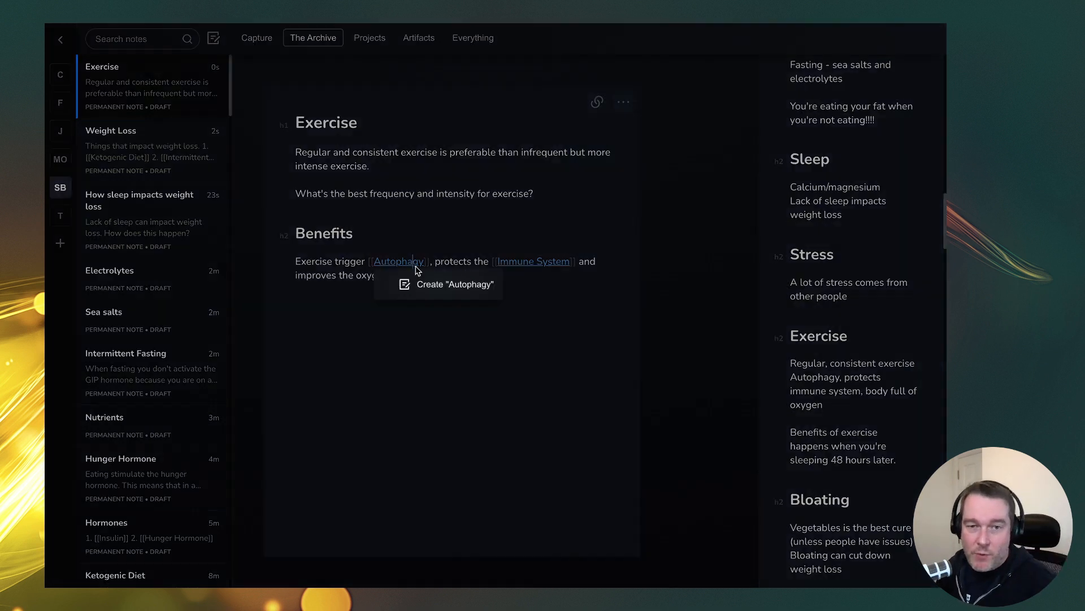
{"action": "left_click", "coordinate": [466, 285]}
{"action": "left_click", "coordinate": [597, 101]}
{"action": "left_click", "coordinate": [601, 125]}
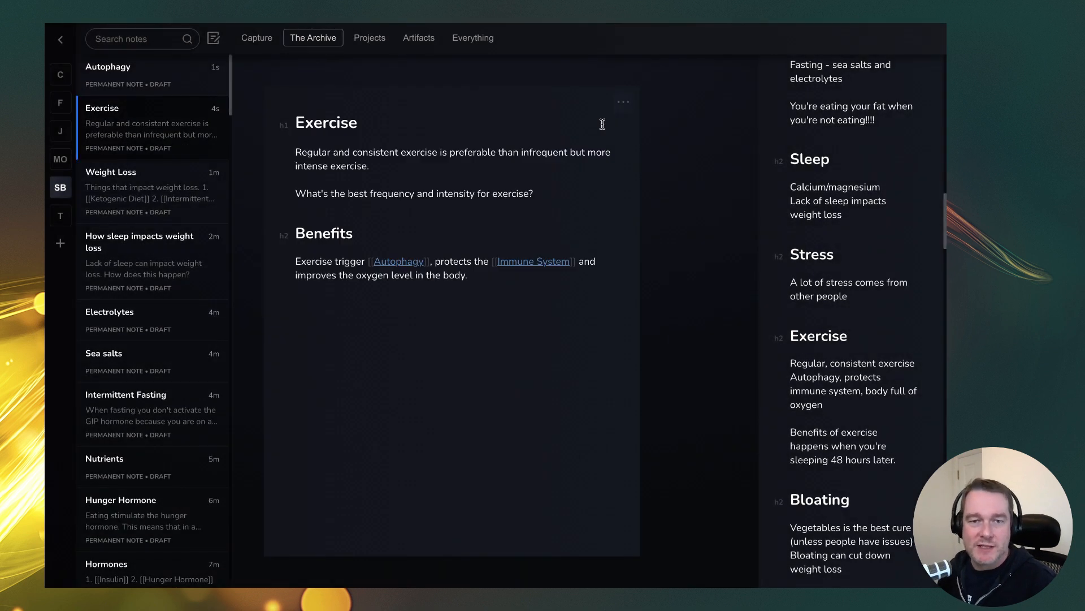
Step: Create the Immune System note from its link and go back to the Exercise note through the backlink
{"action": "left_click", "coordinate": [537, 261]}
{"action": "left_click", "coordinate": [582, 285]}
{"action": "left_click", "coordinate": [597, 102]}
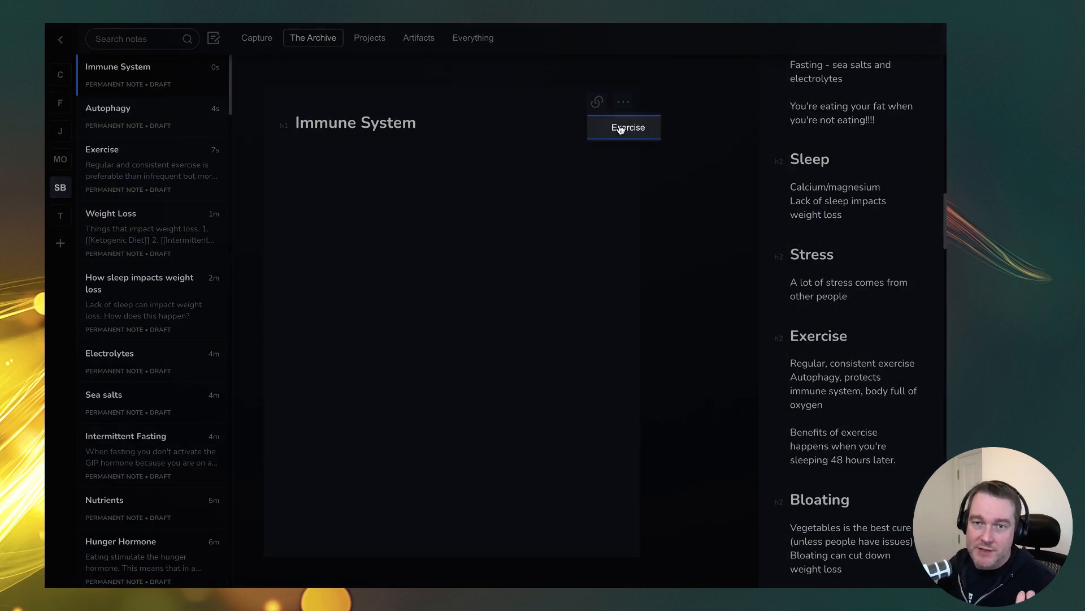
{"action": "left_click", "coordinate": [616, 126]}
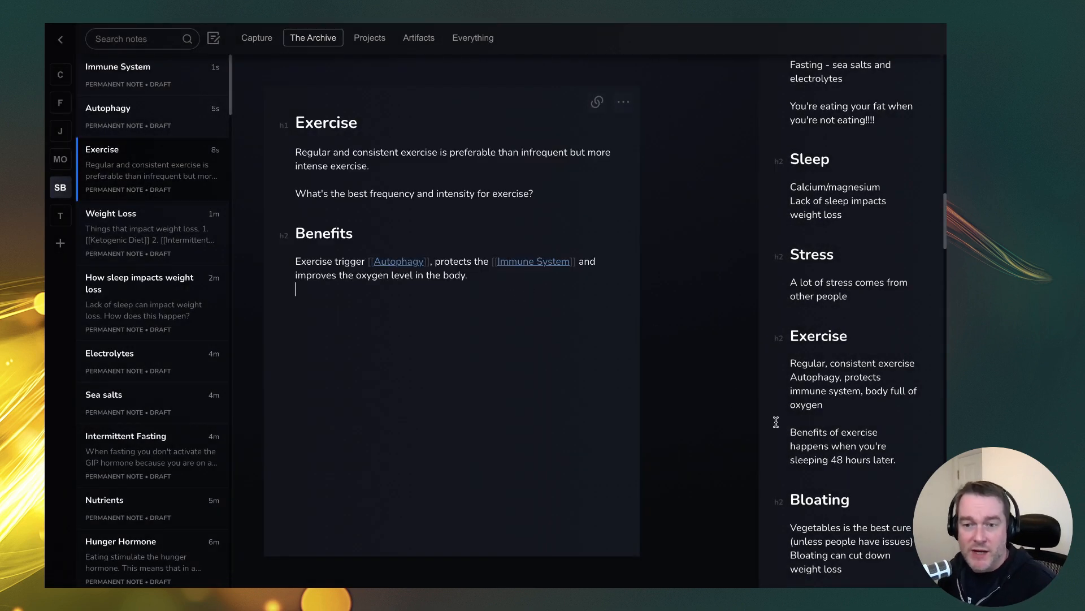
Step: Add the second-level heading "When exercise benefits happen" below the Benefits section of the Exercise note
{"action": "scroll", "coordinate": [844, 407], "scroll_direction": "down", "scroll_amount": 2}
{"action": "left_click", "coordinate": [457, 311]}
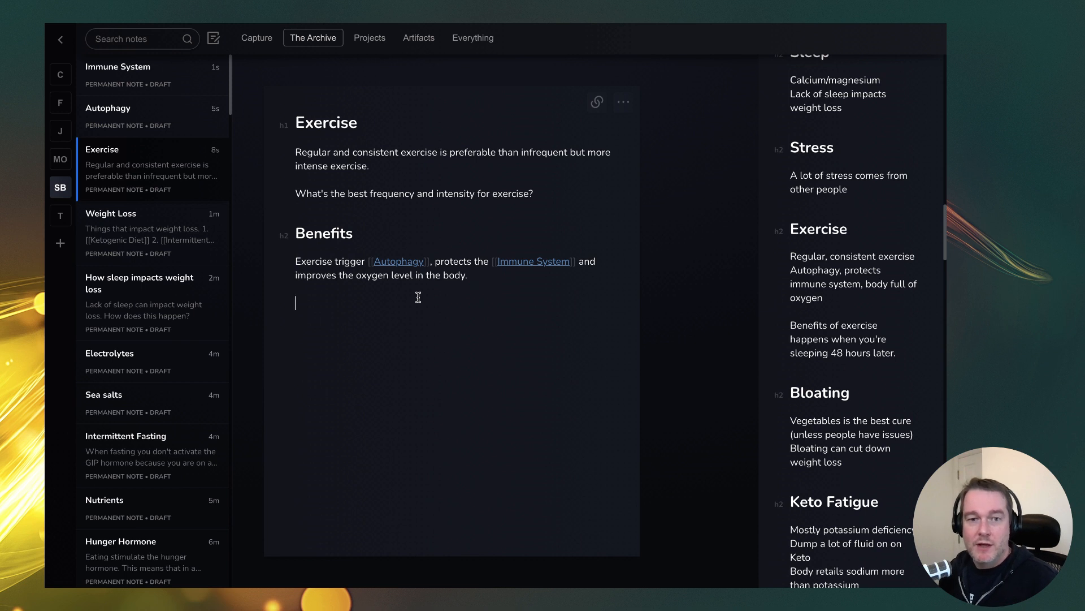
{"action": "type", "text": "## When"}
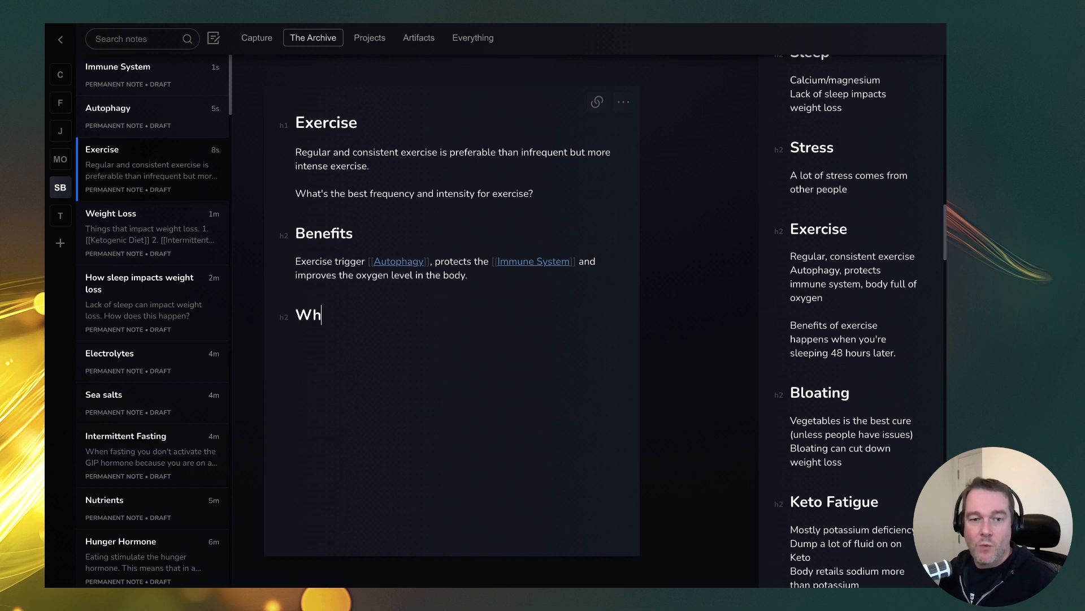
{"action": "type", "text": " execu"}
{"action": "key", "text": "BackSpace"}
{"action": "type", "text": "ice"}
{"action": "key", "text": "BackSpace"}
{"action": "key", "text": "BackSpace"}
{"action": "key", "text": "BackSpace"}
{"action": "key", "text": "BackSpace"}
{"action": "key", "text": "BackSpace"}
{"action": "key", "text": "BackSpace"}
{"action": "key", "text": "BackSpace"}
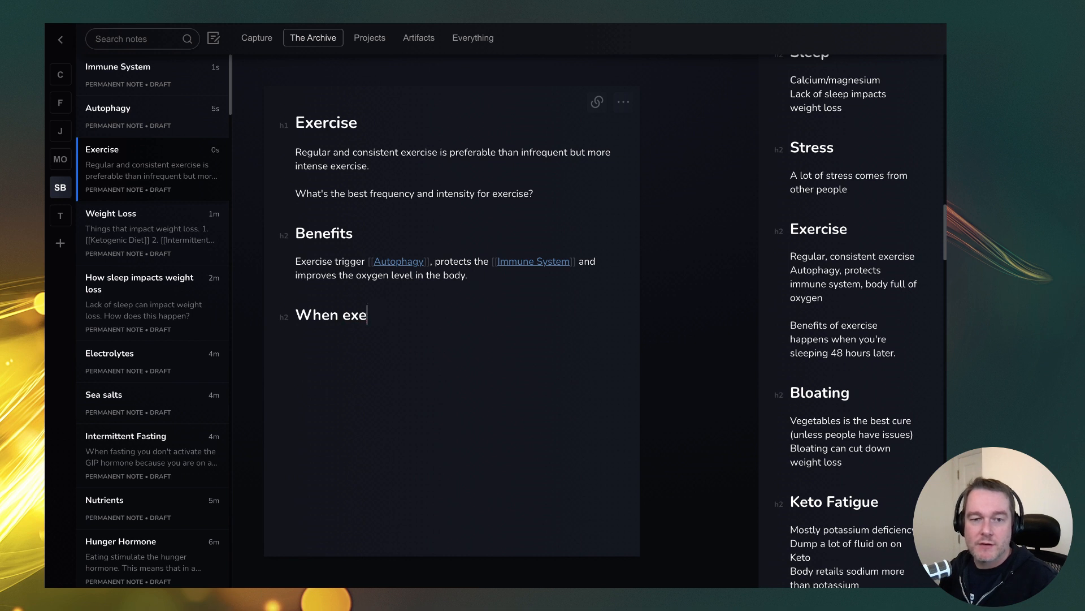
{"action": "type", "text": "xercise benefits happen"}
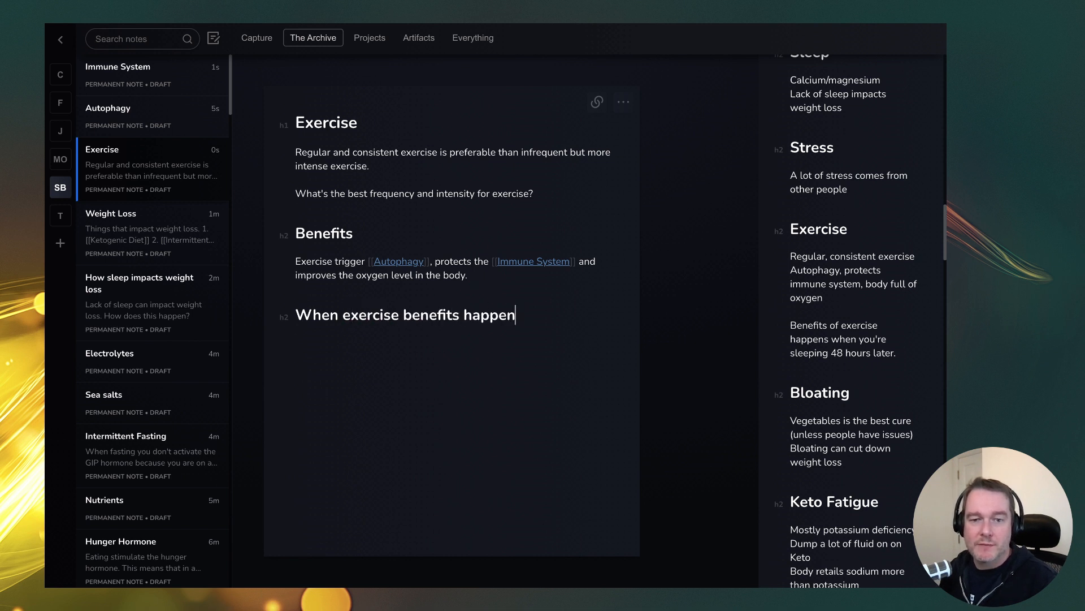
{"action": "key", "text": "Return"}
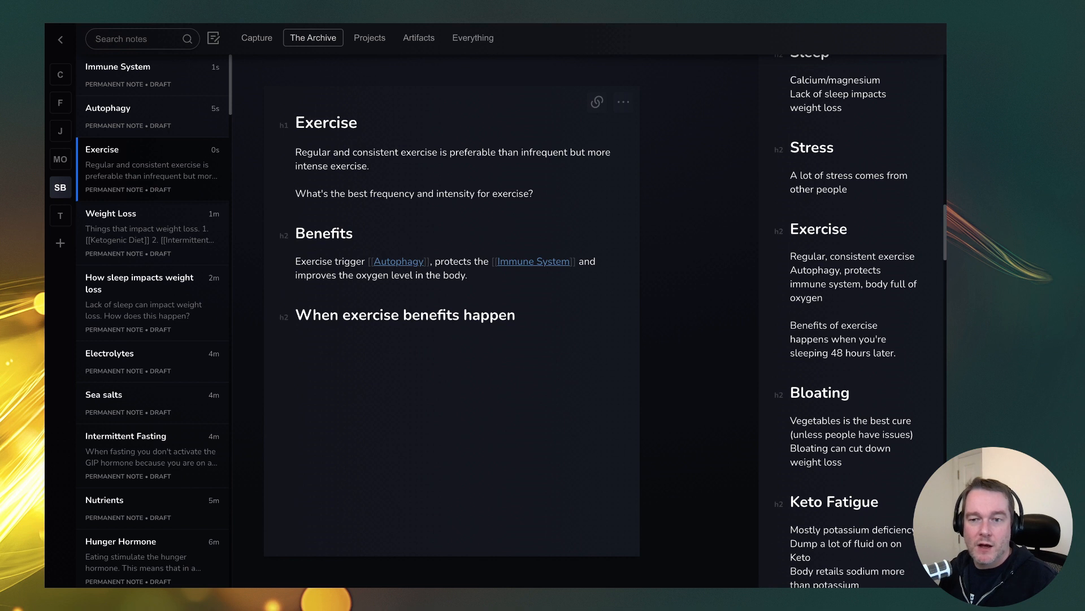
Step: Write "Usually happens within 48 hours after exercise when you're sleeping." under the When exercise benefits happen heading
{"action": "type", "text": "Usually happ"}
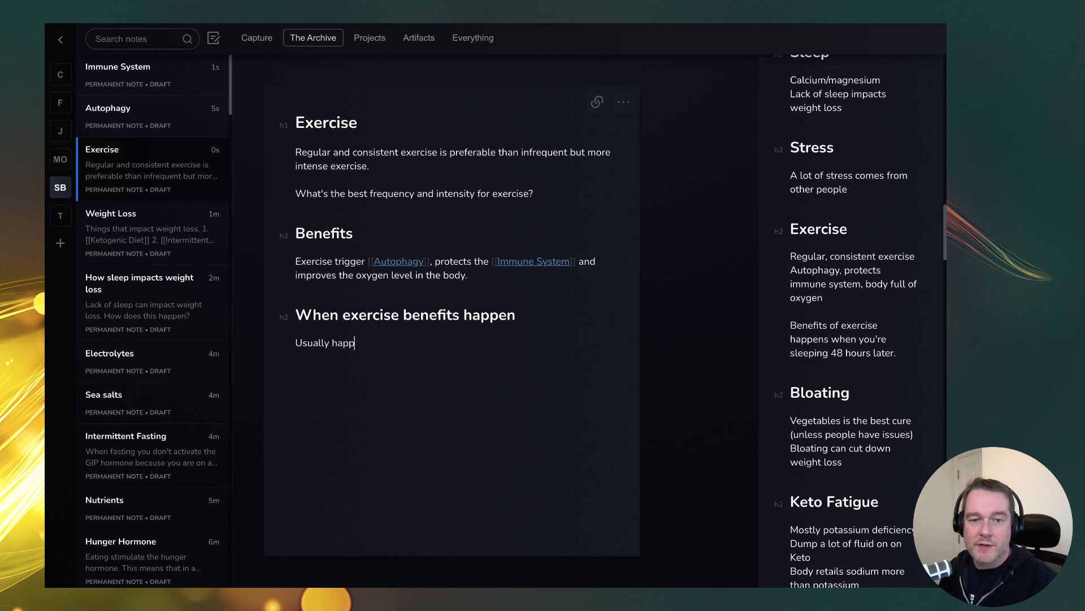
{"action": "type", "text": "ens within 48 hours after exercise when"}
{"action": "type", "text": "you're sleeping."}
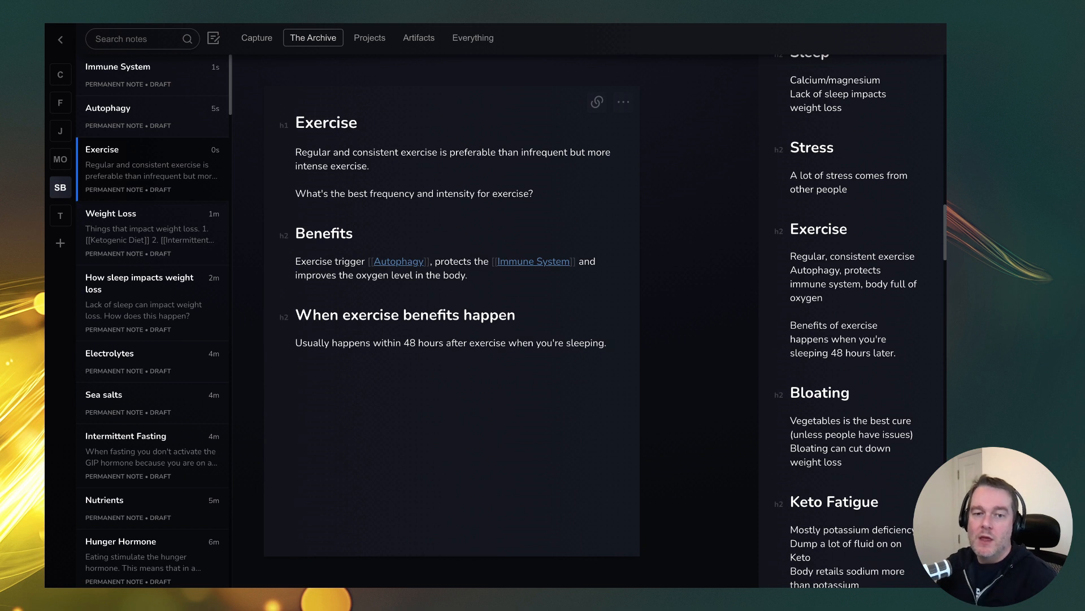
Step: Add a "See also" second-level heading with the numbered link "[[How sleep improves exercise]]" and create that note from the link
{"action": "double_click", "coordinate": [592, 343]}
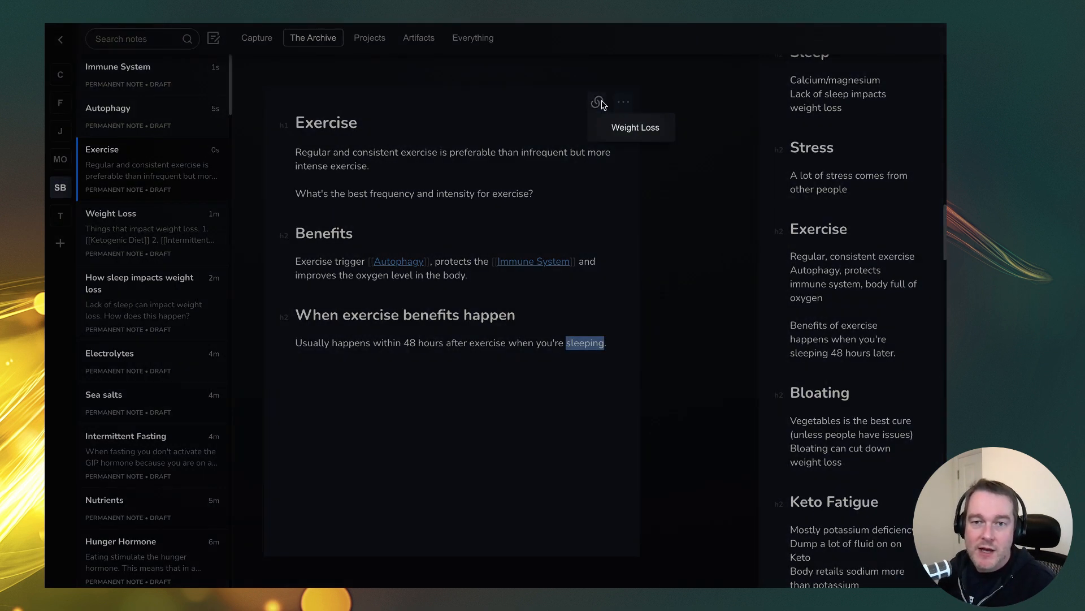
{"action": "left_click", "coordinate": [553, 372]}
{"action": "double_click", "coordinate": [618, 346]}
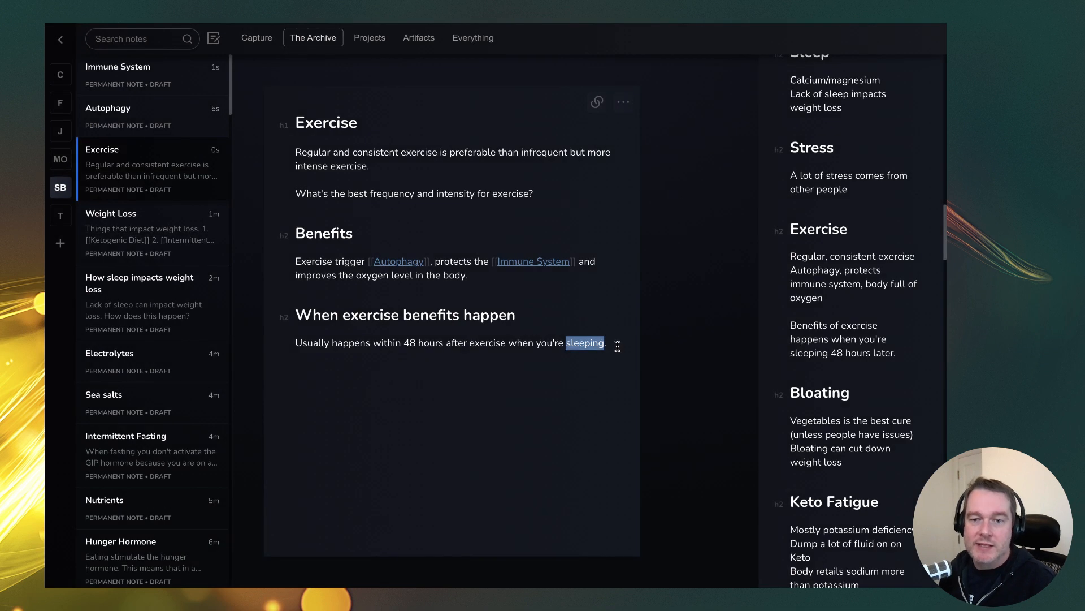
{"action": "key", "text": "super+Right"}
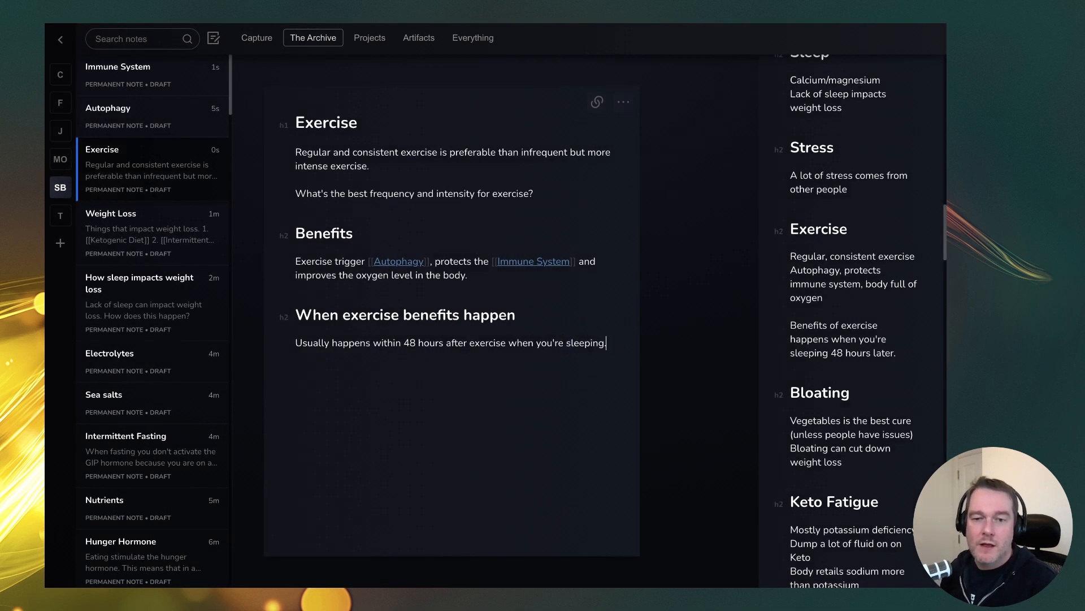
{"action": "type", "text": "## See also"}
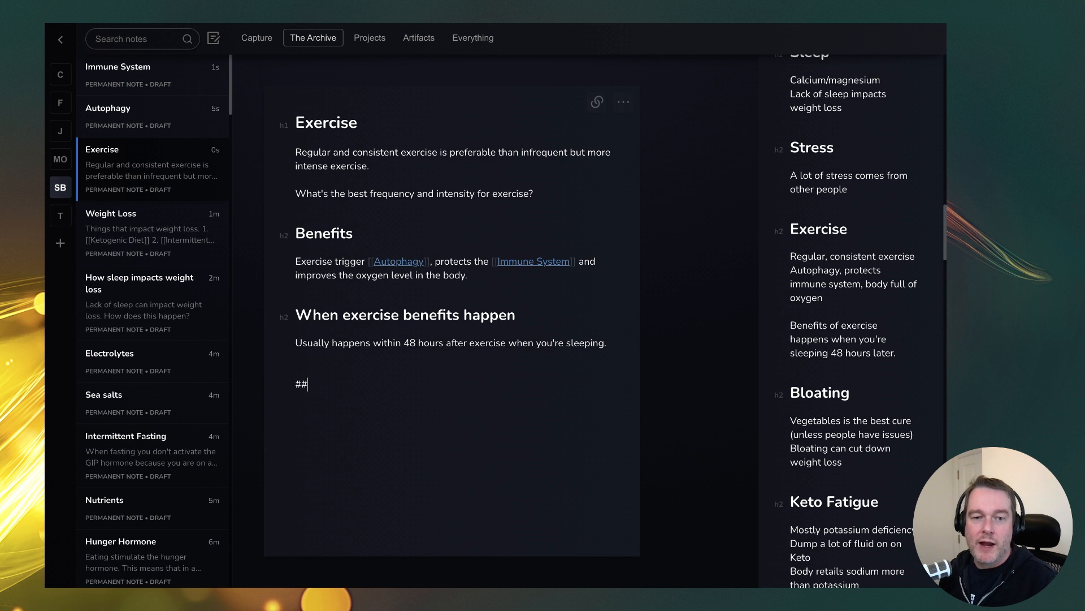
{"action": "key", "text": "Return"}
{"action": "type", "text": "1. [[How "}
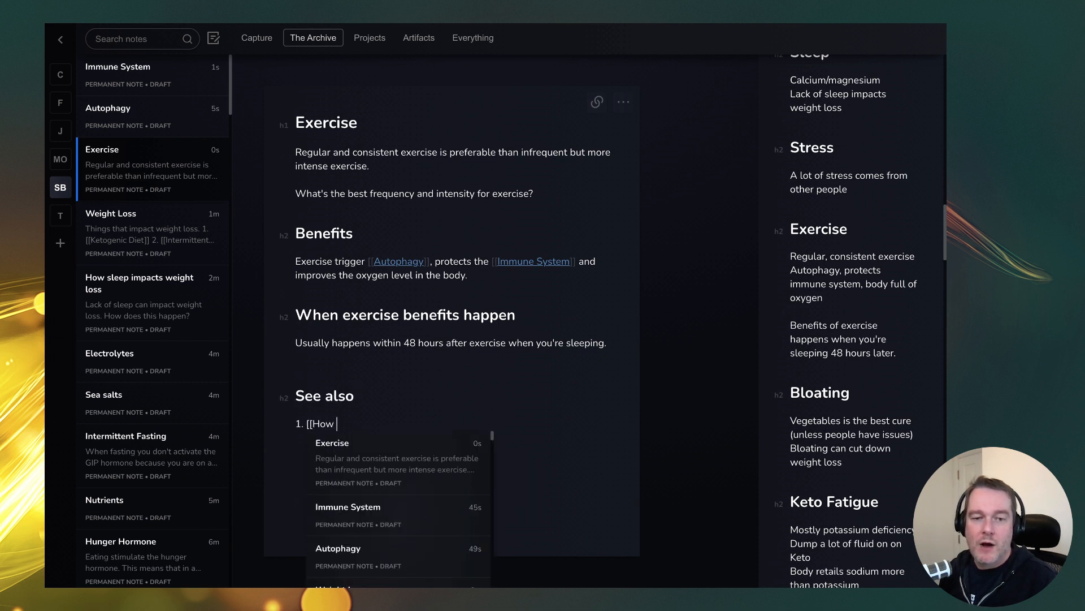
{"action": "type", "text": "sleep improves e"}
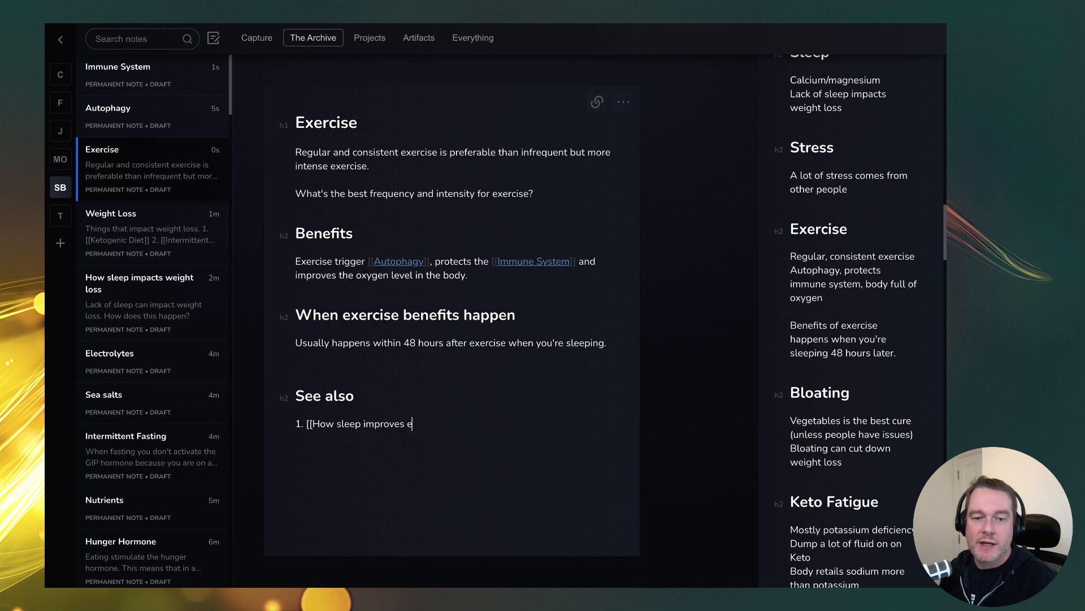
{"action": "type", "text": "xercise]]"}
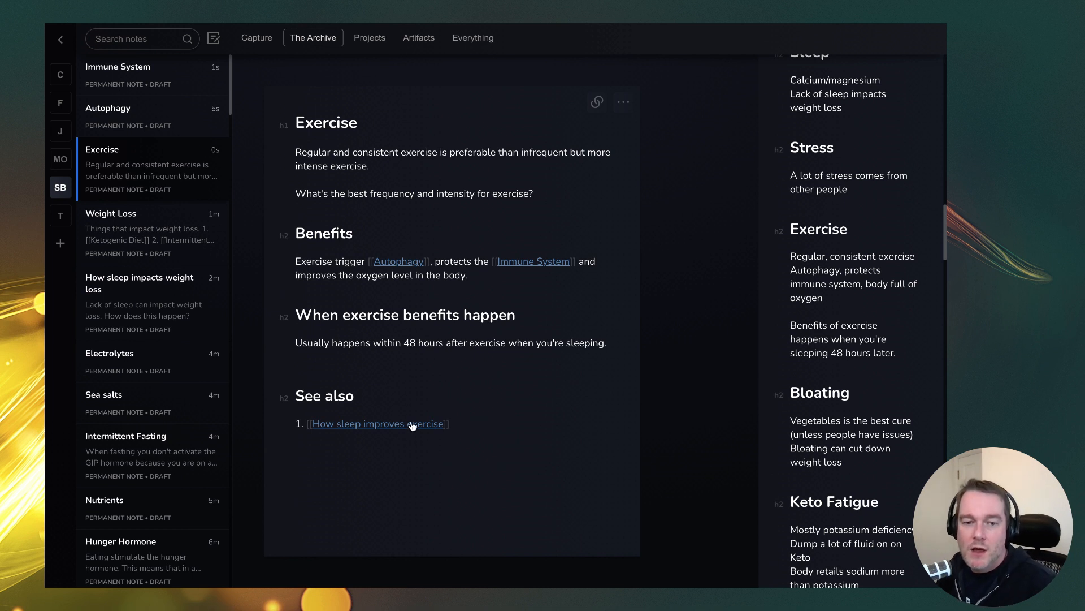
{"action": "left_click", "coordinate": [412, 426]}
{"action": "left_click", "coordinate": [503, 448]}
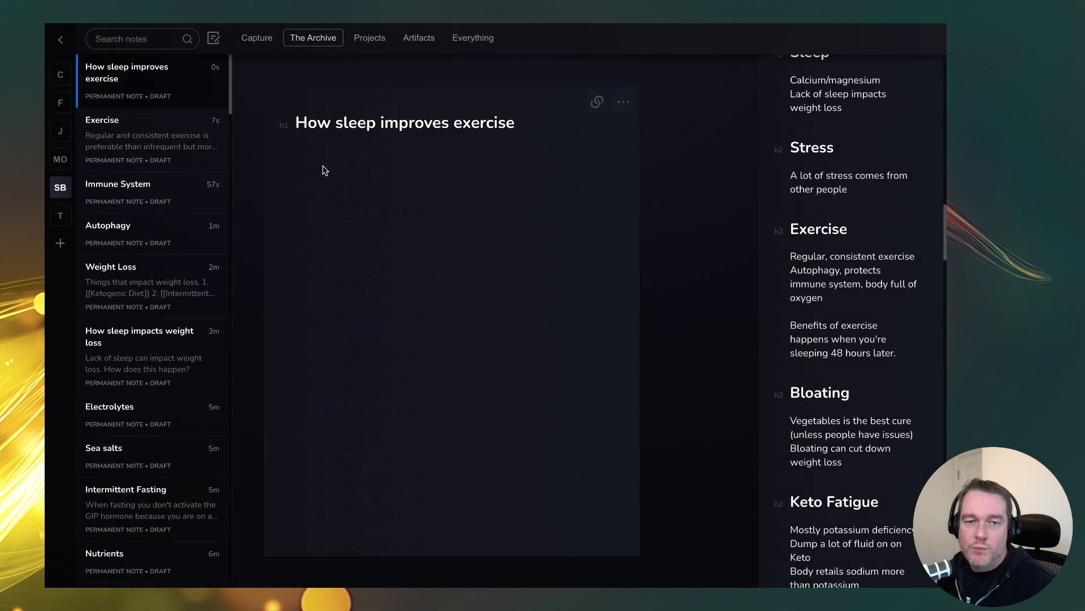
{"action": "type", "text": "## See also"}
{"action": "key", "text": "Return"}
{"action": "type", "text": "1. [[Se"}
{"action": "type", "text": "lep"}
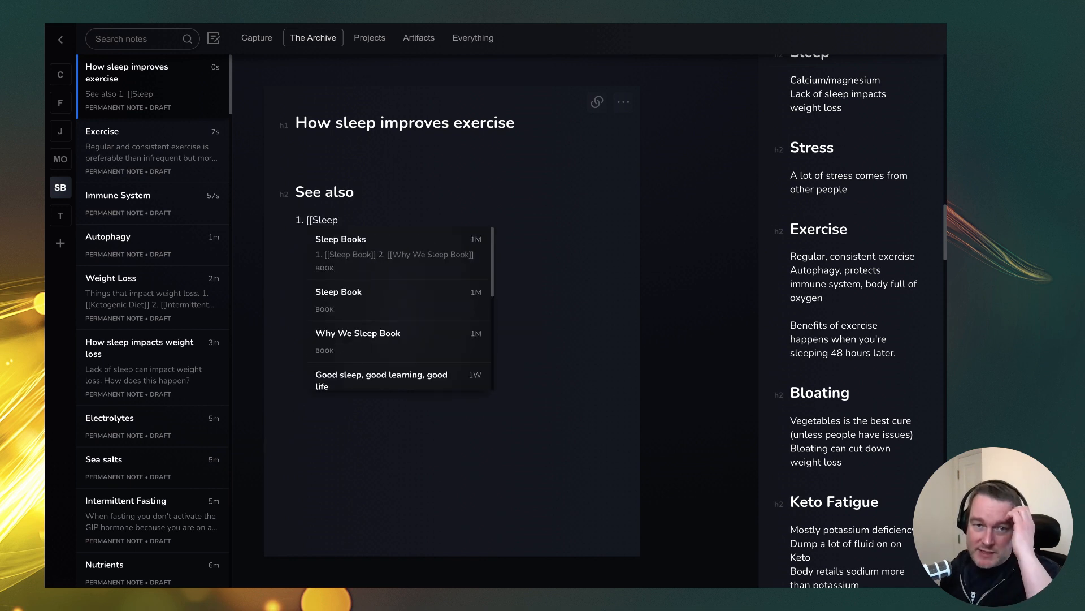
{"action": "key", "text": "Escape"}
{"action": "key", "text": "shift+Up"}
{"action": "key", "text": "shift+Up"}
{"action": "key", "text": "BackSpace"}
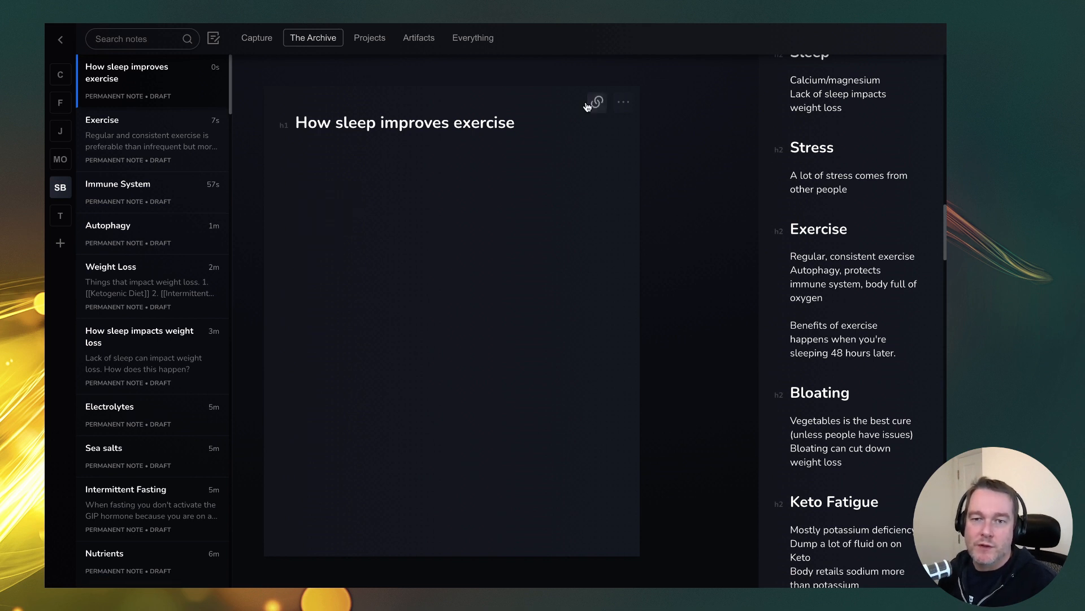
Step: Check the note's backlinks, then search across everything for "sleep" and open the Sleep index note
{"action": "left_click", "coordinate": [594, 103]}
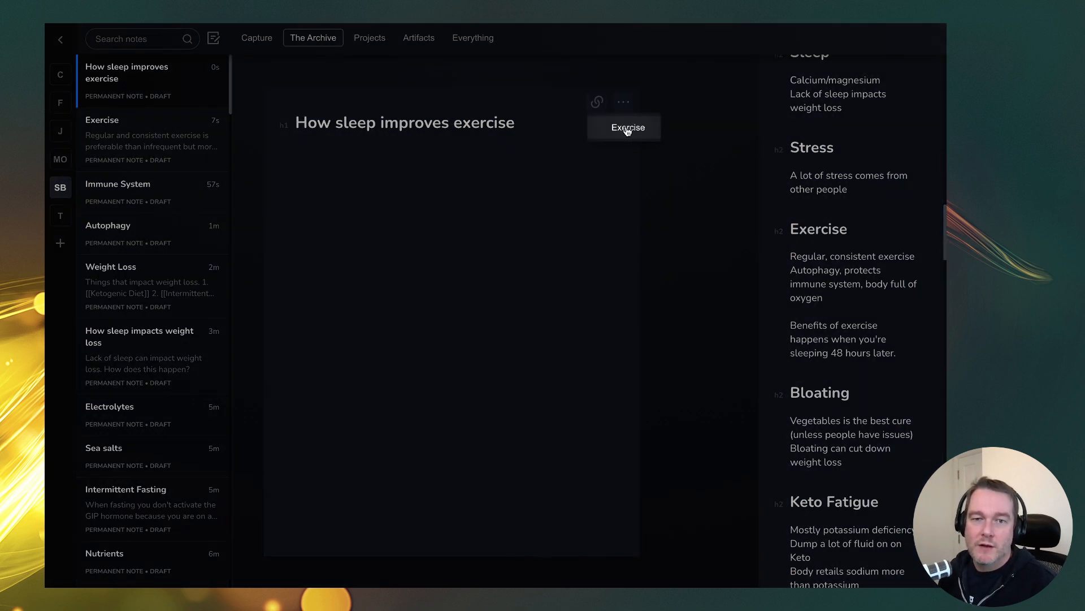
{"action": "left_click", "coordinate": [333, 177]}
{"action": "left_click", "coordinate": [115, 38]}
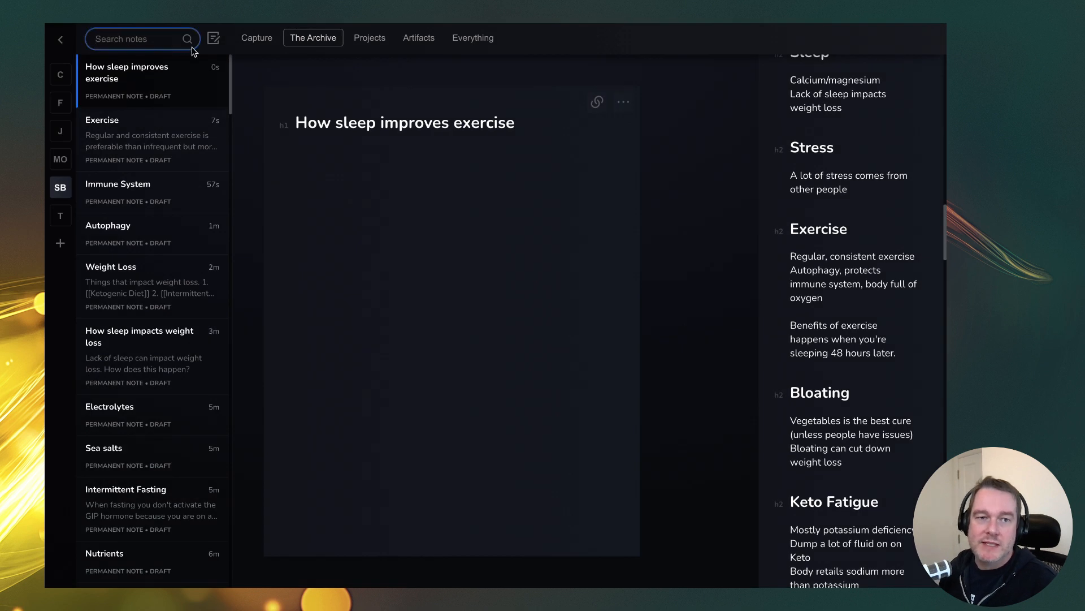
{"action": "type", "text": "sleep"}
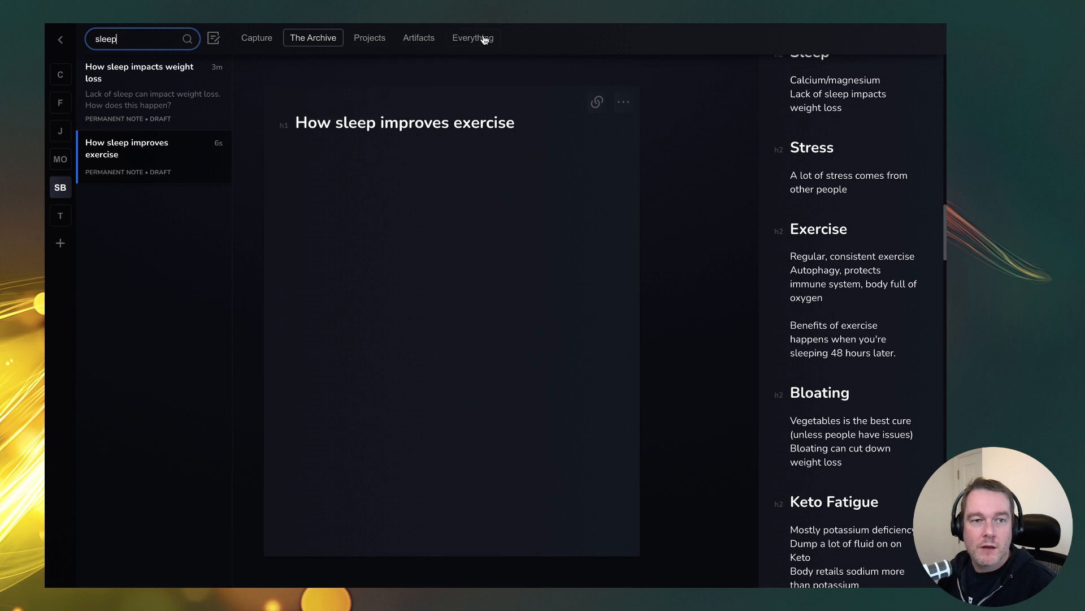
{"action": "mouse_move", "coordinate": [382, 41]}
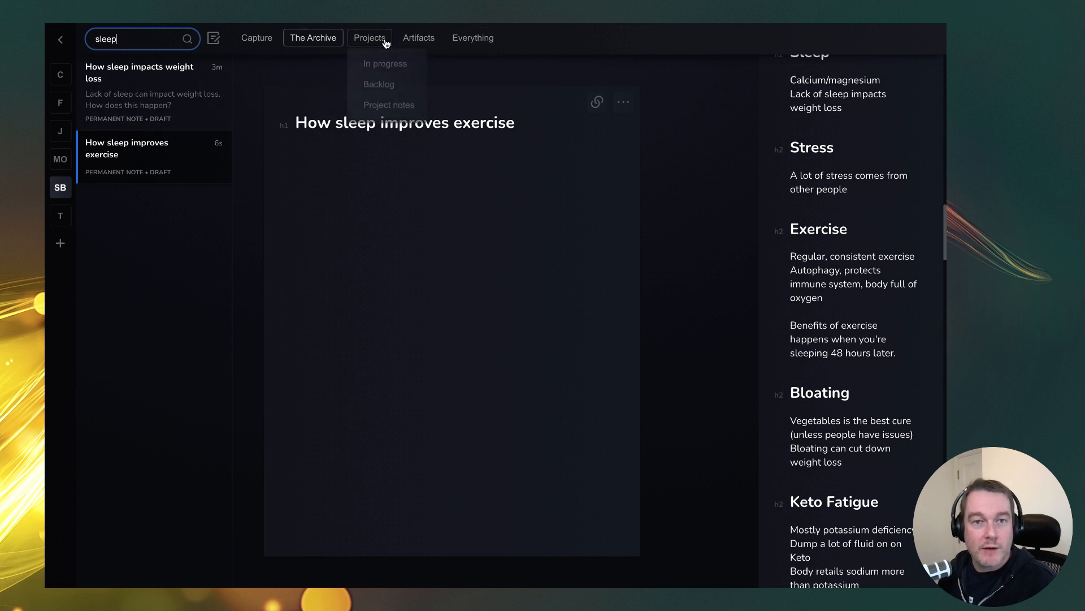
{"action": "left_click", "coordinate": [469, 38]}
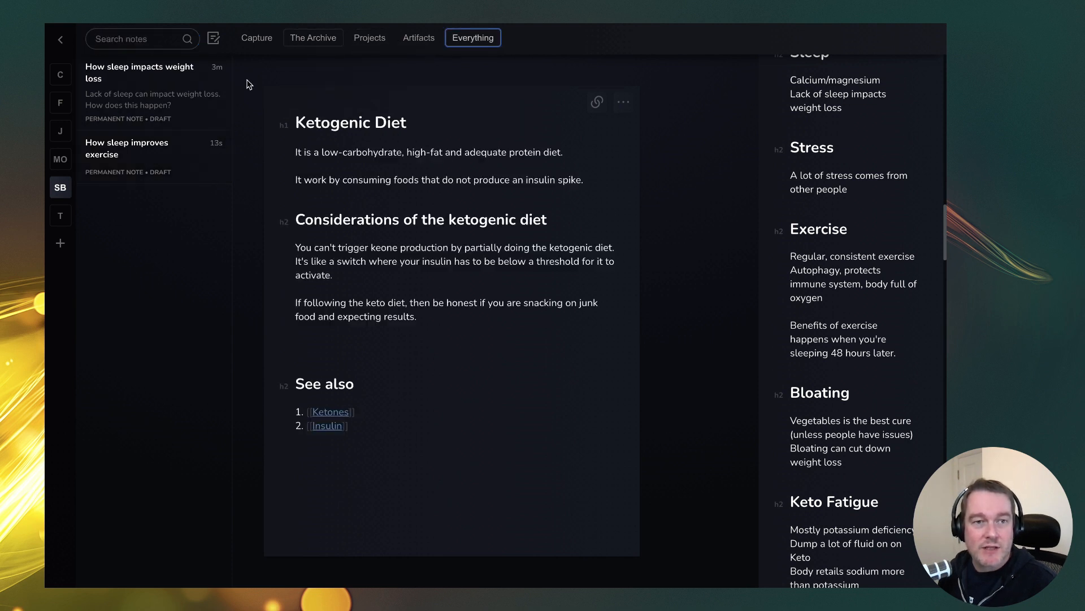
{"action": "left_click", "coordinate": [150, 35]}
{"action": "type", "text": "sle"}
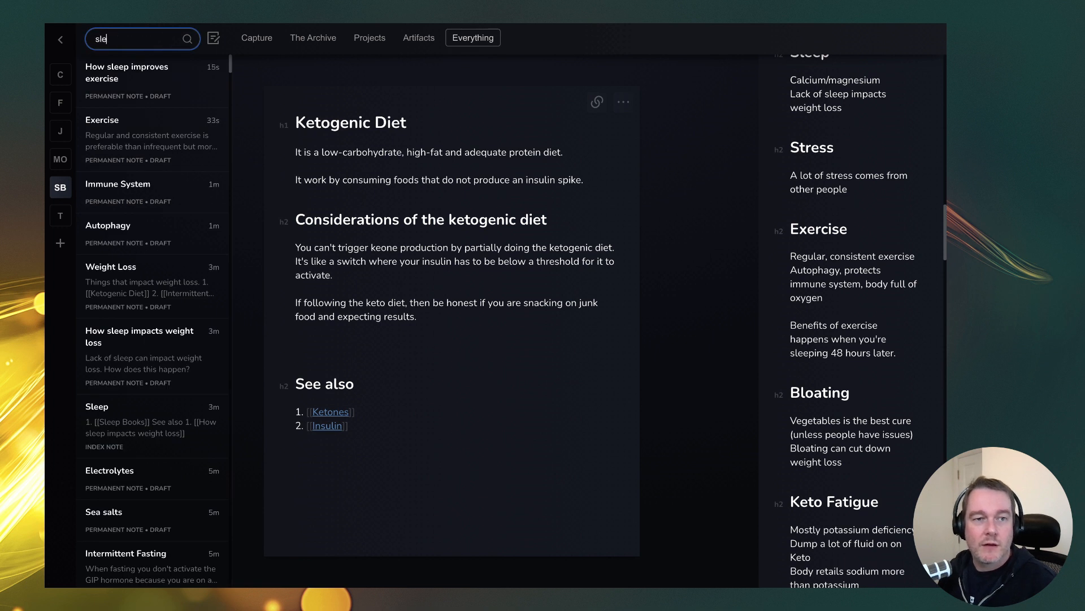
{"action": "key", "text": "BackSpace"}
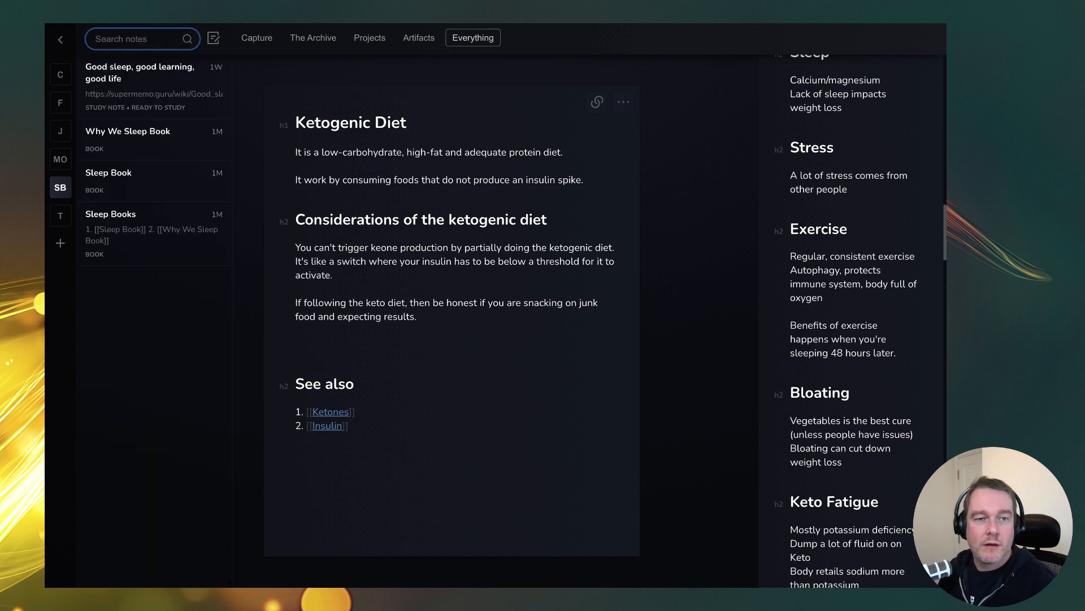
{"action": "type", "text": "sleep"}
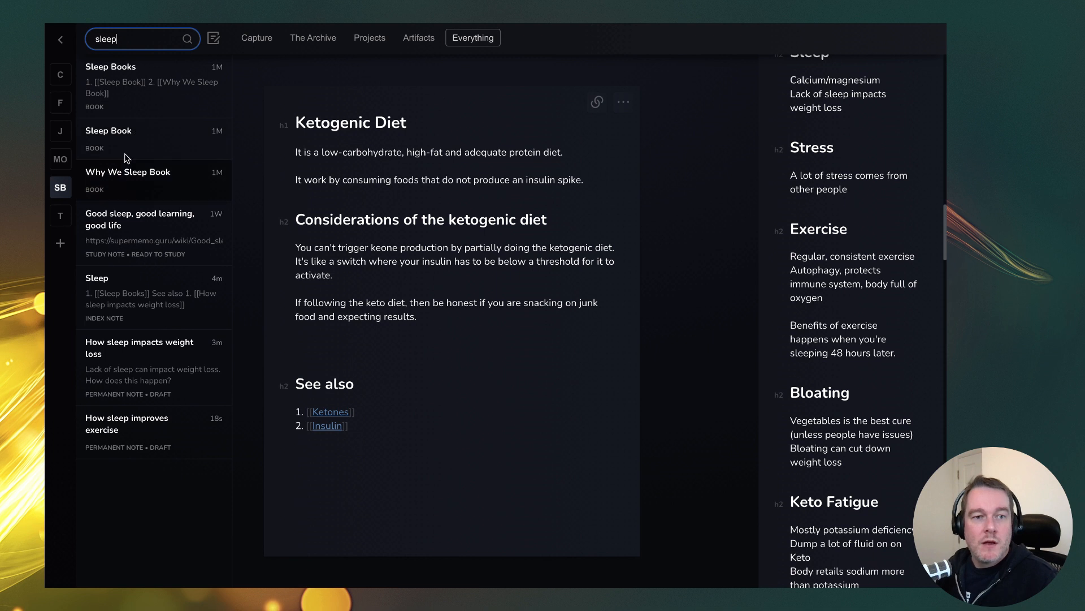
{"action": "left_click", "coordinate": [123, 275]}
Step: Add "[[How sleep improves exercise]]" as the second numbered link under See also in the Sleep note
{"action": "left_click", "coordinate": [521, 238]}
{"action": "key", "text": "Return"}
{"action": "type", "text": "[[How exer"}
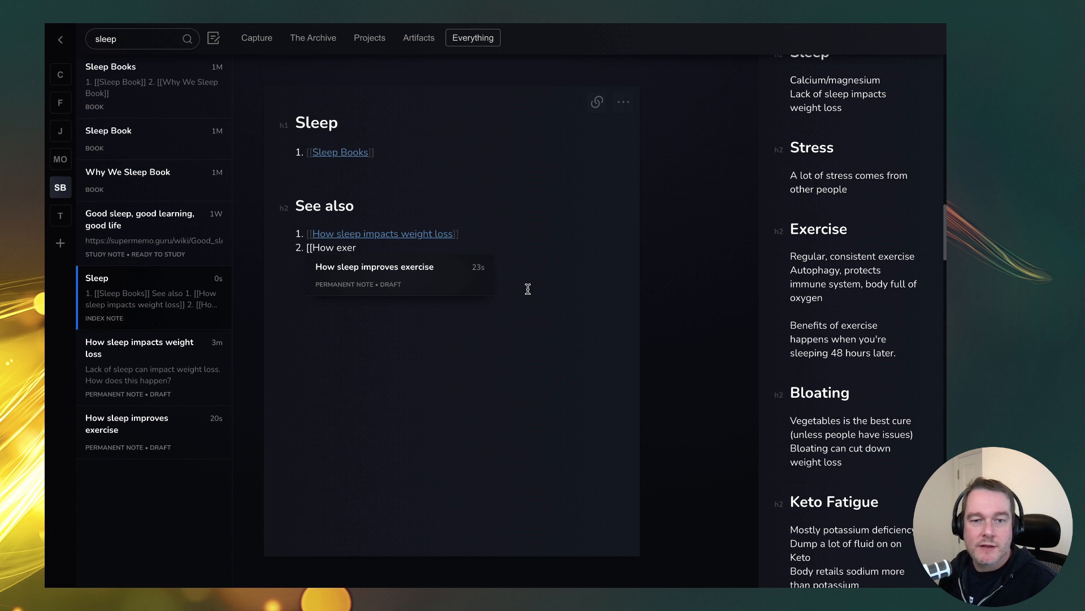
{"action": "left_click", "coordinate": [327, 266]}
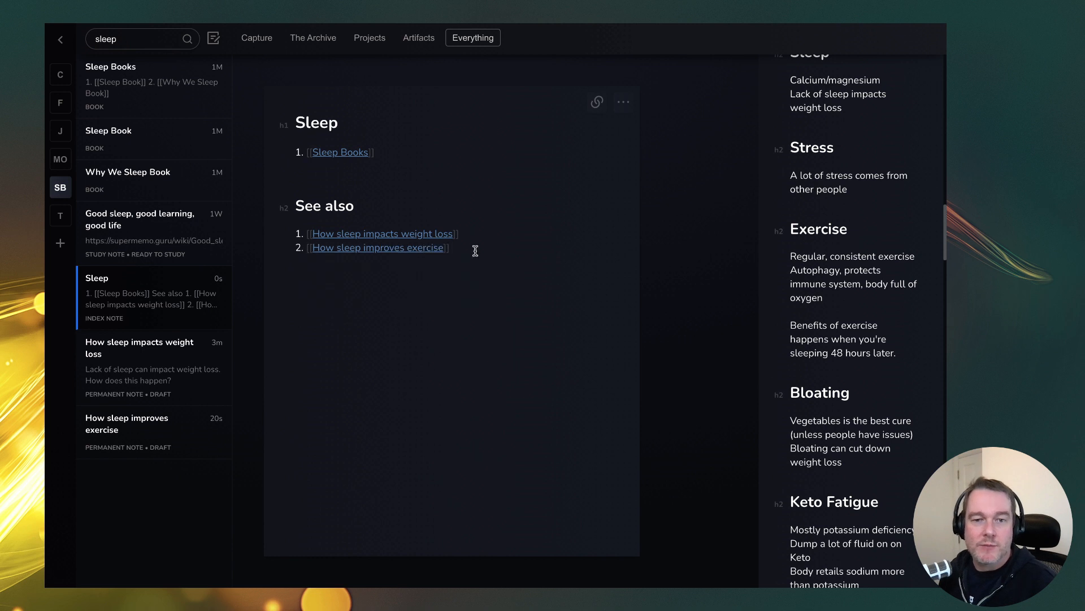
Step: Open the How sleep improves exercise note from its link and check its backlinks
{"action": "left_click", "coordinate": [383, 249]}
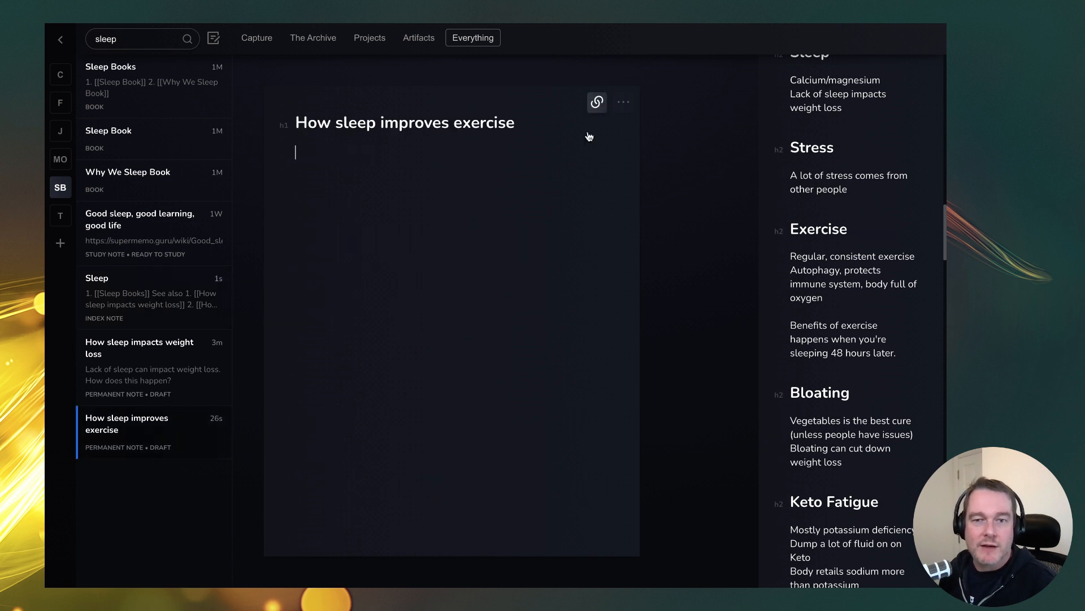
{"action": "left_click", "coordinate": [597, 101]}
{"action": "left_click", "coordinate": [576, 177]}
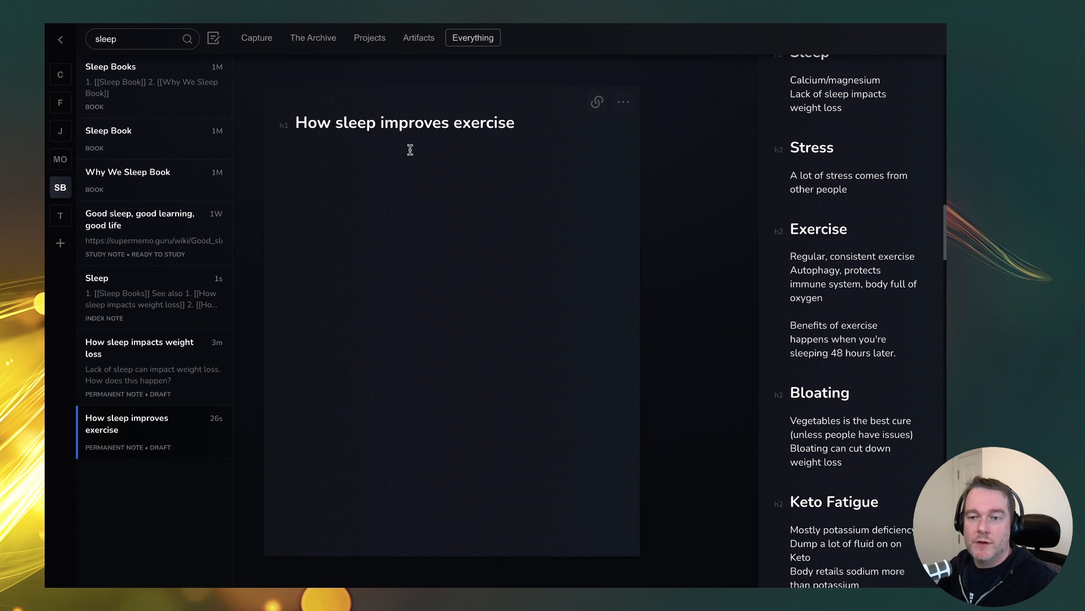
{"action": "type", "text": "The"}
{"action": "key", "text": "BackSpace"}
{"action": "key", "text": "BackSpace"}
{"action": "key", "text": "BackSpace"}
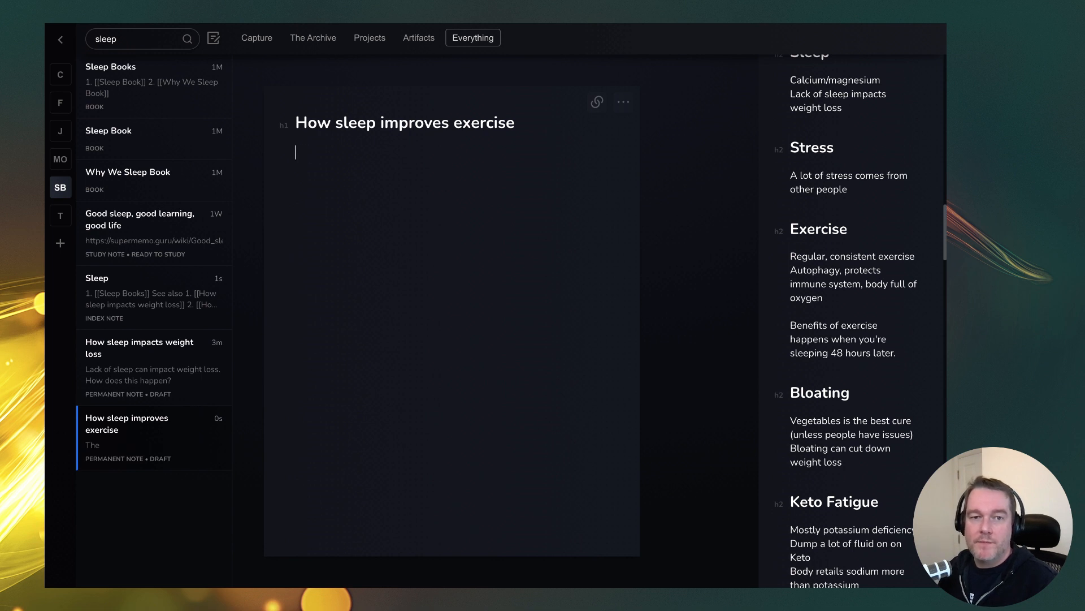
Step: Begin the body of the How sleep improves exercise note with "Sleep helps get the benefits from exercise"
{"action": "type", "text": "Sleepohelps get the ve"}
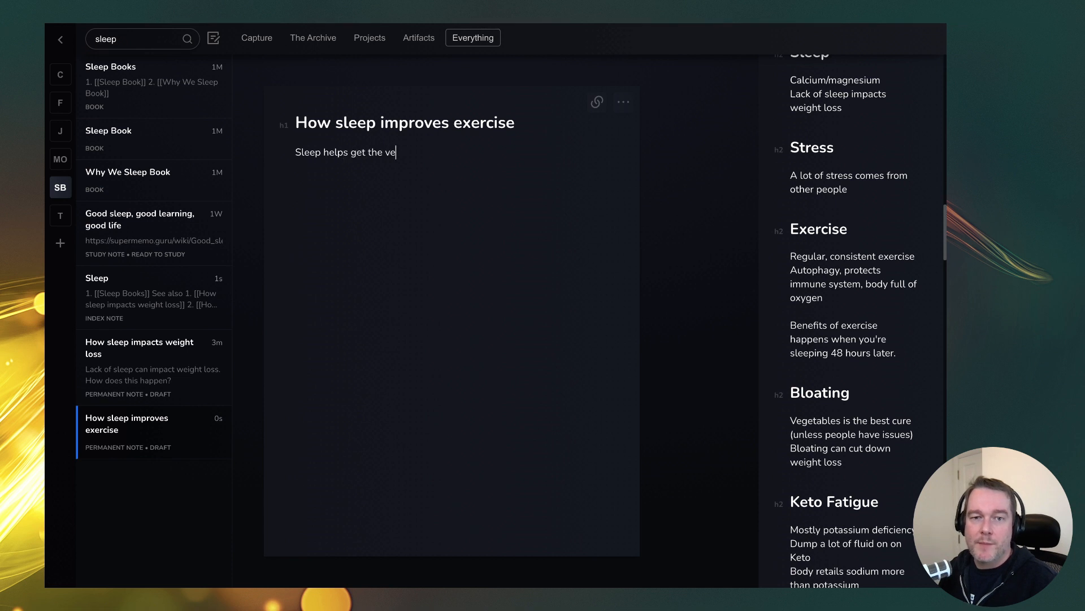
{"action": "key", "text": "BackSpace"}
{"action": "key", "text": "BackSpace"}
{"action": "type", "text": "benefits of"}
{"action": "key", "text": "BackSpace"}
{"action": "key", "text": "BackSpace"}
{"action": "type", "text": "from exer"}
{"action": "type", "text": "cise when"}
Step: Complete the sentence about sleep and exercise benefits with "after 48 hours."
{"action": "key", "text": "BackSpace"}
{"action": "key", "text": "BackSpace"}
{"action": "type", "text": "after 45 "}
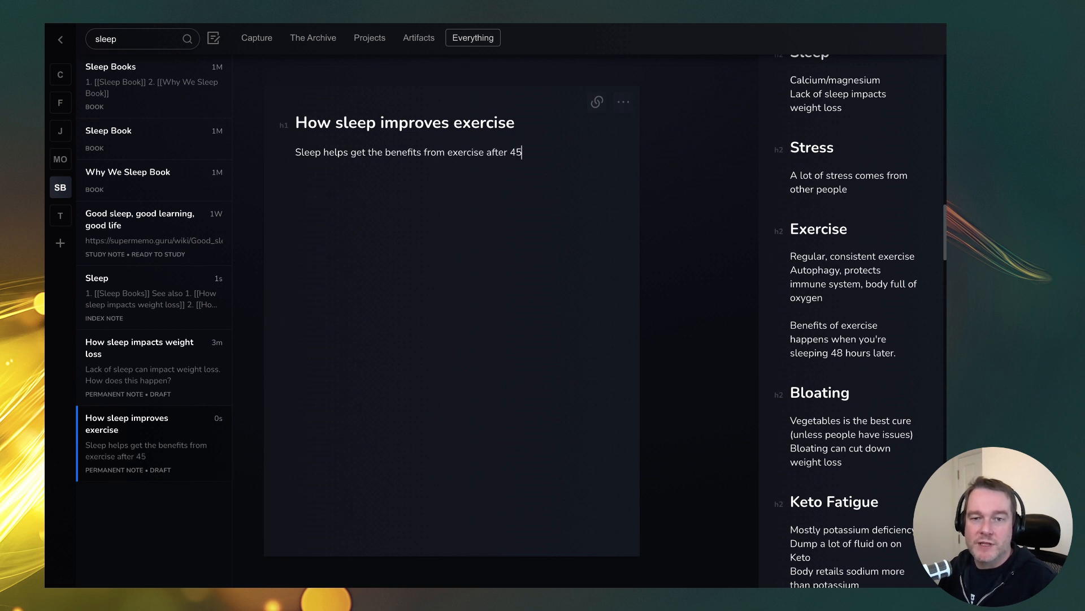
{"action": "type", "text": "hjours"}
{"action": "key", "text": "BackSpace"}
{"action": "key", "text": "BackSpace"}
{"action": "key", "text": "BackSpace"}
{"action": "key", "text": "BackSpace"}
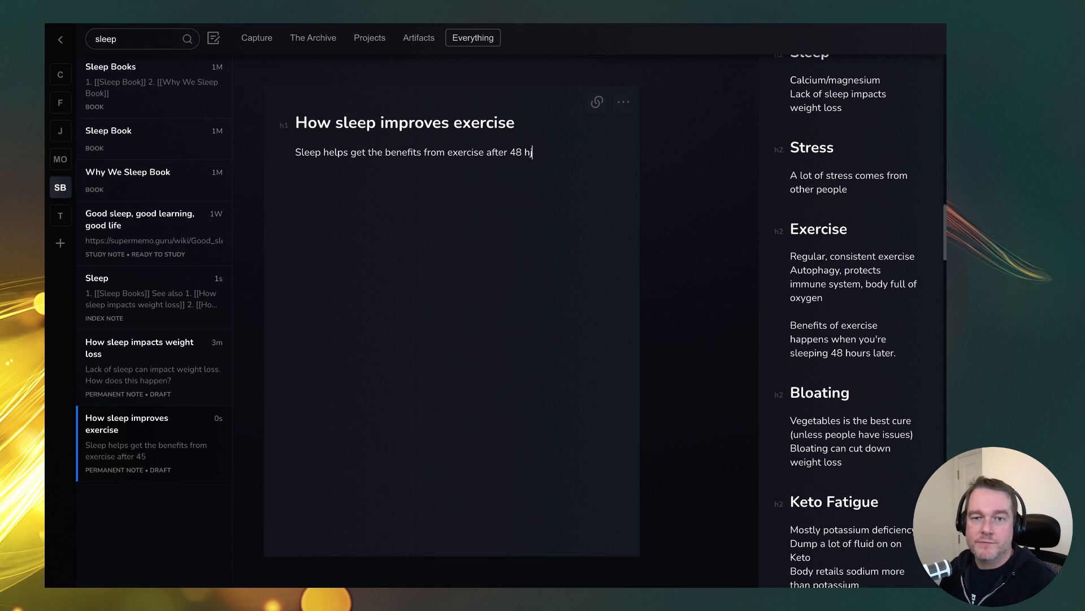
{"action": "type", "text": "urs."}
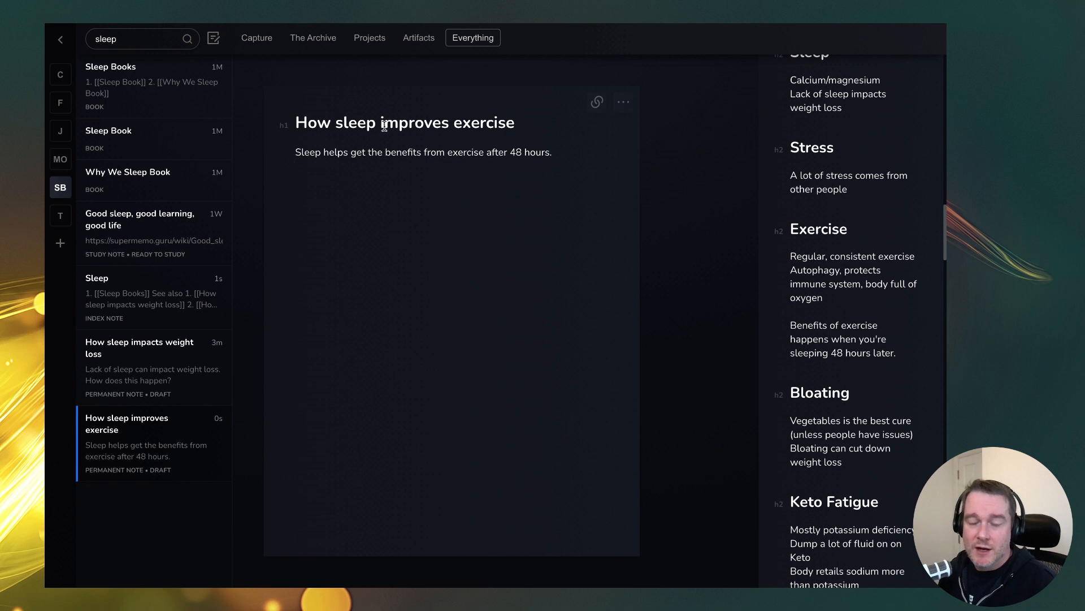
Step: Add the line "What happens during sleep that is triggered from exercise?" below the first sentence of the How sleep improves exercise note
{"action": "key", "text": "Return"}
{"action": "type", "text": "How"}
{"action": "key", "text": "BackSpace"}
{"action": "key", "text": "BackSpace"}
{"action": "type", "text": "What happens during sleep"}
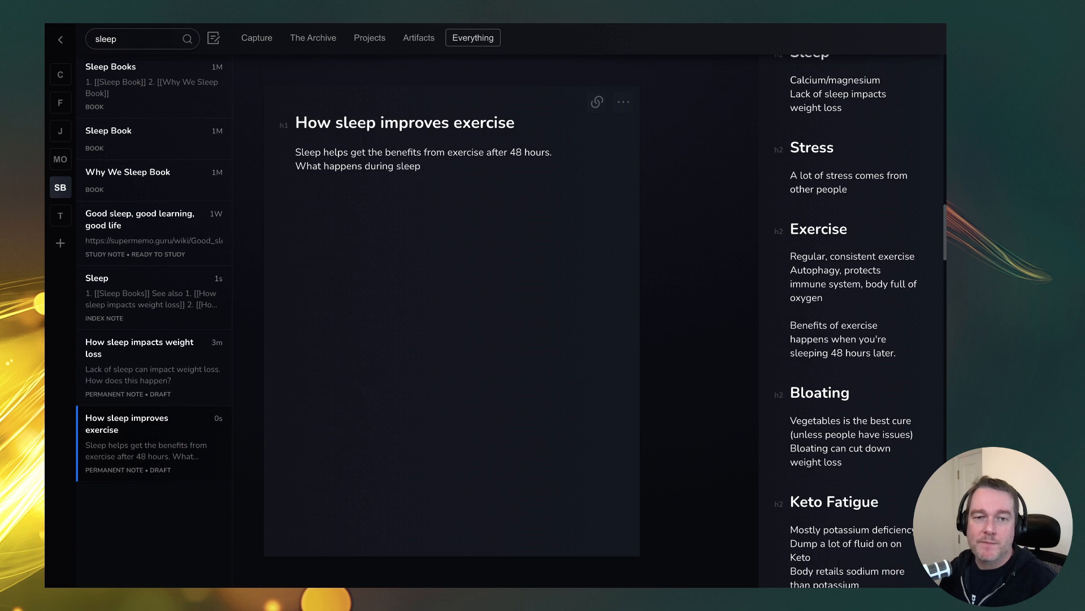
{"action": "type", "text": " that"}
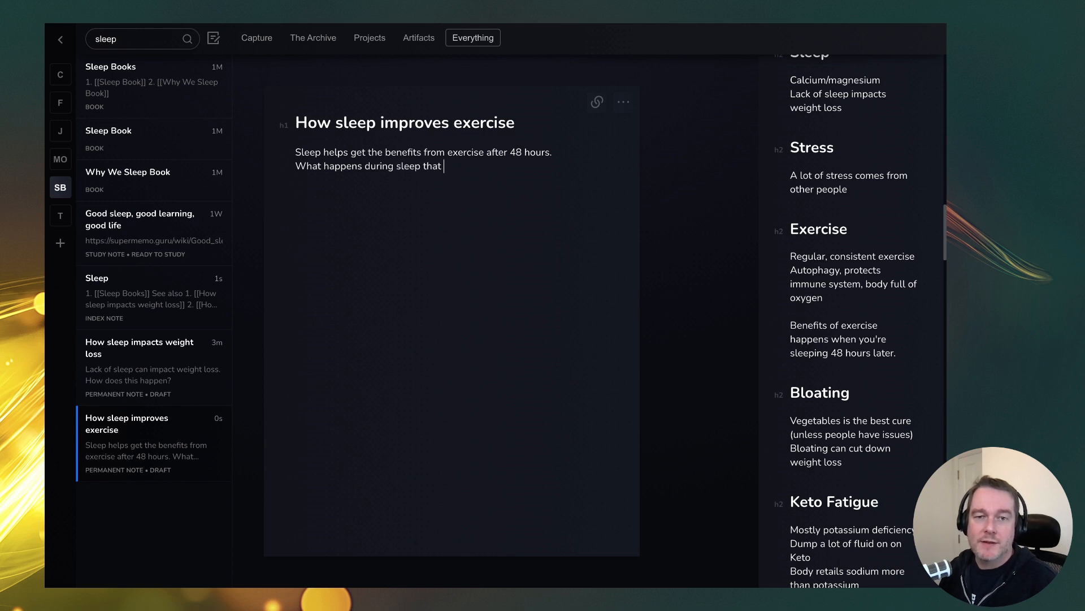
{"action": "type", "text": " is triggered f"}
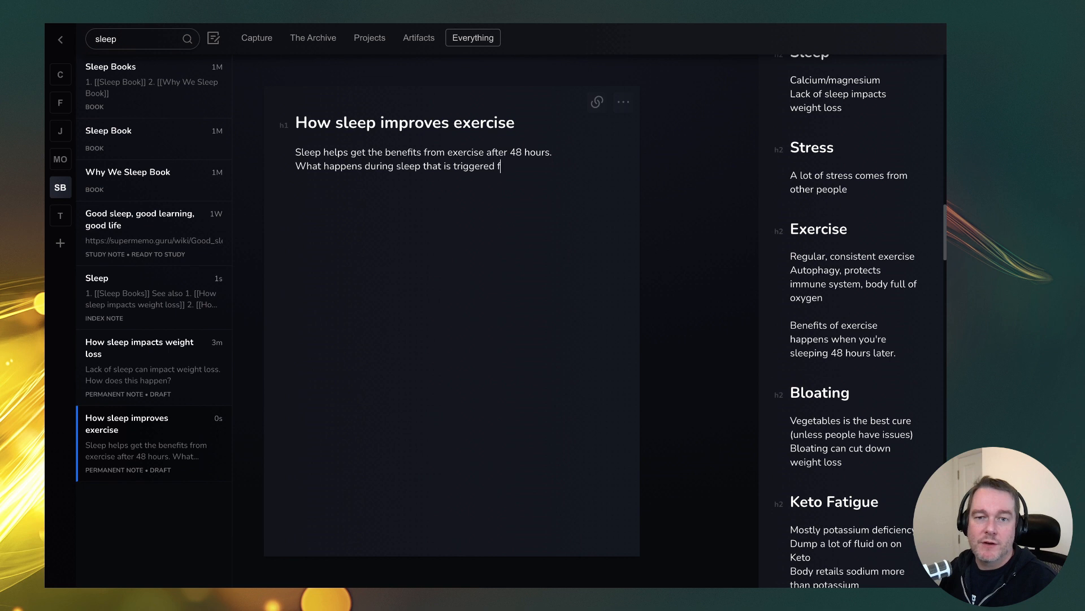
{"action": "type", "text": "rom exercise?"}
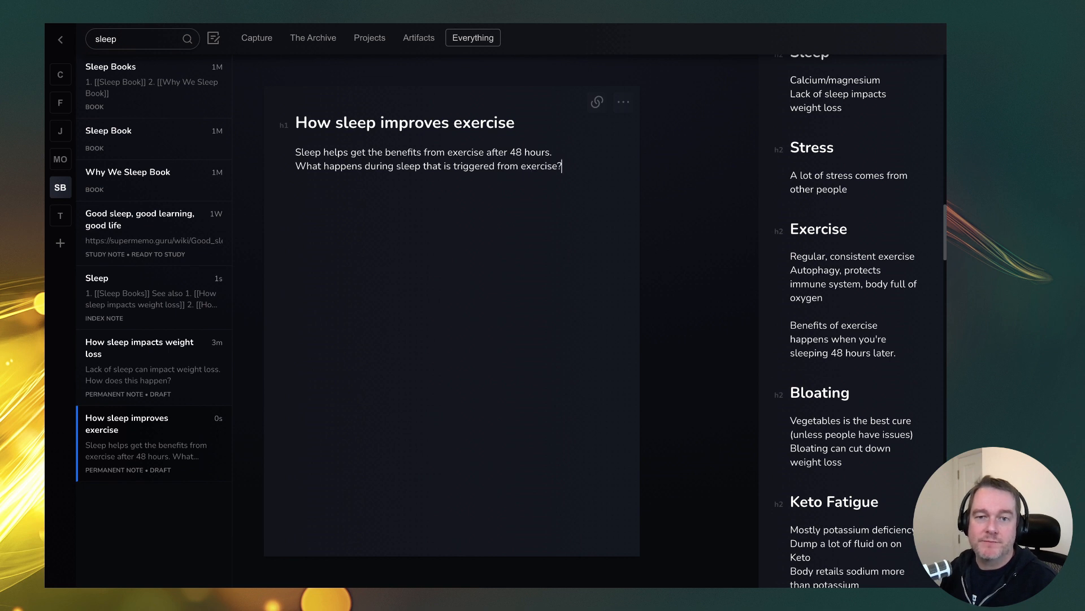
Step: Go back through the Exercise note's backlinks to the Weight Loss note and add "[[Bloating]]" as its fifth numbered link
{"action": "left_click", "coordinate": [597, 101]}
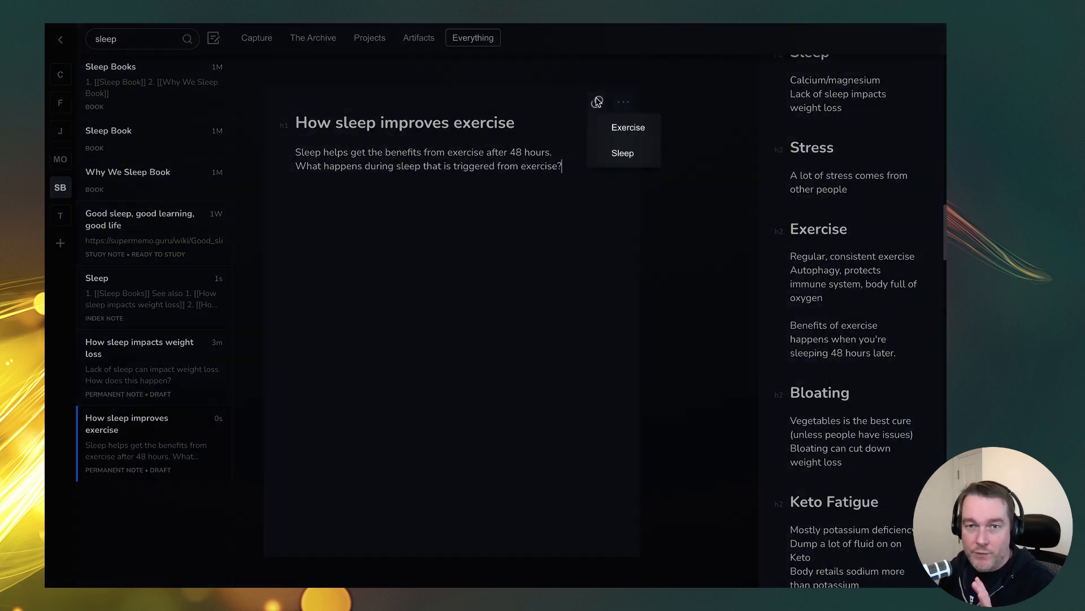
{"action": "left_click", "coordinate": [626, 128]}
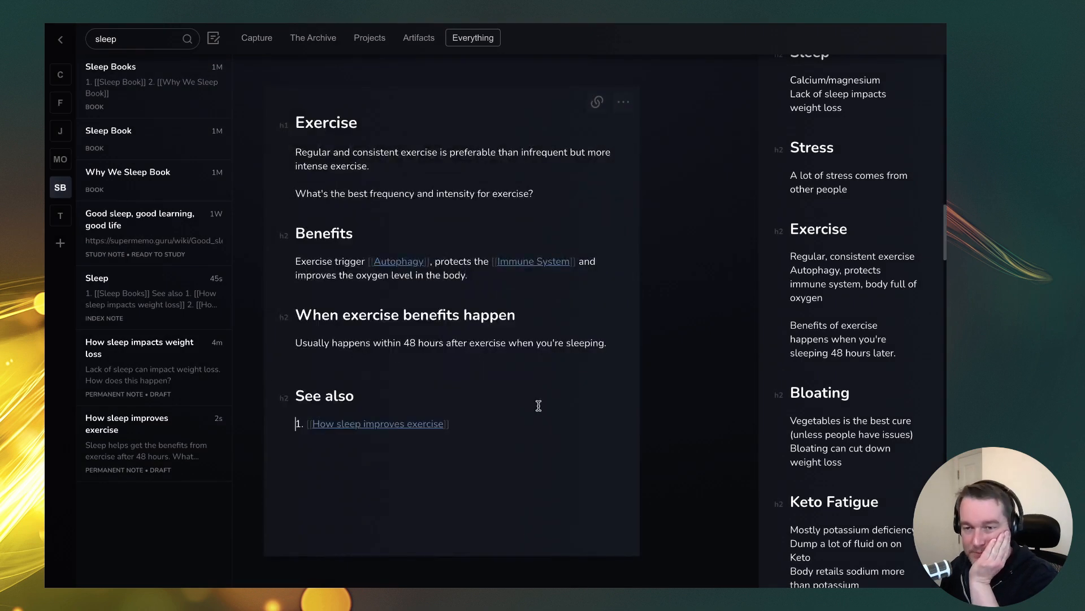
{"action": "left_click_drag", "start_coordinate": [875, 390], "coordinate": [769, 392]}
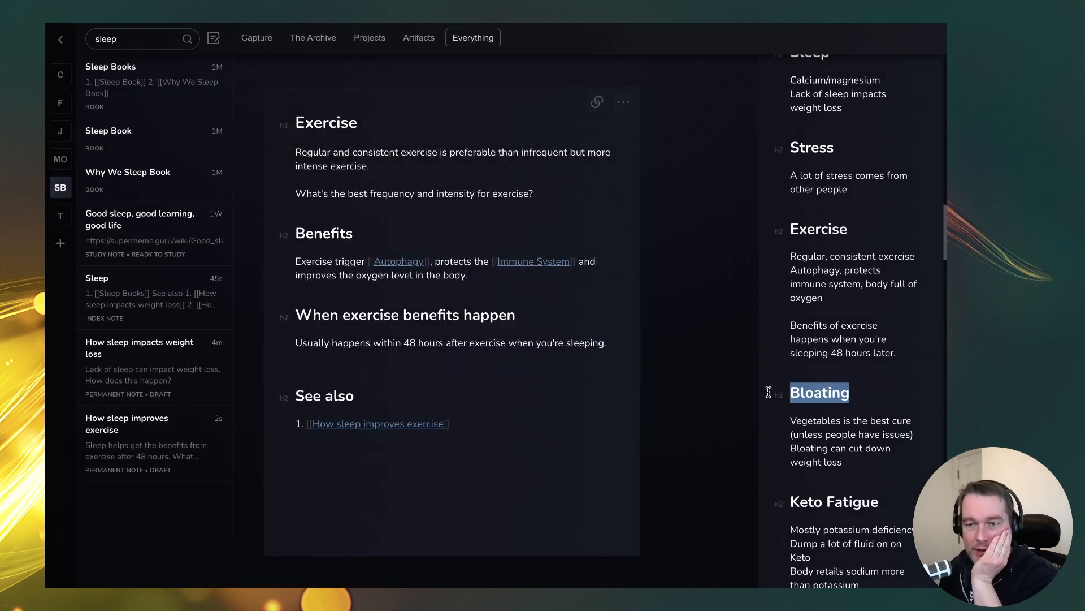
{"action": "scroll", "coordinate": [817, 424], "scroll_direction": "down", "scroll_amount": 2}
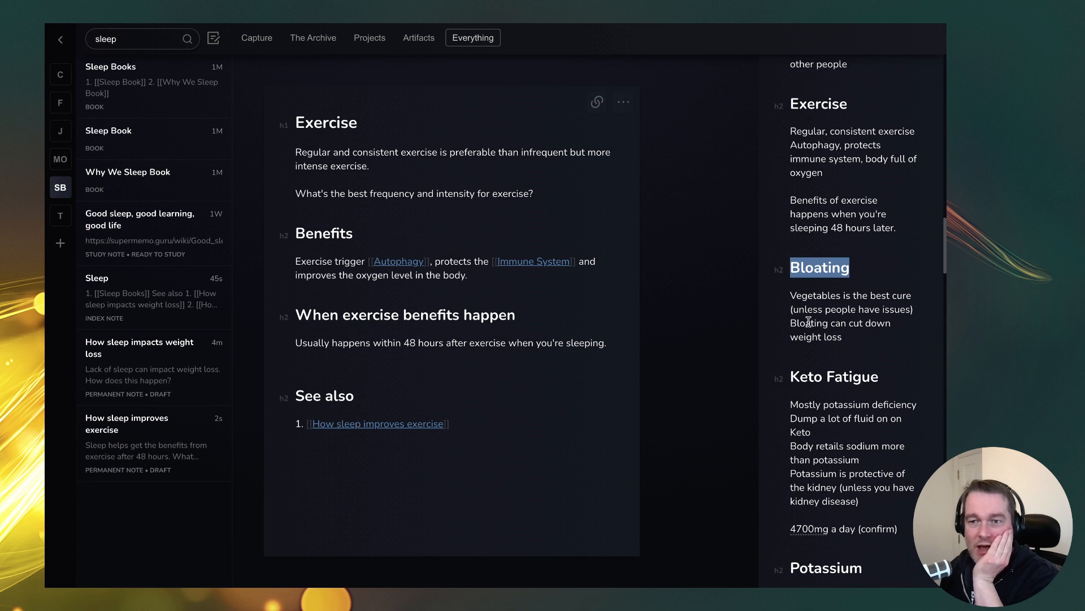
{"action": "left_click", "coordinate": [555, 317]}
{"action": "left_click", "coordinate": [597, 102]}
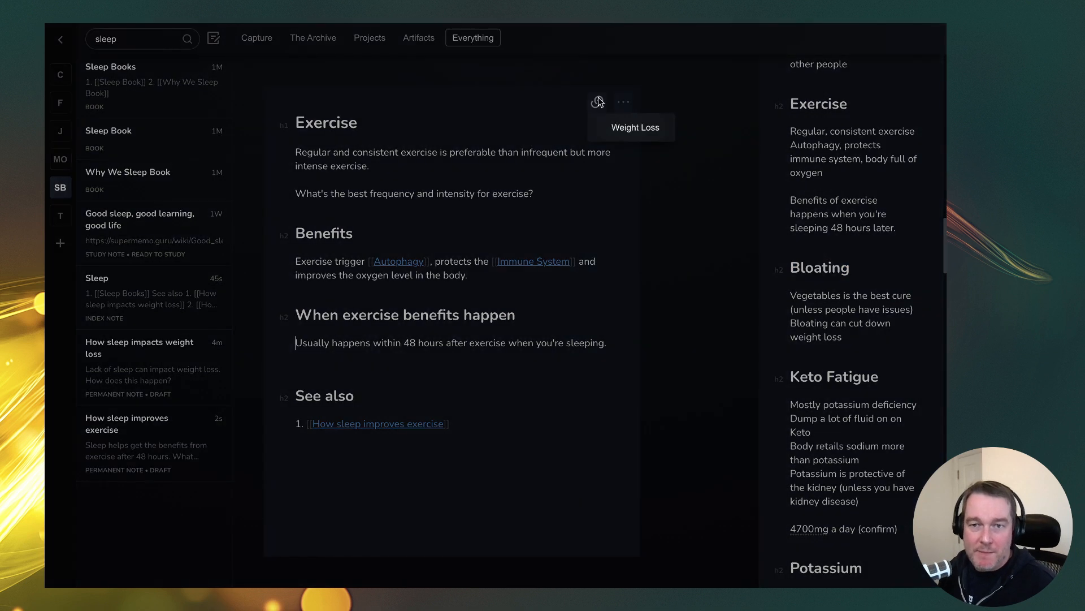
{"action": "left_click", "coordinate": [638, 128]}
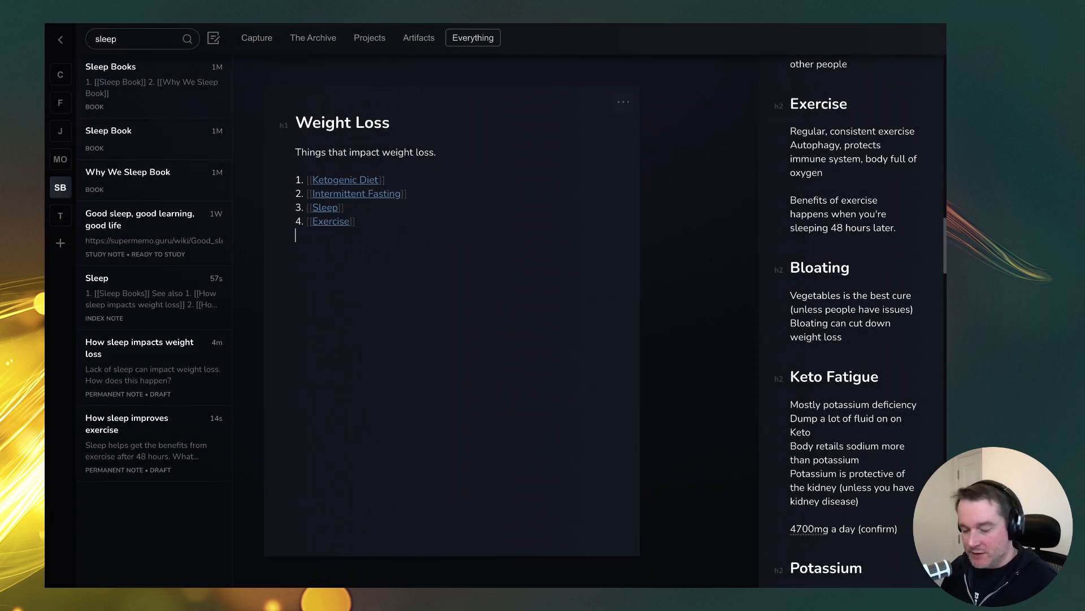
{"action": "type", "text": "[[Bloating]]"}
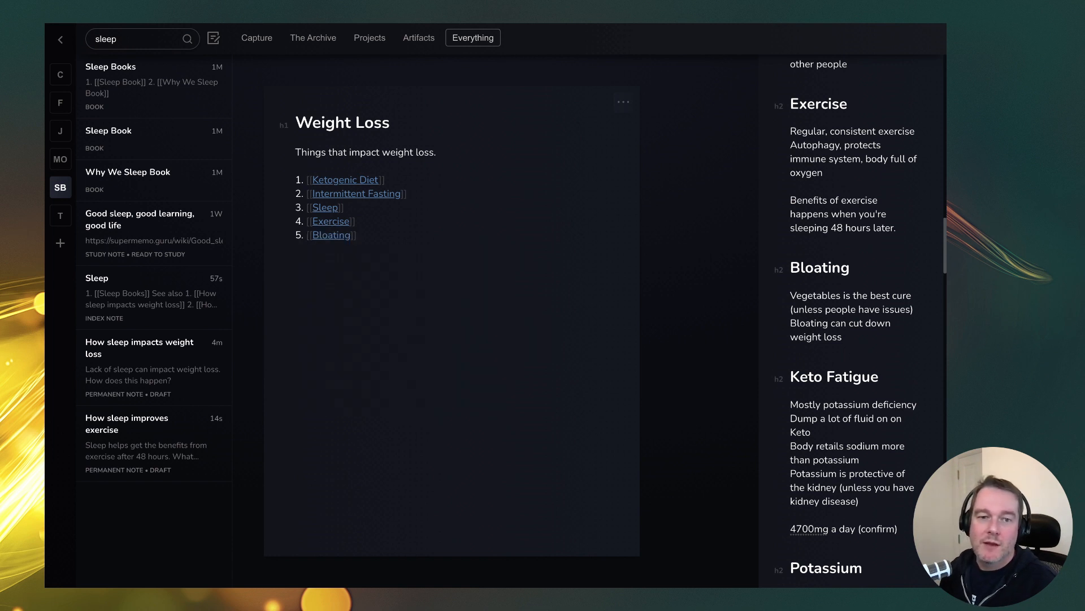
{"action": "left_click", "coordinate": [331, 221]}
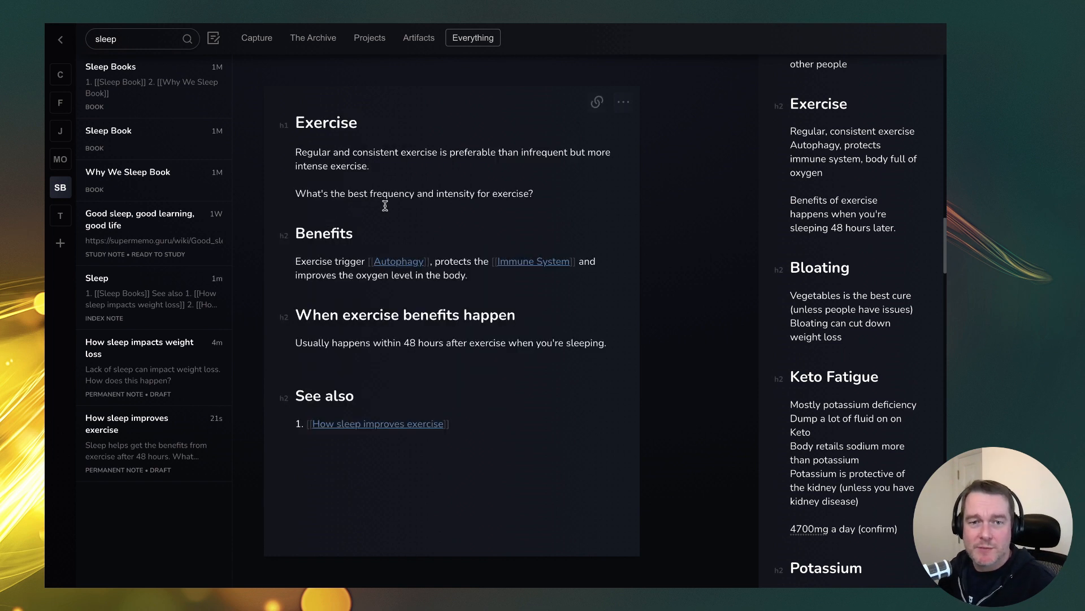
{"action": "mouse_move", "coordinate": [599, 104]}
{"action": "left_click", "coordinate": [630, 125]}
Step: Open the Bloating note from its link and write "What is bloating?" above "Bloating can impact weight loss."
{"action": "mouse_move", "coordinate": [346, 236]}
{"action": "left_click", "coordinate": [399, 260]}
{"action": "left_click", "coordinate": [432, 153]}
{"action": "type", "text": "Bloating can impact weight loss."}
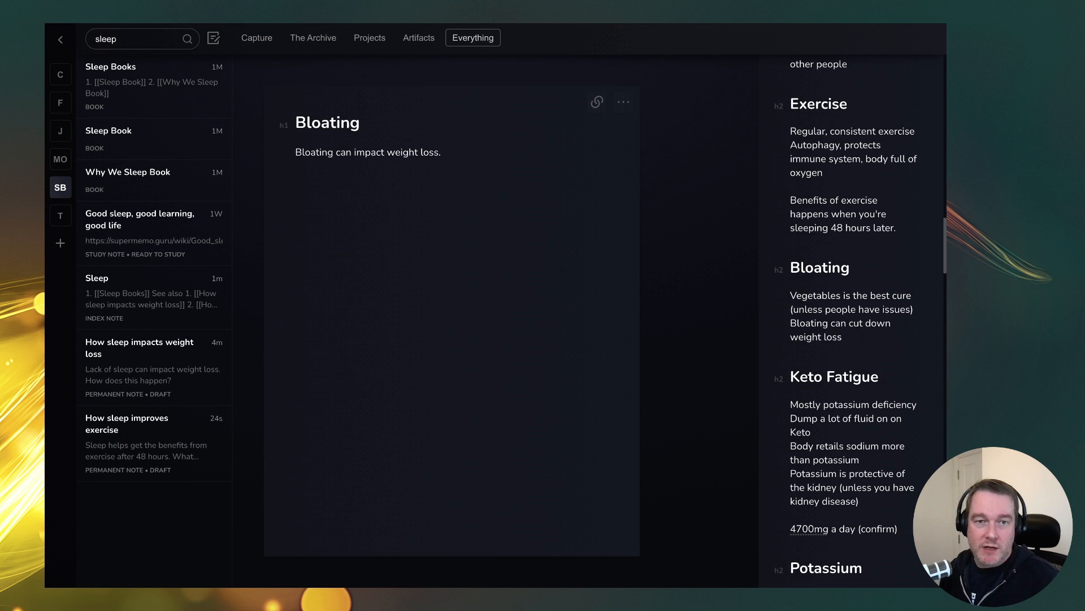
{"action": "key", "text": "Return"}
{"action": "key", "text": "Up"}
{"action": "type", "text": "What is bloating"}
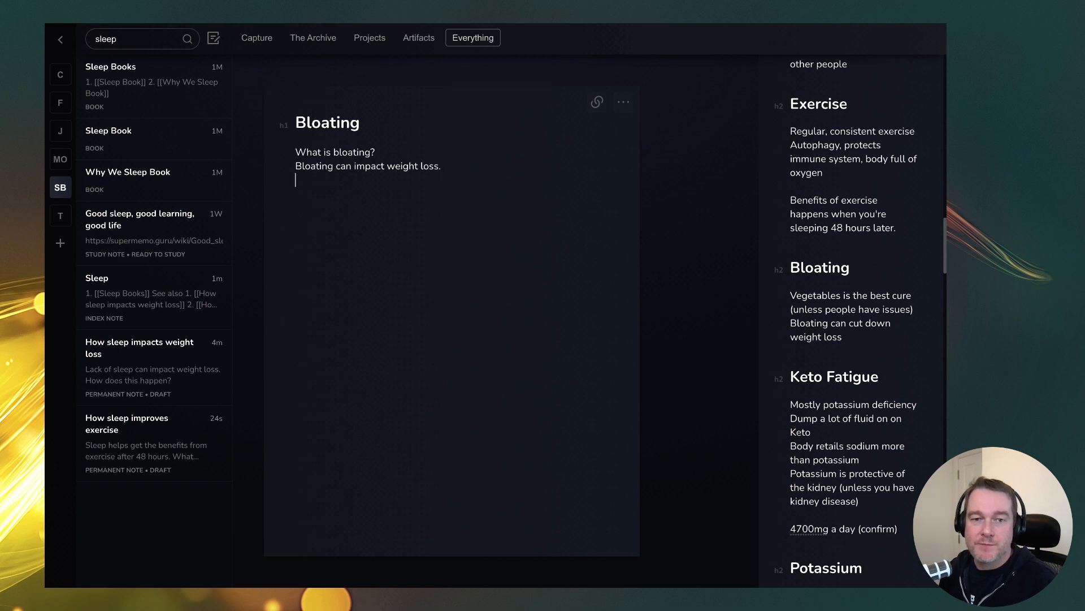
Step: Add a second-level heading "How to improve bloating" with the sentence "Vegetables is one of the preferred cures for reducing bloating."
{"action": "type", "text": "## How to impro"}
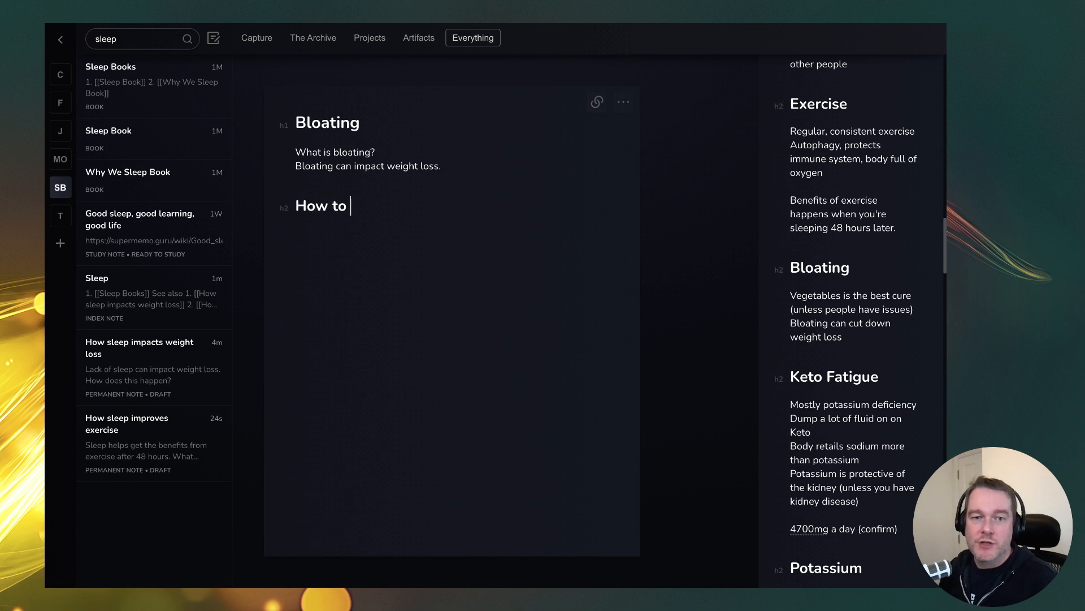
{"action": "type", "text": "ve bloating"}
{"action": "key", "text": "Return"}
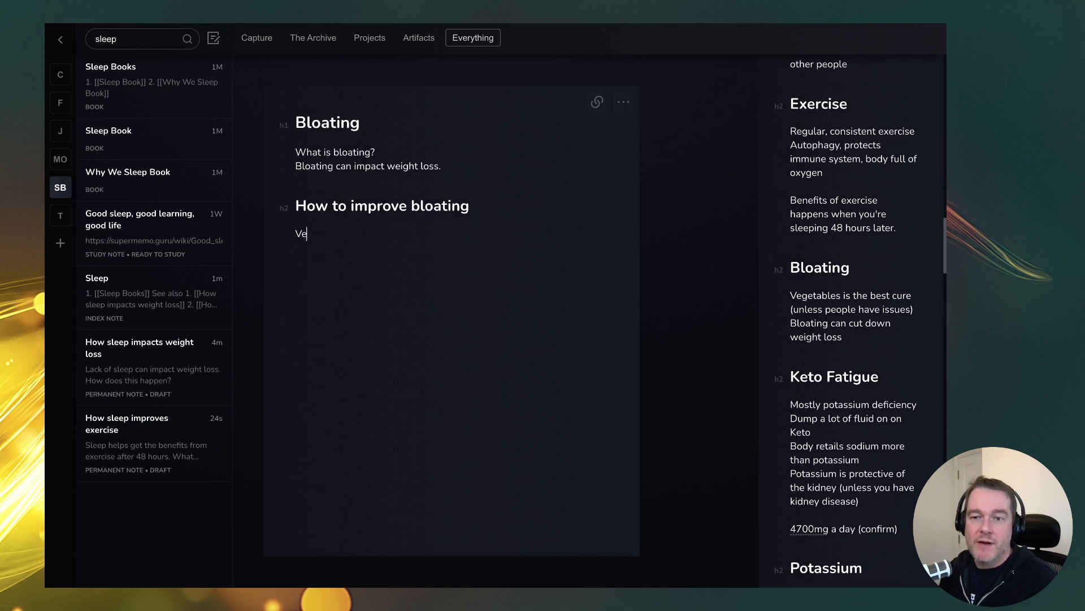
{"action": "type", "text": "Vegetables "}
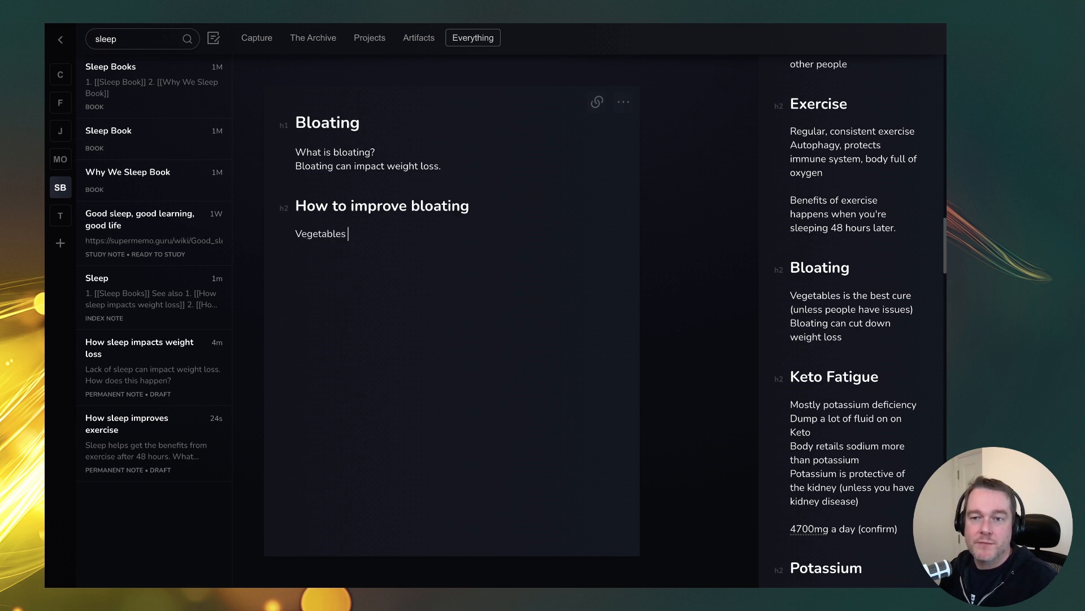
{"action": "type", "text": "is oen of t"}
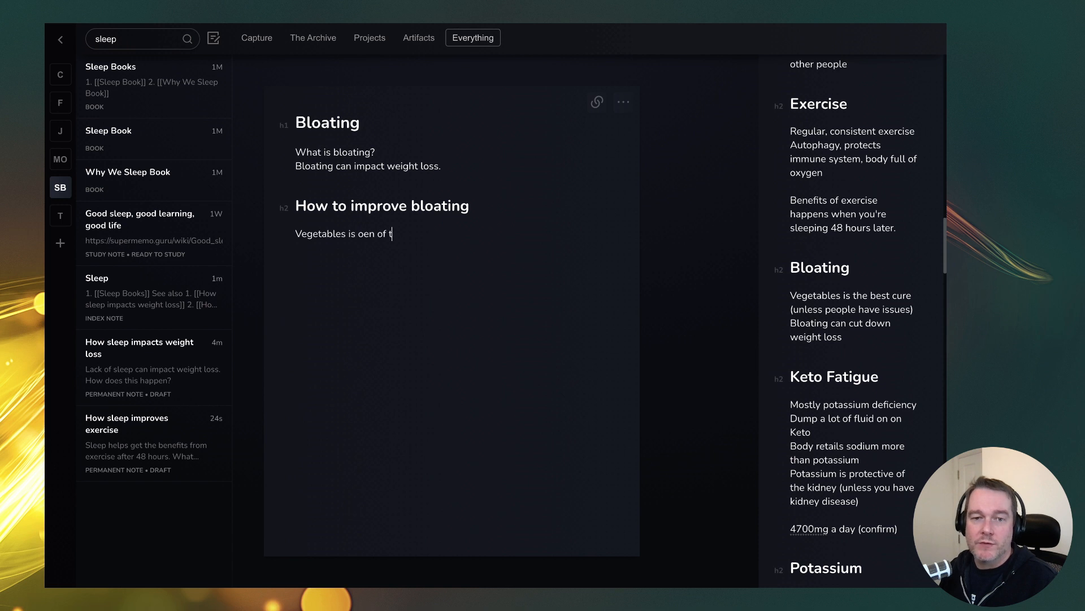
{"action": "type", "text": "he preferred cures for reducing bloating"}
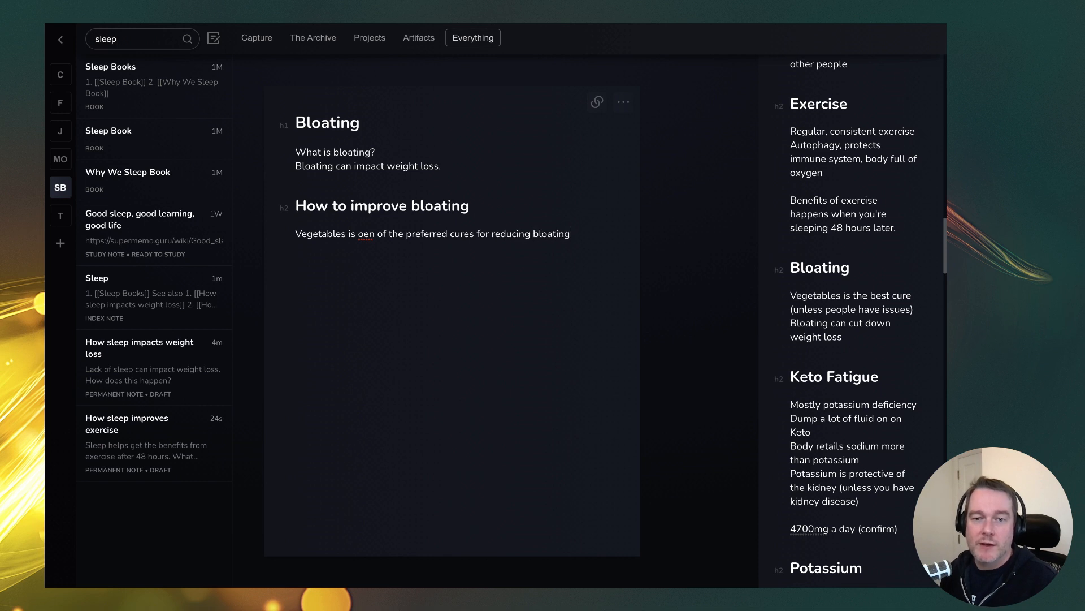
{"action": "double_click", "coordinate": [366, 234]}
{"action": "type", "text": "one"}
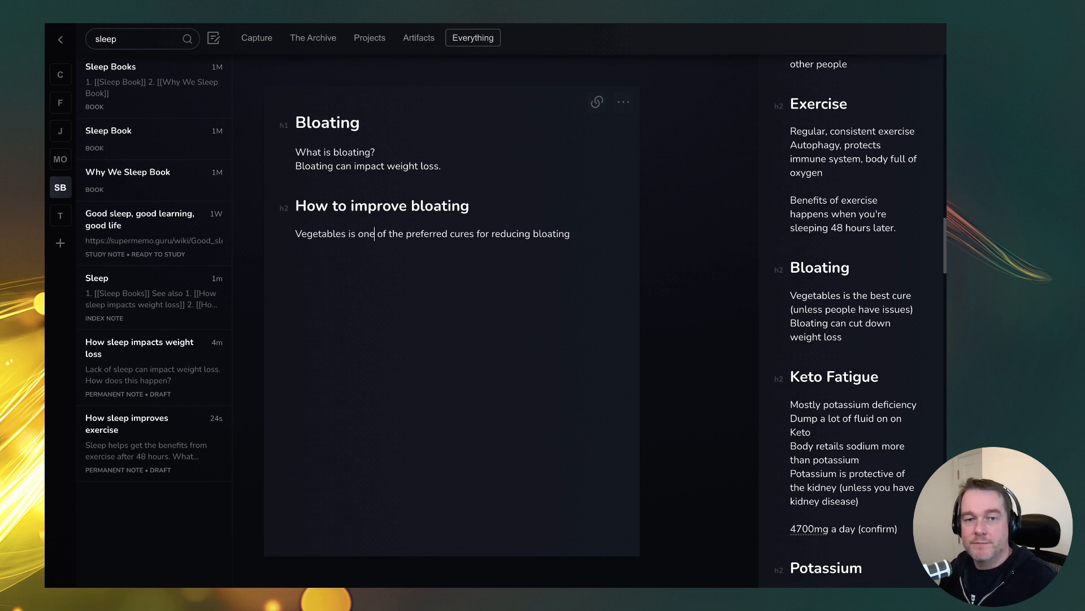
{"action": "left_click", "coordinate": [597, 238]}
{"action": "type", "text": ". "}
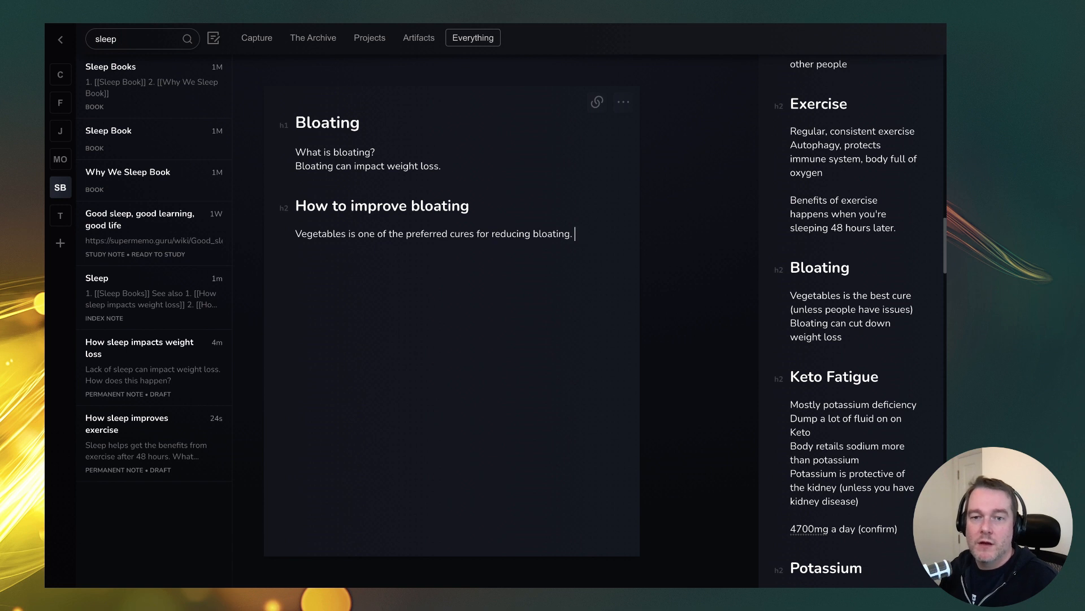
Step: Append "How do vegetables impact bloating?" and a paragraph reading "Some people however may react badly to some venetages if they suffer from bloating."
{"action": "type", "text": "How doe"}
{"action": "key", "text": "BackSpace"}
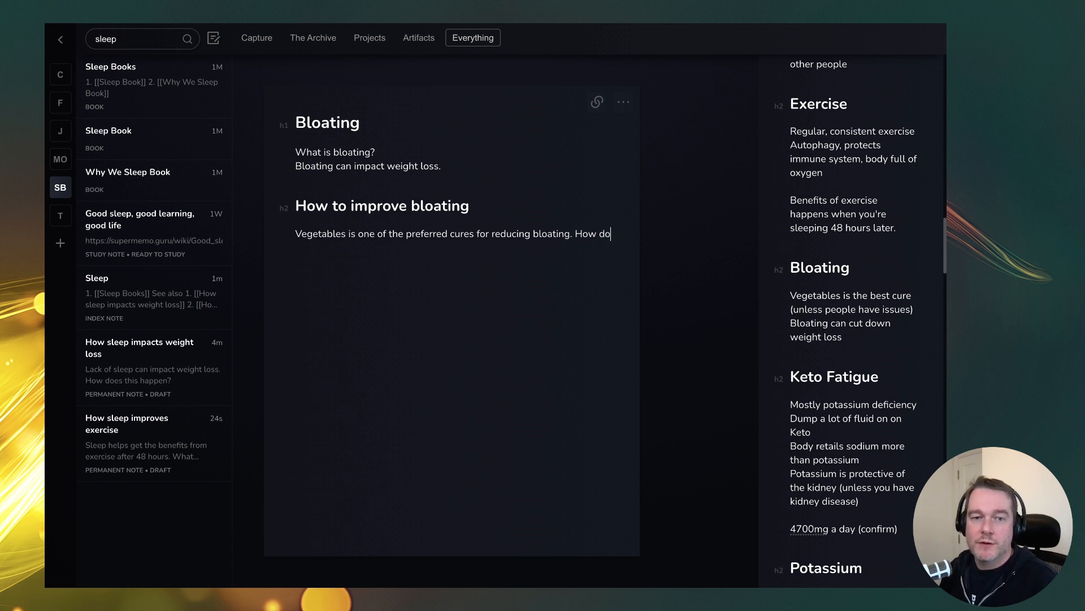
{"action": "type", "text": "vegeta"}
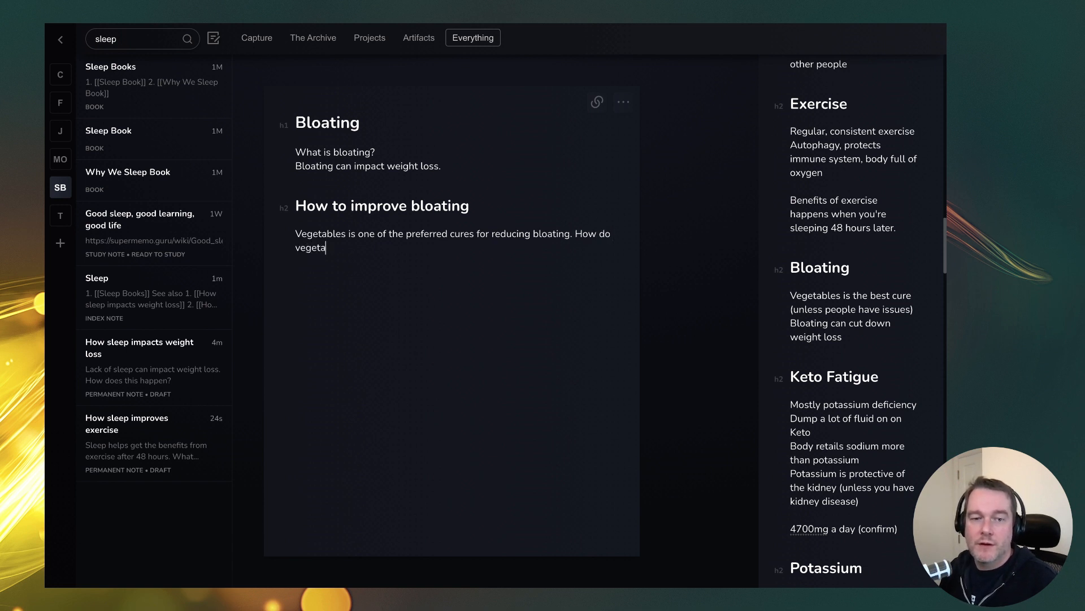
{"action": "type", "text": "bles impact bloating?"}
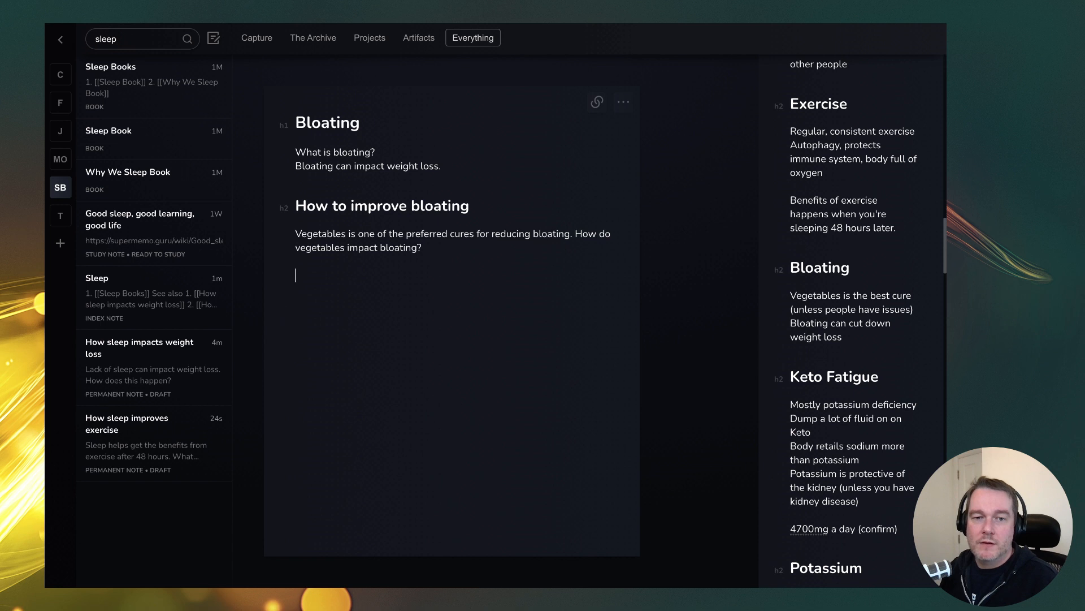
{"action": "type", "text": "  Some peop"}
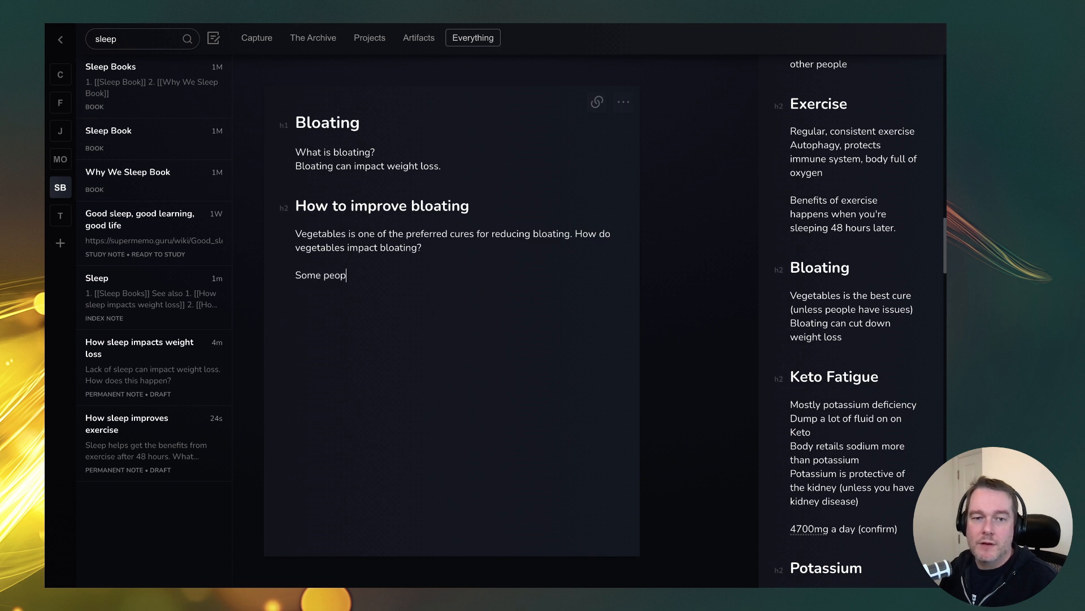
{"action": "type", "text": "le however may react badly to some venetages if they suffer from bloating."}
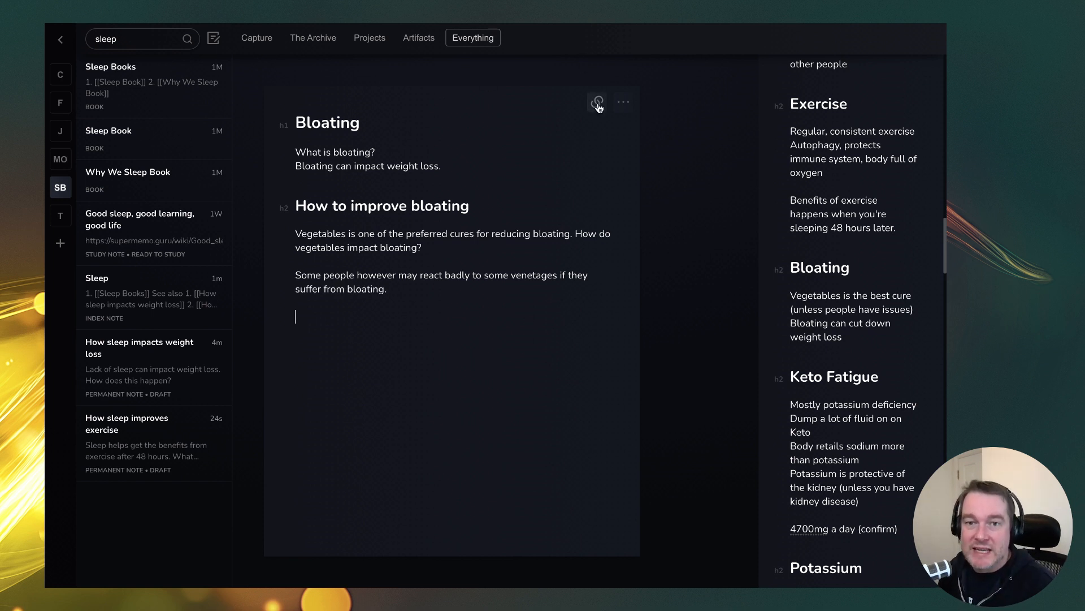
Step: Search the notes for "keto" and open the Ketogenic Diet note
{"action": "left_click", "coordinate": [148, 41]}
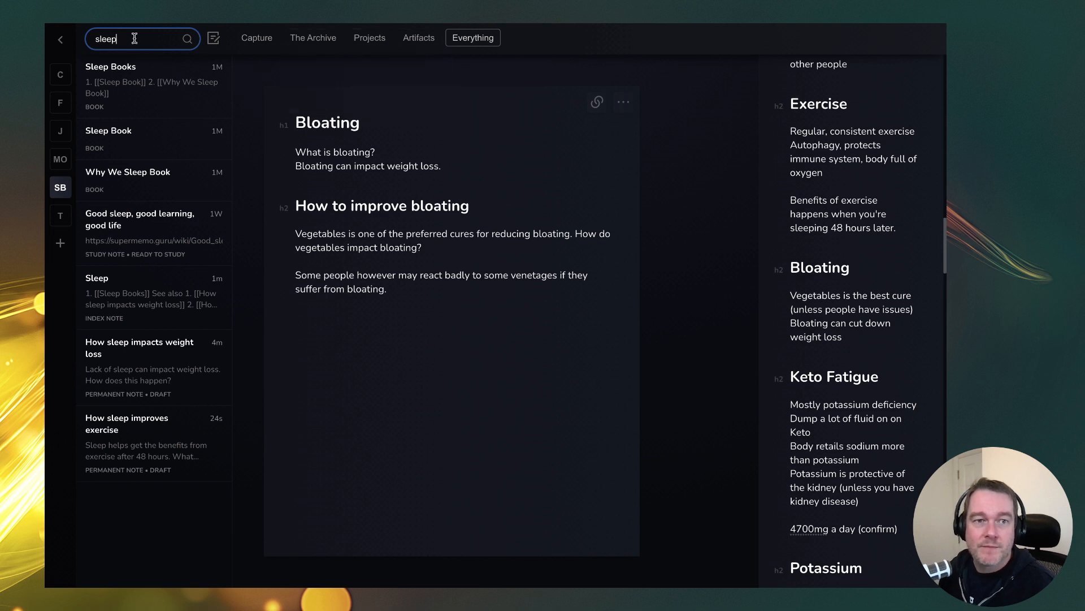
{"action": "left_click_drag", "start_coordinate": [134, 39], "coordinate": [46, 25]}
{"action": "type", "text": "keto"}
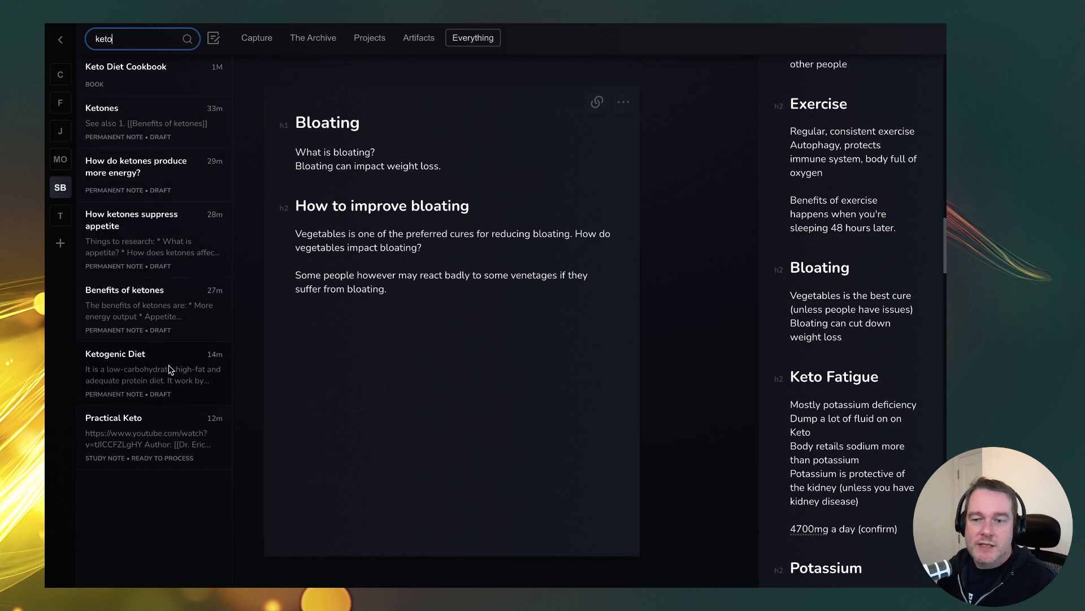
{"action": "left_click", "coordinate": [123, 372]}
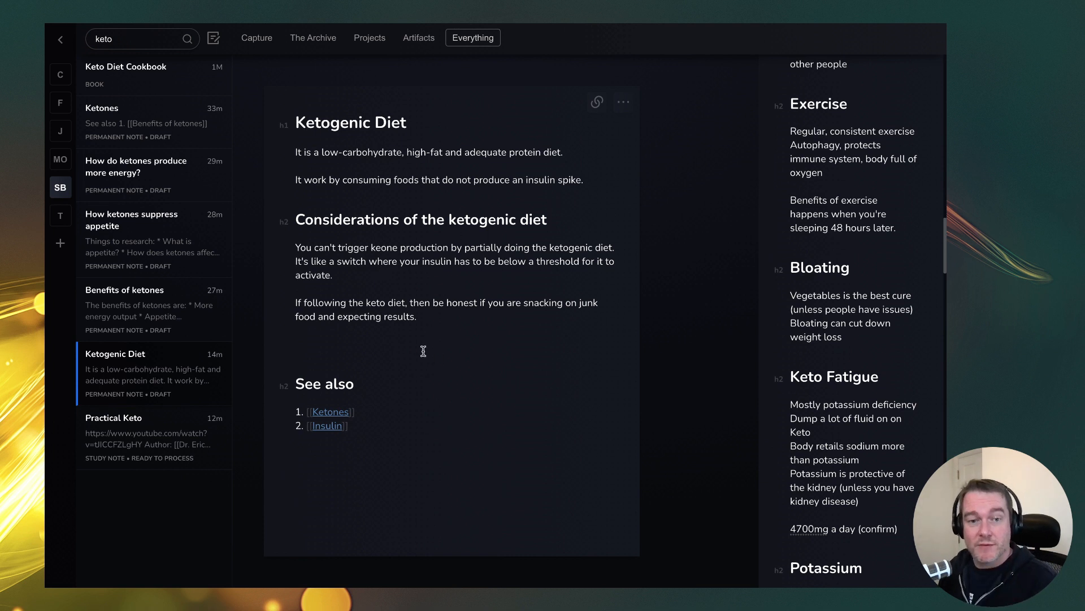
Step: Add a second-level heading "Keto fatigue" above See also in the Ketogenic Diet note, with the text "See [[Keto Fatigue]]" under it
{"action": "key", "text": "Return"}
{"action": "key", "text": "Up"}
{"action": "type", "text": "##"}
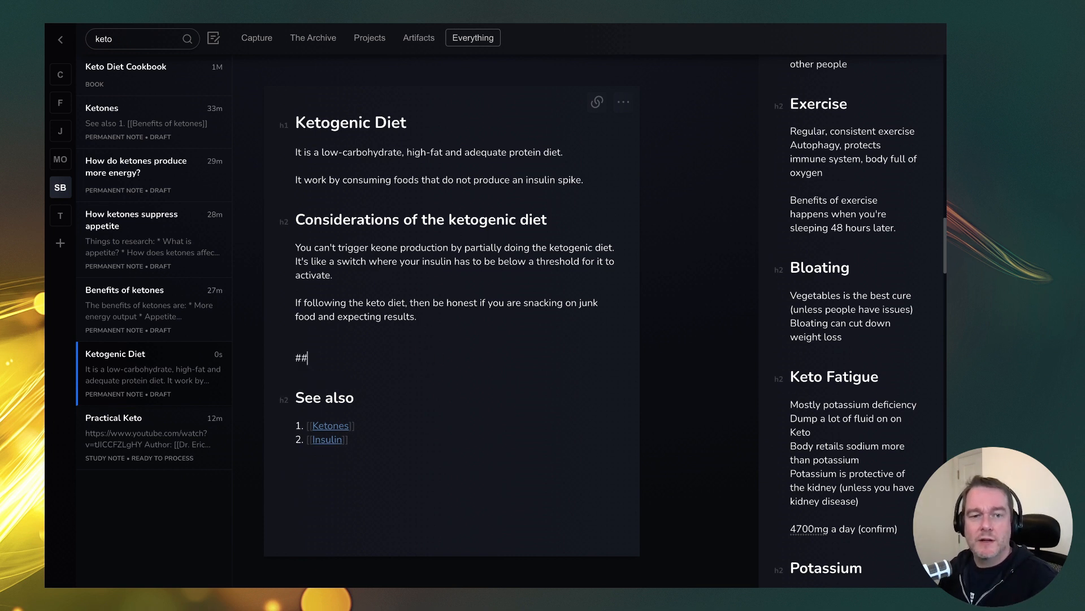
{"action": "type", "text": " Keto fatigure"}
{"action": "key", "text": "BackSpace"}
{"action": "key", "text": "BackSpace"}
{"action": "key", "text": "BackSpace"}
{"action": "type", "text": "ue"}
{"action": "key", "text": "Return"}
{"action": "type", "text": "See [["}
{"action": "type", "text": "Keto"}
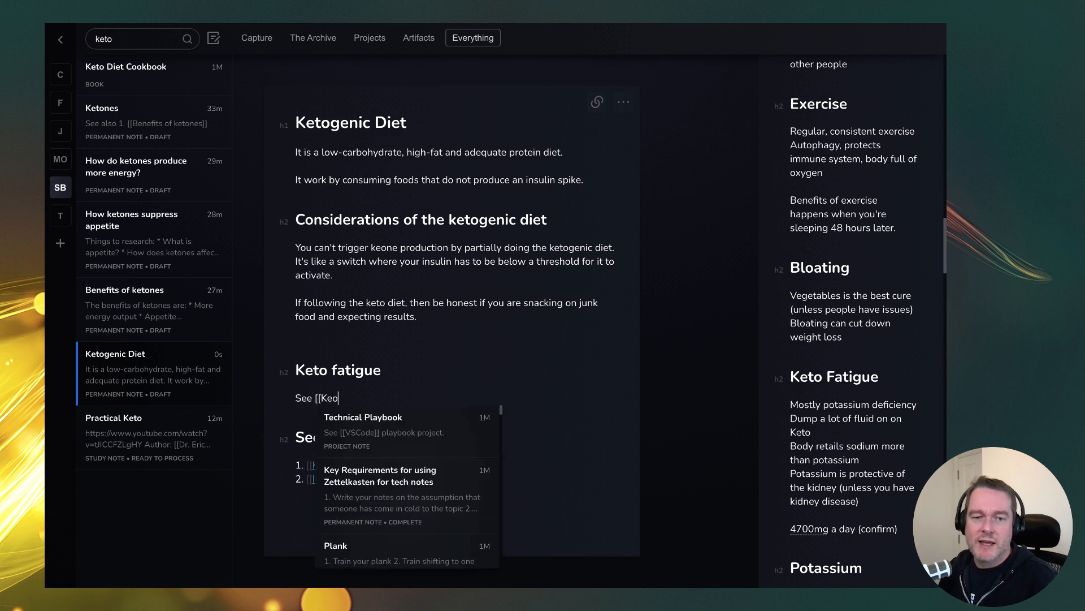
{"action": "type", "text": " Fatigue]]"}
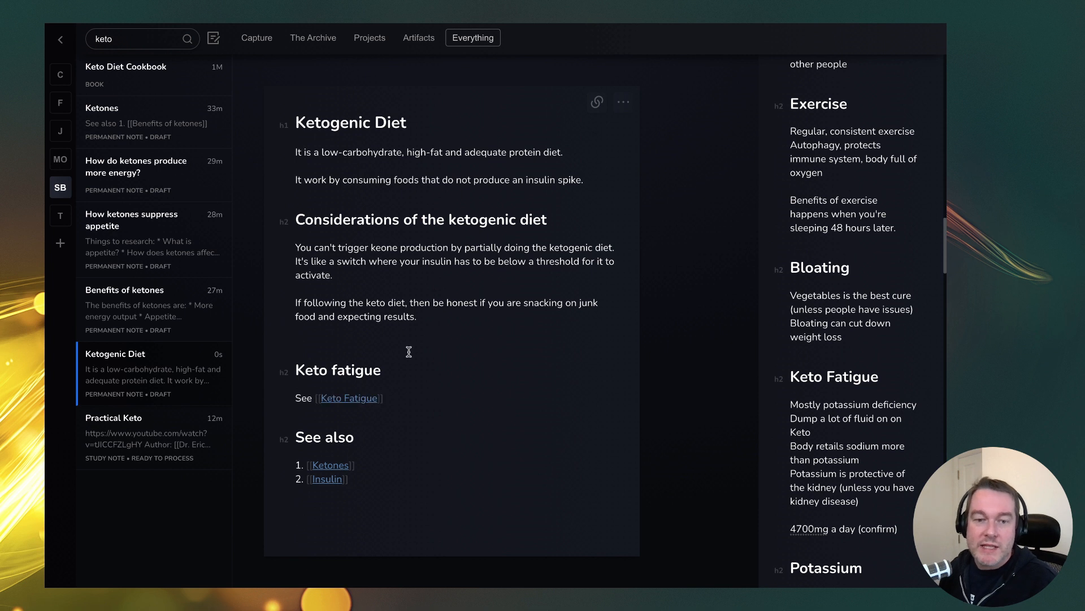
Step: Create the Keto Fatigue note from its link and give it the second-level headings "Symptoms" and "Causes", in that order
{"action": "left_click", "coordinate": [355, 399]}
{"action": "left_click", "coordinate": [398, 419]}
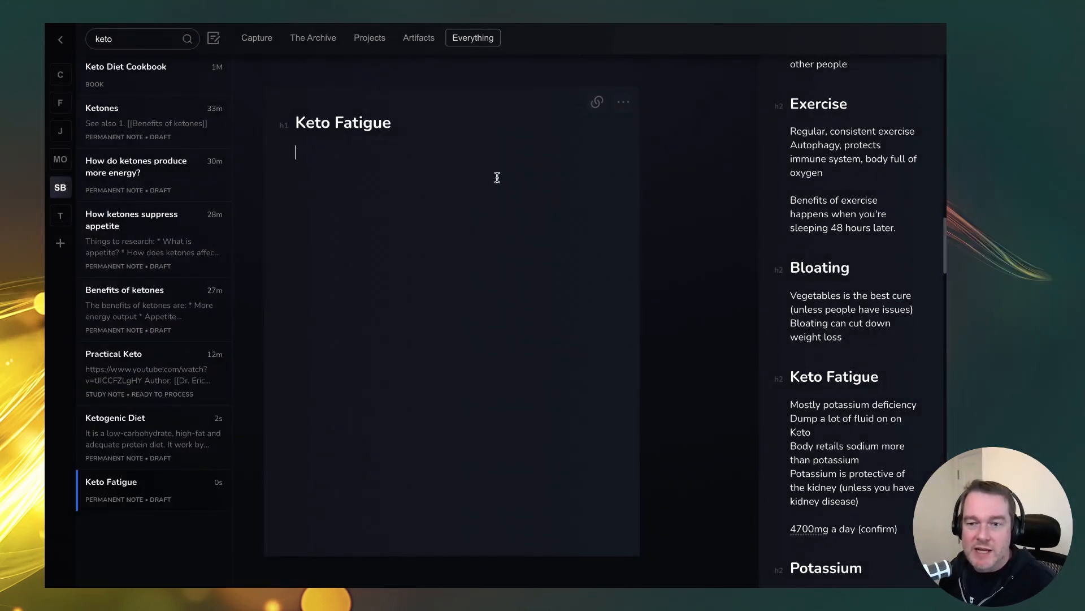
{"action": "type", "text": "## Causes"}
{"action": "key", "text": "End"}
{"action": "key", "text": "Return"}
{"action": "key", "text": "Return"}
{"action": "key", "text": "Up"}
{"action": "type", "text": "## Sy"}
{"action": "type", "text": "mptoms"}
{"action": "key", "text": "Down"}
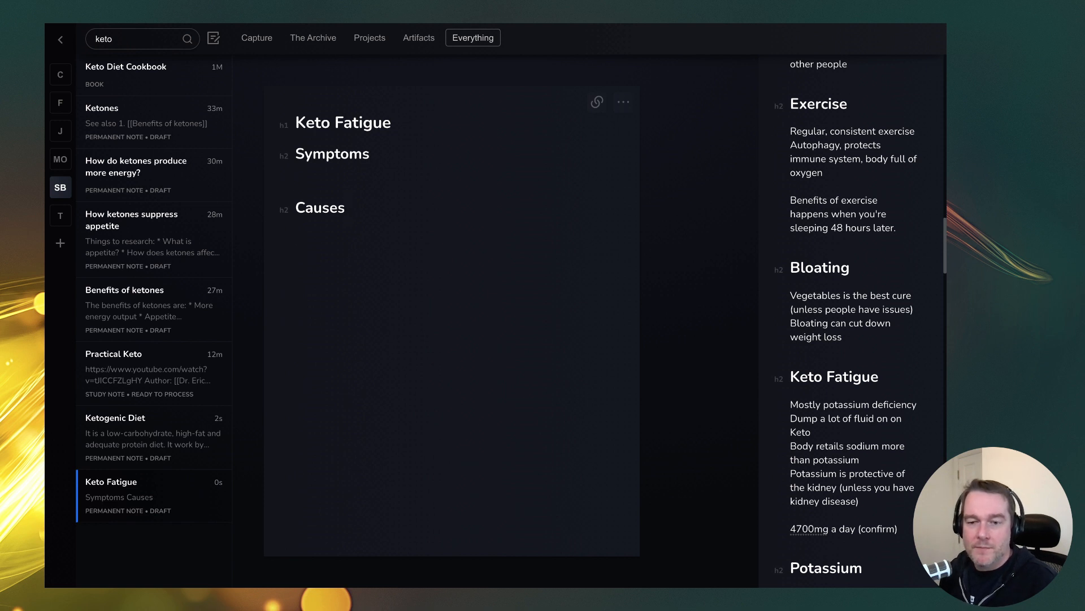
Step: Write "Most a potassium deficiency" as plain text under the Causes heading of the Keto Fatigue note
{"action": "type", "text": "Most a potassi"}
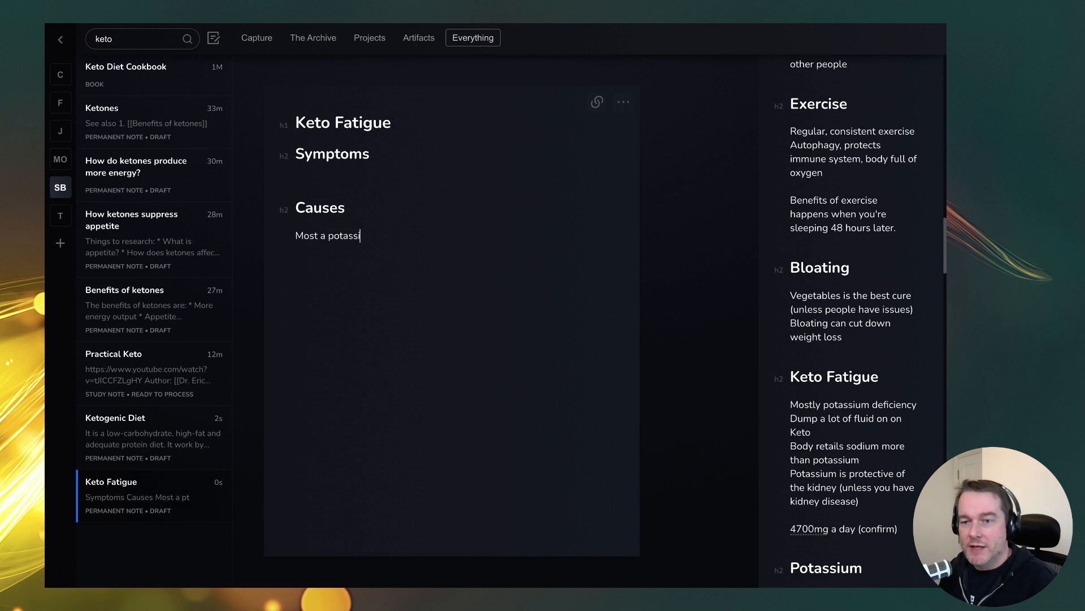
{"action": "type", "text": "um deficienc"}
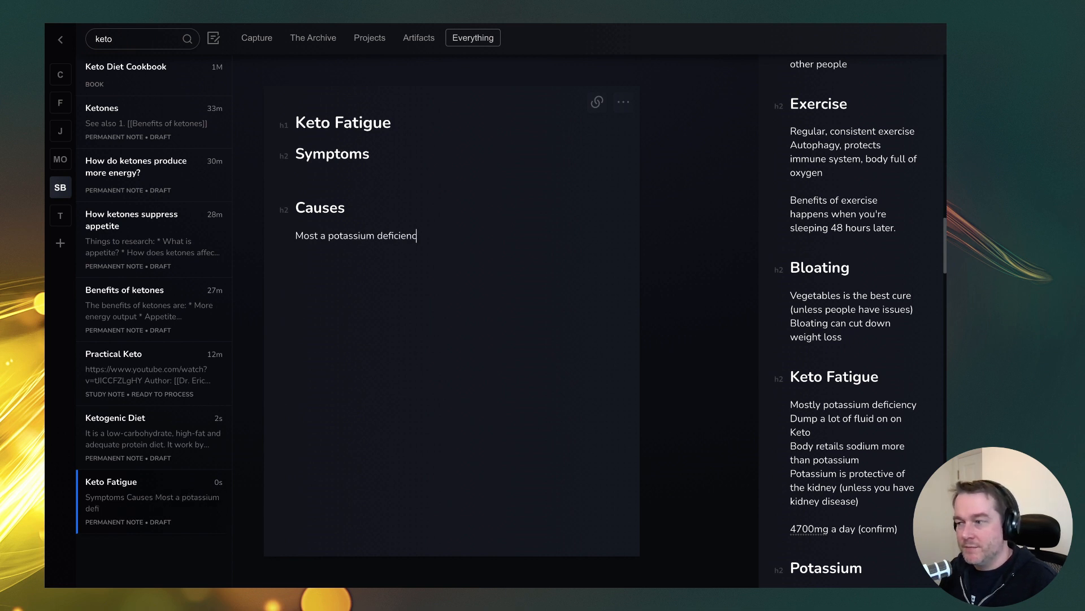
{"action": "type", "text": "y*"}
{"action": "key", "text": "Down"}
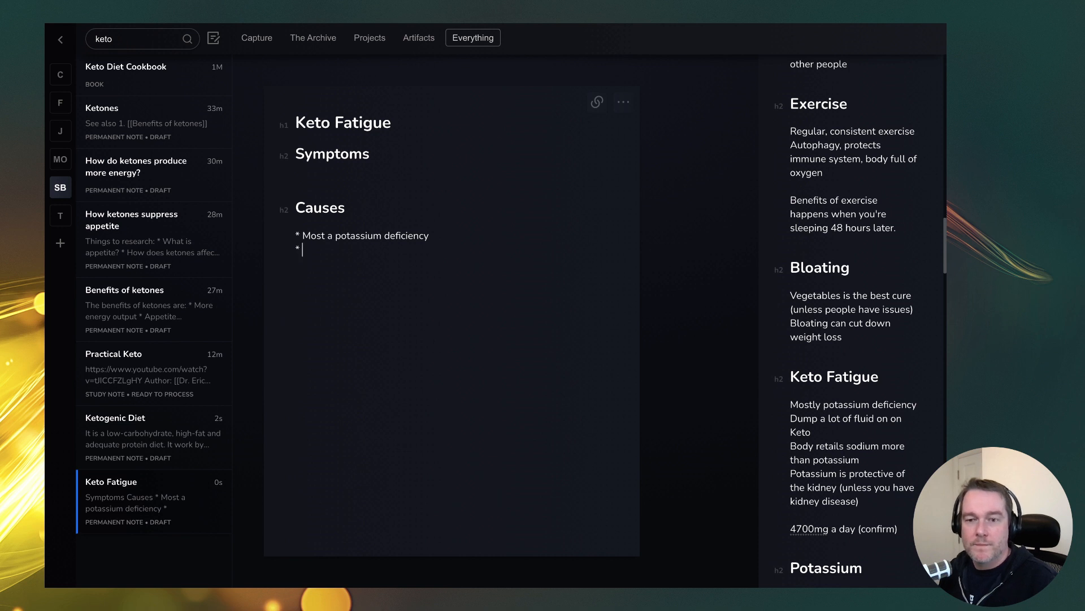
{"action": "key", "text": "Delete"}
{"action": "key", "text": "Delete"}
{"action": "key", "text": "End"}
{"action": "key", "text": "Return"}
Step: Continue the Causes paragraph after "deficiency" with ". You dump a lot of fluid when you go on the ketogenic diet."
{"action": "type", "text": ". You a"}
{"action": "key", "text": "BackSpace"}
{"action": "key", "text": "BackSpace"}
{"action": "key", "text": "BackSpace"}
{"action": "key", "text": "BackSpace"}
{"action": "type", "text": "u"}
{"action": "type", "text": "u dump a"}
{"action": "key", "text": "BackSpace"}
{"action": "key", "text": "BackSpace"}
{"action": "key", "text": "BackSpace"}
{"action": "key", "text": "BackSpace"}
{"action": "type", "text": "mp a lot of fluid"}
{"action": "key", "text": "BackSpace"}
{"action": "type", "text": "flu"}
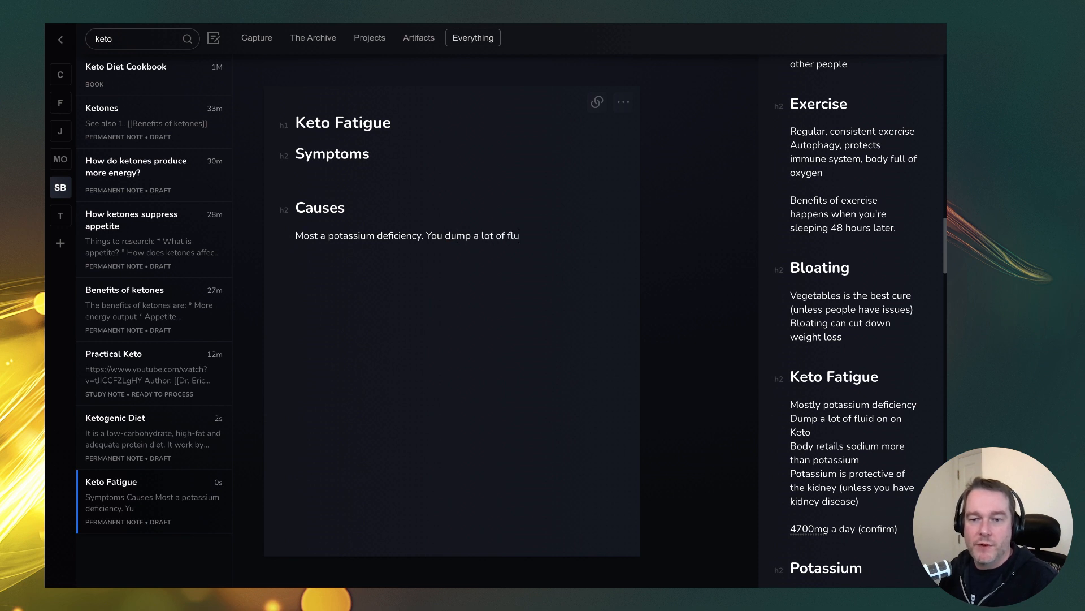
{"action": "type", "text": "id when you go on the ke"}
{"action": "key", "text": "BackSpace"}
{"action": "key", "text": "BackSpace"}
{"action": "key", "text": "BackSpace"}
{"action": "type", "text": "e keotg"}
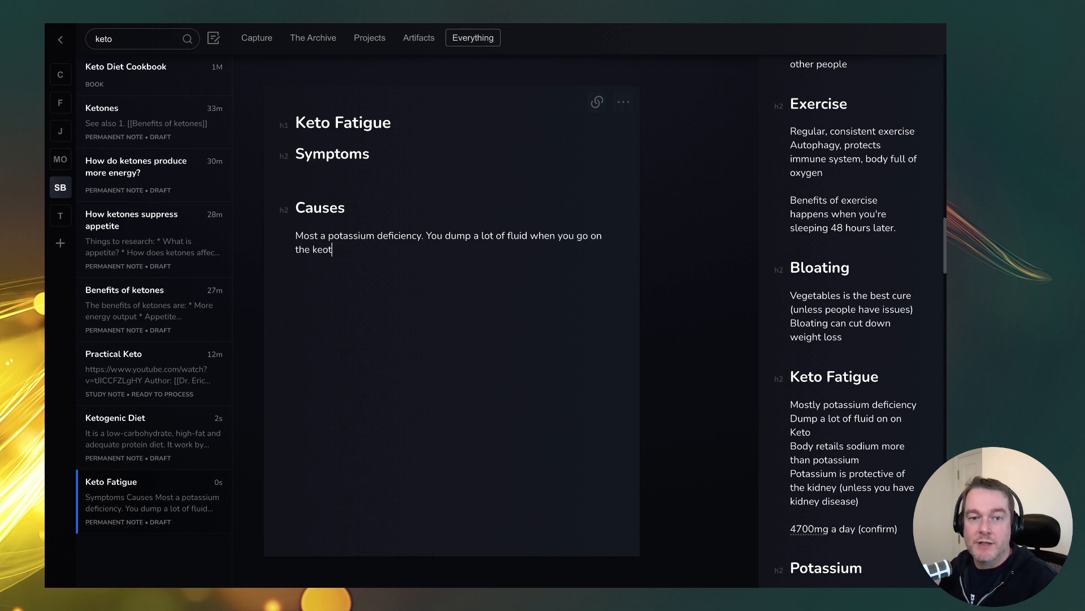
{"action": "key", "text": "BackSpace"}
{"action": "key", "text": "BackSpace"}
{"action": "key", "text": "BackSpace"}
{"action": "type", "text": "togenic diet."}
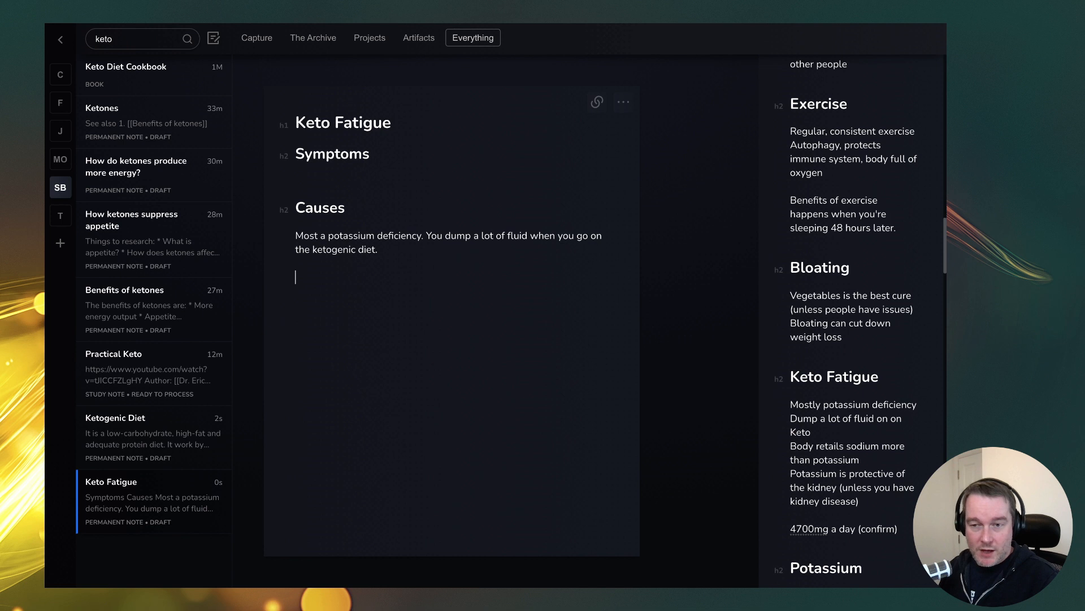
Step: Add a second paragraph under Causes reading "The body retains sodium more than potassium."
{"action": "type", "text": "The body retains "}
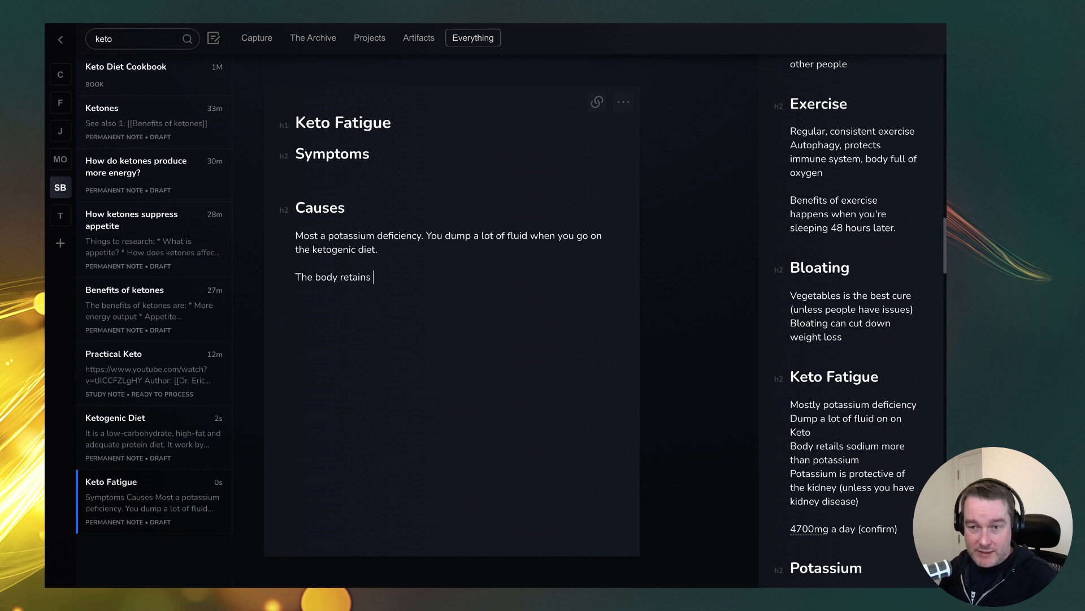
{"action": "type", "text": "sodium more tha"}
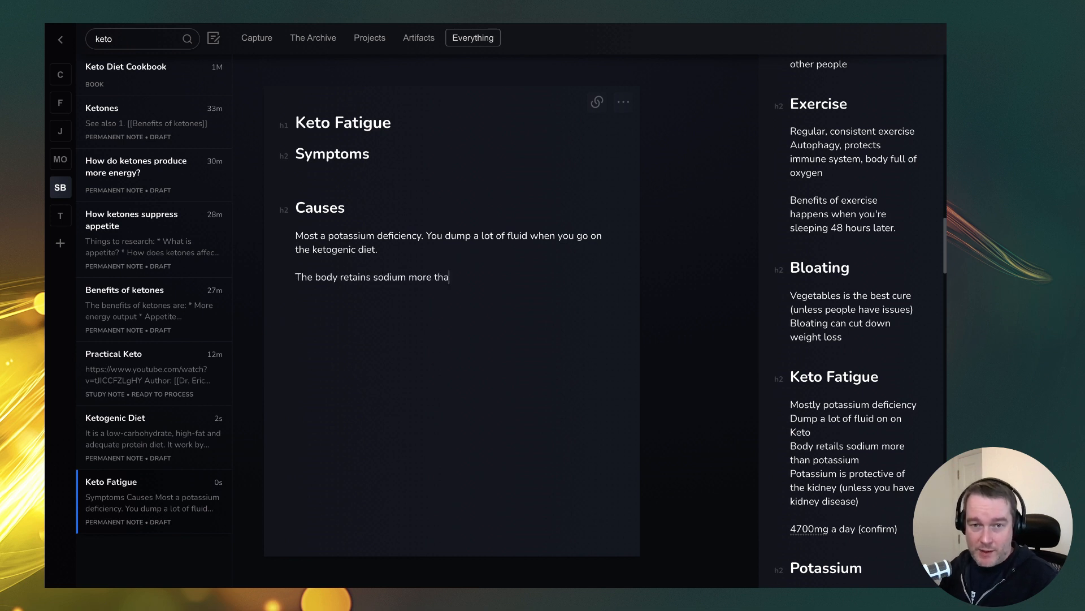
{"action": "type", "text": "n potassium."}
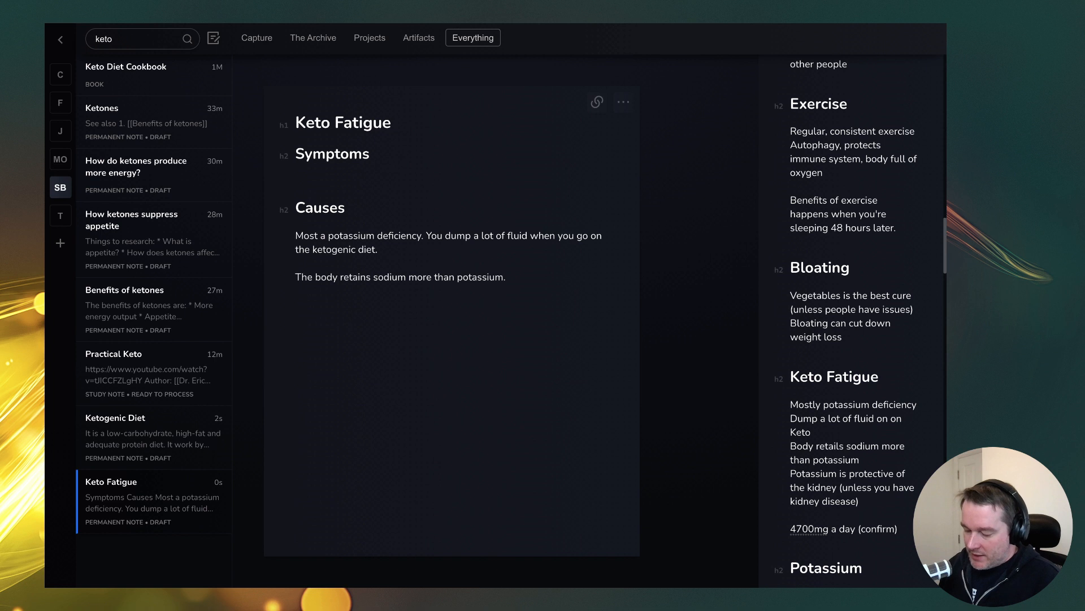
Step: Turn "sodium" in the second Causes paragraph into the note link [[Sodium]]
{"action": "type", "text": "[["}
{"action": "key", "text": "Delete"}
{"action": "type", "text": "S["}
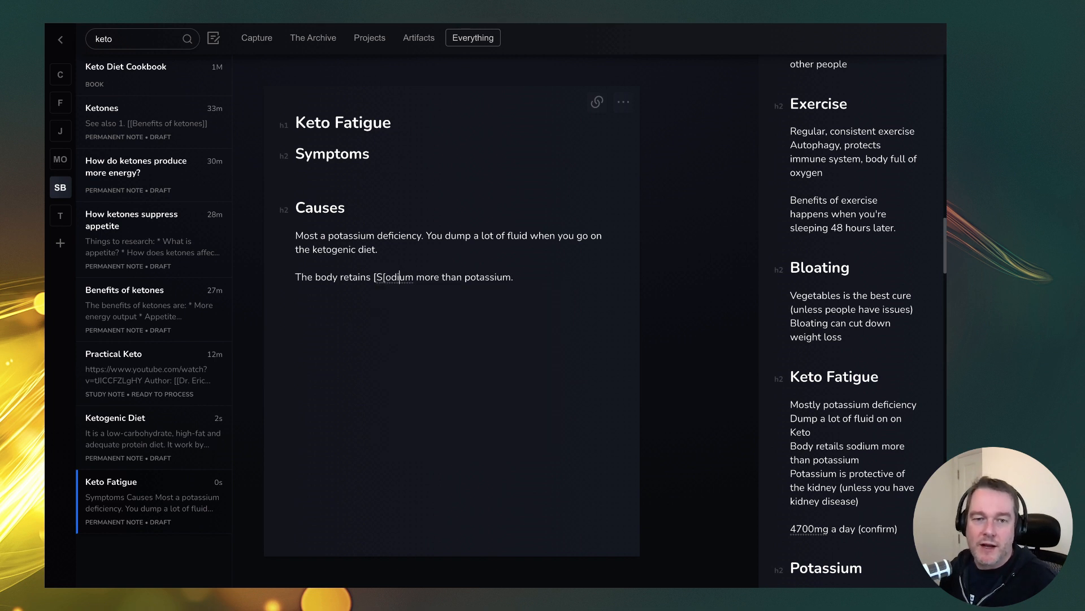
{"action": "key", "text": "BackSpace"}
{"action": "type", "text": "]]"}
{"action": "left_click", "coordinate": [375, 277]}
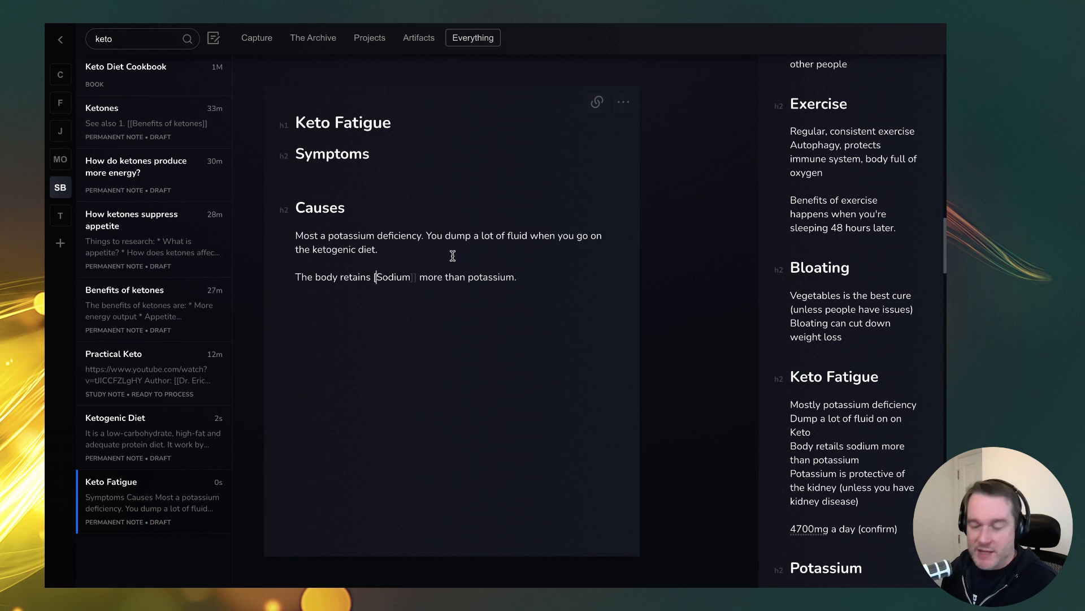
Step: Turn "potassium" at the end of the second Causes paragraph into the note link [[Potassium]], keeping the full stop
{"action": "left_click", "coordinate": [476, 277]}
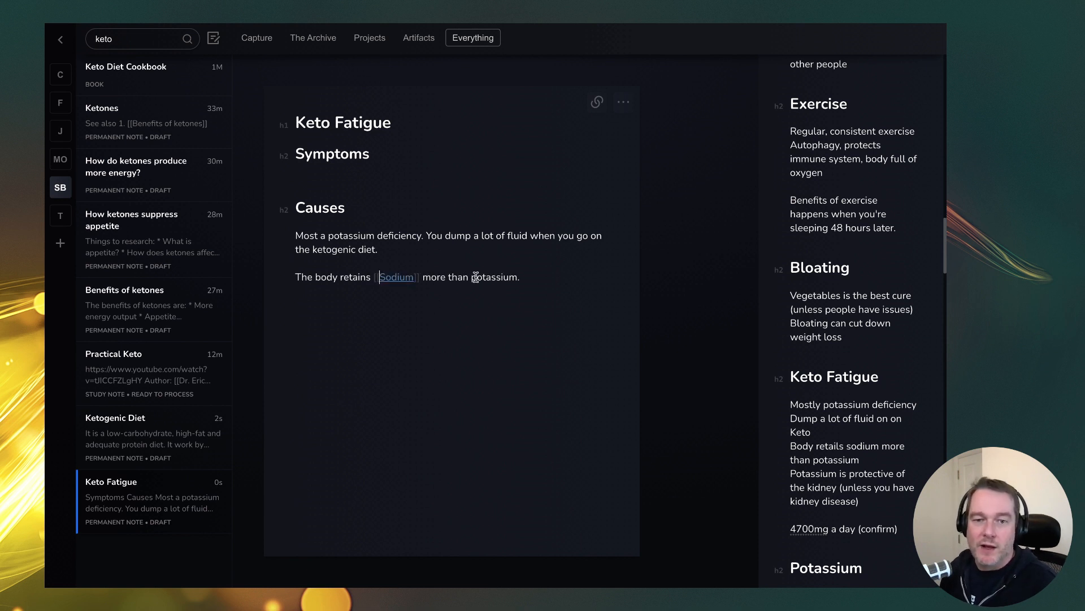
{"action": "key", "text": "BackSpace"}
{"action": "type", "text": "[[P"}
{"action": "key", "text": "Right"}
{"action": "key", "text": "Right"}
{"action": "key", "text": "Right"}
{"action": "key", "text": "Right"}
{"action": "key", "text": "Right"}
{"action": "key", "text": "Right"}
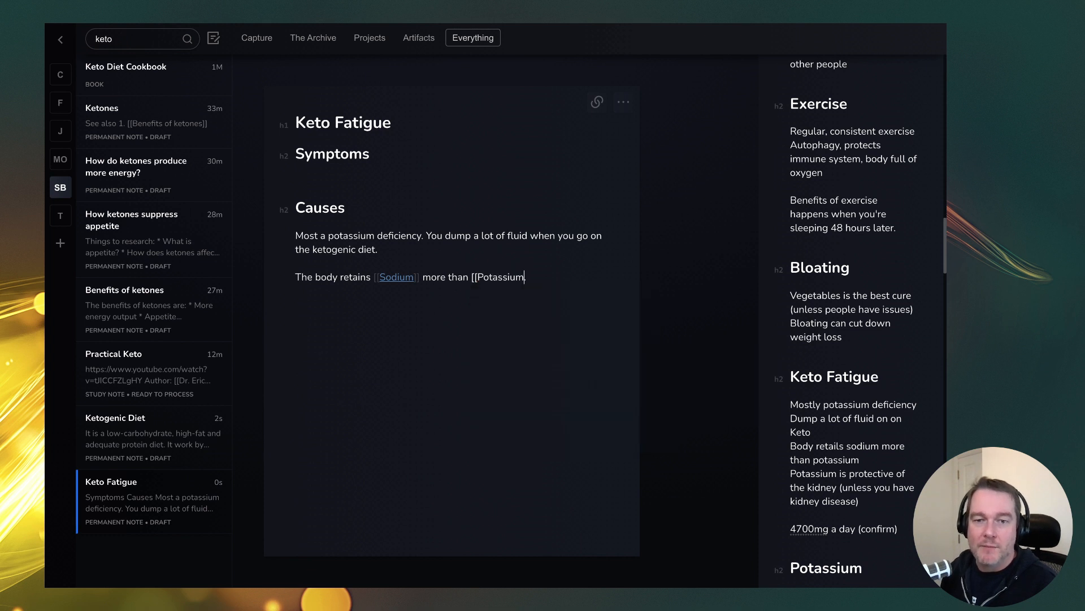
{"action": "type", "text": "]]."}
Step: Create the Sodium and Potassium notes from their links, going back to Keto Fatigue through the backlink after each one
{"action": "left_click", "coordinate": [404, 277]}
{"action": "left_click", "coordinate": [449, 304]}
{"action": "left_click", "coordinate": [598, 104]}
{"action": "left_click", "coordinate": [586, 129]}
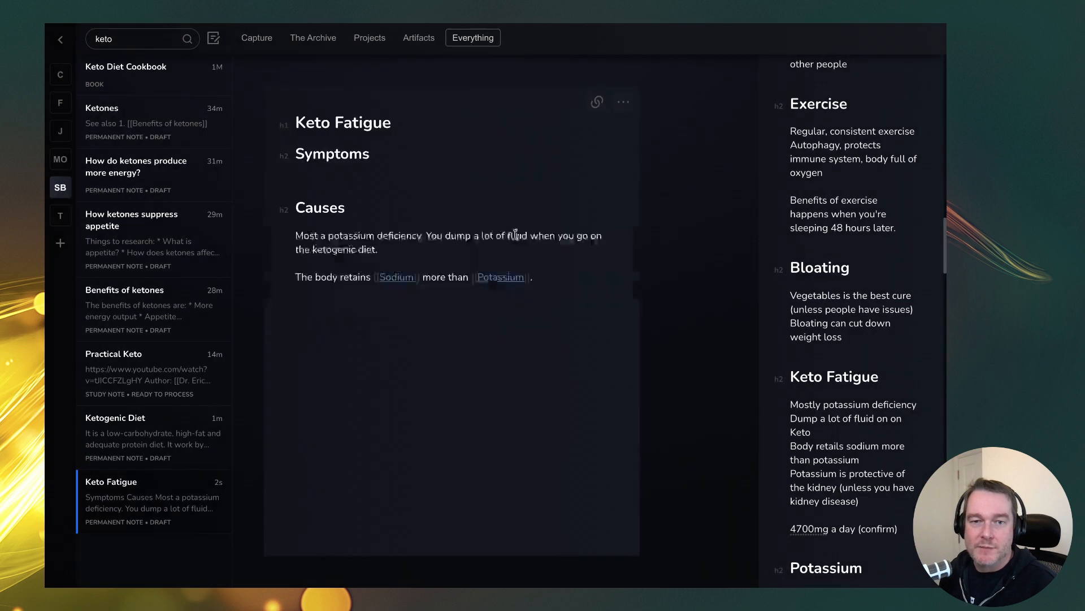
{"action": "left_click", "coordinate": [504, 276]}
{"action": "left_click", "coordinate": [540, 299]}
{"action": "left_click", "coordinate": [597, 101]}
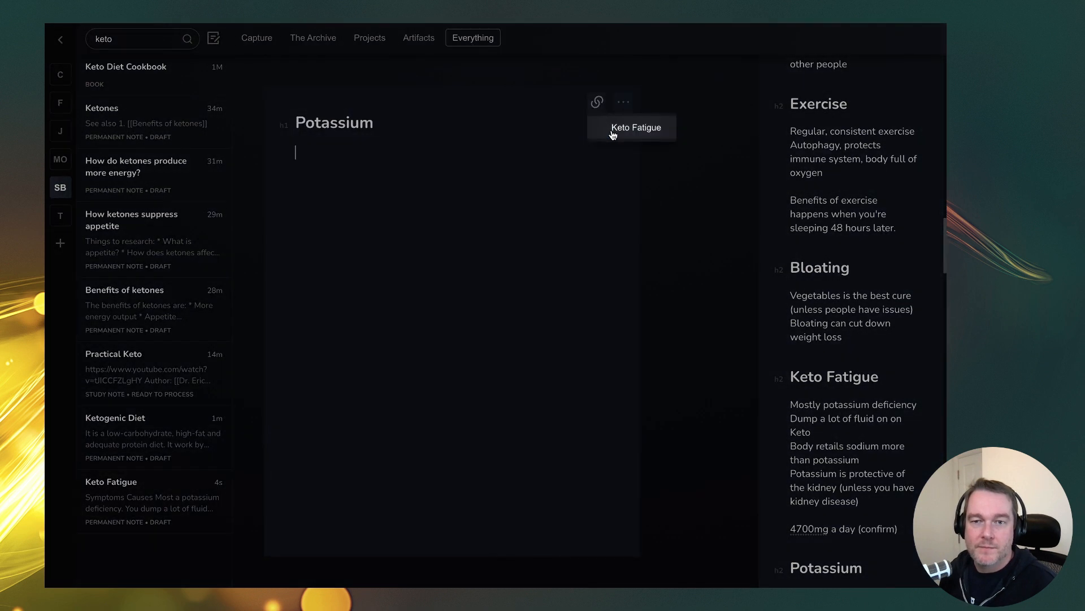
{"action": "left_click", "coordinate": [616, 127]}
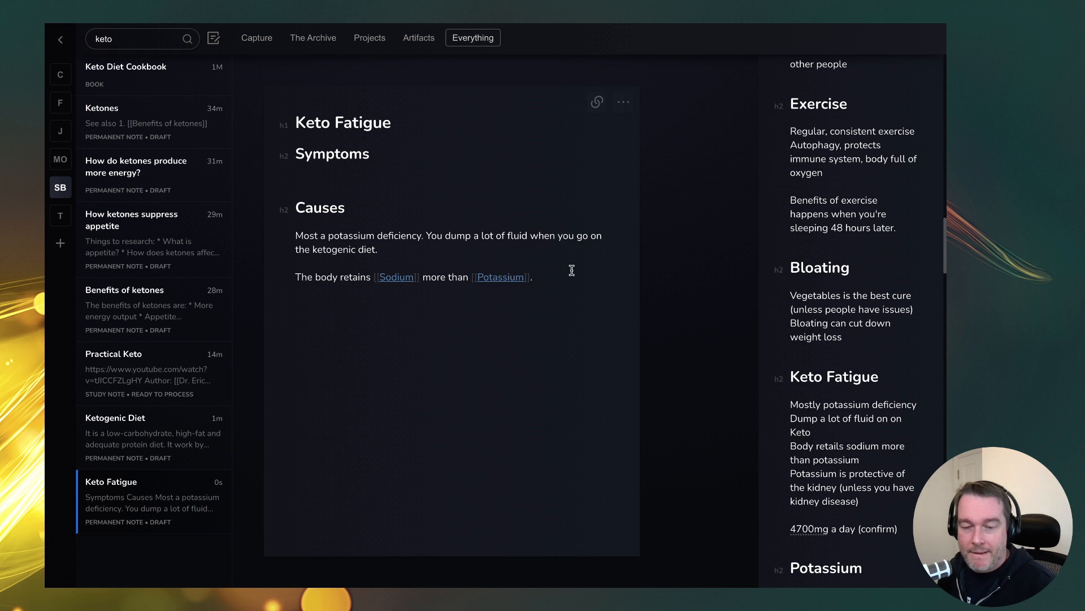
Step: Open the Potassium note from its link and write "Potassium is protective of the kidney" in its body
{"action": "left_click", "coordinate": [509, 277]}
{"action": "left_click", "coordinate": [465, 153]}
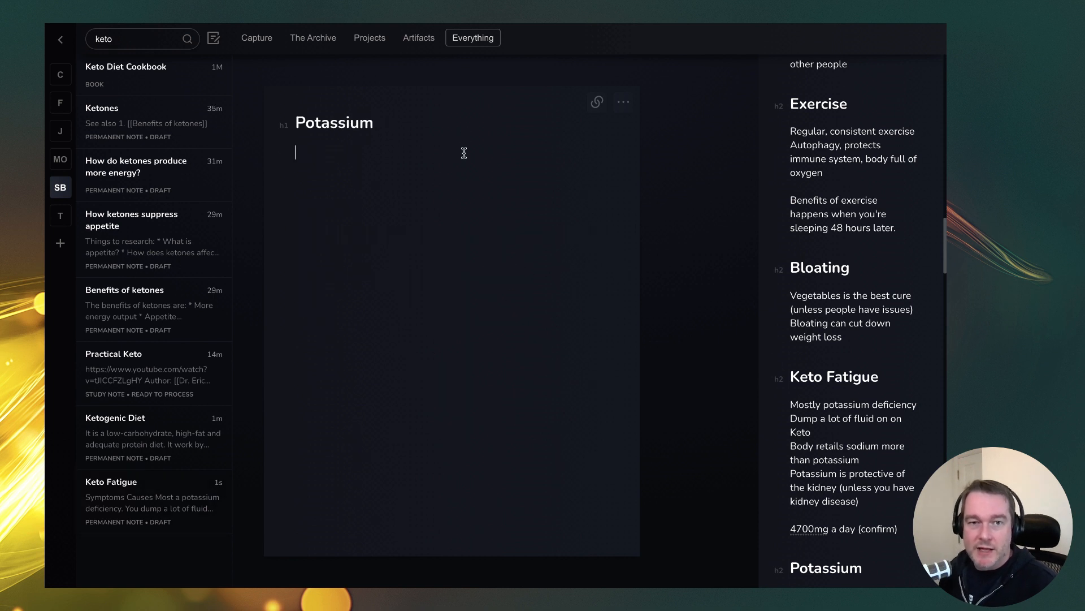
{"action": "type", "text": "Potas"}
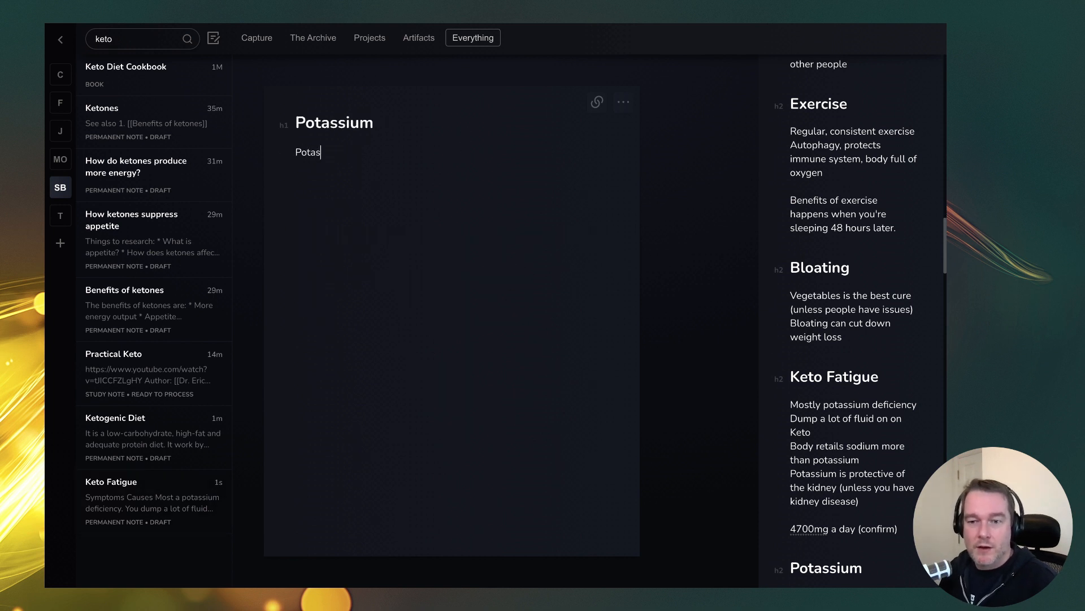
{"action": "type", "text": "sium is a protect"}
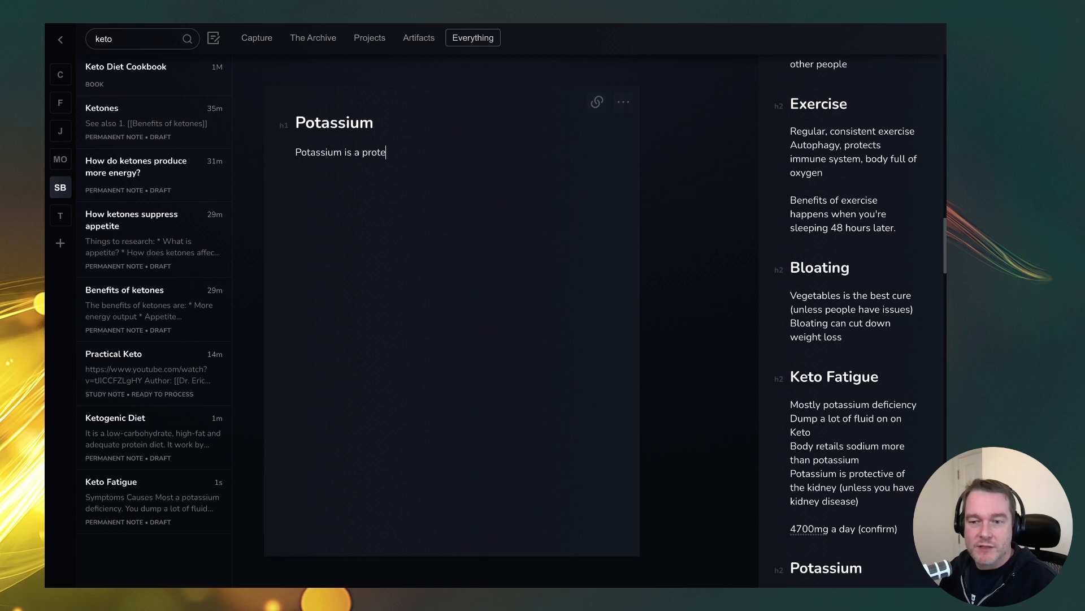
{"action": "key", "text": "BackSpace"}
{"action": "key", "text": "BackSpace"}
{"action": "key", "text": "BackSpace"}
{"action": "key", "text": "BackSpace"}
{"action": "key", "text": "BackSpace"}
{"action": "key", "text": "BackSpace"}
{"action": "key", "text": "BackSpace"}
{"action": "key", "text": "BackSpace"}
{"action": "key", "text": "BackSpace"}
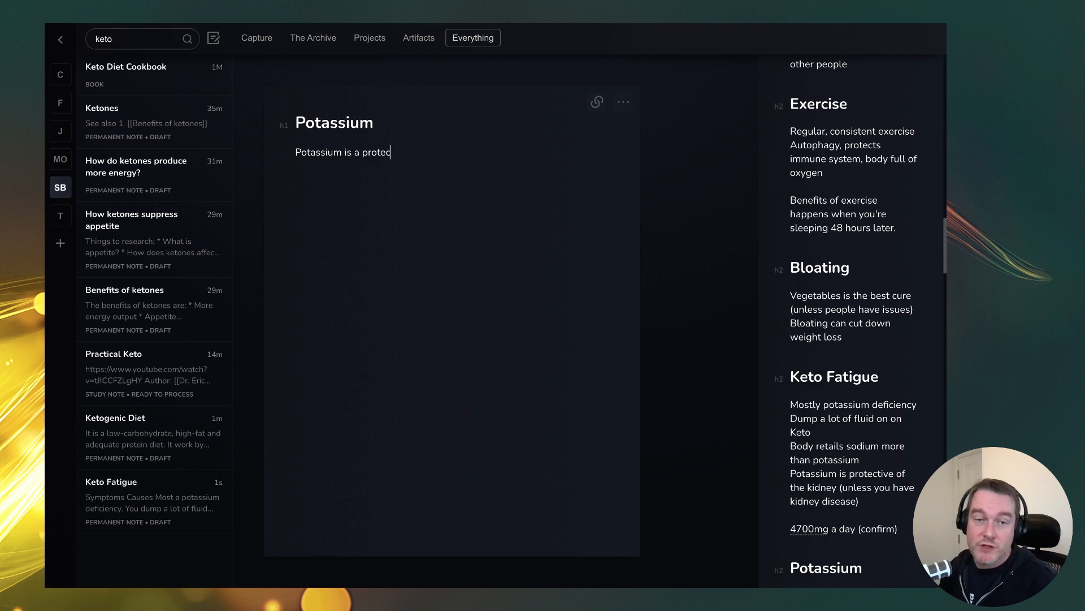
{"action": "type", "text": "protective of teh key"}
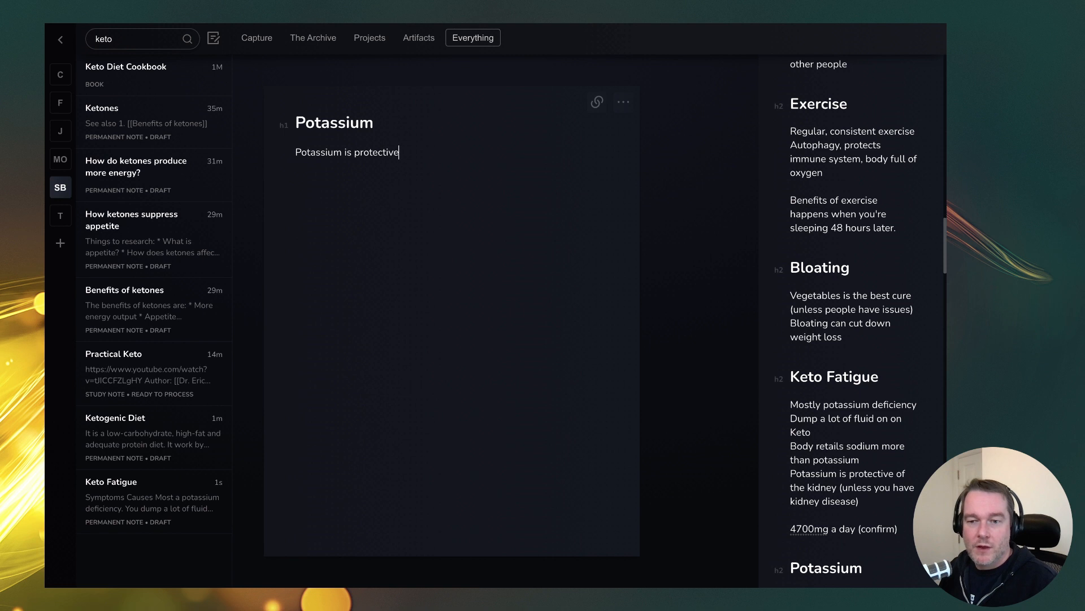
{"action": "key", "text": "BackSpace"}
{"action": "key", "text": "BackSpace"}
{"action": "key", "text": "BackSpace"}
{"action": "key", "text": "BackSpace"}
{"action": "key", "text": "BackSpace"}
{"action": "type", "text": "he kidney"}
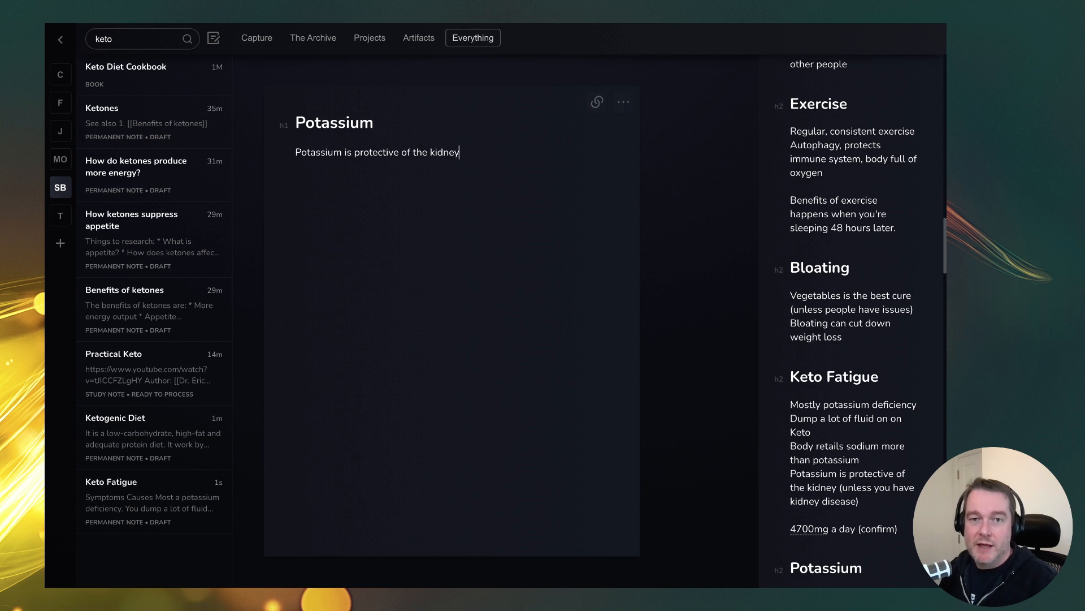
Step: Finish the Potassium note's text with "if you take supplements. However not advised if you have kidney disease."
{"action": "type", "text": "if you take suppleme"}
{"action": "type", "text": "nt "}
{"action": "type", "text": ","}
{"action": "key", "text": "BackSpace"}
{"action": "key", "text": "BackSpace"}
{"action": "type", "text": ". However not adv8ised"}
{"action": "key", "text": "BackSpace"}
{"action": "key", "text": "BackSpace"}
{"action": "key", "text": "BackSpace"}
{"action": "key", "text": "BackSpace"}
{"action": "key", "text": "BackSpace"}
{"action": "type", "text": "ised if you have kide"}
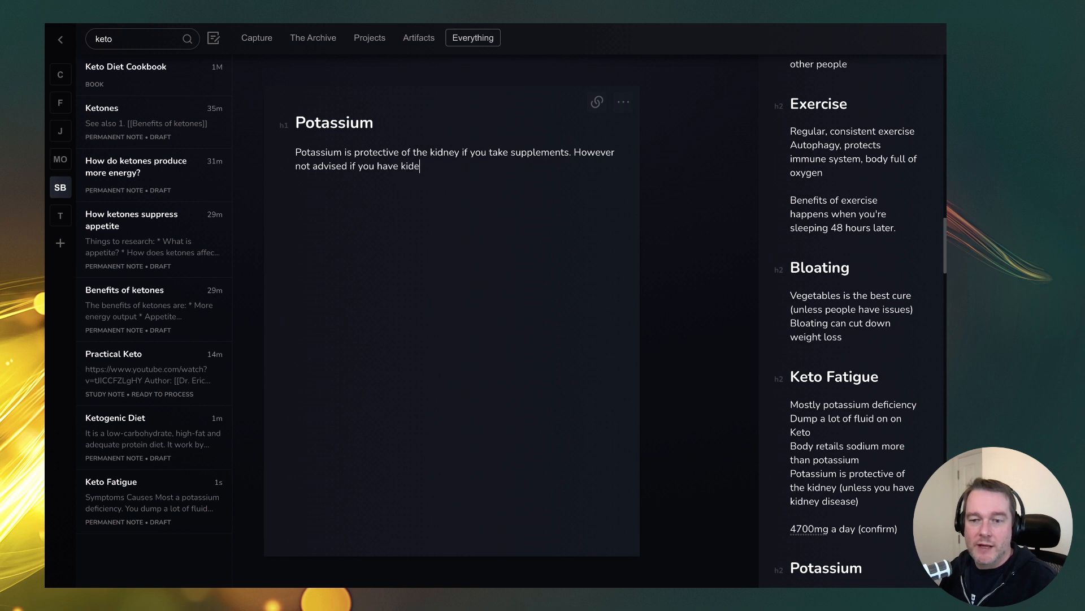
{"action": "key", "text": "BackSpace"}
{"action": "type", "text": "ney d"}
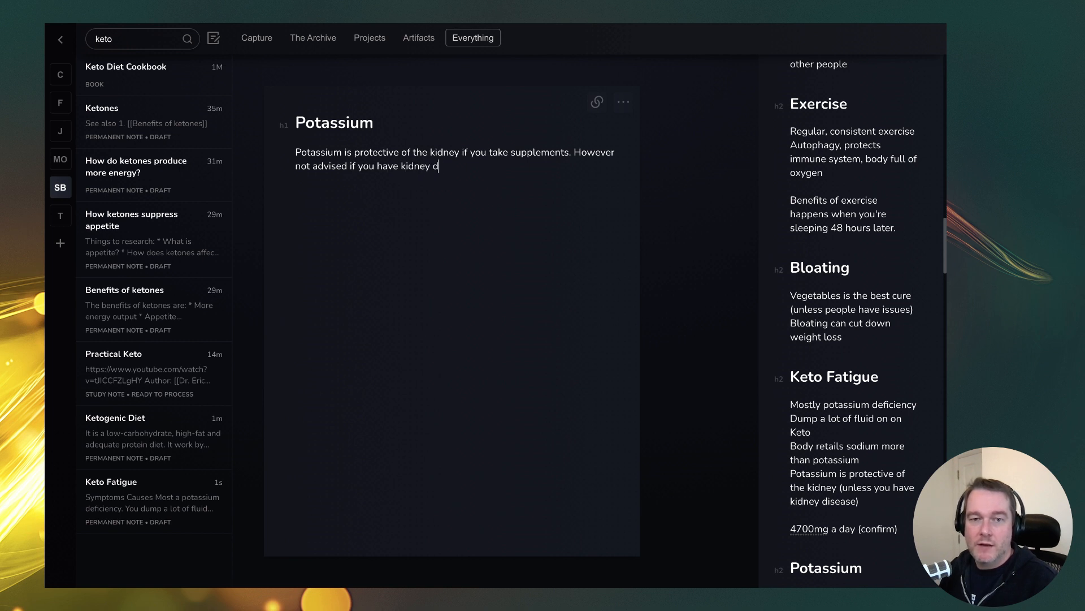
{"action": "type", "text": "isease."}
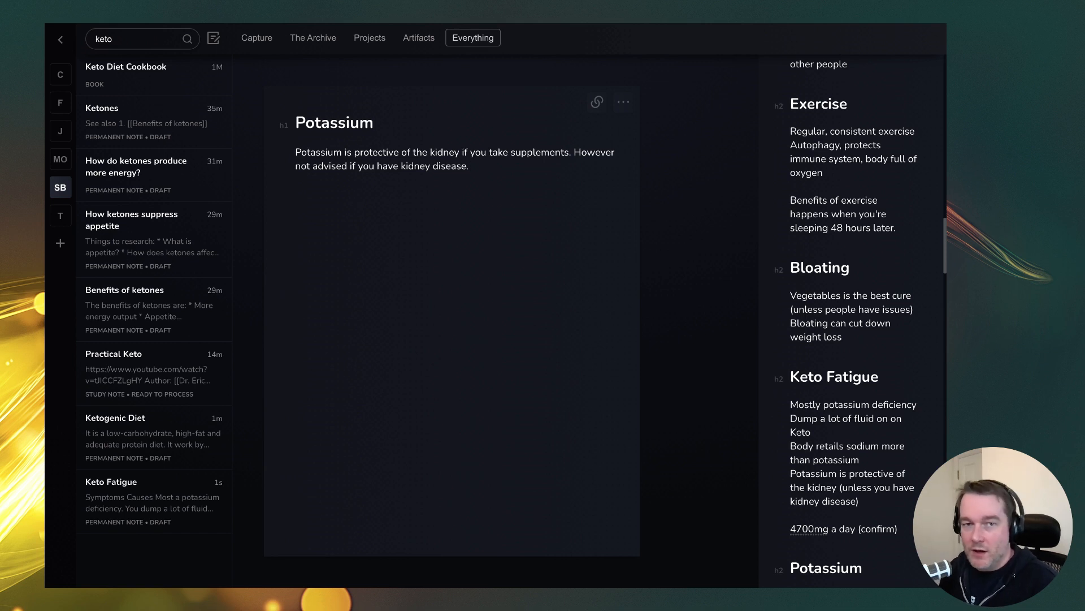
Step: Return to the Keto Fatigue note through the backlink and add a second-level heading "Remedies" below the Causes text
{"action": "left_click", "coordinate": [597, 102]}
{"action": "left_click", "coordinate": [629, 127]}
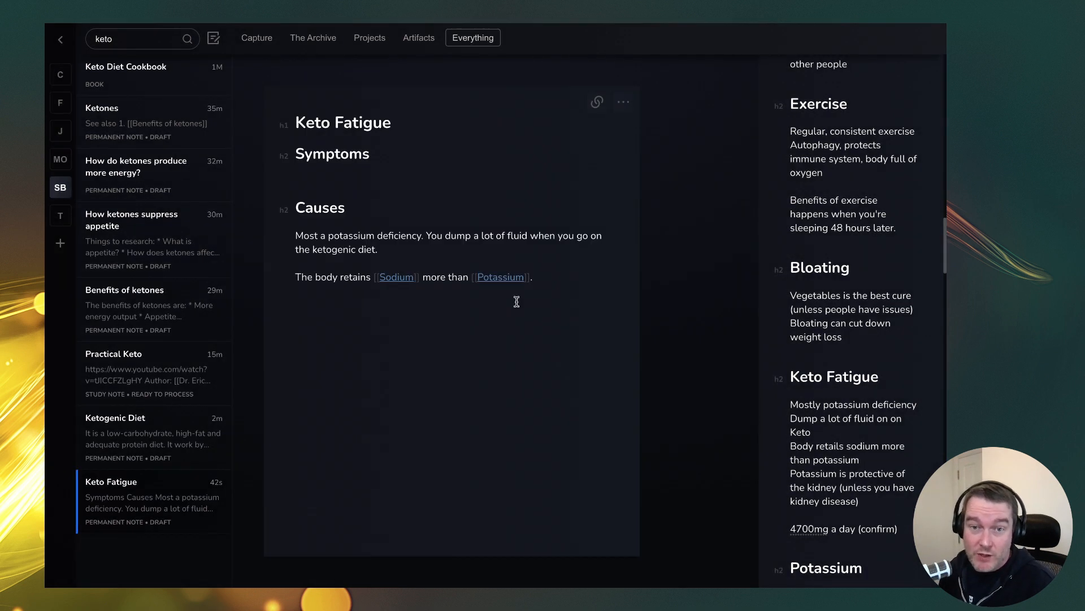
{"action": "left_click", "coordinate": [913, 529]}
{"action": "left_click_drag", "start_coordinate": [914, 530], "coordinate": [792, 527]}
{"action": "left_click", "coordinate": [570, 276]}
{"action": "left_click", "coordinate": [557, 263]}
{"action": "left_click", "coordinate": [591, 287]}
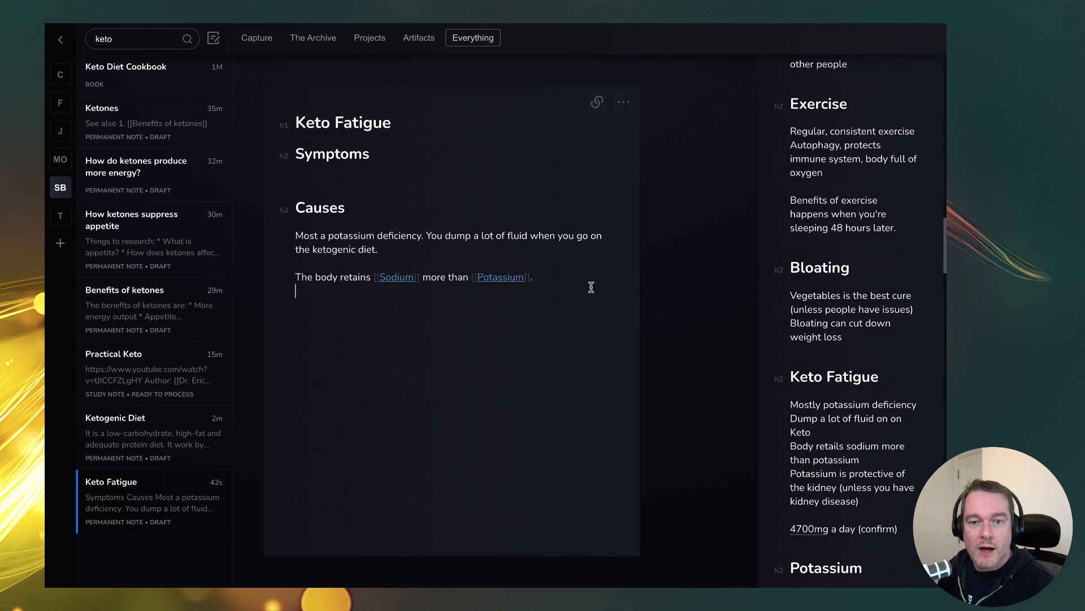
{"action": "key", "text": "Return"}
{"action": "type", "text": "## Re"}
{"action": "type", "text": "medies"}
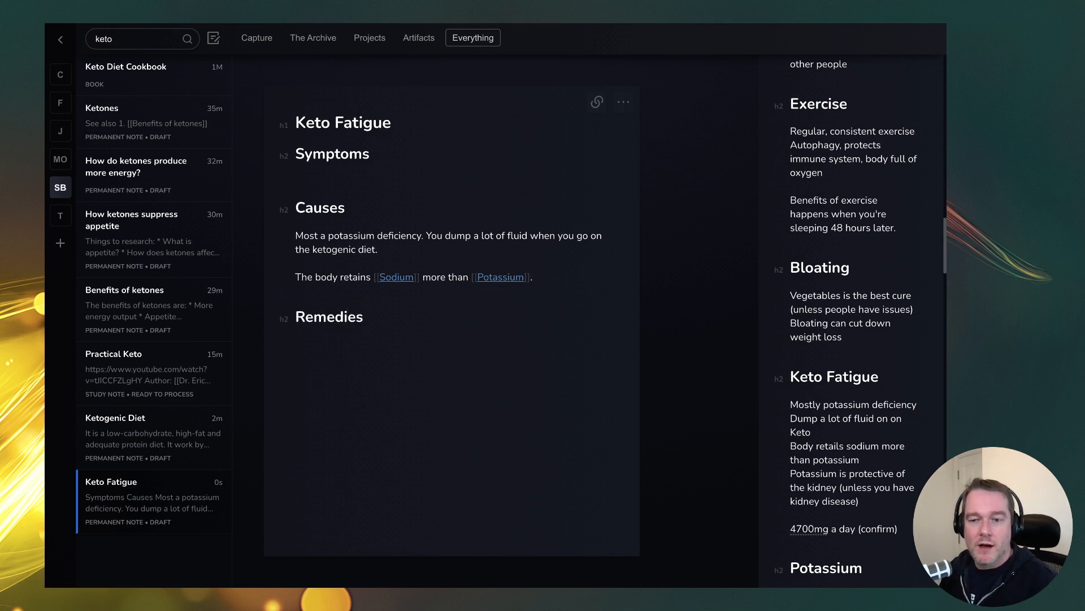
Step: Under Remedies, write "Take a potassium supplement. Recommended dose 4700mg a day (however, need to confirm that figure)."
{"action": "type", "text": "Take a potassium sup"}
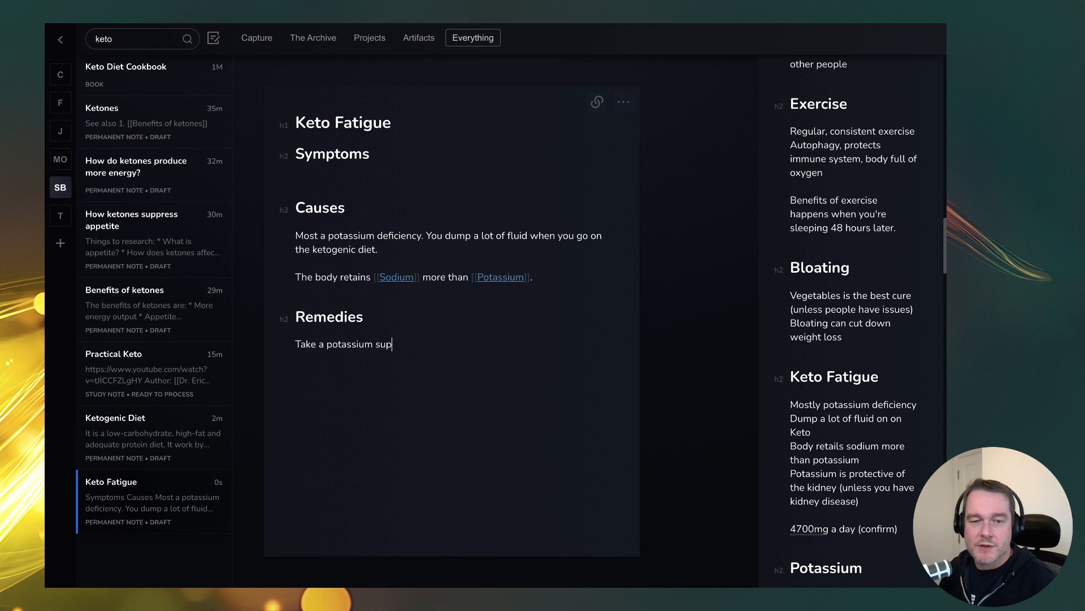
{"action": "type", "text": "plement. "}
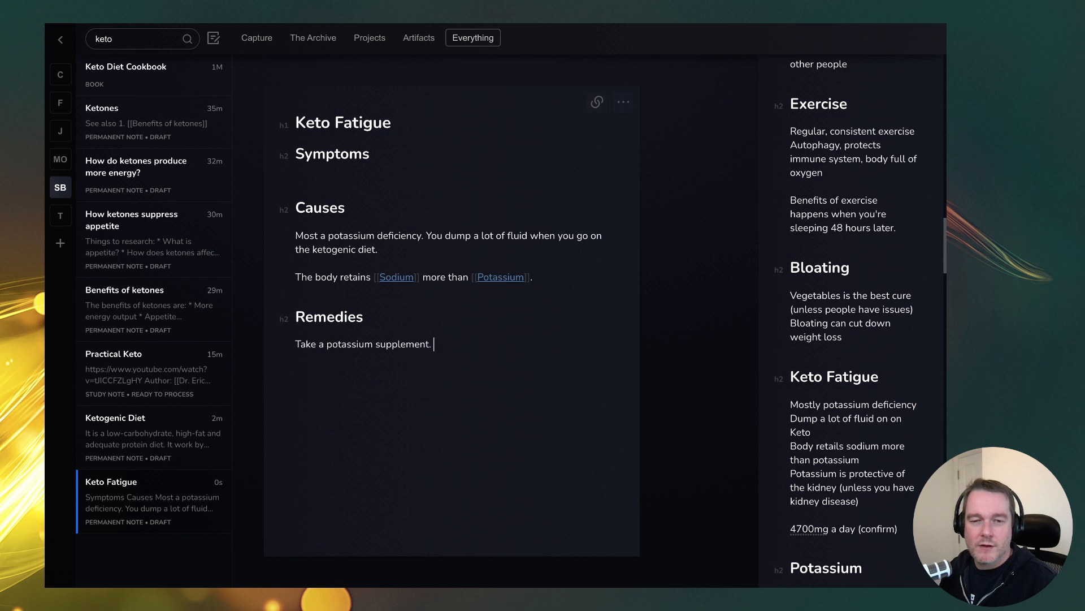
{"action": "type", "text": "Recommended do"}
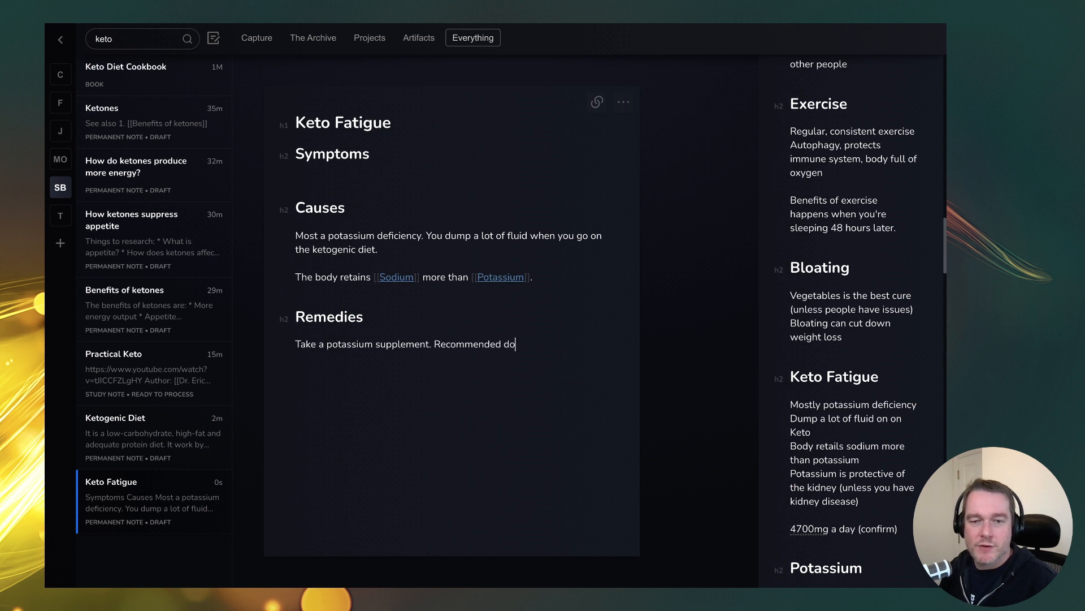
{"action": "type", "text": "se 4700mg a day (however "}
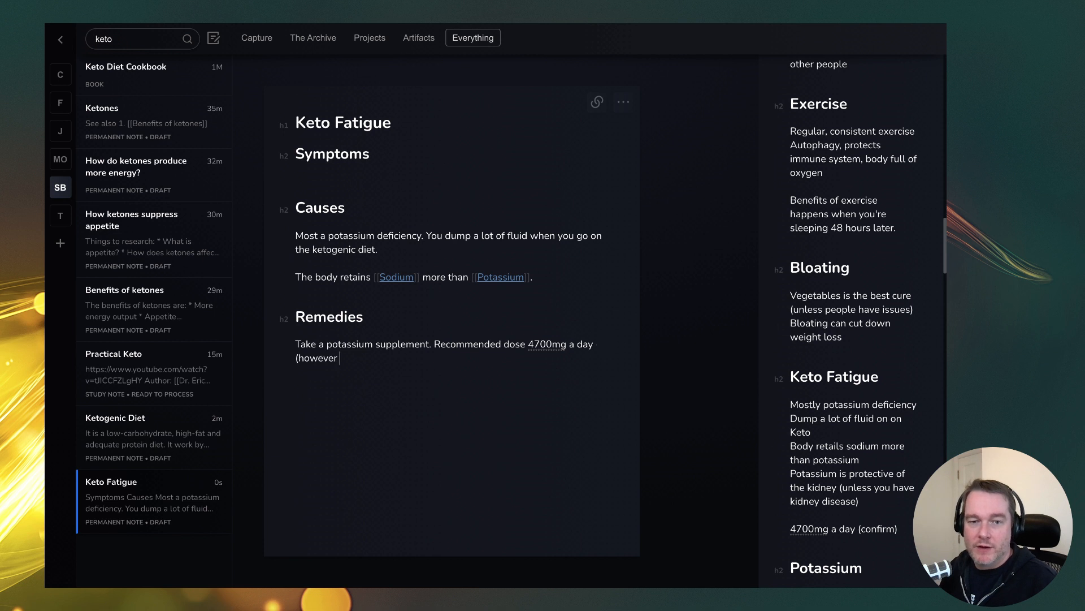
{"action": "type", "text": ", need"}
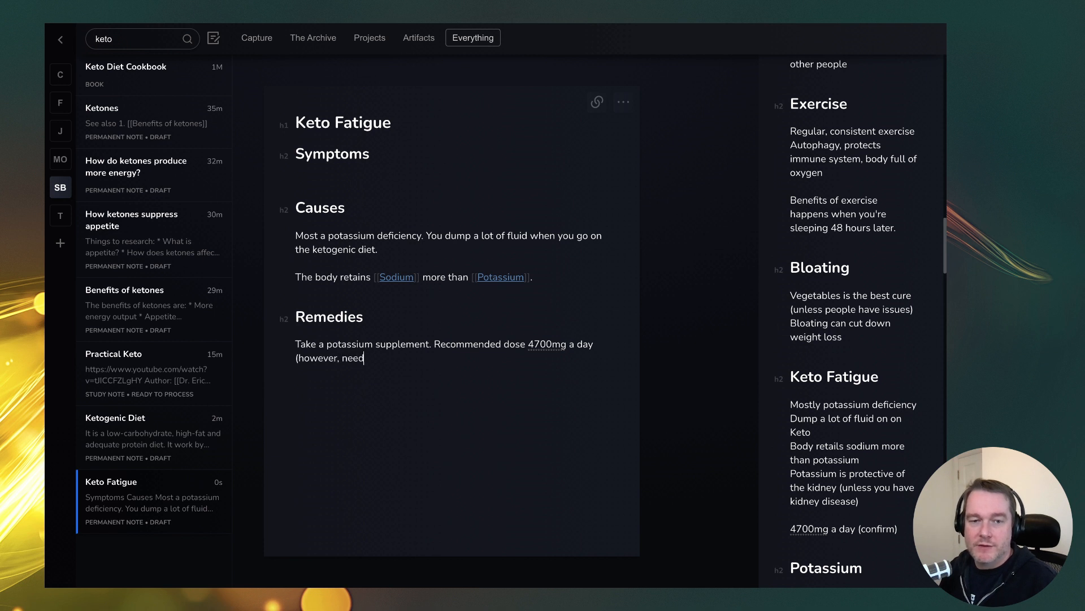
{"action": "type", "text": " to confirm that figure)."}
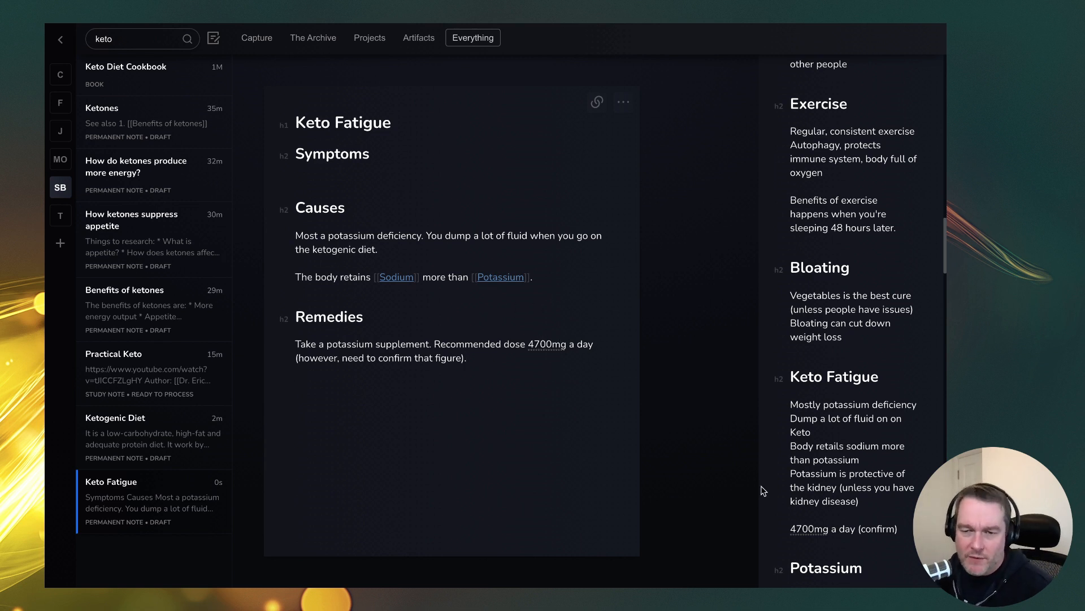
Step: Review the Keto Fatigue source text, and open the Potassium note from its link under Causes
{"action": "scroll", "coordinate": [869, 482], "scroll_direction": "down", "scroll_amount": 5}
{"action": "scroll", "coordinate": [868, 481], "scroll_direction": "up", "scroll_amount": 3}
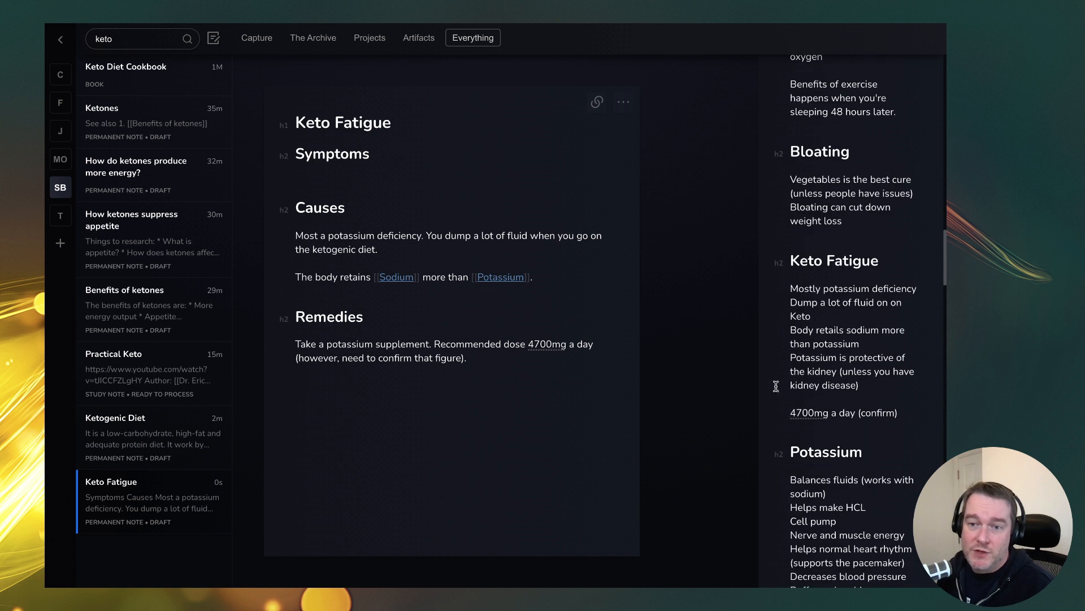
{"action": "double_click", "coordinate": [548, 344]}
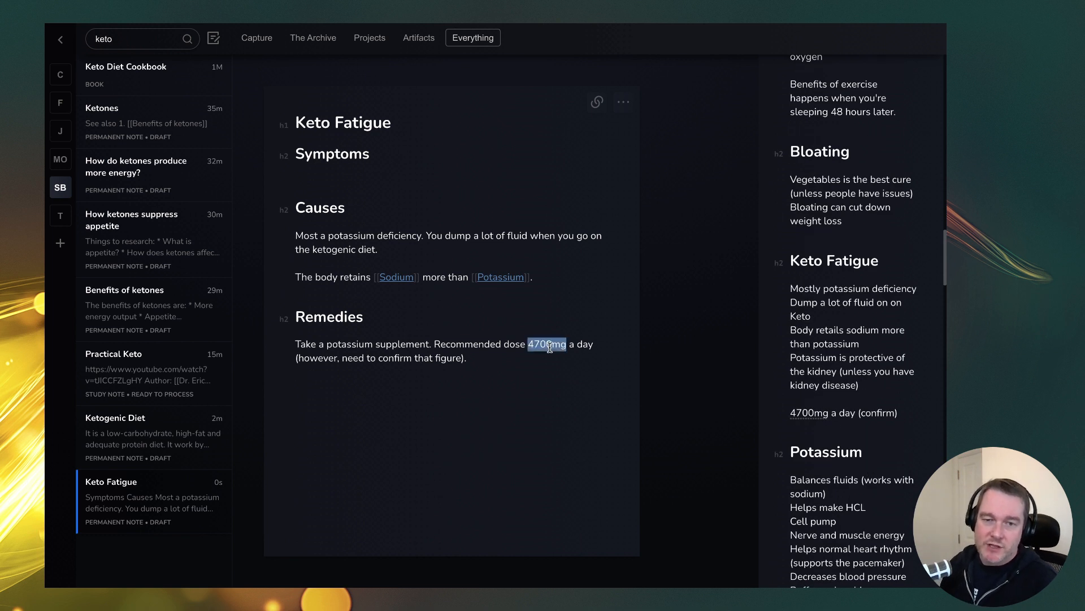
{"action": "left_click", "coordinate": [488, 361]}
{"action": "scroll", "coordinate": [803, 460], "scroll_direction": "down", "scroll_amount": 5}
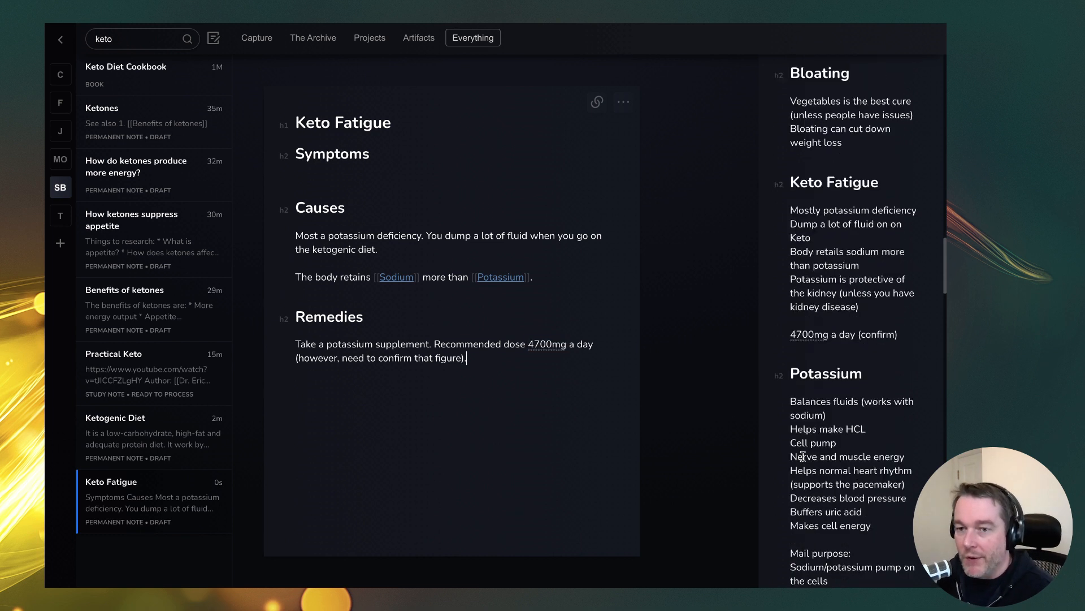
{"action": "left_click", "coordinate": [841, 209]}
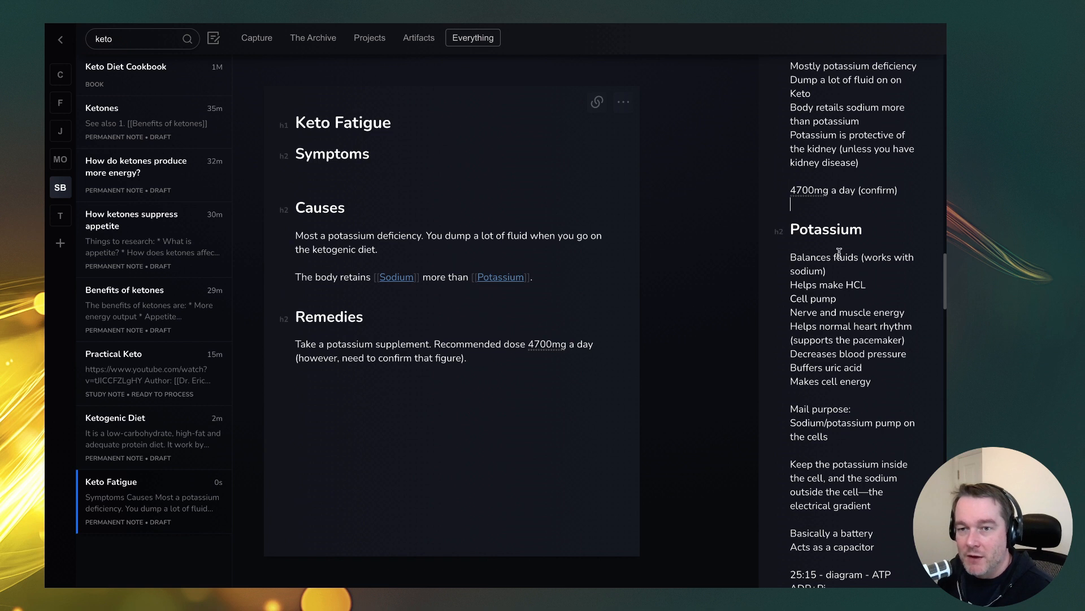
{"action": "left_click", "coordinate": [500, 277]}
{"action": "left_click", "coordinate": [424, 123]}
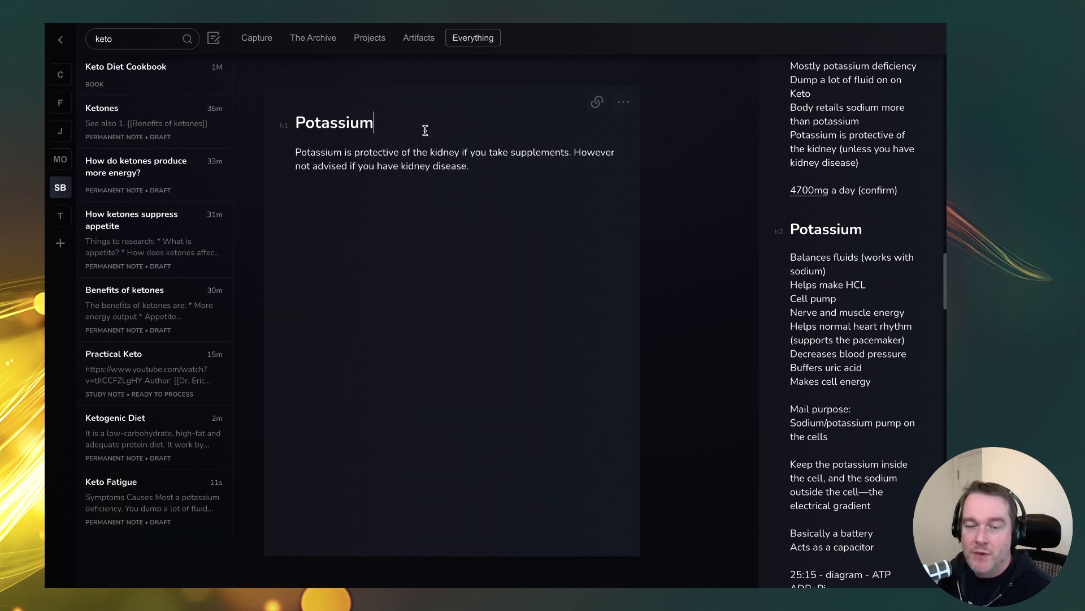
Step: Add a second-level heading "What it does" directly below the Potassium title
{"action": "key", "text": "Return"}
{"action": "type", "text": "Balan"}
{"action": "key", "text": "BackSpace"}
{"action": "key", "text": "BackSpace"}
{"action": "key", "text": "BackSpace"}
{"action": "key", "text": "BackSpace"}
{"action": "key", "text": "BackSpace"}
{"action": "type", "text": "## What is do"}
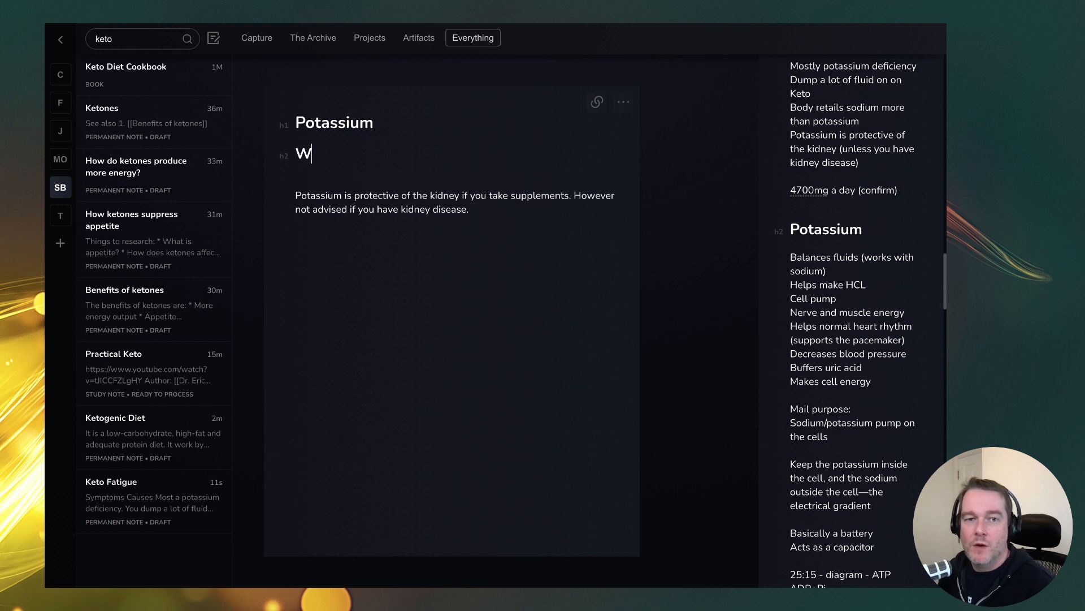
{"action": "key", "text": "BackSpace"}
{"action": "key", "text": "BackSpace"}
{"action": "key", "text": "BackSpace"}
{"action": "key", "text": "BackSpace"}
{"action": "type", "text": "t does"}
{"action": "key", "text": "Return"}
Step: Under the heading, write "Balances fluids and works with" followed by a link to the Sodium note
{"action": "type", "text": "Balances fluids."}
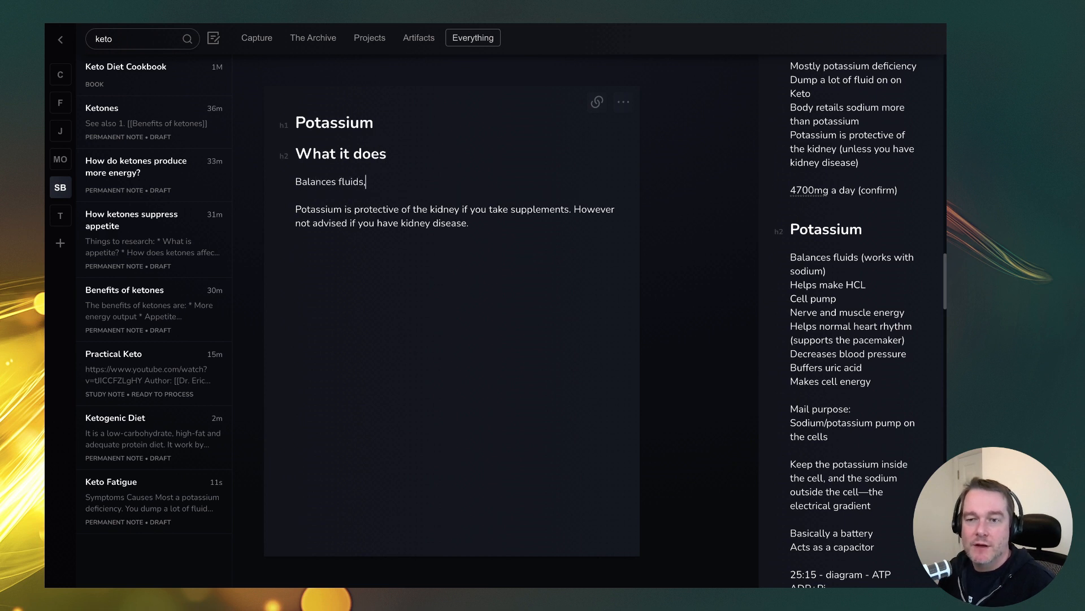
{"action": "key", "text": "BackSpace"}
{"action": "type", "text": "and works with ("}
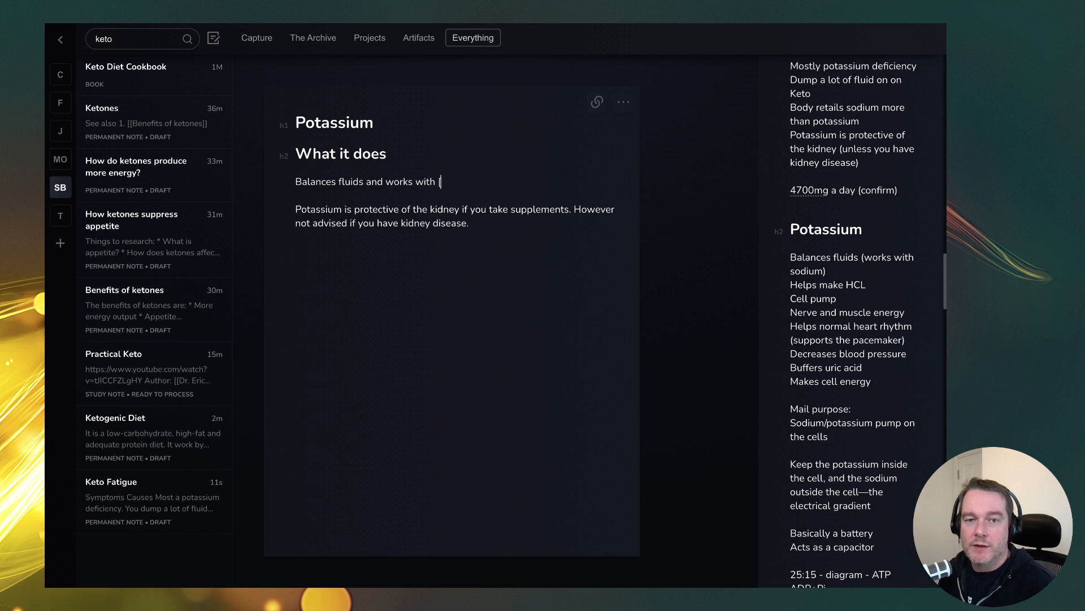
{"action": "type", "text": "[Sodi"}
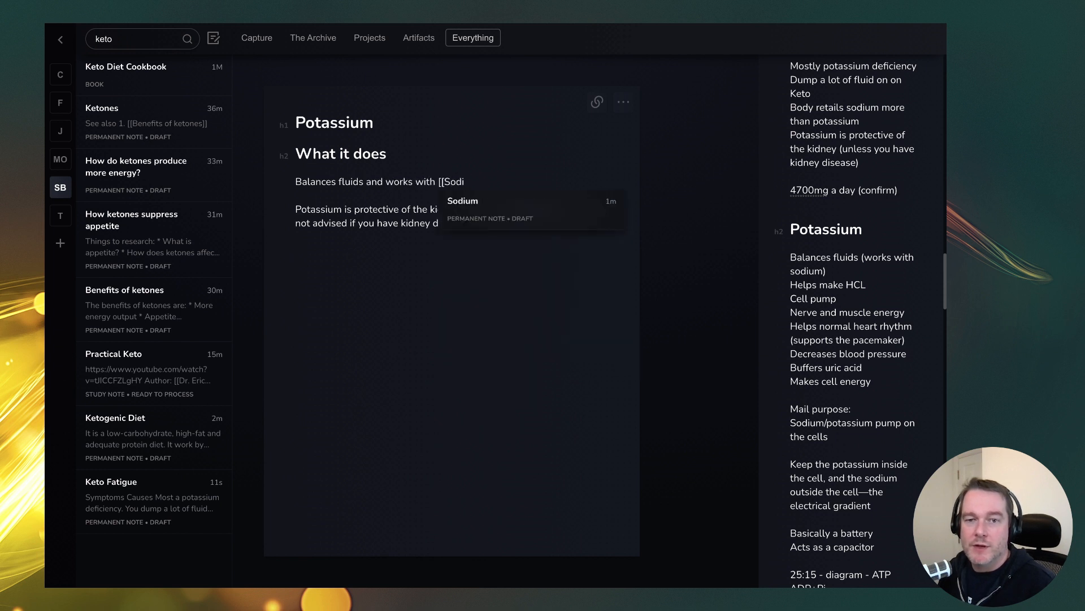
{"action": "key", "text": "Return"}
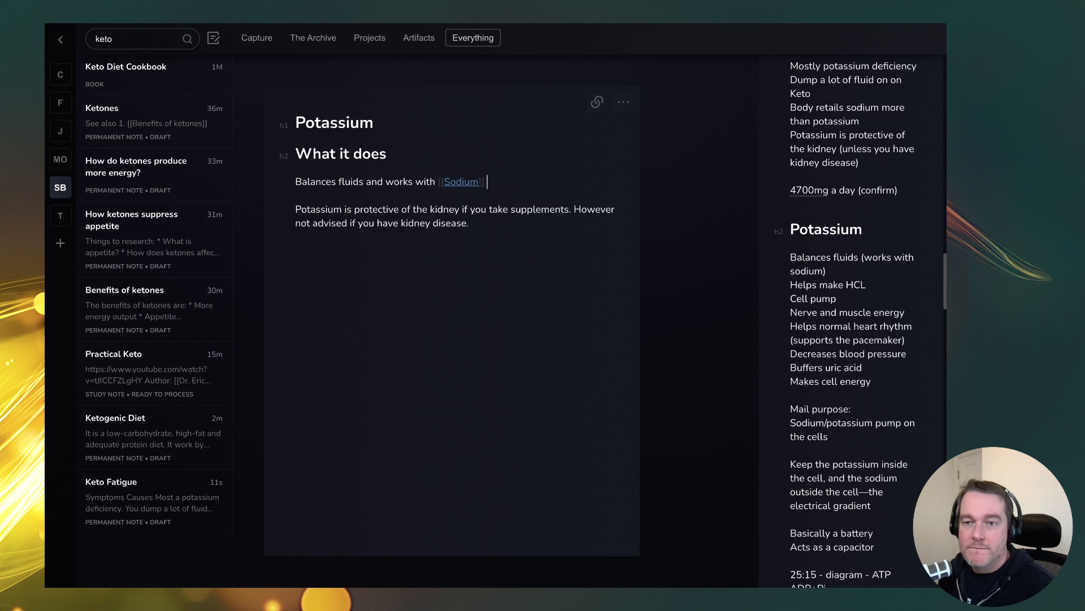
Step: Add the line "Helps make [[HCL]]", with HCL as a link to a new note
{"action": "key", "text": "Return"}
{"action": "type", "text": "Helps make HCL"}
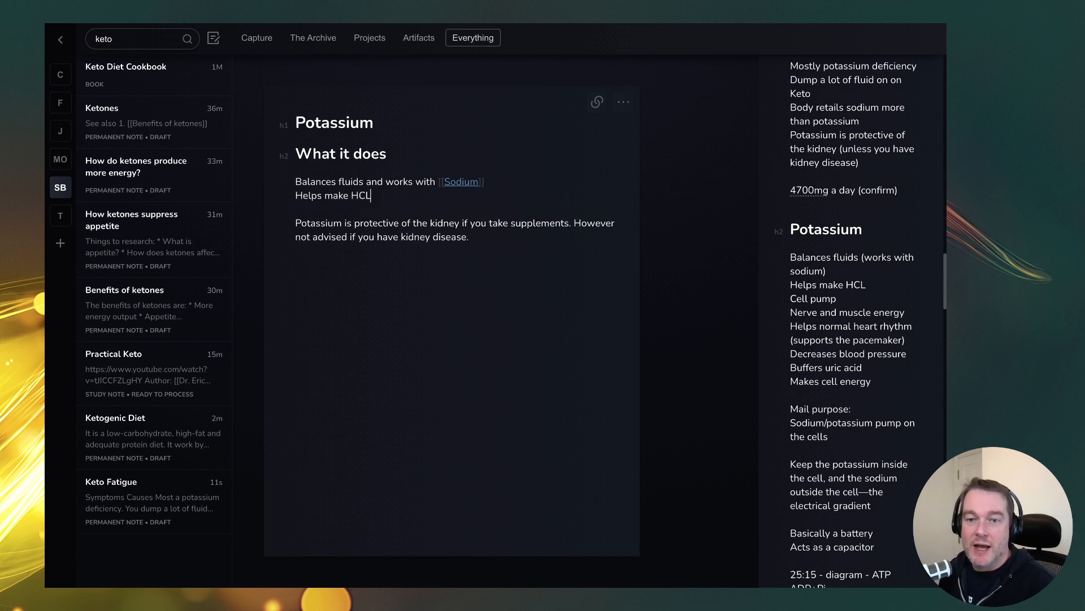
{"action": "key", "text": "BackSpace"}
{"action": "key", "text": "BackSpace"}
{"action": "key", "text": "BackSpace"}
{"action": "type", "text": "[[H"}
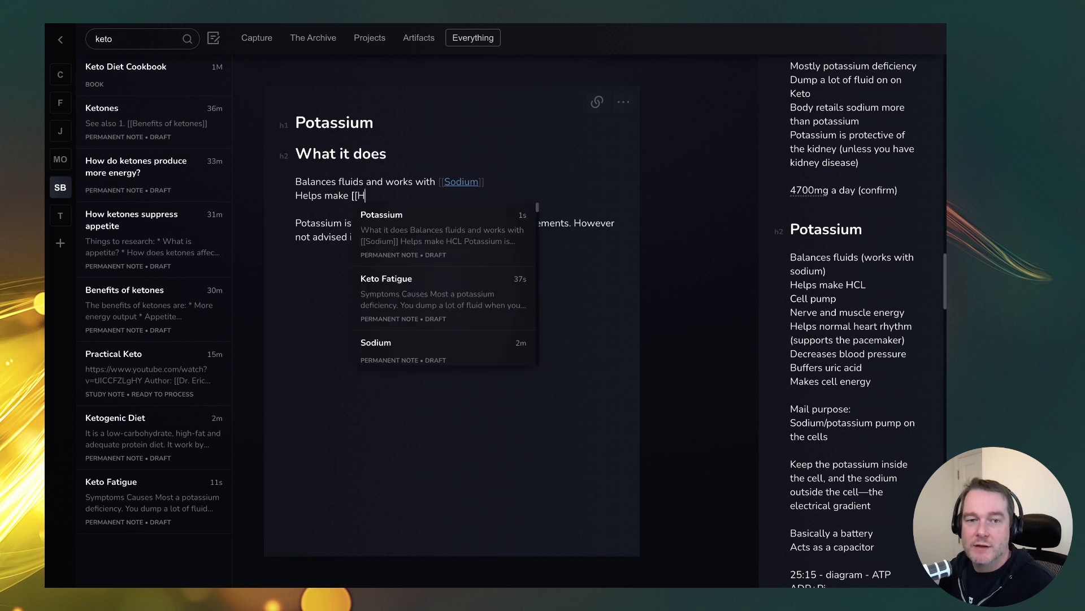
{"action": "type", "text": "CL]]"}
Step: Open the HCL note from its link and write "What is HCL?" in its body
{"action": "left_click", "coordinate": [367, 196]}
{"action": "type", "text": "What is HCL and"}
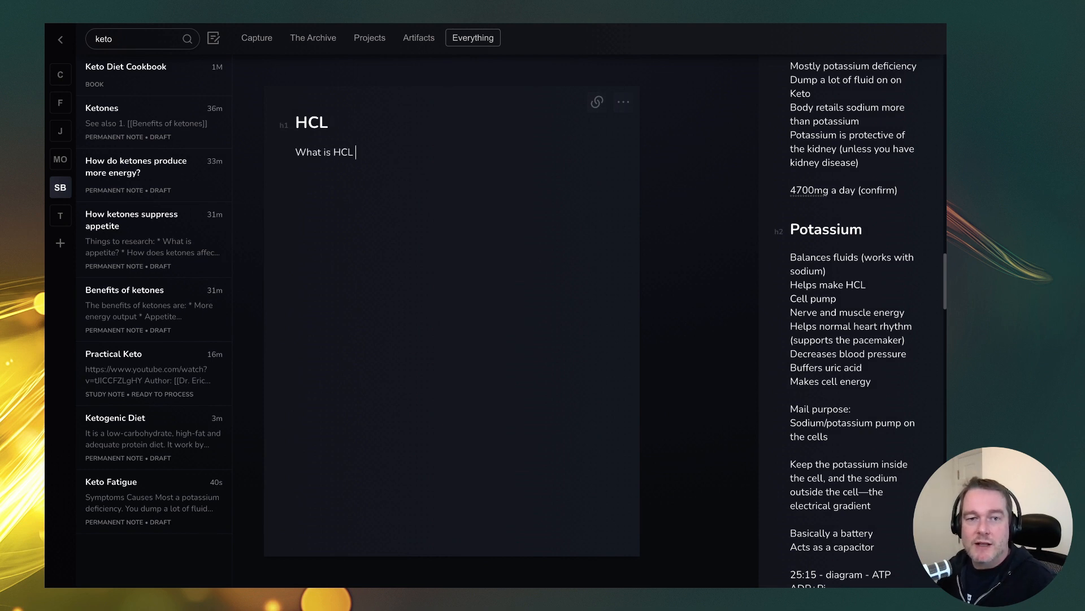
{"action": "key", "text": "BackSpace"}
{"action": "key", "text": "BackSpace"}
{"action": "key", "text": "BackSpace"}
{"action": "key", "text": "BackSpace"}
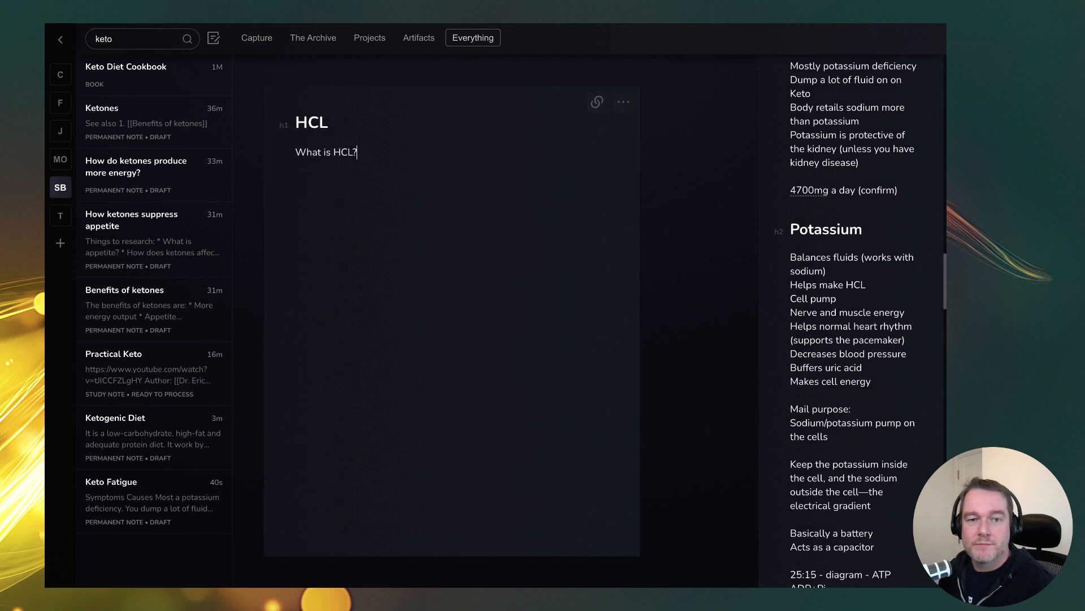
Step: Return to the Potassium note through the backlink and add the lines "Helps the cell pump work to produce energy" and "Neve and muscle energy"
{"action": "left_click", "coordinate": [597, 102]}
{"action": "left_click", "coordinate": [435, 194]}
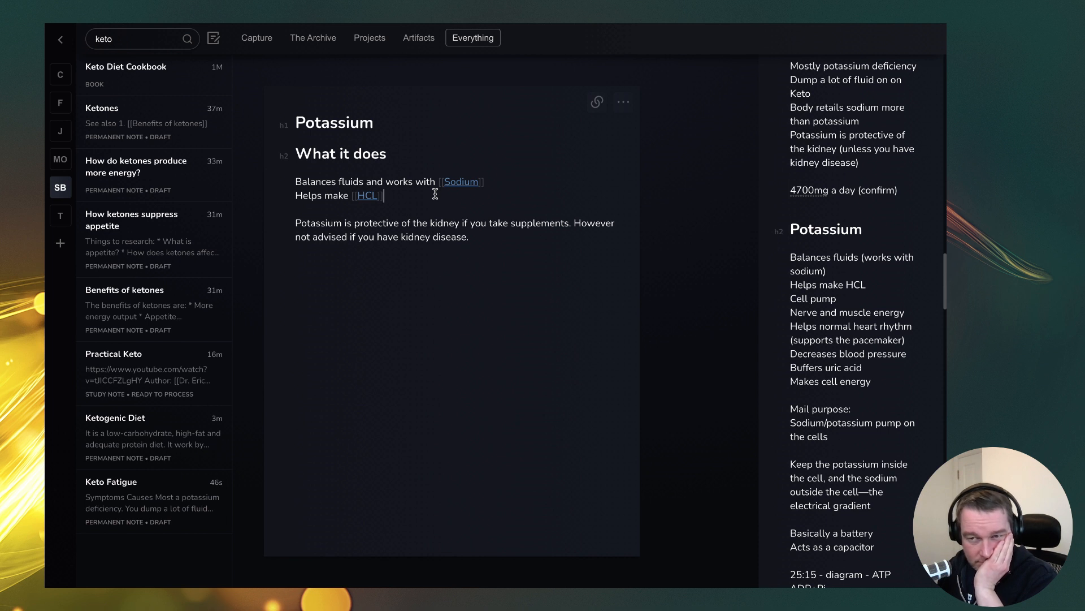
{"action": "key", "text": "Return"}
{"action": "type", "text": "Helps the cell pump work to produce energy"}
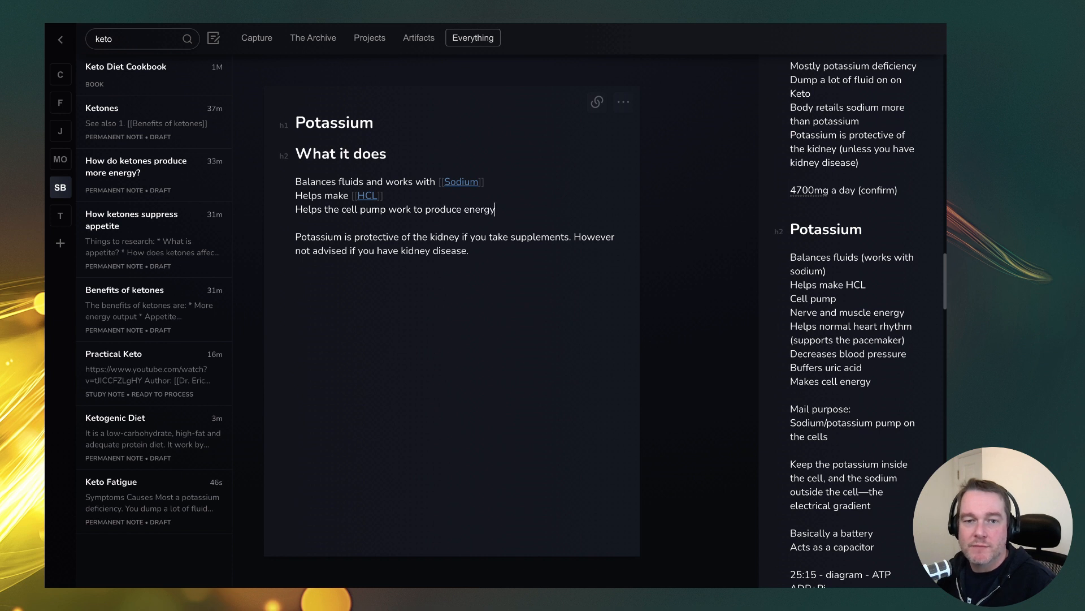
{"action": "key", "text": "Return"}
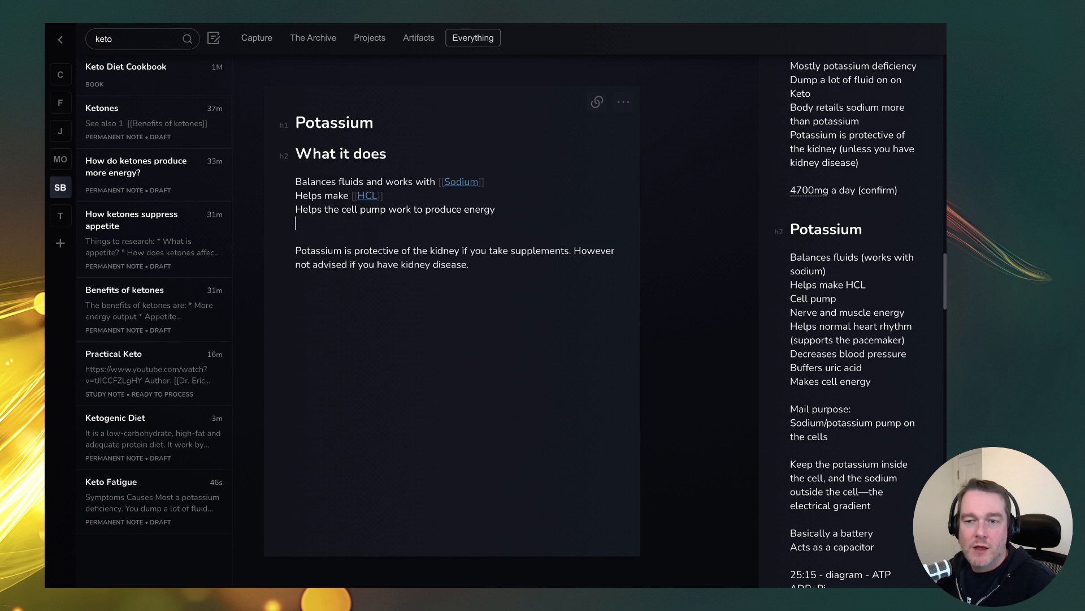
{"action": "type", "text": "Neve and m"}
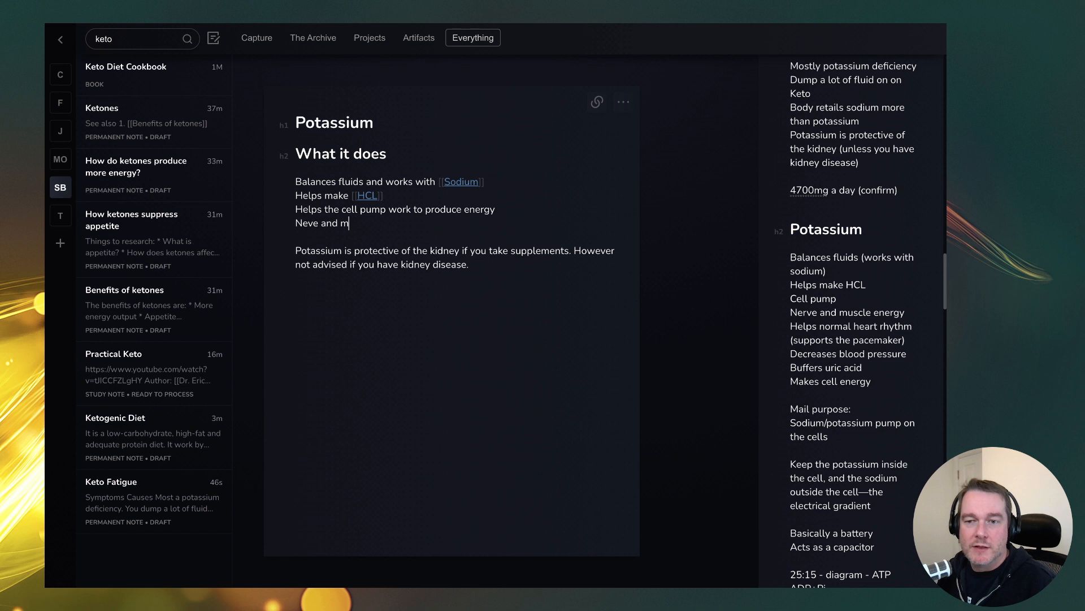
{"action": "type", "text": "uscle energy"}
Step: Add the line "Helps the normal heart rhythm" to the Potassium list
{"action": "key", "text": "Return"}
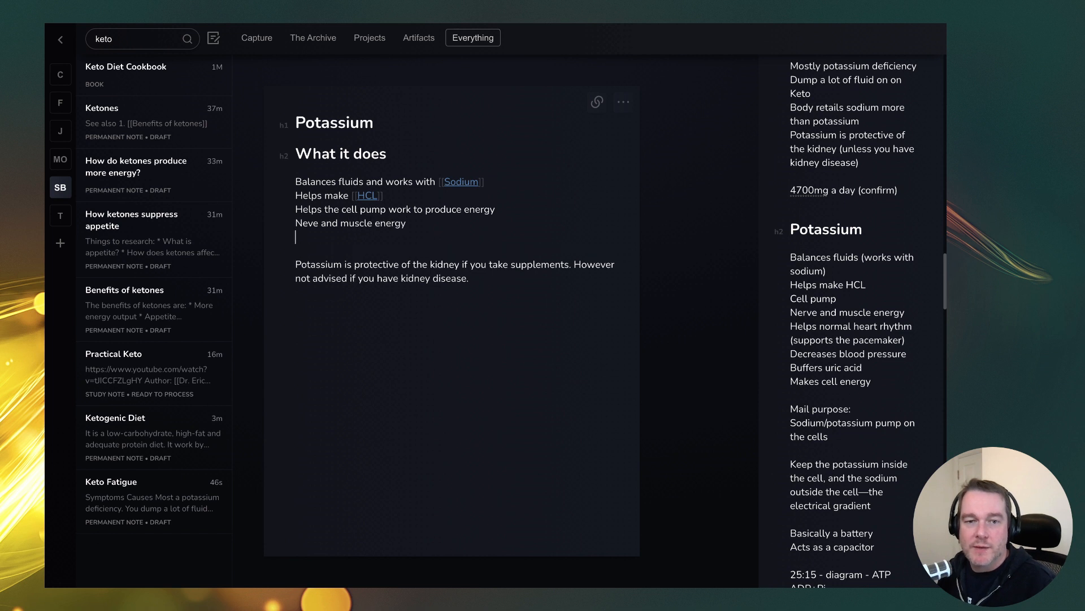
{"action": "type", "text": "Hel"}
{"action": "key", "text": "BackSpace"}
{"action": "key", "text": "BackSpace"}
{"action": "key", "text": "BackSpace"}
{"action": "type", "text": "Help t"}
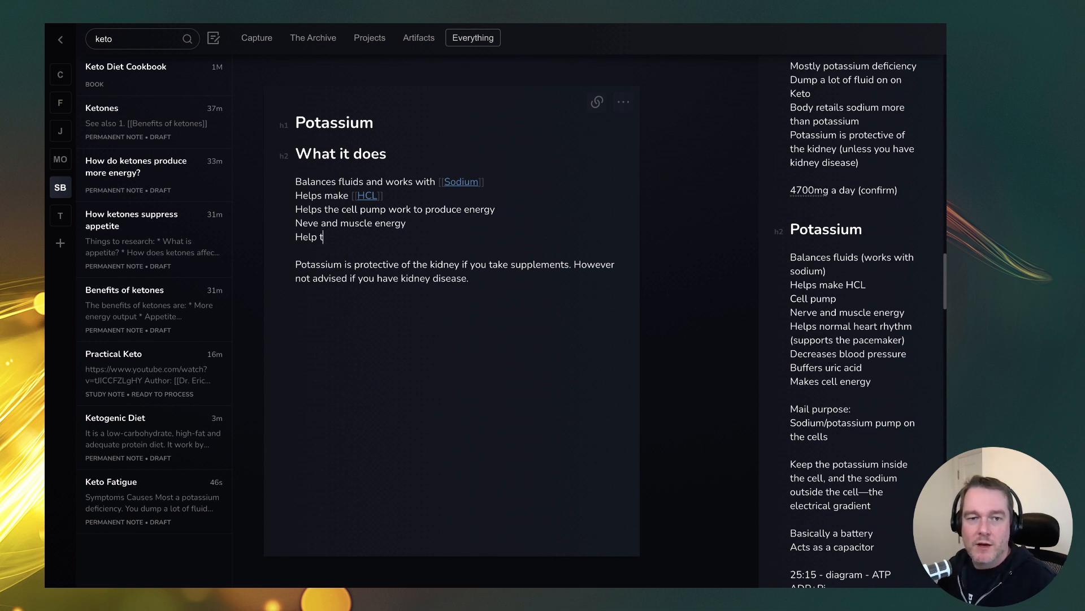
{"action": "key", "text": "BackSpace"}
{"action": "key", "text": "BackSpace"}
{"action": "type", "text": "s the normal ha"}
{"action": "key", "text": "BackSpace"}
{"action": "type", "text": "eart rhythm"}
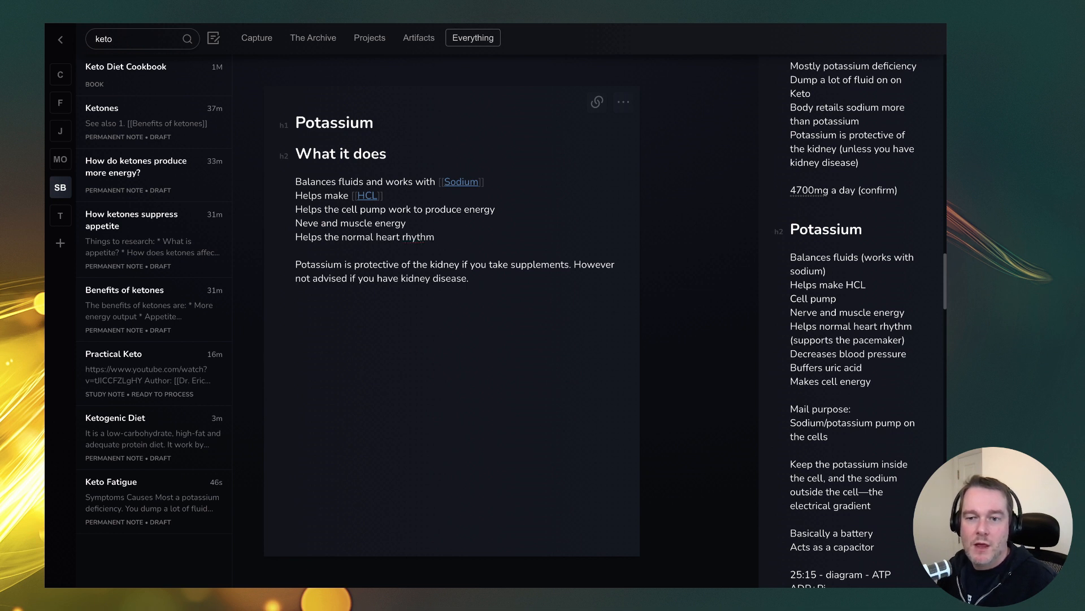
Step: Add the lines "Decreased blood pressure", "Buffers uric acid" and "Makes cell energy" to the end of the Potassium list
{"action": "key", "text": "Return"}
{"action": "type", "text": "Decreased blood pressure"}
{"action": "key", "text": "Return"}
{"action": "type", "text": "Buffers uric ac"}
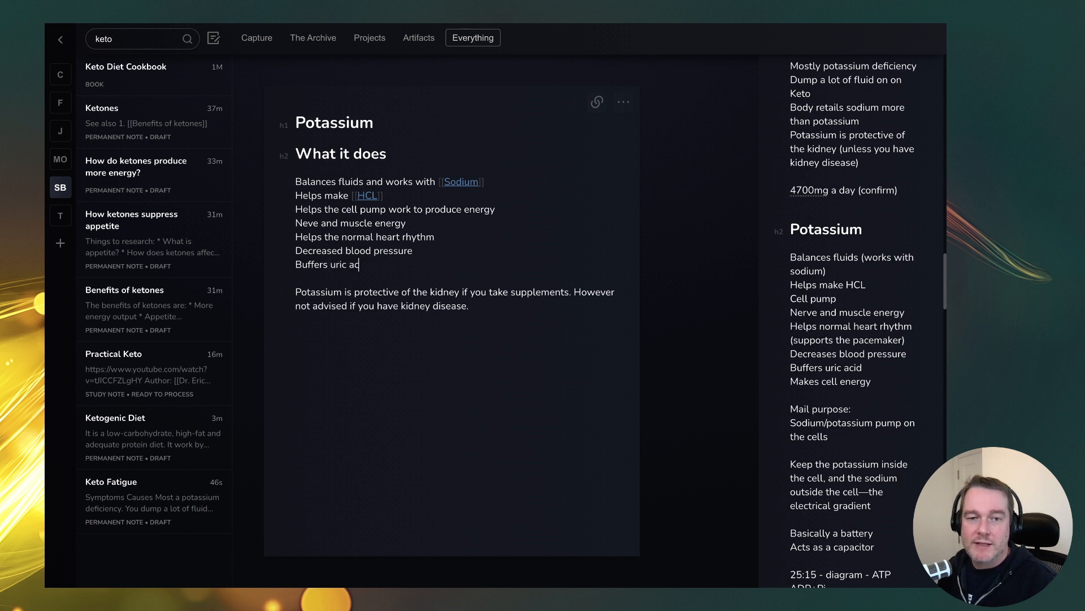
{"action": "type", "text": "id"}
{"action": "key", "text": "Return"}
{"action": "type", "text": "Makes s"}
{"action": "key", "text": "BackSpace"}
{"action": "type", "text": "cell energy"}
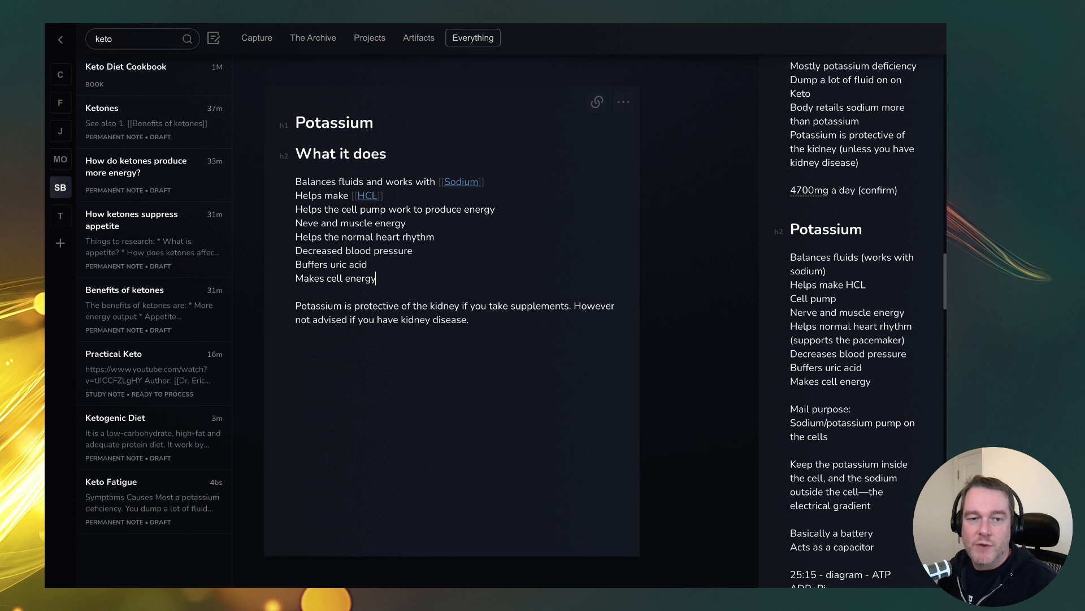
Step: Rename the "What it does" heading to "Benefits" and move the kidney protection paragraph directly below the Potassium title
{"action": "left_click_drag", "start_coordinate": [421, 153], "coordinate": [290, 154]}
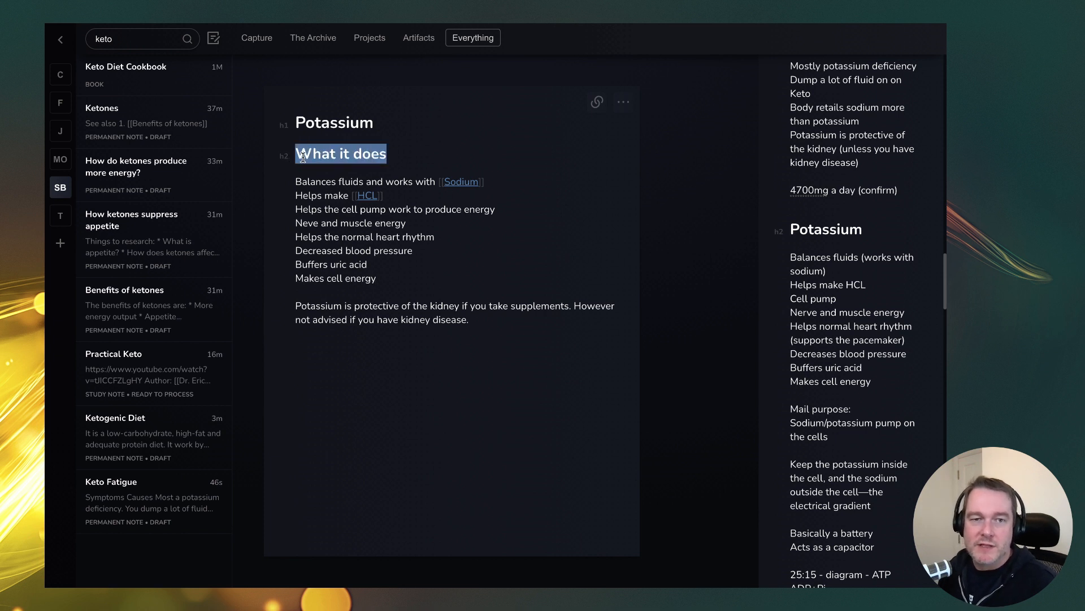
{"action": "type", "text": "Benefits"}
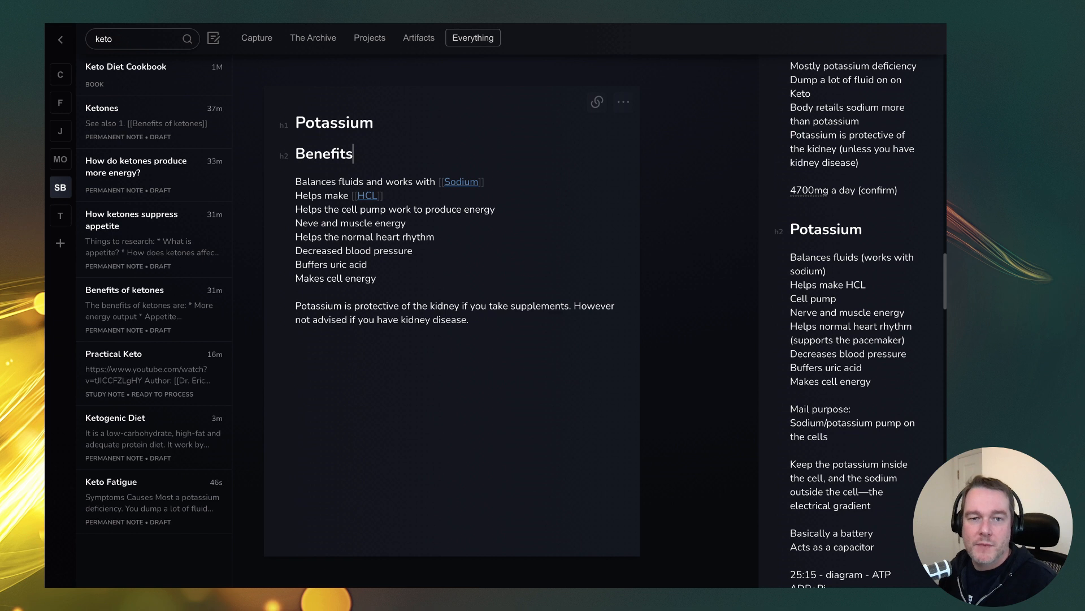
{"action": "left_click_drag", "start_coordinate": [517, 322], "coordinate": [250, 310]}
{"action": "key", "text": "ctrl+c"}
{"action": "key", "text": "BackSpace"}
{"action": "left_click", "coordinate": [402, 123]}
{"action": "key", "text": "Return"}
{"action": "key", "text": "ctrl+v"}
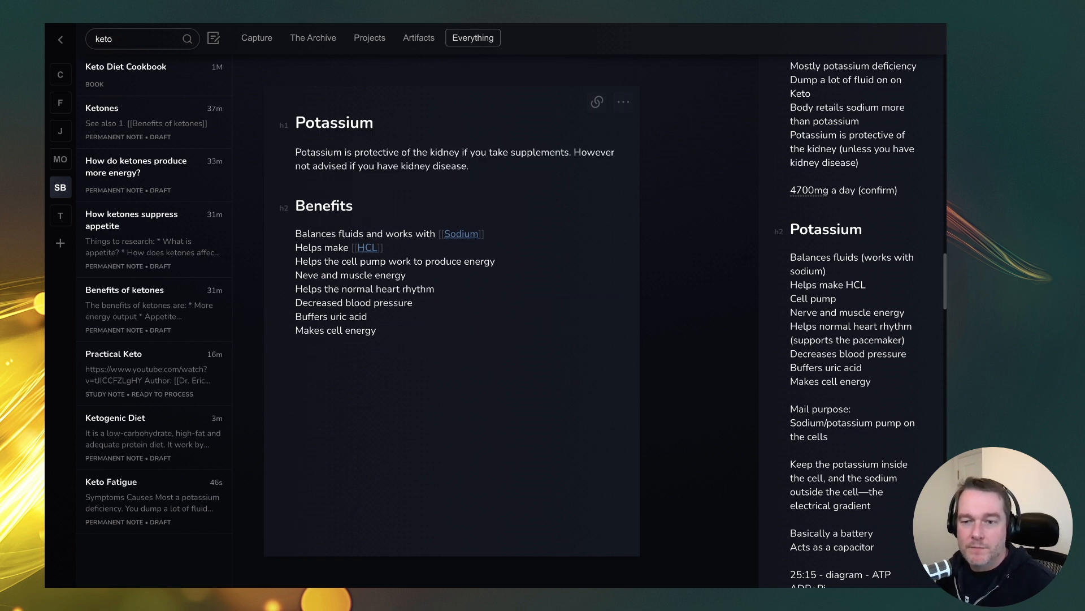
{"action": "key", "text": "Delete"}
{"action": "key", "text": "ctrl+z"}
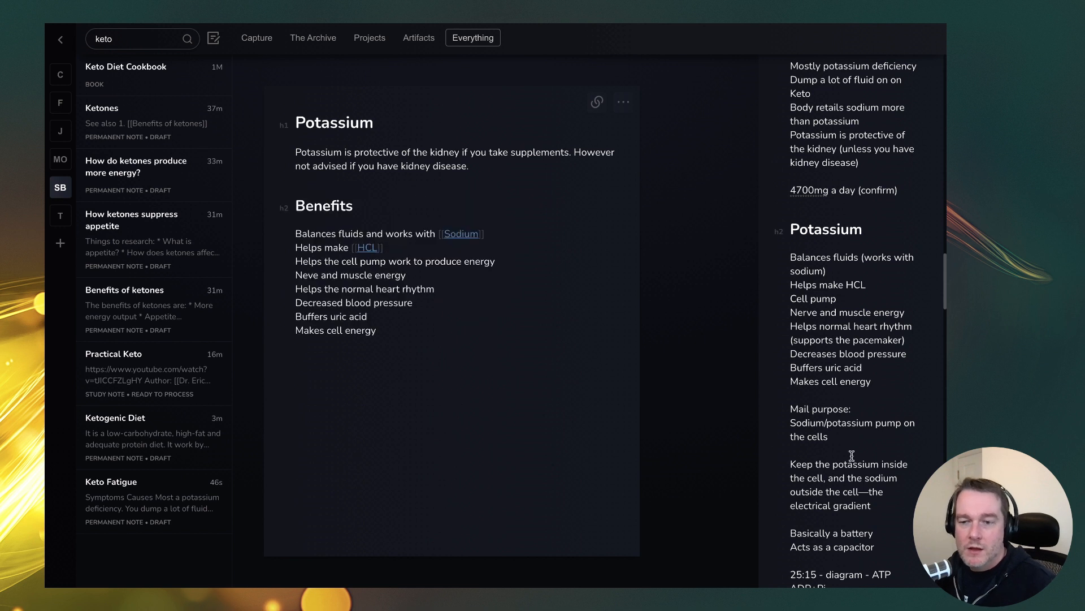
Step: Correct "Mail purpose" to "Main purpose" in the Potassium section of the pinned Practical Keto notes
{"action": "left_click_drag", "start_coordinate": [848, 408], "coordinate": [782, 408]}
{"action": "left_click", "coordinate": [810, 409]}
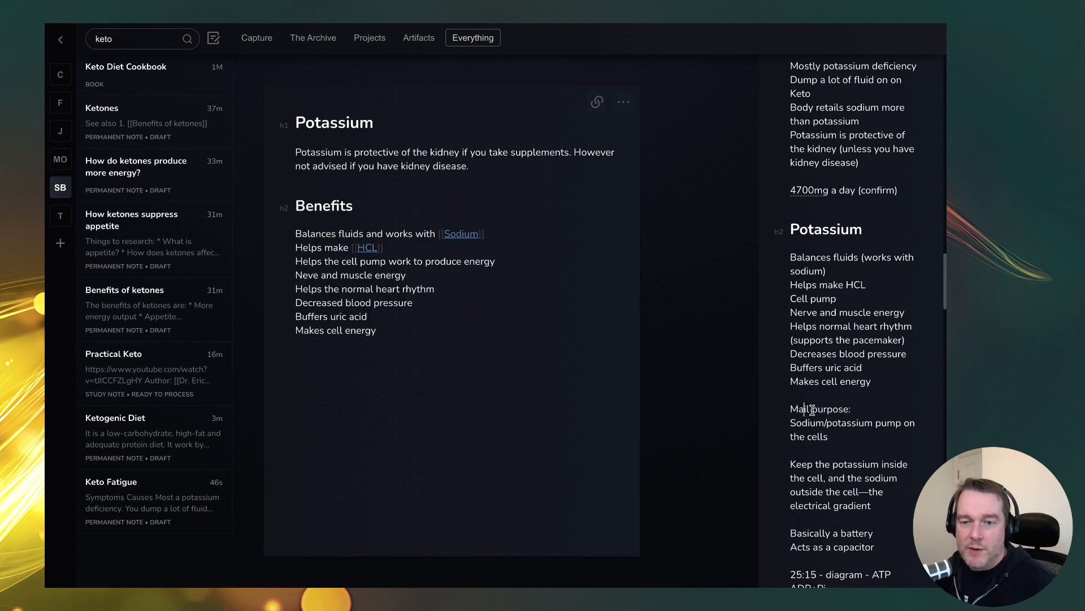
{"action": "key", "text": "Delete"}
{"action": "type", "text": "n"}
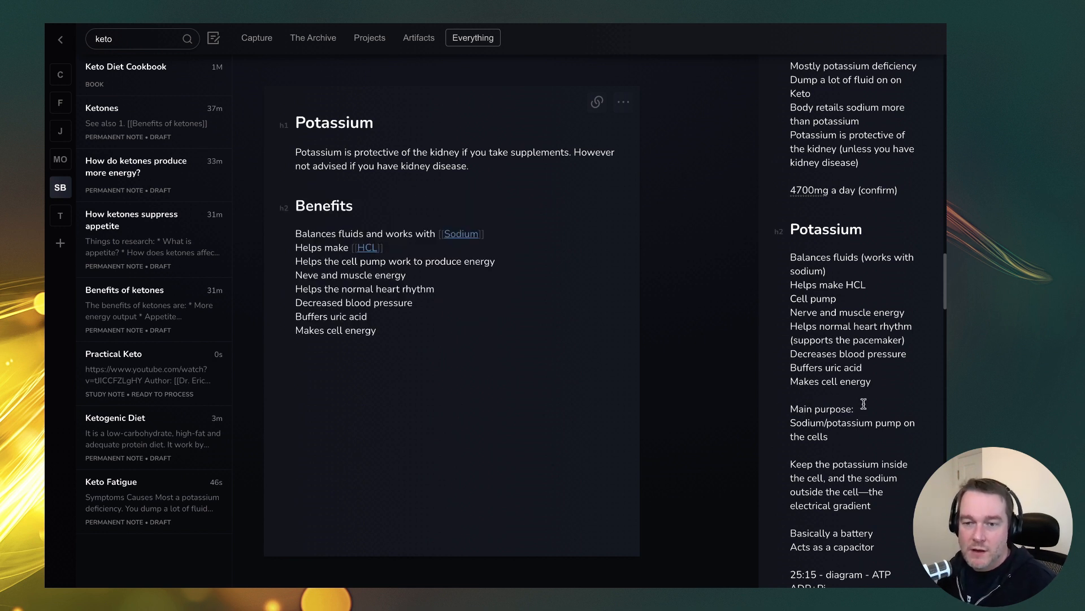
Step: Add a second-level heading "Main purpose of potassium" below the Benefits list in the Potassium note
{"action": "left_click", "coordinate": [847, 438]}
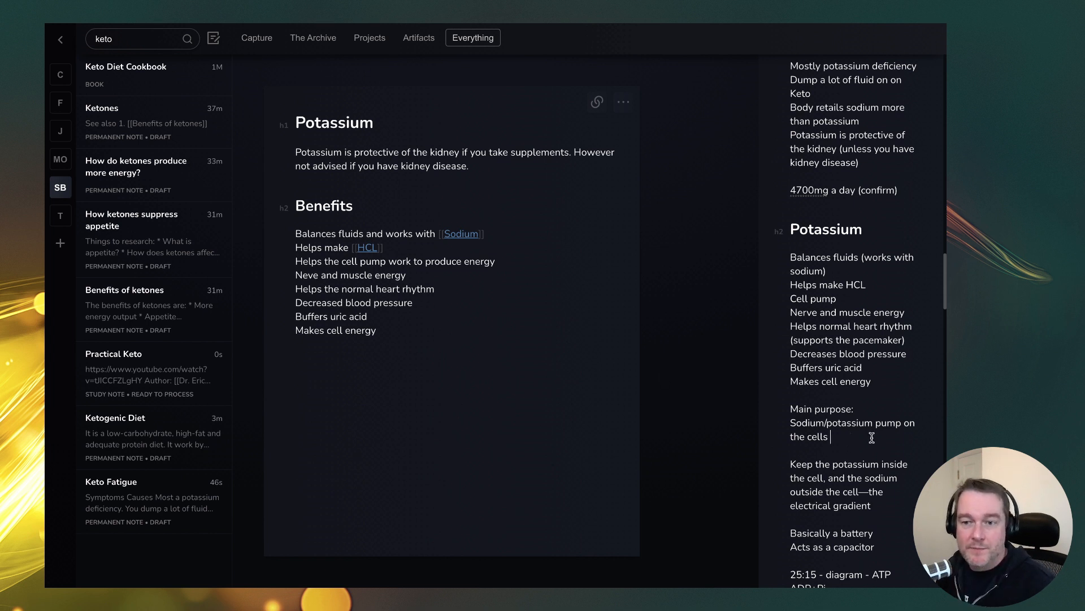
{"action": "left_click_drag", "start_coordinate": [872, 439], "coordinate": [776, 424]}
{"action": "left_click", "coordinate": [421, 339]}
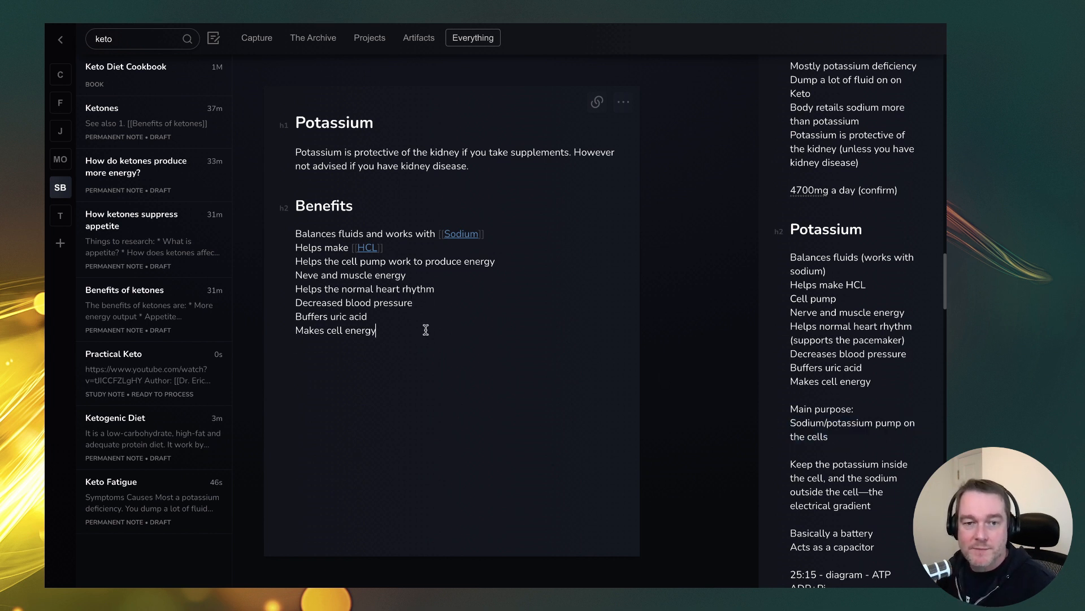
{"action": "type", "text": "## Main purpo"}
{"action": "type", "text": "se of potassium"}
{"action": "key", "text": "Return"}
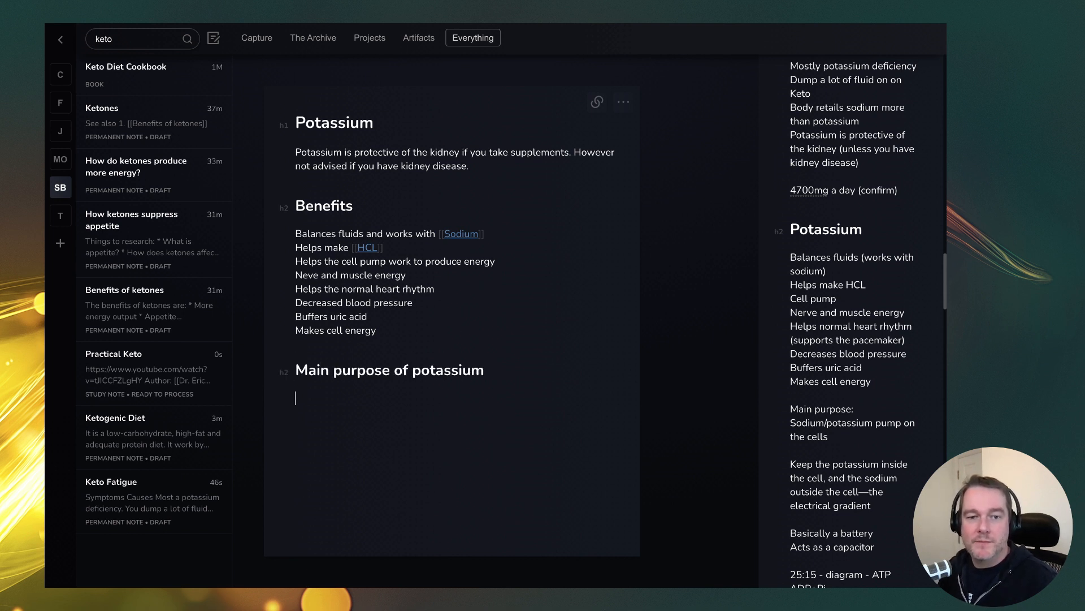
Step: Under the new heading, write "Working with sodium and potassium together"
{"action": "type", "text": "Pot"}
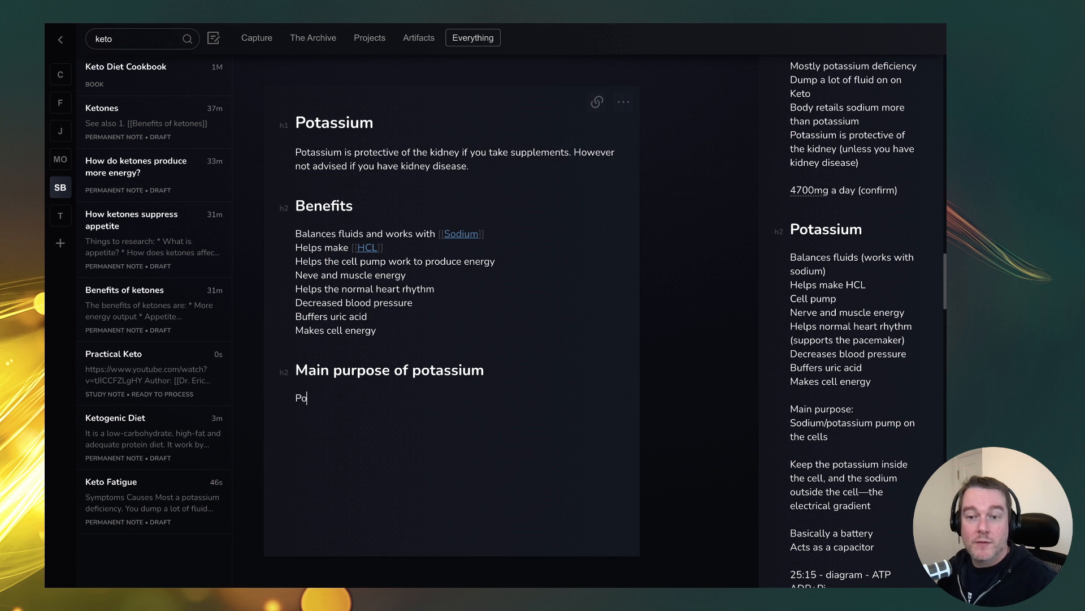
{"action": "key", "text": "BackSpace"}
{"action": "key", "text": "BackSpace"}
{"action": "key", "text": "BackSpace"}
{"action": "type", "text": "Working with soci"}
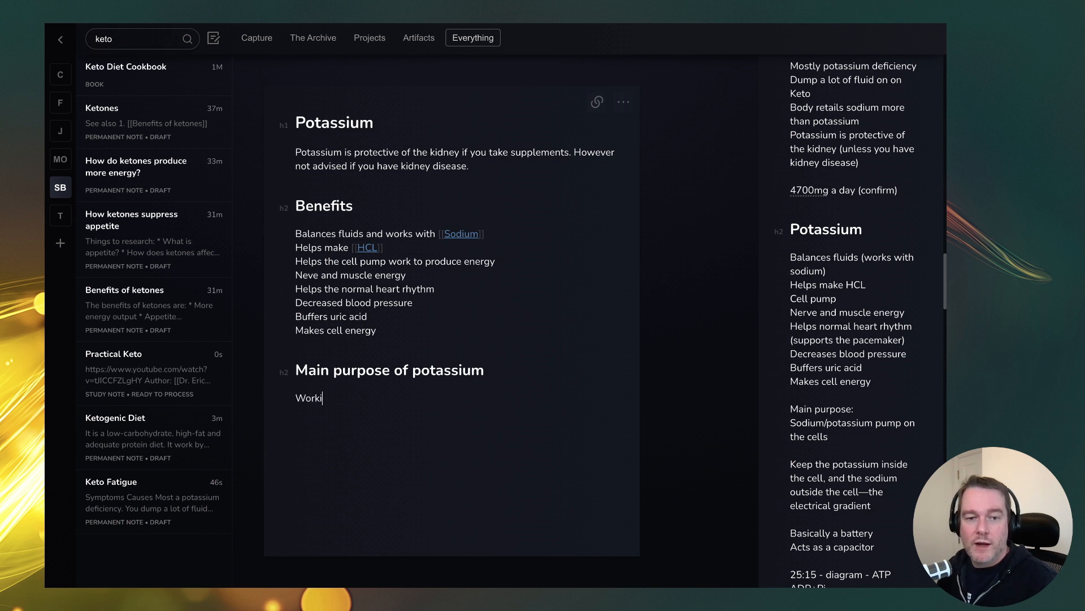
{"action": "key", "text": "BackSpace"}
{"action": "type", "text": "dium and potassium together"}
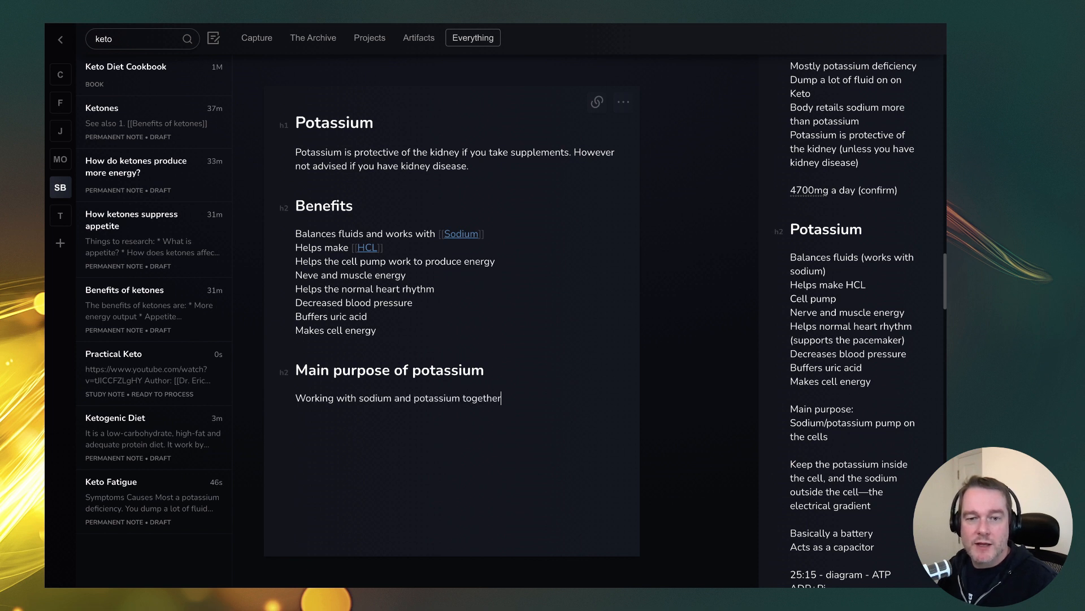
Step: Complete the sentence under "Main purpose of potassium" with ", it acts as a pump on the cells."
{"action": "type", "text": ", it acts "}
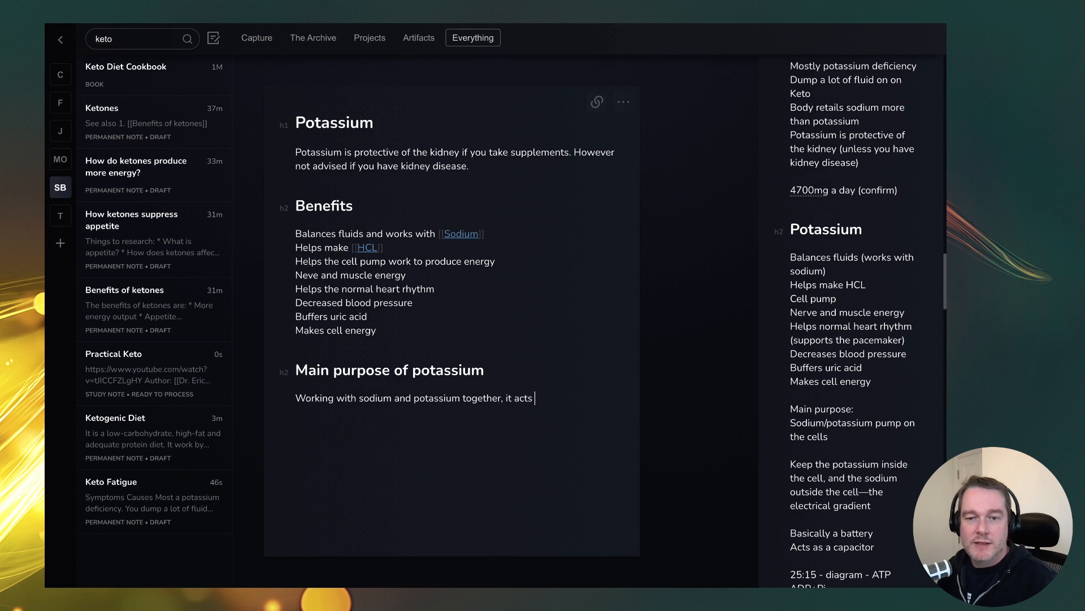
{"action": "type", "text": "as a pump on the cells."}
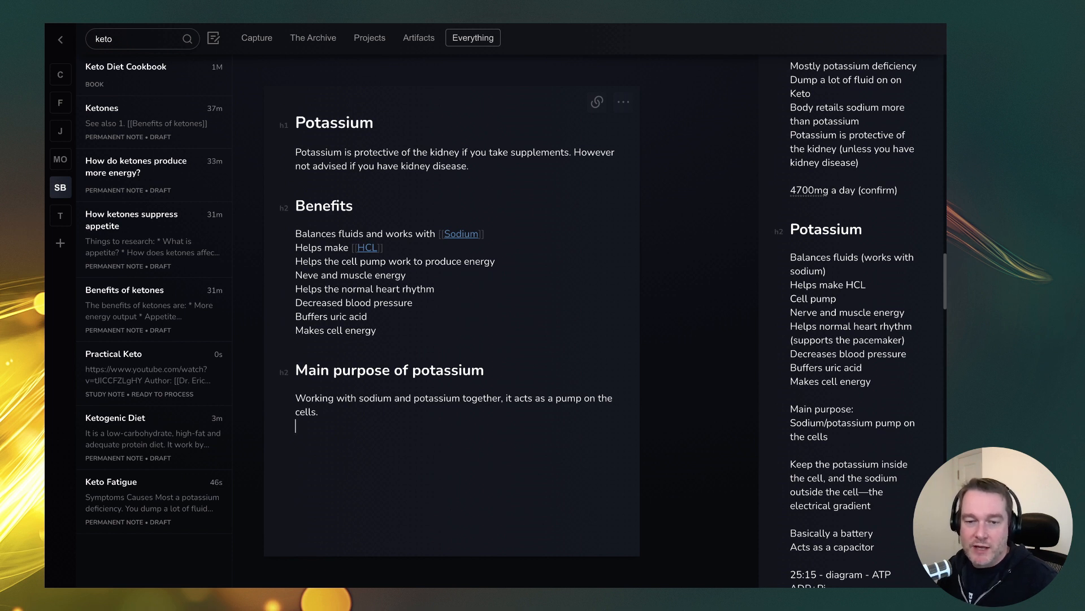
{"action": "type", "text": "The bod"}
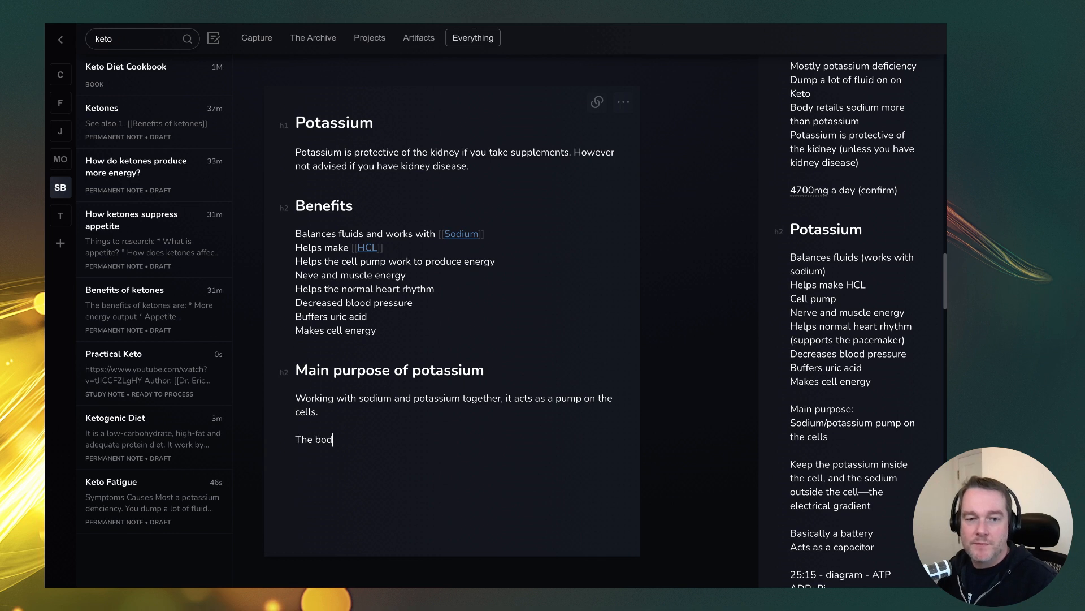
{"action": "key", "text": "shift+Home"}
{"action": "key", "text": "BackSpace"}
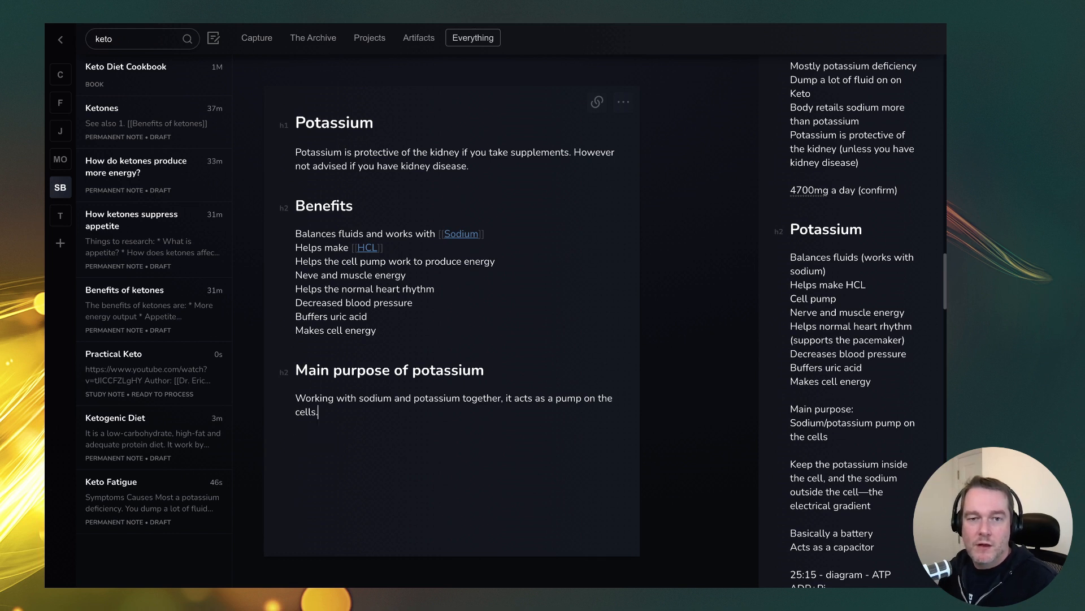
Step: Add the paragraph "The body keep potassium inside the cell, and the sodium outside the cell, creating an electrical gradient."
{"action": "type", "text": "The body "}
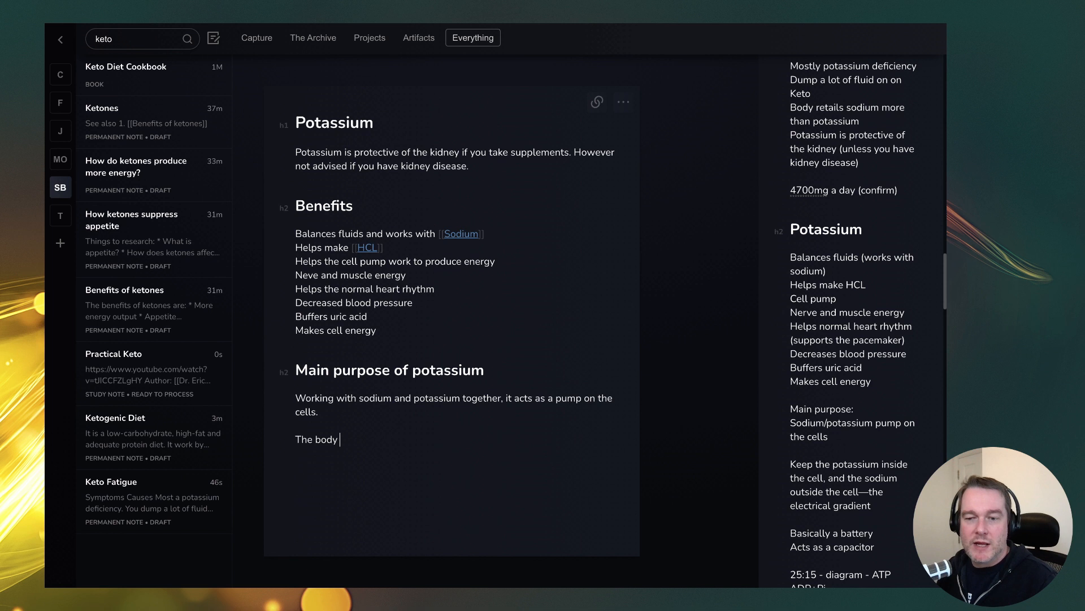
{"action": "type", "text": "keep potassi"}
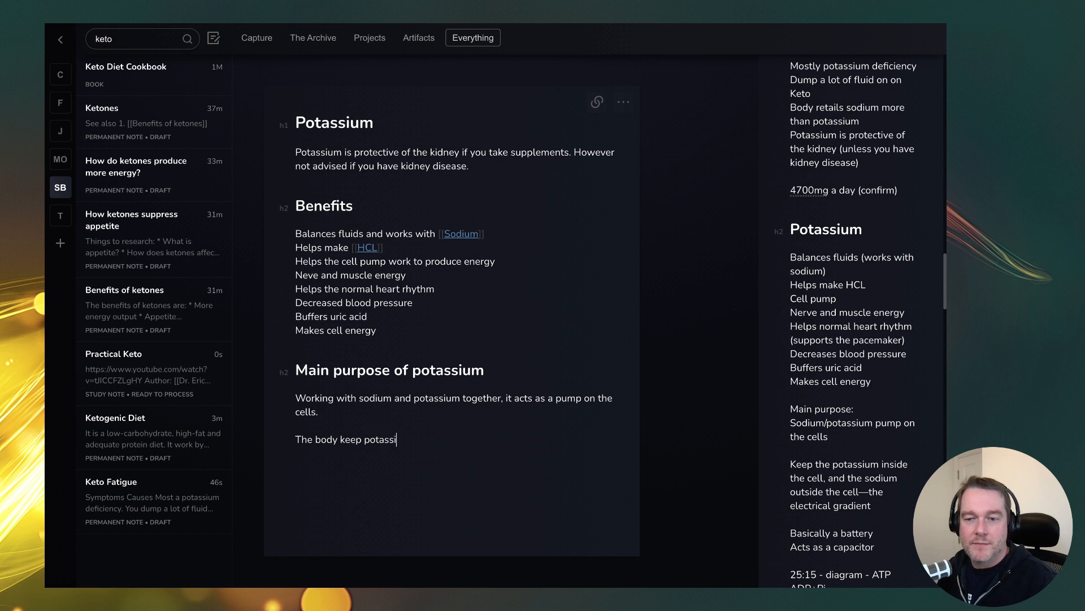
{"action": "type", "text": "um inside the cell, and the sodi"}
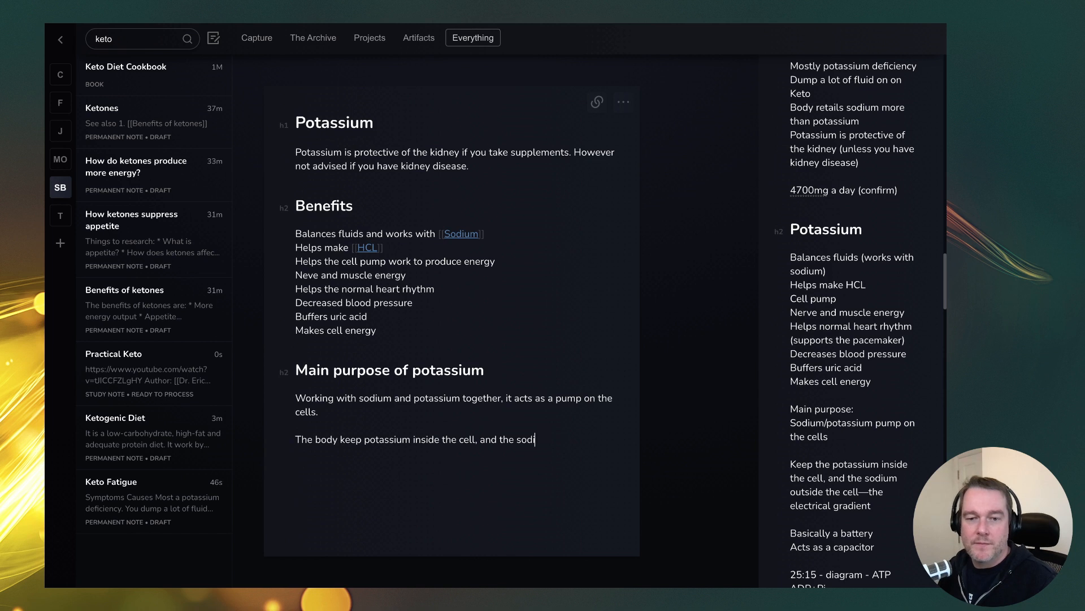
{"action": "type", "text": "am outside the cell"}
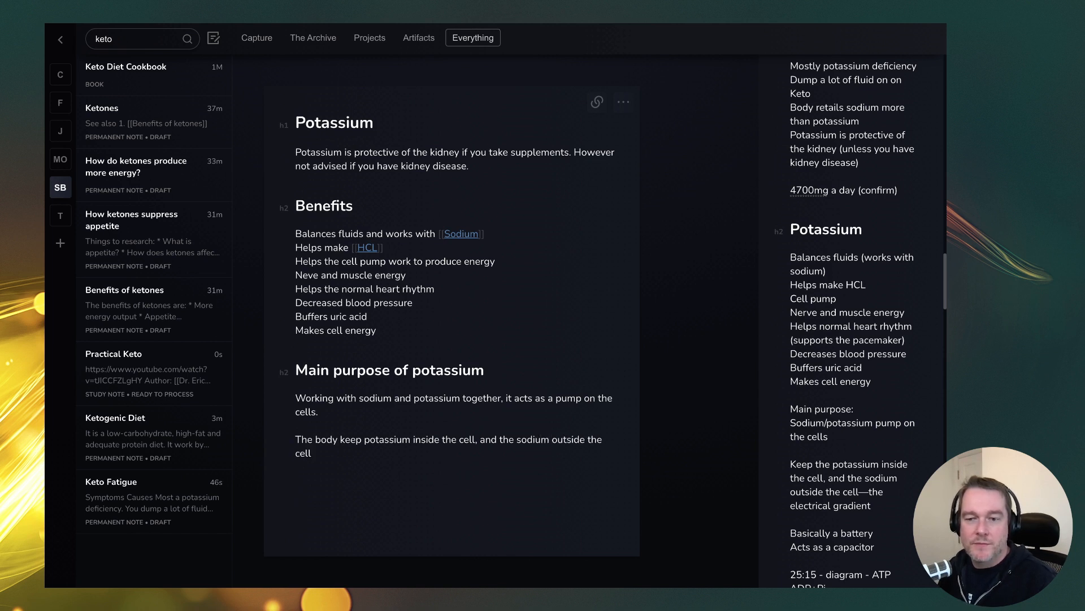
{"action": "type", "text": ", crea"}
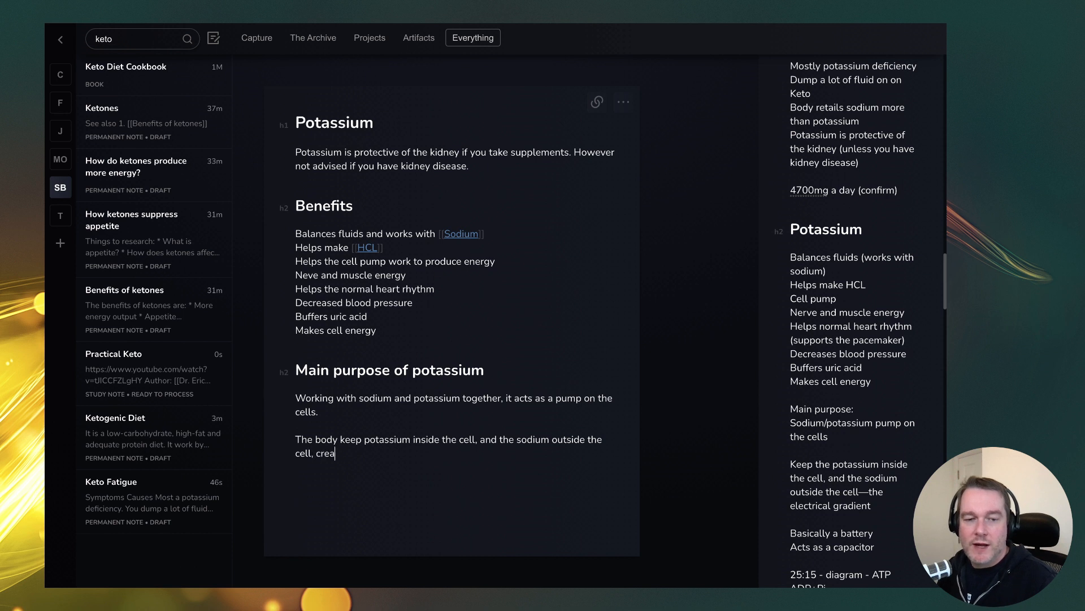
{"action": "type", "text": "ting an ele"}
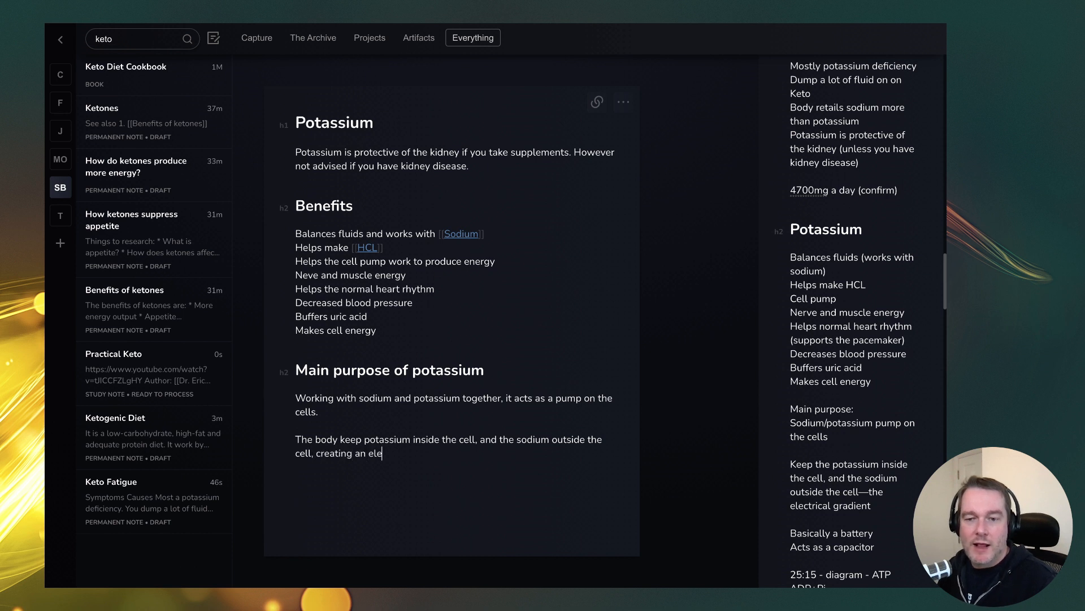
{"action": "type", "text": "ctrical "}
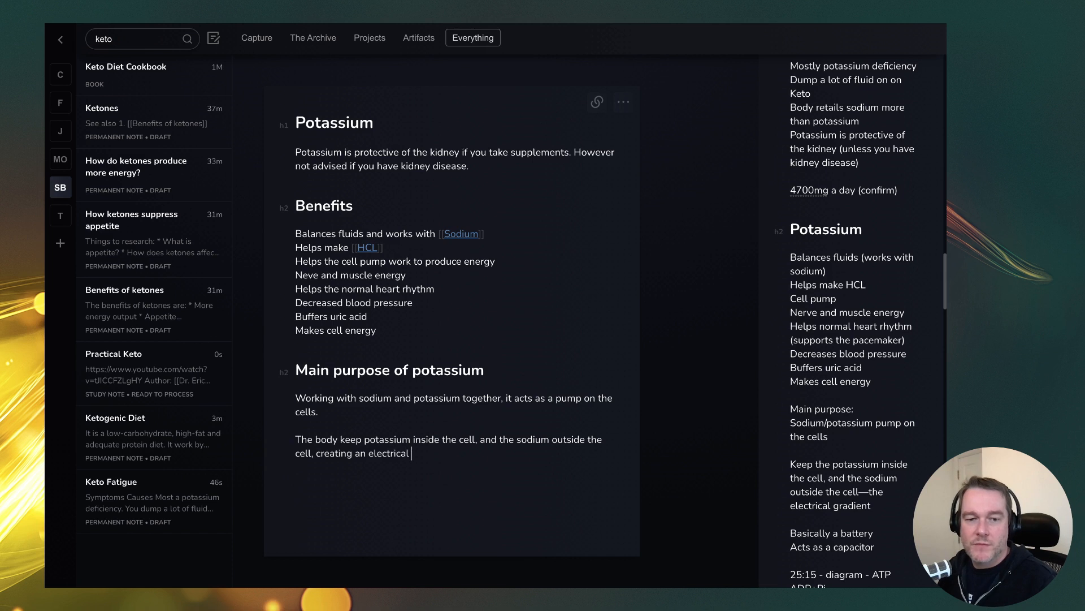
{"action": "type", "text": "graidient."}
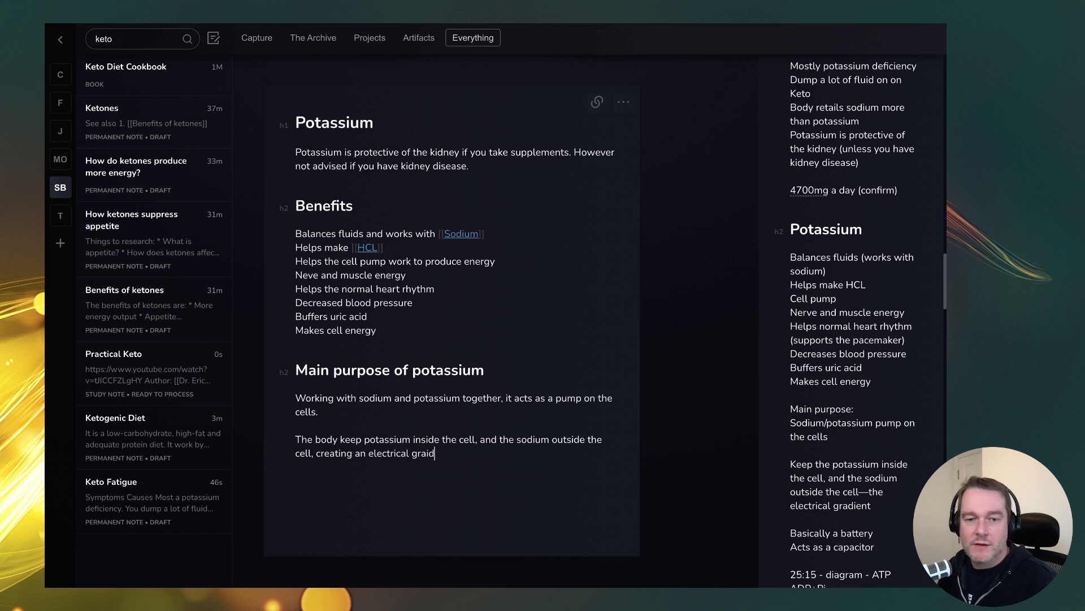
Step: Add a second-level heading "How does it work?" above the electrical gradient paragraph and correct the misspelled word to "gradient"
{"action": "key", "text": "Return"}
{"action": "key", "text": "Return"}
{"action": "type", "text": "## How does i"}
{"action": "type", "text": "t work?"}
{"action": "key", "text": "Down"}
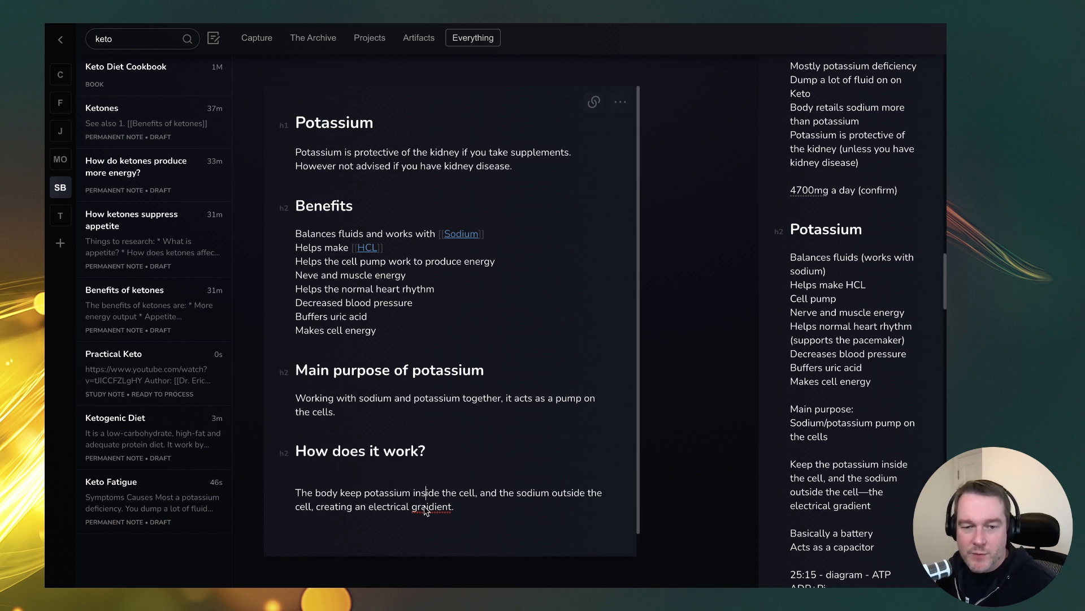
{"action": "right_click", "coordinate": [422, 506]}
{"action": "left_click", "coordinate": [485, 338]}
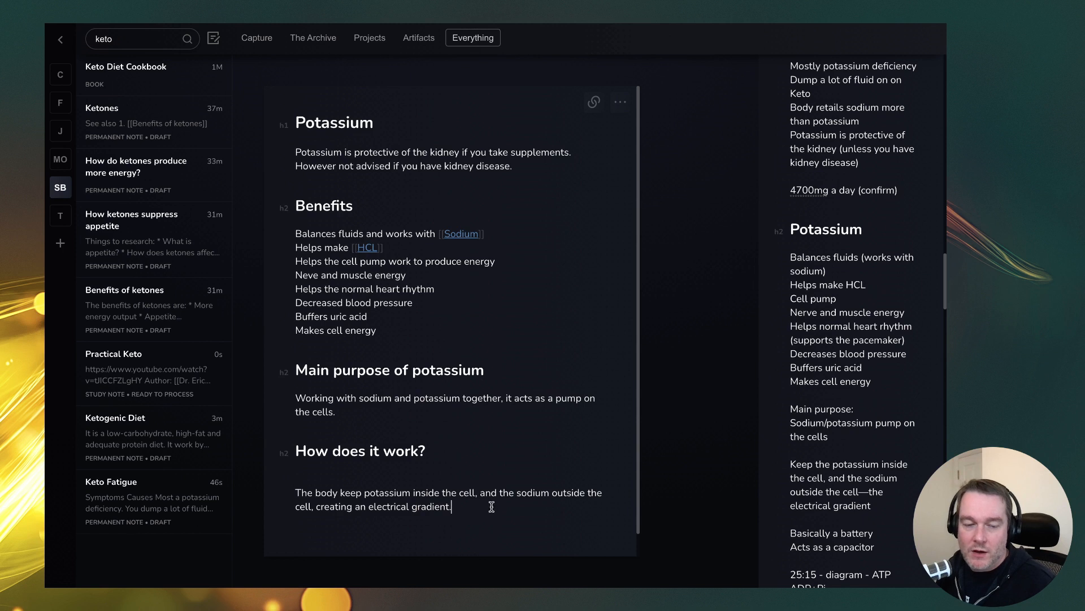
Step: Below the electrical gradient paragraph, write "This acts like a battery/capacitor to power the cell."
{"action": "scroll", "coordinate": [490, 506], "scroll_direction": "down", "scroll_amount": 1}
{"action": "key", "text": "Return"}
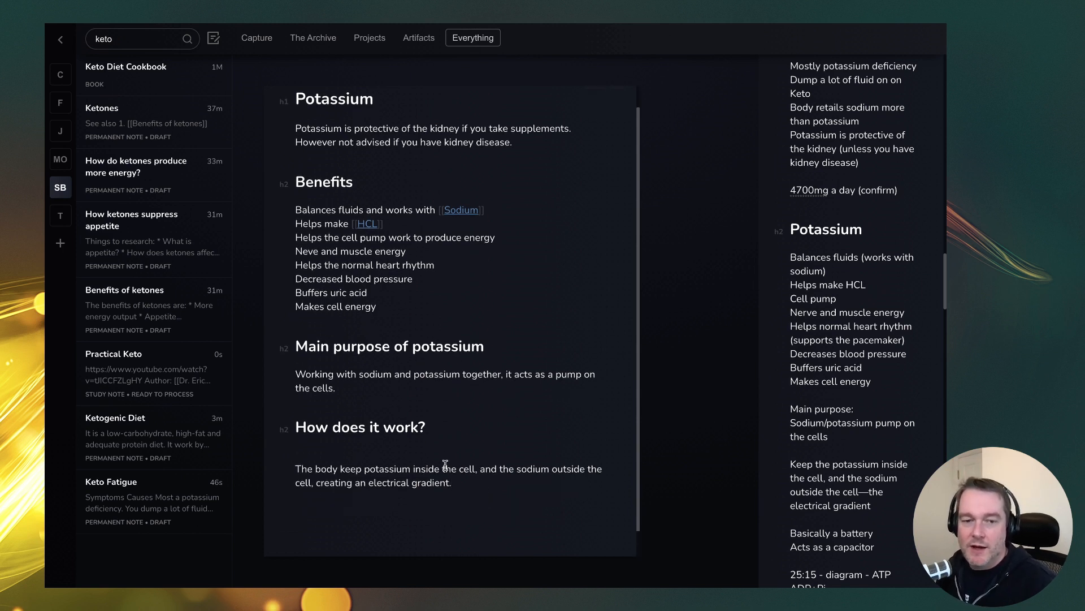
{"action": "type", "text": "This act"}
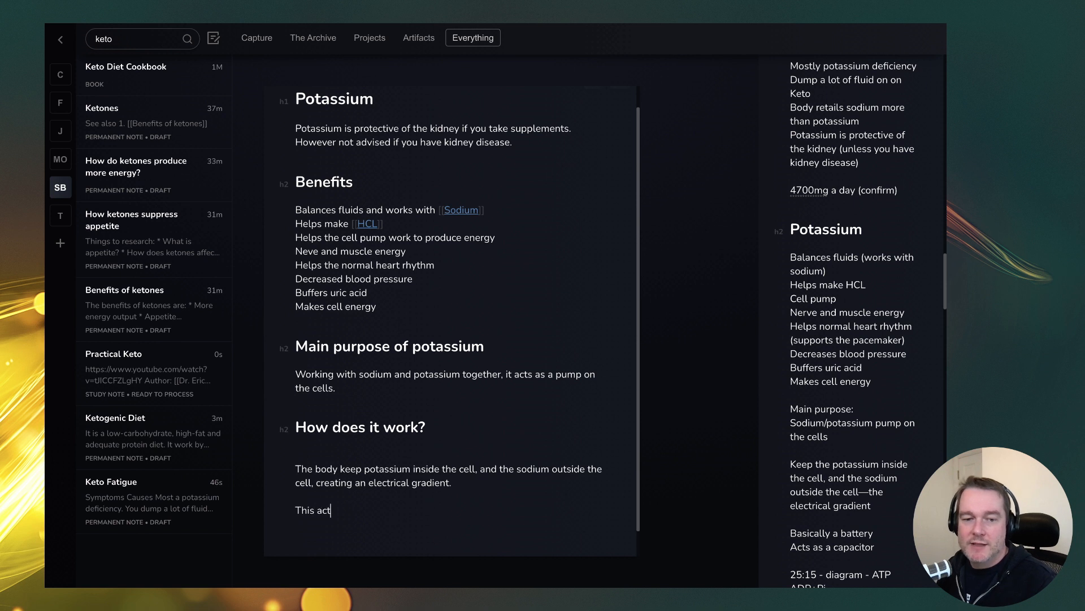
{"action": "type", "text": "s like abattery"}
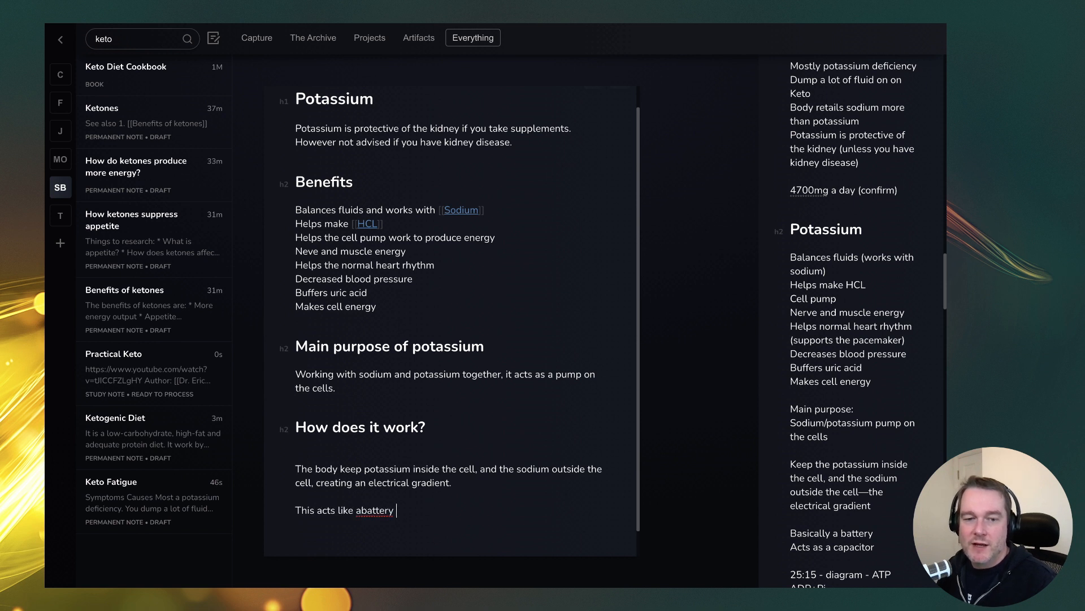
{"action": "key", "text": "BackSpace"}
{"action": "key", "text": "BackSpace"}
{"action": "key", "text": "BackSpace"}
{"action": "key", "text": "BackSpace"}
{"action": "key", "text": "BackSpace"}
{"action": "type", "text": "battery/capacitor to sto"}
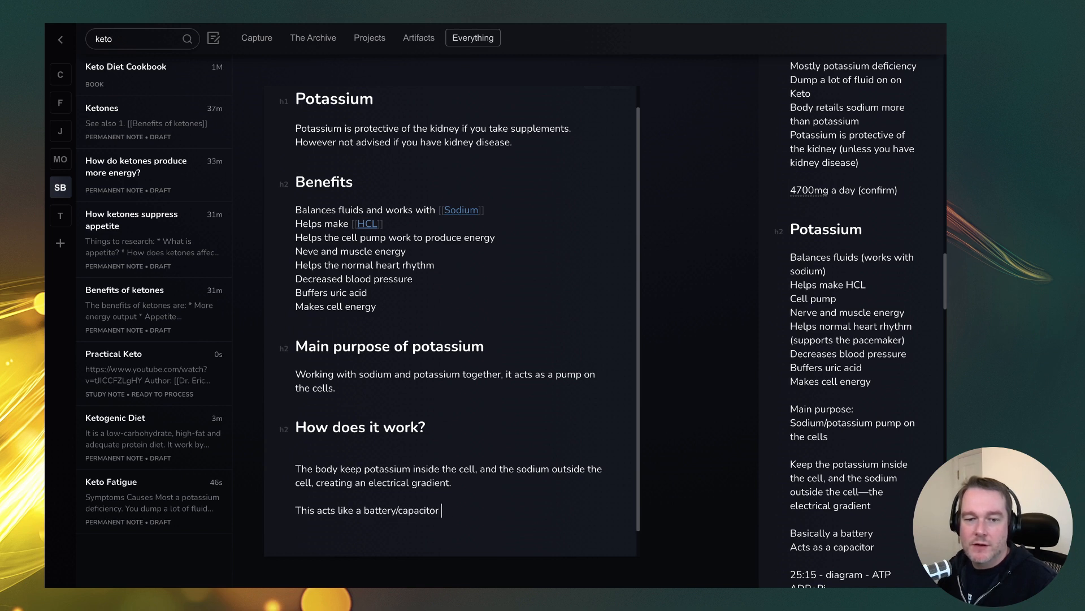
{"action": "key", "text": "BackSpace"}
{"action": "key", "text": "BackSpace"}
{"action": "key", "text": "BackSpace"}
{"action": "type", "text": "to power the cell."}
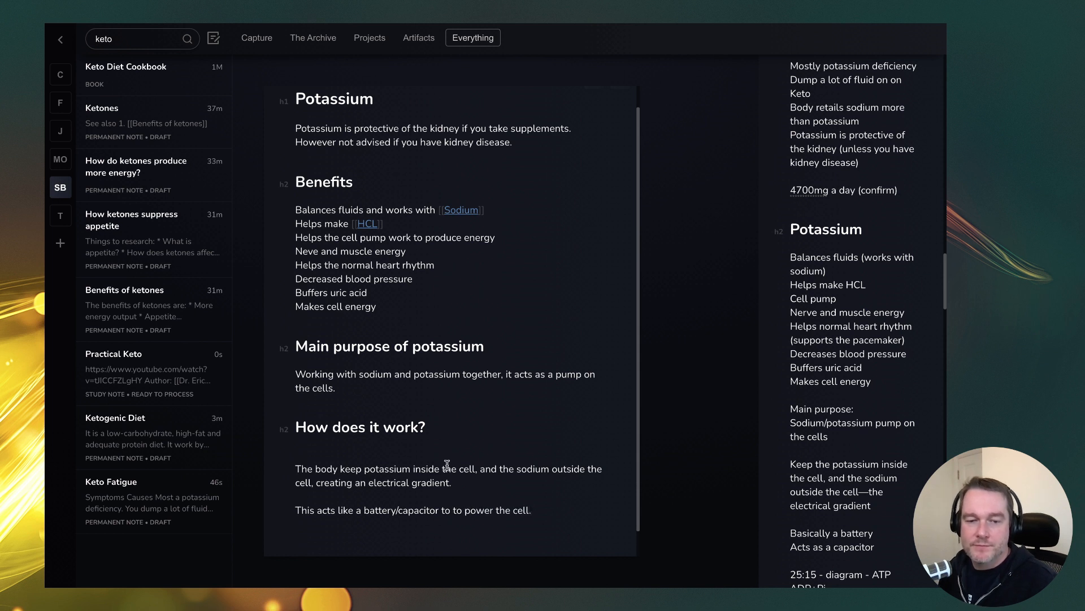
Step: Remove the duplicated "to" from the battery/capacitor sentence
{"action": "left_click", "coordinate": [464, 510]}
{"action": "key", "text": "BackSpace"}
{"action": "key", "text": "BackSpace"}
{"action": "key", "text": "BackSpace"}
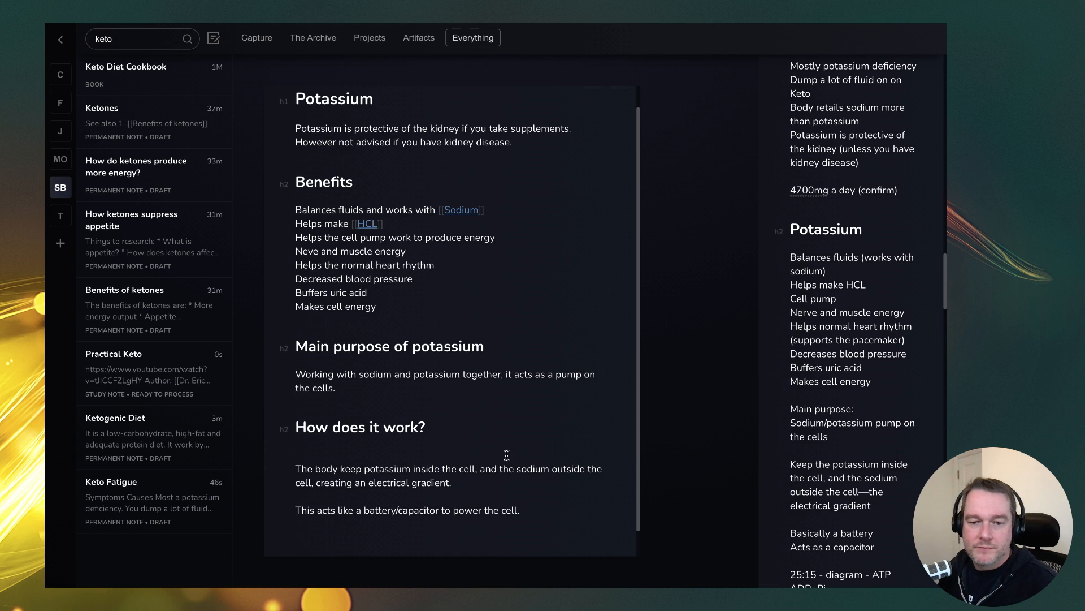
Step: Find the diagram reference in the pinned notes and start a new paragraph with "See" below the battery/capacitor sentence
{"action": "scroll", "coordinate": [506, 455], "scroll_direction": "down", "scroll_amount": 1}
{"action": "scroll", "coordinate": [754, 522], "scroll_direction": "down", "scroll_amount": 4}
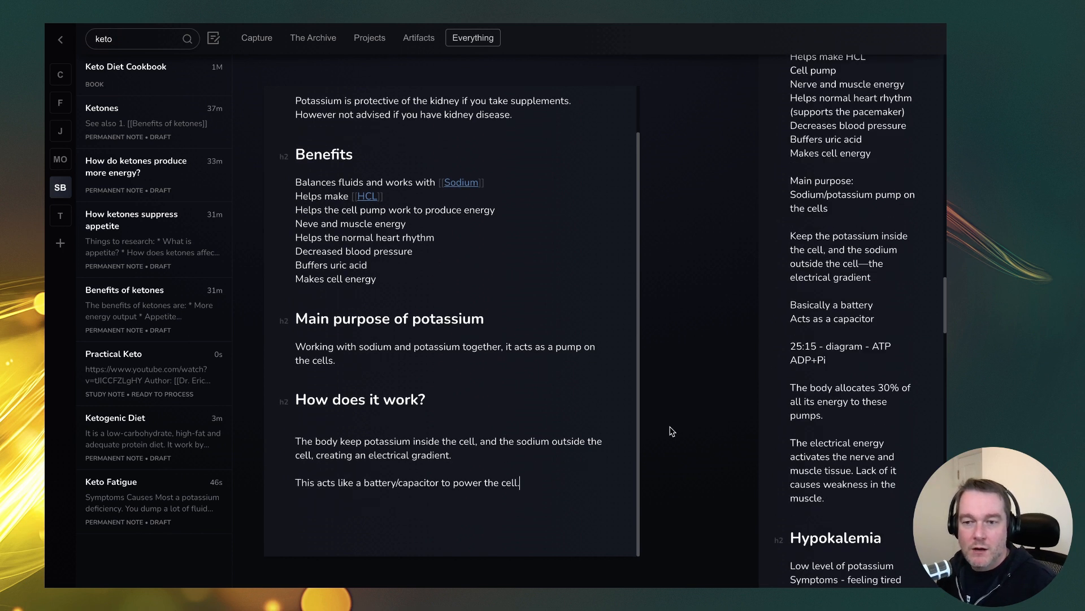
{"action": "left_click", "coordinate": [893, 348]}
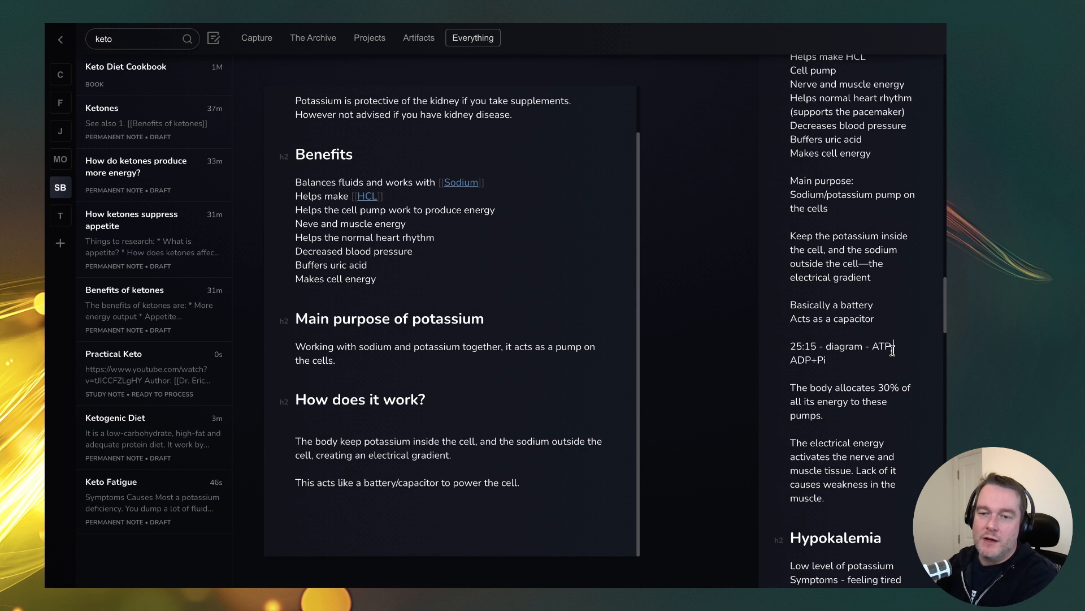
{"action": "left_click_drag", "start_coordinate": [890, 348], "coordinate": [748, 347]}
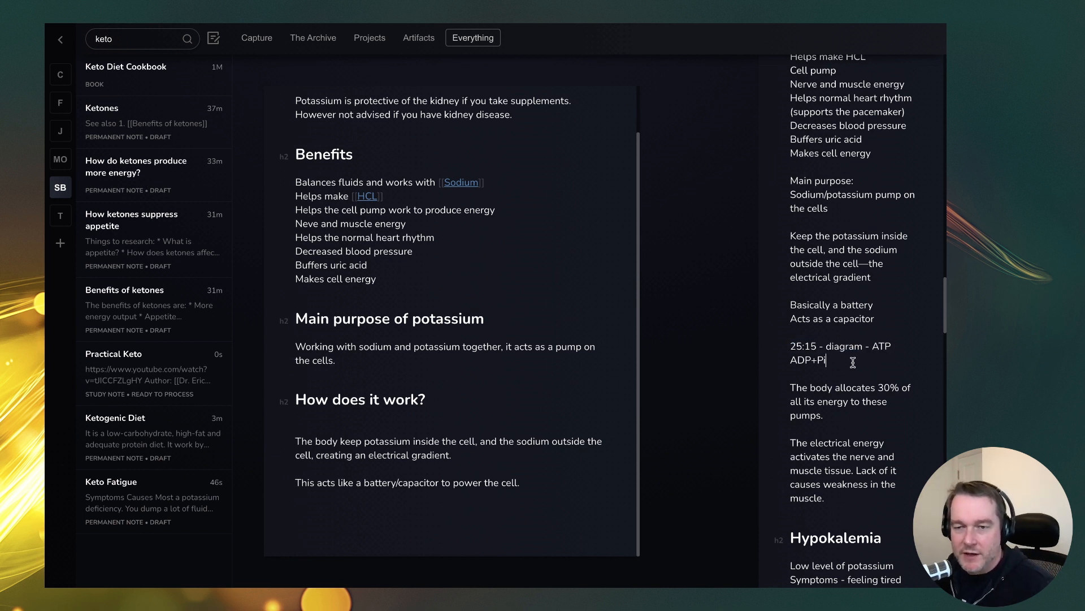
{"action": "left_click_drag", "start_coordinate": [854, 362], "coordinate": [755, 352]}
{"action": "left_click", "coordinate": [571, 484]}
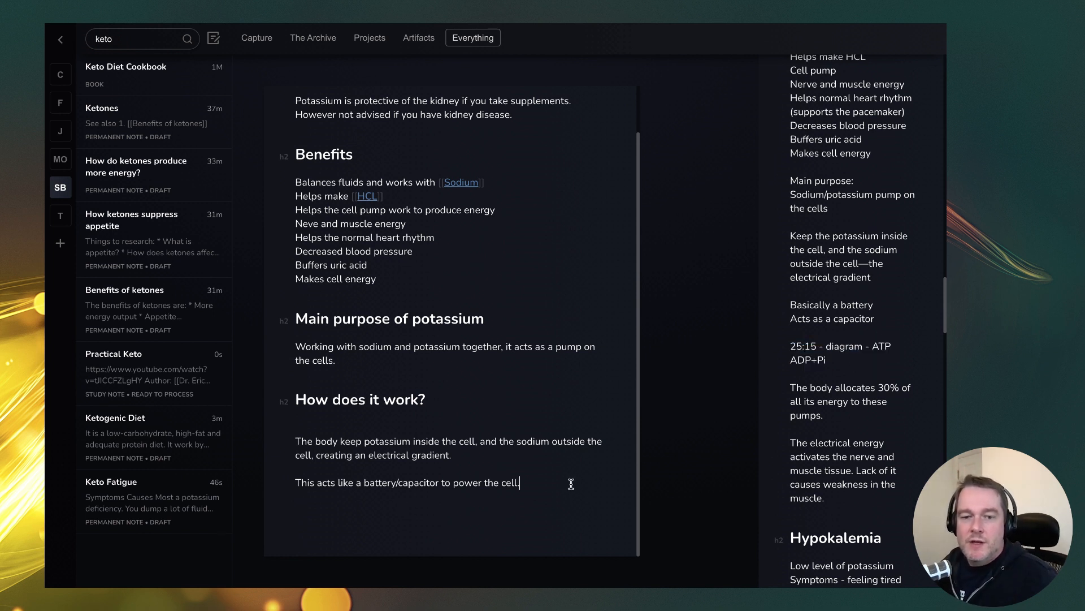
{"action": "key", "text": "Return"}
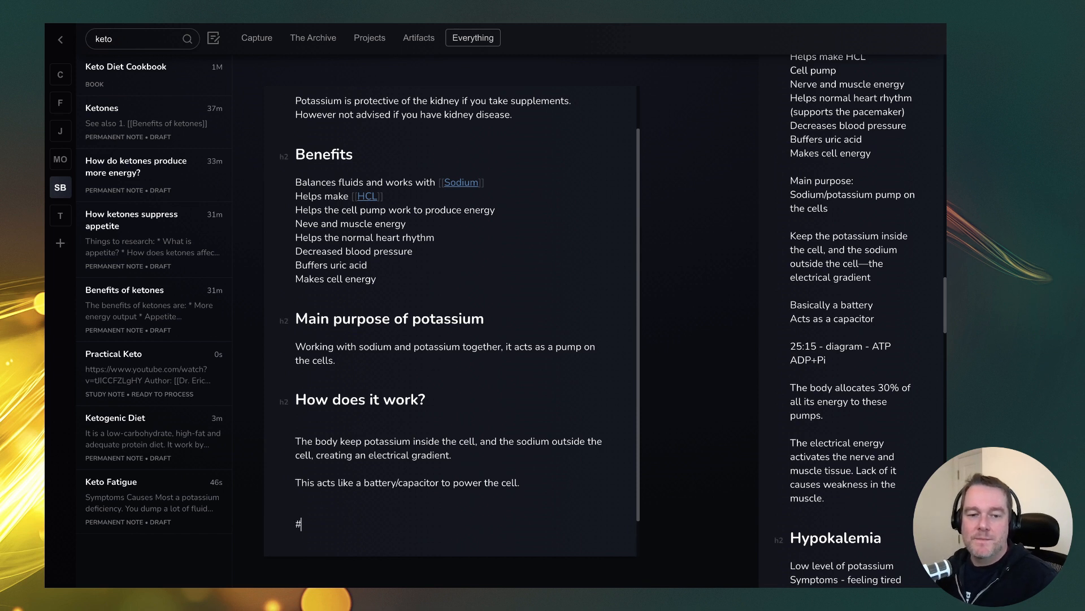
{"action": "key", "text": "Return"}
{"action": "type", "text": "##"}
{"action": "key", "text": "BackSpace"}
{"action": "type", "text": "See"}
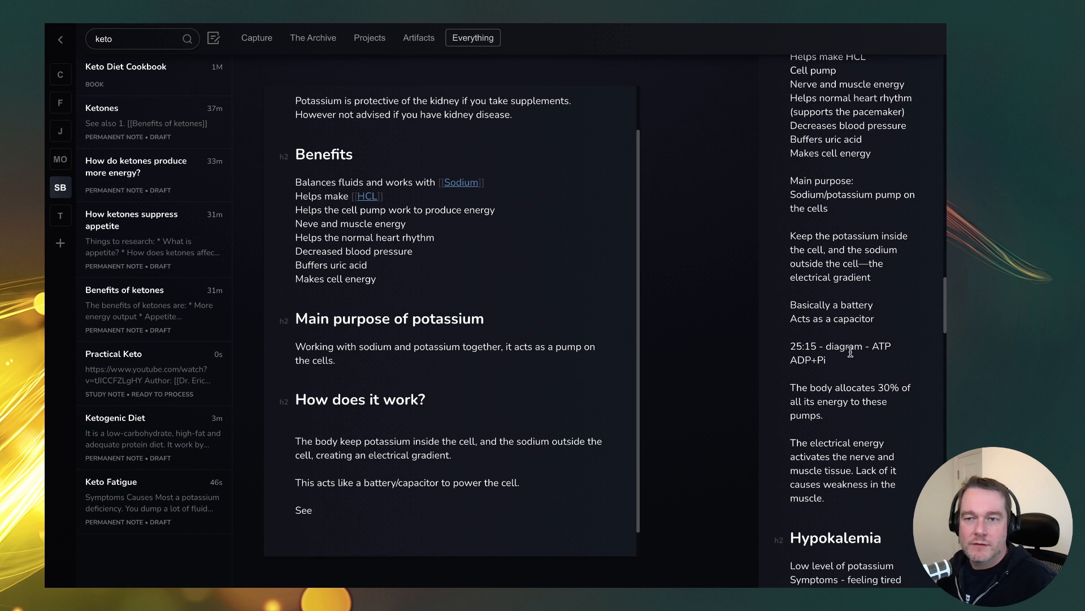
Step: Insert a link to the Practical Keto note after "See"
{"action": "scroll", "coordinate": [850, 351], "scroll_direction": "up", "scroll_amount": 20}
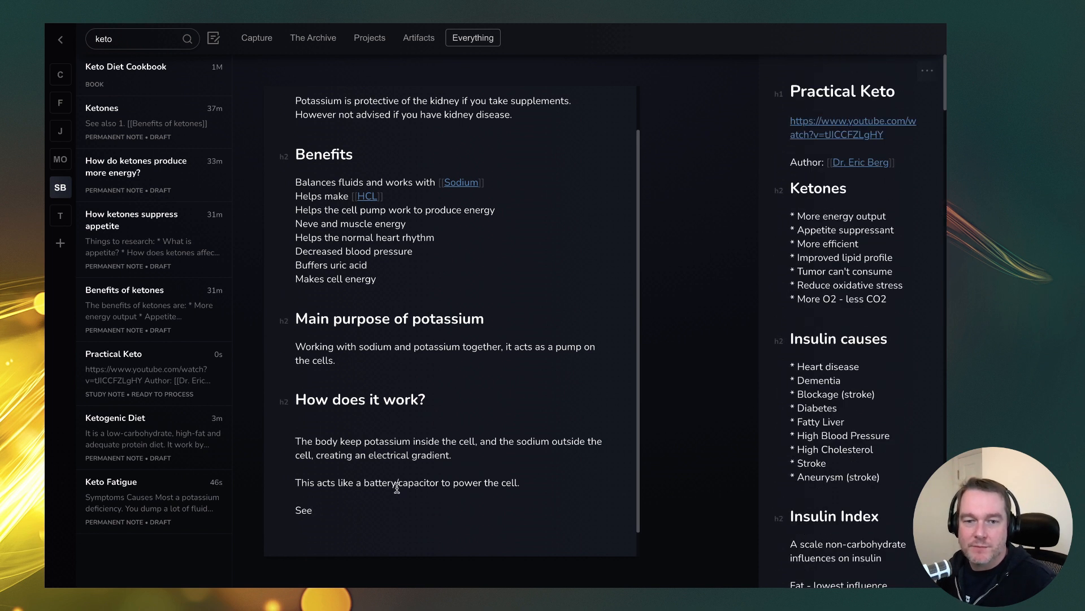
{"action": "type", "text": "[[Pri"}
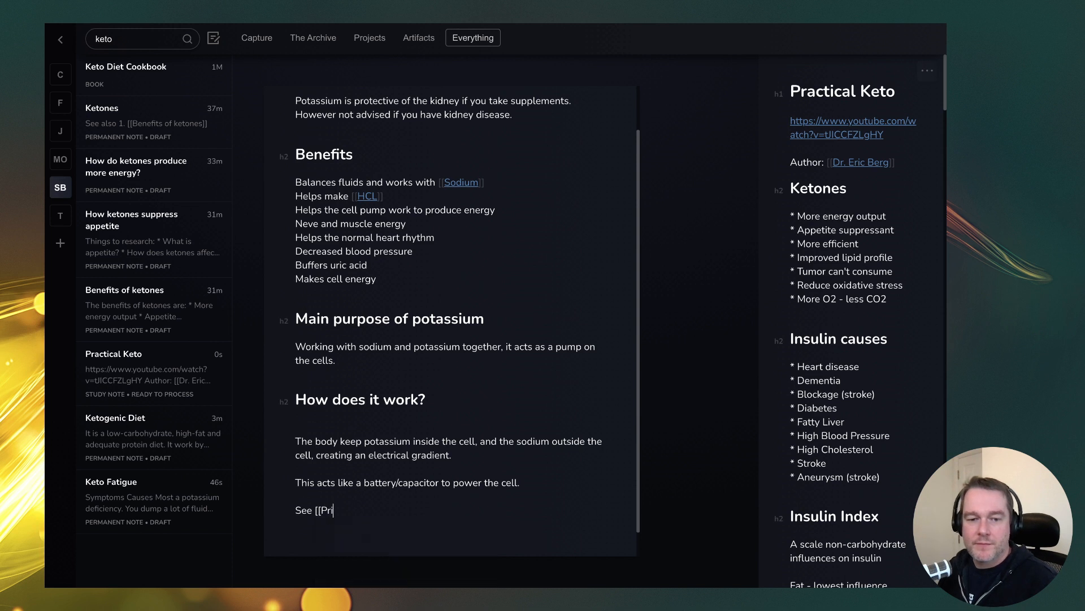
{"action": "key", "text": "BackSpace"}
{"action": "type", "text": "actical Ke"}
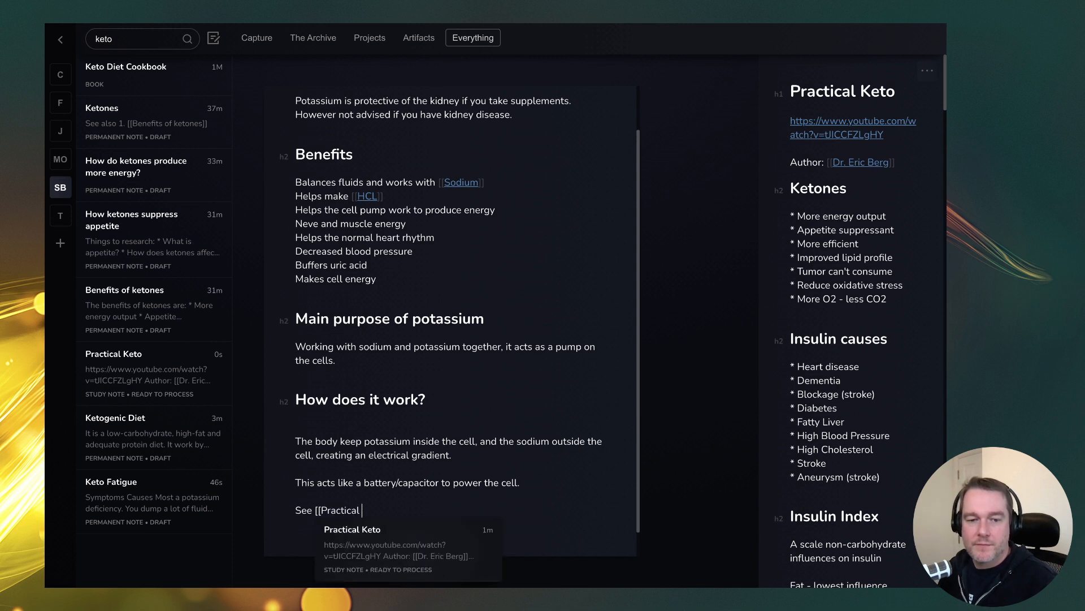
{"action": "left_click", "coordinate": [367, 538]}
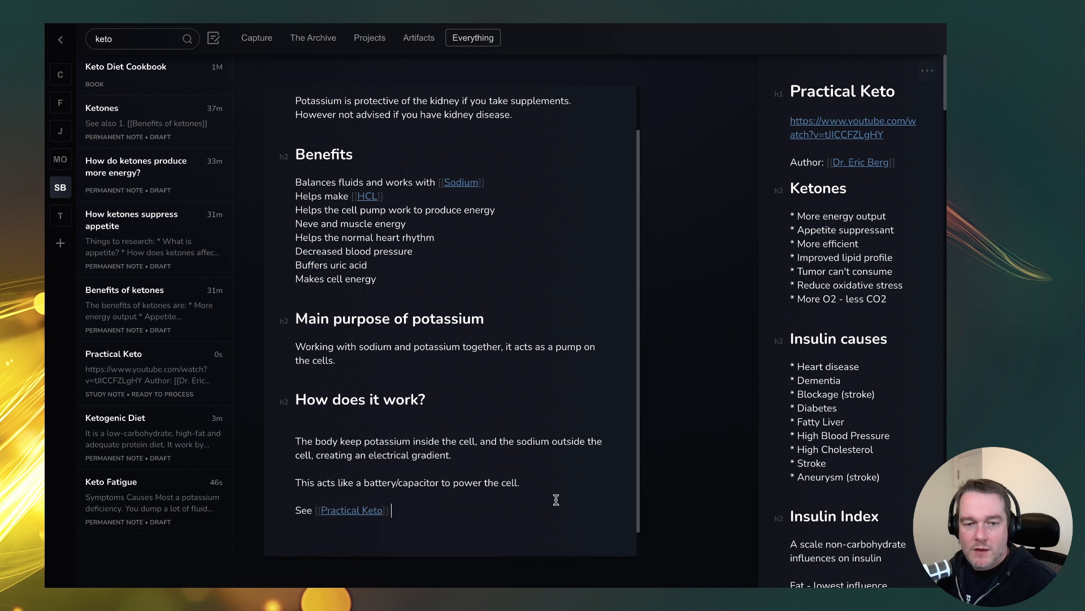
Step: Continue the reference after the Practical Keto link with "video 25:15 for a diagram of", using the timestamp from the pinned notes
{"action": "scroll", "coordinate": [814, 438], "scroll_direction": "down", "scroll_amount": 15}
{"action": "scroll", "coordinate": [824, 433], "scroll_direction": "down", "scroll_amount": 15}
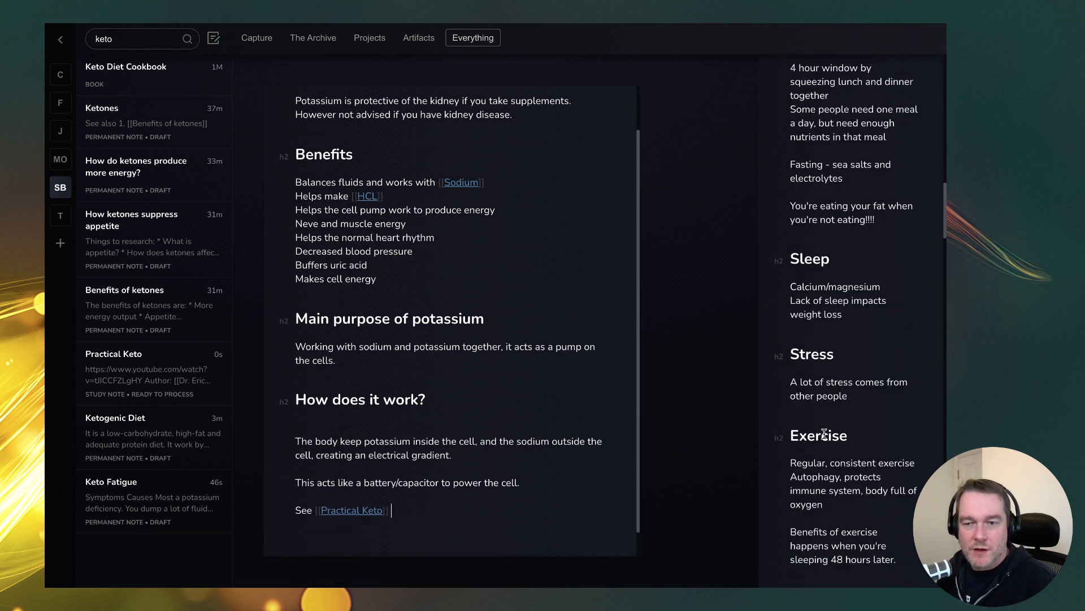
{"action": "scroll", "coordinate": [824, 433], "scroll_direction": "down", "scroll_amount": 10}
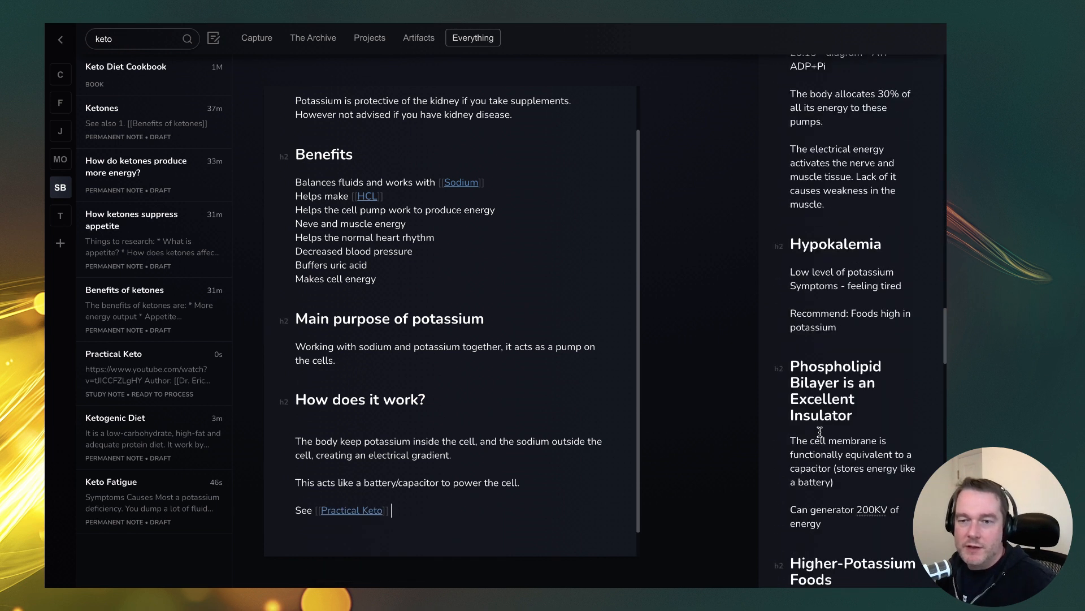
{"action": "scroll", "coordinate": [824, 433], "scroll_direction": "up", "scroll_amount": 1}
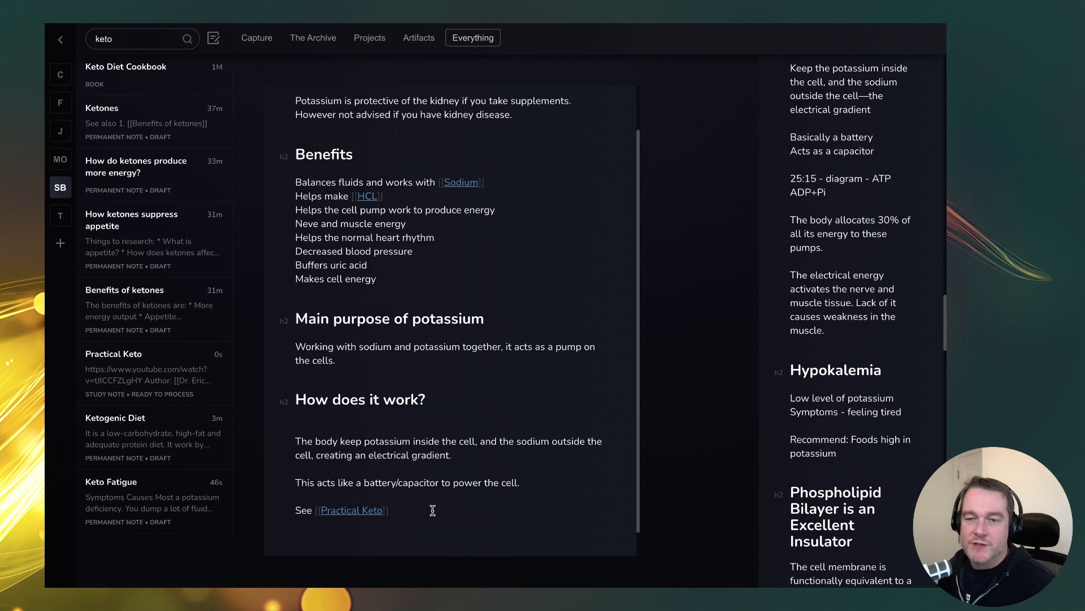
{"action": "type", "text": "vid"}
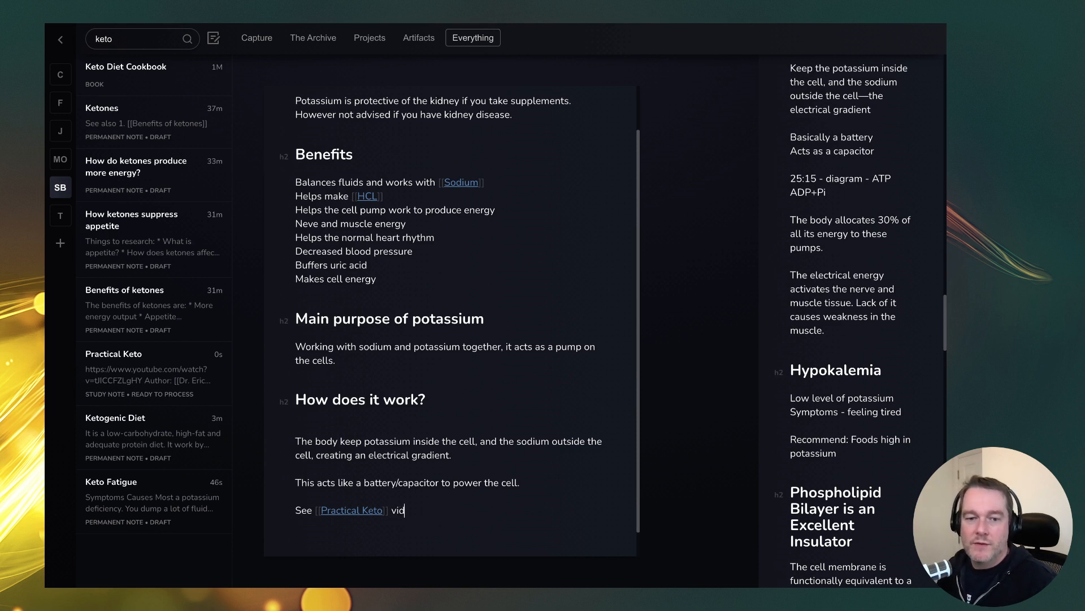
{"action": "type", "text": "eo 25:12"}
{"action": "type", "text": " for a diagram of teh A"}
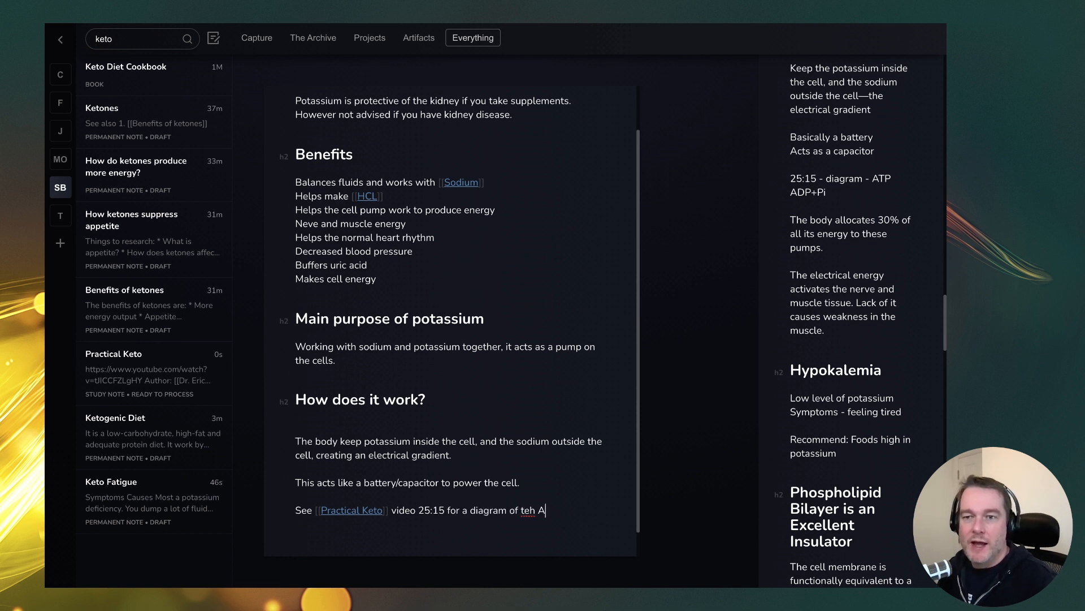
Step: Finish the video reference so it reads "video 25:15 for a diagram of the ATP and ADP+Pi process."
{"action": "key", "text": "BackSpace"}
{"action": "key", "text": "BackSpace"}
{"action": "type", "text": "he"}
{"action": "key", "text": "End"}
{"action": "type", "text": "and AD"}
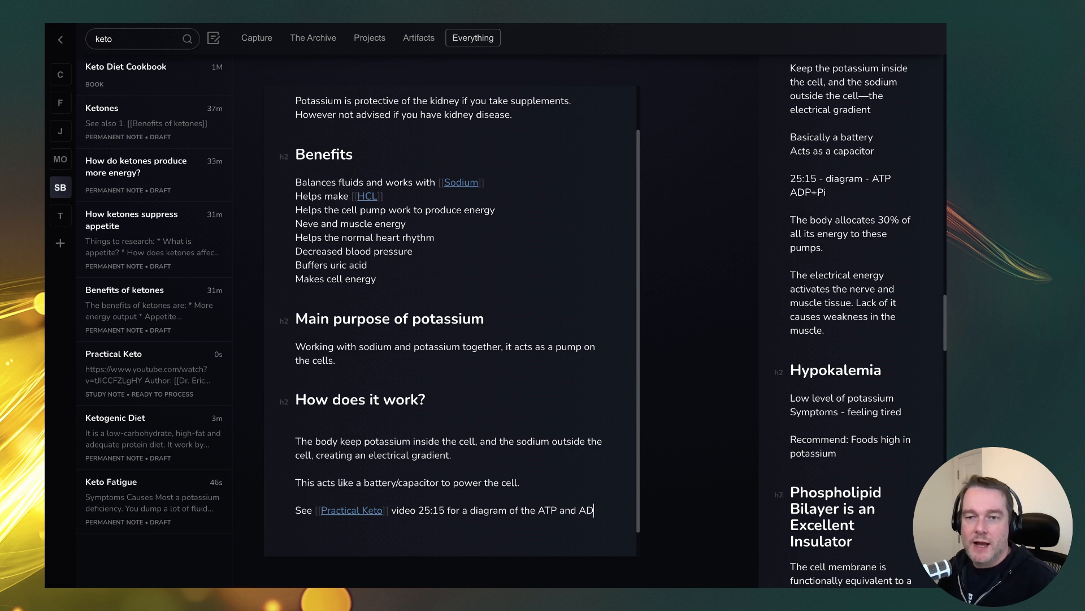
{"action": "type", "text": "P+Pi"}
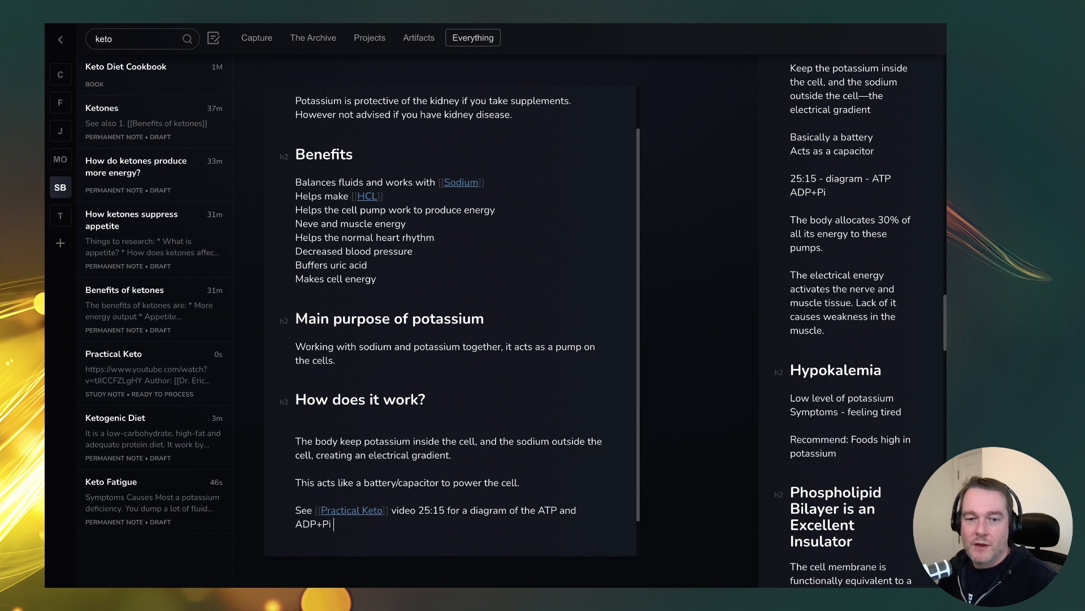
{"action": "type", "text": " process."}
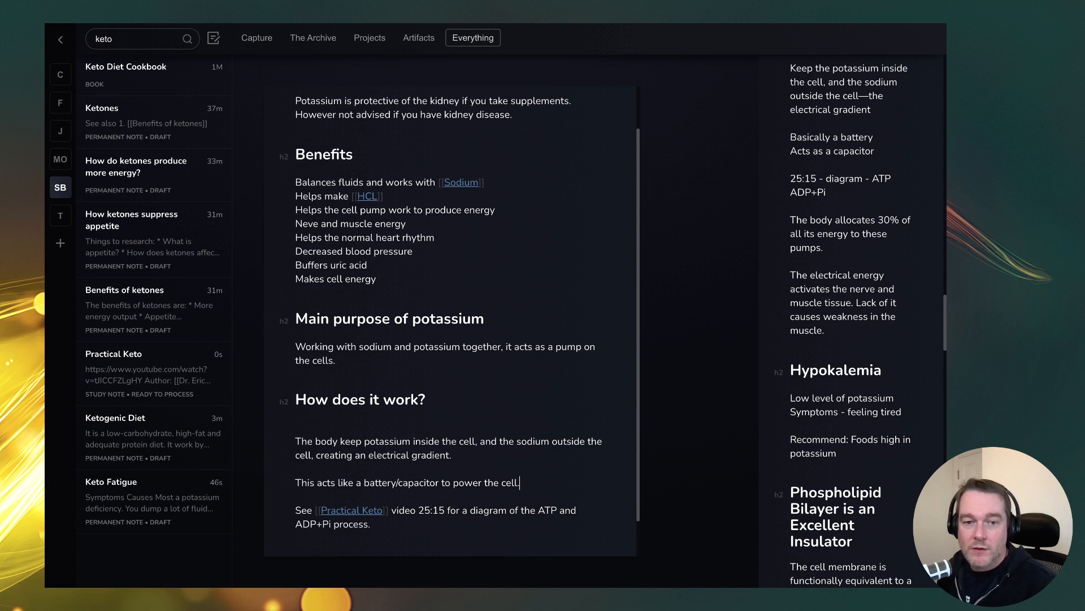
Step: Insert the paragraph "The body allocates 30% of all its energy to these pumps." after the battery/capacitor sentence
{"action": "key", "text": "Return"}
{"action": "key", "text": "Return"}
{"action": "type", "text": "The body allocates 30% of"}
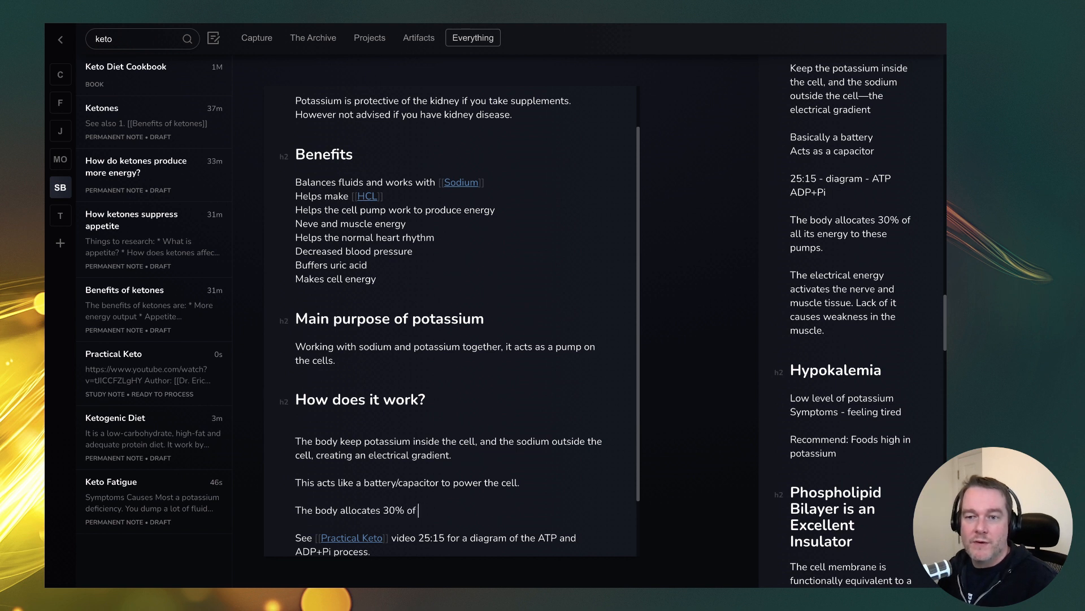
{"action": "type", "text": " all its energy tho"}
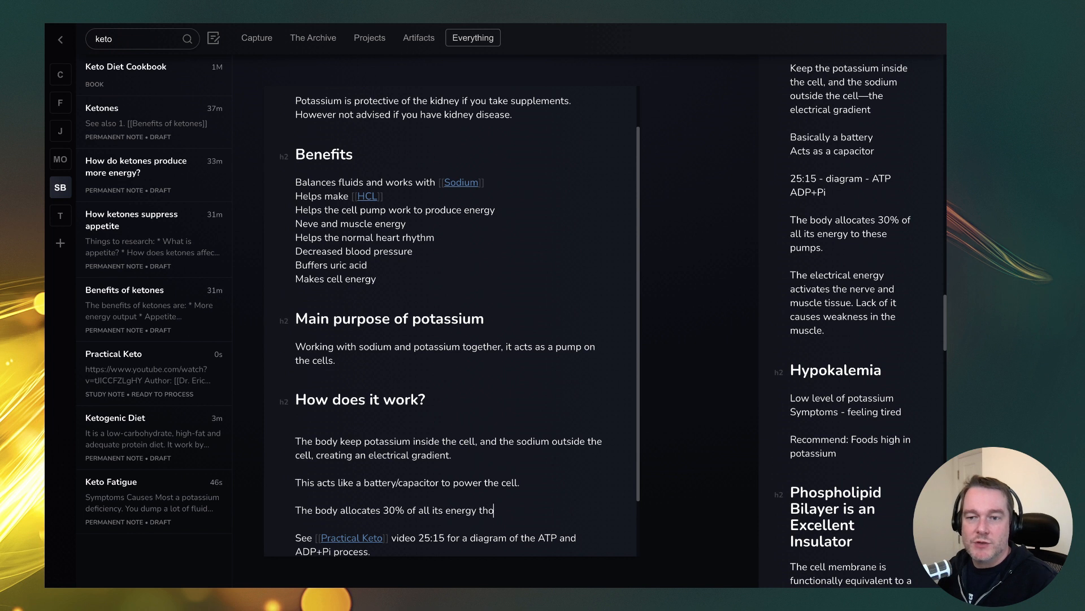
{"action": "key", "text": "BackSpace"}
{"action": "key", "text": "BackSpace"}
{"action": "type", "text": "o these pumps."}
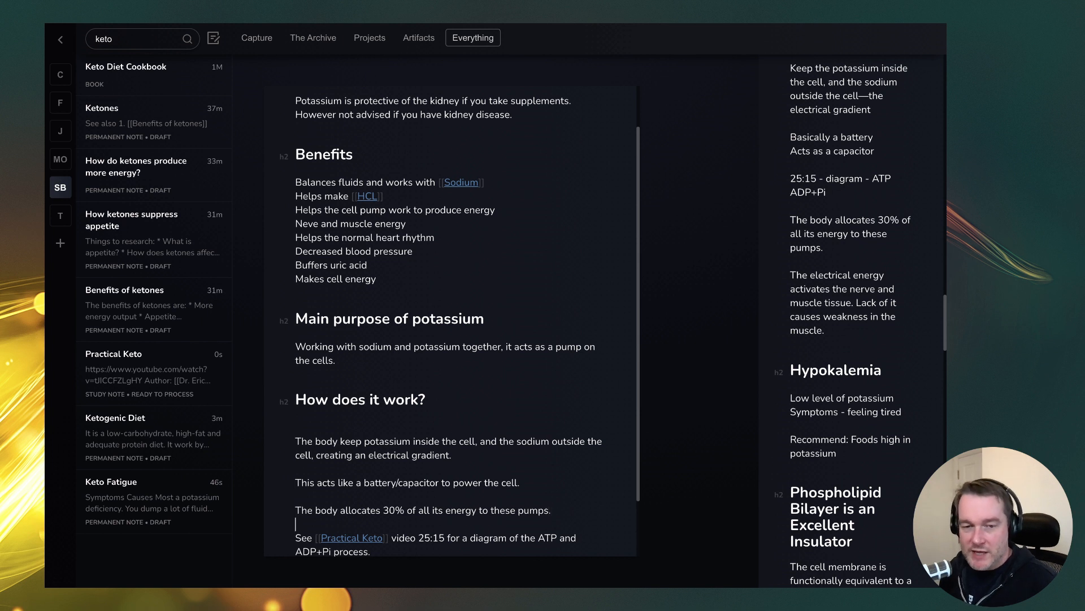
Step: Add a level-two heading "Lack of potassium" at the note's end with the text "A lack can cause weakness in the muscle."
{"action": "scroll", "coordinate": [453, 316], "scroll_direction": "down", "scroll_amount": 1}
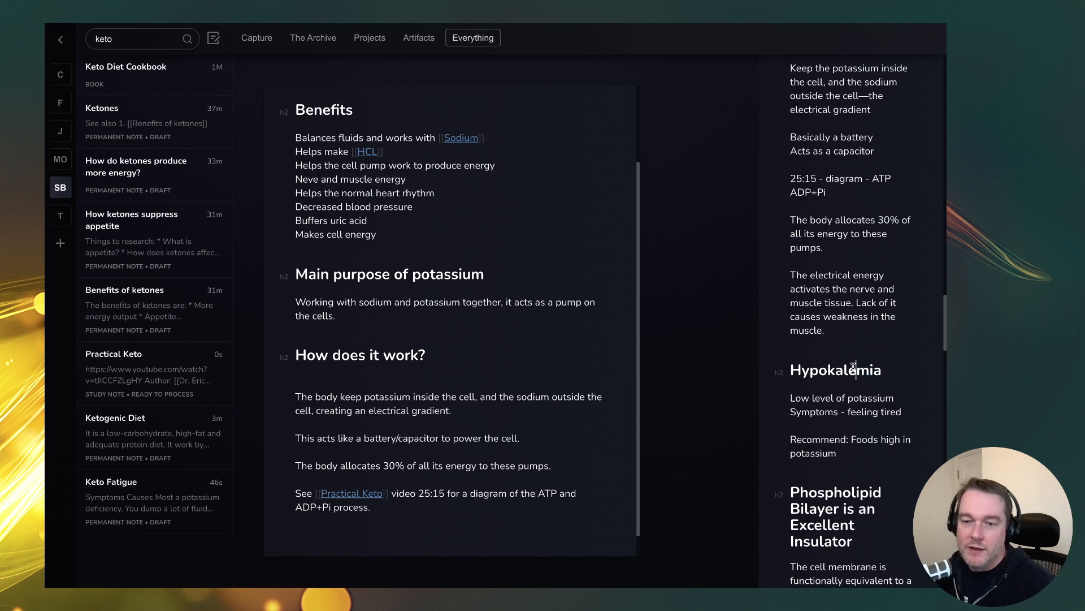
{"action": "double_click", "coordinate": [834, 367]}
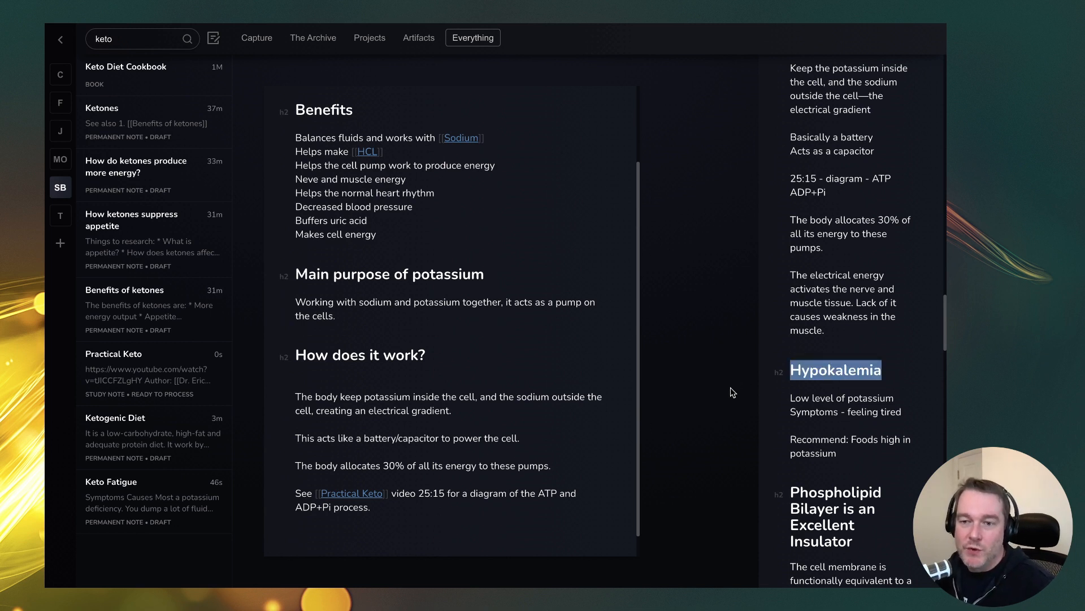
{"action": "left_click", "coordinate": [523, 516]}
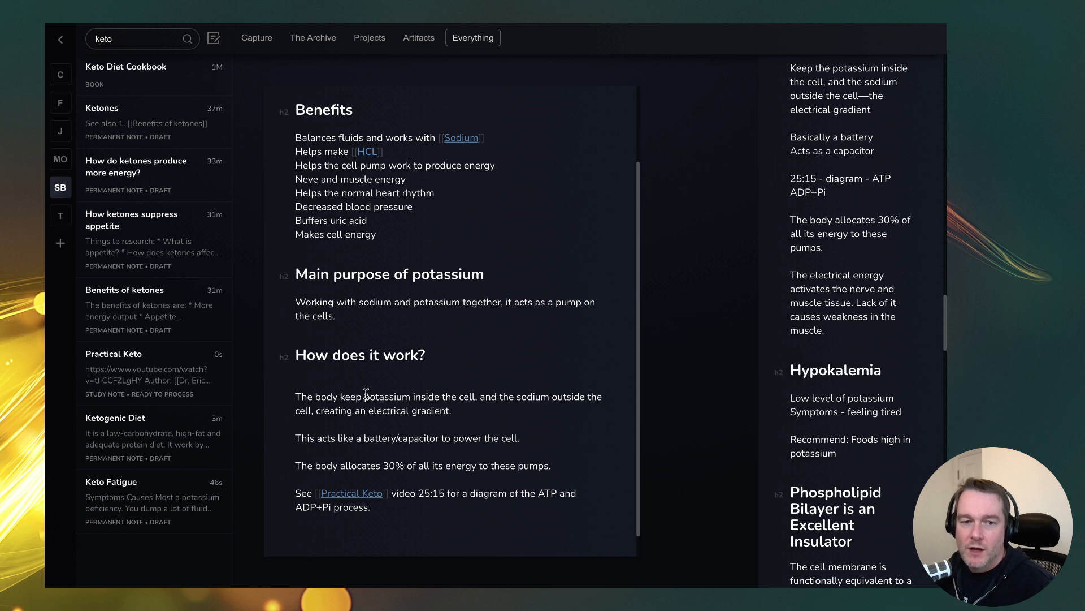
{"action": "type", "text": "## "}
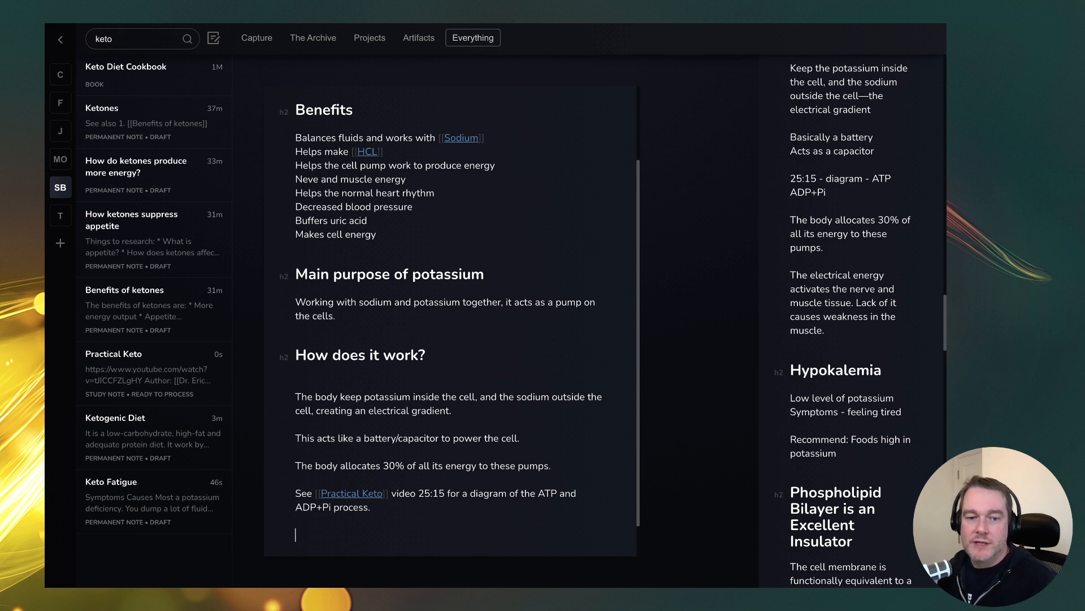
{"action": "type", "text": "Lack of potassium"}
{"action": "key", "text": "Return"}
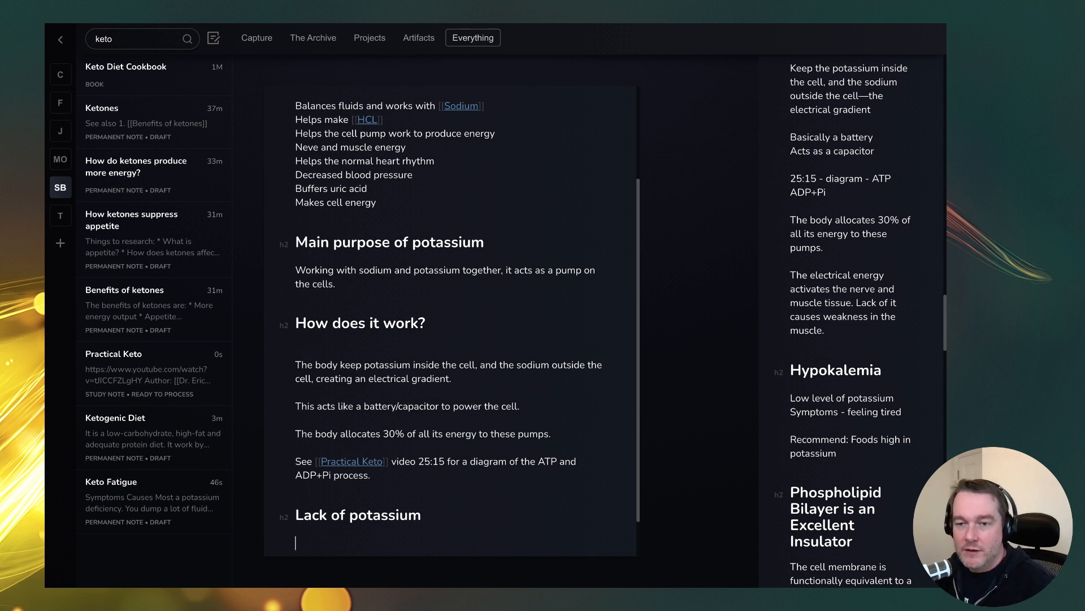
{"action": "type", "text": "A lack can cause weakne"}
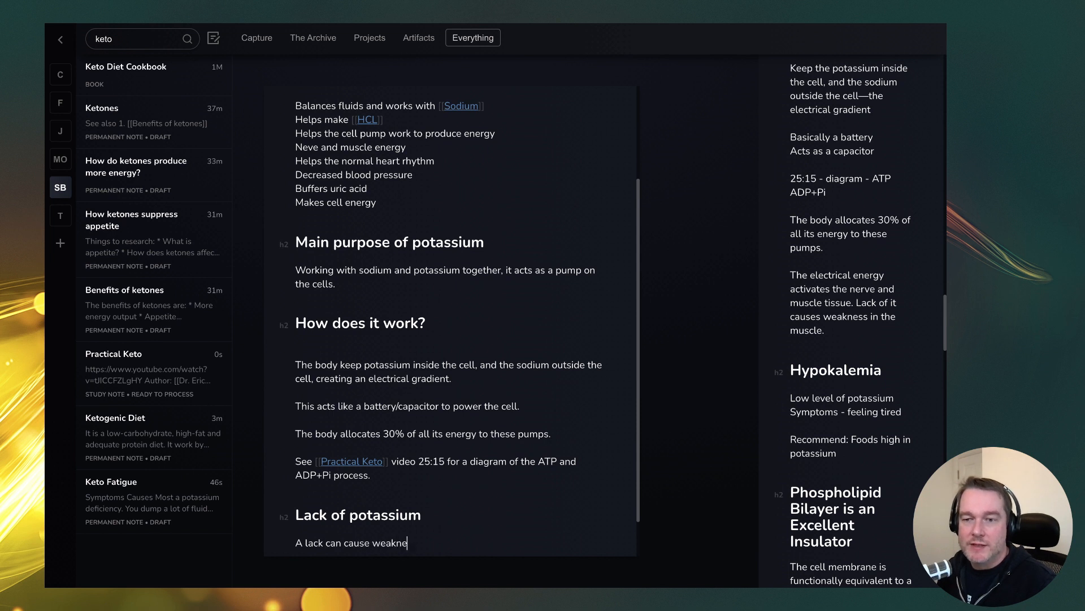
{"action": "type", "text": "ss in the muscle."}
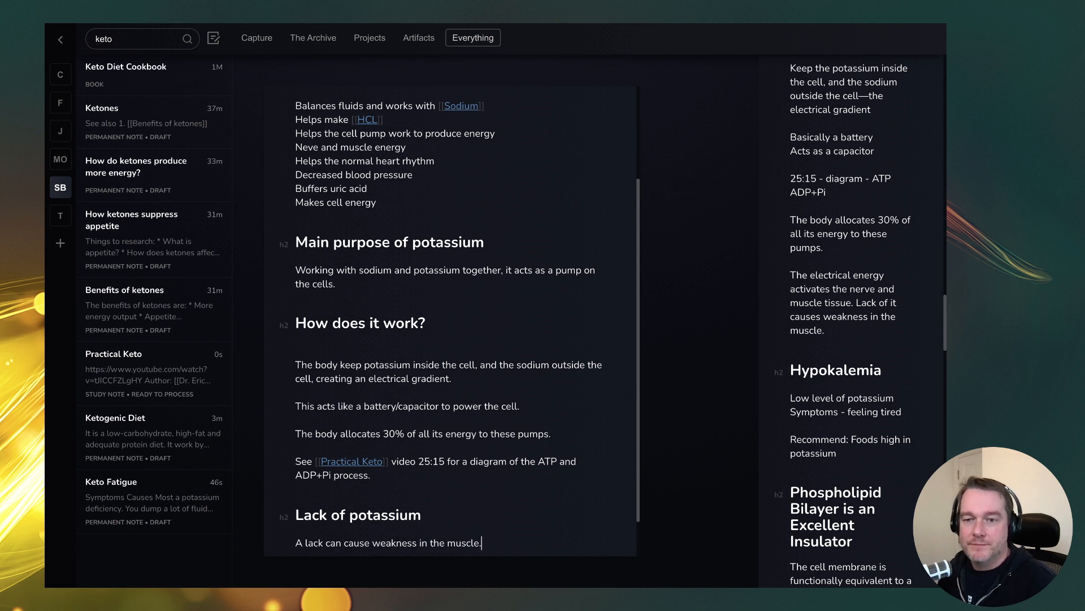
Step: Add "The electrical energy activates the nerve and muscle tissue." after the ADP+Pi paragraph, correcting the spelling of "electrical"
{"action": "left_click", "coordinate": [819, 289]}
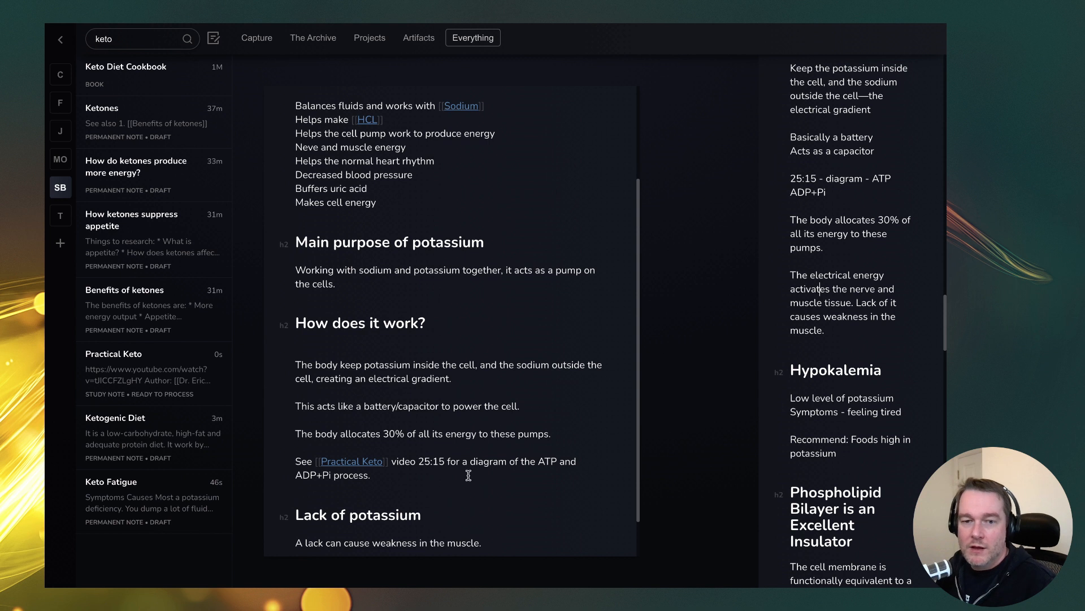
{"action": "left_click", "coordinate": [519, 477]}
{"action": "key", "text": "Return"}
{"action": "type", "text": "The elec"}
{"action": "type", "text": "tri"}
{"action": "key", "text": "BackSpace"}
{"action": "type", "text": "rial "}
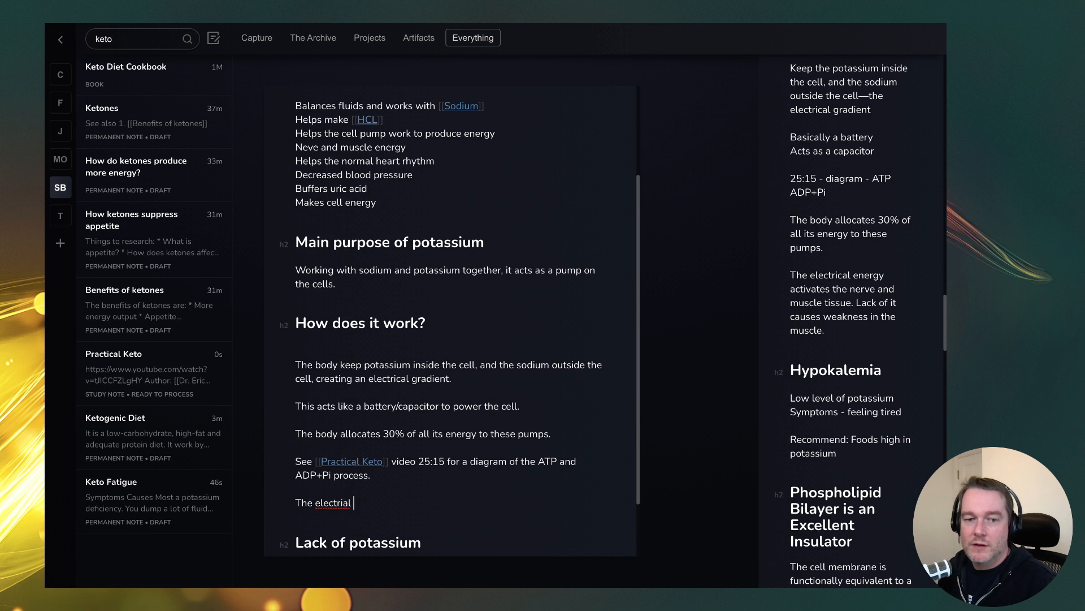
{"action": "type", "text": "energy activates the "}
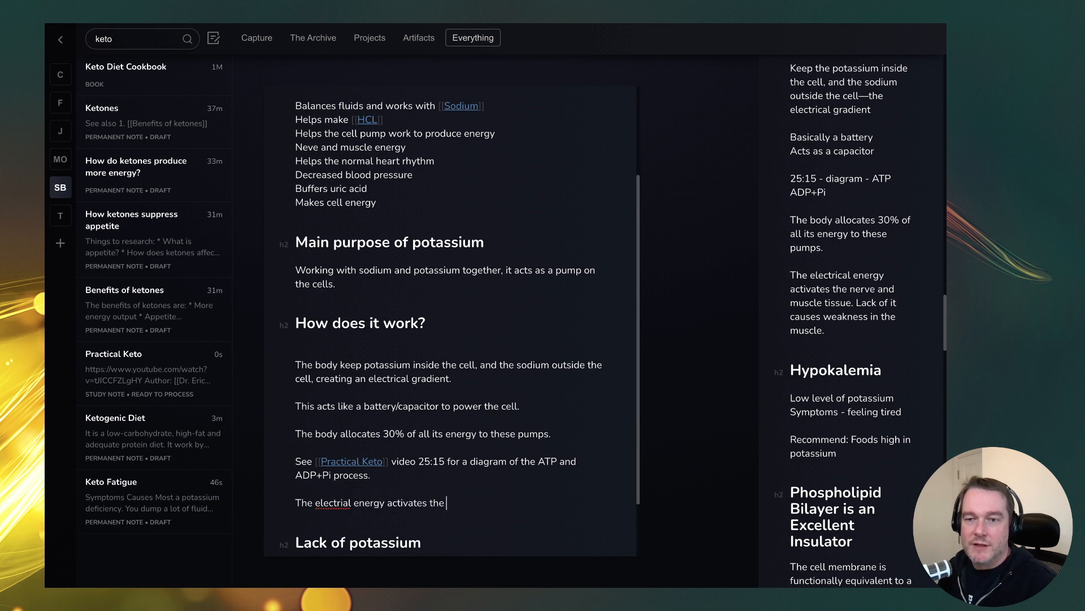
{"action": "type", "text": "nerve and muscle tissue."}
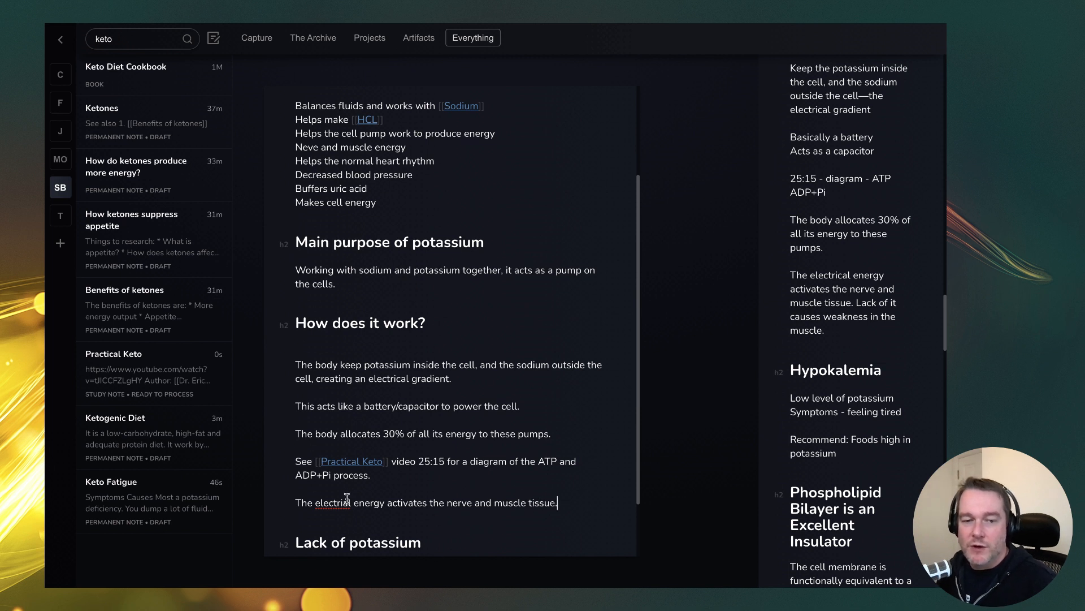
{"action": "right_click", "coordinate": [347, 497]}
{"action": "left_click", "coordinate": [407, 331]}
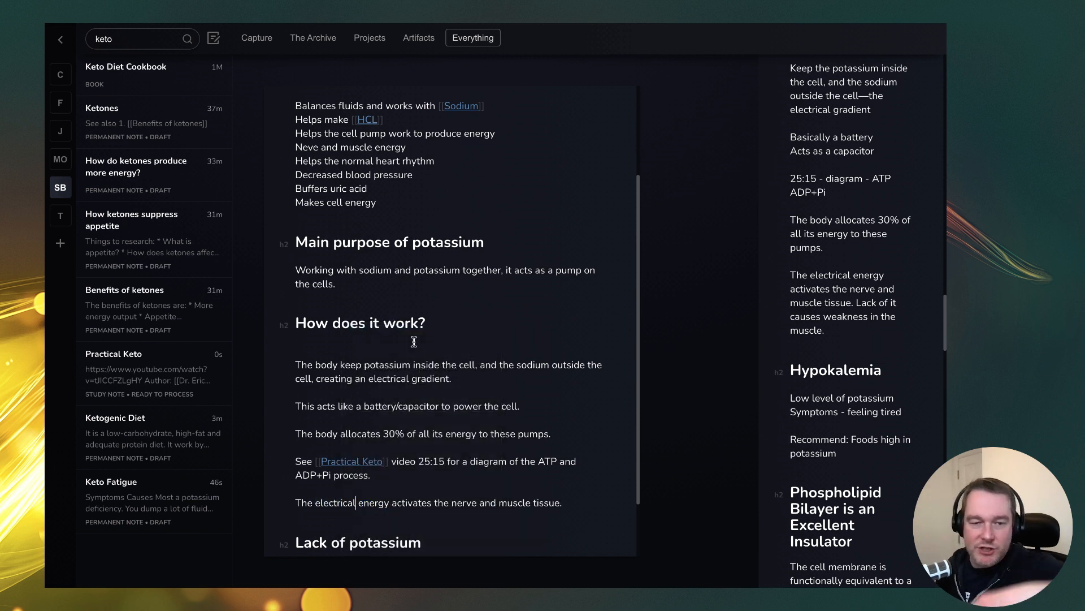
Step: Add a level-two "See also" section at the note's end with a numbered link to [[Hypokalemia]]
{"action": "left_click", "coordinate": [467, 548]}
{"action": "scroll", "coordinate": [463, 525], "scroll_direction": "down", "scroll_amount": 1}
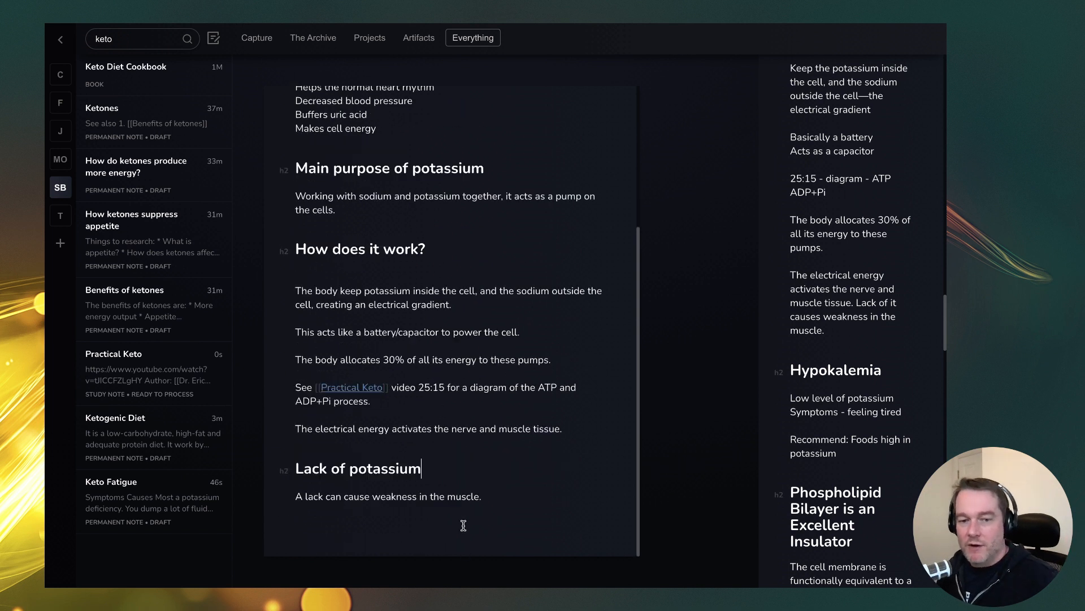
{"action": "left_click", "coordinate": [521, 500]}
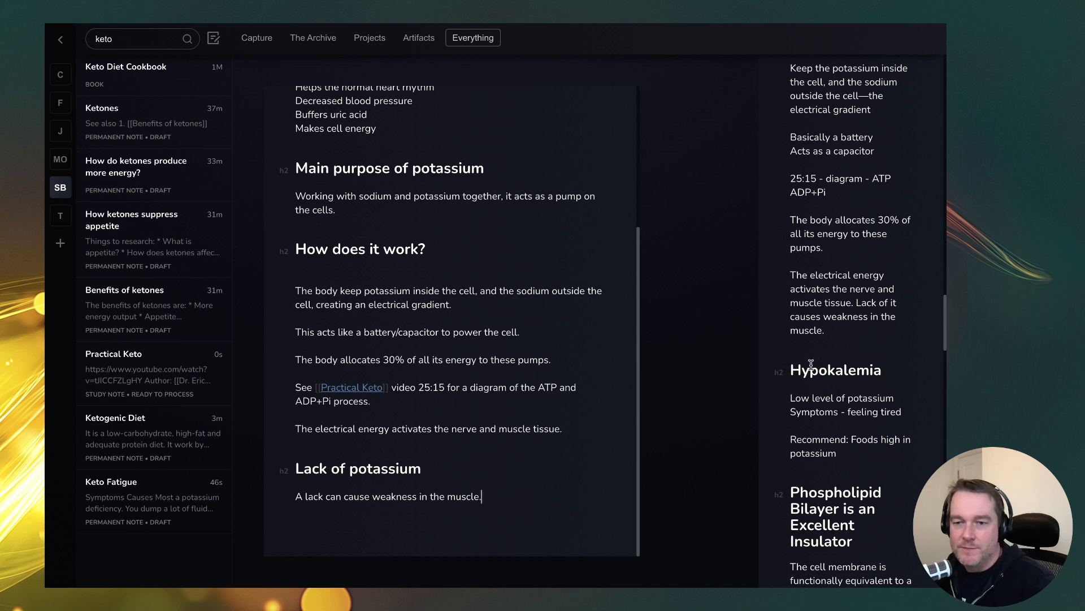
{"action": "double_click", "coordinate": [827, 368]}
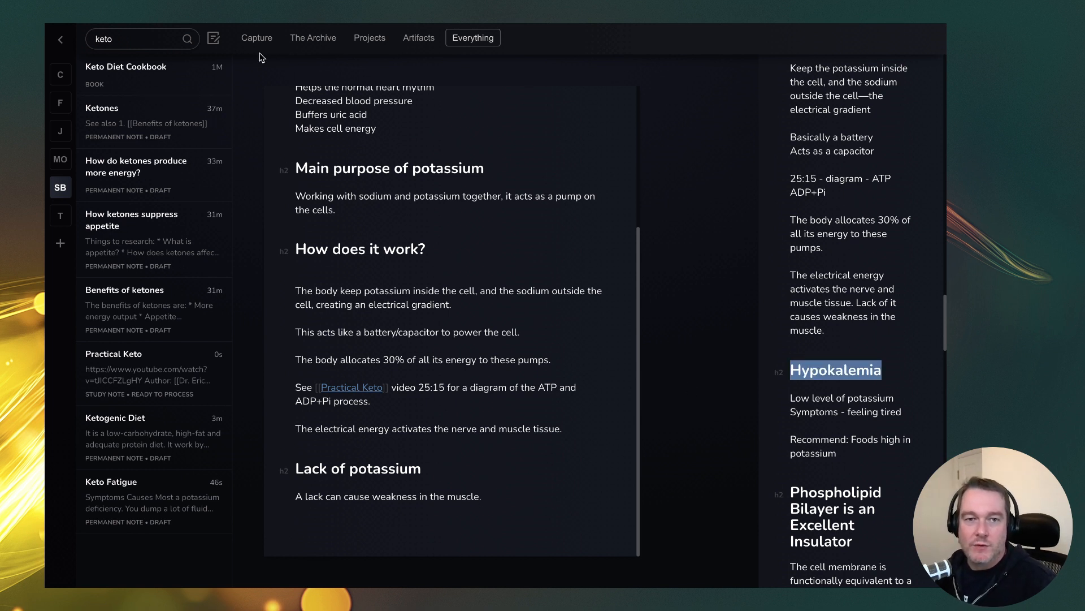
{"action": "left_click", "coordinate": [523, 506]}
{"action": "key", "text": "Return"}
{"action": "type", "text": "## See"}
{"action": "type", "text": " also"}
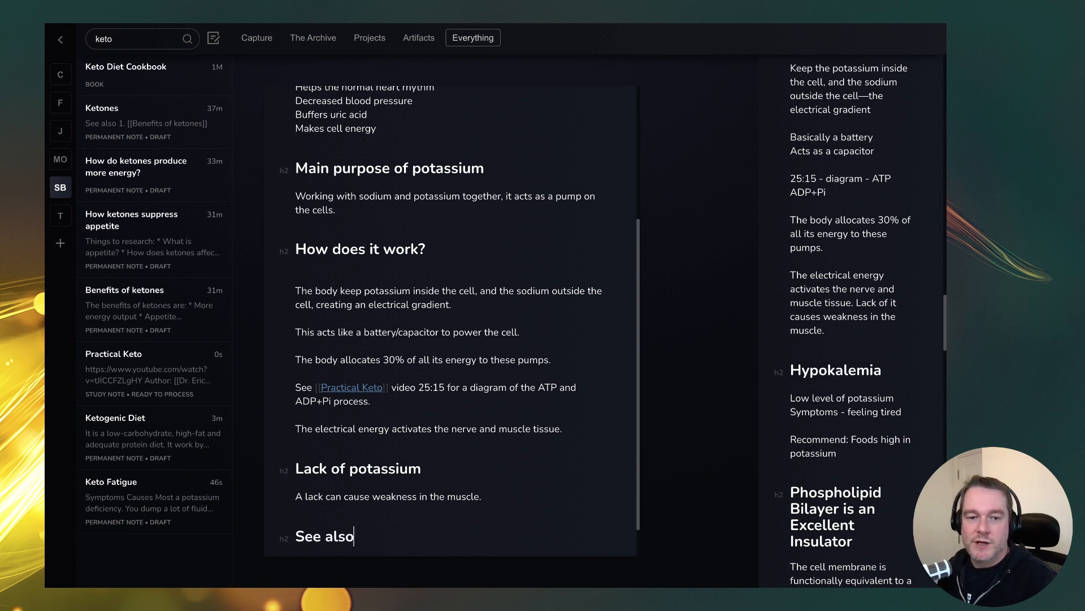
{"action": "key", "text": "Return"}
{"action": "type", "text": "1. [[Hypokalemia"}
{"action": "key", "text": "Return"}
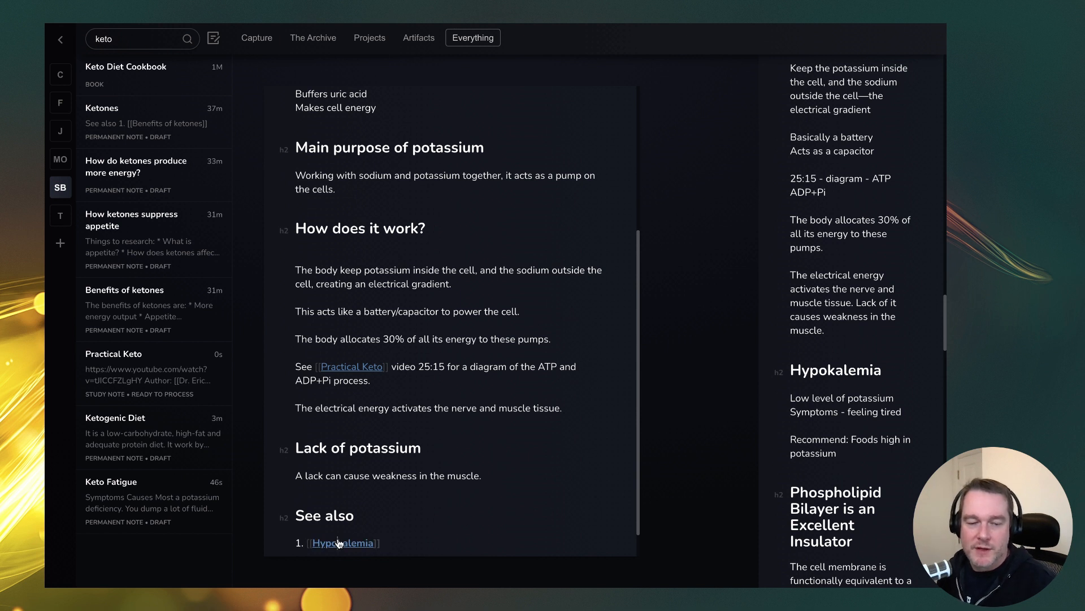
Step: Create the Hypokalemia note from its link and enter "The low level of potassium" as its text
{"action": "left_click", "coordinate": [338, 542]}
{"action": "left_click", "coordinate": [396, 566]}
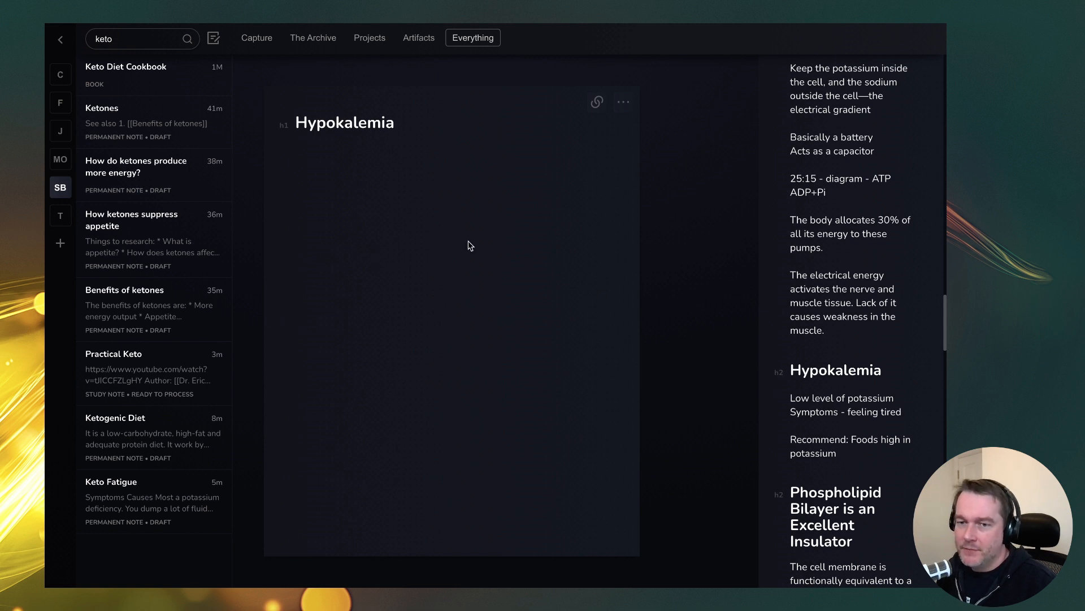
{"action": "type", "text": "The low level of potassium "}
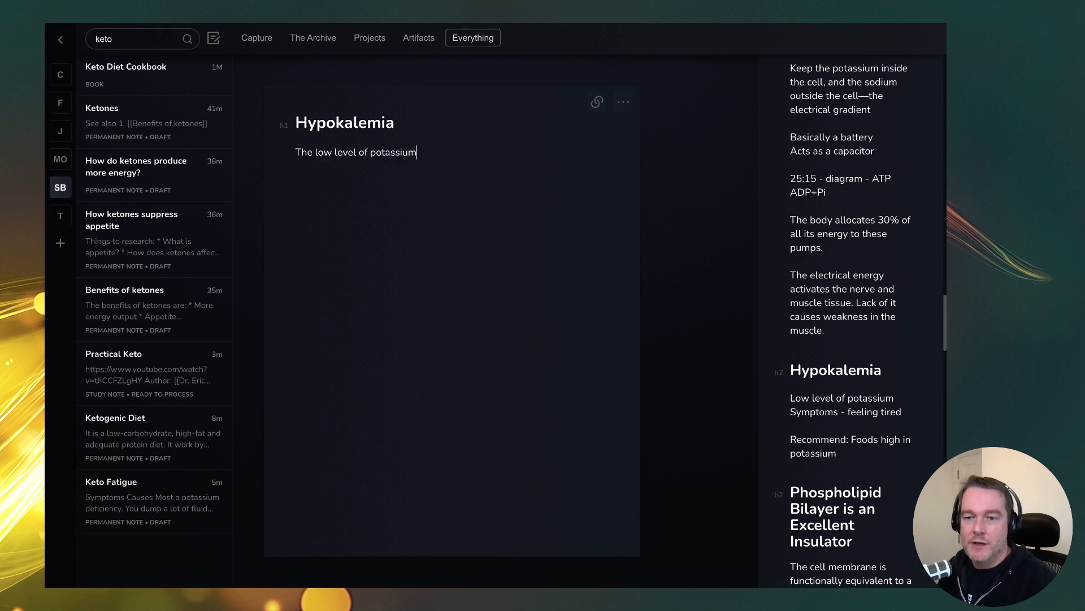
Step: Add a level-two "Symptoms" heading to the Hypokalemia note with the numbered item "Feeling tired"
{"action": "type", "text": " Symop"}
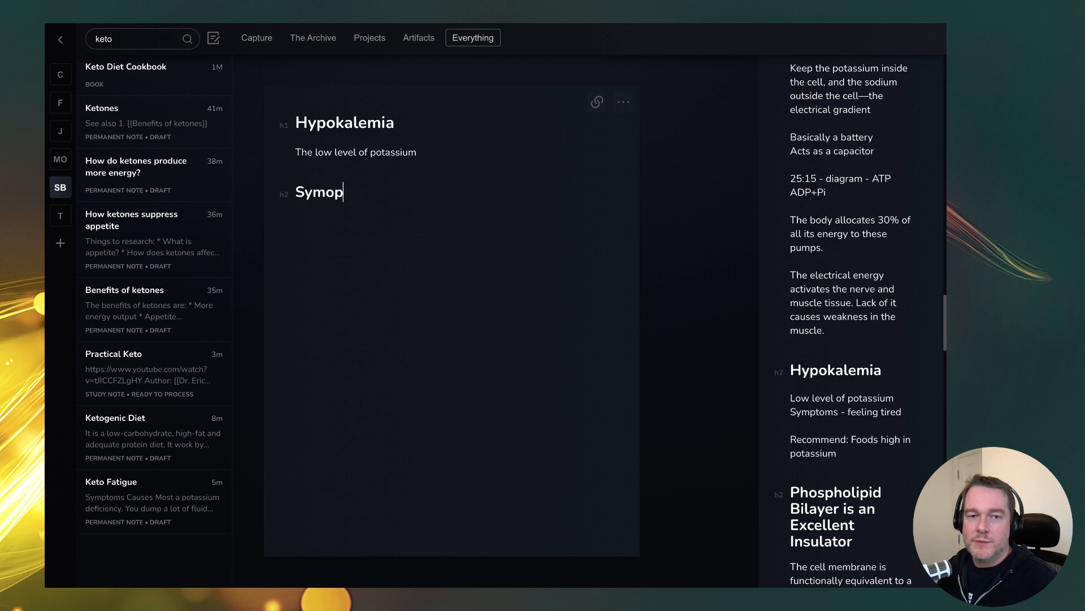
{"action": "key", "text": "BackSpace"}
{"action": "key", "text": "BackSpace"}
{"action": "type", "text": "ptoms"}
{"action": "key", "text": "BackSpace"}
{"action": "key", "text": "BackSpace"}
{"action": "key", "text": "BackSpace"}
{"action": "key", "text": "BackSpace"}
{"action": "type", "text": "ptoms"}
{"action": "key", "text": "Return"}
{"action": "type", "text": "1. Feeling tired"}
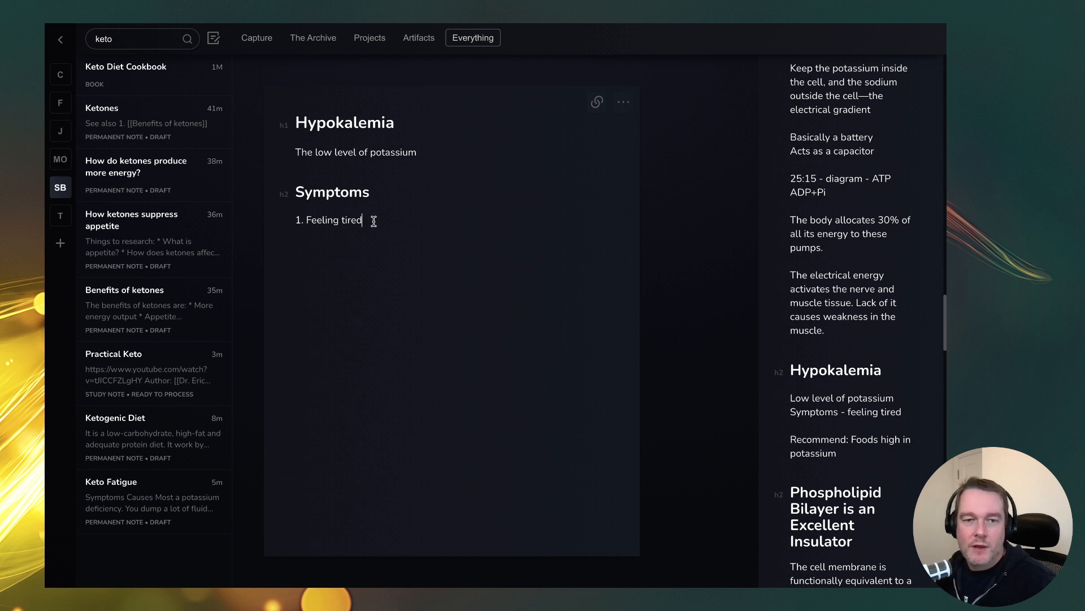
Step: Add a level-two "See also" section to the Hypokalemia note with a numbered link to [[Feeling tired]]
{"action": "type", "text": "See also"}
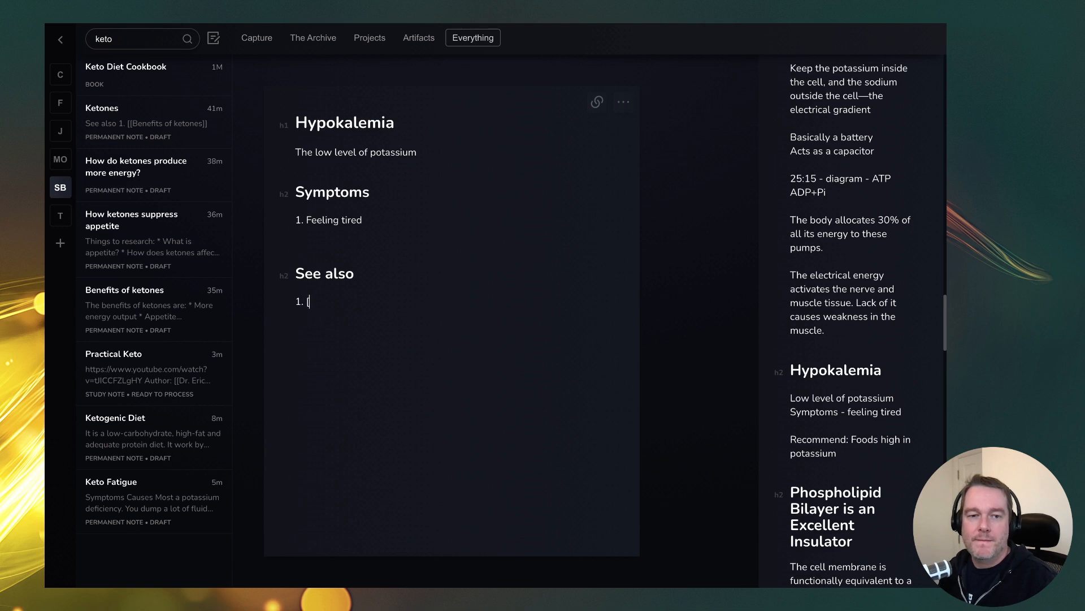
{"action": "type", "text": "[Feeling tired]"}
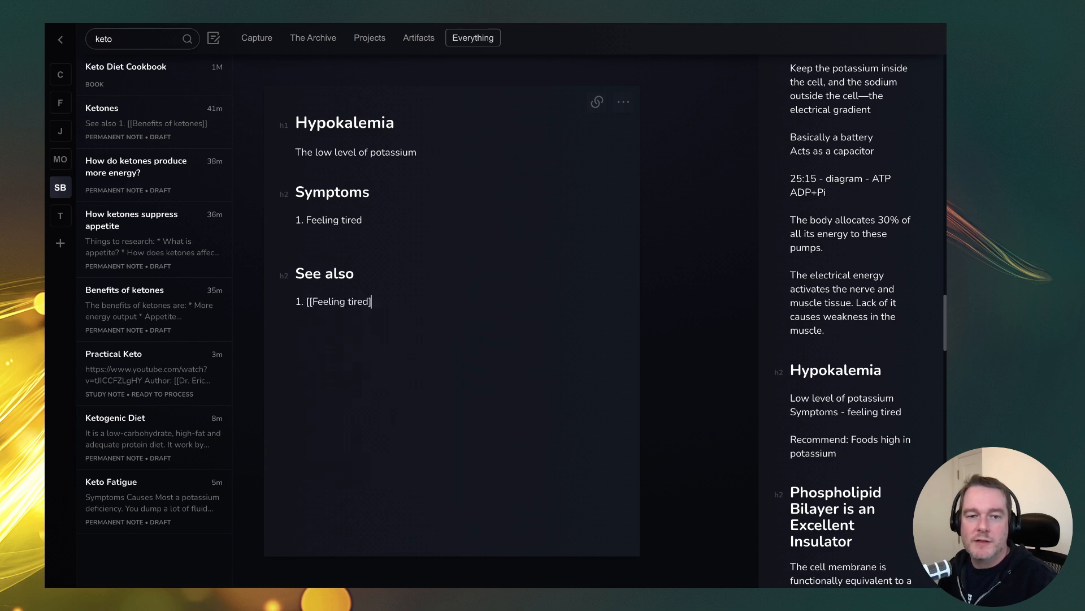
{"action": "type", "text": "]"}
Step: Create the Feeling tired note from its link and add a "Possible causes" heading with a numbered link to [[Hypokalemia]]
{"action": "left_click", "coordinate": [353, 300]}
{"action": "left_click", "coordinate": [388, 322]}
{"action": "key", "text": "Return"}
{"action": "type", "text": "## Possible causes"}
{"action": "key", "text": "Return"}
{"action": "type", "text": "1. [[H"}
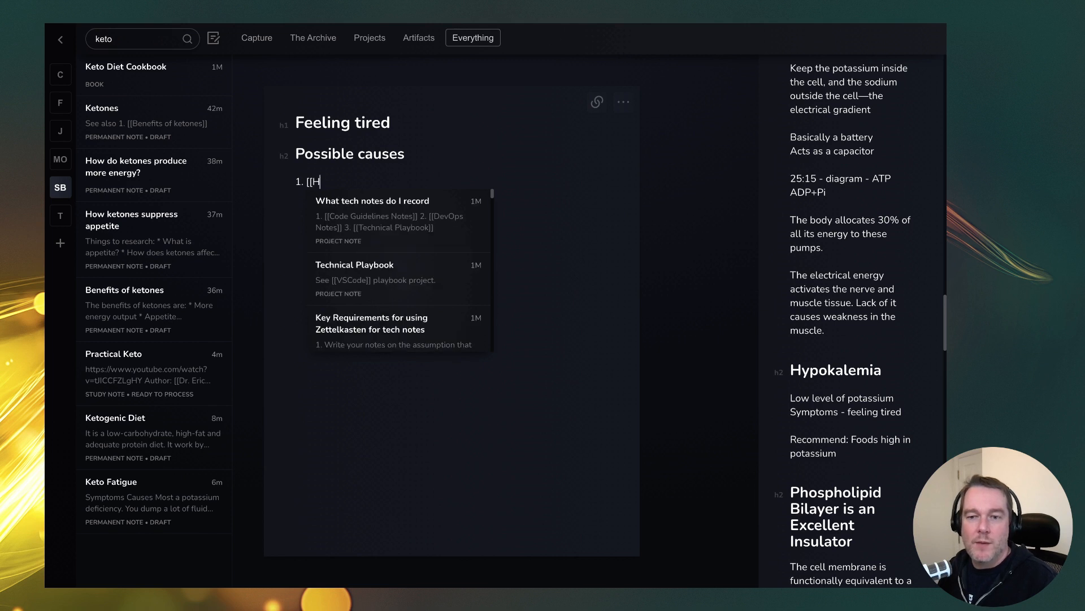
{"action": "type", "text": "ypo"}
{"action": "left_click", "coordinate": [385, 206]}
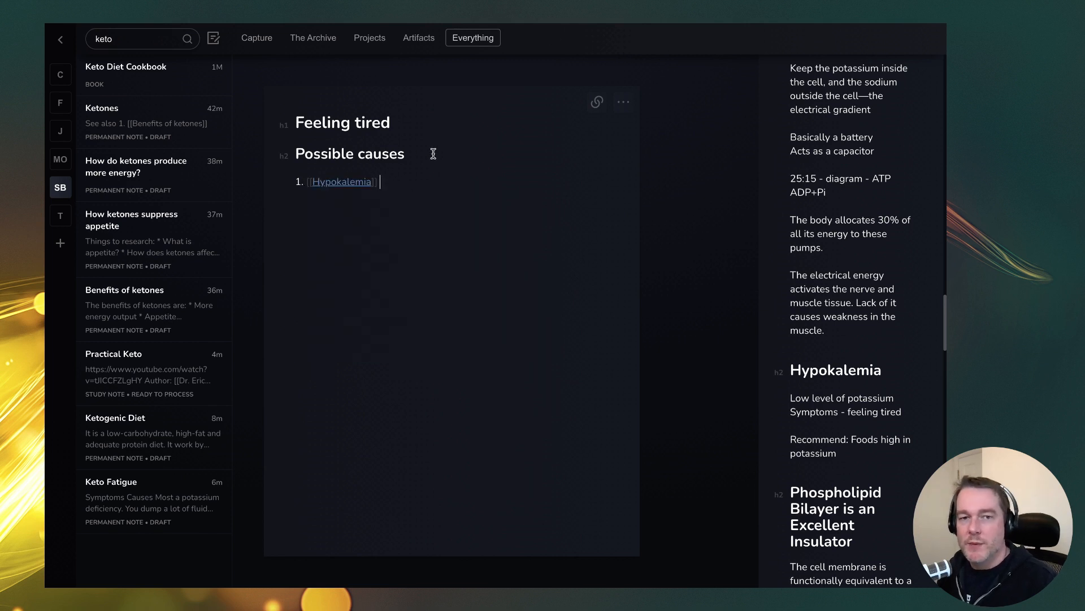
Step: Return to the Hypokalemia note and add a level-two "Remedies" heading between Symptoms and See also
{"action": "left_click", "coordinate": [597, 102]}
{"action": "left_click", "coordinate": [634, 128]}
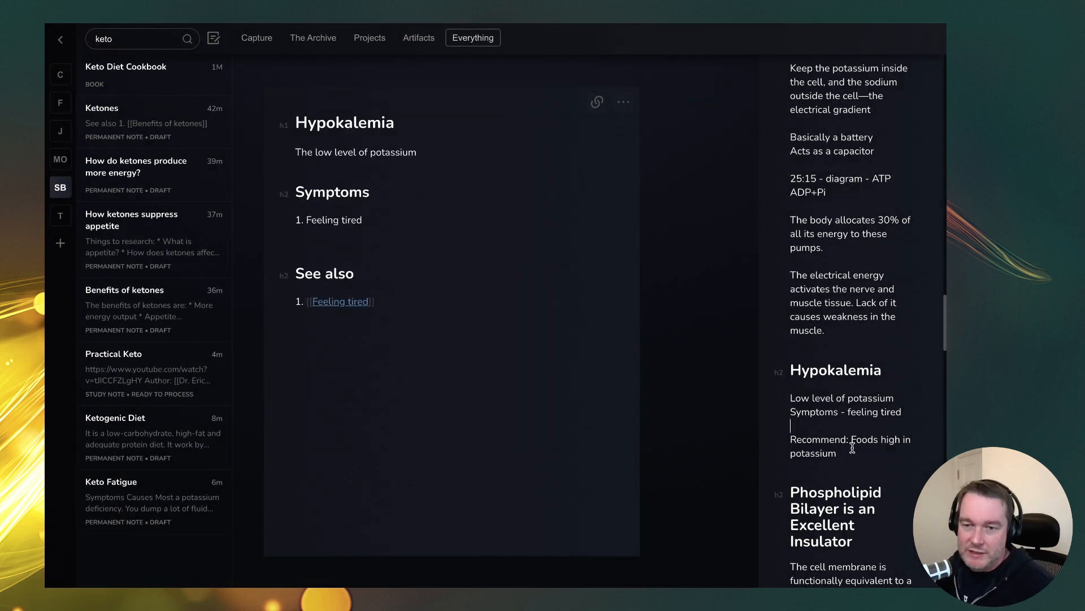
{"action": "left_click", "coordinate": [871, 454]}
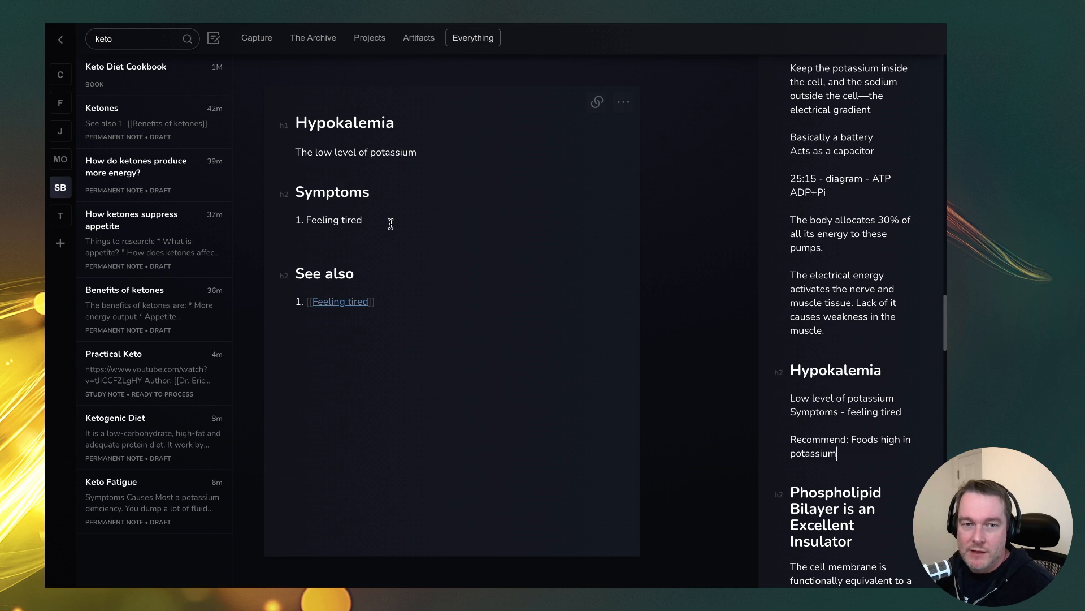
{"action": "key", "text": "Return"}
{"action": "key", "text": "Return"}
{"action": "type", "text": "## Reme"}
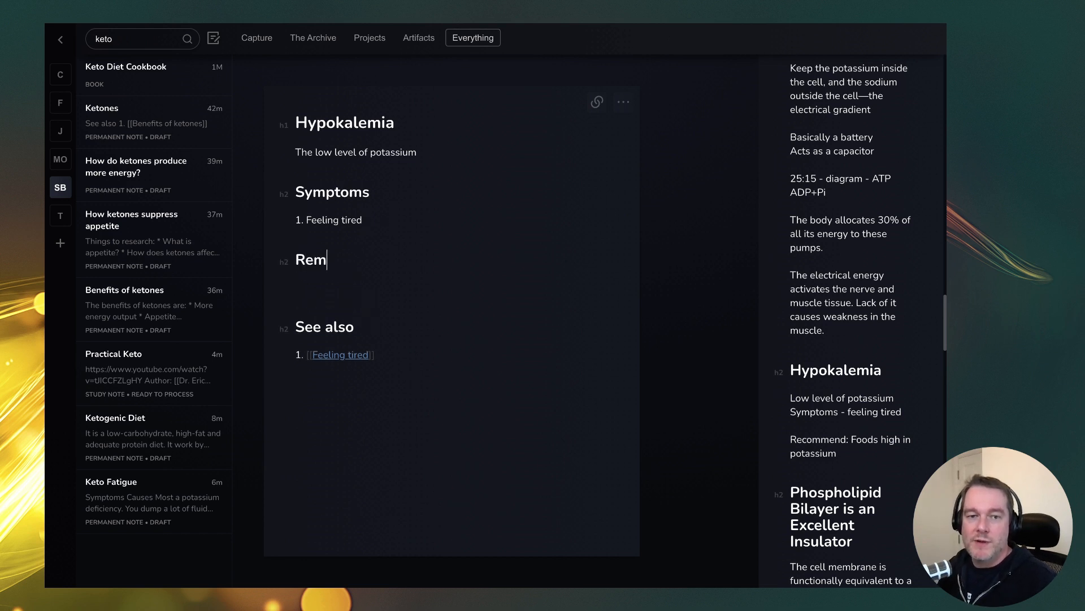
{"action": "type", "text": "dies"}
{"action": "key", "text": "Return"}
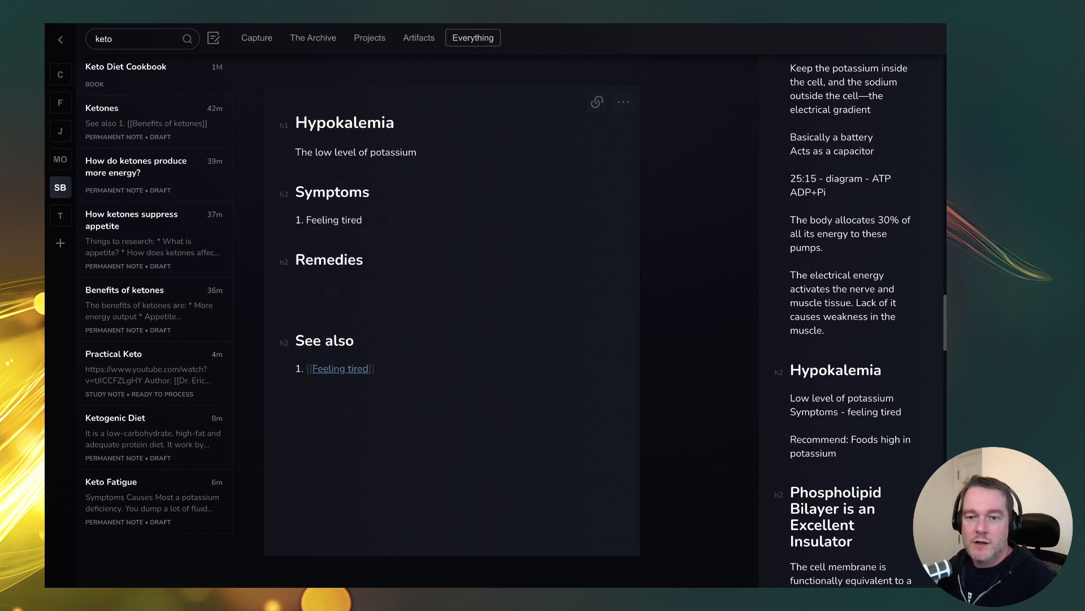
{"action": "type", "text": "1. Food"}
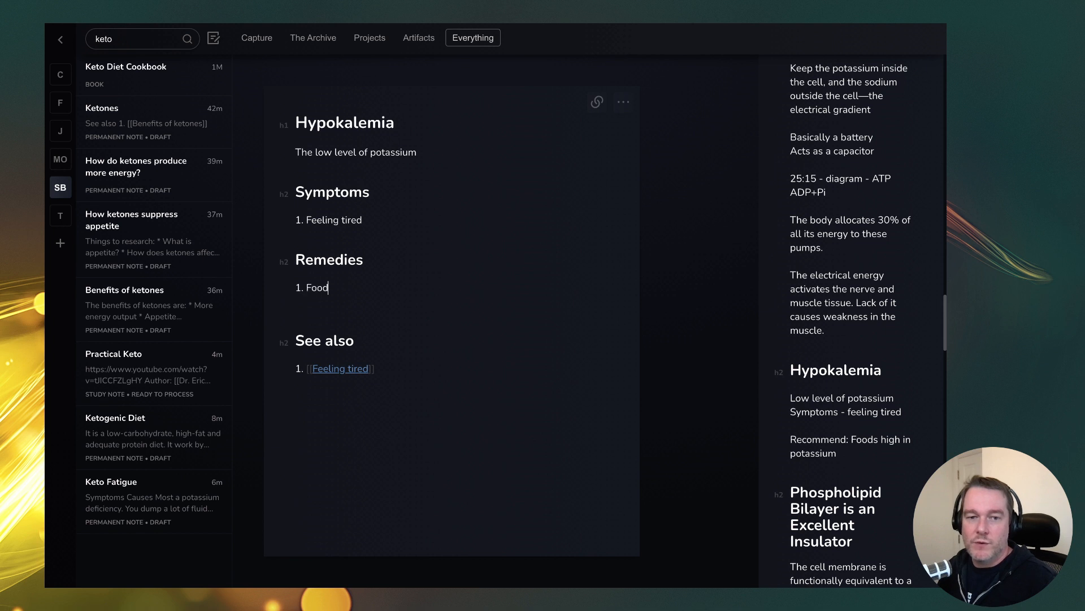
{"action": "type", "text": "s high in [[p"}
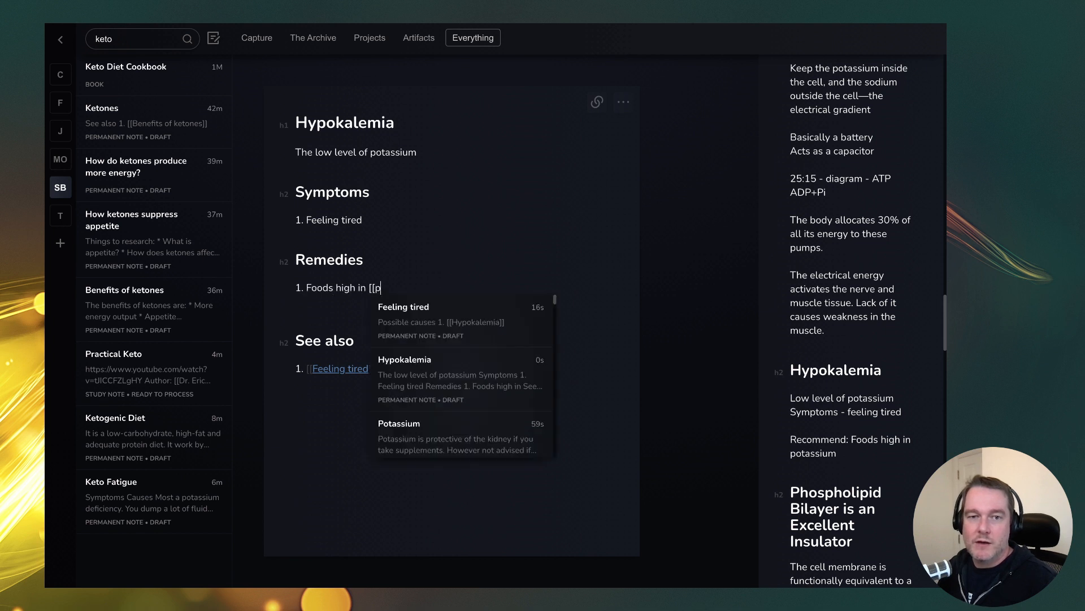
{"action": "type", "text": "otass"}
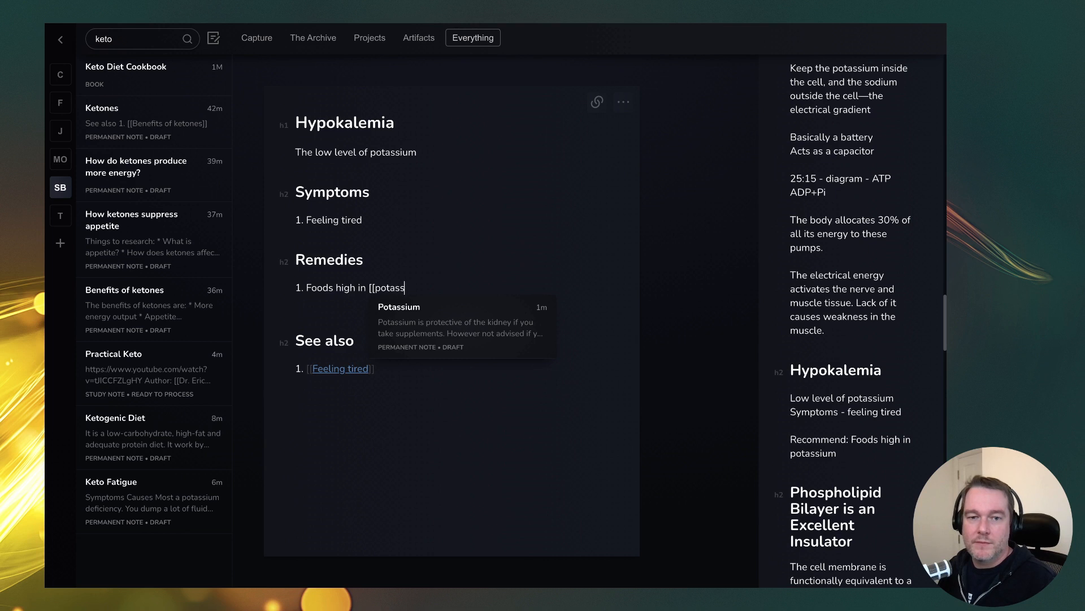
{"action": "key", "text": "BackSpace"}
{"action": "key", "text": "BackSpace"}
{"action": "key", "text": "BackSpace"}
{"action": "key", "text": "BackSpace"}
{"action": "key", "text": "BackSpace"}
{"action": "key", "text": "BackSpace"}
{"action": "key", "text": "BackSpace"}
{"action": "key", "text": "BackSpace"}
{"action": "key", "text": "BackSpace"}
{"action": "key", "text": "BackSpace"}
{"action": "key", "text": "BackSpace"}
{"action": "key", "text": "BackSpace"}
{"action": "key", "text": "BackSpace"}
{"action": "key", "text": "BackSpace"}
{"action": "key", "text": "BackSpace"}
{"action": "key", "text": "BackSpace"}
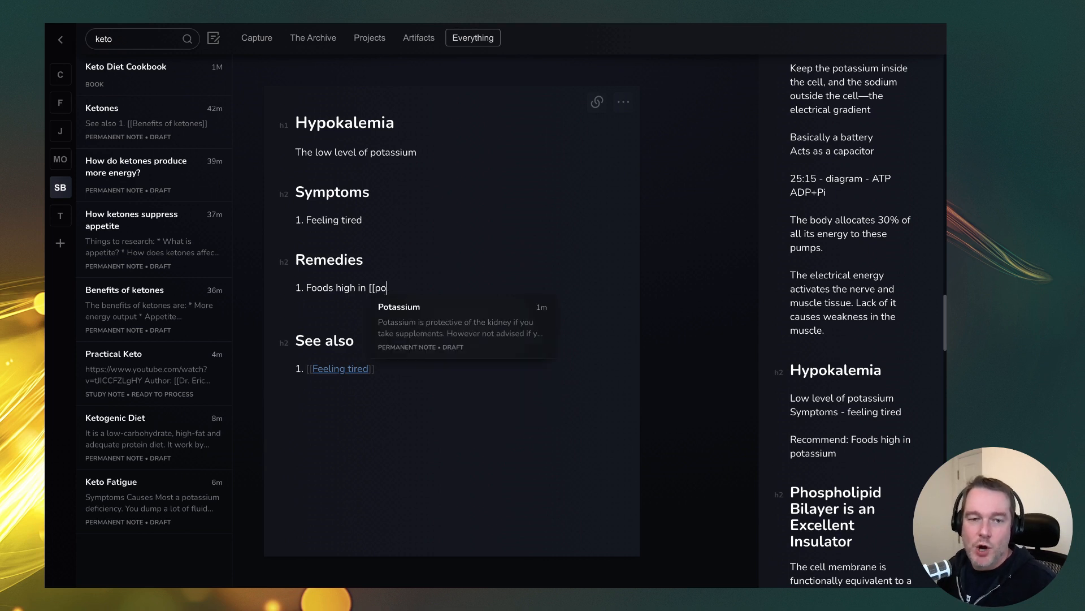
{"action": "key", "text": "BackSpace"}
{"action": "key", "text": "BackSpace"}
{"action": "key", "text": "BackSpace"}
{"action": "key", "text": "BackSpace"}
{"action": "key", "text": "BackSpace"}
{"action": "key", "text": "BackSpace"}
Step: Link [[Foods high in potassium]] as item 1 under Remedies in the Hypokalemia note and create that note from the link
{"action": "type", "text": "[["}
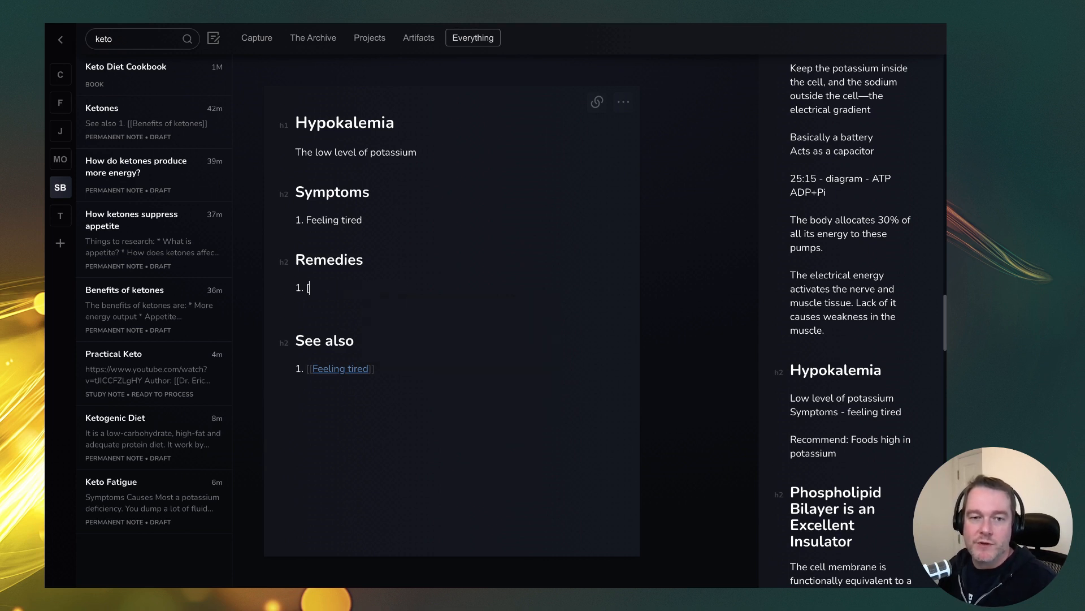
{"action": "type", "text": "Foods h"}
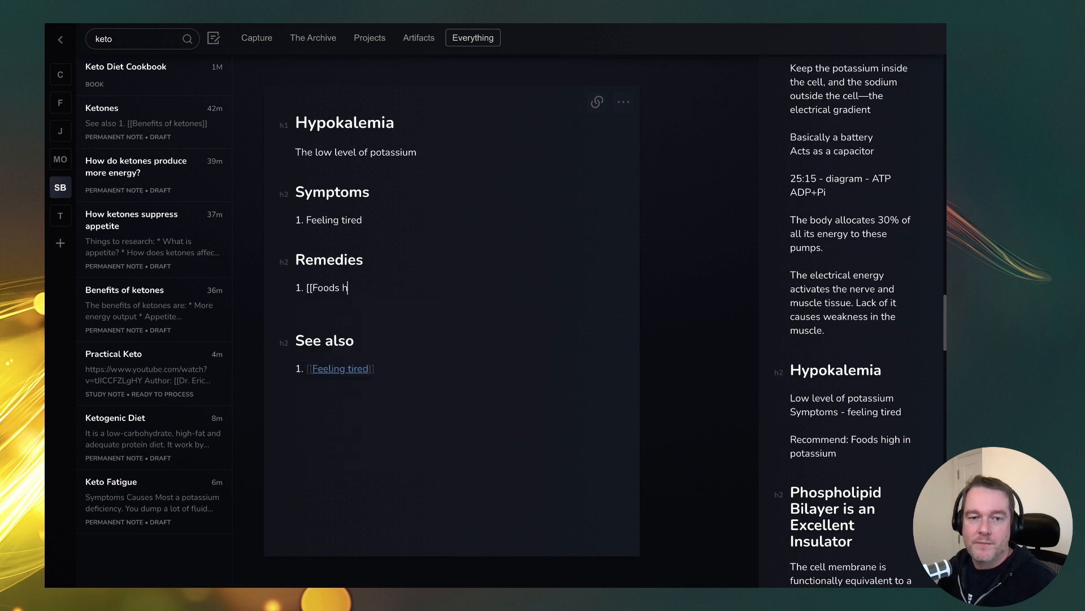
{"action": "type", "text": "igh in potassium]]"}
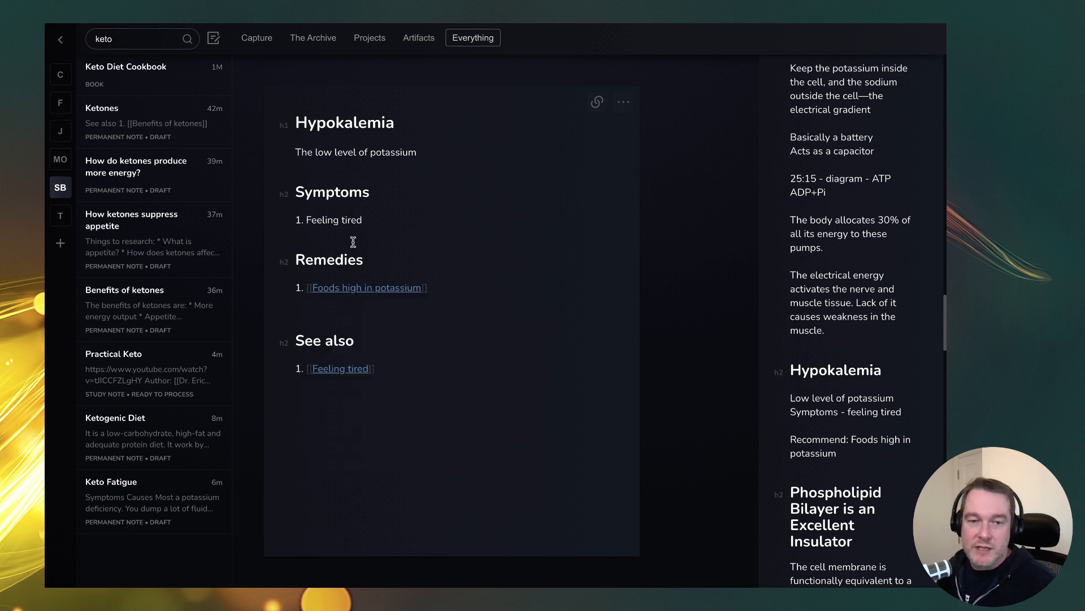
{"action": "left_click", "coordinate": [373, 286]}
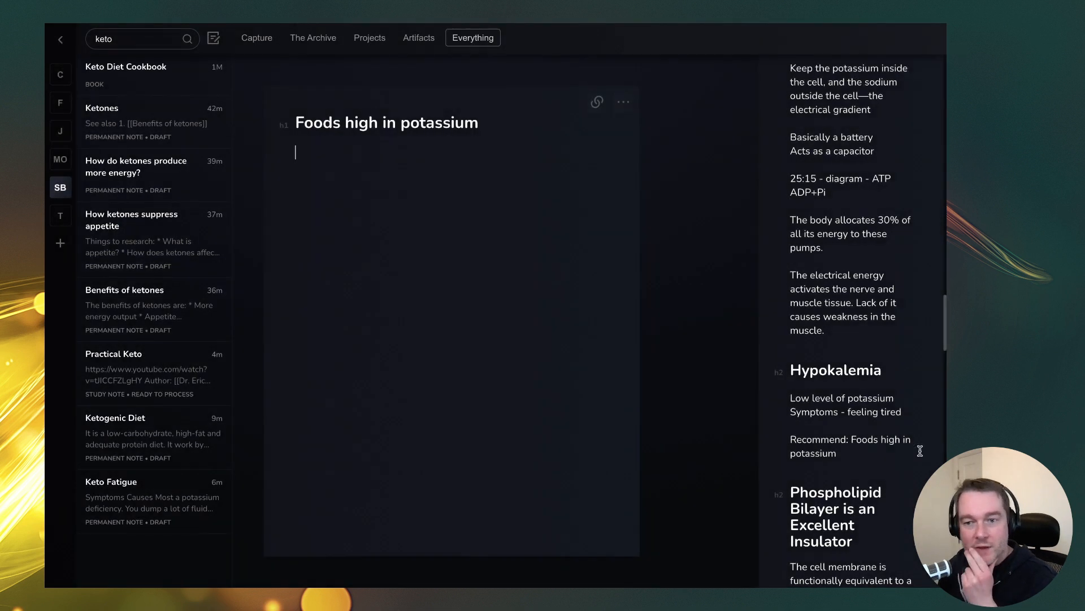
Step: Examine the Phospholipid Bilayer section of the study notes, then return to the Hypokalemia note through the new note's backlink
{"action": "scroll", "coordinate": [865, 408], "scroll_direction": "down", "scroll_amount": 4}
{"action": "left_click_drag", "start_coordinate": [882, 255], "coordinate": [796, 255]}
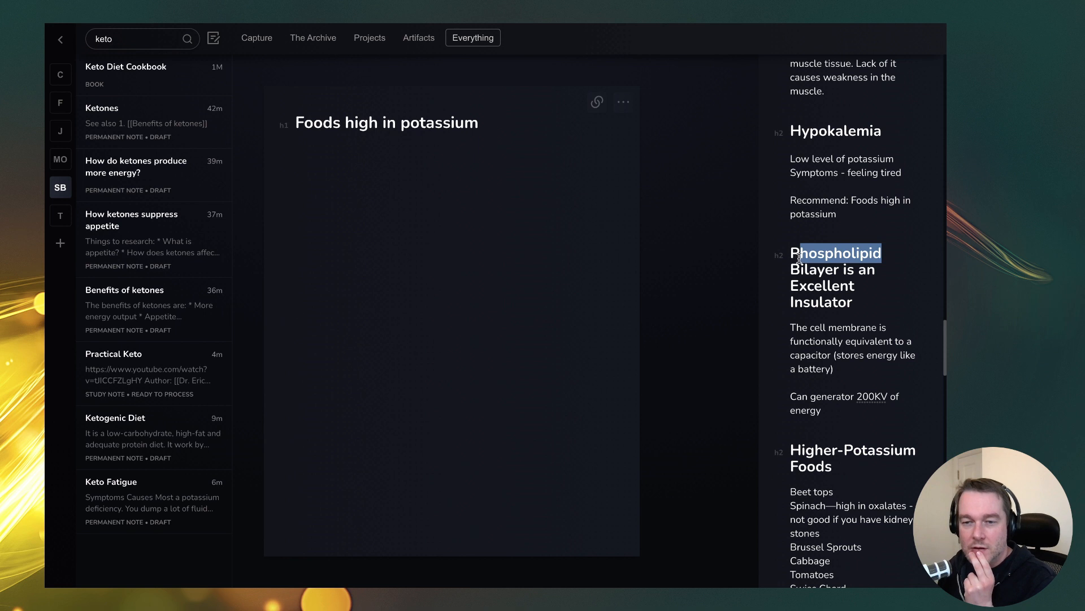
{"action": "left_click", "coordinate": [801, 261]}
{"action": "left_click_drag", "start_coordinate": [868, 311], "coordinate": [841, 270]}
{"action": "left_click", "coordinate": [833, 254]}
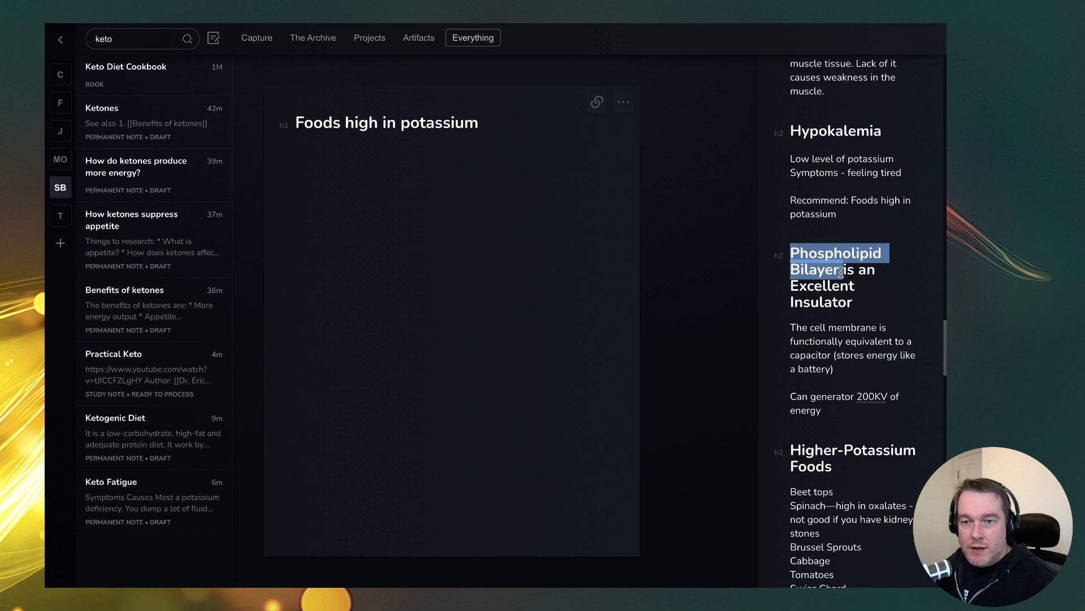
{"action": "left_click", "coordinate": [388, 266]}
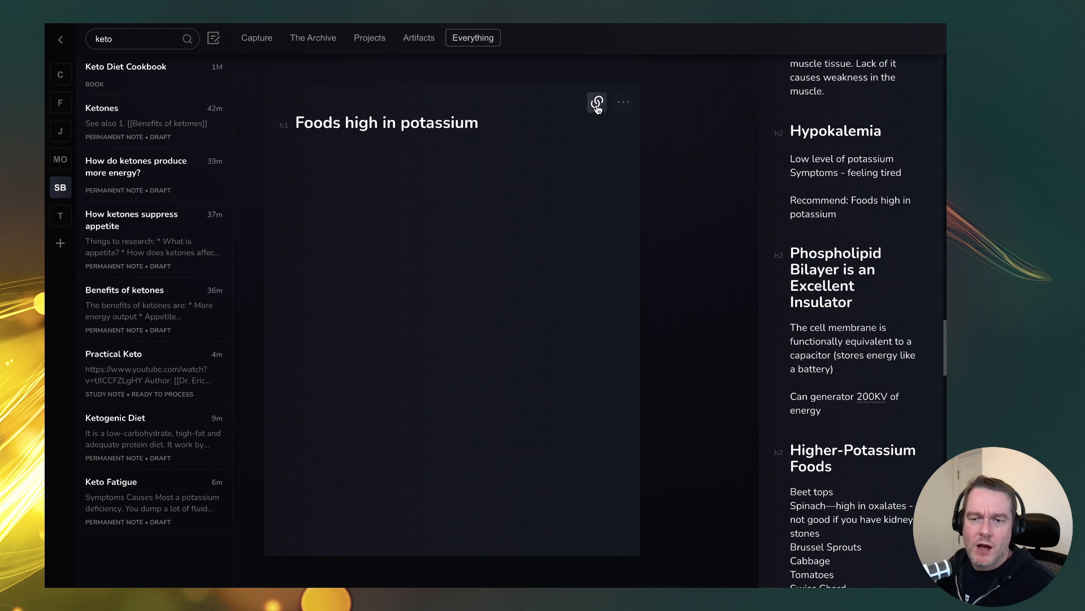
{"action": "mouse_move", "coordinate": [597, 107]}
{"action": "left_click", "coordinate": [600, 127]}
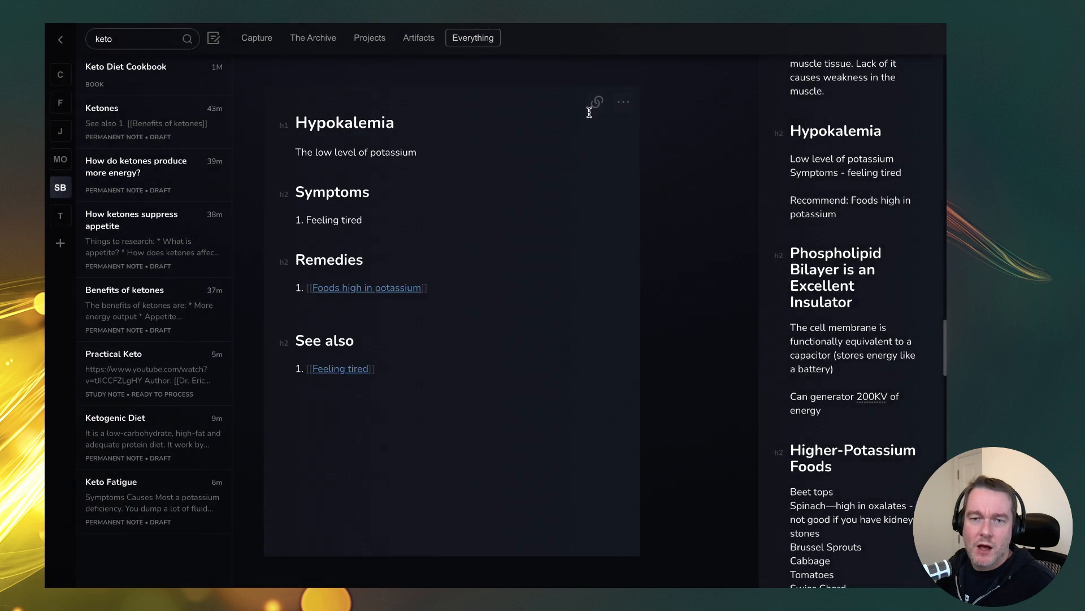
Step: Create a note titled "Cell energy" with a numbered link to [[Phospholipid Bilayer]] and open the linked note
{"action": "left_click", "coordinate": [214, 38]}
{"action": "type", "text": "Cell en"}
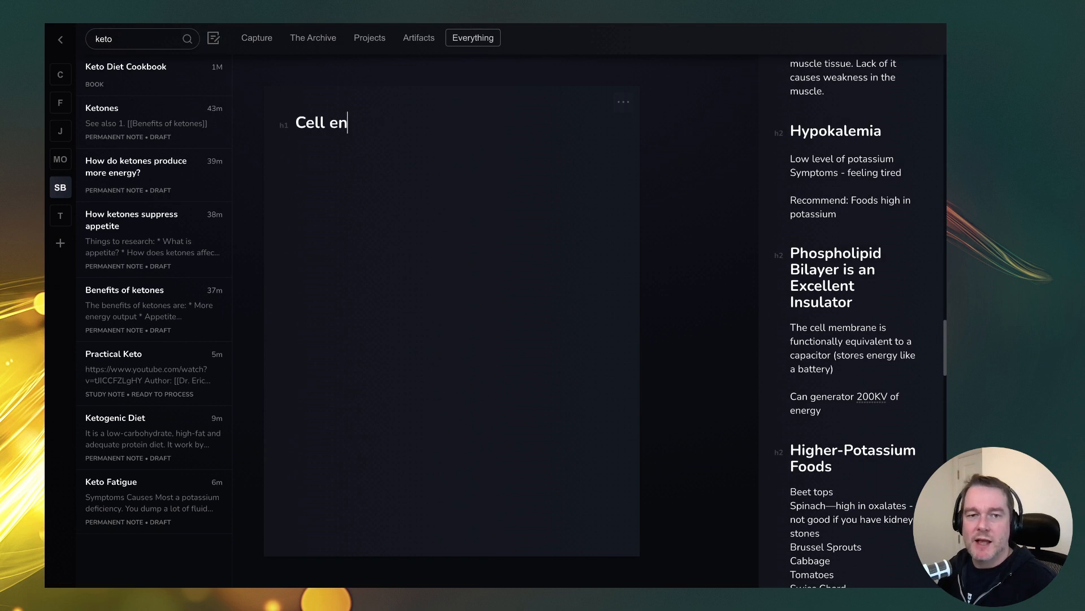
{"action": "type", "text": "ergy 1. [[Phospholipid Bilayer]]"}
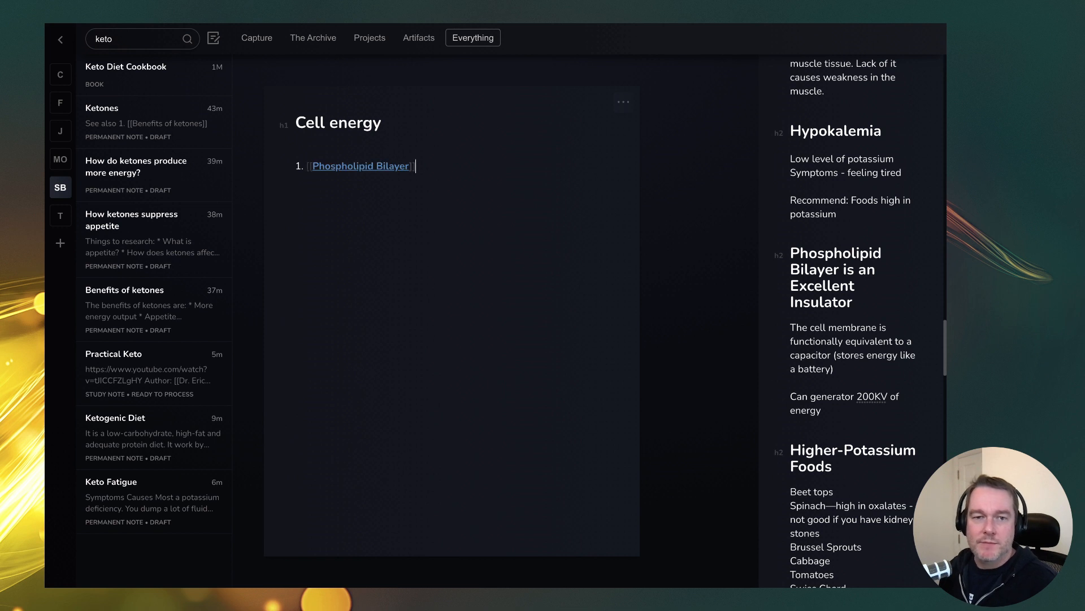
{"action": "left_click", "coordinate": [354, 167]}
{"action": "left_click", "coordinate": [424, 195]}
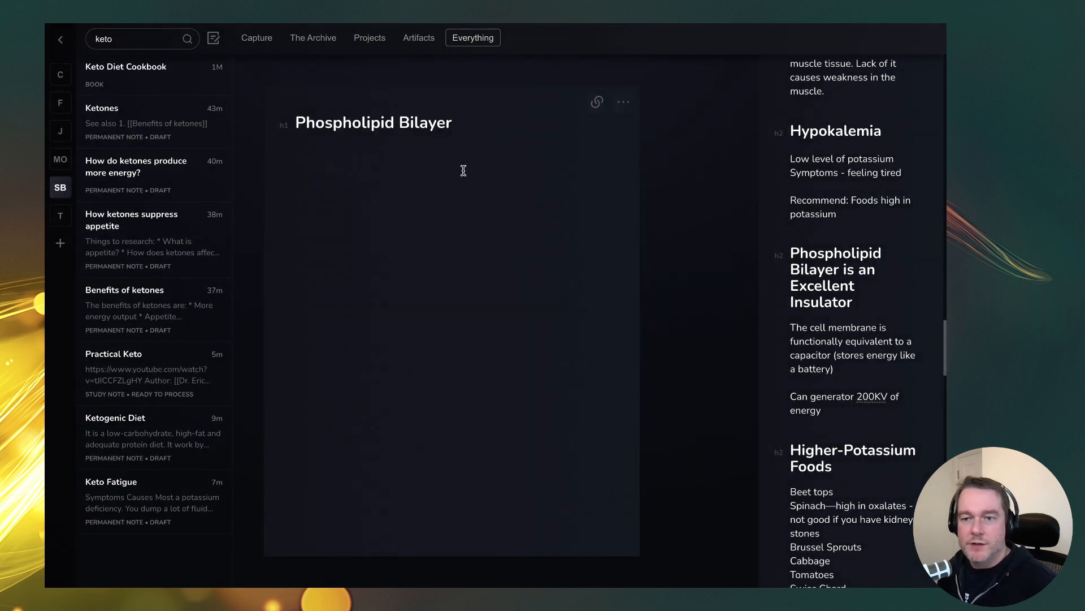
Step: Copy the study notes' cell membrane capacitor sentence into the Phospholipid Bilayer note and add "It can generate 200KV of energy."
{"action": "left_click_drag", "start_coordinate": [862, 367], "coordinate": [787, 328]}
{"action": "key", "text": "ctrl+c"}
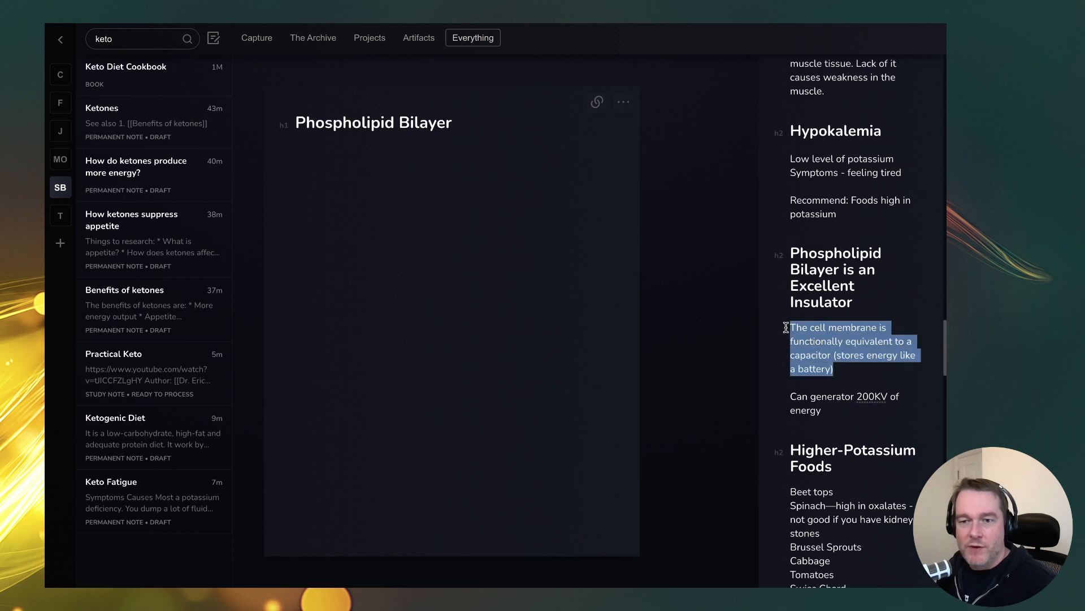
{"action": "left_click", "coordinate": [407, 187]}
{"action": "key", "text": "ctrl+v"}
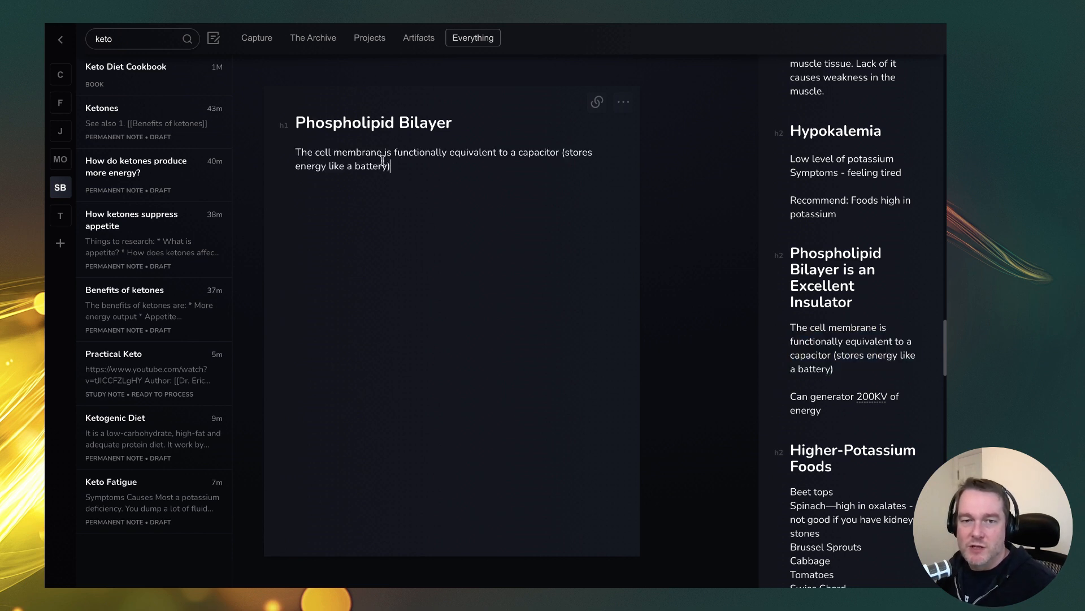
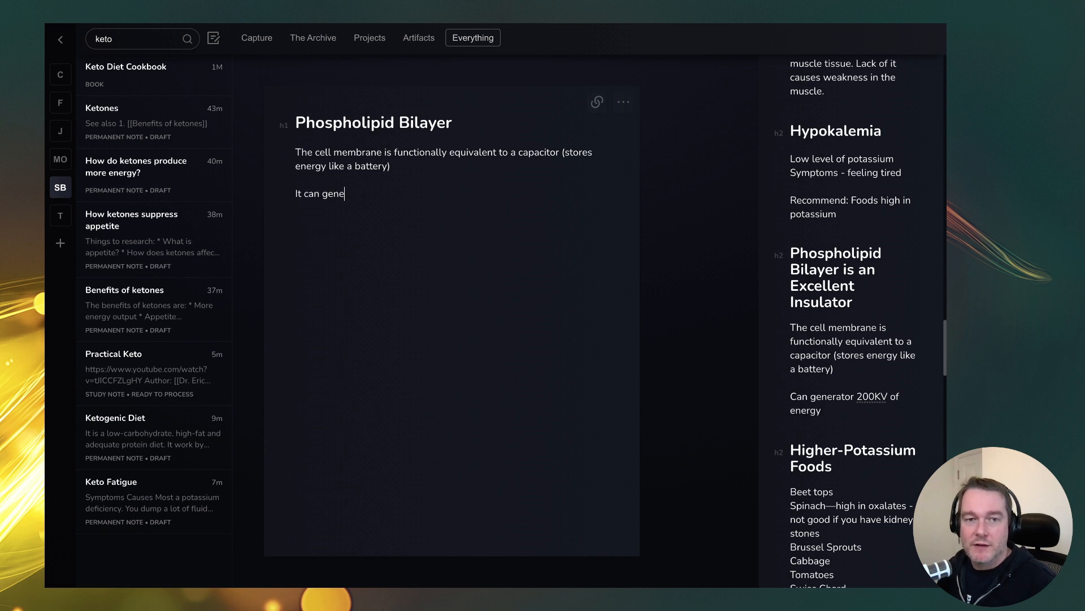
{"action": "type", "text": "200KV of energy."}
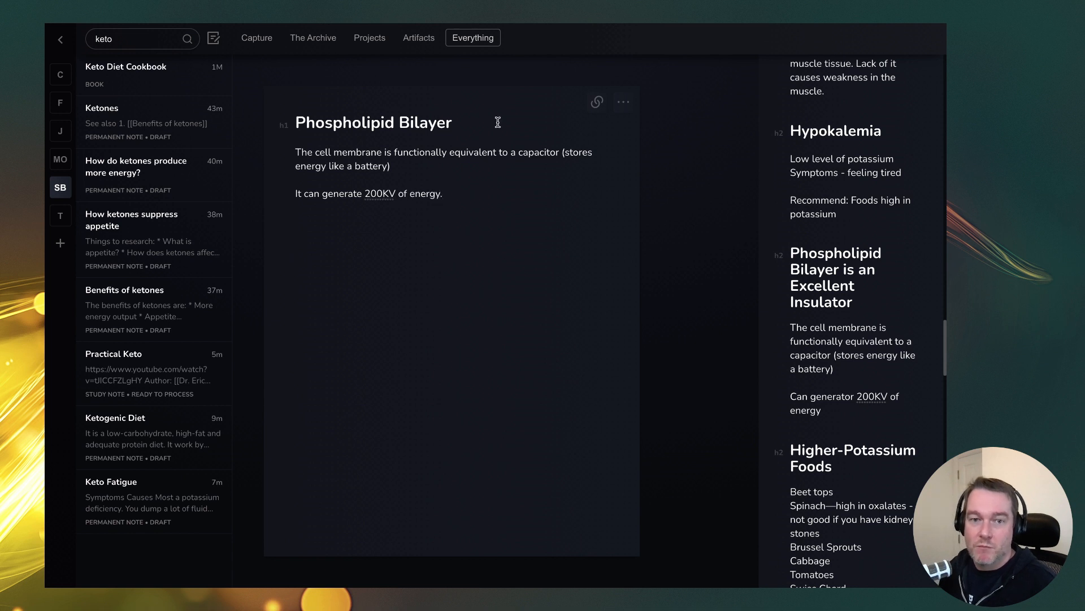
Step: Return to the Cell energy note and replace its bold list link with a regular-weight [[Phospholipid Bilayer]] link
{"action": "left_click", "coordinate": [597, 102]}
{"action": "left_click", "coordinate": [635, 130]}
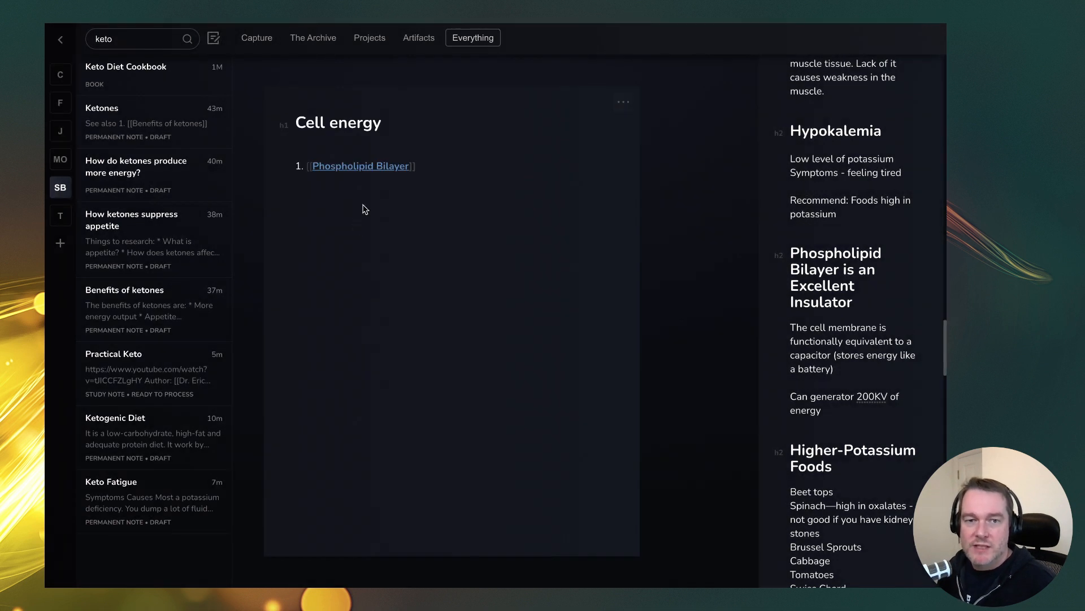
{"action": "left_click_drag", "start_coordinate": [431, 164], "coordinate": [308, 165]}
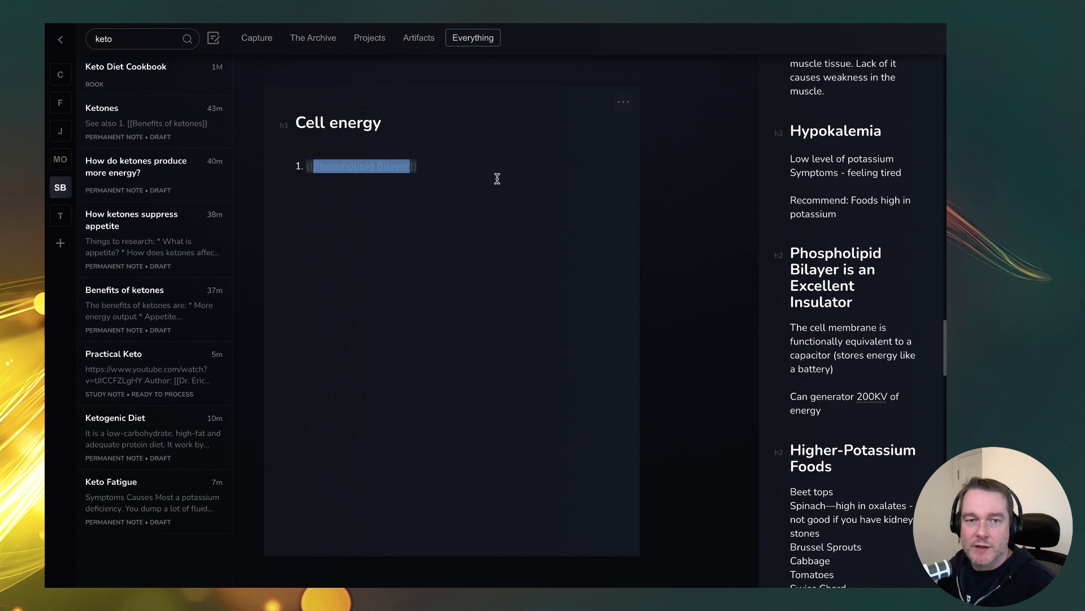
{"action": "left_click", "coordinate": [460, 171]}
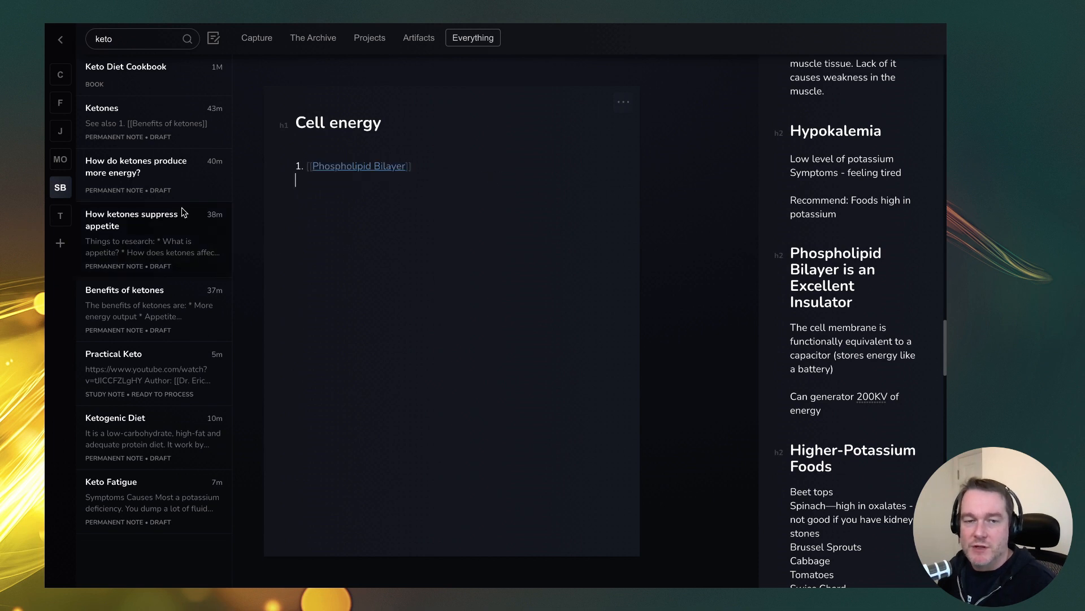
Step: Create a new note titled "Cell membrane", based on the term in the study notes
{"action": "double_click", "coordinate": [865, 327]}
{"action": "left_click", "coordinate": [403, 289]}
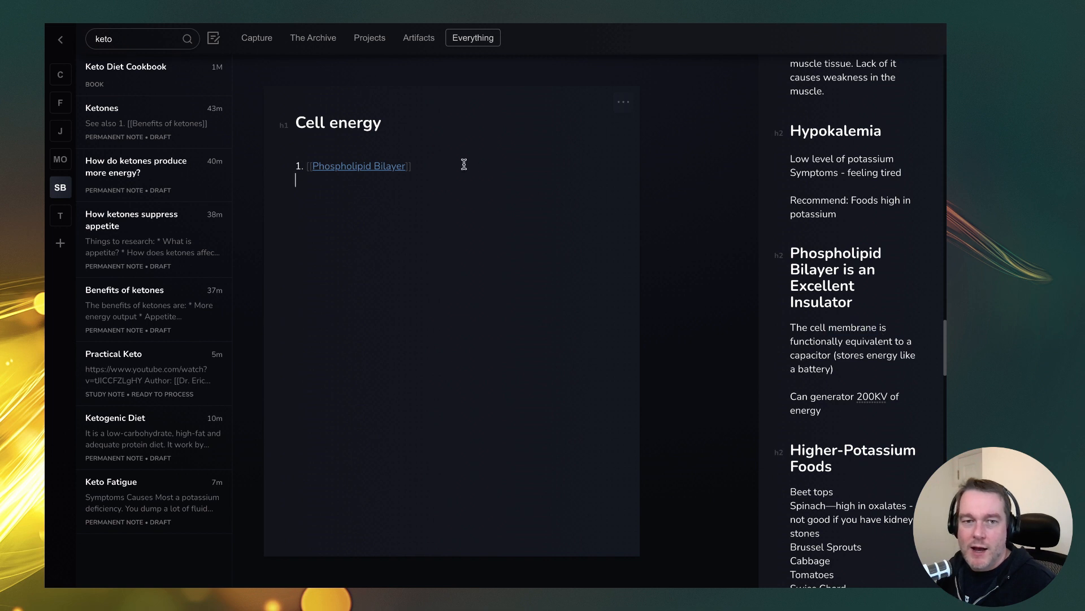
{"action": "left_click", "coordinate": [212, 39]}
{"action": "left_click", "coordinate": [328, 126]}
{"action": "type", "text": "Cell "}
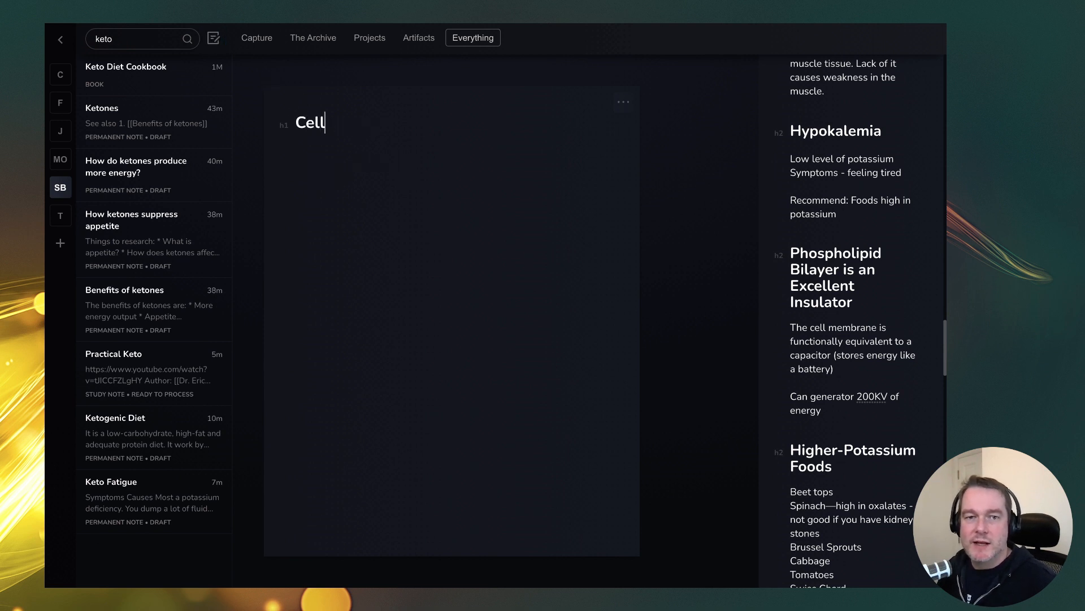
{"action": "type", "text": "membrane"}
{"action": "key", "text": "Return"}
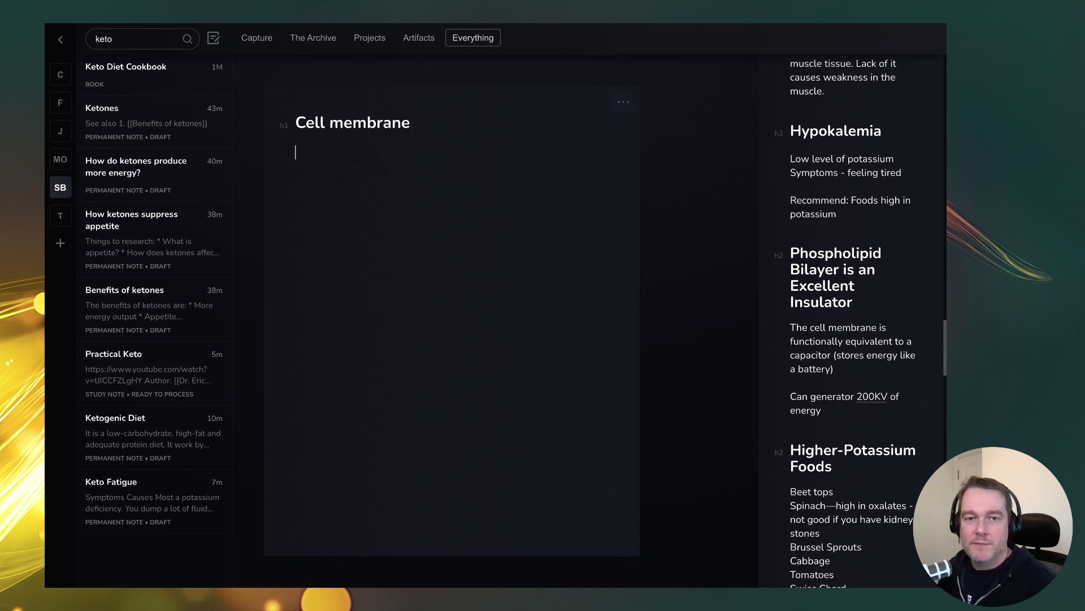
Step: Add a level-two "See also" section to the Cell membrane note with a numbered link to [[Phospholipid Bilayer]]
{"action": "type", "text": "#C"}
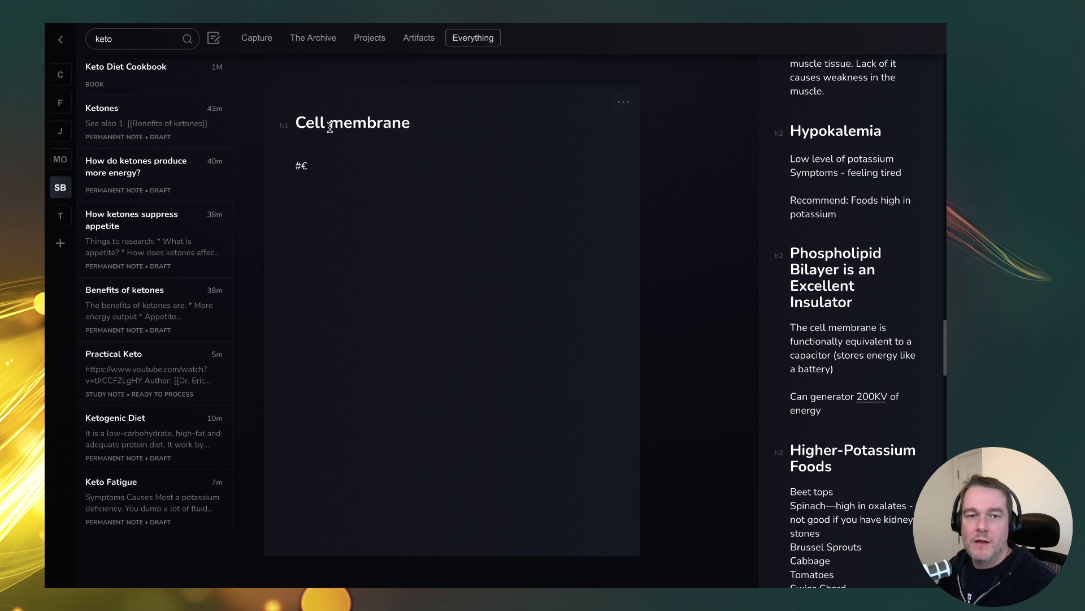
{"action": "type", "text": "See"}
{"action": "key", "text": "BackSpace"}
{"action": "key", "text": "BackSpace"}
{"action": "key", "text": "BackSpace"}
{"action": "key", "text": "BackSpace"}
{"action": "type", "text": "## See also"}
{"action": "key", "text": "Return"}
{"action": "type", "text": "1. [[Pho"}
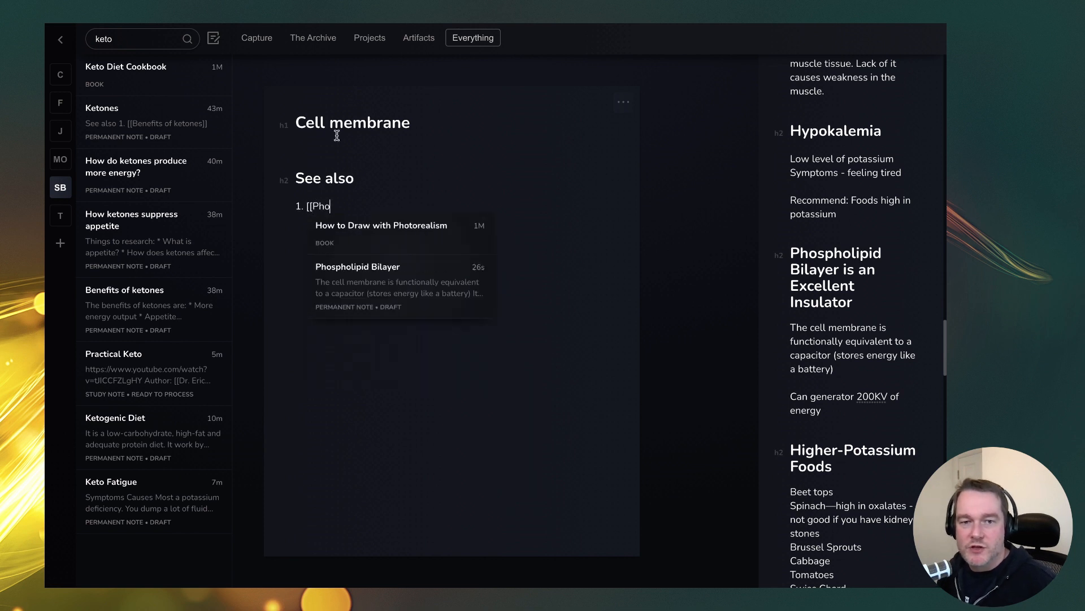
{"action": "left_click", "coordinate": [395, 285]}
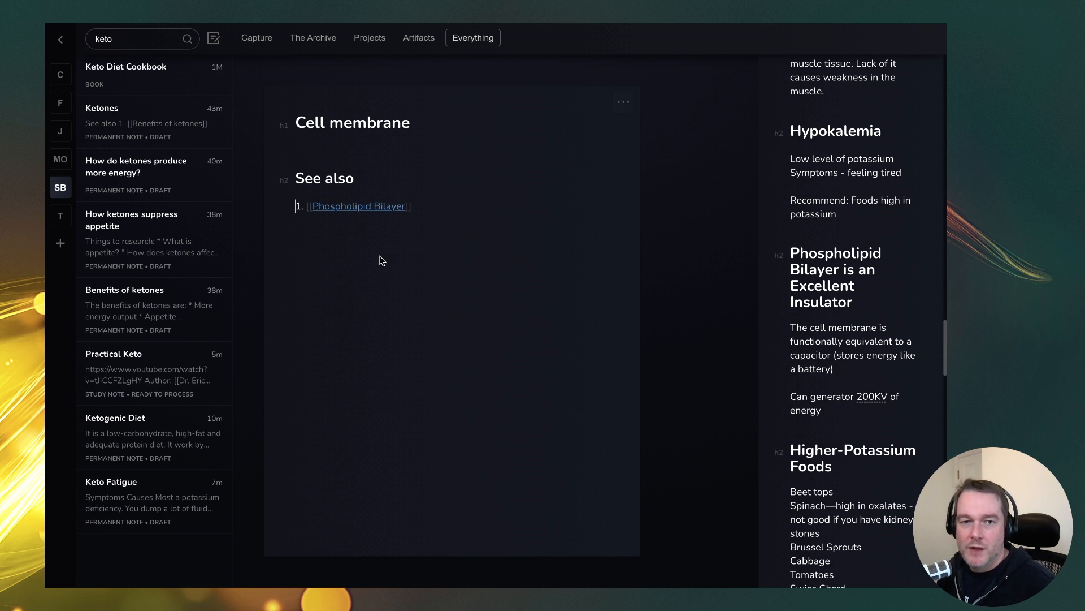
Step: Open the Phospholipid Bilayer note from its link, check its backlinks, and look at the study notes' Higher-Potassium Foods heading
{"action": "left_click", "coordinate": [349, 207]}
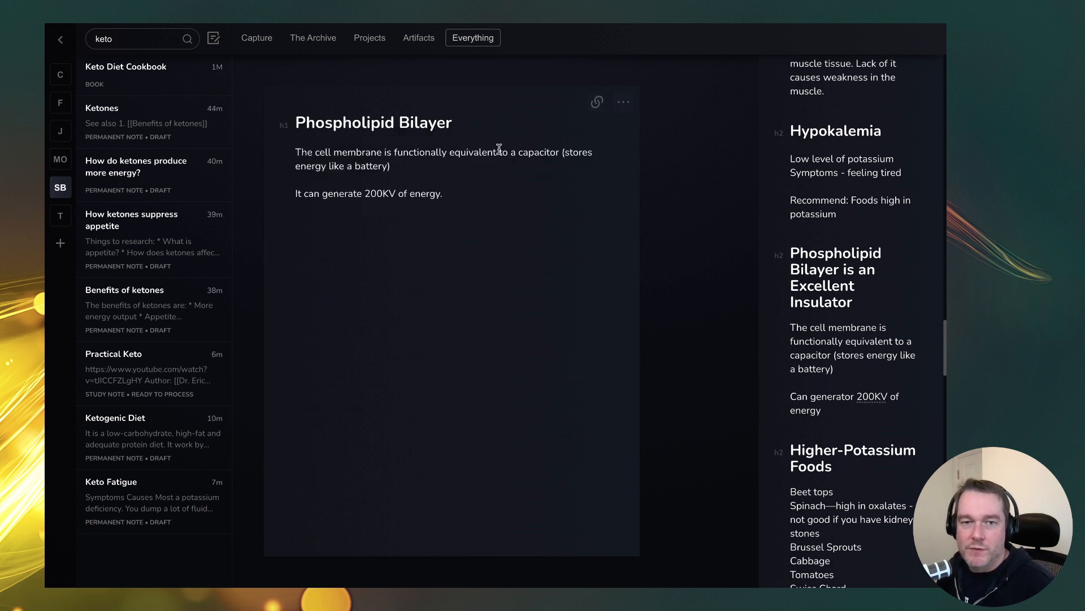
{"action": "left_click", "coordinate": [597, 102]}
{"action": "left_click", "coordinate": [562, 266]}
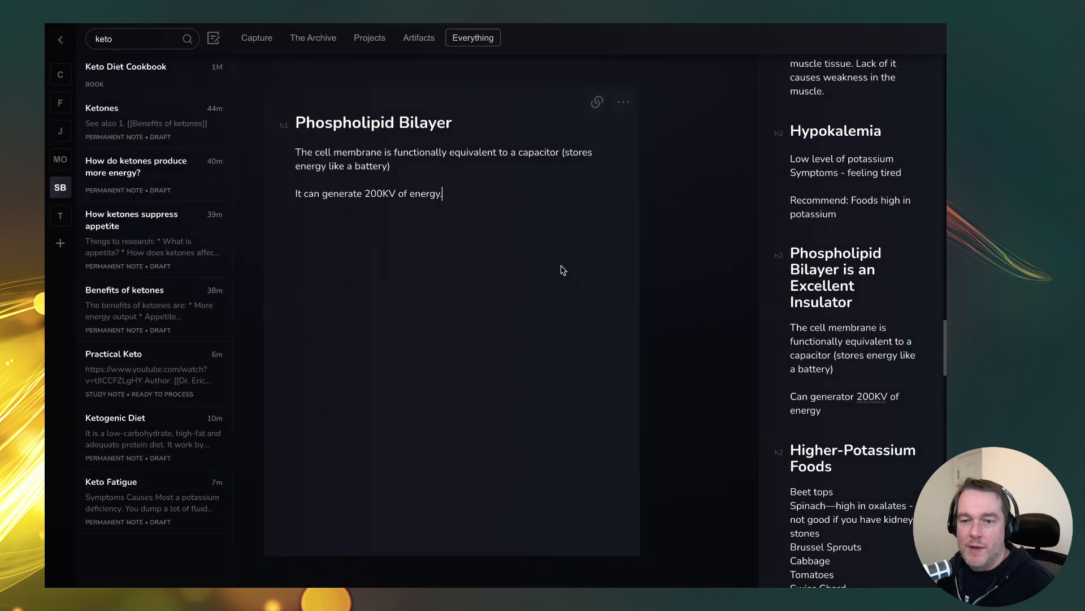
{"action": "triple_click", "coordinate": [860, 459]}
{"action": "left_click", "coordinate": [366, 267]}
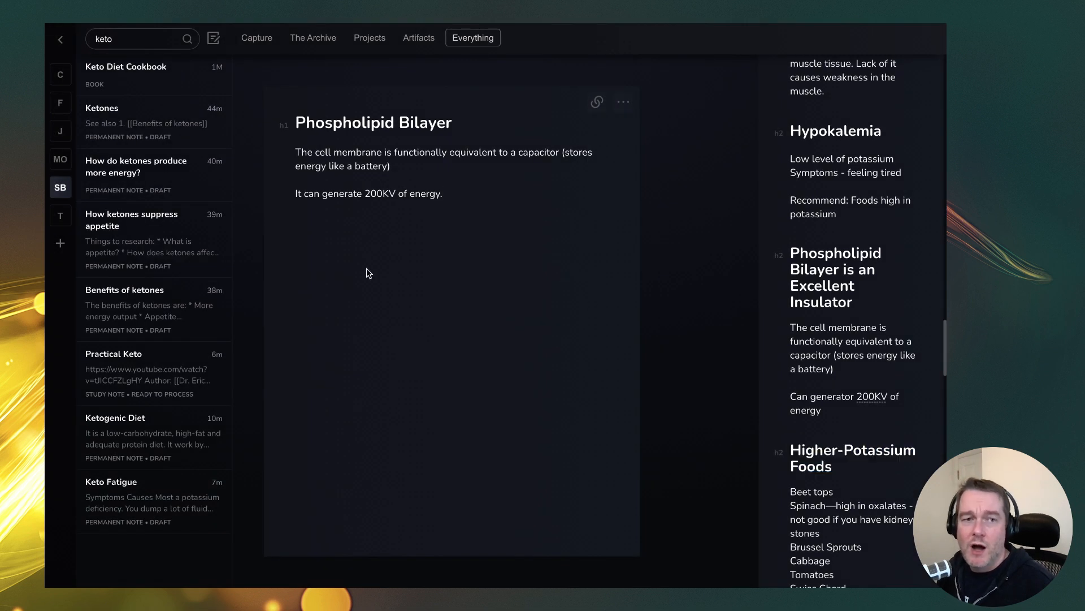
Step: Search the notes for "food" and open the Foods high in potassium note
{"action": "key", "text": "ctrl+l"}
{"action": "mouse_move", "coordinate": [46, 27]}
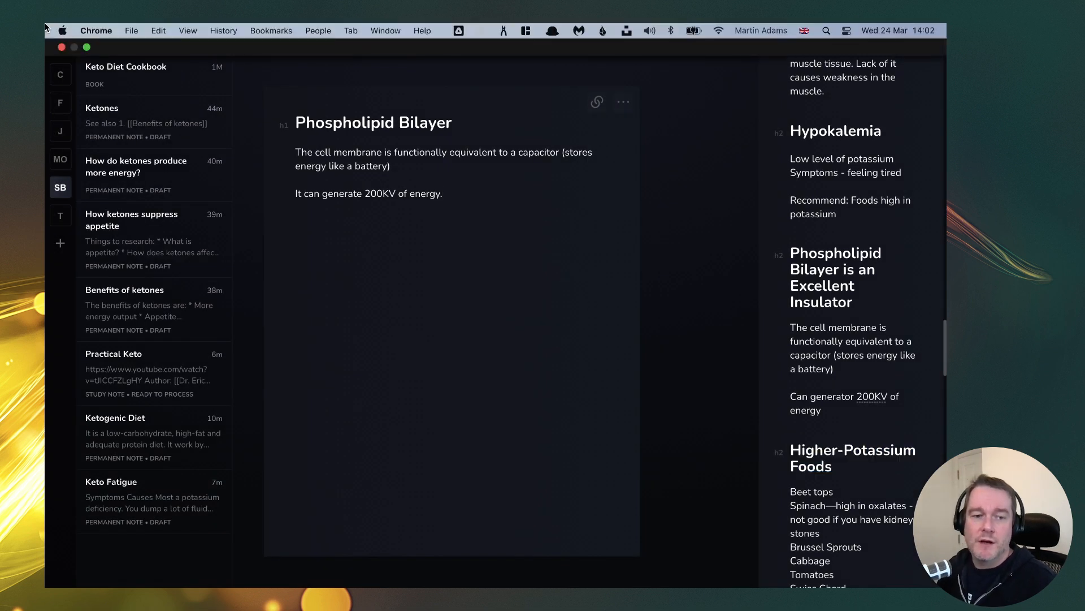
{"action": "type", "text": "food"}
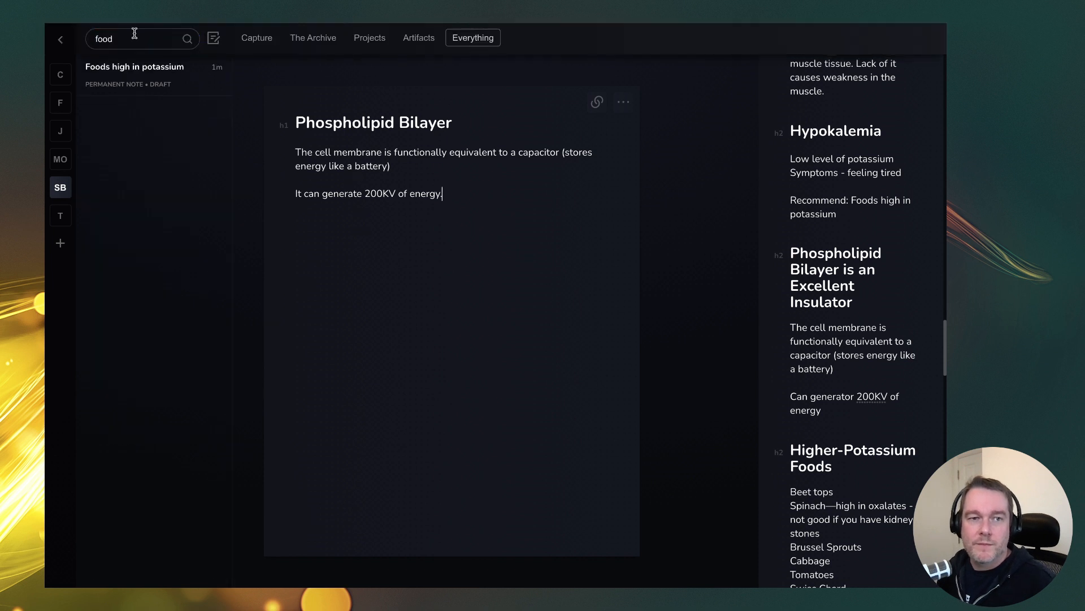
{"action": "left_click", "coordinate": [146, 98]}
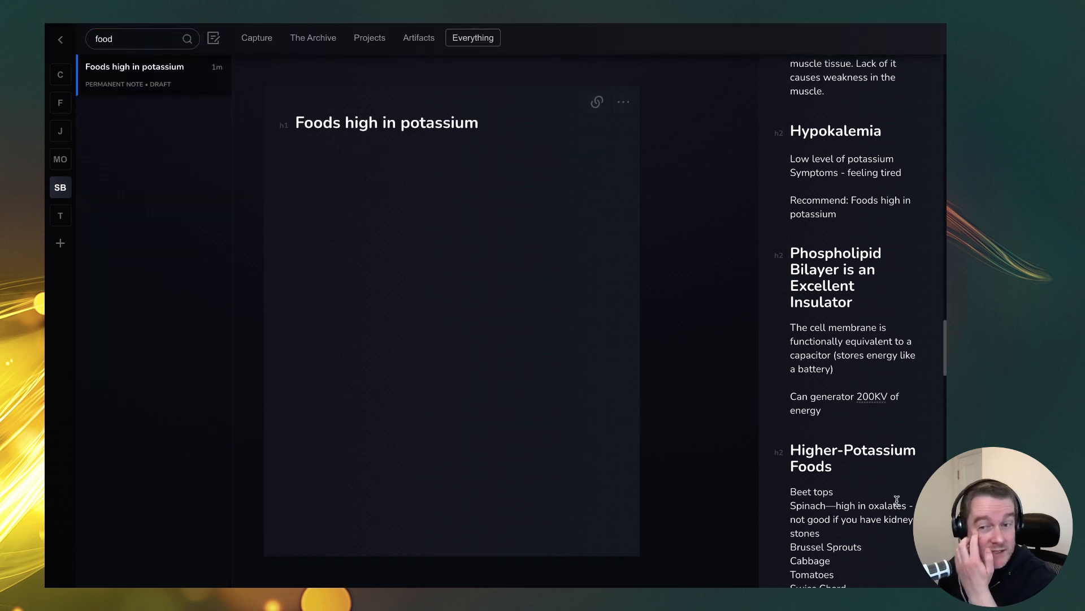
Step: Copy the food list from Beet tops to Bok Choy from the study notes into the Foods high in potassium note
{"action": "scroll", "coordinate": [897, 500], "scroll_direction": "down", "scroll_amount": 5}
{"action": "left_click_drag", "start_coordinate": [850, 385], "coordinate": [756, 257]}
{"action": "key", "text": "ctrl+c"}
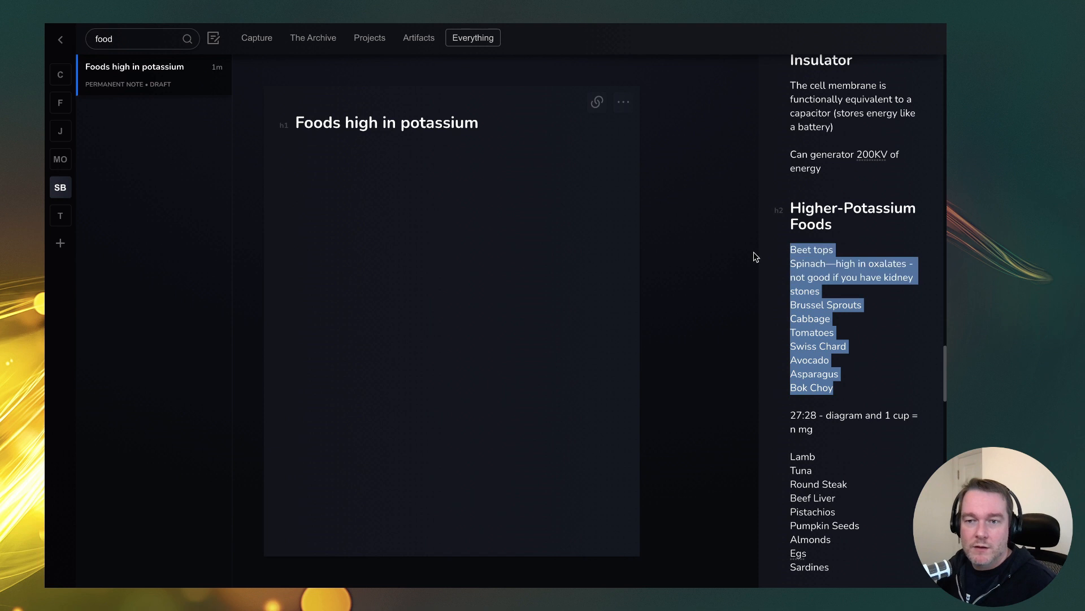
{"action": "left_click", "coordinate": [475, 162]}
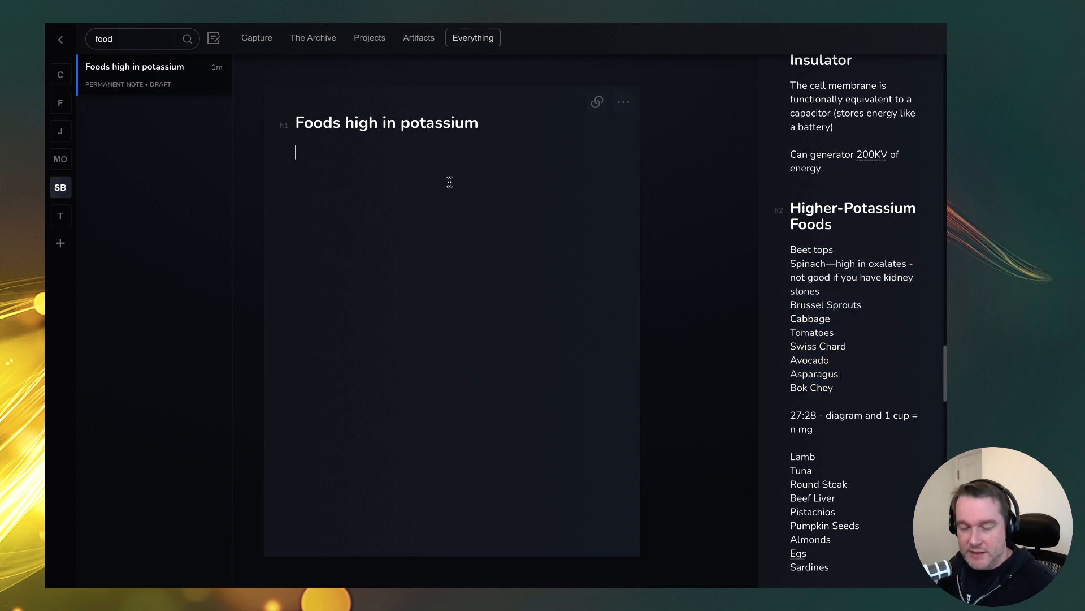
{"action": "key", "text": "ctrl+v"}
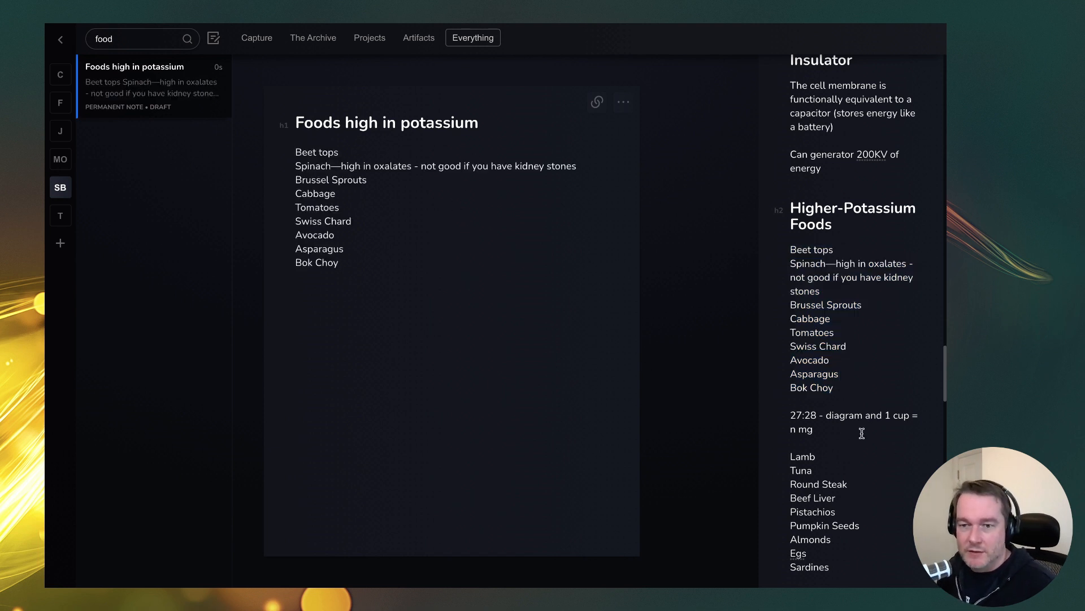
Step: Copy the second food list, Lamb to Sardines, from the study notes to below Bok Choy in the Foods high in potassium note
{"action": "scroll", "coordinate": [862, 433], "scroll_direction": "down", "scroll_amount": 2}
{"action": "left_click_drag", "start_coordinate": [839, 491], "coordinate": [758, 381]}
{"action": "key", "text": "ctrl+c"}
{"action": "left_click", "coordinate": [417, 290]}
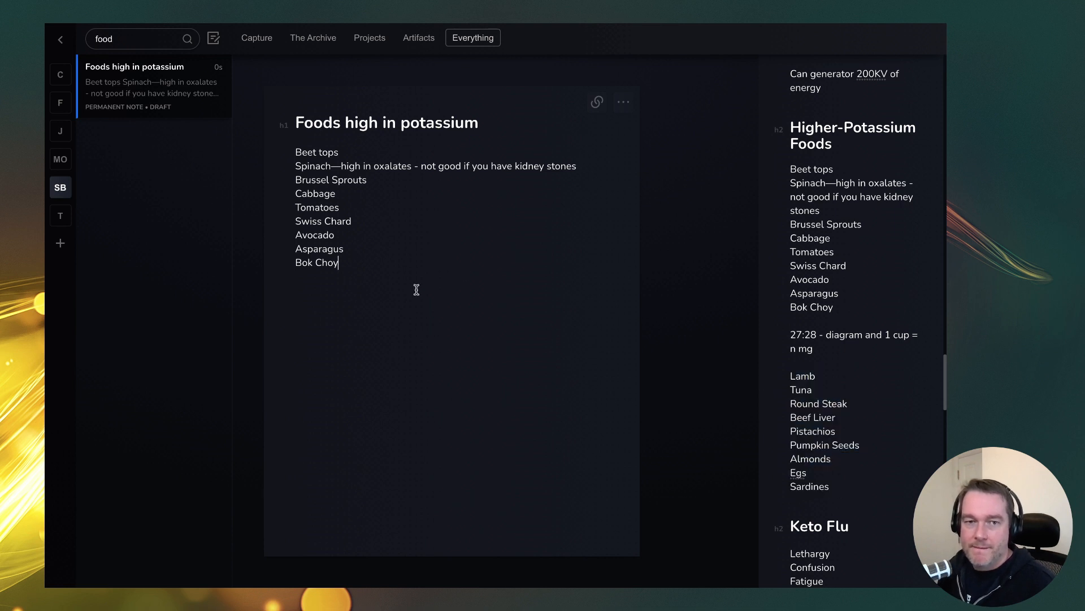
{"action": "key", "text": "ctrl+v"}
Step: Search the notes for "keto" and open the Ketogenic Diet note
{"action": "scroll", "coordinate": [885, 460], "scroll_direction": "down", "scroll_amount": 6}
{"action": "left_click", "coordinate": [824, 276]}
{"action": "left_click", "coordinate": [156, 39]}
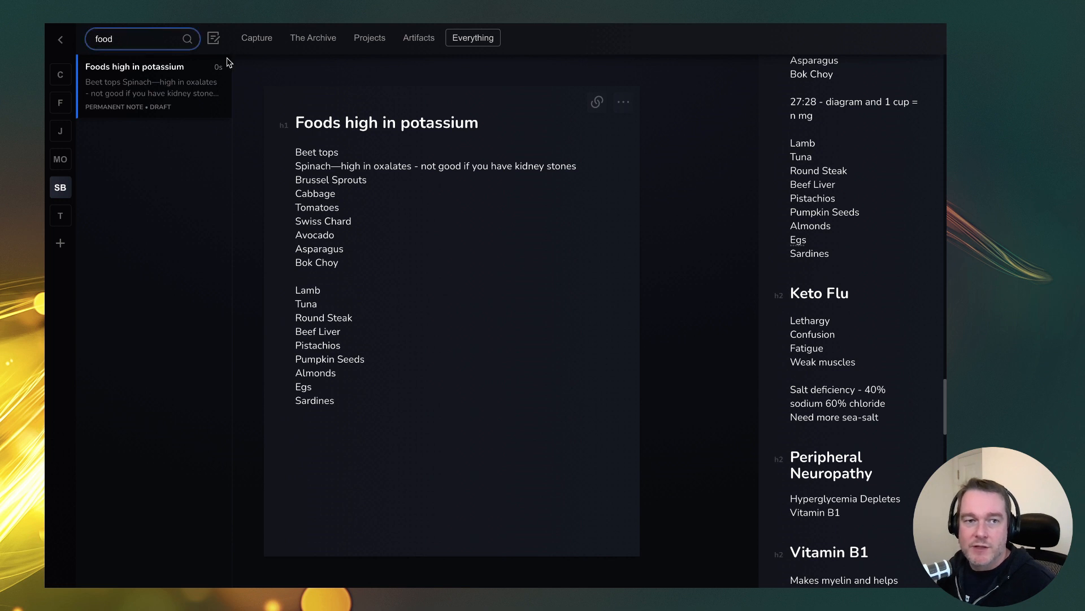
{"action": "mouse_move", "coordinate": [48, 26]}
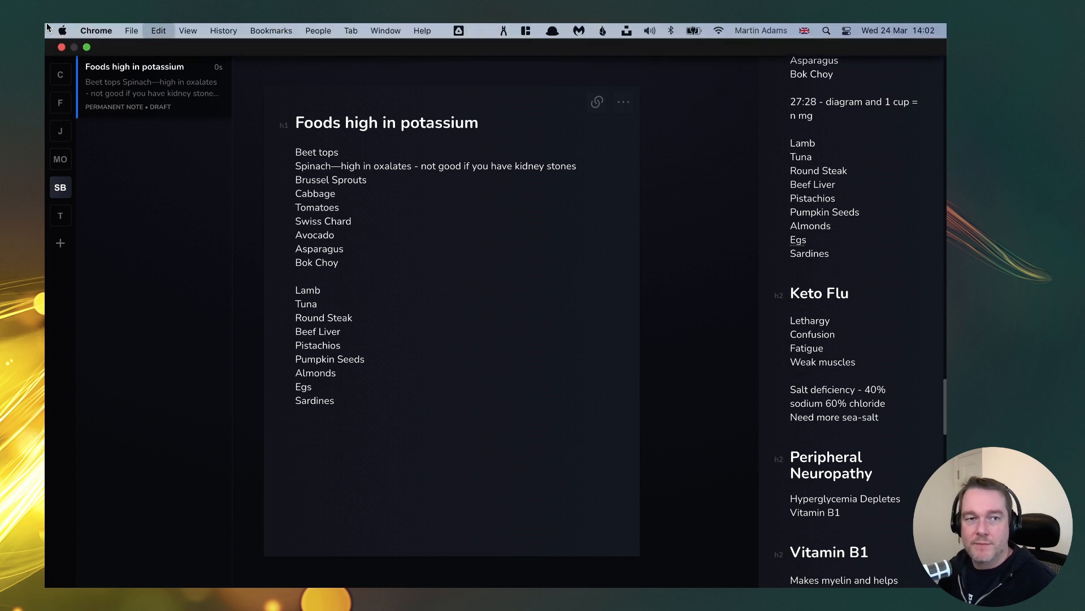
{"action": "key", "text": "super+a"}
{"action": "type", "text": "keto"}
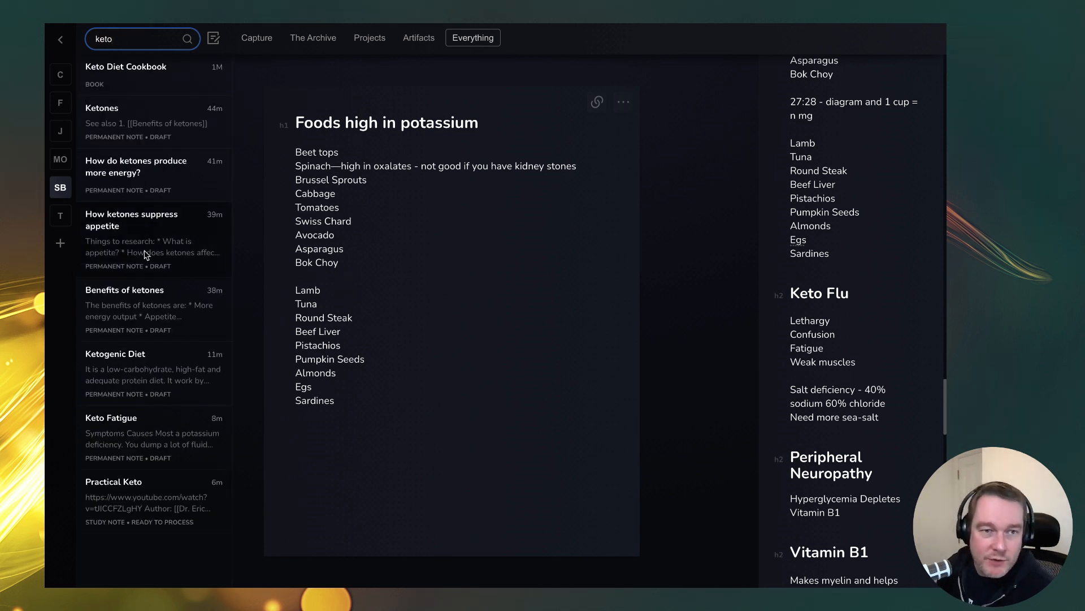
{"action": "left_click", "coordinate": [141, 370]}
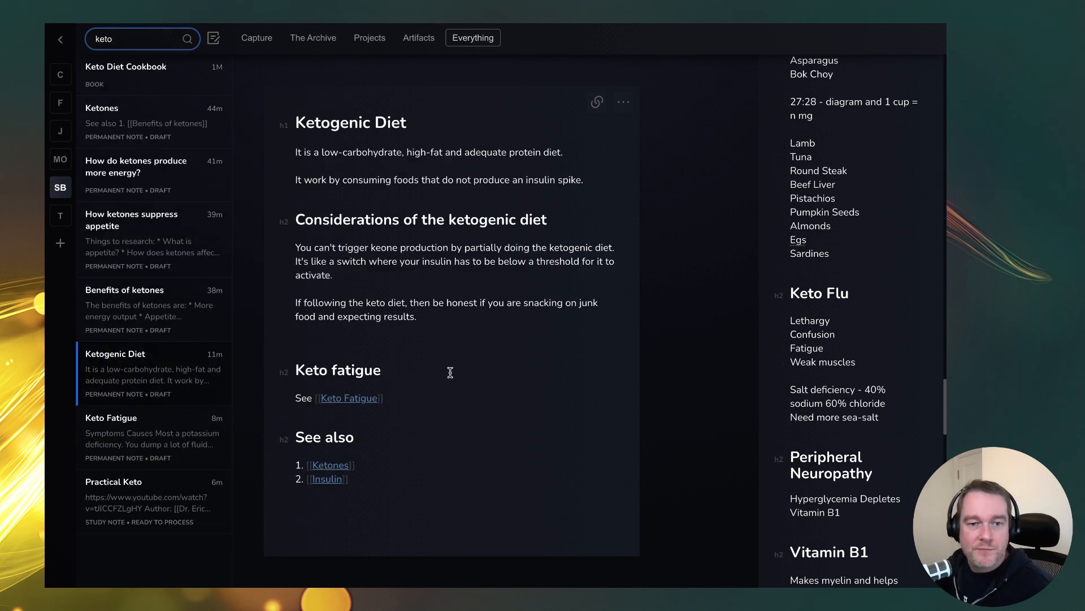
Step: Add a level-two "Keto flu" section after Keto fatigue in the Ketogenic Diet note, containing "See [[Keto Flu]]"
{"action": "left_click", "coordinate": [419, 398]}
{"action": "key", "text": "Return"}
{"action": "type", "text": "## Keto flue"}
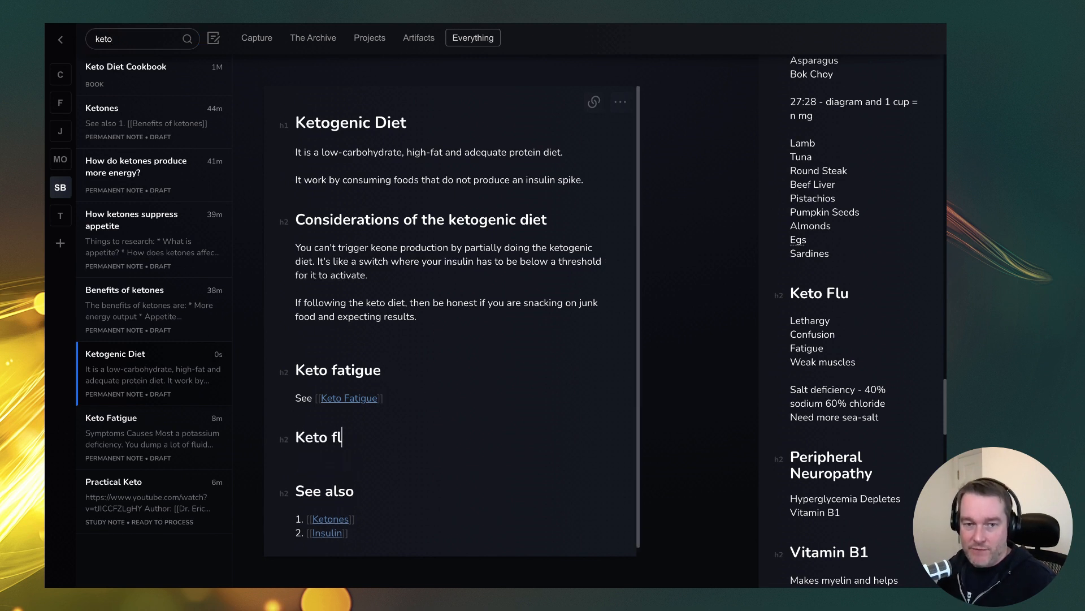
{"action": "key", "text": "Return"}
{"action": "type", "text": "See [[Keto Fl"}
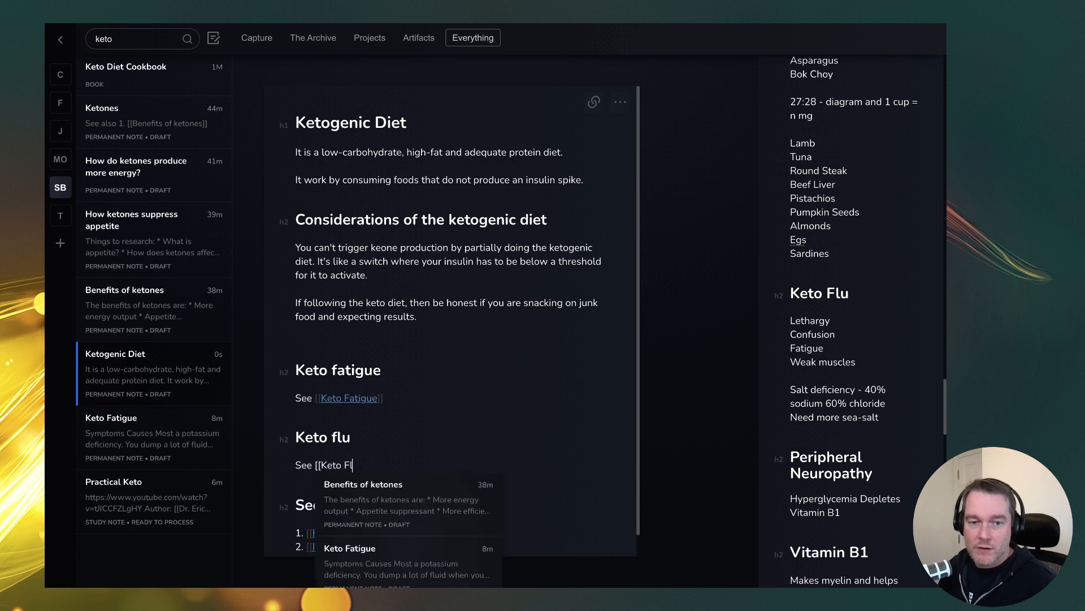
{"action": "type", "text": "u]]"}
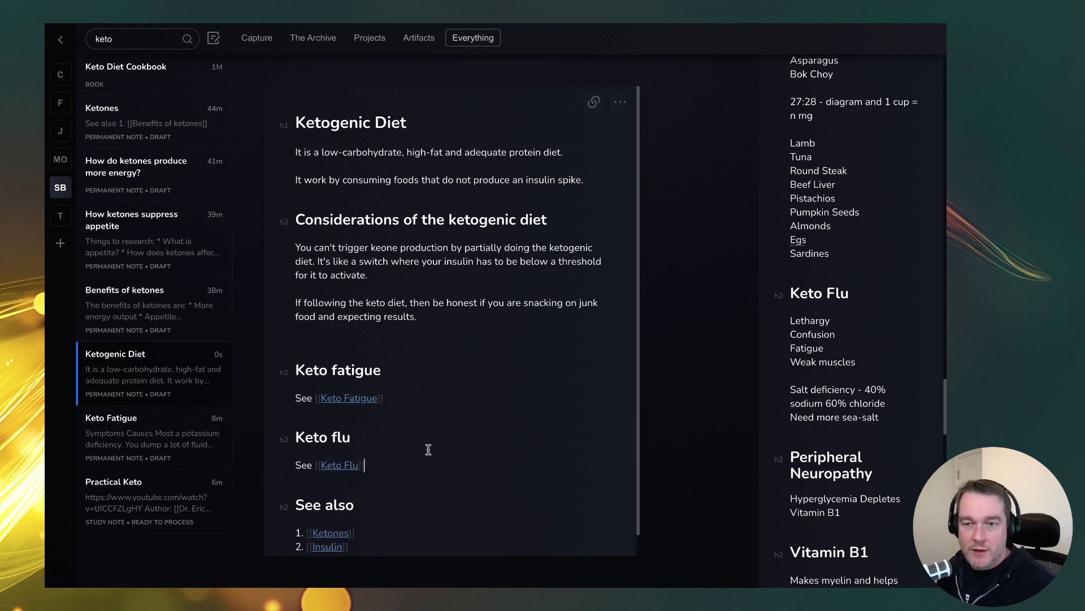
Step: Create the Keto Flu note from its link and add a level-two "Symptoms" heading to it
{"action": "left_click", "coordinate": [350, 464]}
{"action": "left_click", "coordinate": [384, 487]}
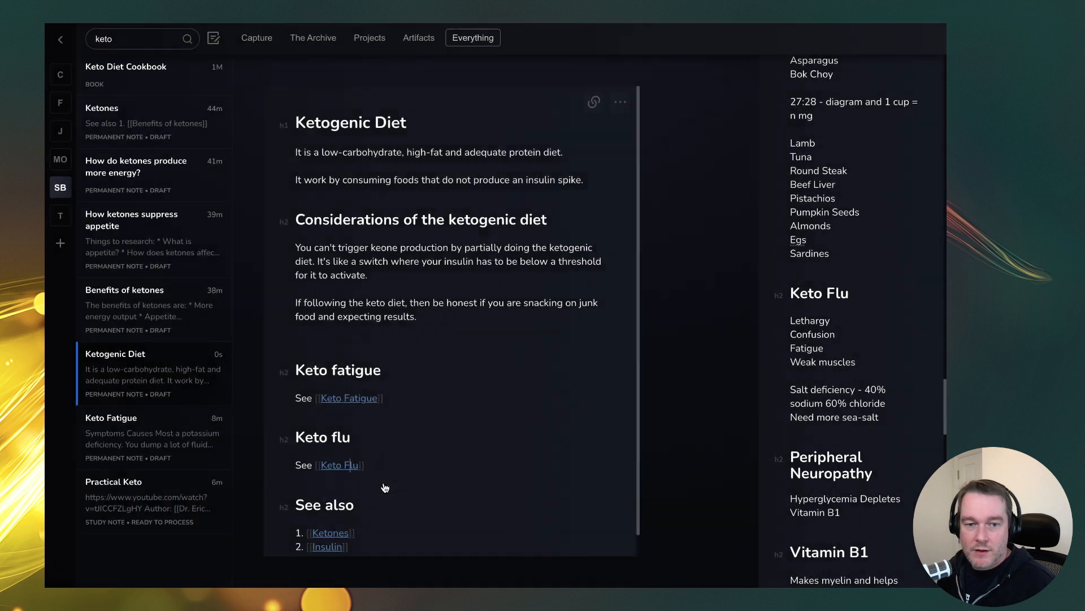
{"action": "type", "text": "## Sump"}
{"action": "key", "text": "BackSpace"}
{"action": "key", "text": "BackSpace"}
{"action": "key", "text": "BackSpace"}
{"action": "type", "text": "ymptoms"}
{"action": "key", "text": "Return"}
Step: Copy the symptoms Lethargy, Confusion, Fatigue and Weak muscles from the study notes to under the Symptoms heading
{"action": "left_click_drag", "start_coordinate": [875, 362], "coordinate": [776, 325]}
{"action": "left_click", "coordinate": [421, 193]}
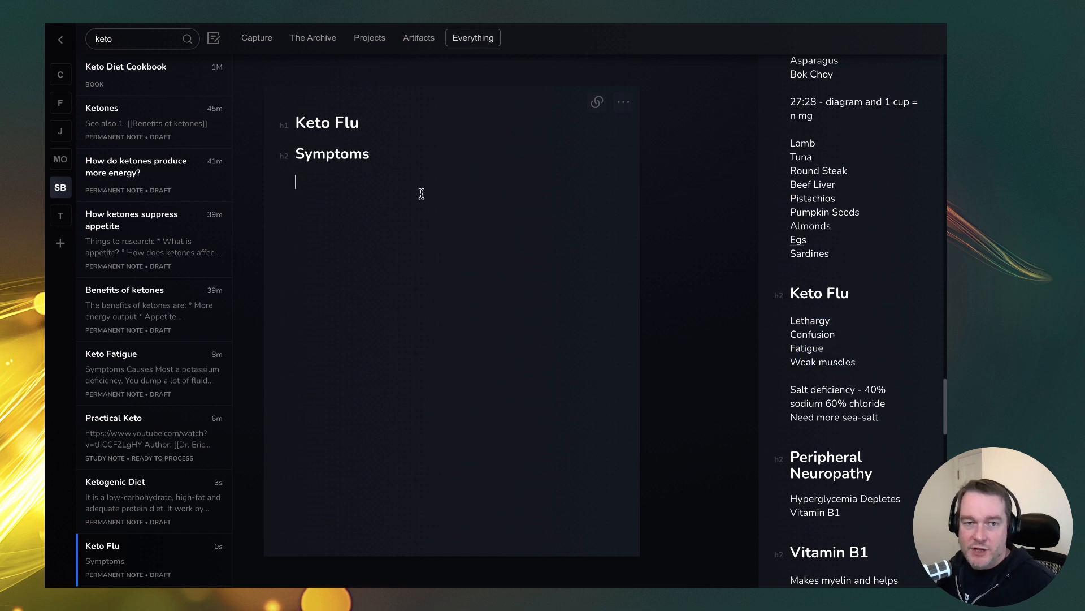
{"action": "type", "text": "Lethargy Confusion Fatigue Weak muscles"}
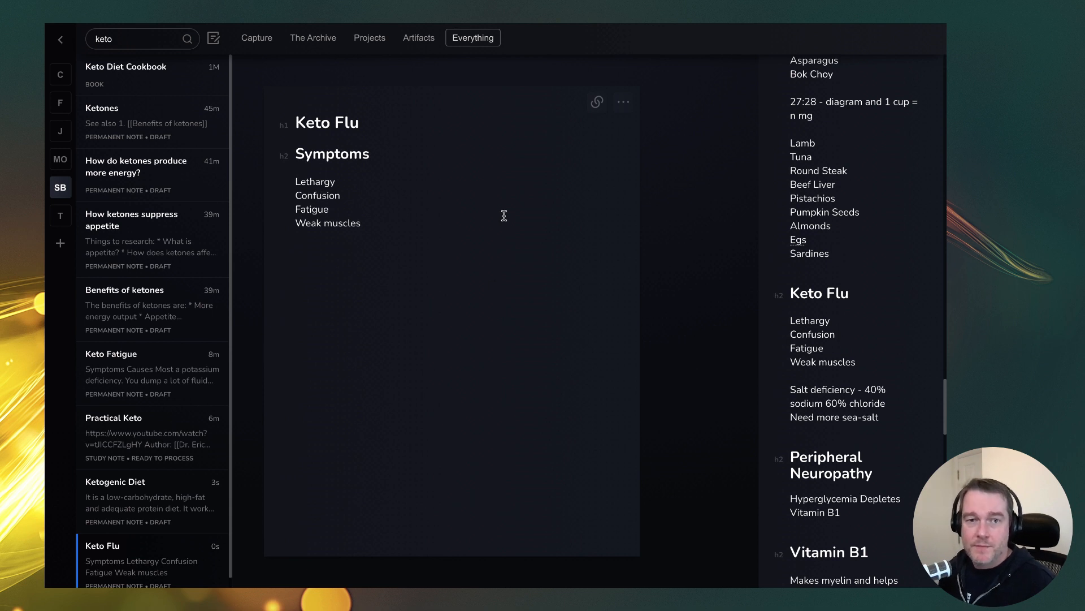
Step: Add a level-two "Causes" section to the Keto Flu note and copy the salt deficiency and sea-salt lines from the study notes into it
{"action": "type", "text": "Causes"}
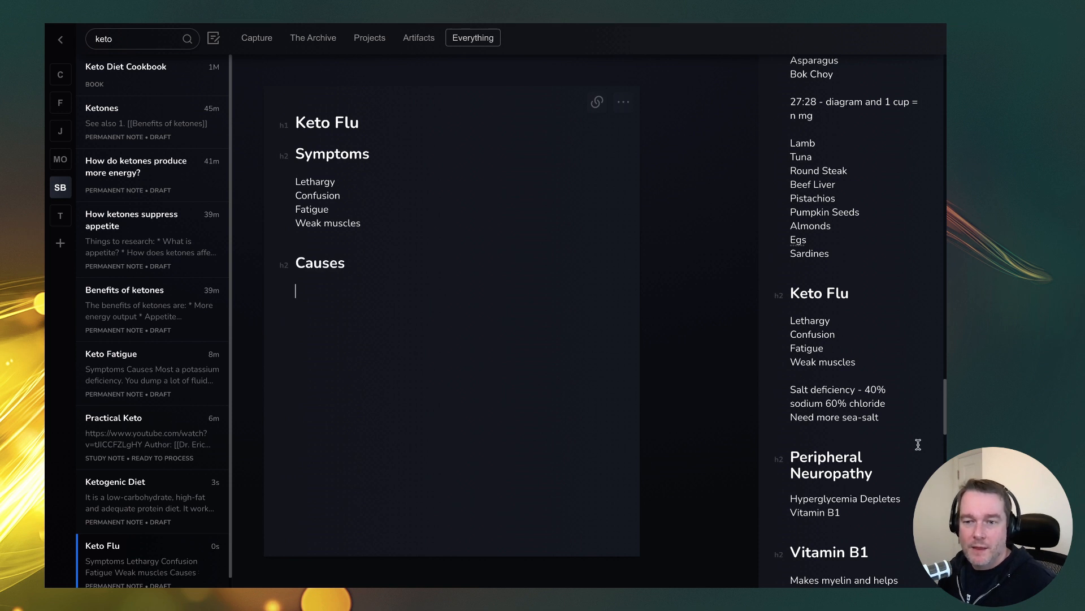
{"action": "left_click_drag", "start_coordinate": [892, 415], "coordinate": [765, 394]}
{"action": "key", "text": "ctrl+c"}
{"action": "left_click", "coordinate": [441, 283]}
{"action": "key", "text": "ctrl+v"}
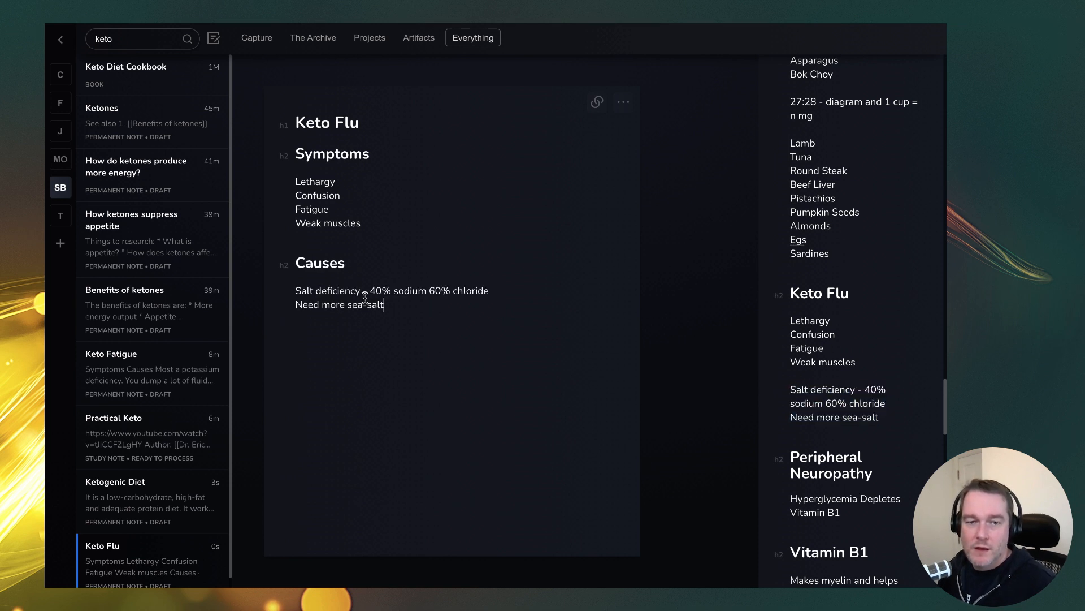
{"action": "left_click_drag", "start_coordinate": [294, 290], "coordinate": [419, 290]}
{"action": "left_click", "coordinate": [311, 292]}
{"action": "left_click_drag", "start_coordinate": [310, 292], "coordinate": [371, 290]}
{"action": "double_click", "coordinate": [410, 290]}
{"action": "left_click", "coordinate": [491, 290]}
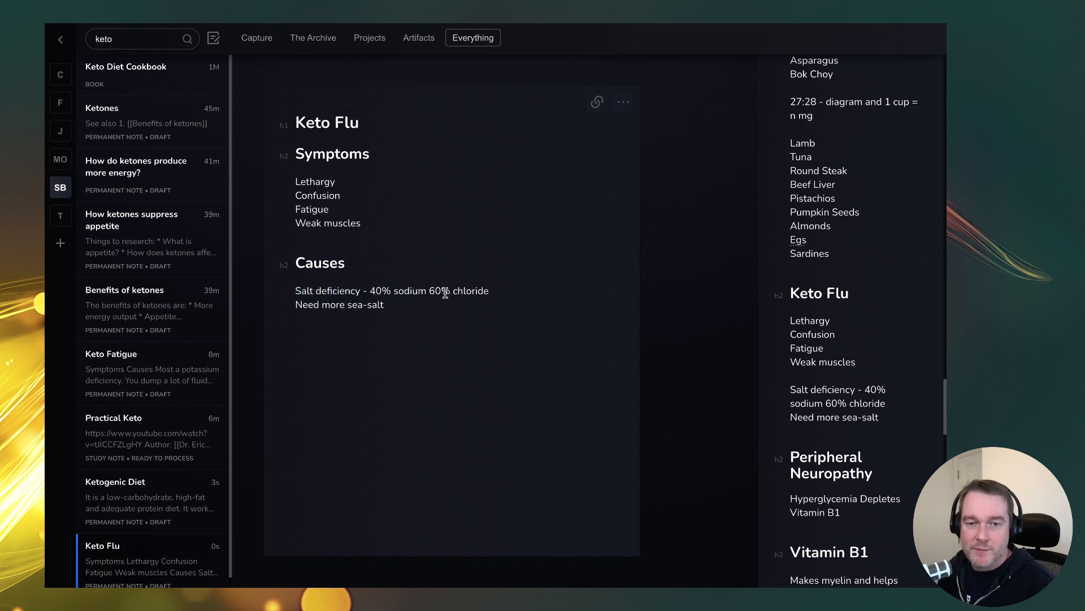
{"action": "double_click", "coordinate": [463, 289]}
Step: Replace "sea-salt" in the Causes section with a link to the existing [[Sea salts]] note
{"action": "left_click", "coordinate": [444, 303]}
{"action": "left_click_drag", "start_coordinate": [383, 306], "coordinate": [347, 305]}
{"action": "left_click", "coordinate": [347, 305]}
{"action": "type", "text": "[["}
{"action": "key", "text": "End"}
{"action": "type", "text": "]]"}
{"action": "left_click", "coordinate": [372, 307]}
{"action": "left_click", "coordinate": [465, 283]}
{"action": "left_click_drag", "start_coordinate": [397, 305], "coordinate": [360, 304]}
{"action": "key", "text": "BackSpace"}
{"action": "key", "text": "BackSpace"}
{"action": "type", "text": "Sea sal"}
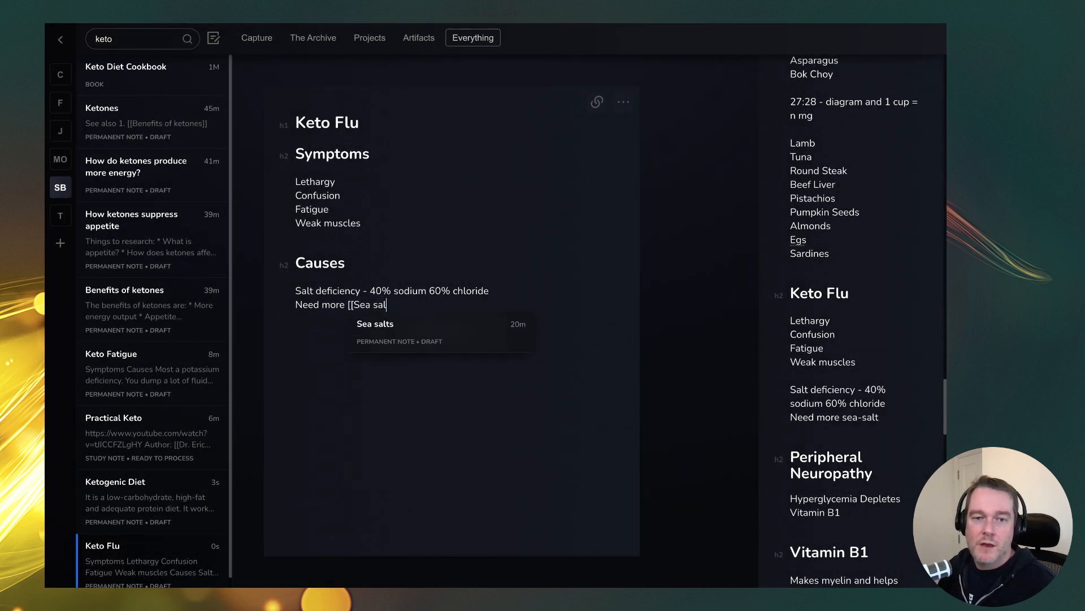
{"action": "type", "text": "t"}
{"action": "left_click", "coordinate": [416, 327]}
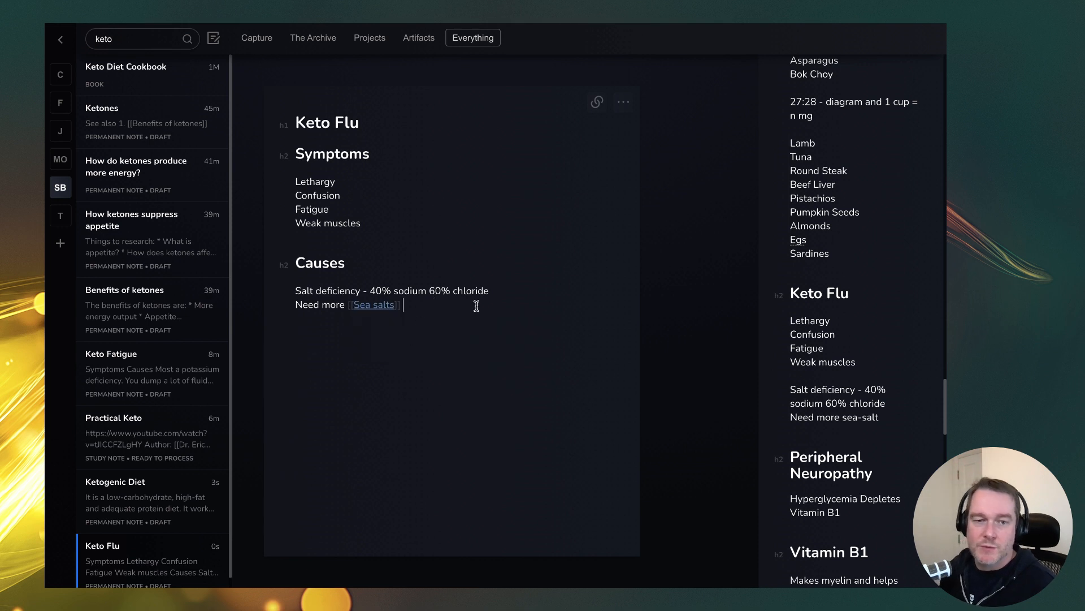
Step: Examine the Peripheral Neuropathy and Vitamin B1 sections of the study notes for the next topic to process
{"action": "scroll", "coordinate": [834, 441], "scroll_direction": "down", "scroll_amount": 1}
{"action": "left_click_drag", "start_coordinate": [873, 452], "coordinate": [761, 438]}
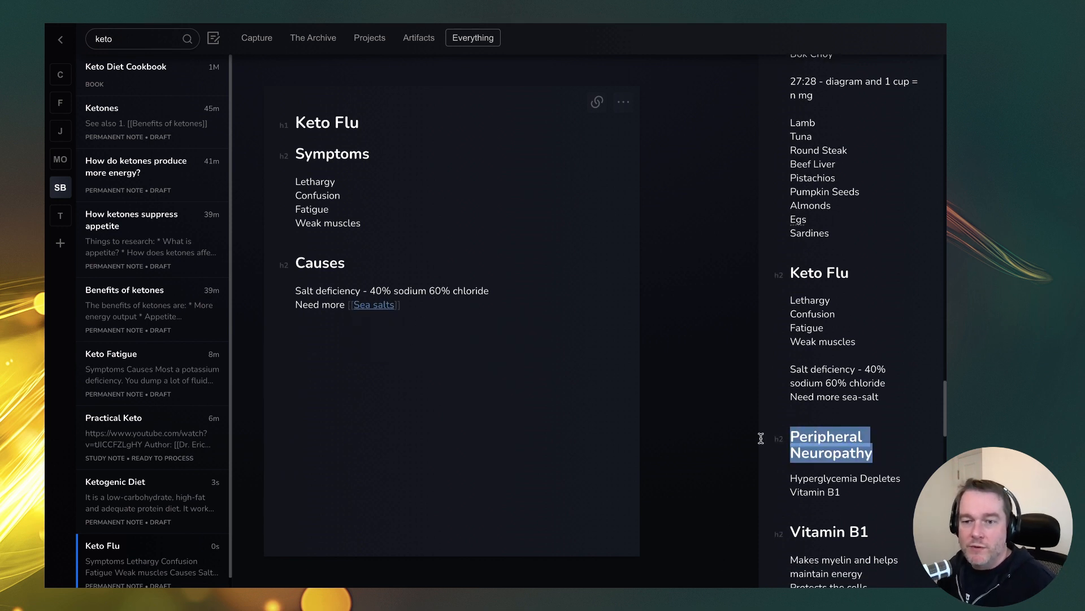
{"action": "left_click", "coordinate": [491, 336]}
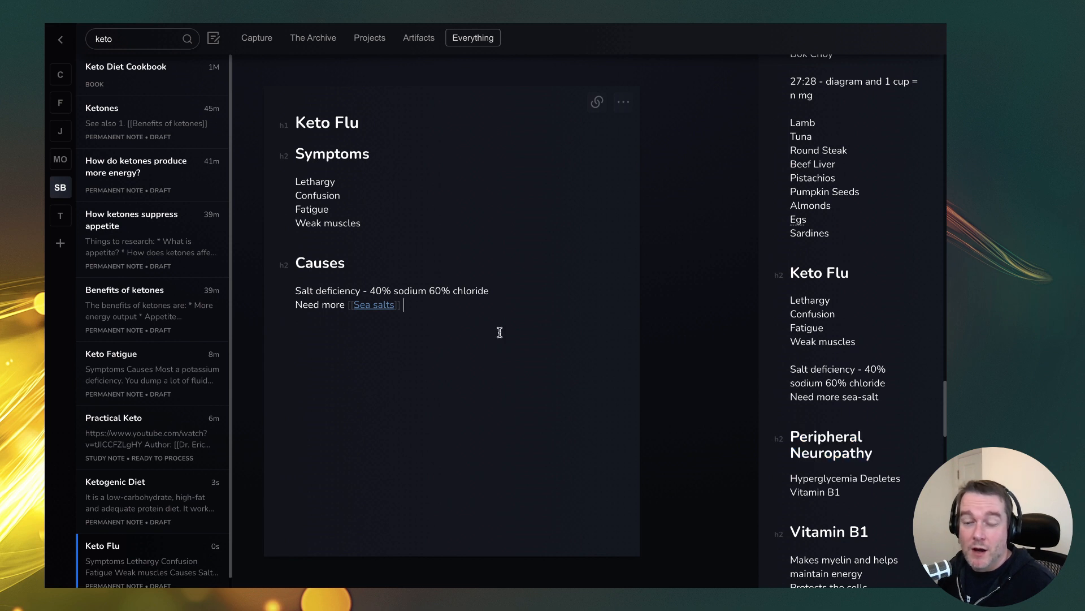
{"action": "double_click", "coordinate": [833, 477]}
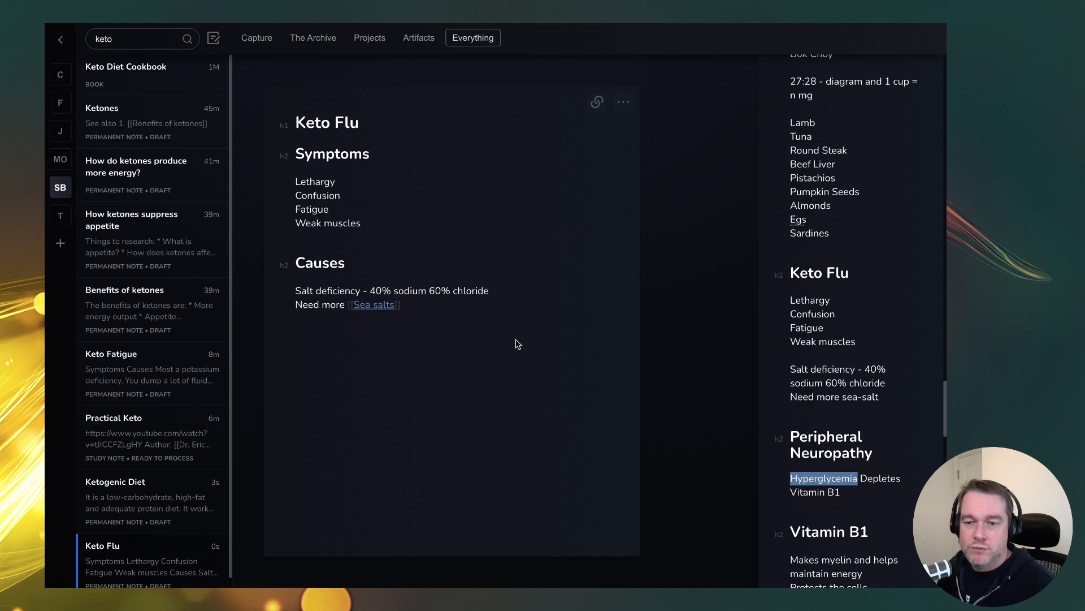
{"action": "left_click_drag", "start_coordinate": [870, 500], "coordinate": [773, 486]}
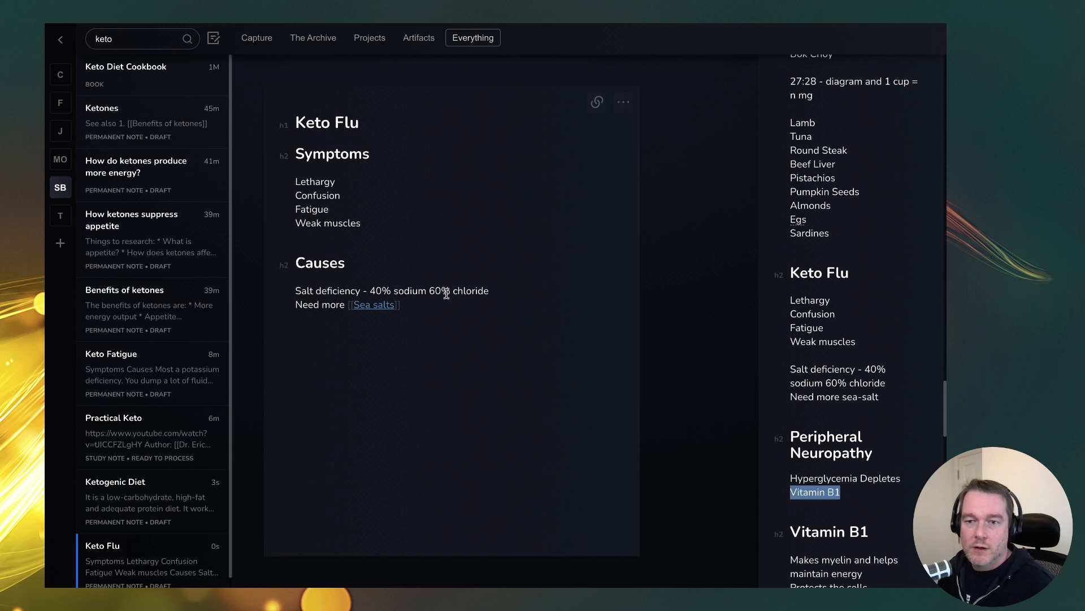
{"action": "left_click", "coordinate": [459, 315]}
{"action": "left_click_drag", "start_coordinate": [872, 495], "coordinate": [790, 490]}
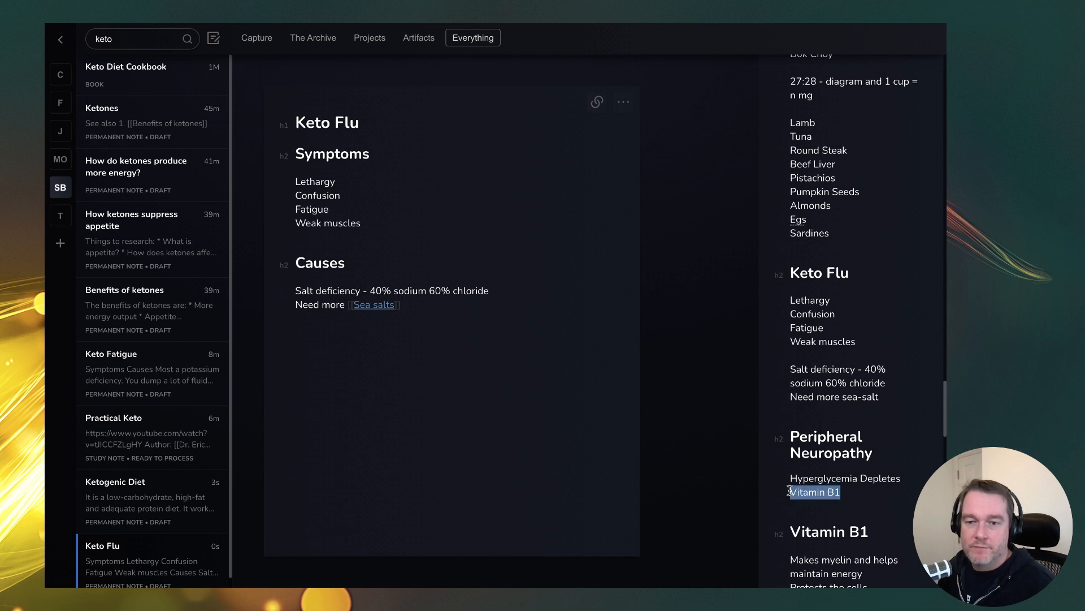
{"action": "scroll", "coordinate": [790, 490], "scroll_direction": "down", "scroll_amount": 4}
{"action": "left_click_drag", "start_coordinate": [892, 290], "coordinate": [790, 291]}
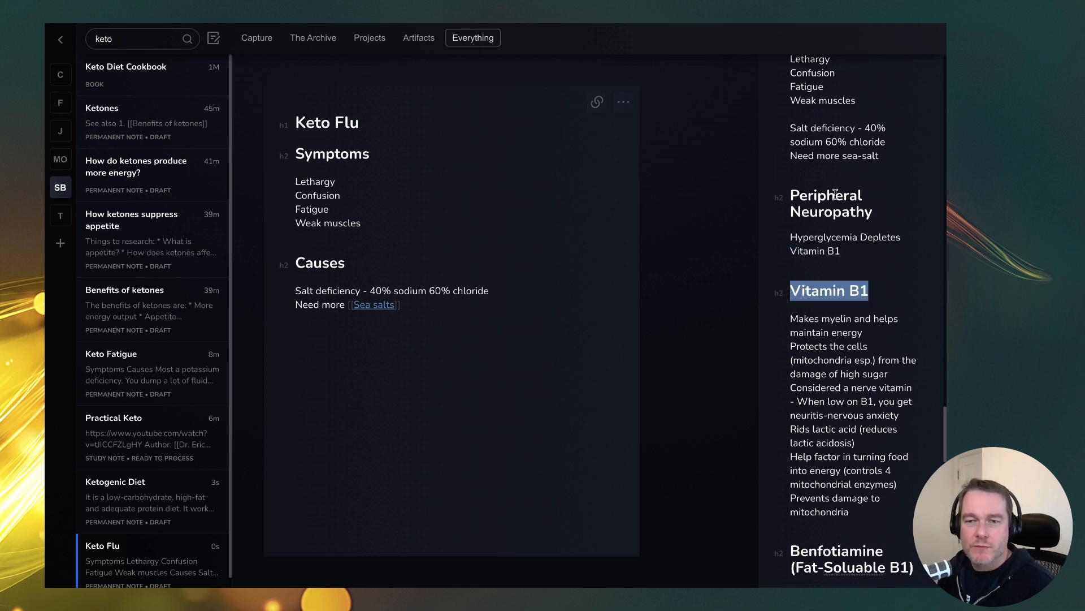
Step: Clear the note search and create a new note titled "Vitamin B1"
{"action": "left_click", "coordinate": [153, 40]}
{"action": "double_click", "coordinate": [104, 38]}
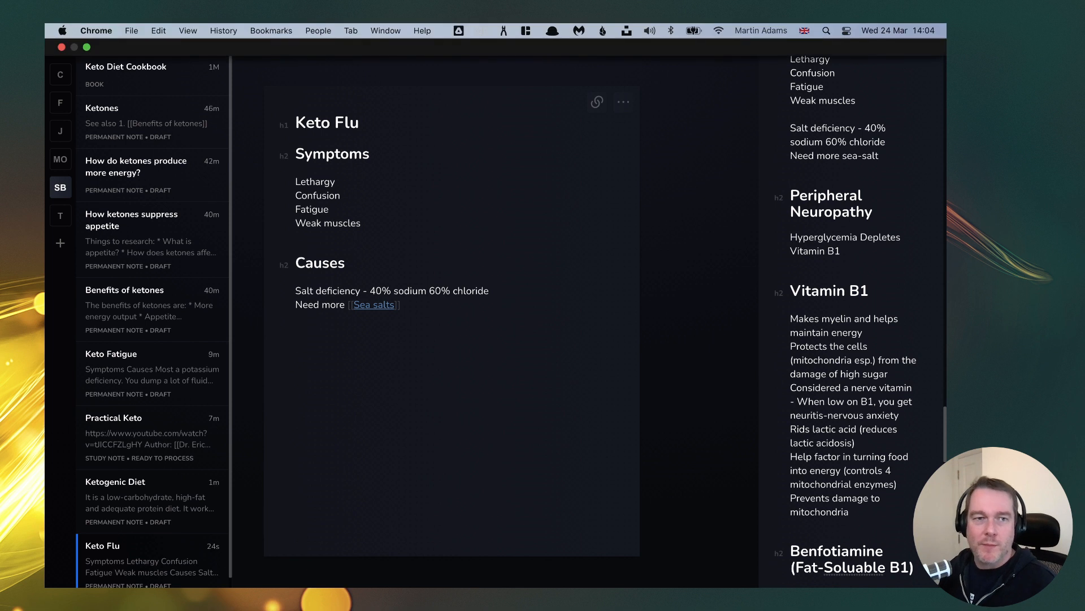
{"action": "key", "text": "BackSpace"}
{"action": "left_click", "coordinate": [211, 48]}
{"action": "type", "text": "Vitamin B1"}
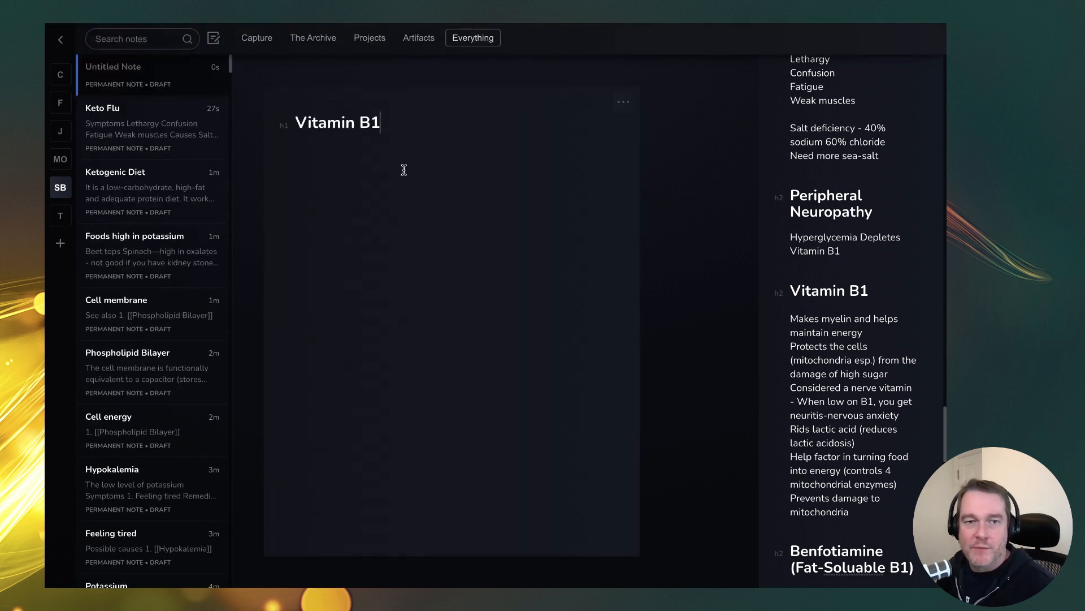
Step: Copy "Makes myelin and helps maintain energy" from the study notes into the Vitamin B1 note
{"action": "left_click_drag", "start_coordinate": [811, 316], "coordinate": [781, 322]}
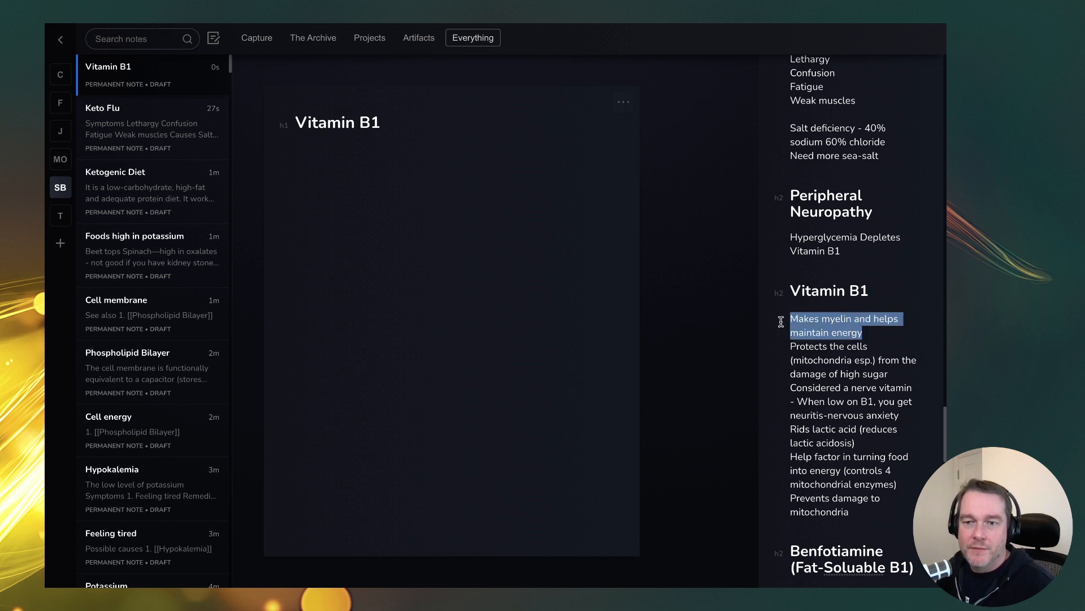
{"action": "key", "text": "ctrl+c"}
{"action": "left_click", "coordinate": [322, 169]}
{"action": "key", "text": "ctrl+v"}
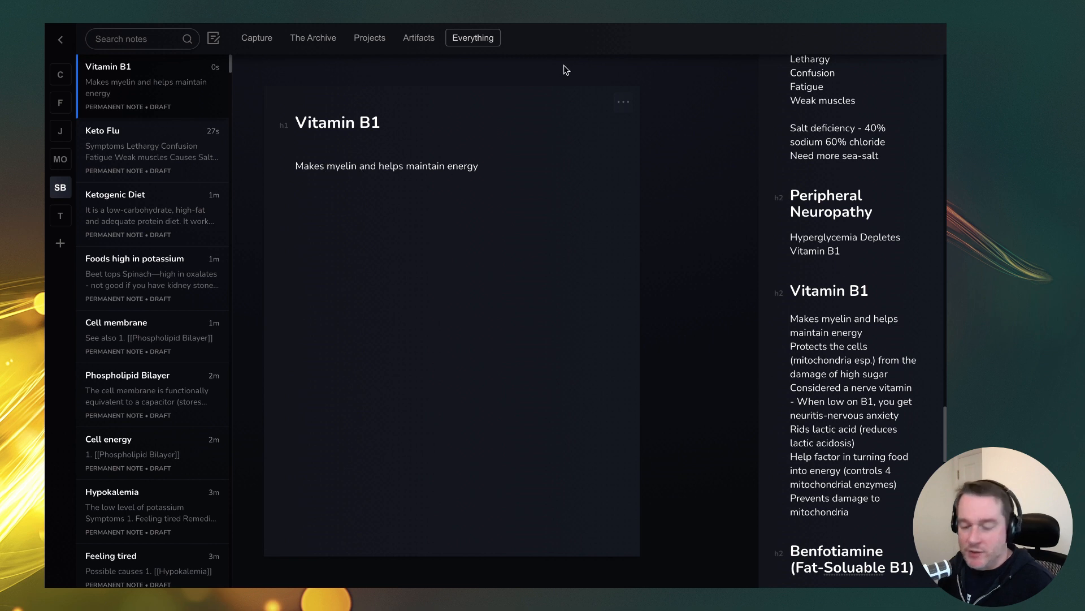
Step: Turn the word "myelin" in the Vitamin B1 note into the link [[Myelin]]
{"action": "left_click", "coordinate": [327, 165]}
{"action": "type", "text": "[["}
{"action": "key", "text": "Escape"}
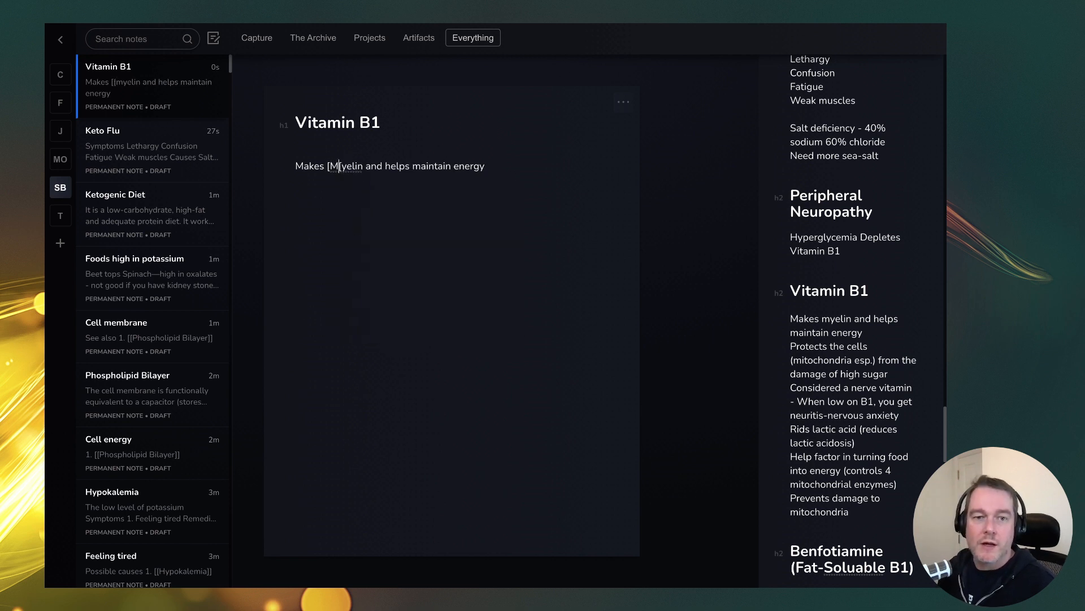
{"action": "key", "text": "BackSpace"}
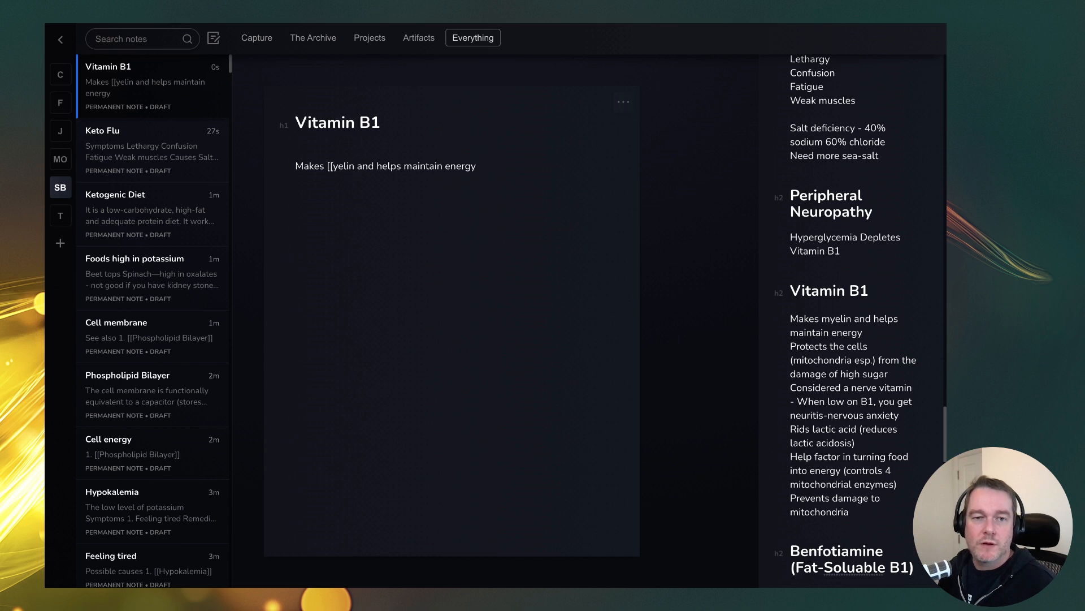
{"action": "type", "text": "m"}
{"action": "key", "text": "BackSpace"}
{"action": "type", "text": "M"}
{"action": "key", "text": "Escape"}
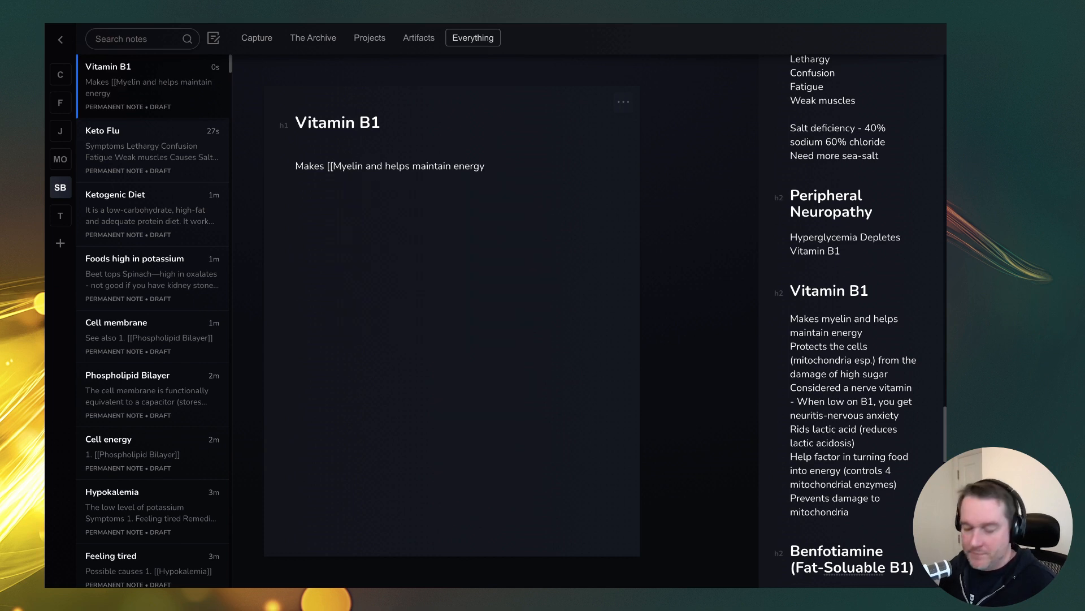
{"action": "type", "text": "]]"}
Step: Create the Myelin note from its link with the text "What is it and how does it work", and return to Vitamin B1 through the backlinks
{"action": "left_click", "coordinate": [351, 167]}
{"action": "left_click", "coordinate": [403, 191]}
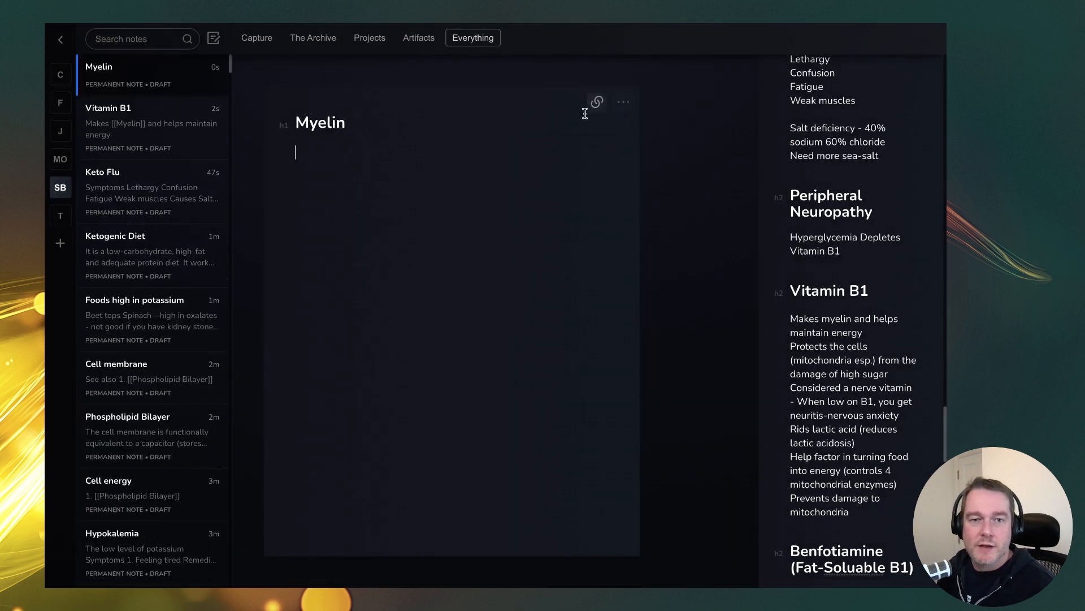
{"action": "type", "text": "What is it and how does it work"}
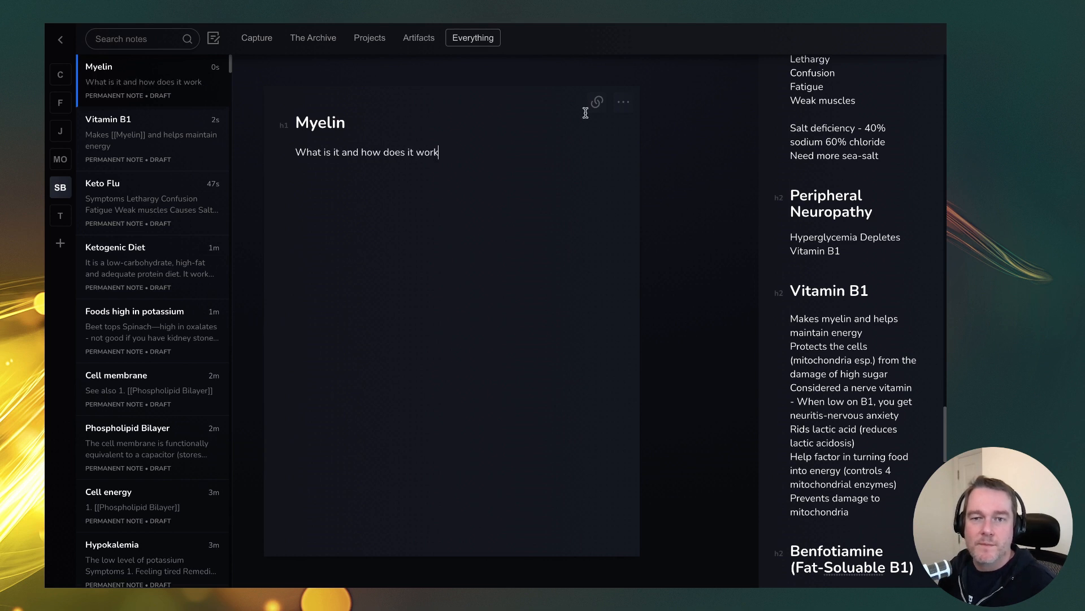
{"action": "left_click", "coordinate": [597, 103]}
{"action": "left_click", "coordinate": [627, 127]}
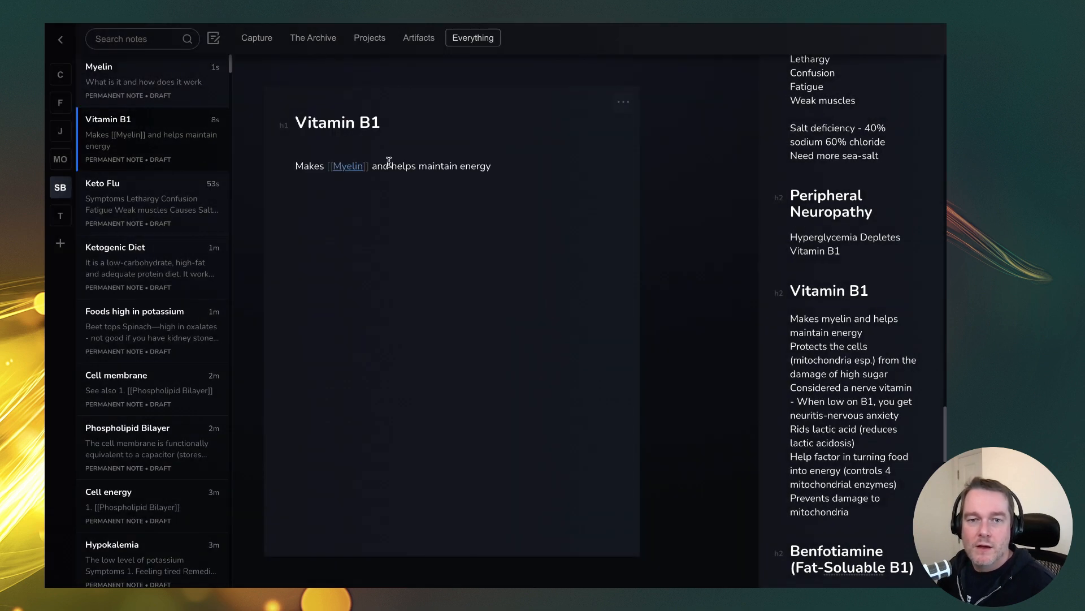
Step: Add a "See also" heading below the Vitamin B1 text with a numbered link to [[How the body gets its energy]]
{"action": "left_click_drag", "start_coordinate": [528, 164], "coordinate": [421, 167]}
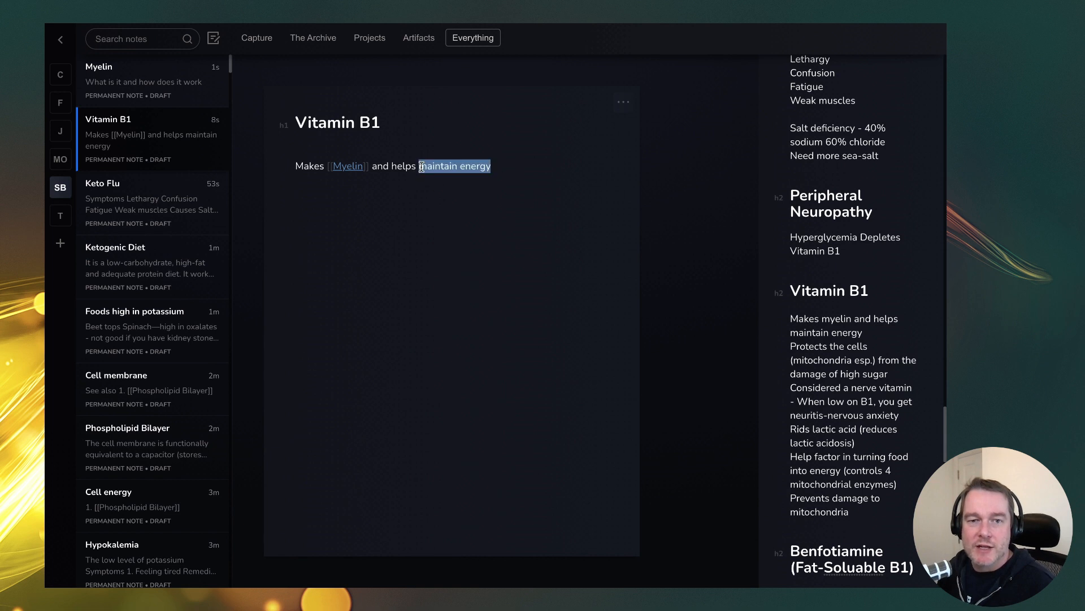
{"action": "key", "text": "Right"}
{"action": "type", "text": "## S"}
{"action": "type", "text": "so"}
{"action": "key", "text": "Return"}
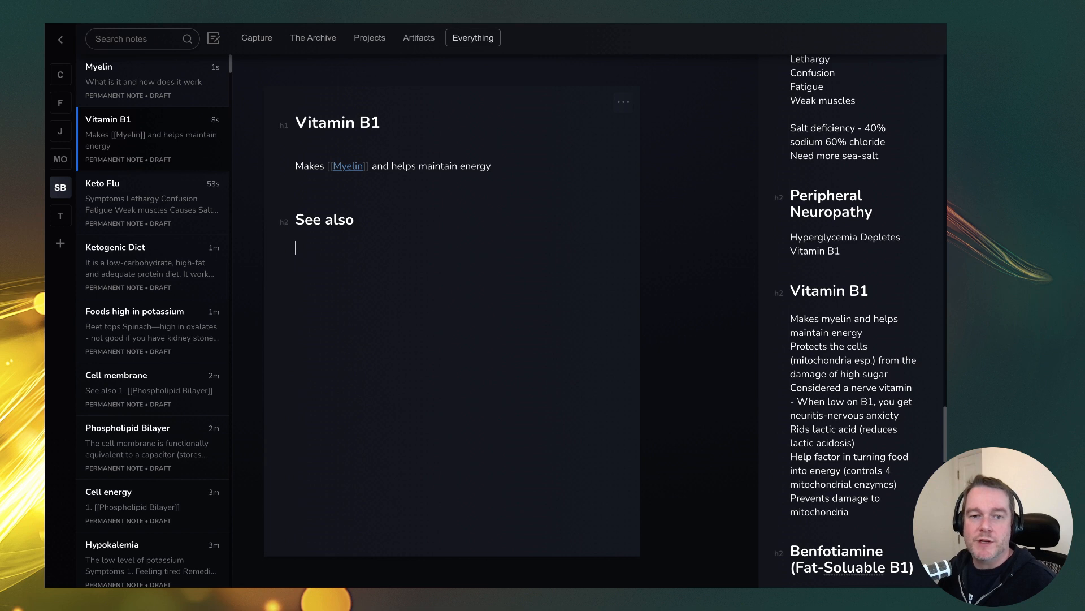
{"action": "type", "text": "[[energy"}
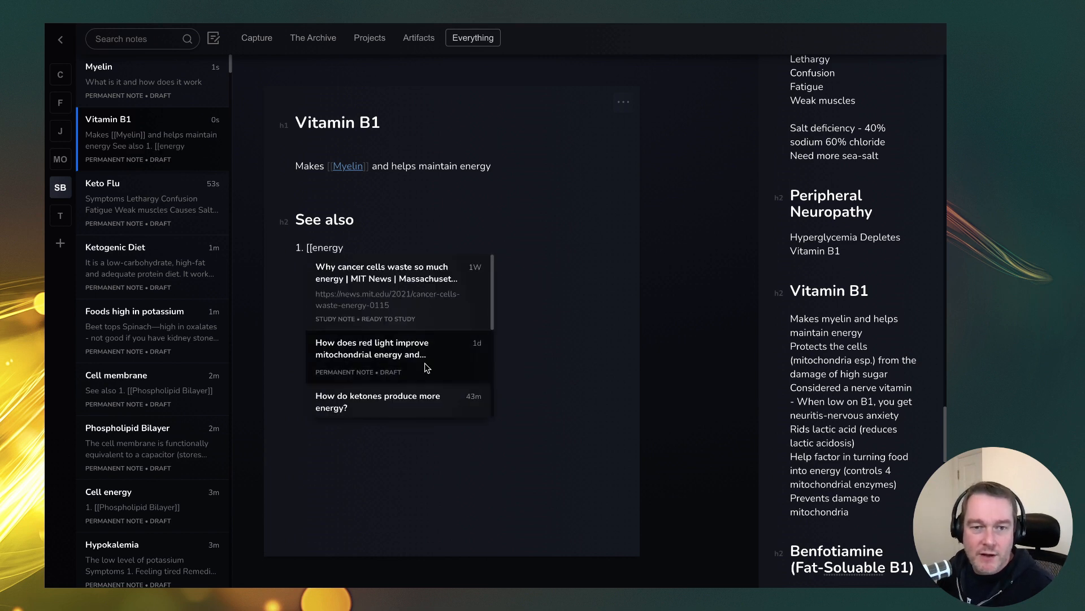
{"action": "scroll", "coordinate": [426, 367], "scroll_direction": "down", "scroll_amount": 3}
{"action": "left_click", "coordinate": [404, 356]}
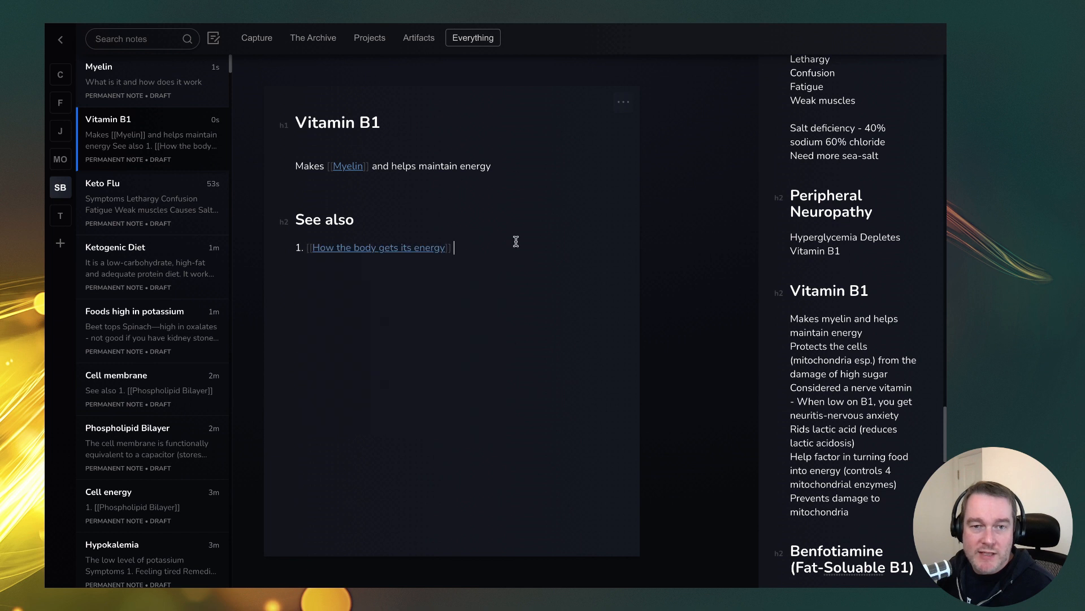
Step: Add a "Benefits" heading to the Vitamin B1 note and move the "Makes [[Myelin]] and helps maintain energy" sentence beneath it
{"action": "left_click", "coordinate": [849, 387]}
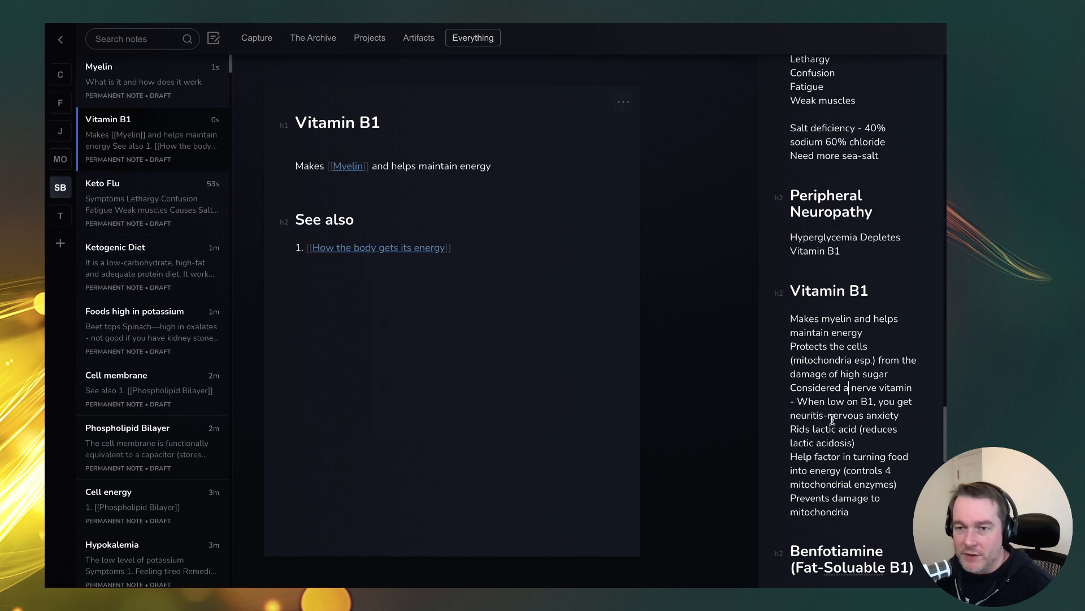
{"action": "left_click", "coordinate": [489, 165]}
{"action": "key", "text": "Return"}
{"action": "type", "text": "## Benefits"}
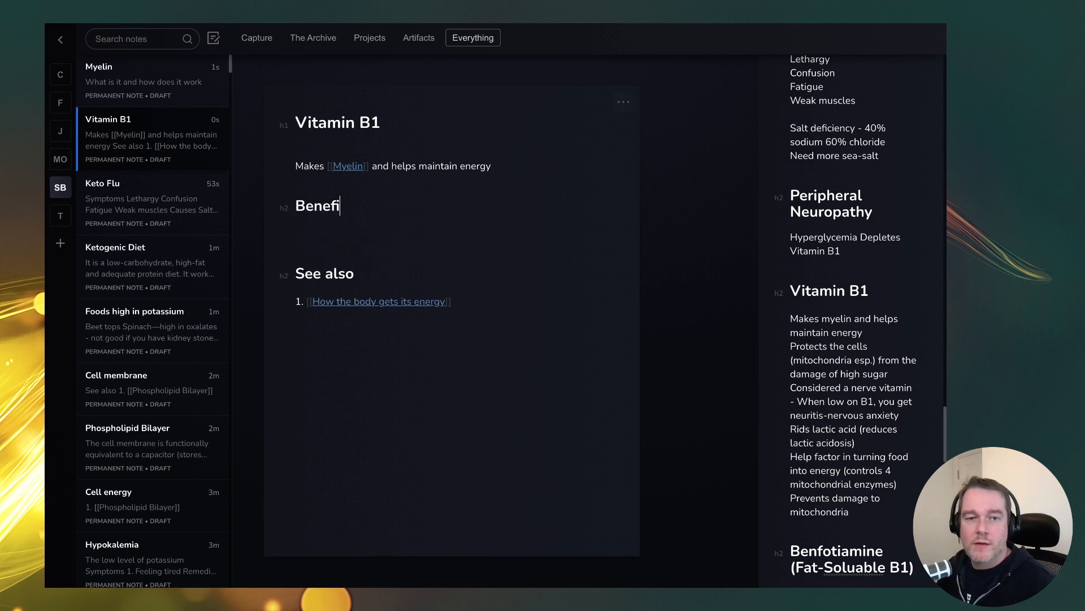
{"action": "triple_click", "coordinate": [542, 164]}
{"action": "key", "text": "BackSpace"}
{"action": "left_click", "coordinate": [452, 208]}
{"action": "key", "text": "ctrl+v"}
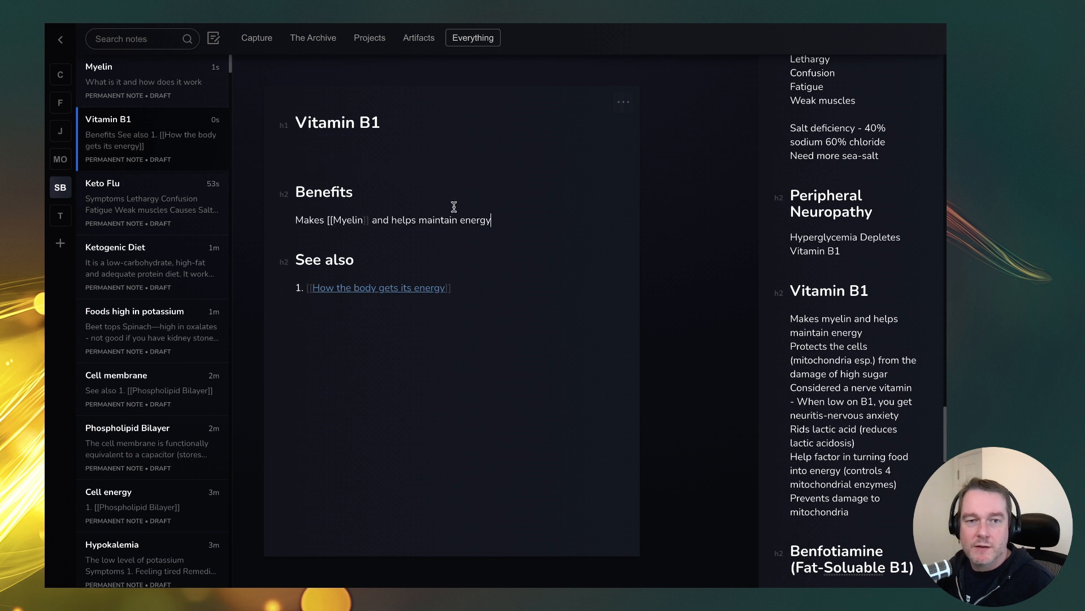
{"action": "key", "text": "ctrl+z"}
{"action": "key", "text": "ctrl+z"}
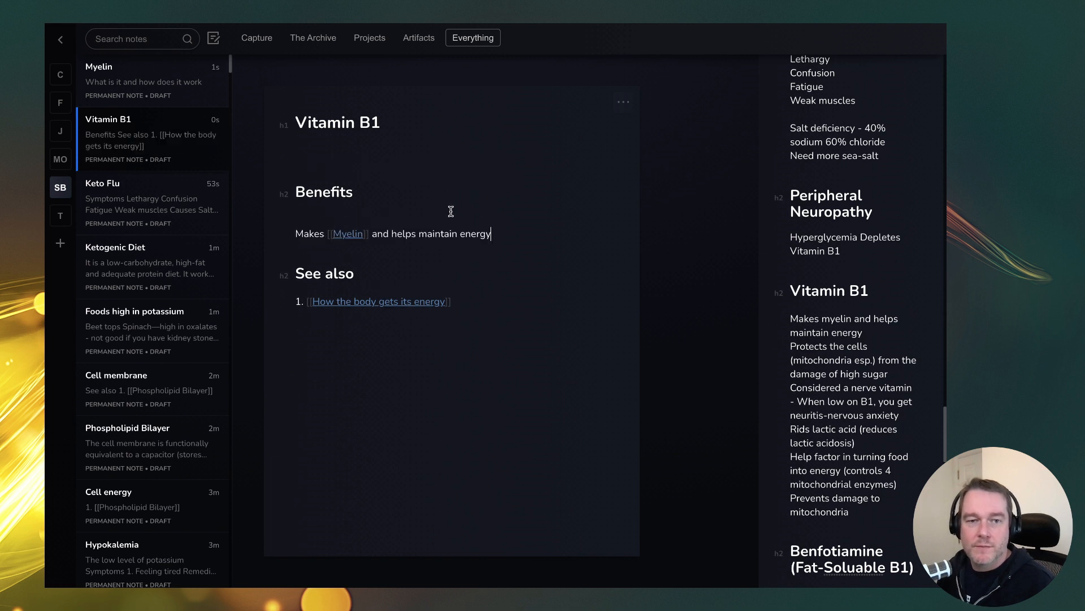
{"action": "key", "text": "BackSpace"}
{"action": "left_click", "coordinate": [415, 159]}
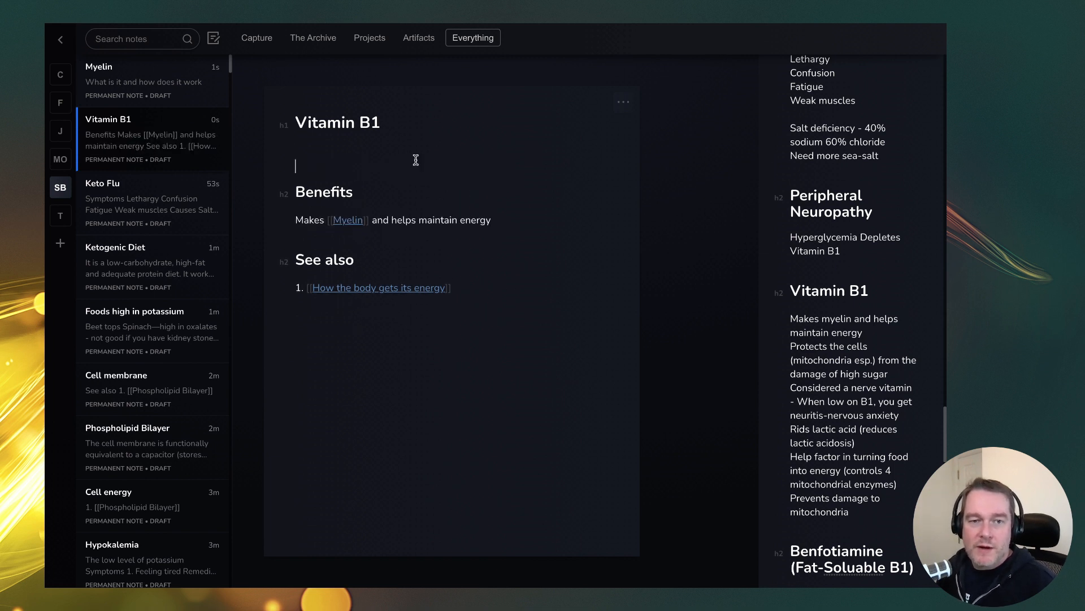
Step: Remove the blank lines above Benefits, make the Myelin sentence a "*" list item, and start another item below it
{"action": "key", "text": "BackSpace"}
{"action": "key", "text": "BackSpace"}
{"action": "left_click", "coordinate": [297, 181]}
{"action": "type", "text": "*"}
{"action": "key", "text": "End"}
{"action": "key", "text": "Return"}
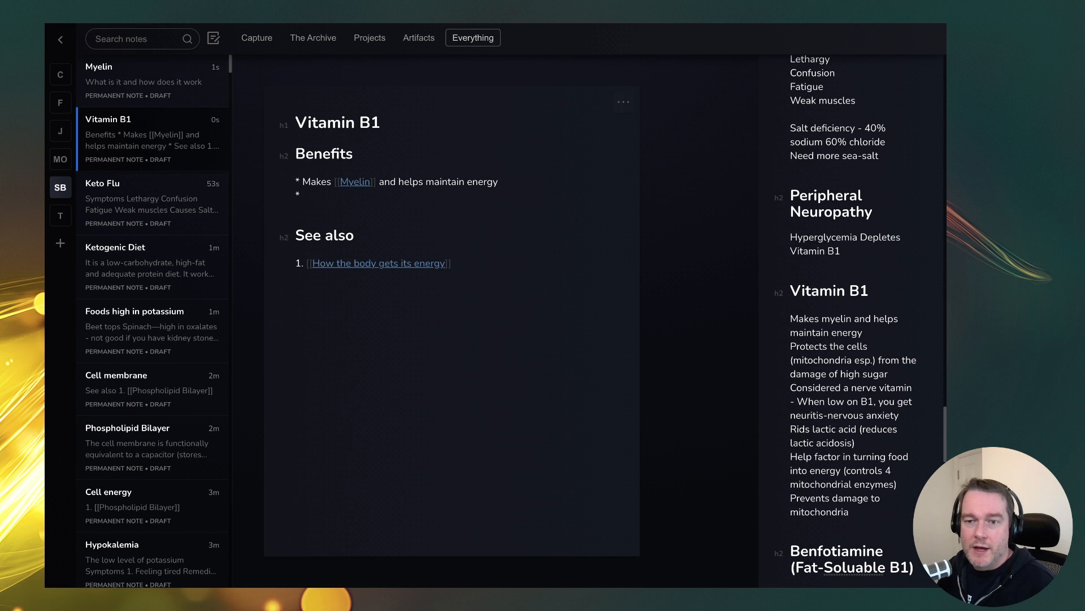
Step: Write the second benefit as "Protects the cells, especially the [[Mitochondria]] from damage of high [[Sugar]]", correcting the spelling of "especially"
{"action": "type", "text": "Protects"}
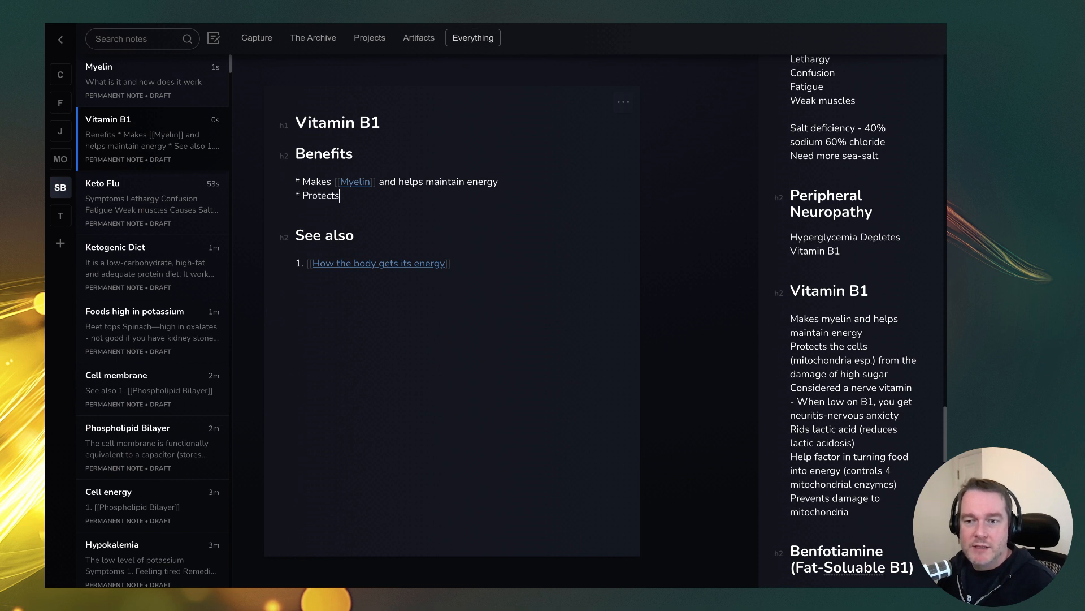
{"action": "type", "text": " the cells"}
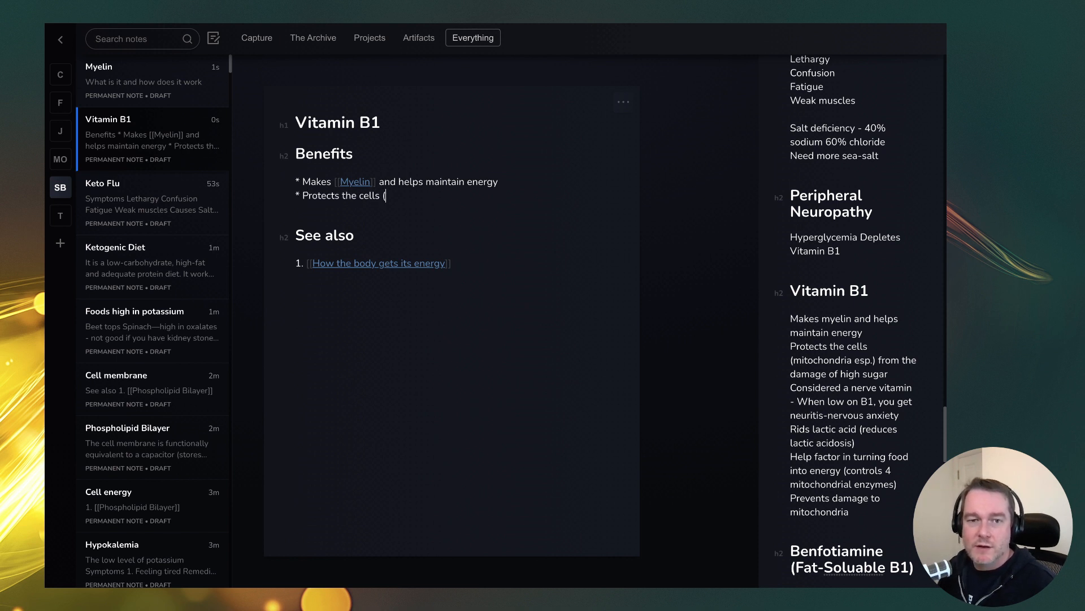
{"action": "type", "text": ", escpeciall"}
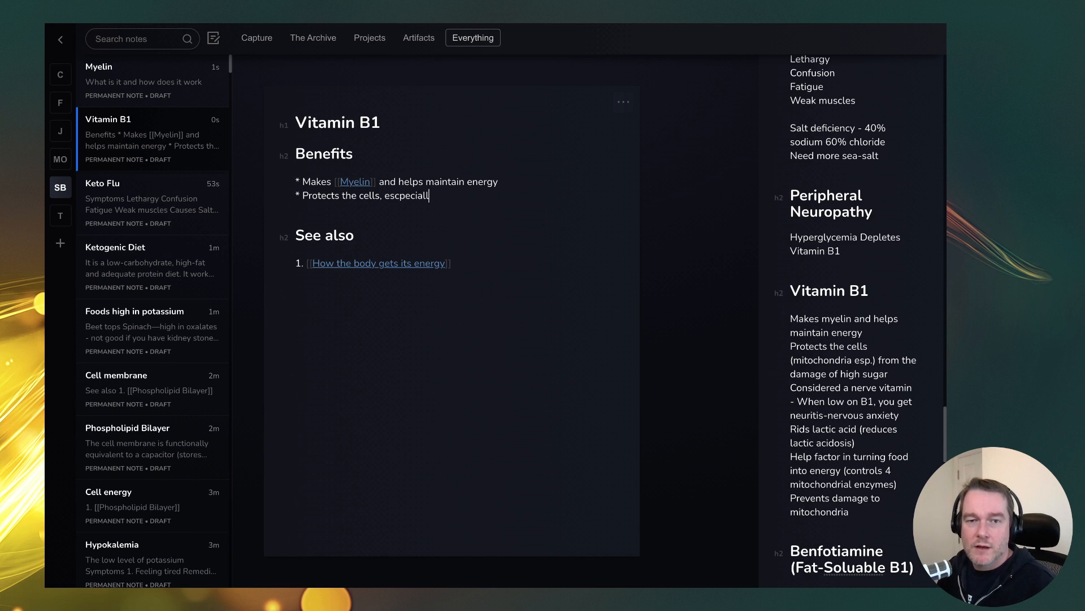
{"action": "type", "text": "y the [[M"}
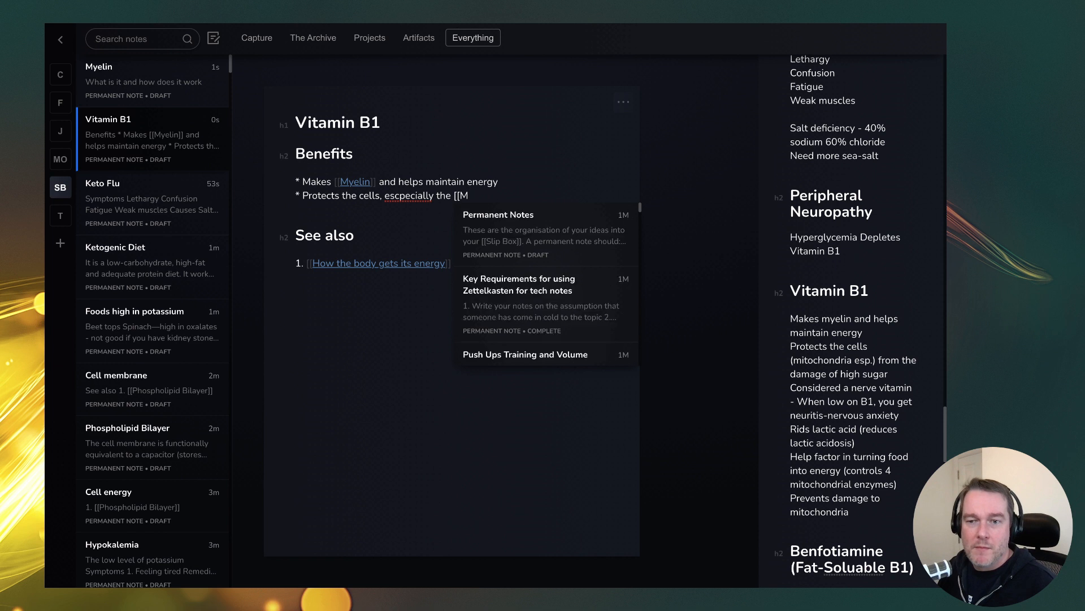
{"action": "type", "text": "itochondria"}
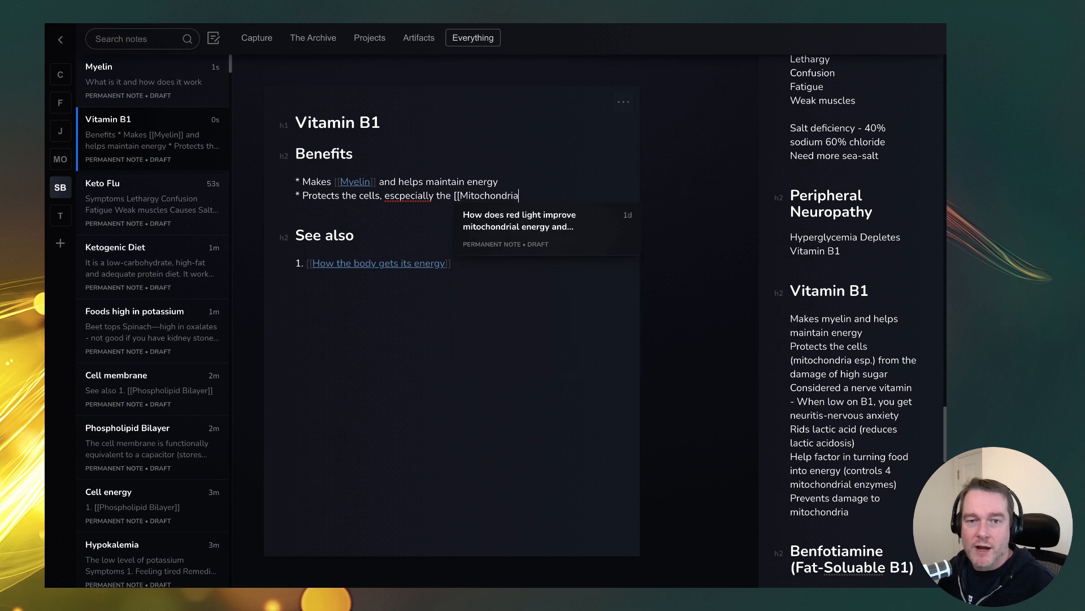
{"action": "type", "text": "]]"}
{"action": "right_click", "coordinate": [418, 197]}
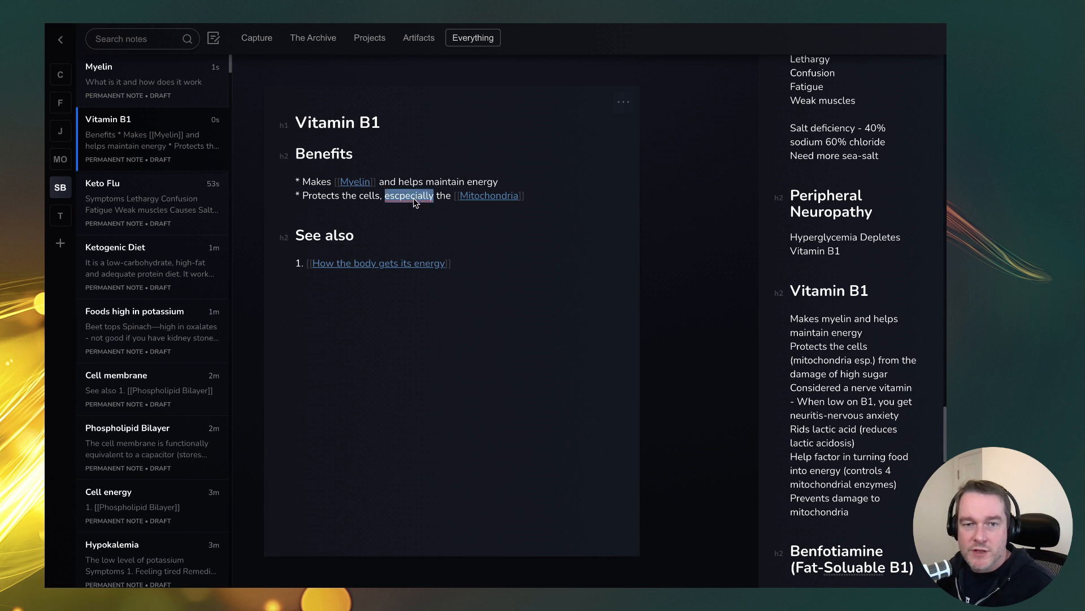
{"action": "left_click", "coordinate": [509, 207]}
{"action": "left_click", "coordinate": [594, 201]}
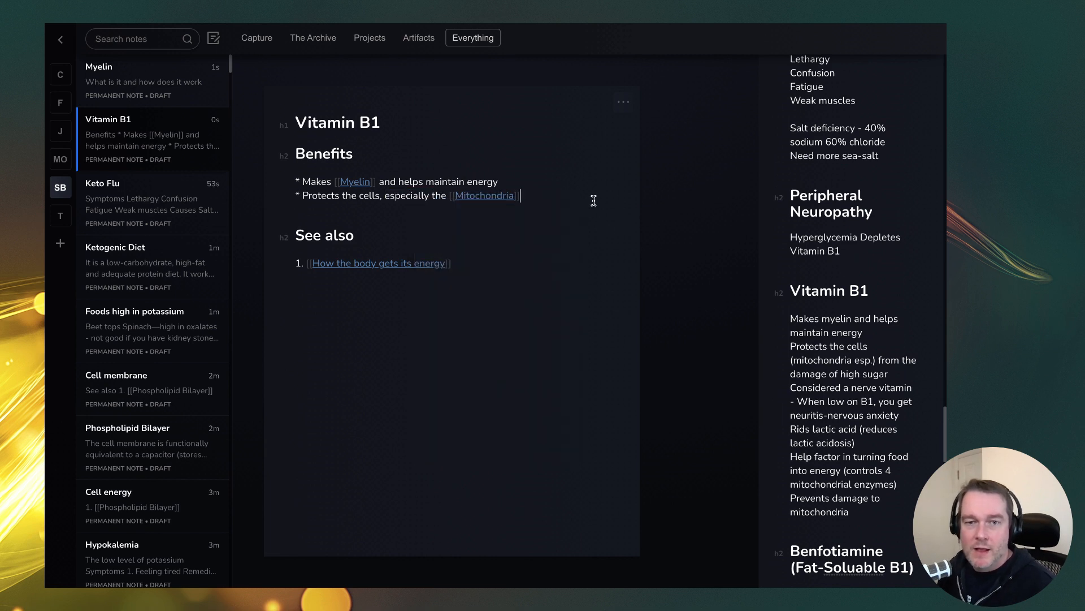
{"action": "type", "text": "from damage of "}
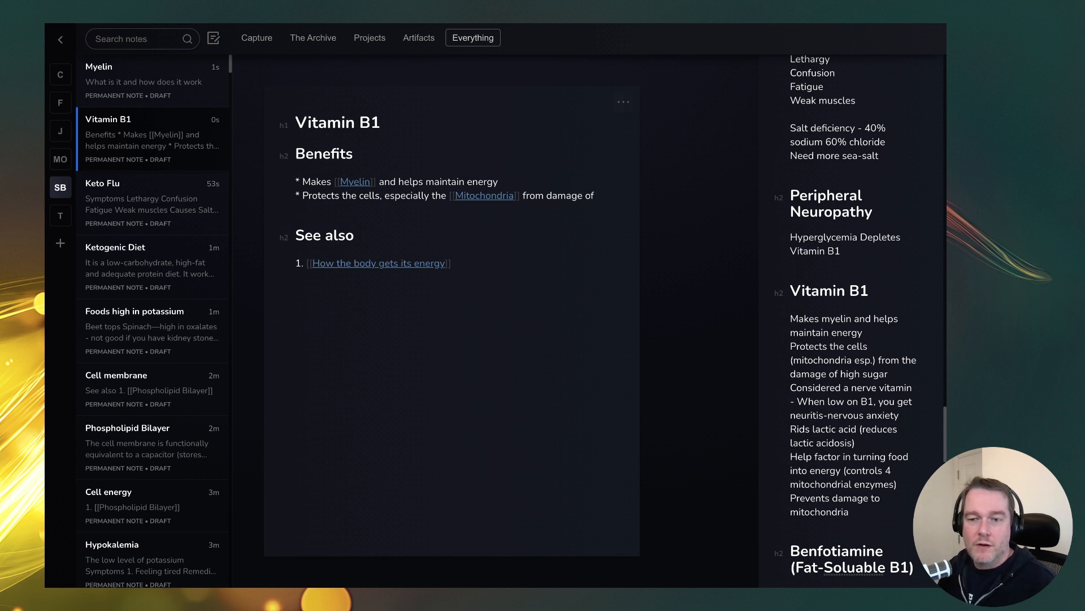
{"action": "type", "text": "high [[Sugar]]"}
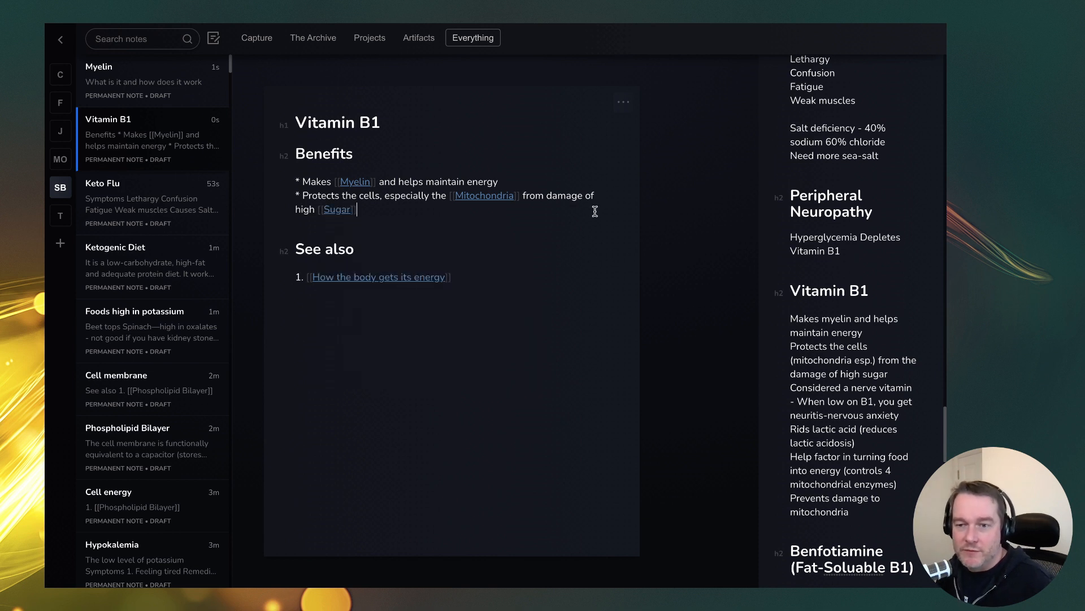
Step: Create the Mitochondria and Sugar notes from their links, returning to Vitamin B1 through the backlinks each time
{"action": "left_click", "coordinate": [492, 196]}
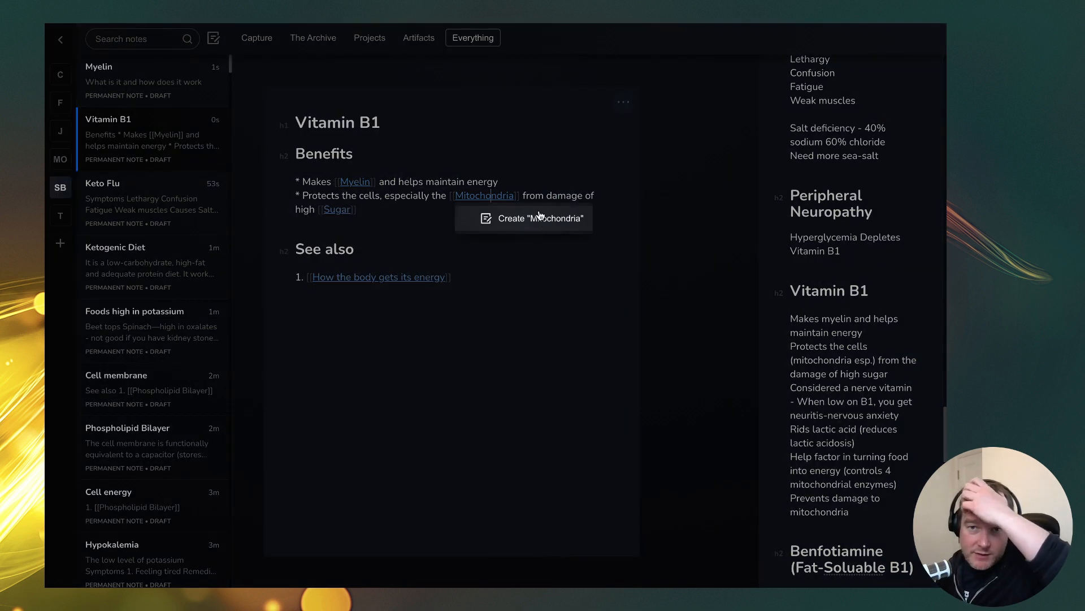
{"action": "left_click", "coordinate": [537, 217]}
{"action": "left_click", "coordinate": [597, 103]}
{"action": "left_click", "coordinate": [614, 131]}
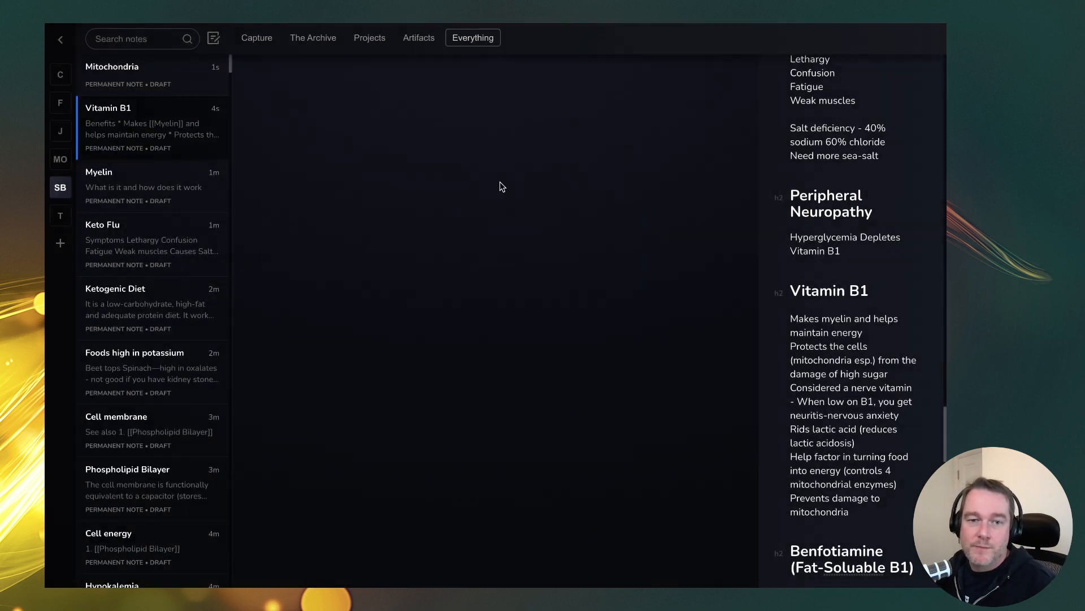
{"action": "left_click", "coordinate": [333, 211]}
{"action": "left_click", "coordinate": [404, 231]}
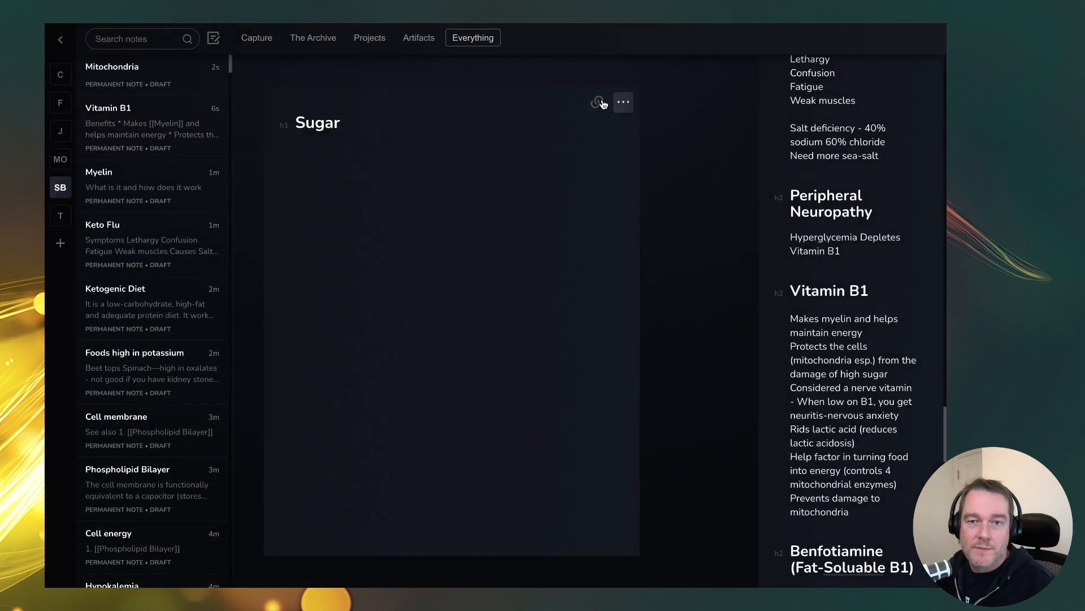
{"action": "left_click", "coordinate": [597, 103]}
{"action": "left_click", "coordinate": [612, 133]}
Step: Add a third "*" benefit reading "Considered a nerve vitamin" below the Mitochondria item
{"action": "left_click_drag", "start_coordinate": [915, 391], "coordinate": [840, 411]}
{"action": "left_click", "coordinate": [839, 411]}
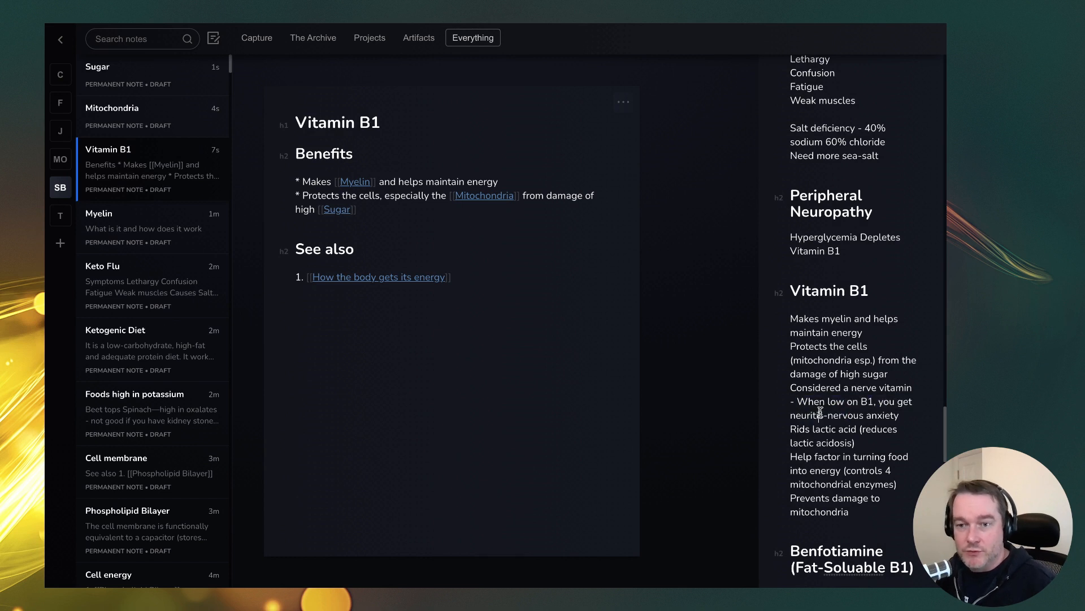
{"action": "left_click", "coordinate": [389, 211]}
{"action": "key", "text": "Return"}
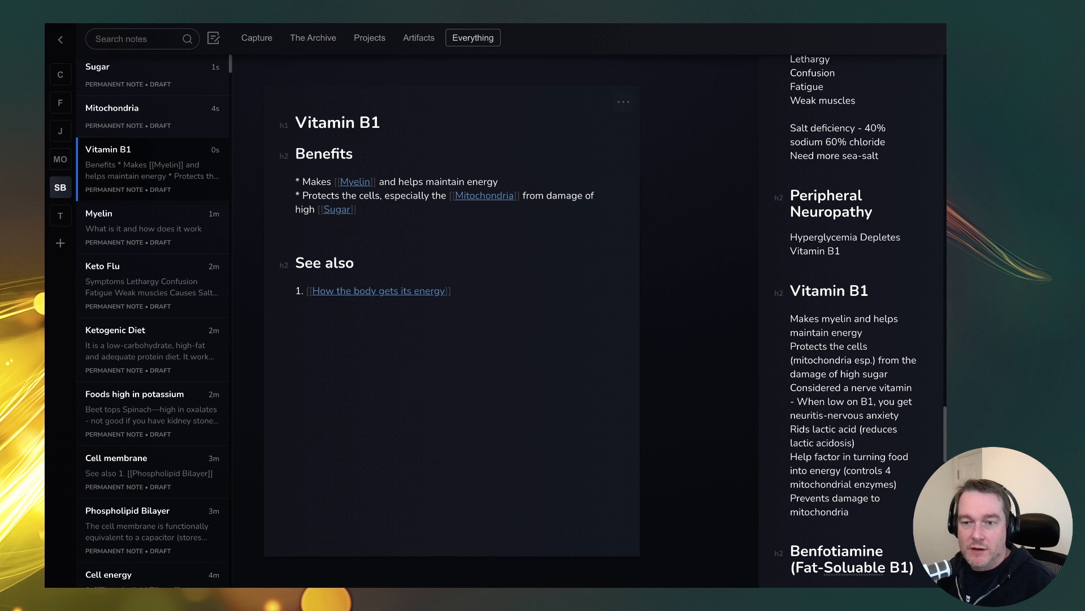
{"action": "type", "text": "* Considered a ne"}
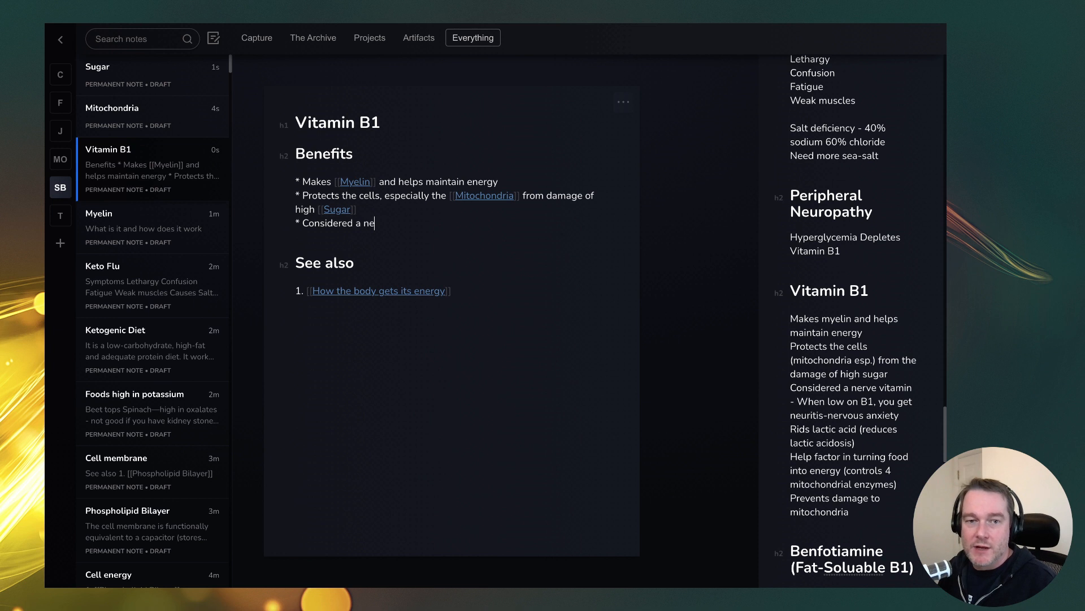
{"action": "type", "text": "rve vitamin"}
Step: Turn "nerve vitamin" in the third benefit into the capitalized link [[Nerve vitamin]]
{"action": "left_click", "coordinate": [365, 223]}
{"action": "type", "text": "[["}
{"action": "key", "text": "End"}
{"action": "type", "text": "]]"}
{"action": "left_click", "coordinate": [371, 224]}
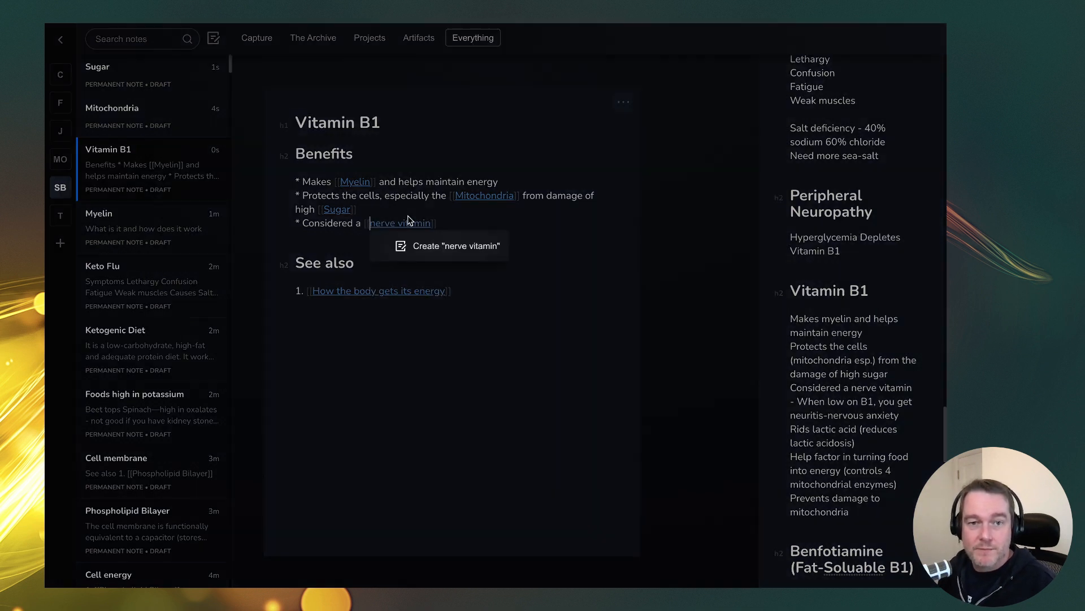
{"action": "key", "text": "Return"}
{"action": "key", "text": "Delete"}
{"action": "type", "text": "N"}
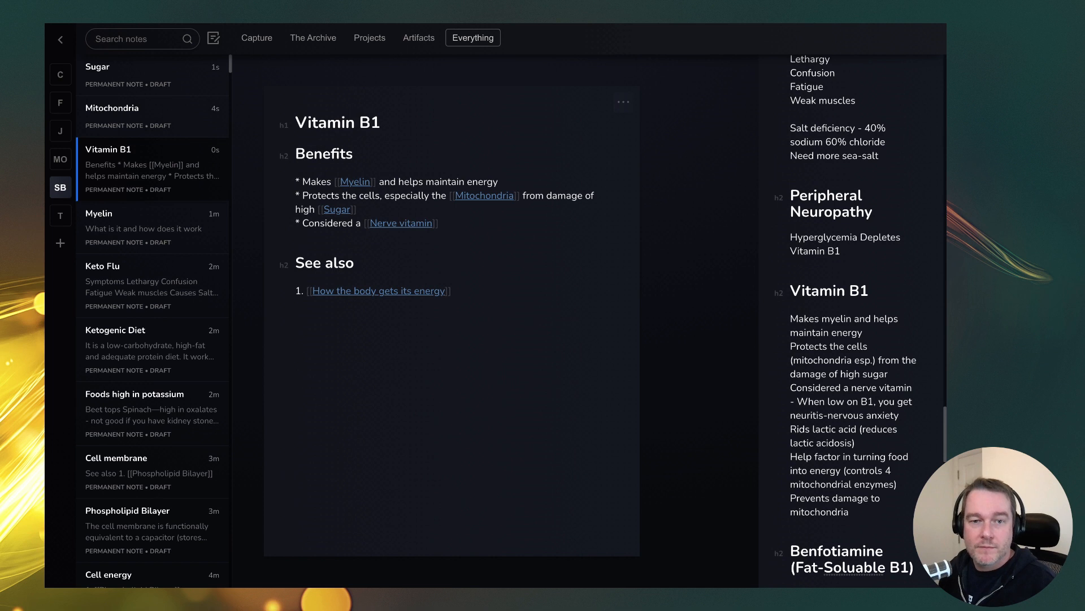
Step: Create the Nerve vitamin note from its link and return to Vitamin B1 through the backlinks
{"action": "left_click", "coordinate": [401, 223]}
{"action": "left_click", "coordinate": [458, 248]}
{"action": "left_click", "coordinate": [600, 104]}
{"action": "left_click", "coordinate": [606, 128]}
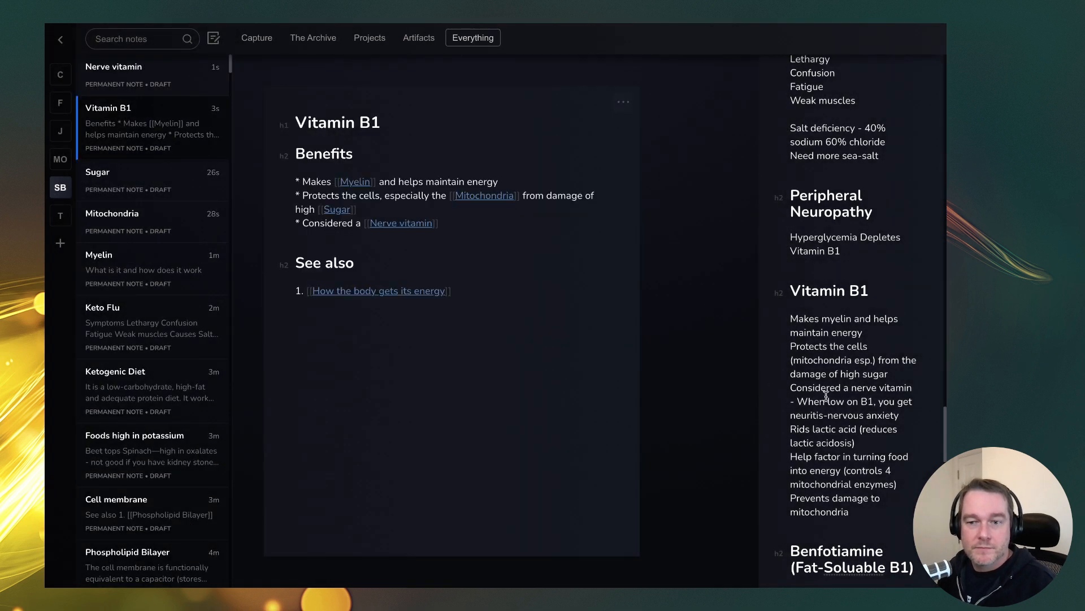
Step: Insert a "When low on B1" heading between the benefits list and See also, with an empty line beneath it
{"action": "left_click", "coordinate": [496, 224]}
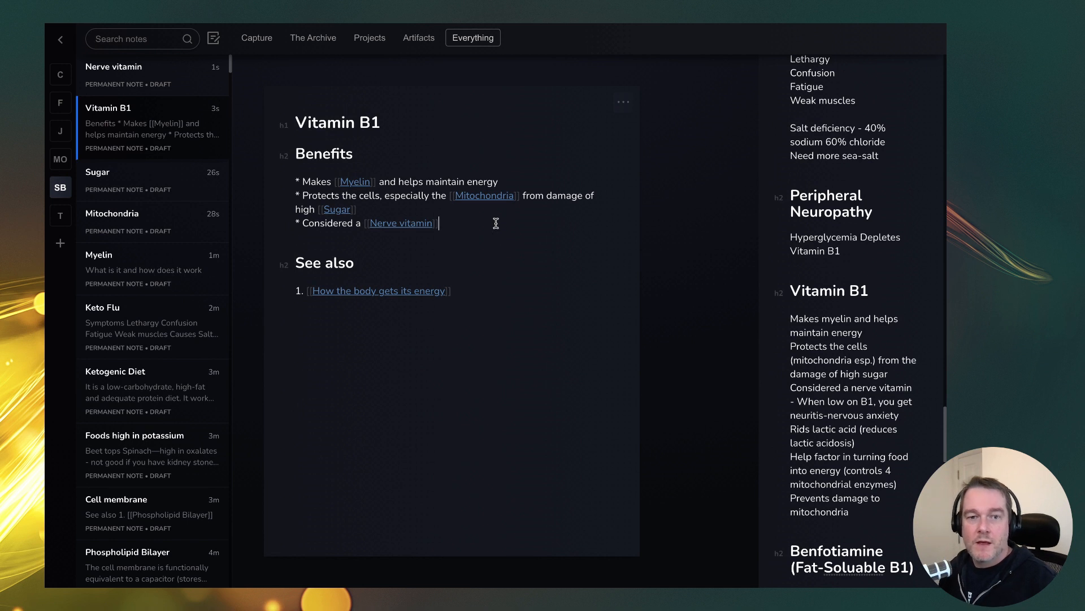
{"action": "key", "text": "Return"}
{"action": "type", "text": "## When low on B1"}
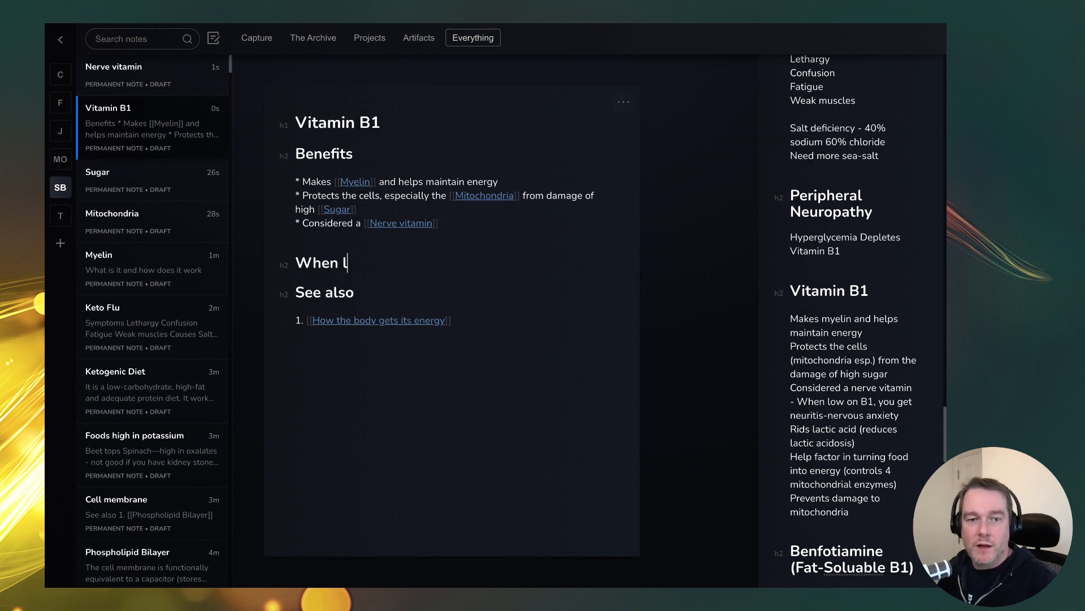
{"action": "key", "text": "Return"}
{"action": "key", "text": "Return"}
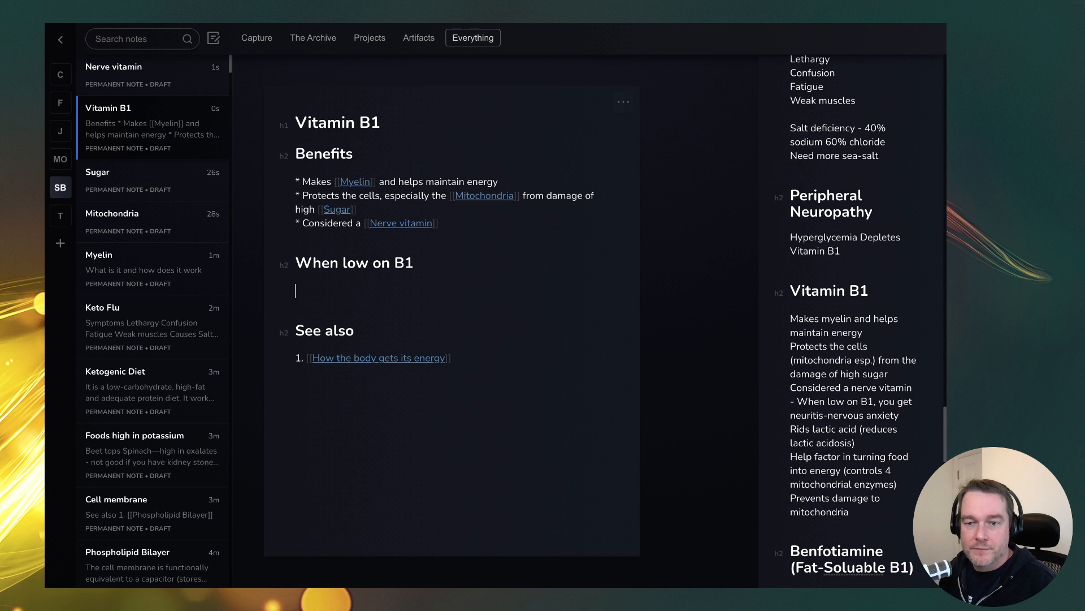
{"action": "left_click_drag", "start_coordinate": [436, 259], "coordinate": [300, 258]}
{"action": "left_click", "coordinate": [312, 292]}
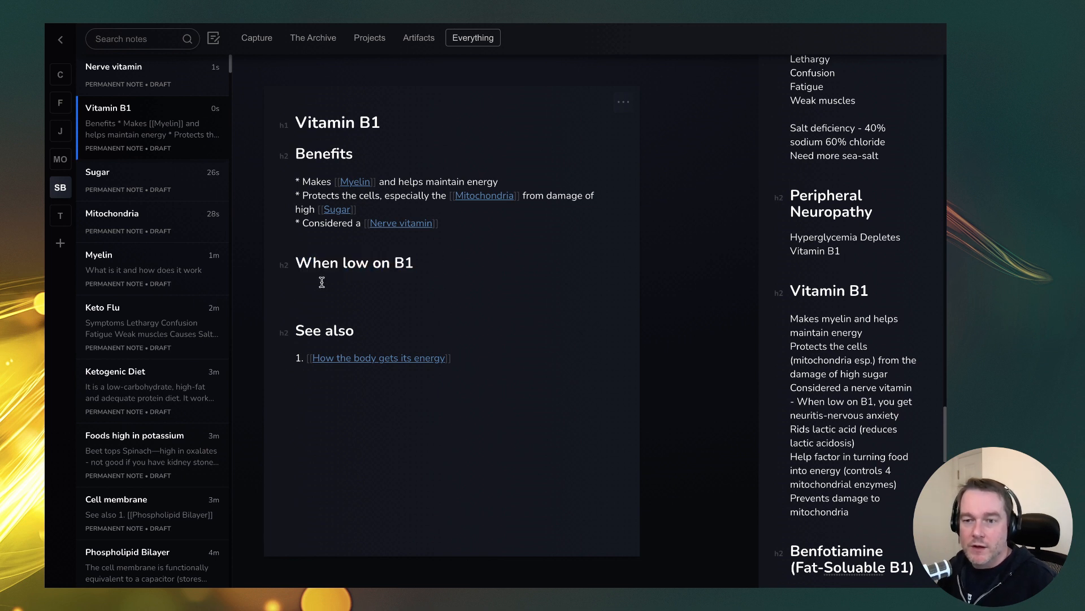
Step: Write "You get [[Neuritis-nervous anxiety]]" under When low on B1, copying the condition from the study notes and capitalizing it
{"action": "type", "text": "You get"}
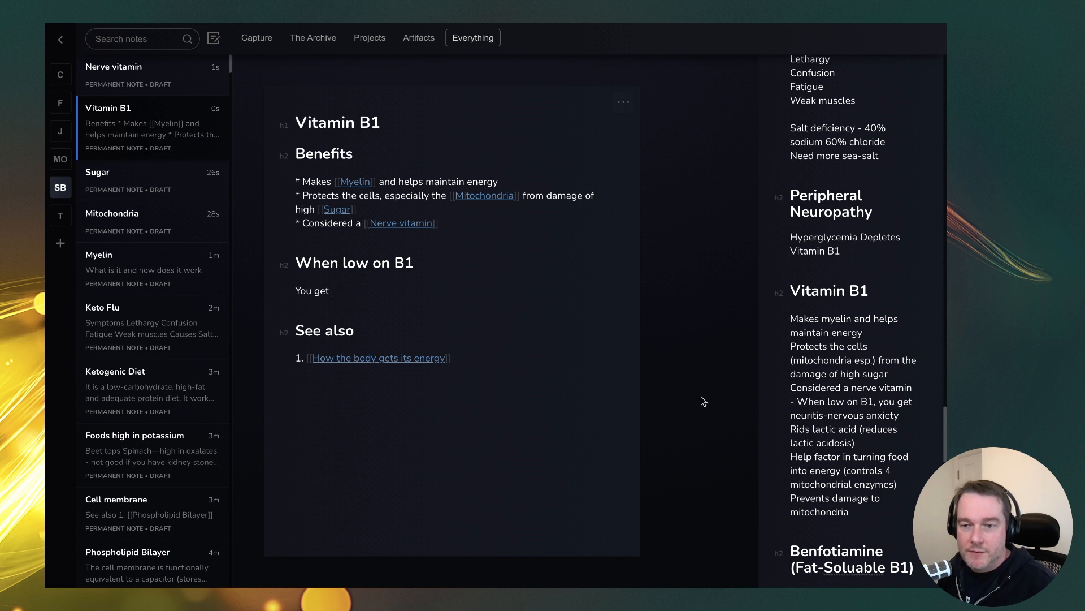
{"action": "left_click_drag", "start_coordinate": [791, 417], "coordinate": [899, 416]}
{"action": "key", "text": "super+c"}
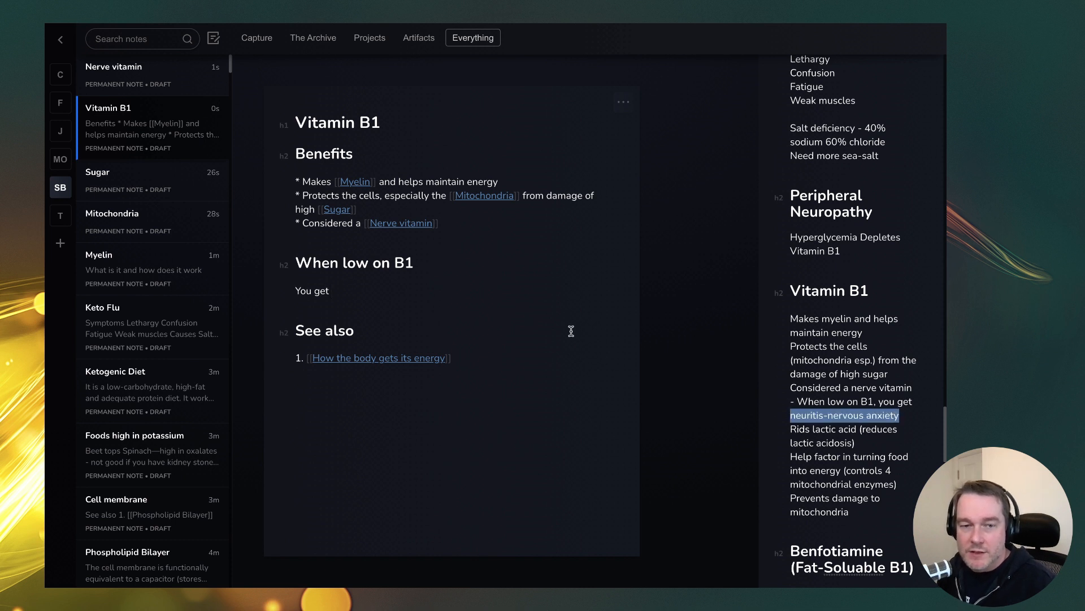
{"action": "left_click", "coordinate": [433, 287]}
{"action": "key", "text": "super+Right"}
{"action": "type", "text": "[["}
{"action": "key", "text": "super+v"}
{"action": "type", "text": "]]"}
{"action": "left_click", "coordinate": [338, 291]}
{"action": "key", "text": "Delete"}
{"action": "type", "text": "N"}
Step: Create the Neuritis-nervous anxiety note from its link and return to Vitamin B1 through the backlinks
{"action": "left_click", "coordinate": [419, 290]}
{"action": "left_click", "coordinate": [498, 310]}
{"action": "left_click", "coordinate": [604, 106]}
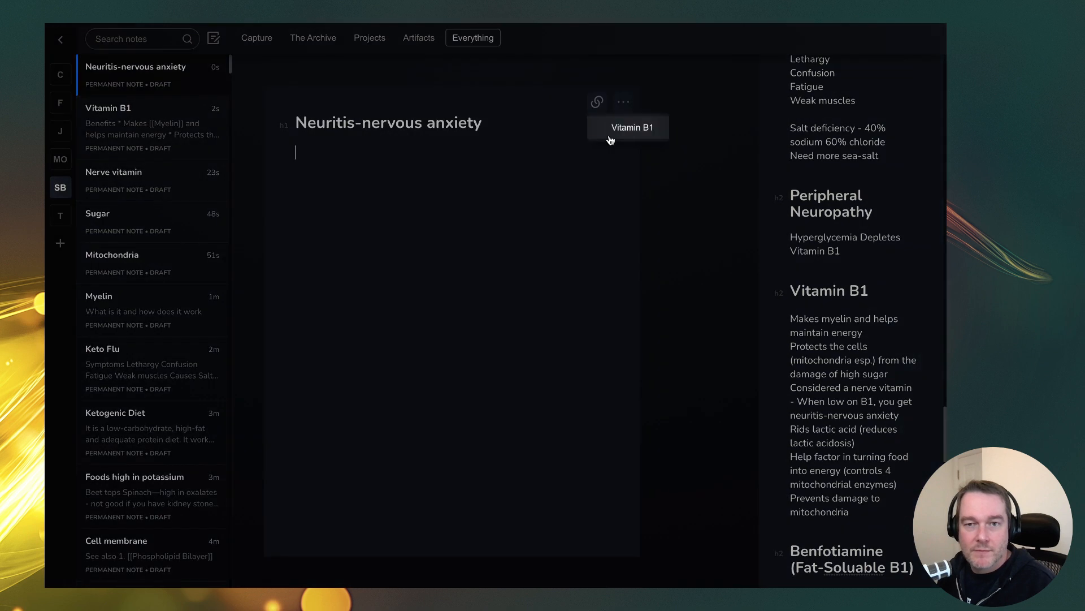
{"action": "left_click", "coordinate": [627, 124]}
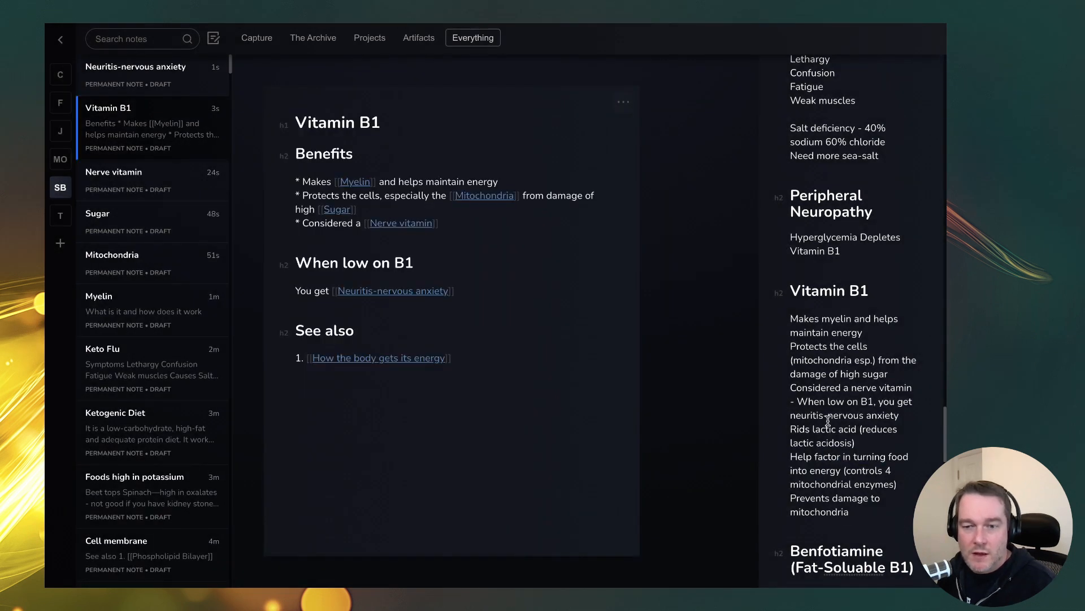
Step: Add the line "Raids [[Lactic acid]]" under When low on B1, create the Lactic acid note from its link and return to Vitamin B1
{"action": "left_click", "coordinate": [503, 298]}
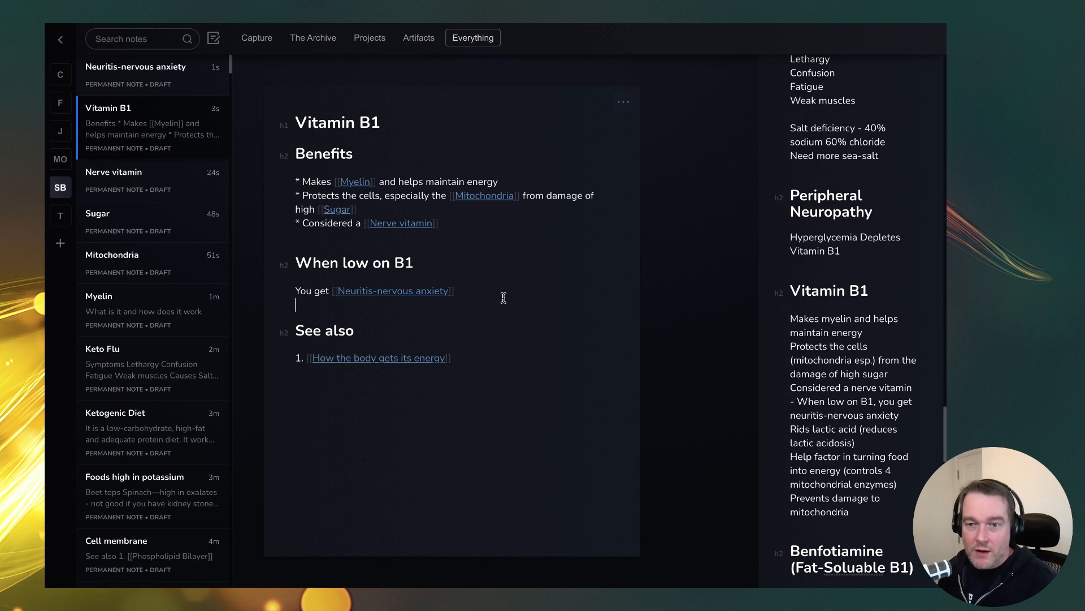
{"action": "type", "text": "Raids "}
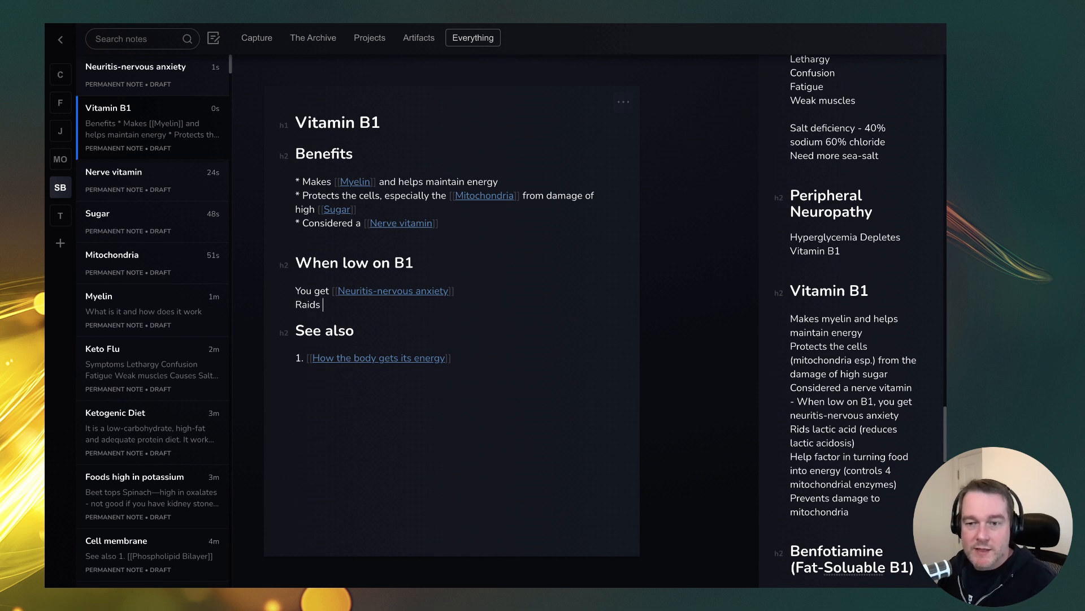
{"action": "type", "text": "[[Lacti"}
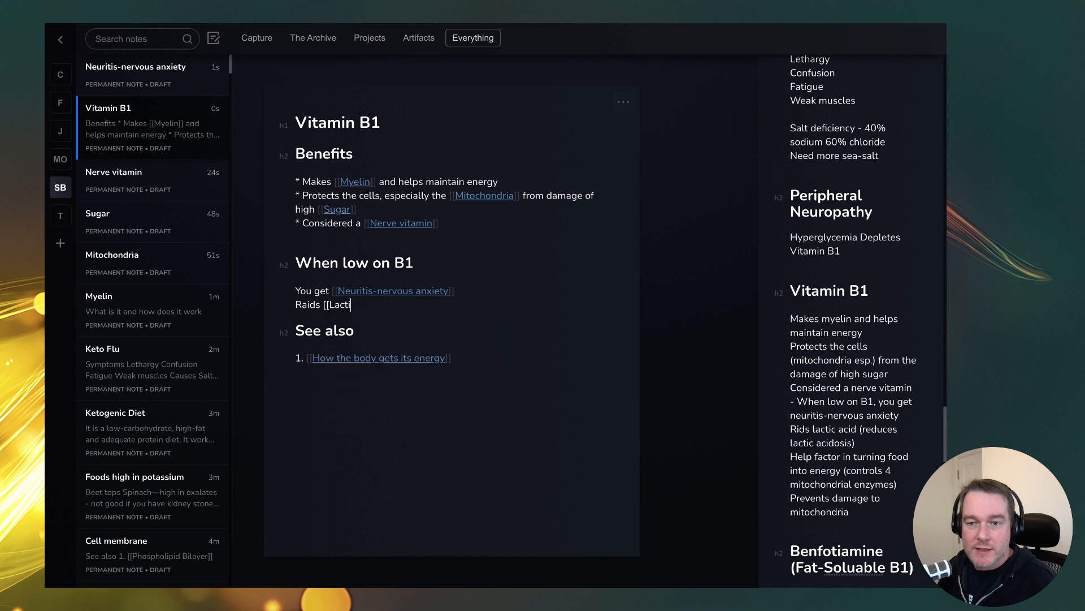
{"action": "type", "text": "c acid"}
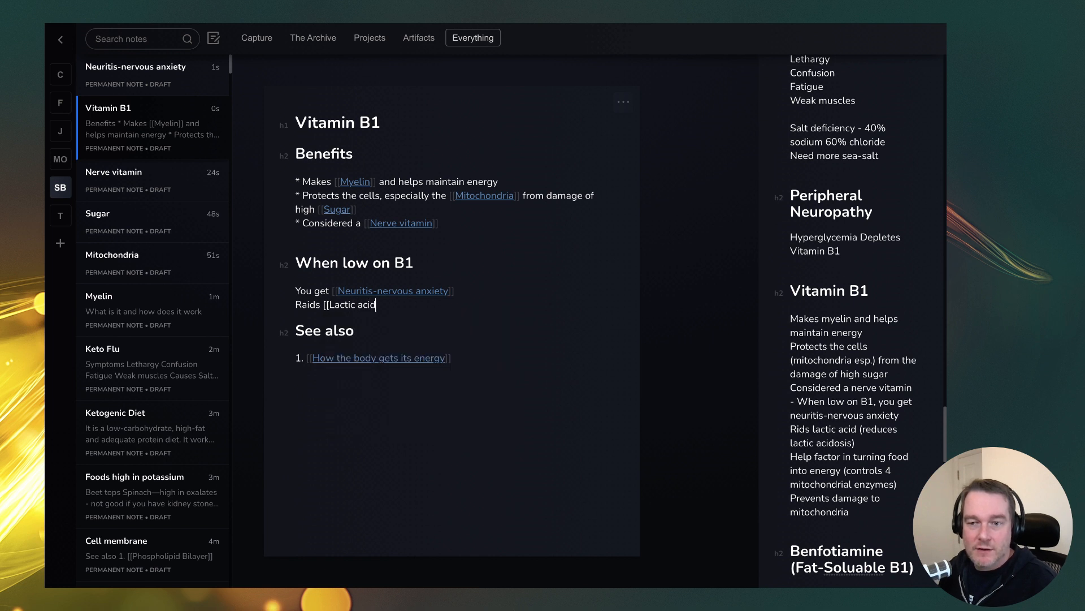
{"action": "type", "text": "]]"}
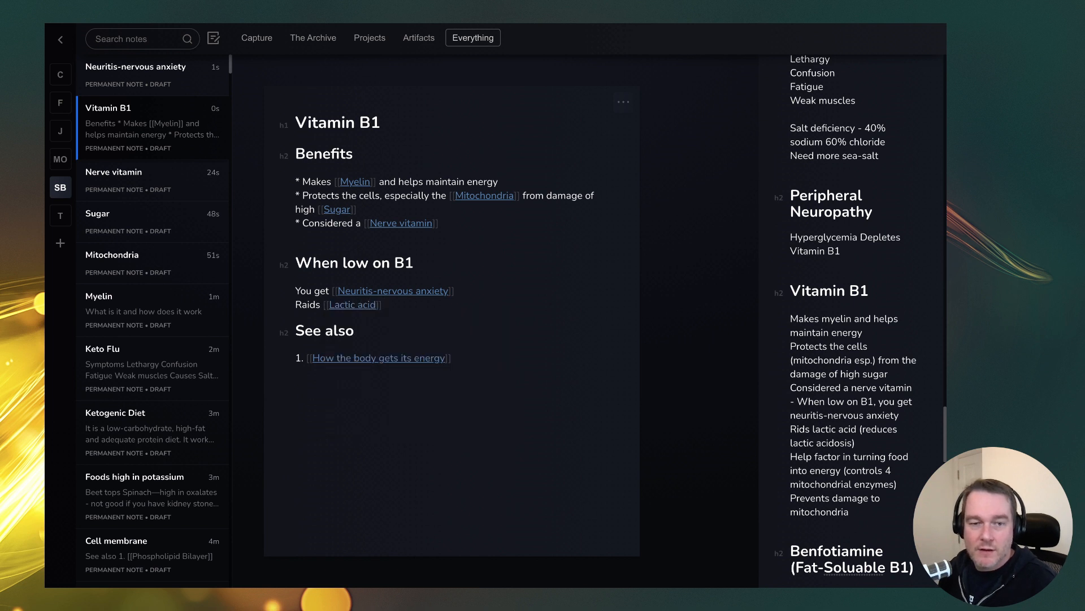
{"action": "left_click", "coordinate": [351, 305]}
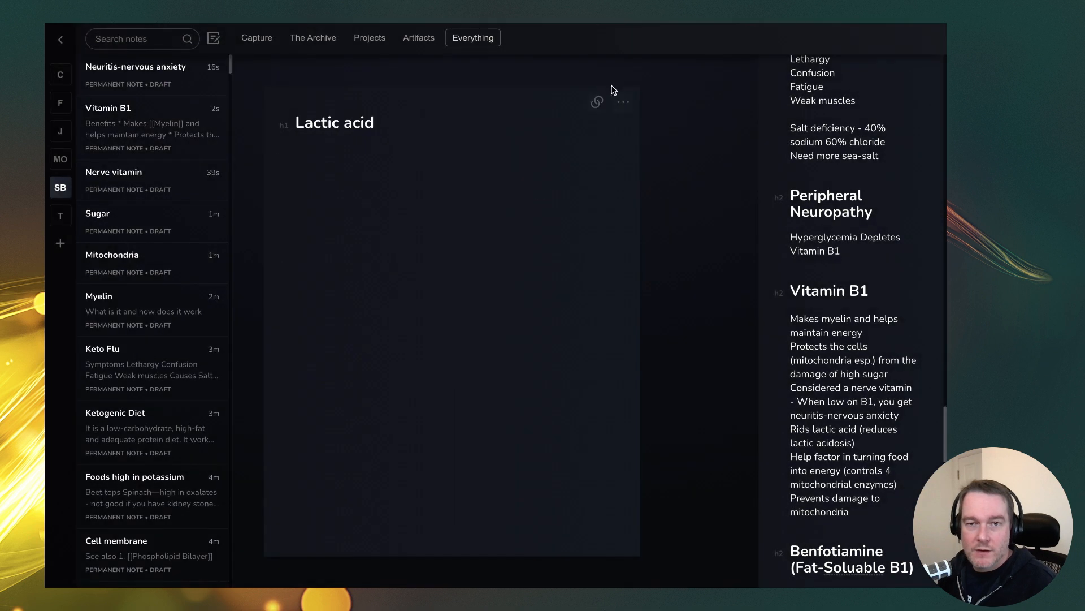
{"action": "left_click", "coordinate": [597, 102]}
Step: Complete the Lactic acid line with "(reduces lactic acidosis)" and start a new line beneath it
{"action": "left_click", "coordinate": [416, 304]}
{"action": "type", "text": "an"}
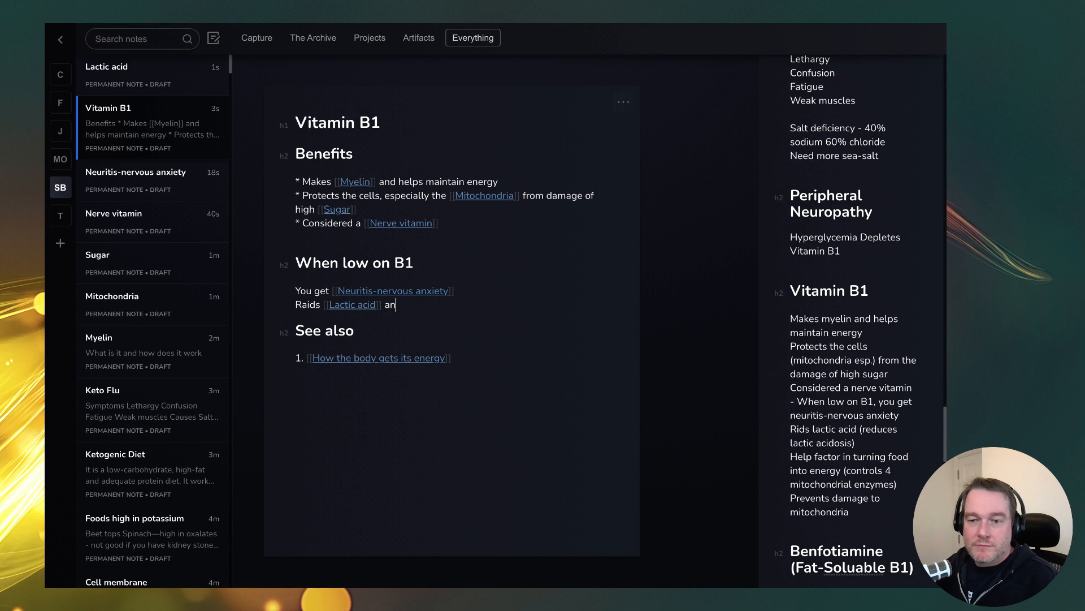
{"action": "key", "text": "BackSpace"}
{"action": "type", "text": "(*red"}
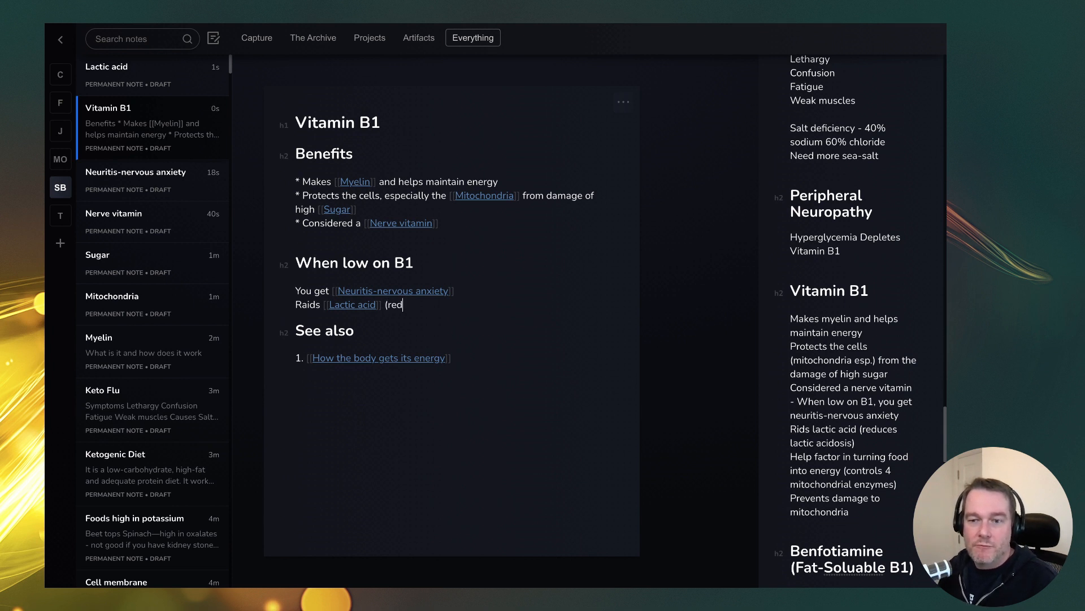
{"action": "type", "text": "uces lac"}
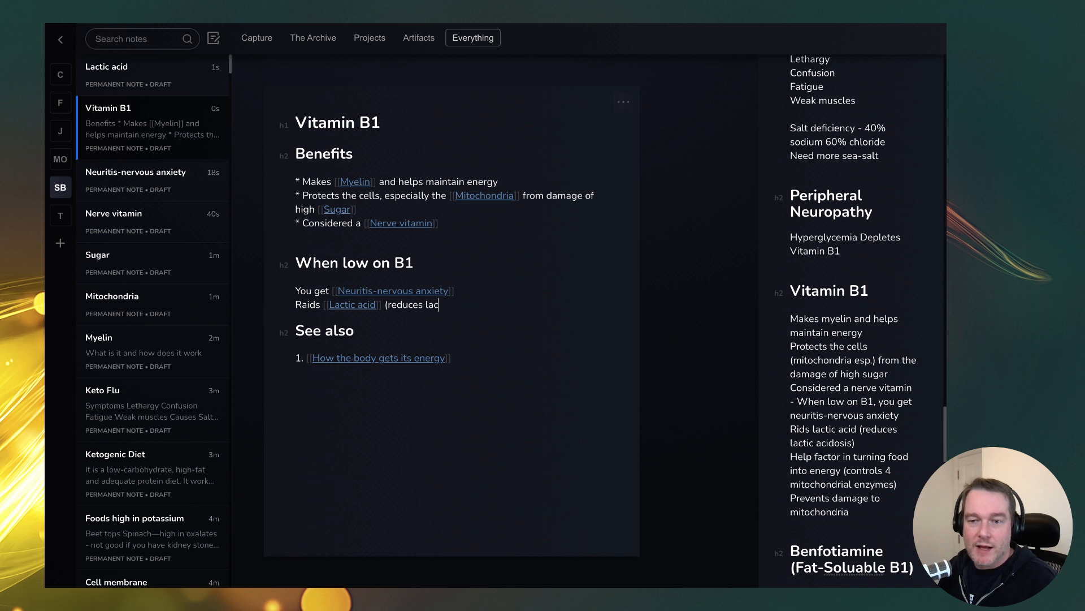
{"action": "type", "text": "tic acidosis"}
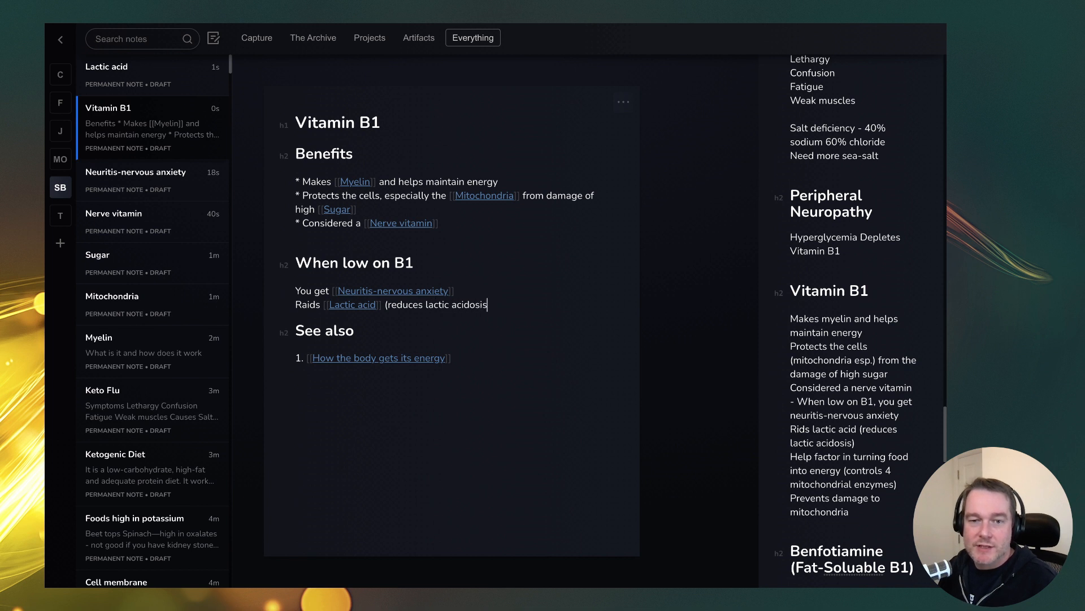
{"action": "type", "text": ")"}
{"action": "key", "text": "Return"}
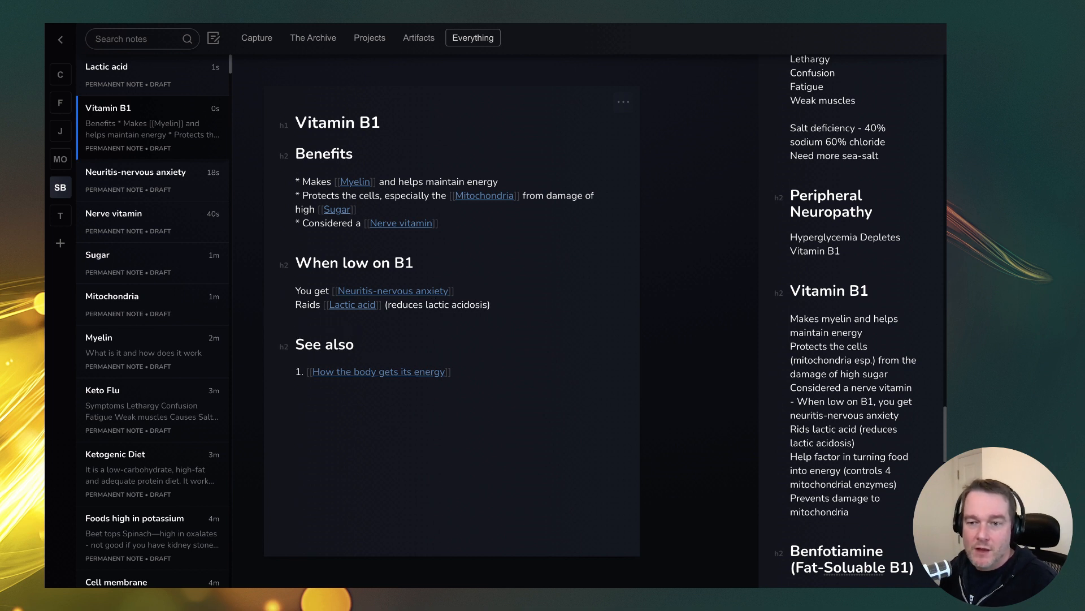
Step: Write "Help factor in turning food into energy by controlling 4" below the Lactic acid line
{"action": "key", "text": "Return"}
{"action": "type", "text": "Help"}
{"action": "key", "text": "BackSpace"}
{"action": "key", "text": "BackSpace"}
{"action": "key", "text": "BackSpace"}
{"action": "type", "text": "Help factor in turning food into "}
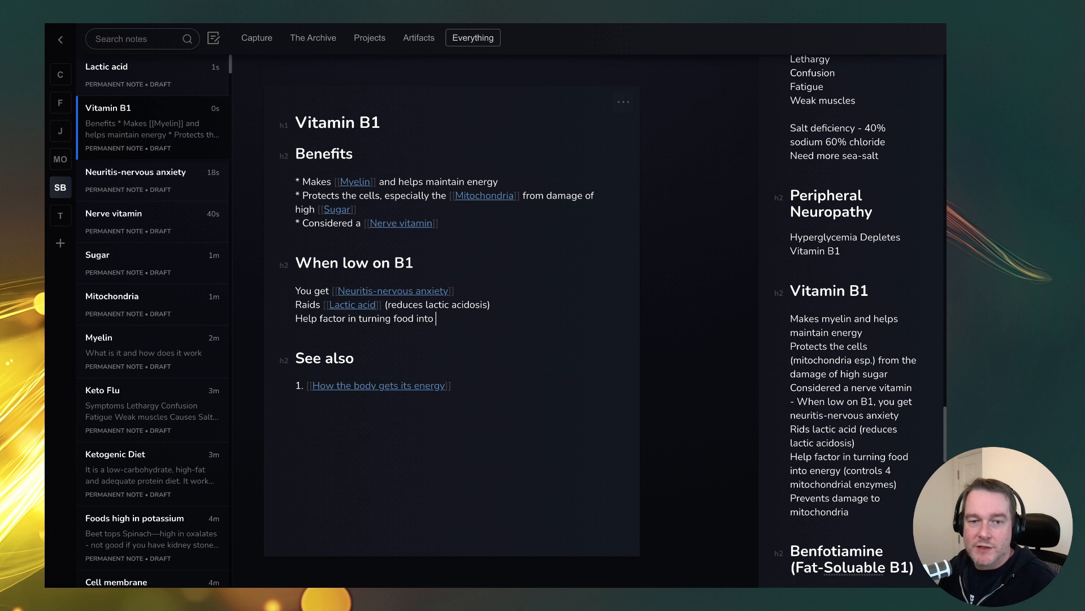
{"action": "type", "text": "energy "}
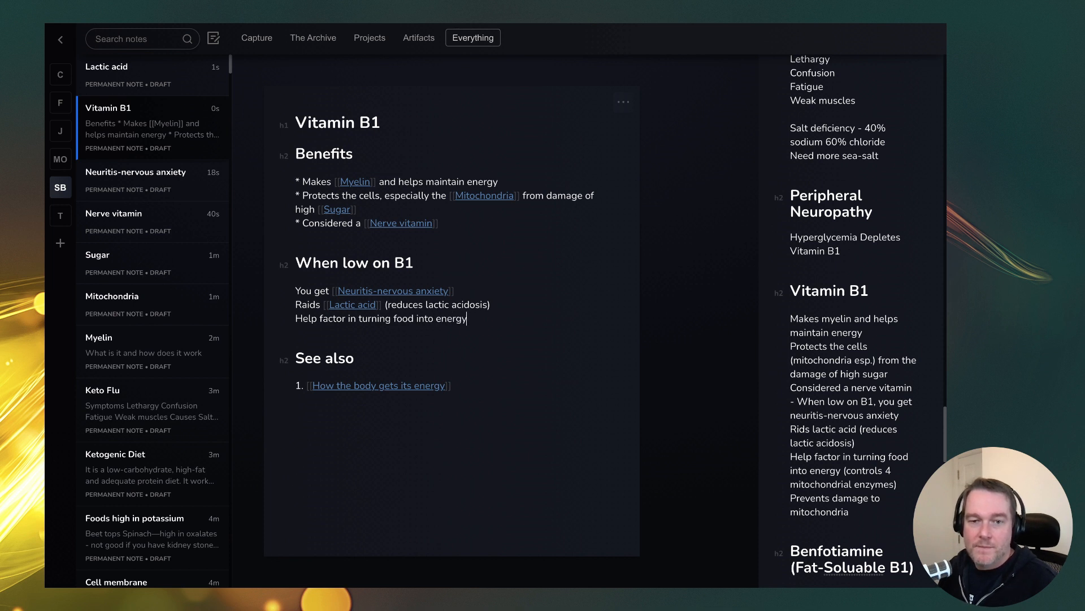
{"action": "type", "text": "by controlling "}
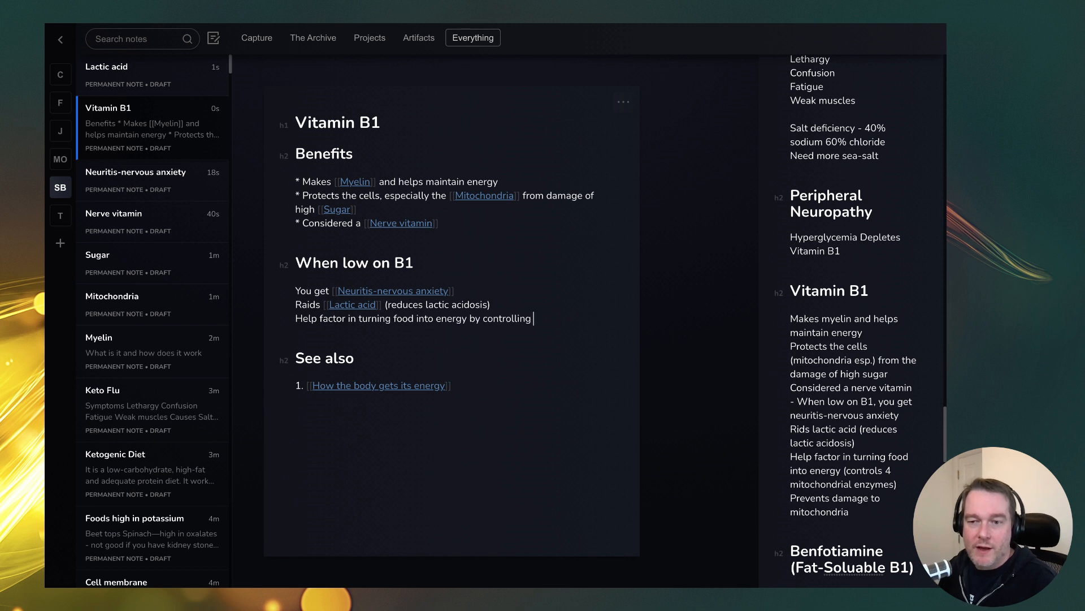
{"action": "type", "text": "4 M"}
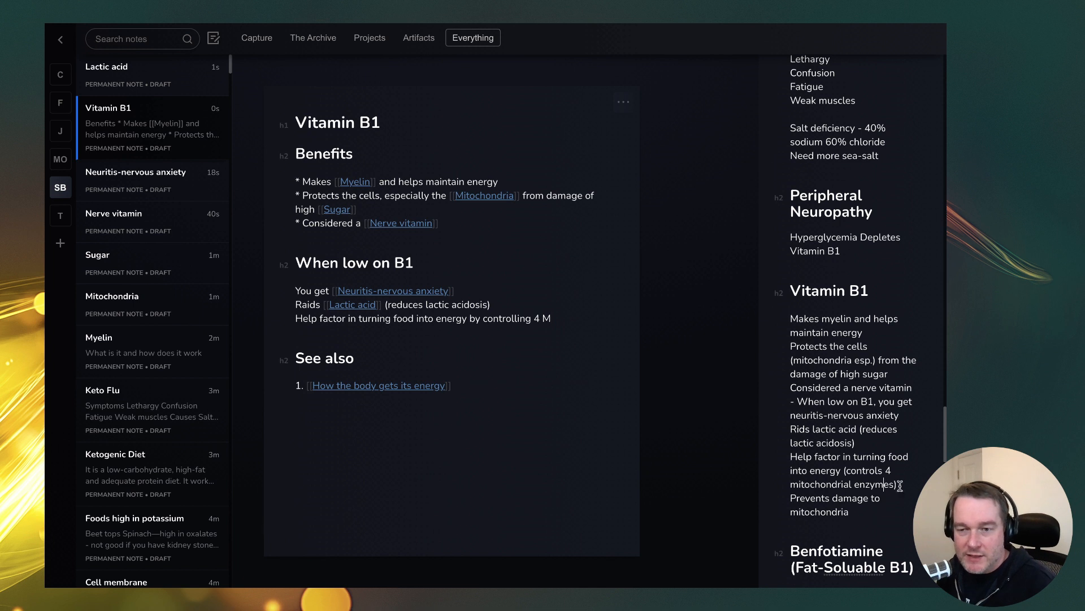
Step: End the energy line with the link [[Mitochondrial enzymes]], copying the term from the study notes and capitalizing its first letter
{"action": "left_click_drag", "start_coordinate": [893, 486], "coordinate": [792, 484]}
{"action": "key", "text": "ctrl+c"}
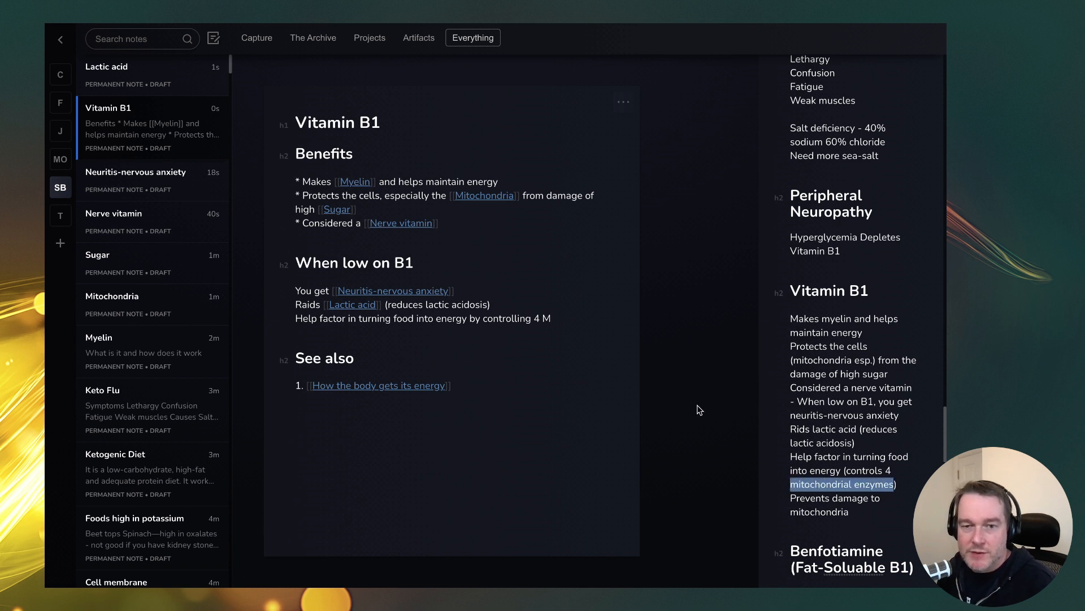
{"action": "left_click", "coordinate": [560, 319]}
{"action": "key", "text": "BackSpace"}
{"action": "type", "text": "[["}
{"action": "key", "text": "ctrl+v"}
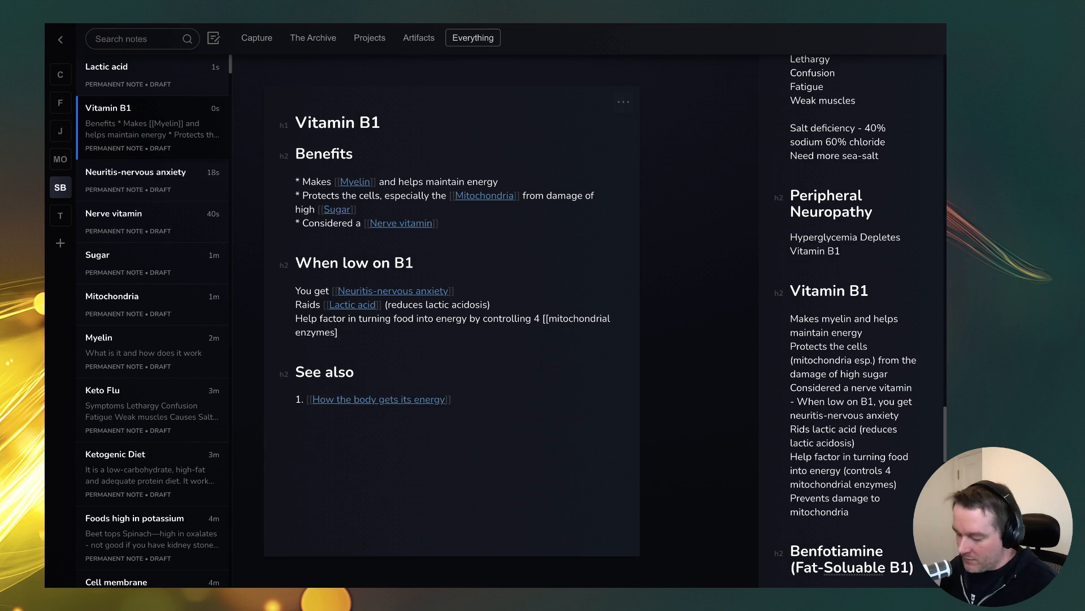
{"action": "type", "text": "]"}
{"action": "left_click", "coordinate": [533, 318]}
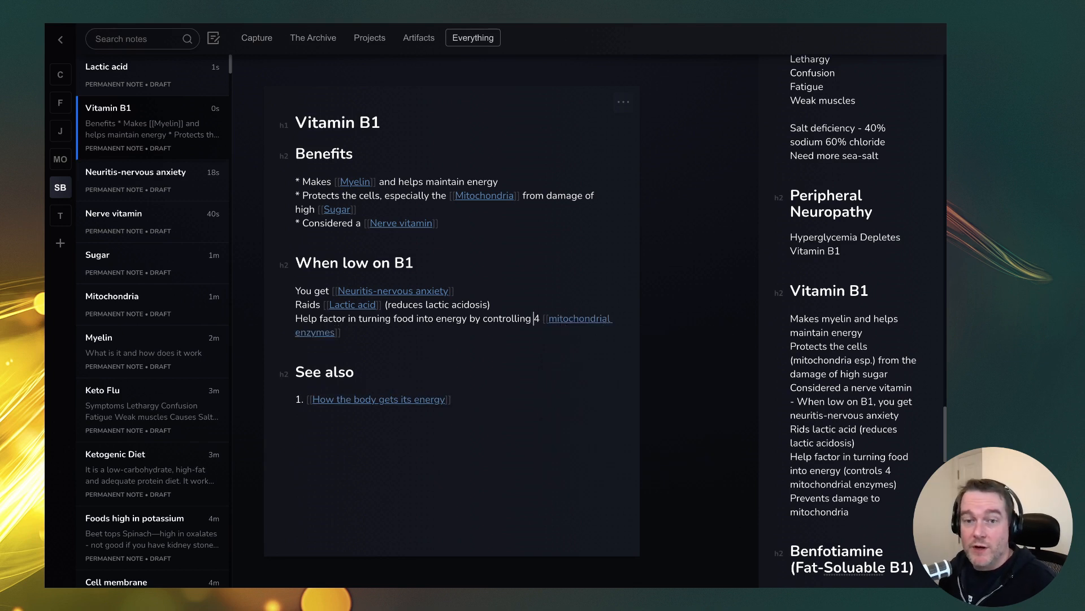
{"action": "key", "text": "Delete"}
{"action": "type", "text": "M"}
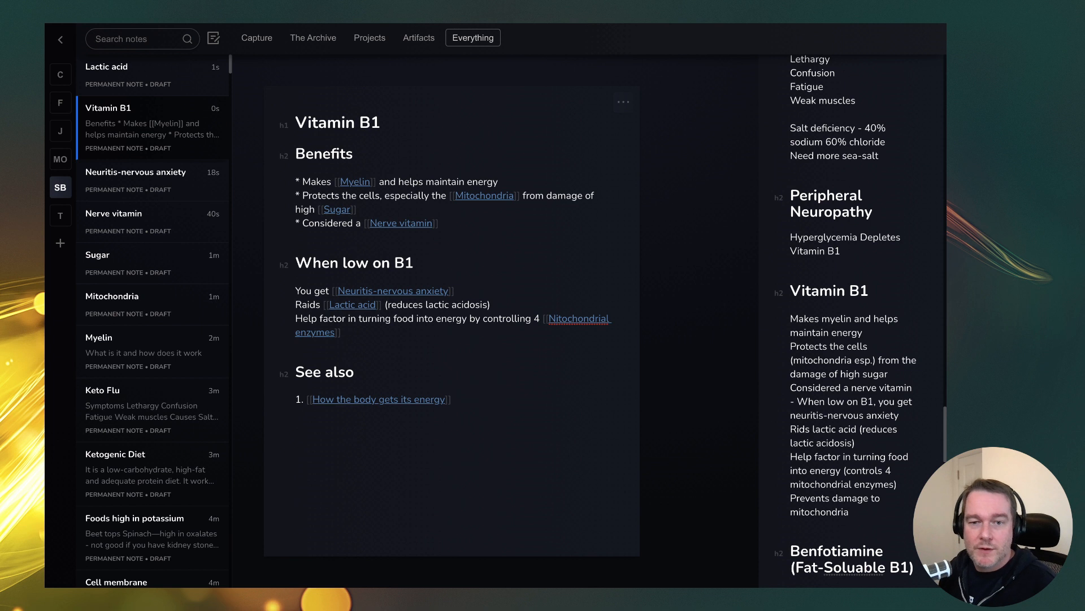
Step: Create the Mitochondrial enzymes note from its link, and open the Mitochondria note through a search for "mit"
{"action": "left_click", "coordinate": [567, 320]}
{"action": "left_click", "coordinate": [447, 352]}
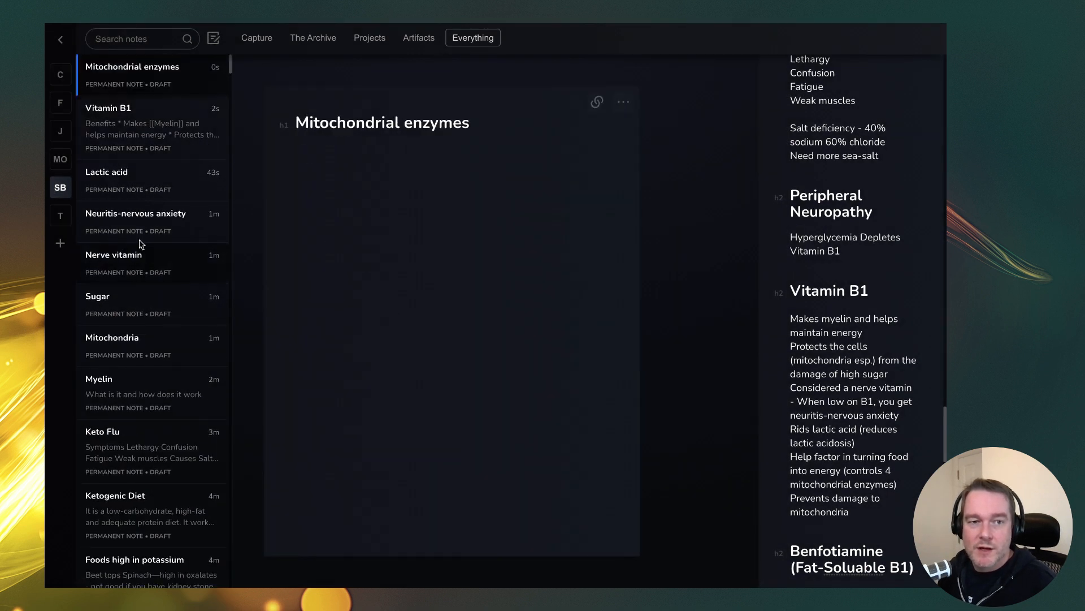
{"action": "left_click", "coordinate": [154, 42]}
{"action": "type", "text": "mit"}
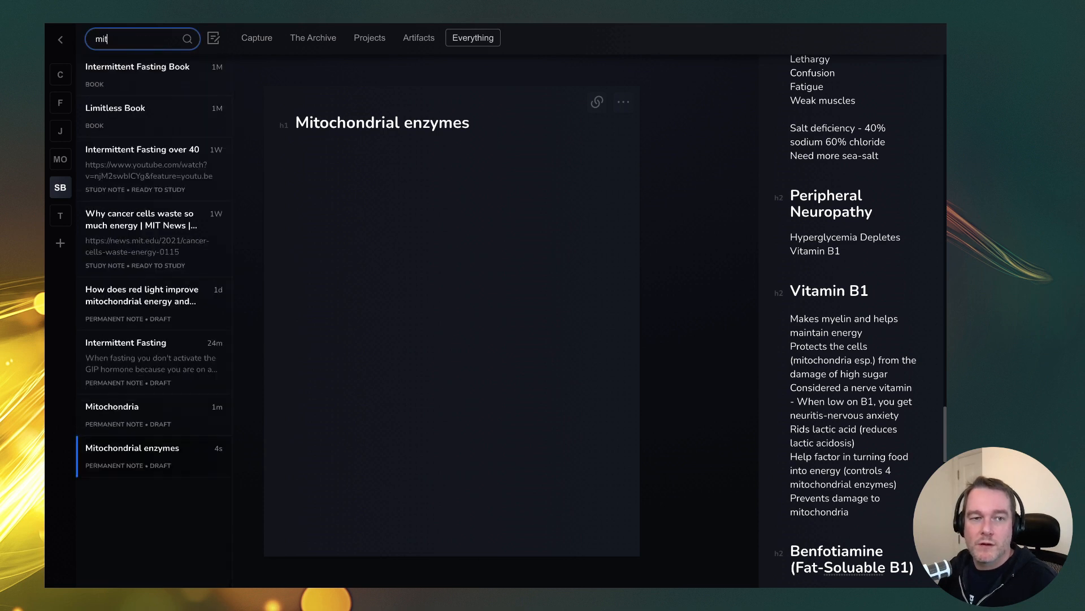
{"action": "left_click", "coordinate": [134, 417]}
Step: Add a "See also" heading to the Mitochondria note with the numbered link "1. [[Mitochondrial enzymes]]" beneath it
{"action": "left_click", "coordinate": [425, 139]}
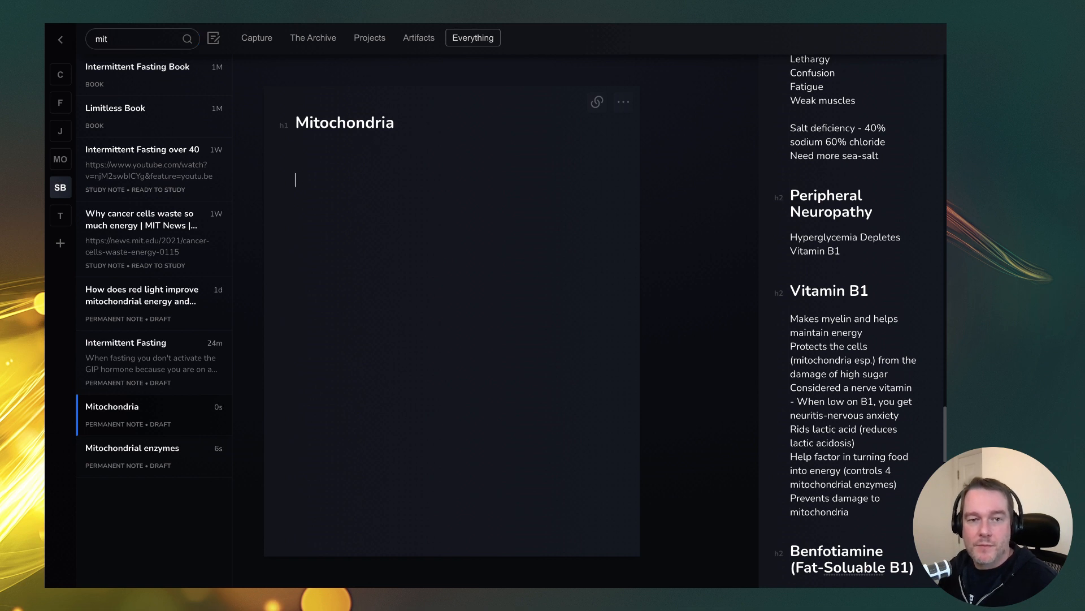
{"action": "type", "text": "## See also"}
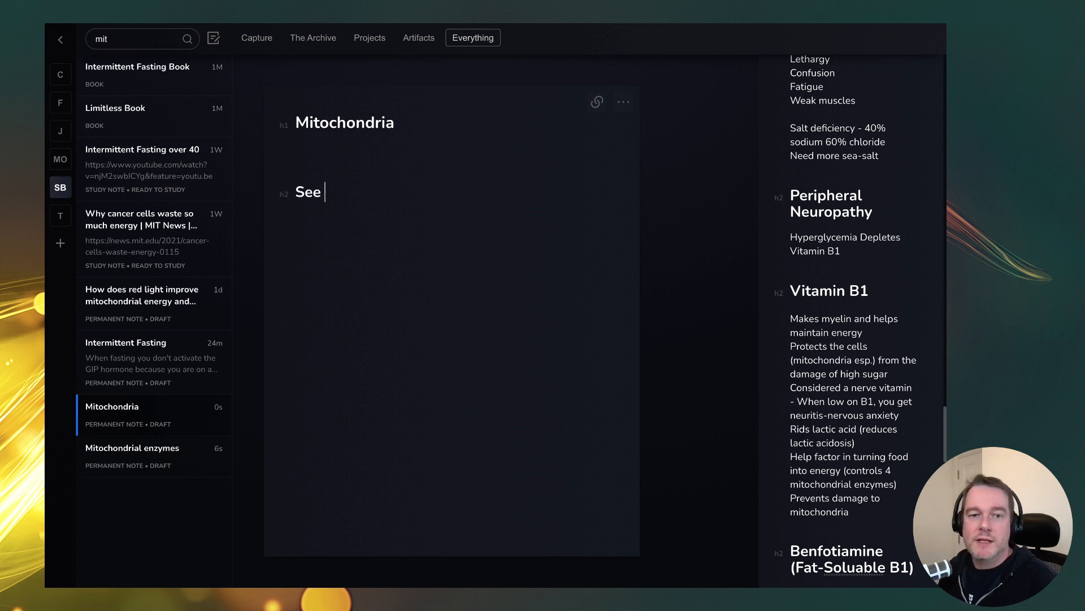
{"action": "key", "text": "Return"}
{"action": "type", "text": "1. [[mitochondrial enzymes"}
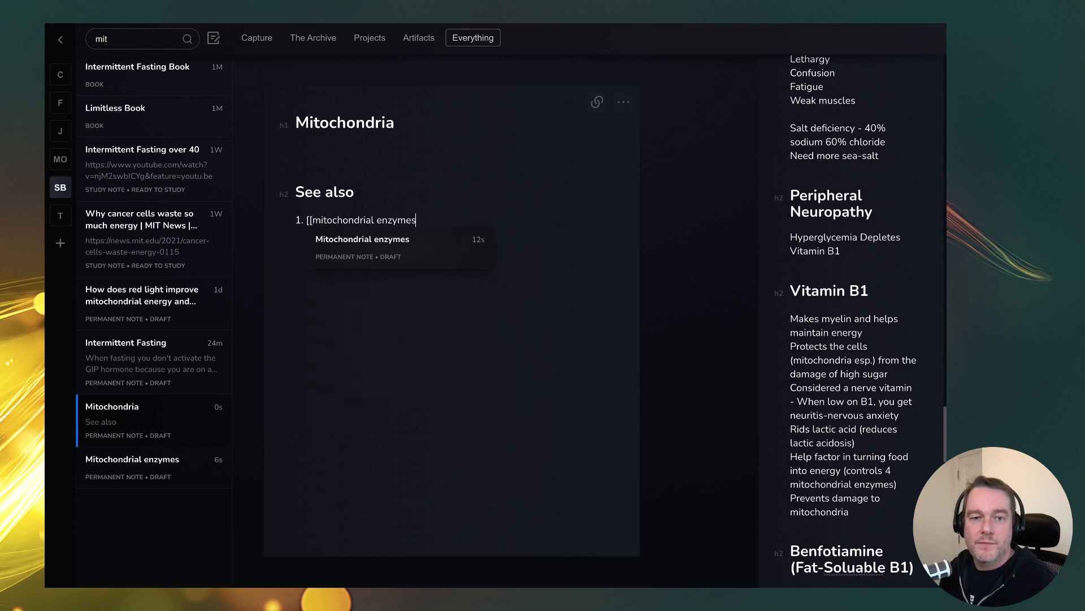
{"action": "left_click", "coordinate": [380, 256]}
{"action": "left_click", "coordinate": [440, 161]}
Step: Return to Vitamin B1 through the backlinks and add the line "Prevents damage to the mitochondria" at the end of When low on B1
{"action": "left_click", "coordinate": [597, 102]}
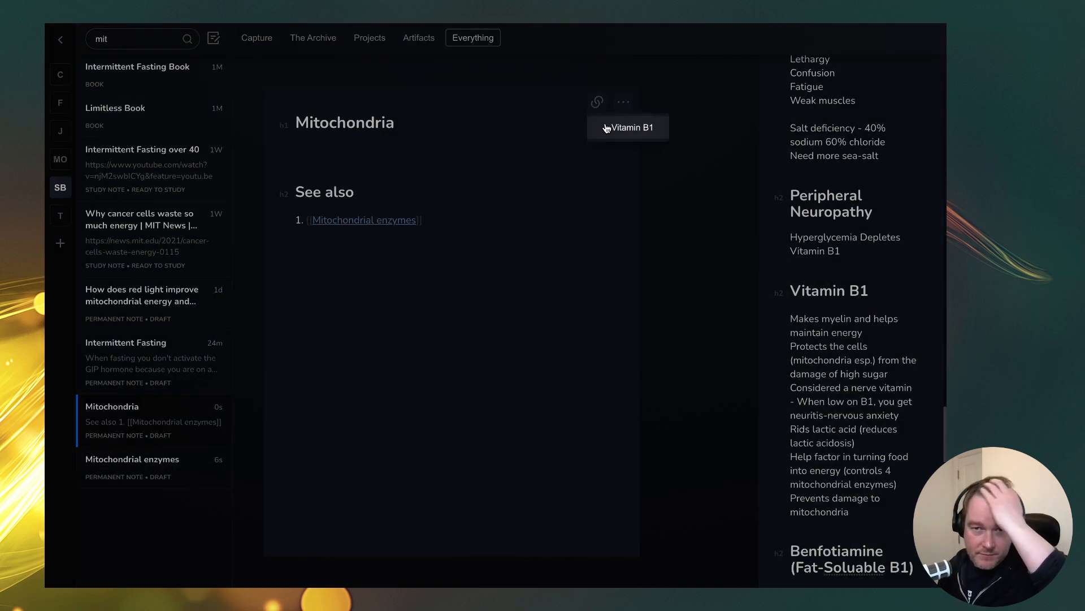
{"action": "left_click", "coordinate": [610, 125]}
{"action": "left_click", "coordinate": [876, 513]}
{"action": "left_click", "coordinate": [475, 328]}
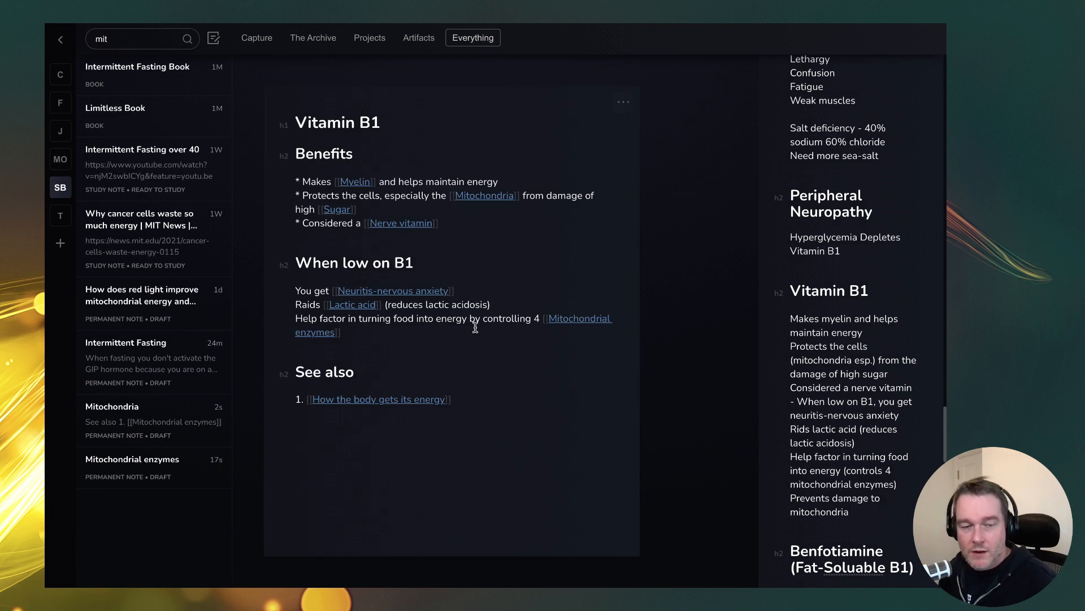
{"action": "key", "text": "Return"}
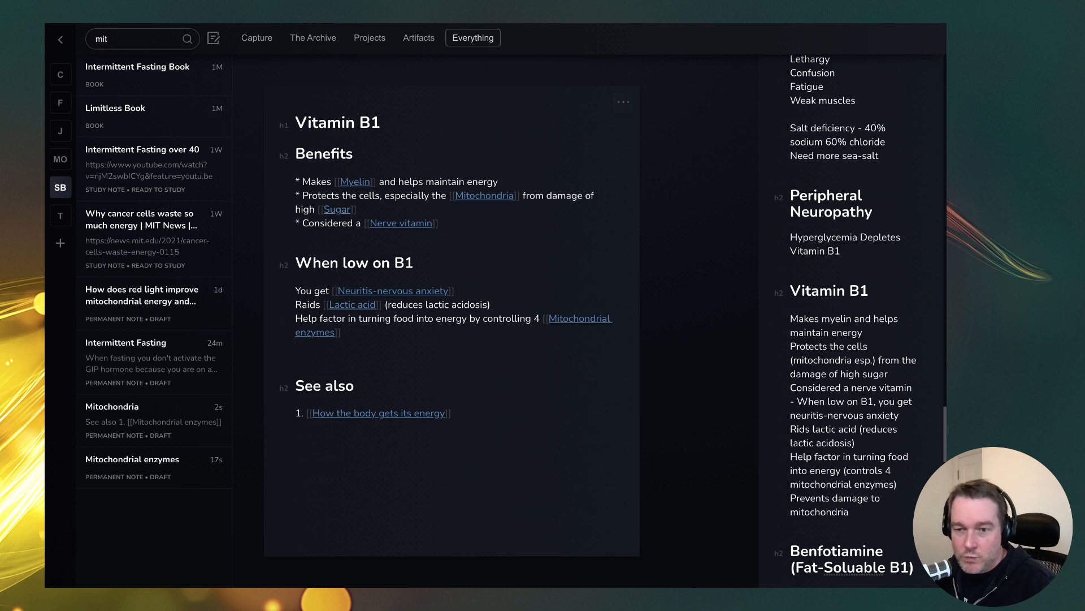
{"action": "type", "text": "Prevents "}
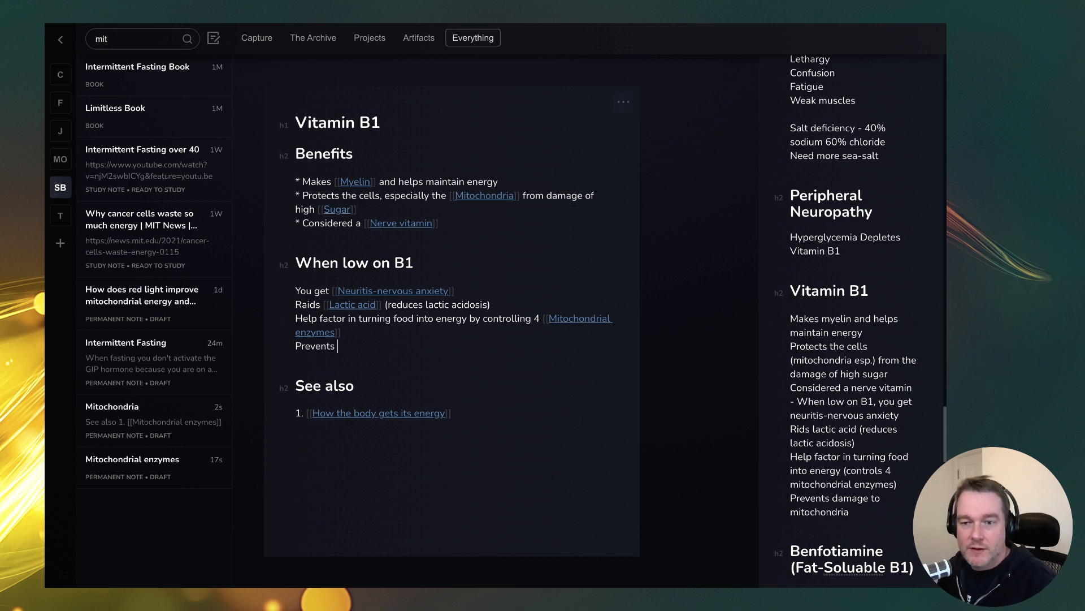
{"action": "type", "text": "damage to the mitochondria"}
{"action": "key", "text": "Return"}
Step: Turn the four lines under When low on B1 into a bulleted list with an asterisk before each
{"action": "left_click", "coordinate": [296, 290]}
{"action": "type", "text": "1."}
{"action": "key", "text": "Delete"}
{"action": "key", "text": "Delete"}
{"action": "type", "text": "*"}
{"action": "key", "text": "Right"}
{"action": "type", "text": "*"}
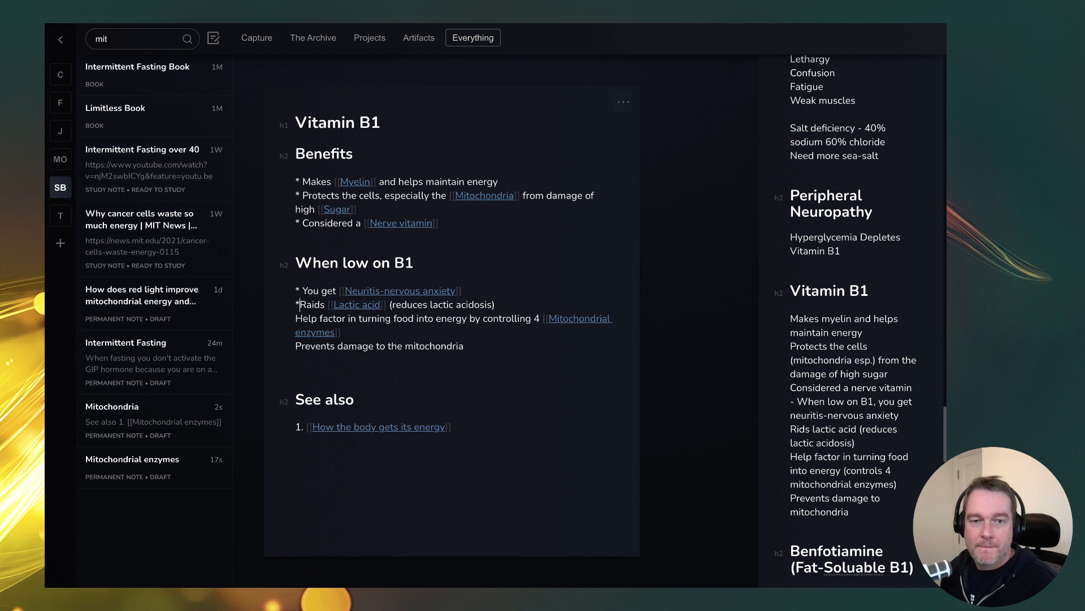
{"action": "key", "text": "Right"}
{"action": "type", "text": "0"}
{"action": "key", "text": "BackSpace"}
{"action": "type", "text": "*"}
{"action": "key", "text": "Down"}
{"action": "type", "text": "*"}
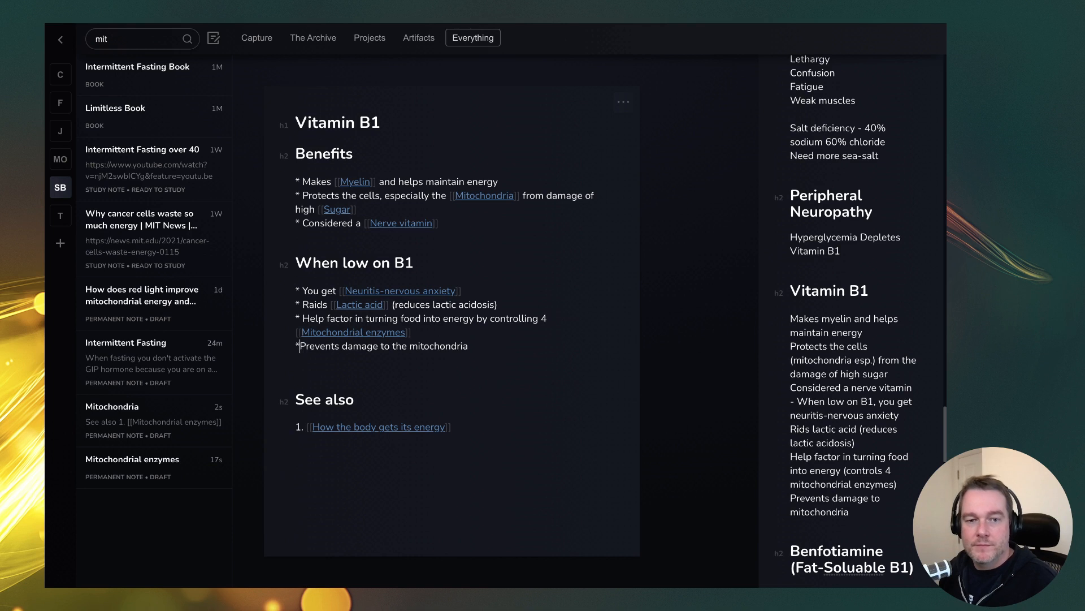
Step: Copy the word "Benfotiamine" from the study notes heading that follows the Vitamin B1 section
{"action": "scroll", "coordinate": [772, 436], "scroll_direction": "down", "scroll_amount": 5}
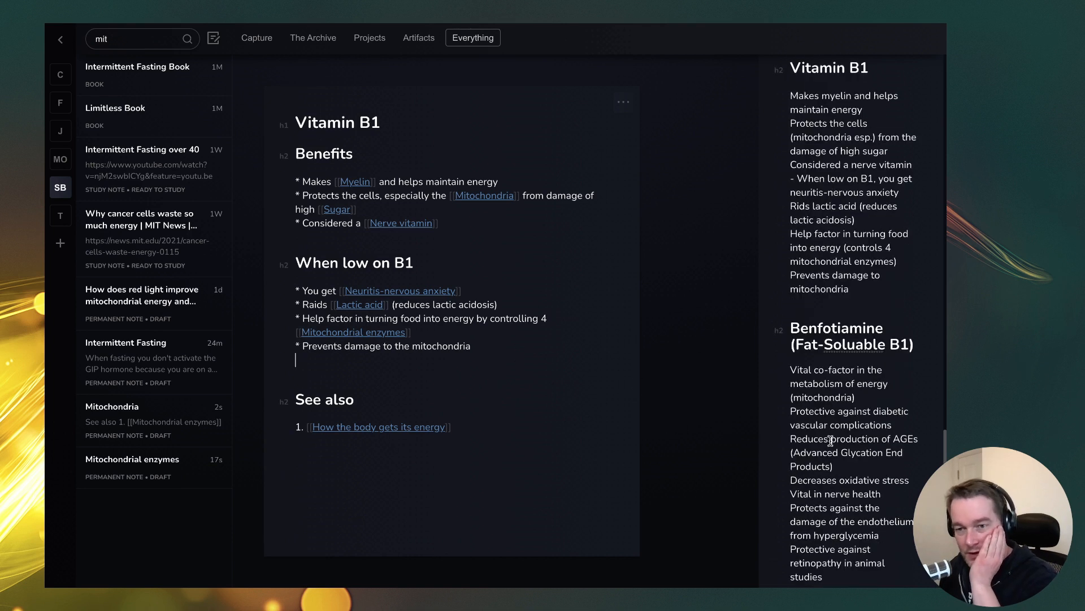
{"action": "triple_click", "coordinate": [904, 321]}
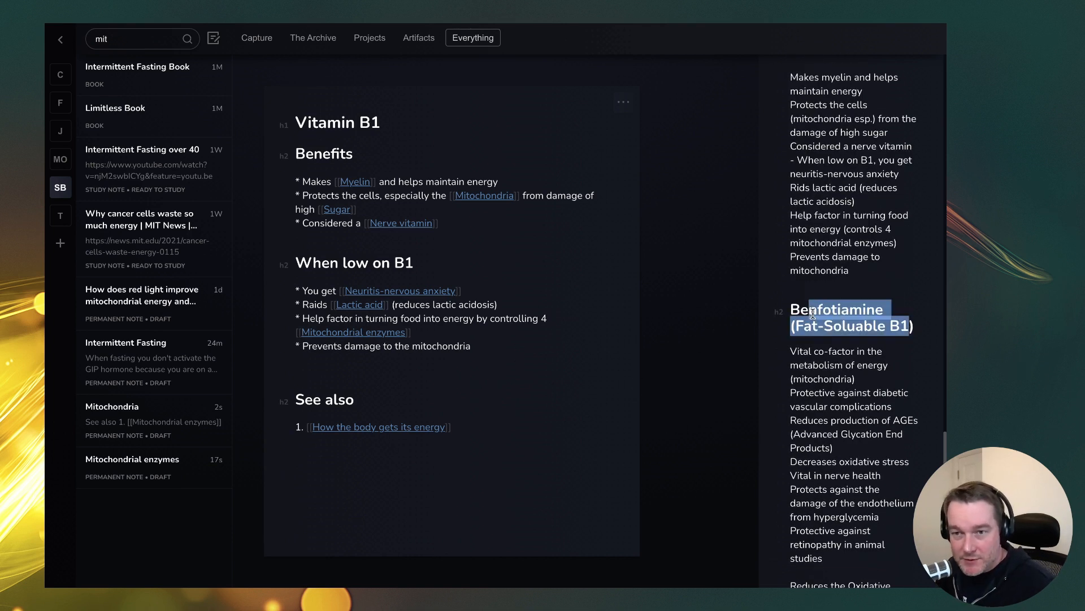
{"action": "double_click", "coordinate": [828, 309]}
{"action": "key", "text": "ctrl+c"}
Step: Remove the extra blank line above See also in the Vitamin B1 note, keeping See also as a level-two heading
{"action": "left_click", "coordinate": [467, 346]}
{"action": "left_click", "coordinate": [393, 363]}
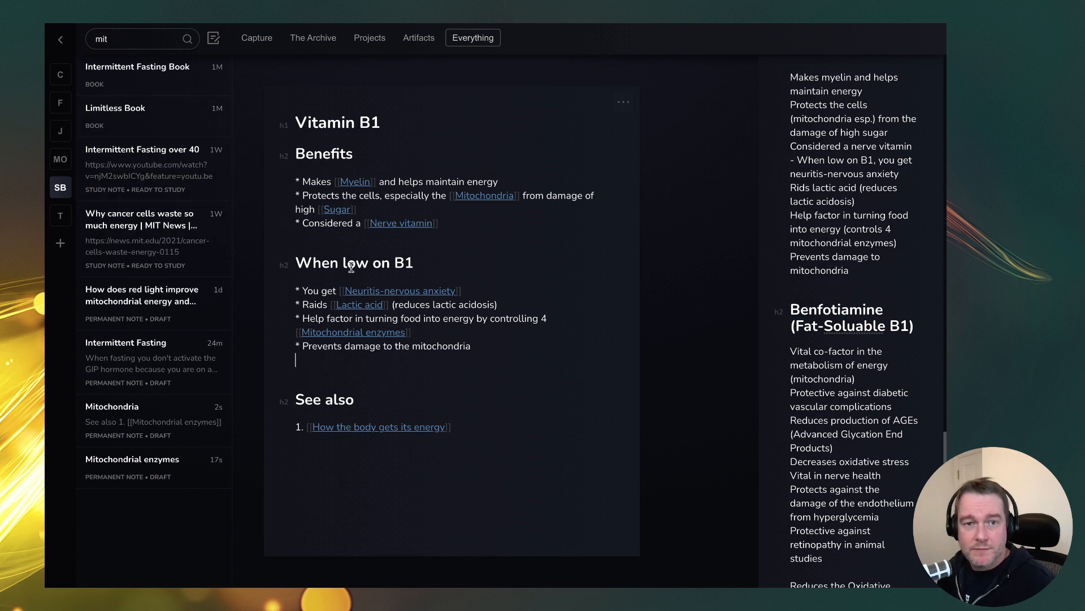
{"action": "key", "text": "Delete"}
{"action": "key", "text": "Delete"}
{"action": "key", "text": "Delete"}
{"action": "key", "text": "Delete"}
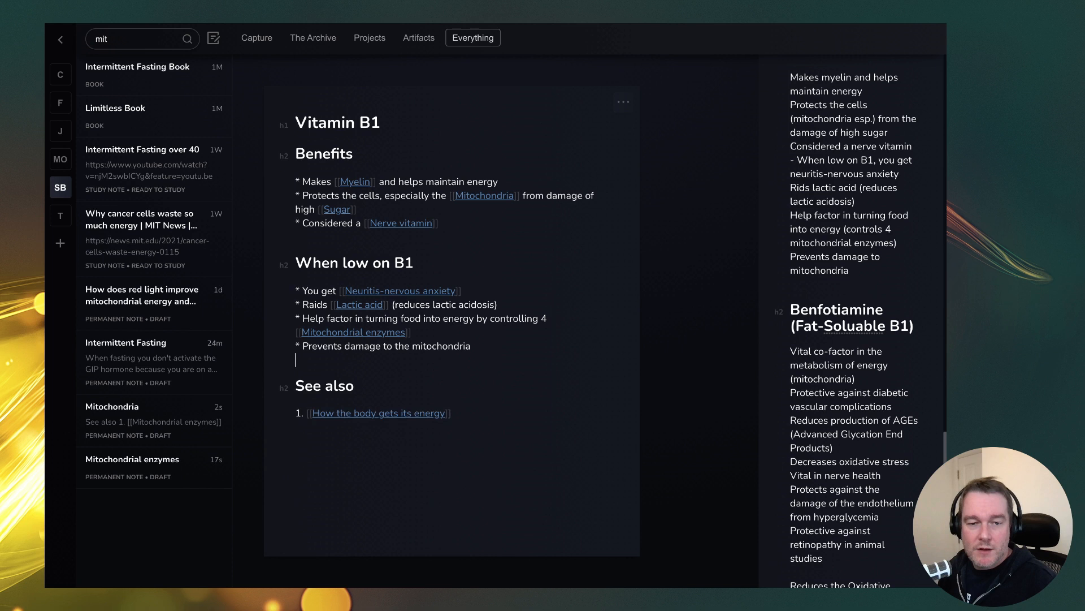
{"action": "type", "text": "##"}
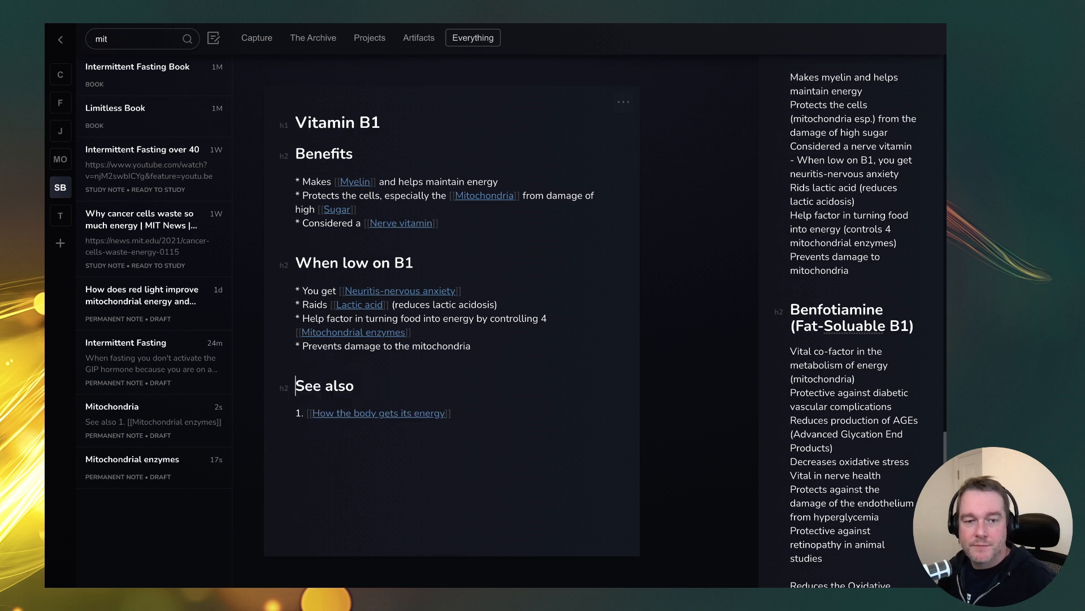
{"action": "left_click", "coordinate": [879, 325]}
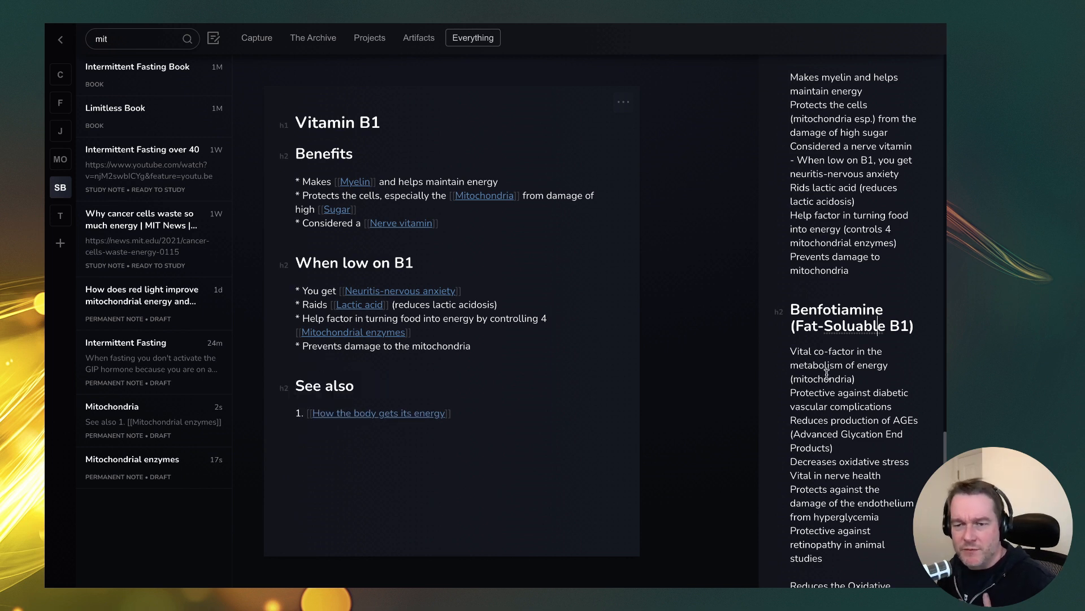
Step: Create a new note with the copied title "Benfotiamine" and the line "Fat-Soluable B1" beneath it
{"action": "key", "text": "super+f"}
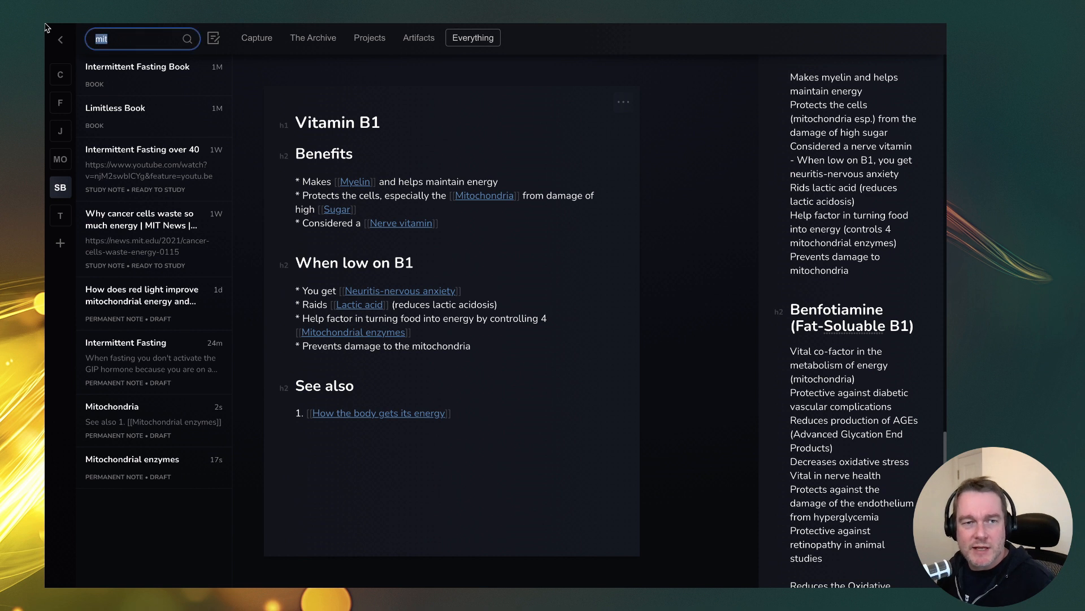
{"action": "left_click", "coordinate": [213, 38]}
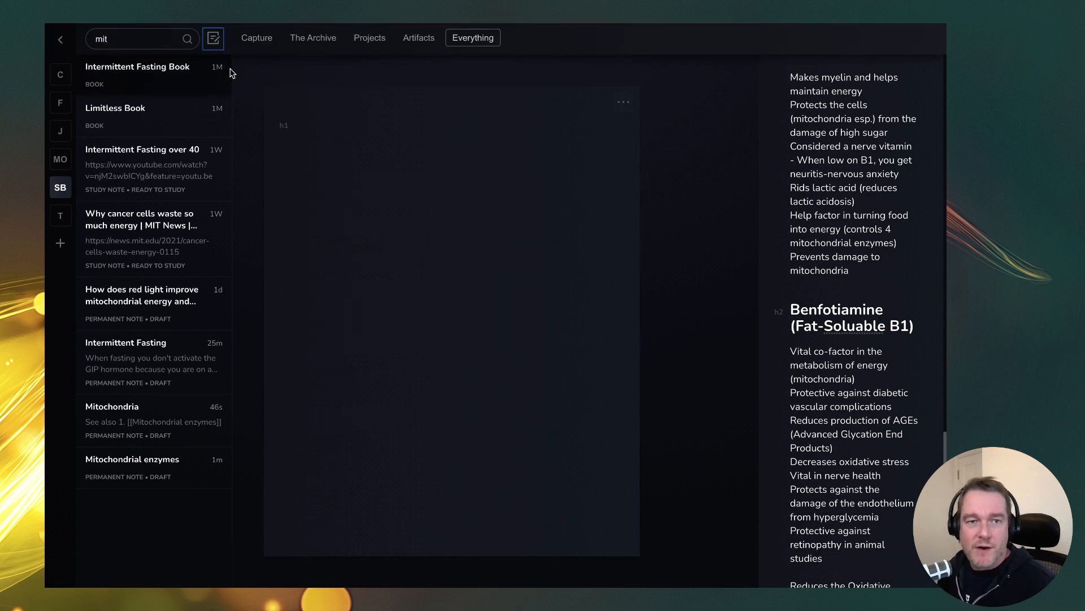
{"action": "key", "text": "ctrl+v"}
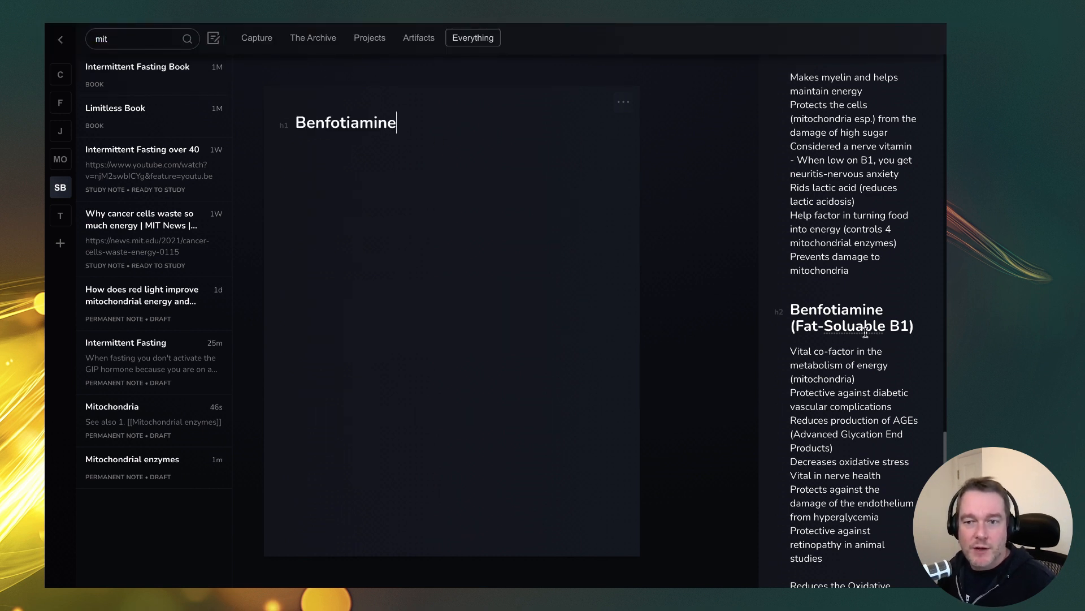
{"action": "key", "text": "Return"}
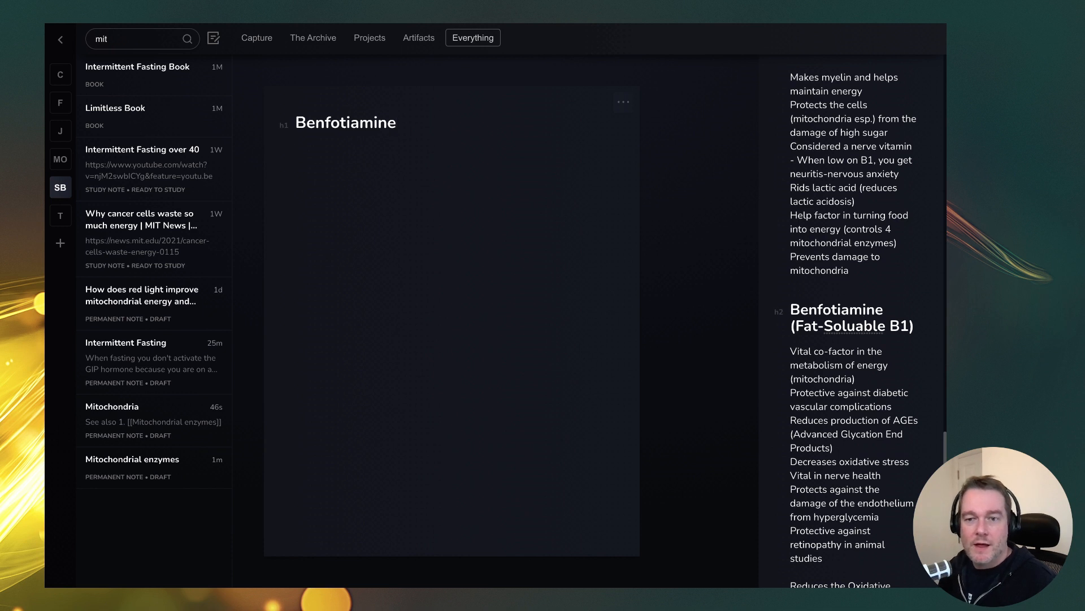
{"action": "type", "text": "Fat-Soluable B1"}
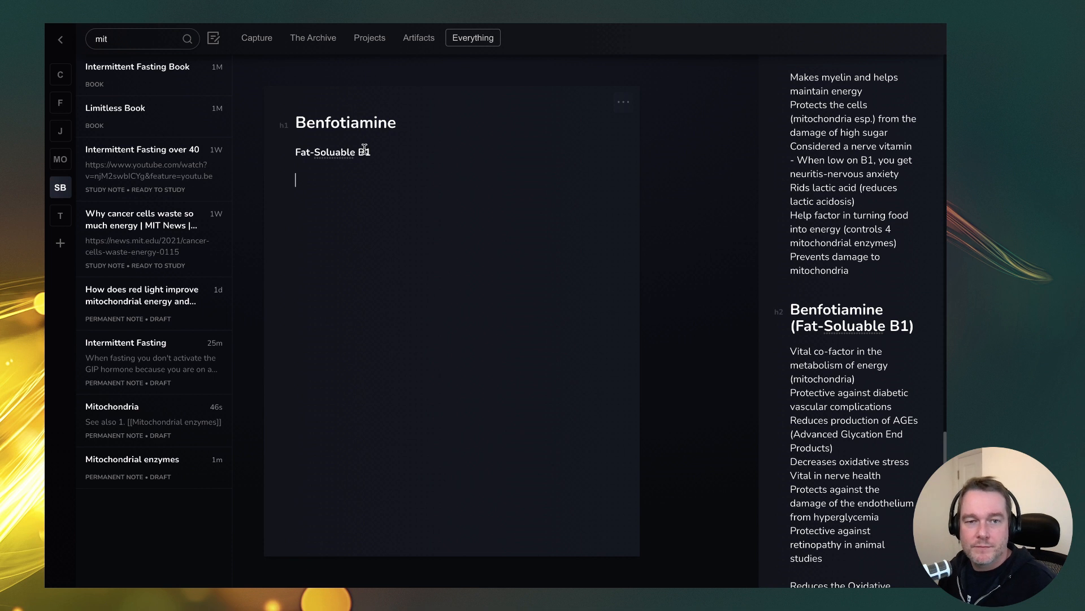
Step: Remove the bold from the line below the Benfotiamine title and correct "Soluable" to "Soluble" there and in the study notes heading
{"action": "left_click_drag", "start_coordinate": [380, 153], "coordinate": [280, 149]}
{"action": "key", "text": "ctrl+b"}
{"action": "left_click", "coordinate": [339, 168]}
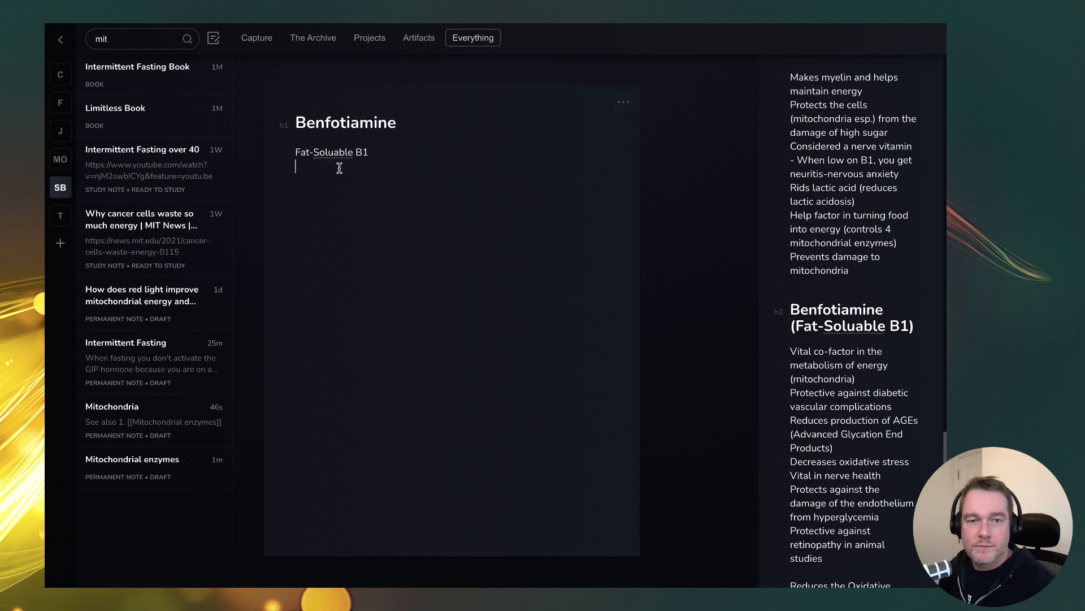
{"action": "right_click", "coordinate": [342, 152]}
{"action": "left_click", "coordinate": [370, 165]}
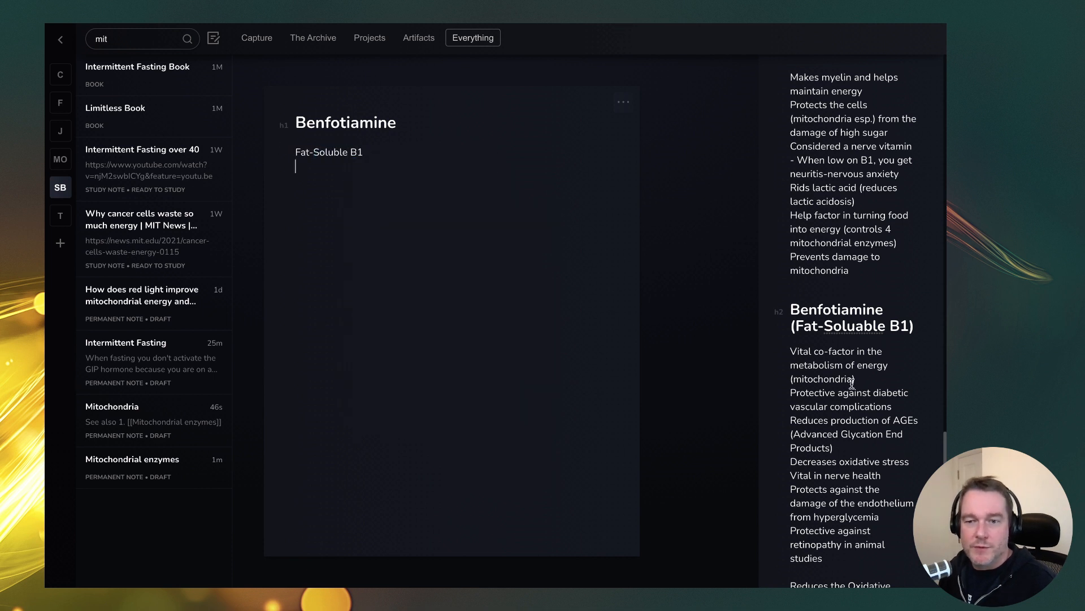
{"action": "right_click", "coordinate": [849, 328]}
{"action": "left_click", "coordinate": [729, 332]}
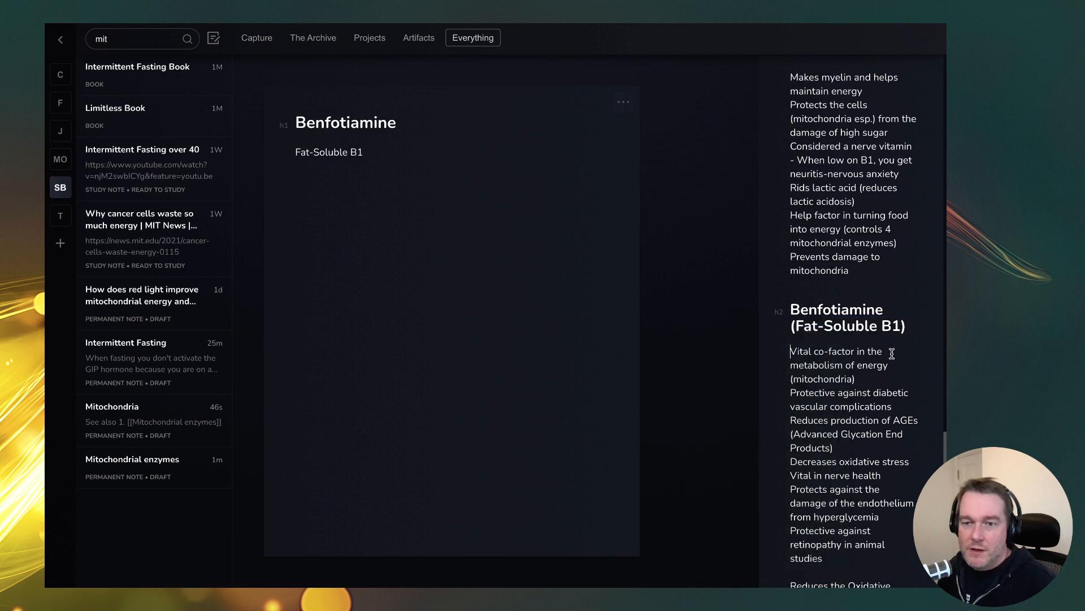
Step: Add a level-two "Benfits" heading to the Benfotiamine note with the copied line "Vital co-factor in the metabolism of energy (mitochondria)" beneath it
{"action": "left_click_drag", "start_coordinate": [891, 353], "coordinate": [794, 351]}
{"action": "left_click_drag", "start_coordinate": [882, 377], "coordinate": [775, 349]}
{"action": "key", "text": "ctrl+c"}
{"action": "left_click", "coordinate": [396, 231]}
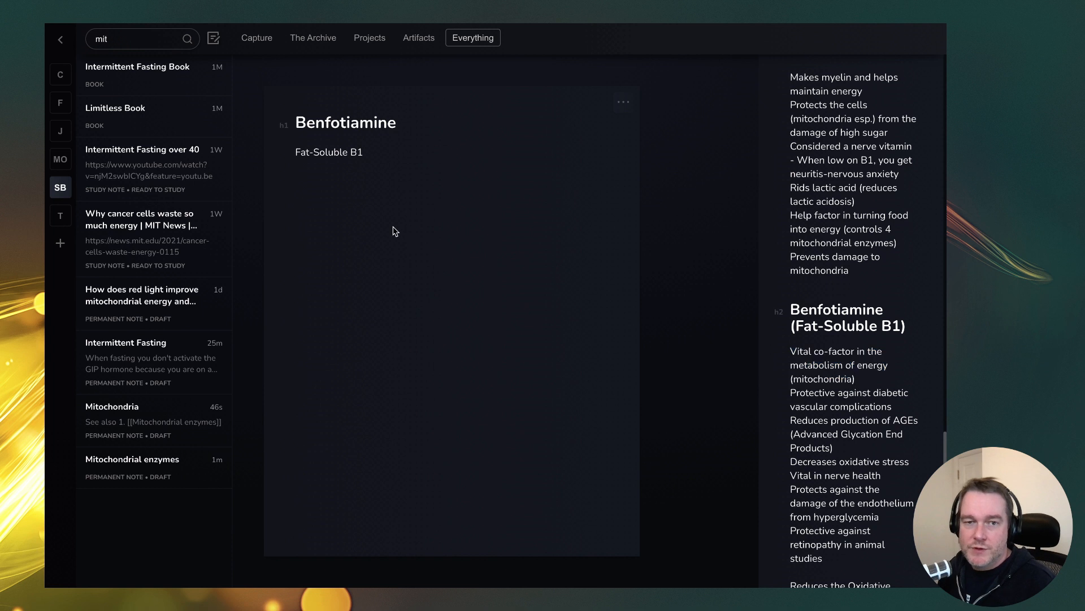
{"action": "type", "text": "##"}
{"action": "type", "text": " Benfits"}
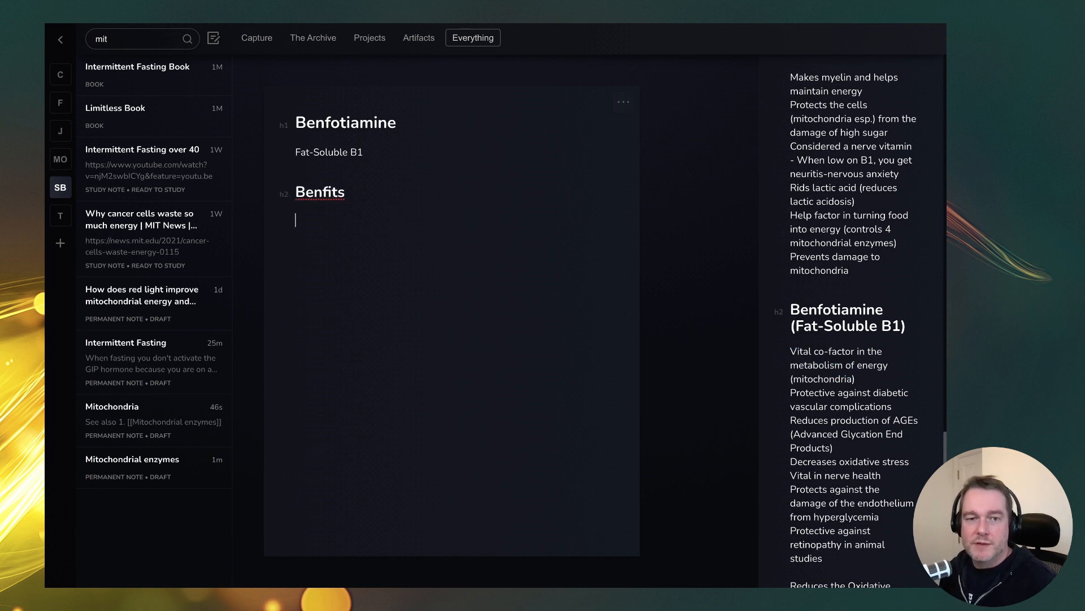
{"action": "key", "text": "ctrl+v"}
Step: Correct the heading's spelling to "Benefits" and number the co-factor line beneath it as 1
{"action": "right_click", "coordinate": [332, 189]}
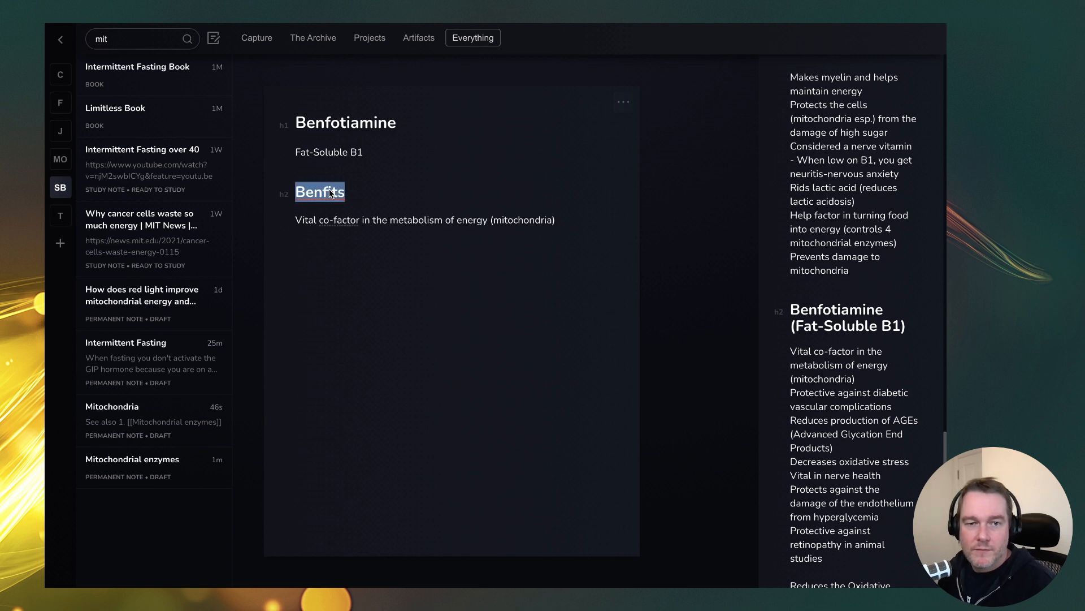
{"action": "left_click", "coordinate": [359, 197]}
{"action": "left_click", "coordinate": [286, 222]}
{"action": "type", "text": "1."}
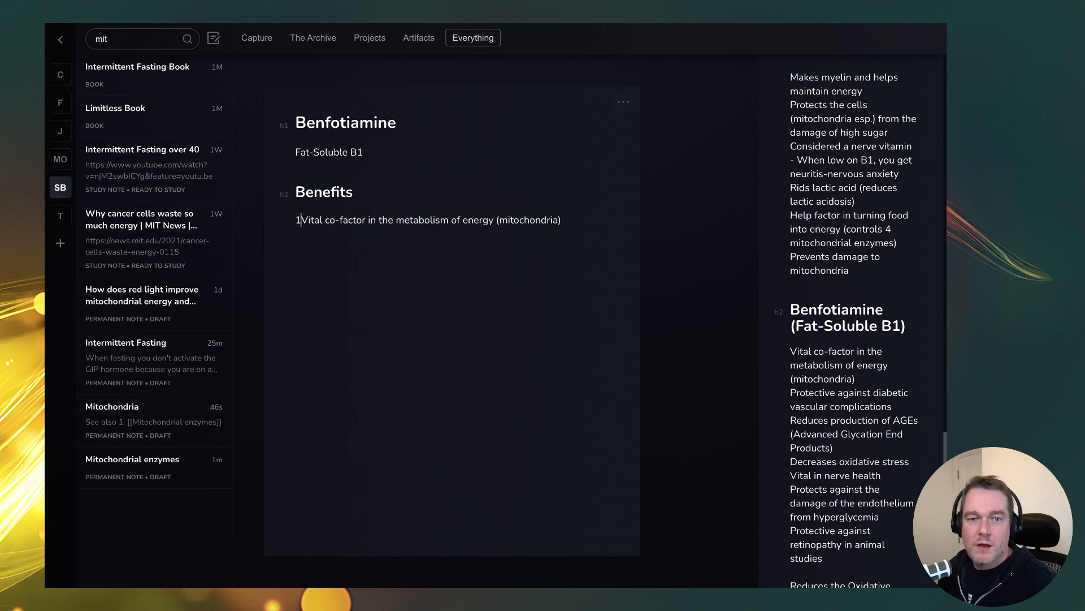
{"action": "double_click", "coordinate": [414, 220]}
{"action": "left_click", "coordinate": [396, 221]}
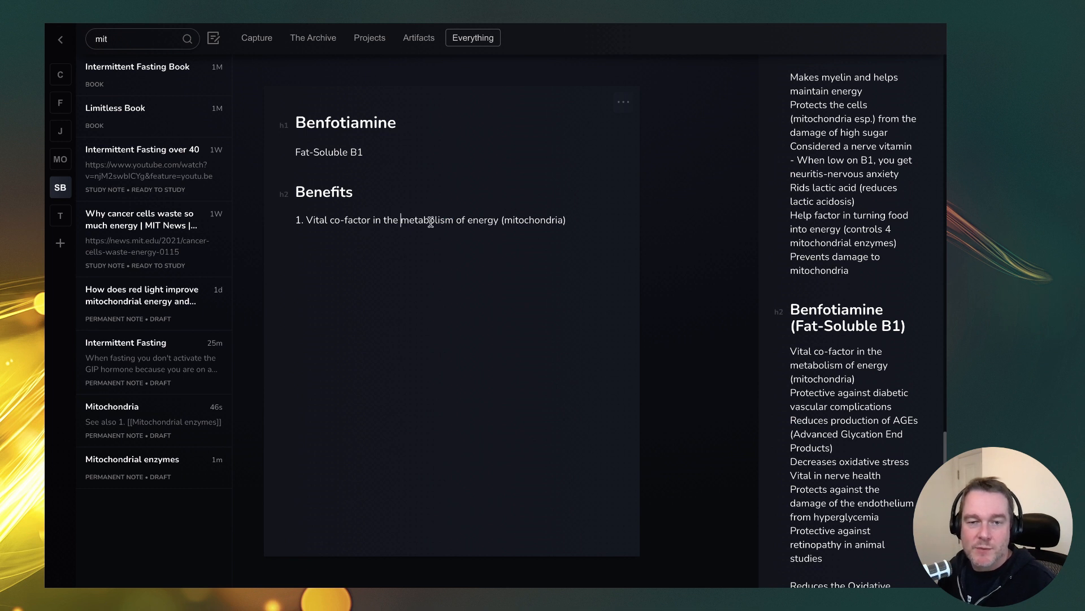
Step: Add a level-two "See also" heading below the benefits with the numbered link "1. [[Mitochondria]]"
{"action": "left_click", "coordinate": [583, 219]}
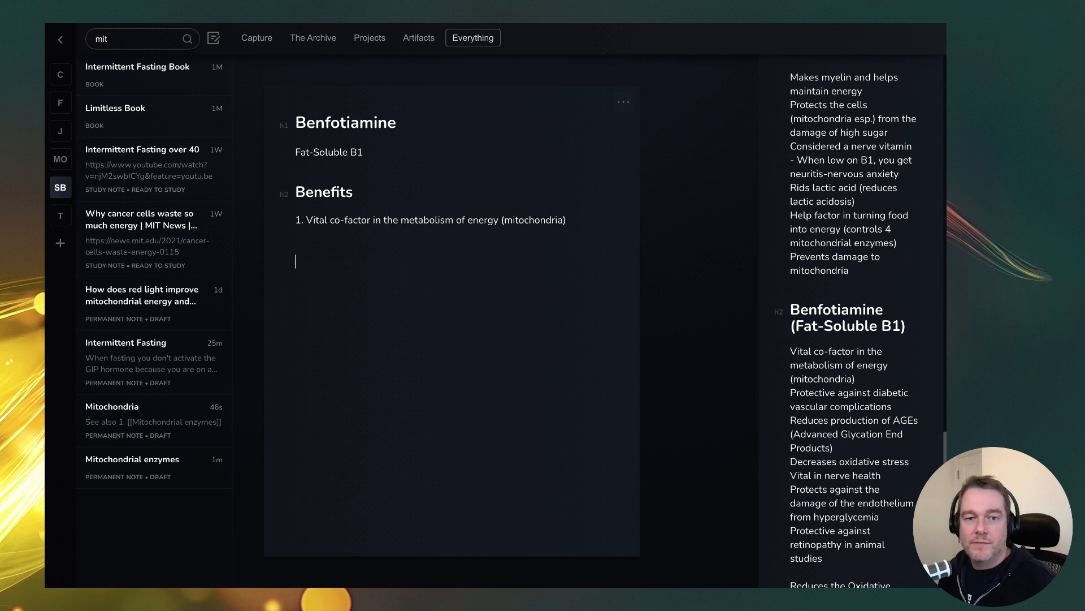
{"action": "key", "text": "Return"}
{"action": "key", "text": "Return"}
{"action": "type", "text": "## See al"}
{"action": "type", "text": "so"}
{"action": "key", "text": "Return"}
{"action": "type", "text": "1. [[Mitr"}
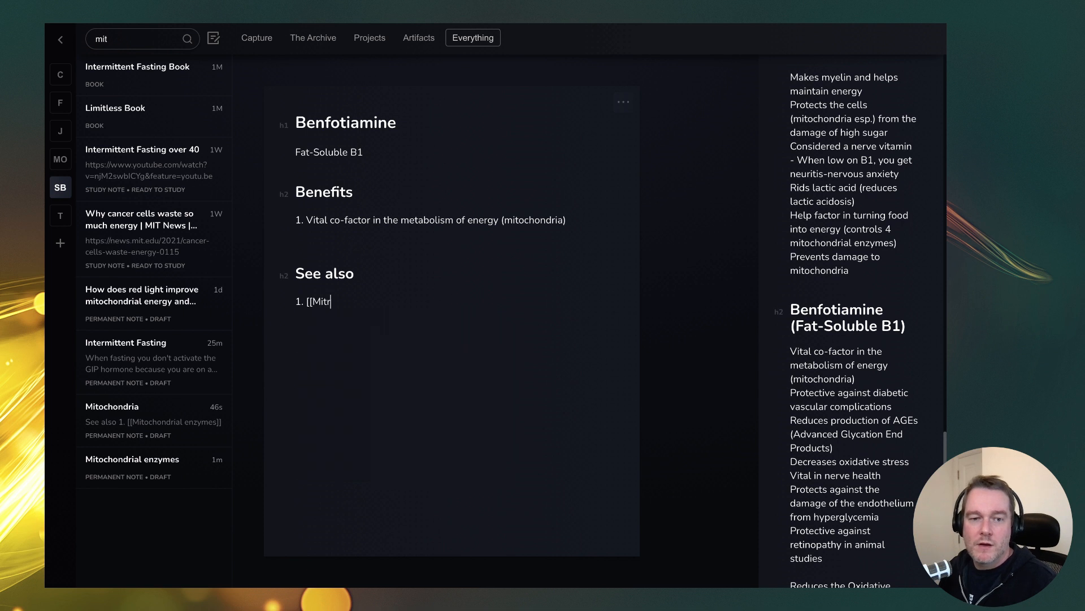
{"action": "key", "text": "BackSpace"}
{"action": "type", "text": "o"}
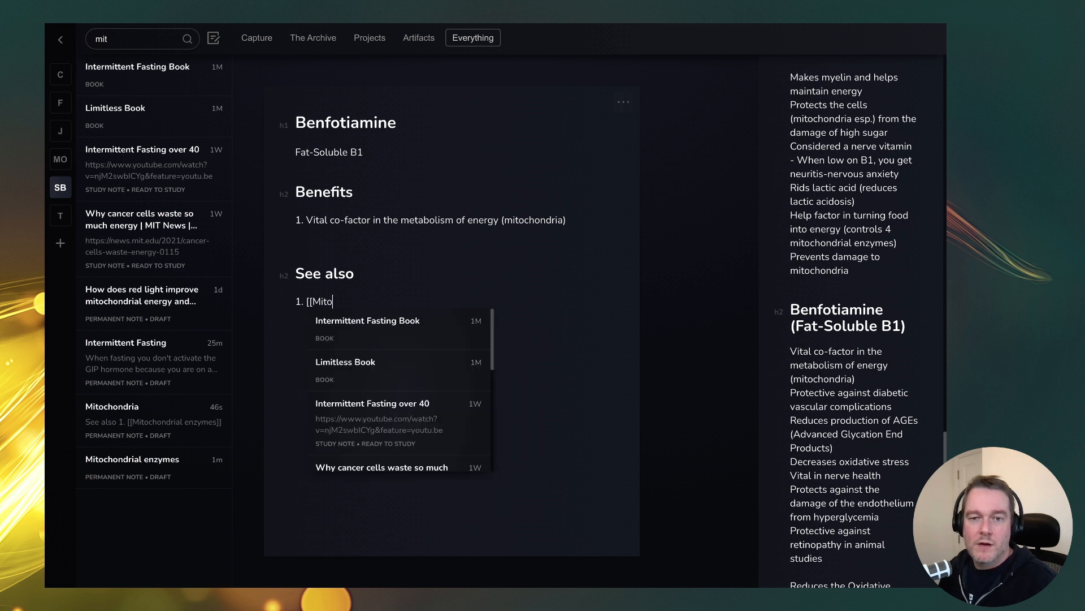
{"action": "type", "text": "ch"}
{"action": "left_click", "coordinate": [443, 417]}
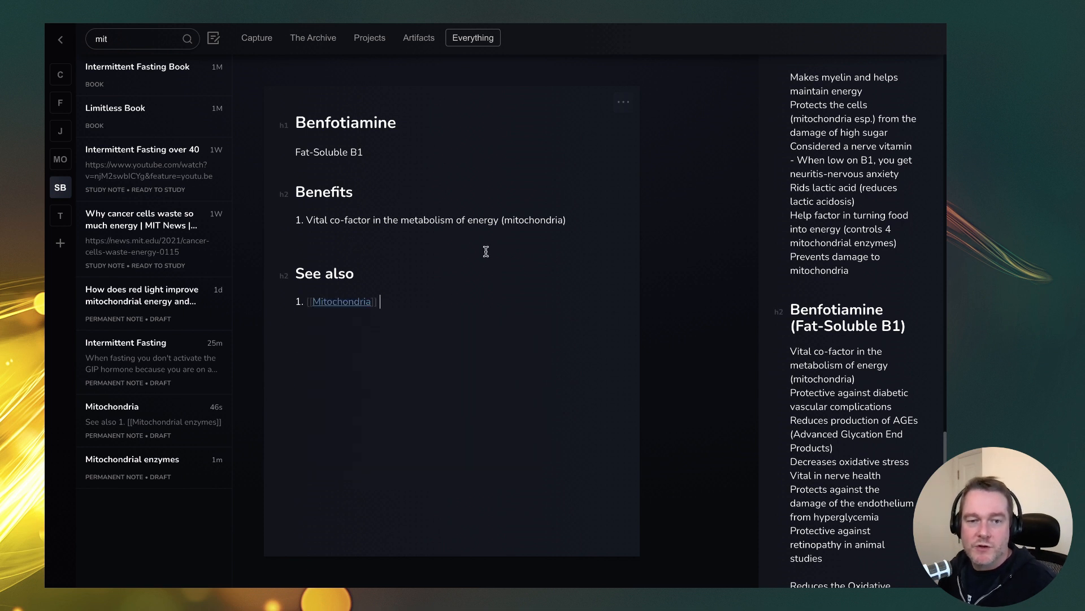
Step: Add "2. [[Metabolism]]" under See also, follow the link, and return to the Benfotiamine note
{"action": "type", "text": "[["}
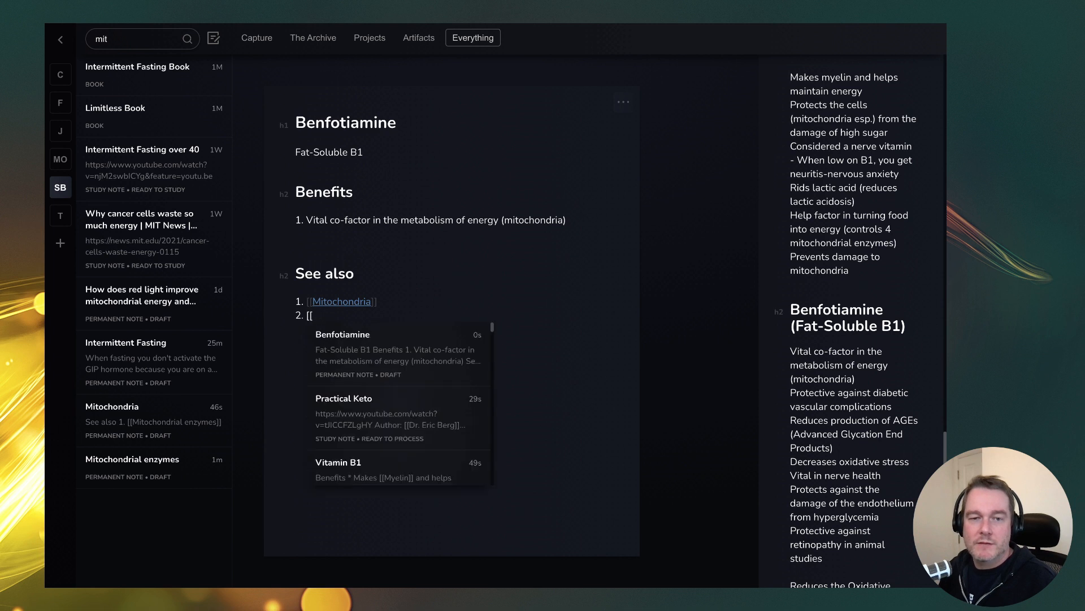
{"action": "type", "text": "Metabo"}
{"action": "key", "text": "Return"}
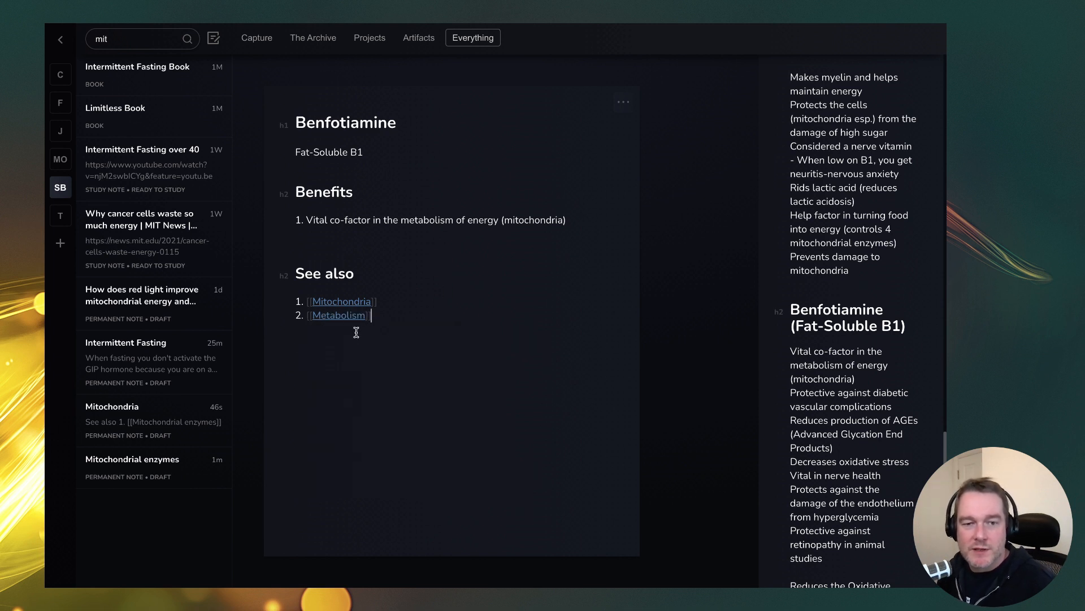
{"action": "left_click", "coordinate": [341, 315]}
{"action": "left_click", "coordinate": [597, 101]}
{"action": "left_click", "coordinate": [619, 129]}
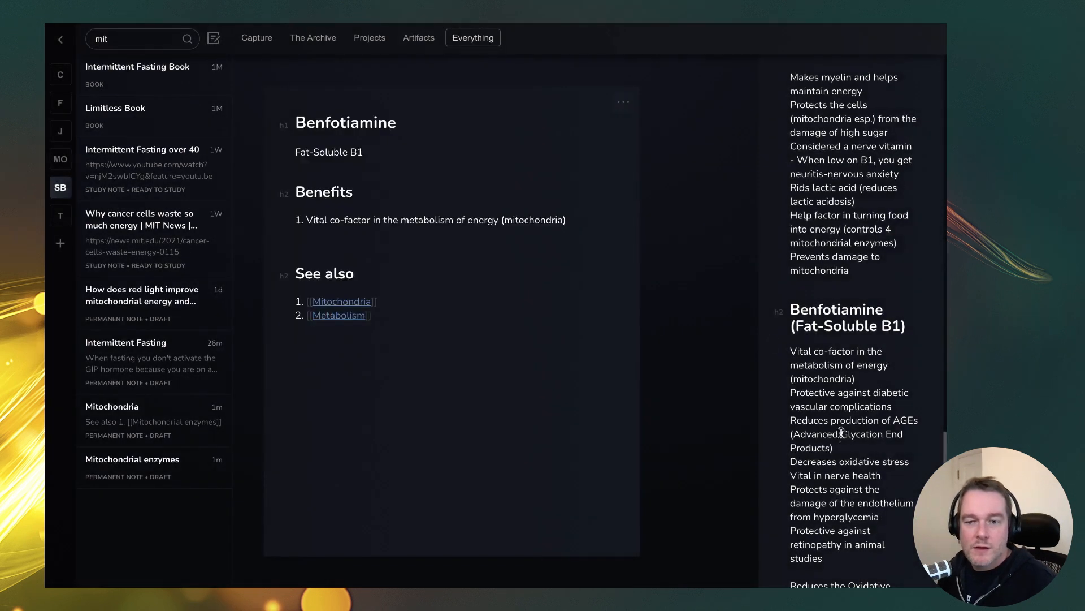
Step: Copy "Protective against diabetic vascular complications" from the study notes into the Benefits list as item 2
{"action": "triple_click", "coordinate": [795, 395]}
{"action": "key", "text": "ctrl+c"}
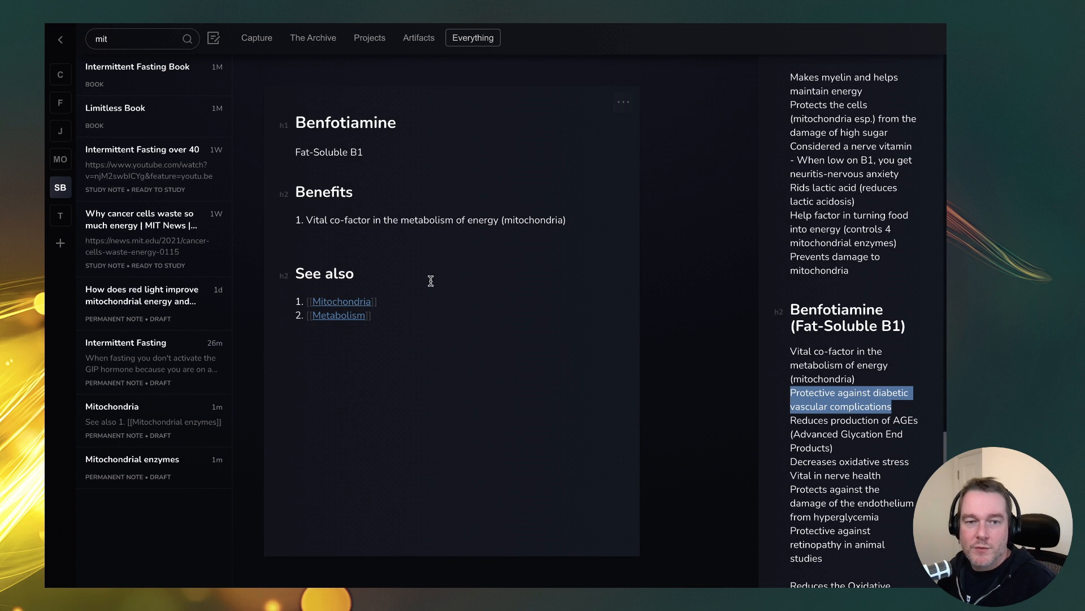
{"action": "left_click", "coordinate": [436, 226]}
{"action": "key", "text": "End"}
{"action": "key", "text": "Return"}
{"action": "key", "text": "ctrl+v"}
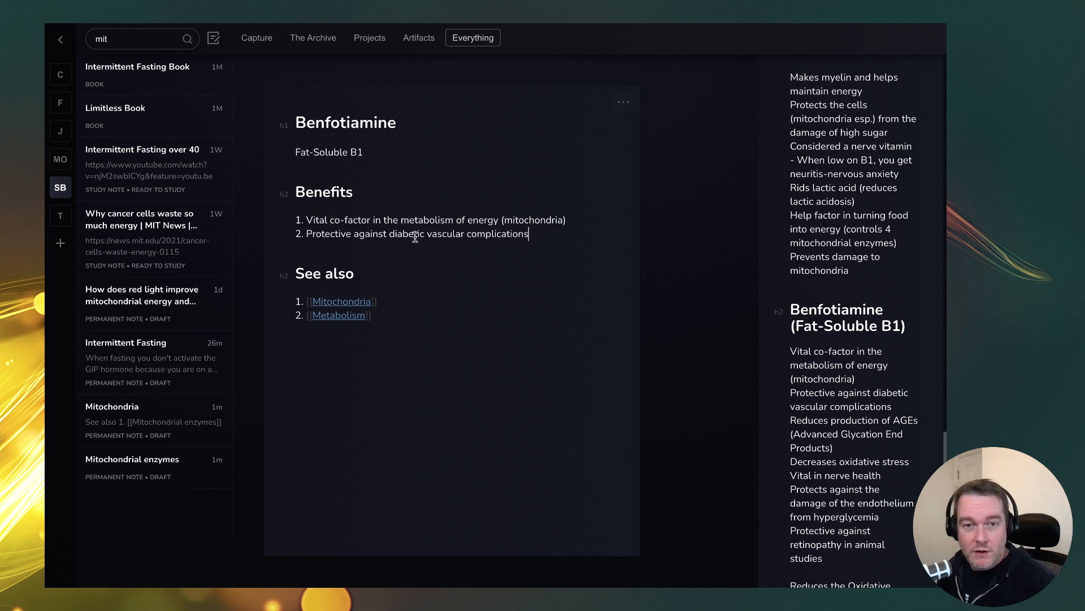
Step: Turn "diabetic vascular" in the second benefit into the link [[Diabetic vascular]], follow it, and return to the Benfotiamine note
{"action": "left_click_drag", "start_coordinate": [306, 234], "coordinate": [351, 234]}
{"action": "left_click", "coordinate": [363, 234]}
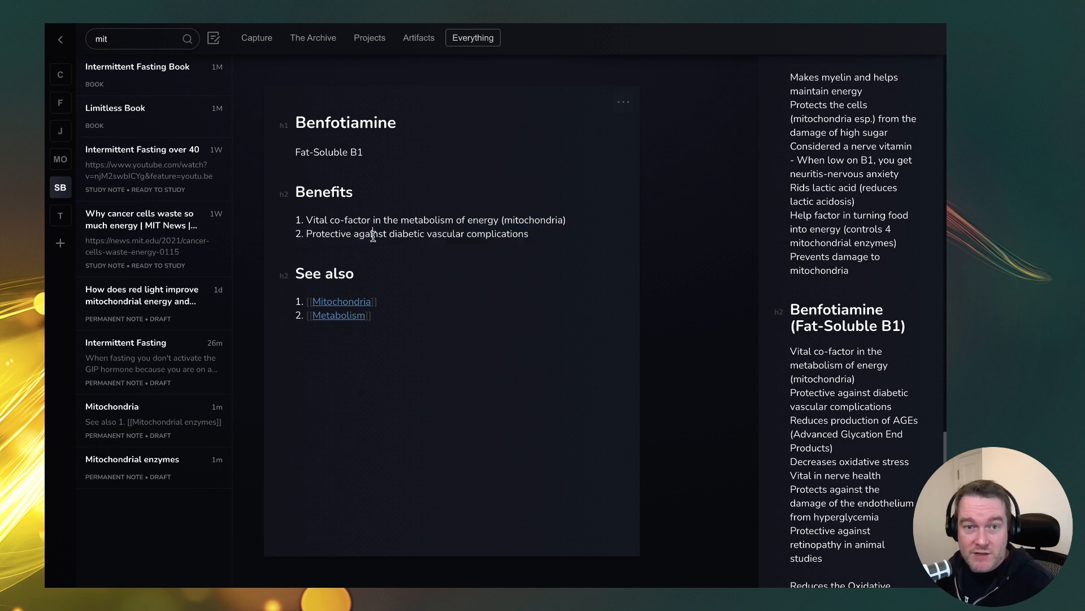
{"action": "left_click", "coordinate": [309, 234]}
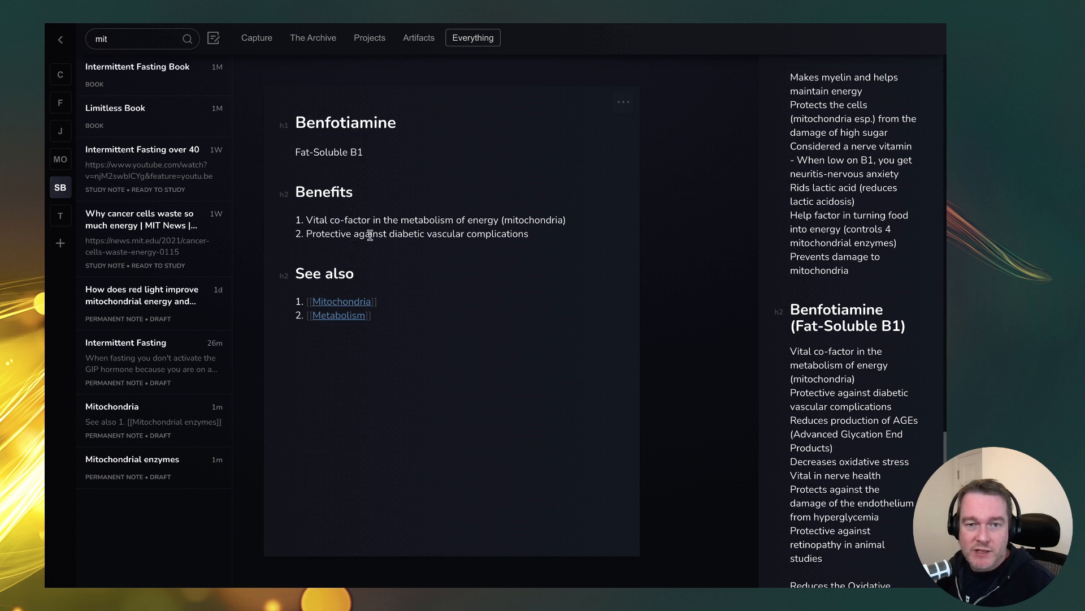
{"action": "double_click", "coordinate": [516, 233]}
{"action": "left_click", "coordinate": [423, 234]}
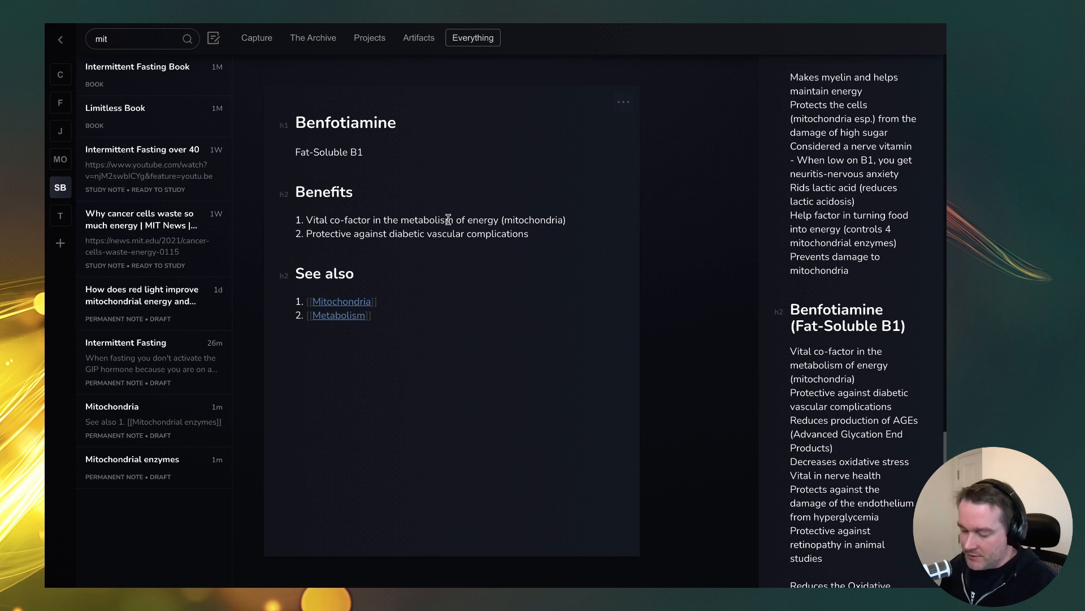
{"action": "type", "text": "[["}
{"action": "left_click", "coordinate": [472, 231]}
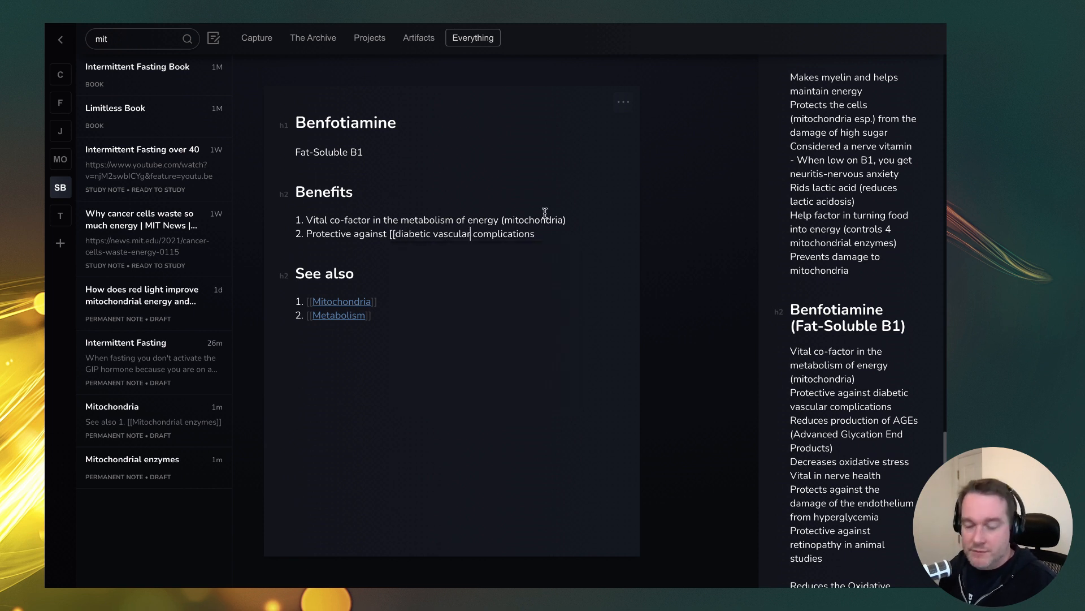
{"action": "type", "text": "]]"}
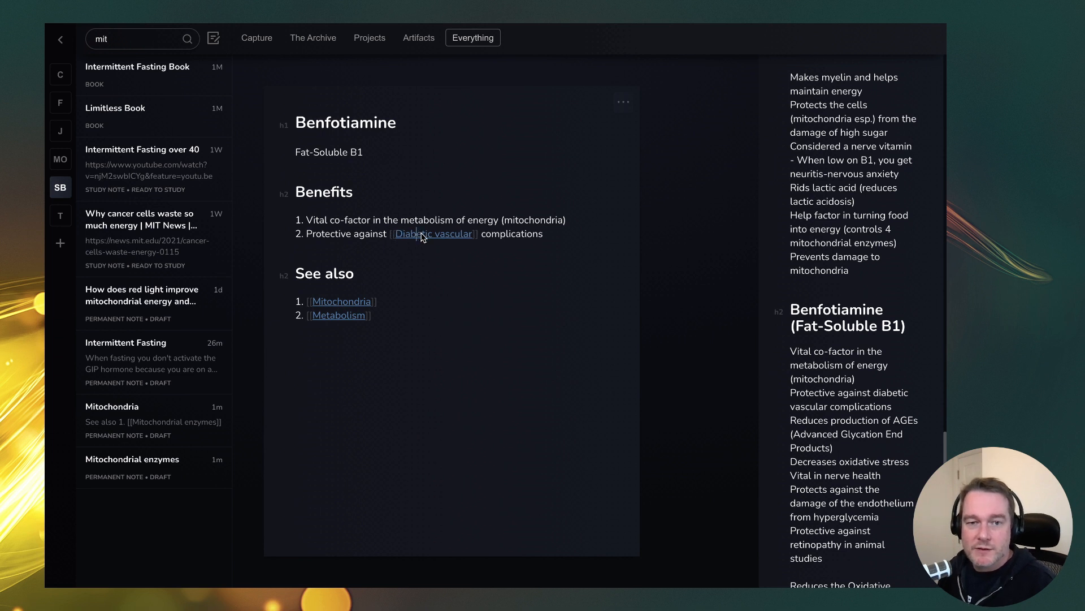
{"action": "left_click", "coordinate": [424, 234]}
{"action": "left_click", "coordinate": [633, 122]}
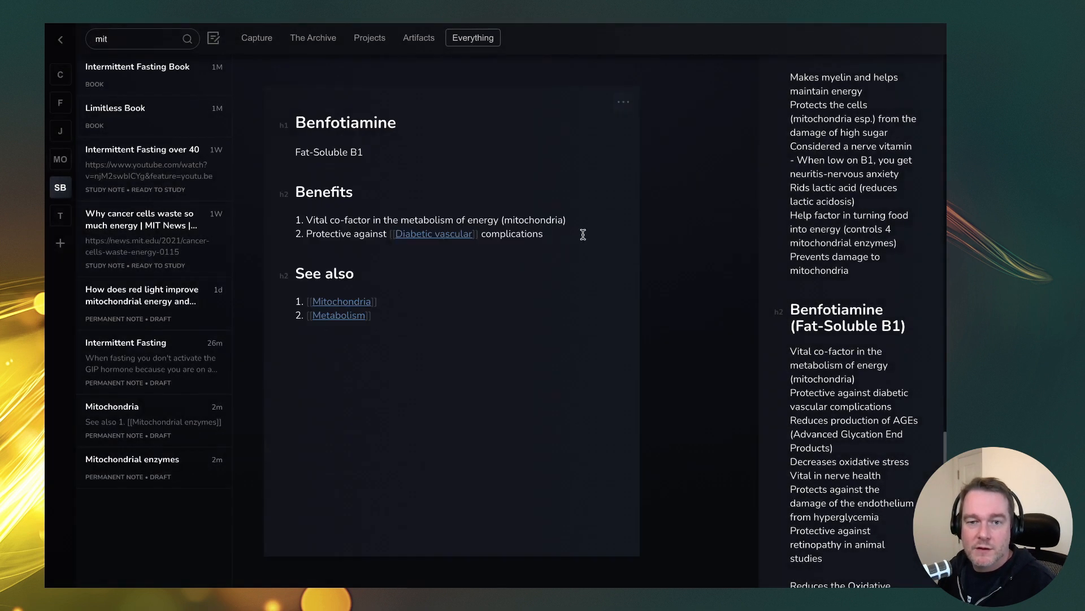
Step: Copy "Reduces production of AGEs (Advanced Glycation End Products)" from the study notes into the Benefits list as item 3
{"action": "left_click", "coordinate": [829, 447]}
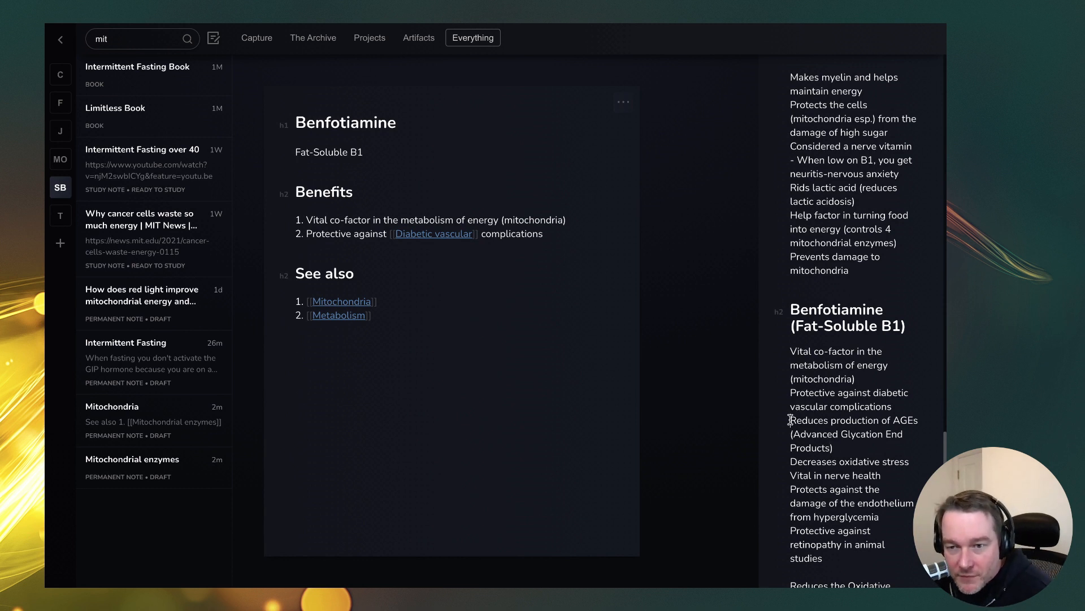
{"action": "left_click_drag", "start_coordinate": [790, 420], "coordinate": [913, 432]}
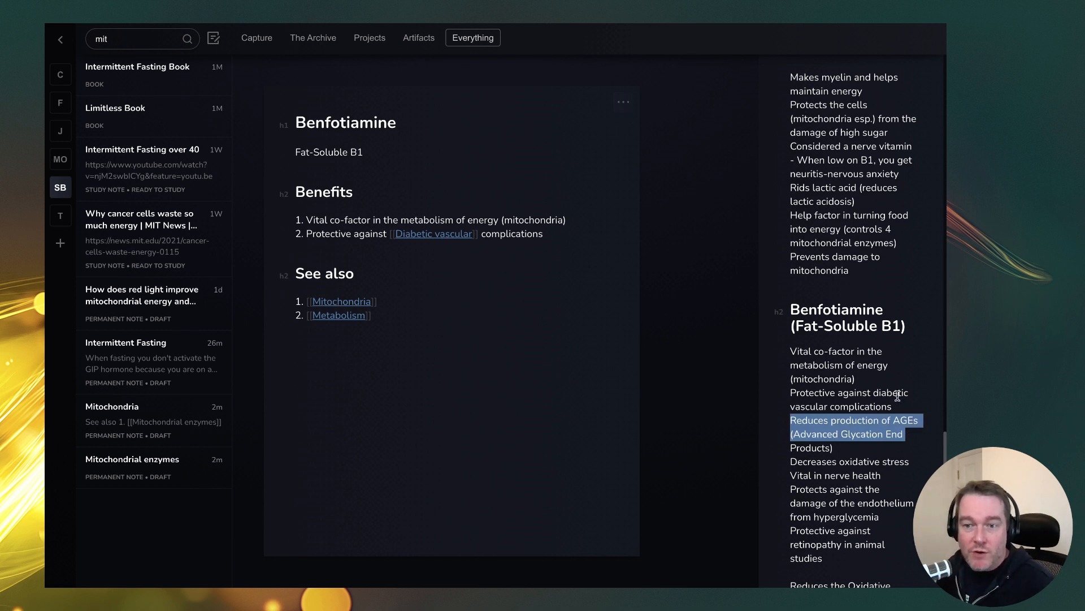
{"action": "left_click", "coordinate": [858, 446]}
{"action": "left_click_drag", "start_coordinate": [797, 434], "coordinate": [837, 445]}
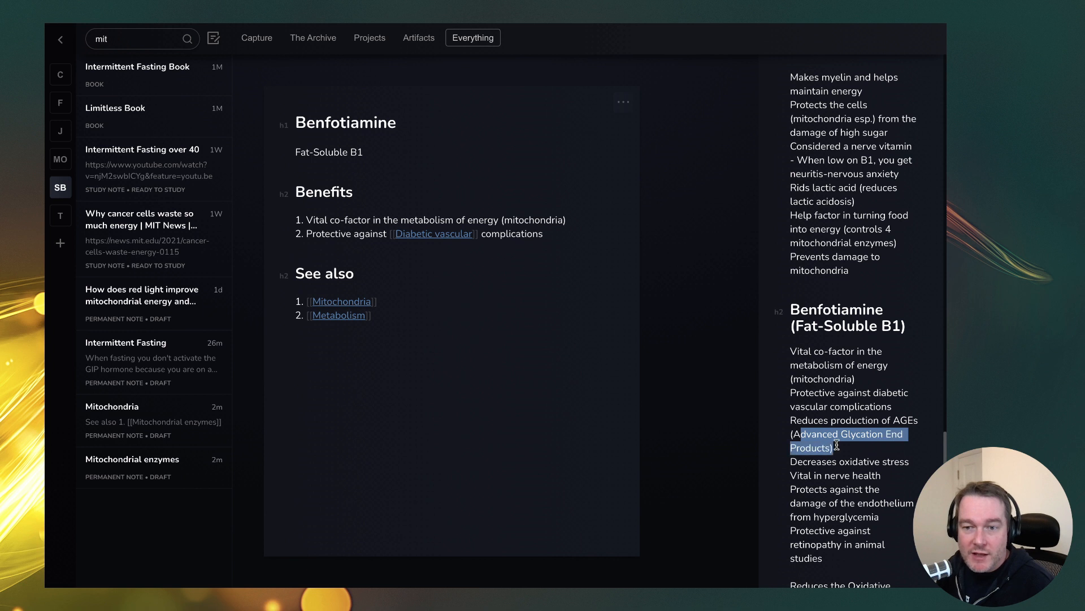
{"action": "left_click", "coordinate": [907, 433]}
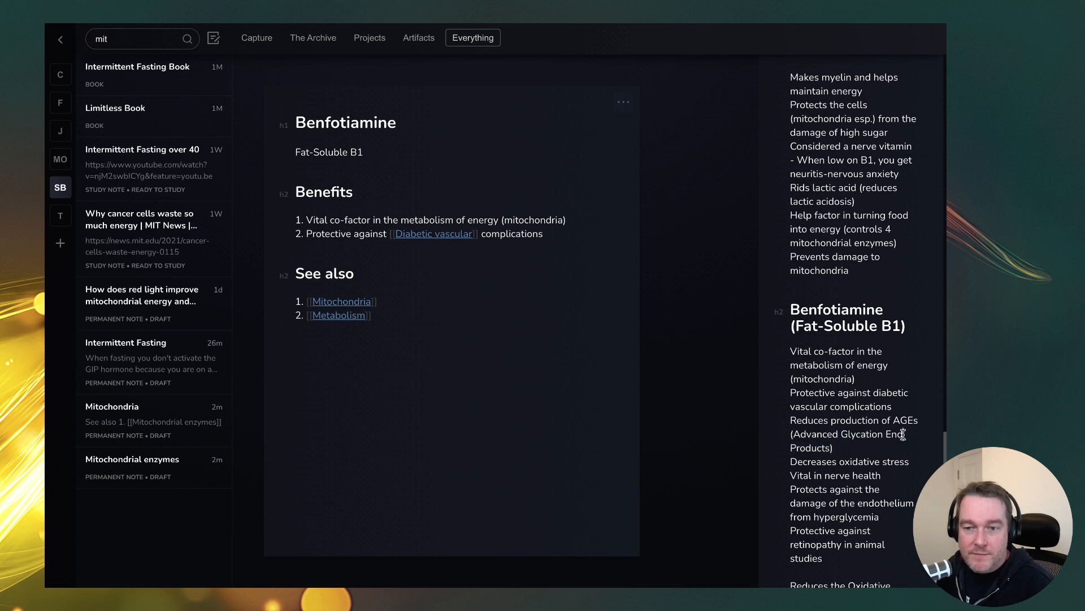
{"action": "left_click_drag", "start_coordinate": [832, 447], "coordinate": [785, 424]}
{"action": "key", "text": "ctrl+c"}
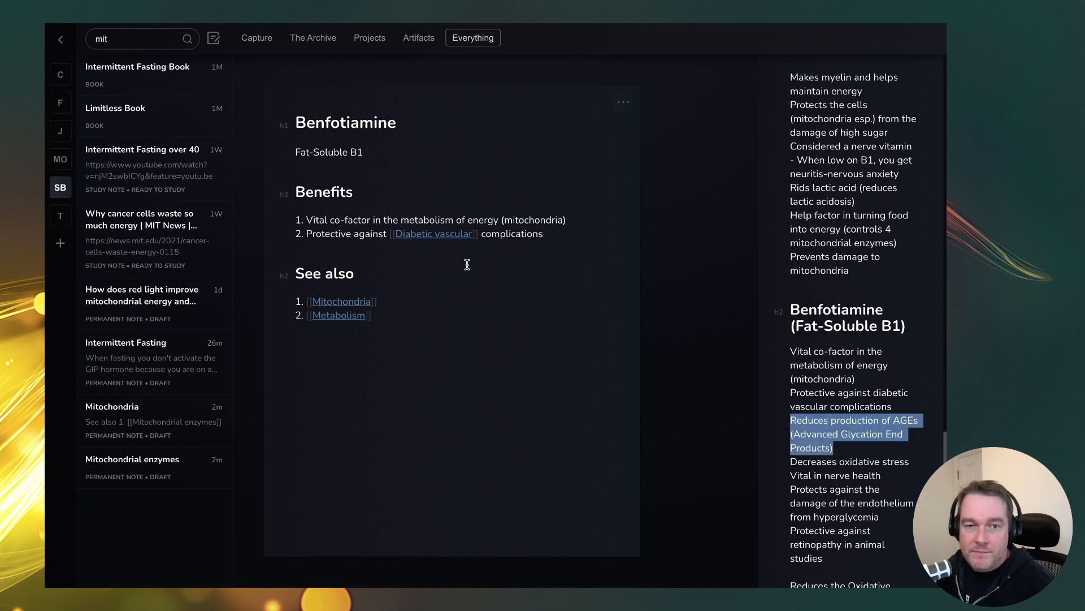
{"action": "left_click", "coordinate": [566, 242]}
{"action": "key", "text": "Return"}
{"action": "key", "text": "ctrl+v"}
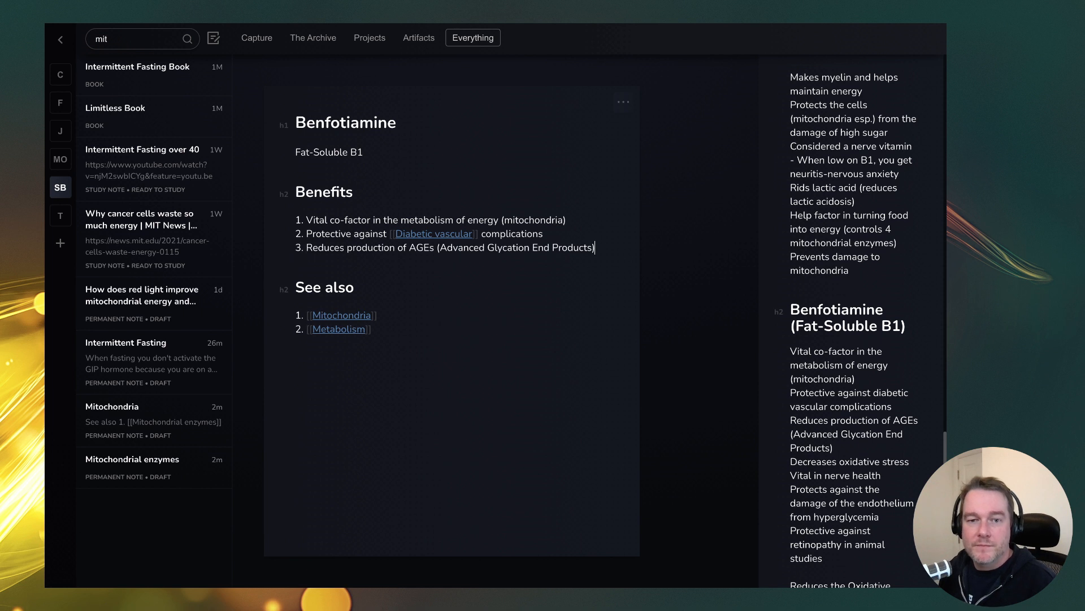
Step: Turn "Advanced Glycation End" in the third benefit into the link [[Advanced Glycation End]], follow it, and return to the Benfotiamine note
{"action": "left_click", "coordinate": [417, 249]}
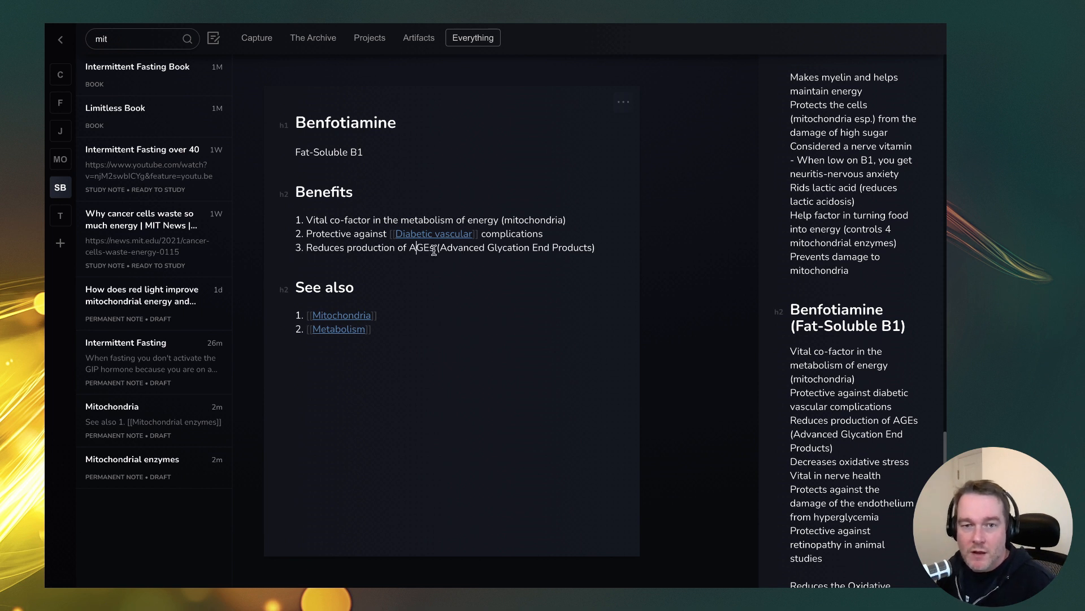
{"action": "left_click", "coordinate": [446, 250]}
{"action": "type", "text": "[["}
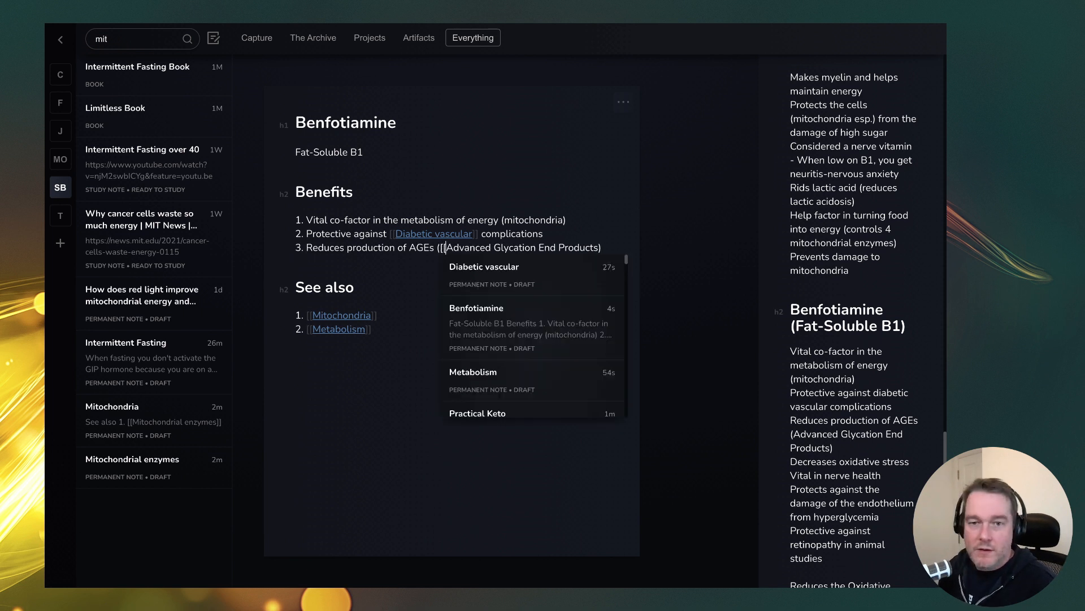
{"action": "key", "text": "ctrl+Right"}
{"action": "key", "text": "ctrl+Right"}
{"action": "key", "text": "ctrl+Right"}
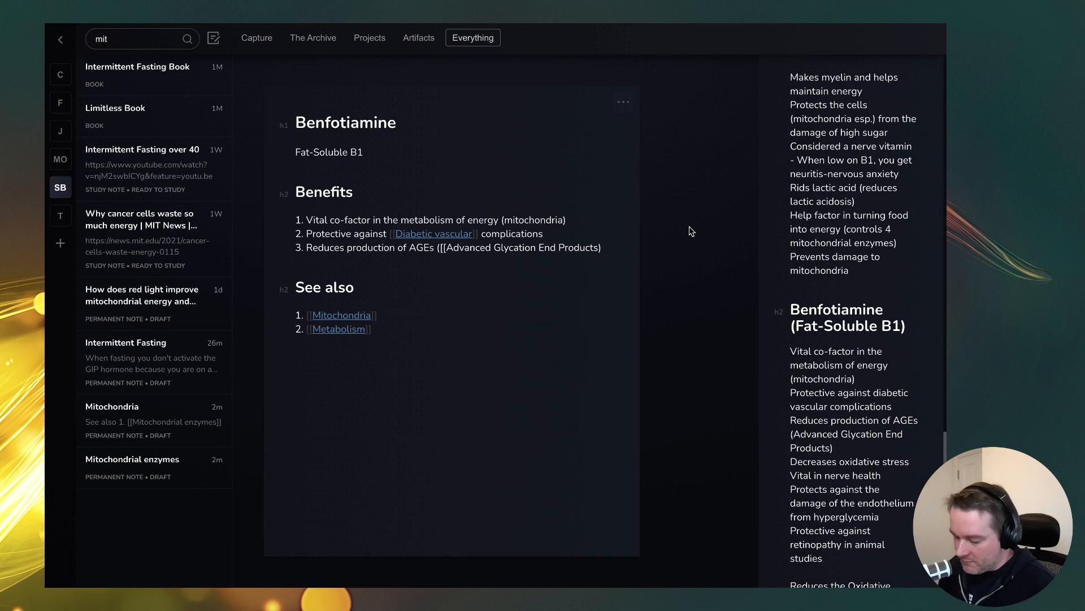
{"action": "type", "text": "]]"}
{"action": "left_click", "coordinate": [512, 252]}
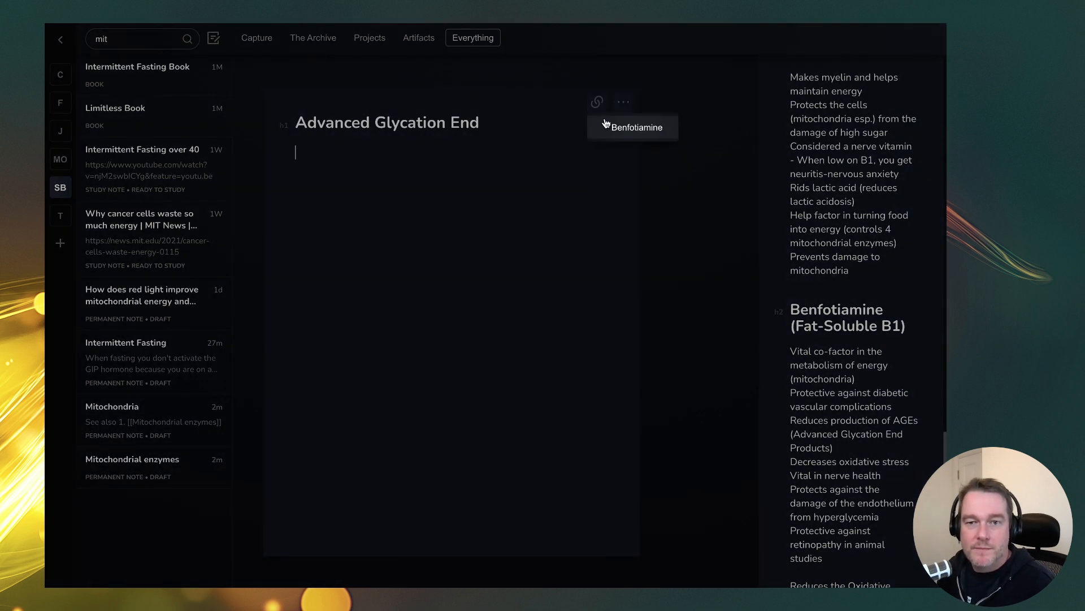
{"action": "left_click", "coordinate": [599, 105]}
Step: Copy "Decreases oxidative stress" from the study notes into the Benefits list as item 4
{"action": "left_click", "coordinate": [786, 464]}
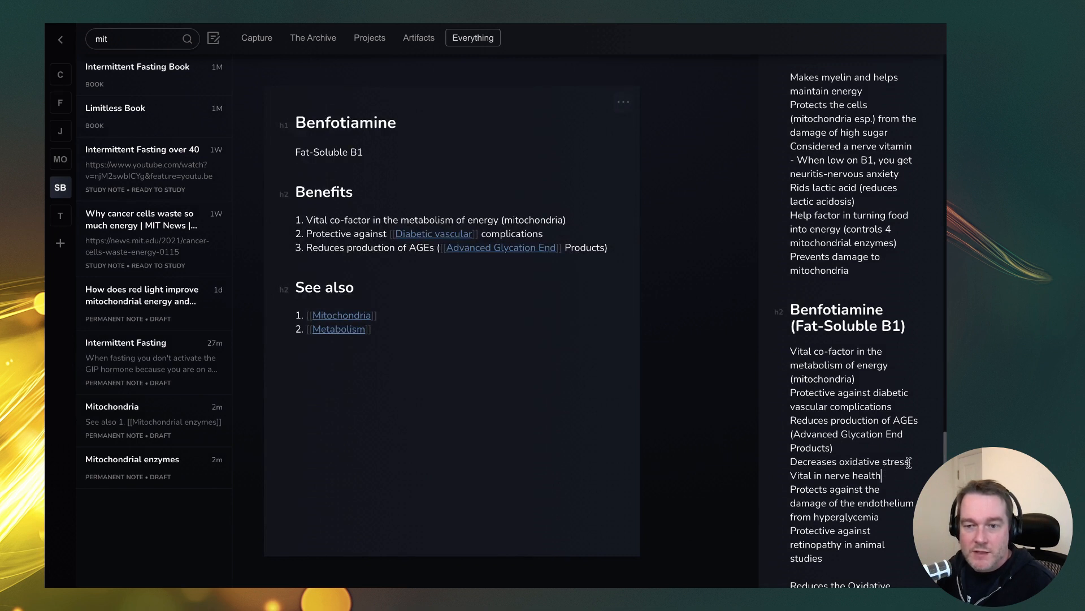
{"action": "left_click_drag", "start_coordinate": [909, 463], "coordinate": [782, 464]}
{"action": "key", "text": "ctrl+c"}
{"action": "left_click", "coordinate": [611, 249]}
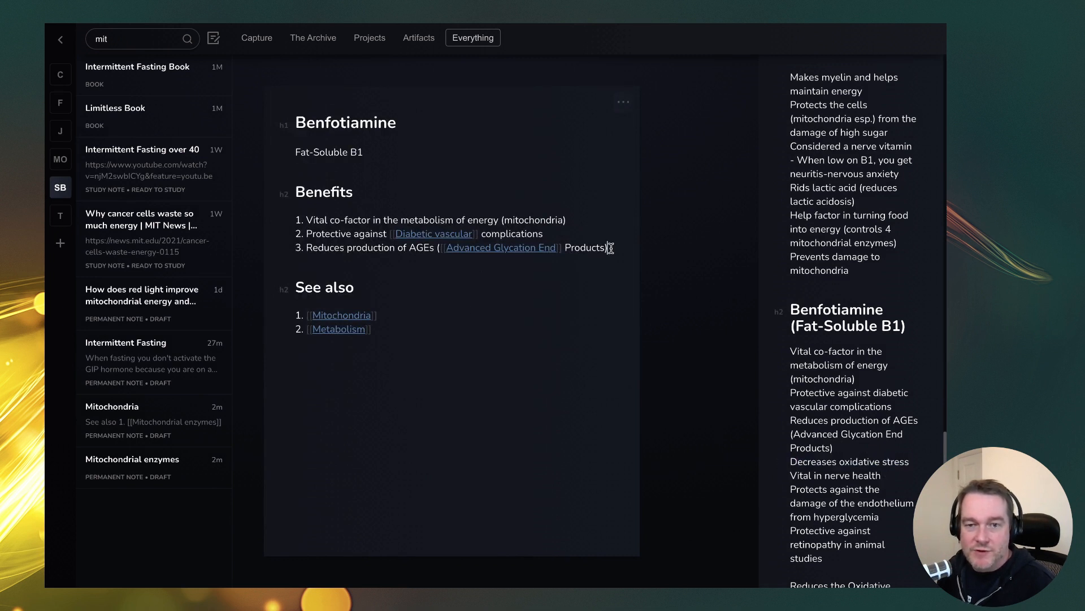
{"action": "key", "text": "Return"}
{"action": "key", "text": "Return"}
{"action": "type", "text": "4."}
{"action": "key", "text": "ctrl+v"}
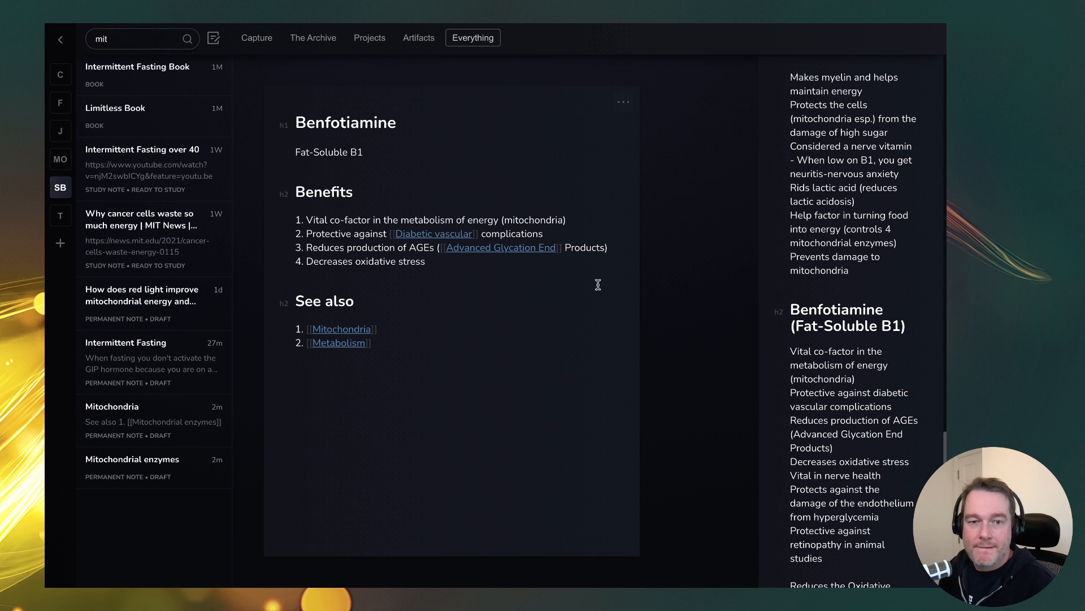
Step: Turn "oxidative stress" in the fourth benefit into the capitalised link [[Oxidative stress]]
{"action": "left_click", "coordinate": [357, 262]}
{"action": "type", "text": "[["}
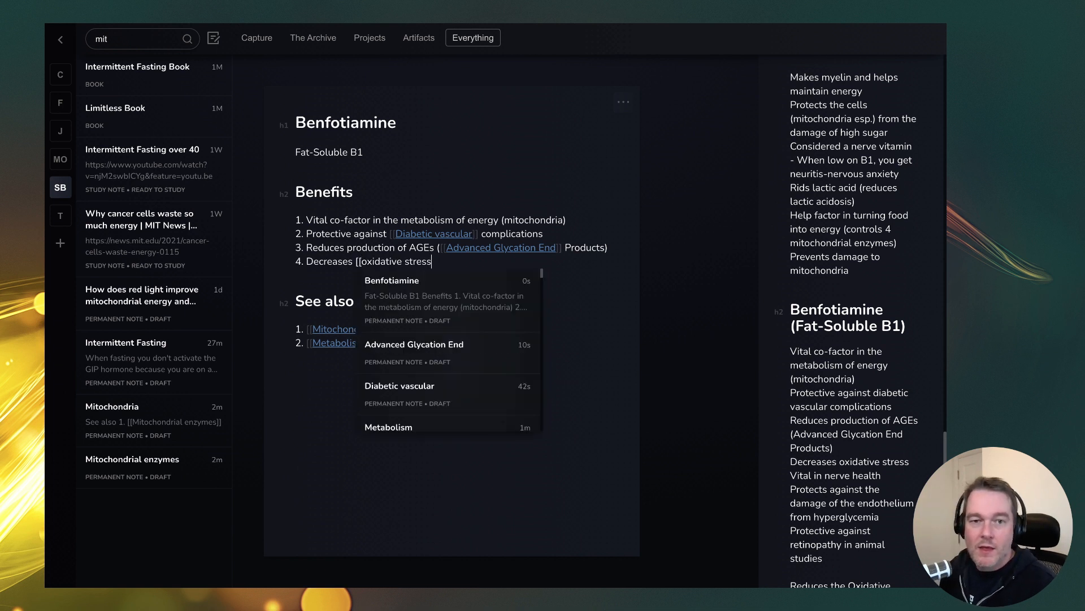
{"action": "key", "text": "End"}
{"action": "type", "text": "]]"}
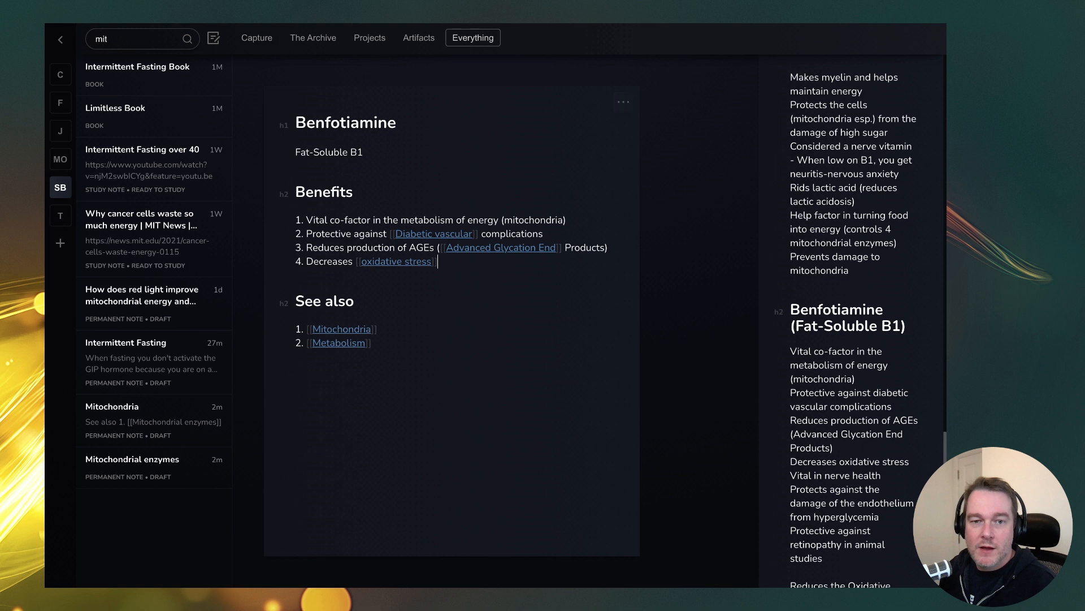
{"action": "left_click", "coordinate": [352, 262]}
{"action": "key", "text": "Right"}
{"action": "key", "text": "Right"}
{"action": "key", "text": "Right"}
{"action": "key", "text": "Right"}
{"action": "key", "text": "BackSpace"}
{"action": "type", "text": "O"}
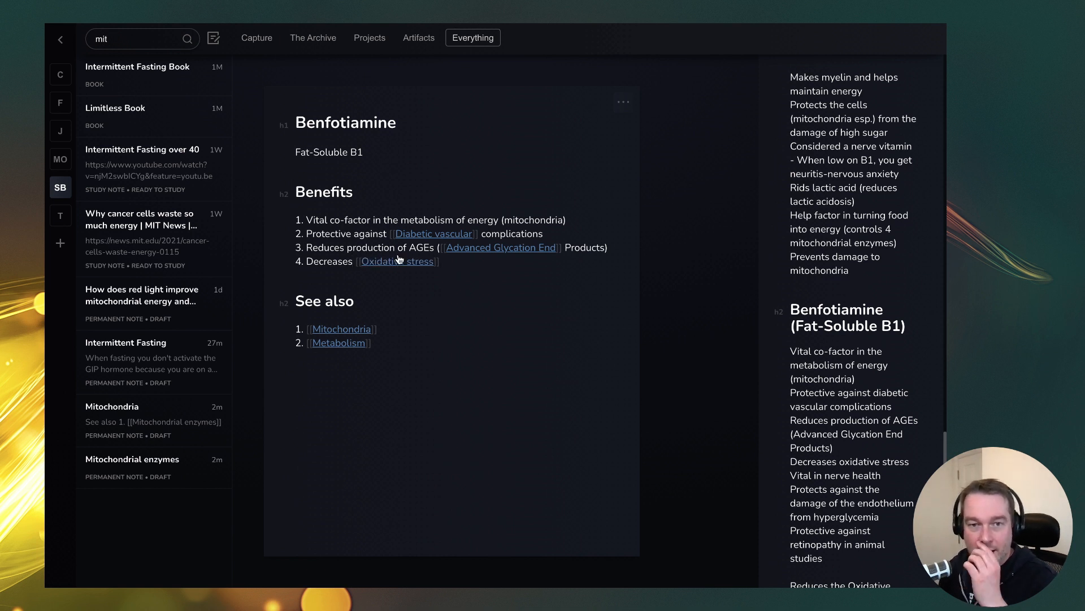
Step: Follow the Oxidative stress link to create its note, and return to the Benfotiamine note
{"action": "left_click", "coordinate": [430, 276]}
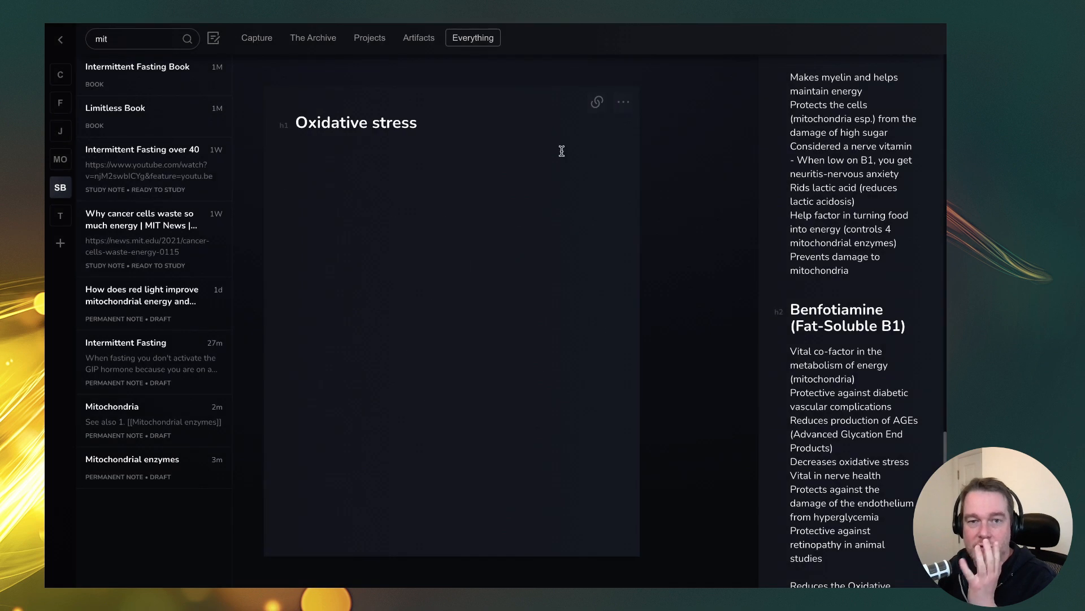
{"action": "left_click", "coordinate": [597, 102]}
{"action": "left_click", "coordinate": [632, 133]}
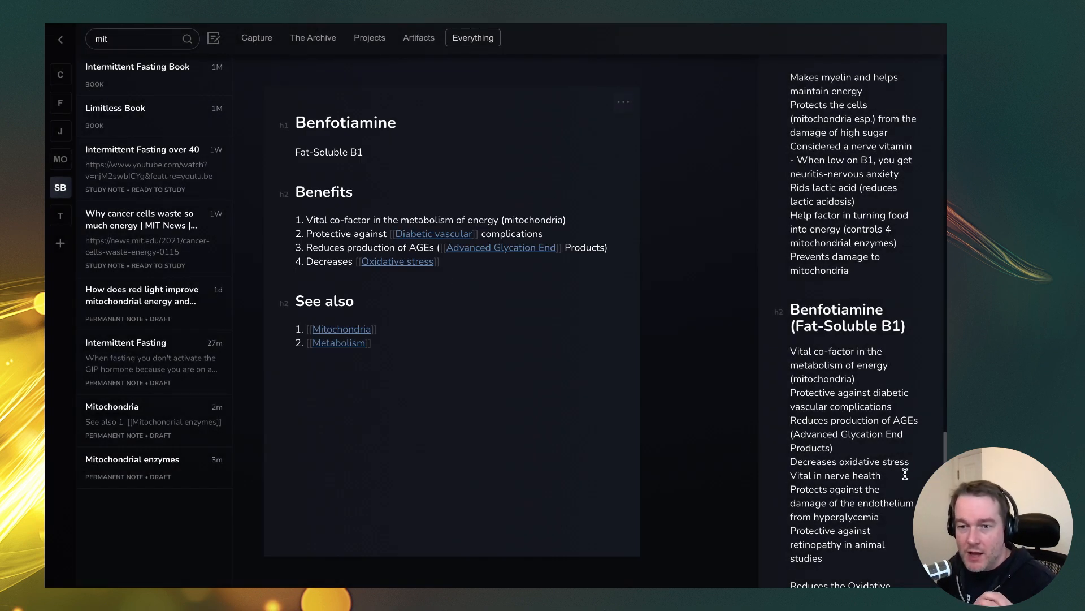
Step: Copy "Vital in nerve health" from the study notes into the Benefits list as item 5
{"action": "left_click_drag", "start_coordinate": [880, 475], "coordinate": [790, 479]}
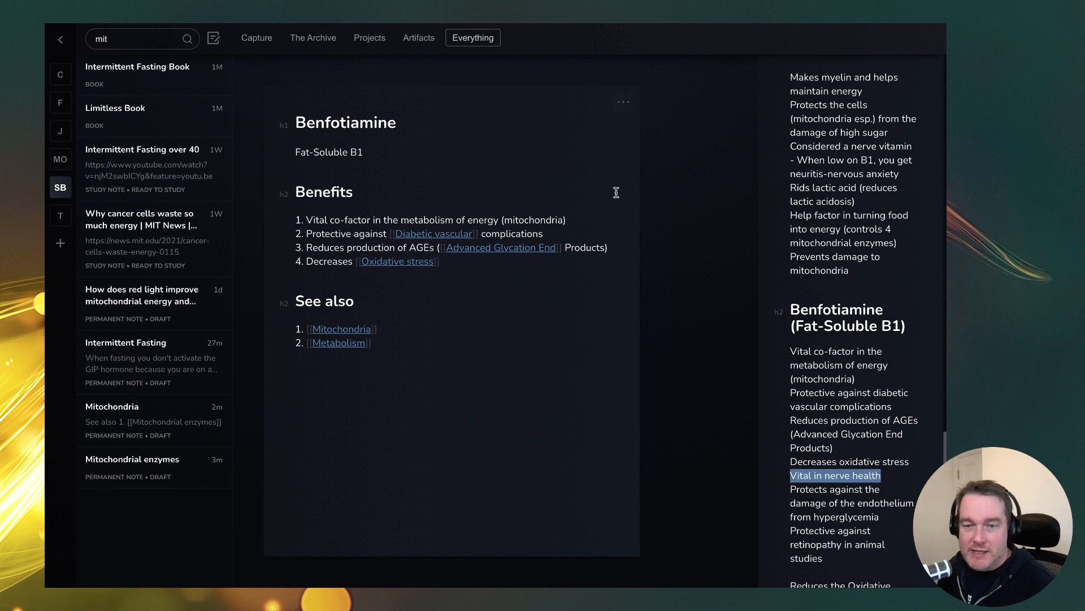
{"action": "left_click_drag", "start_coordinate": [893, 476], "coordinate": [775, 480]}
{"action": "key", "text": "ctrl+c"}
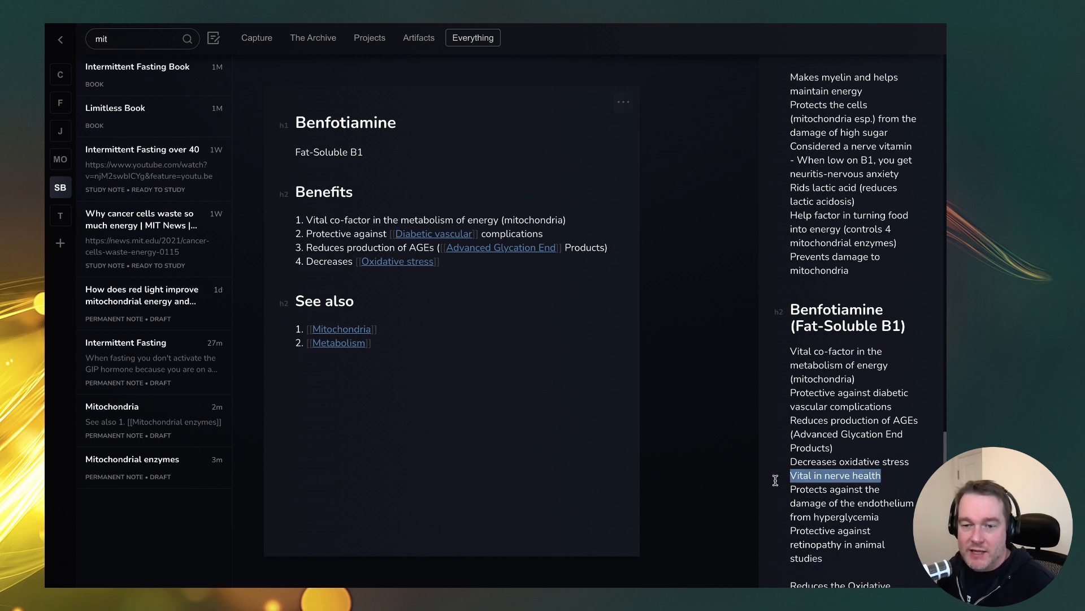
{"action": "left_click", "coordinate": [500, 271]}
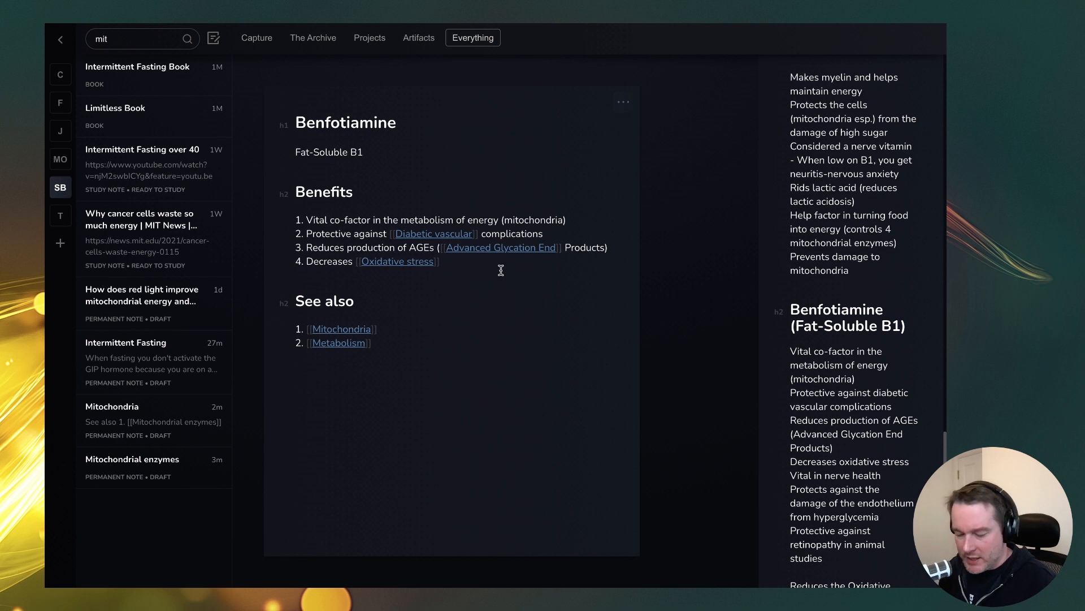
{"action": "key", "text": "Return"}
{"action": "key", "text": "ctrl+v"}
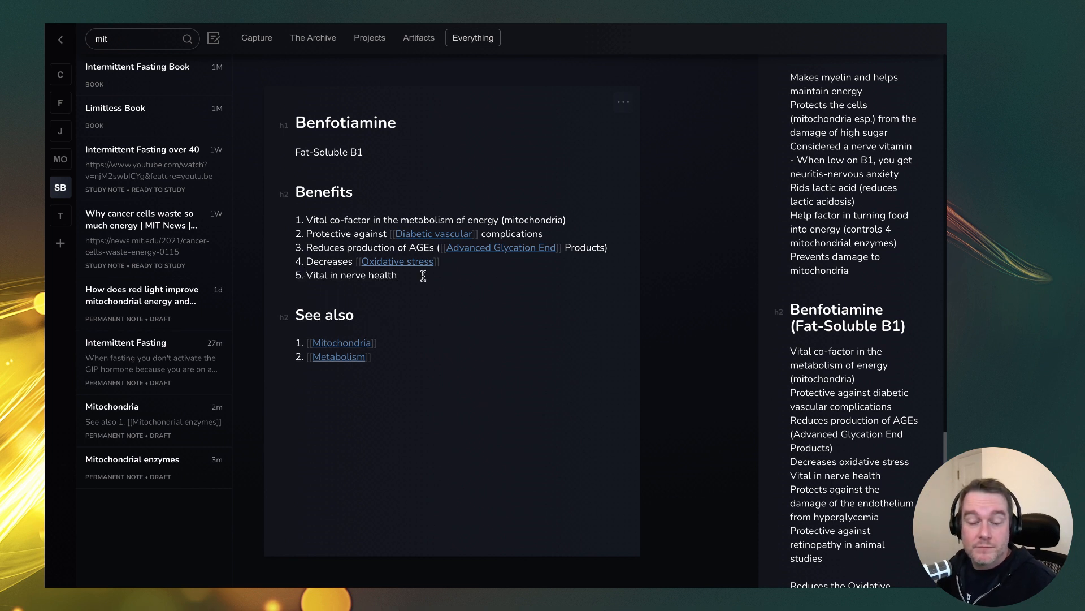
Step: Copy "Protects against the damage of the endothelium from hyperglycemia" from the study notes into the Benefits list as item 6
{"action": "left_click", "coordinate": [886, 489]}
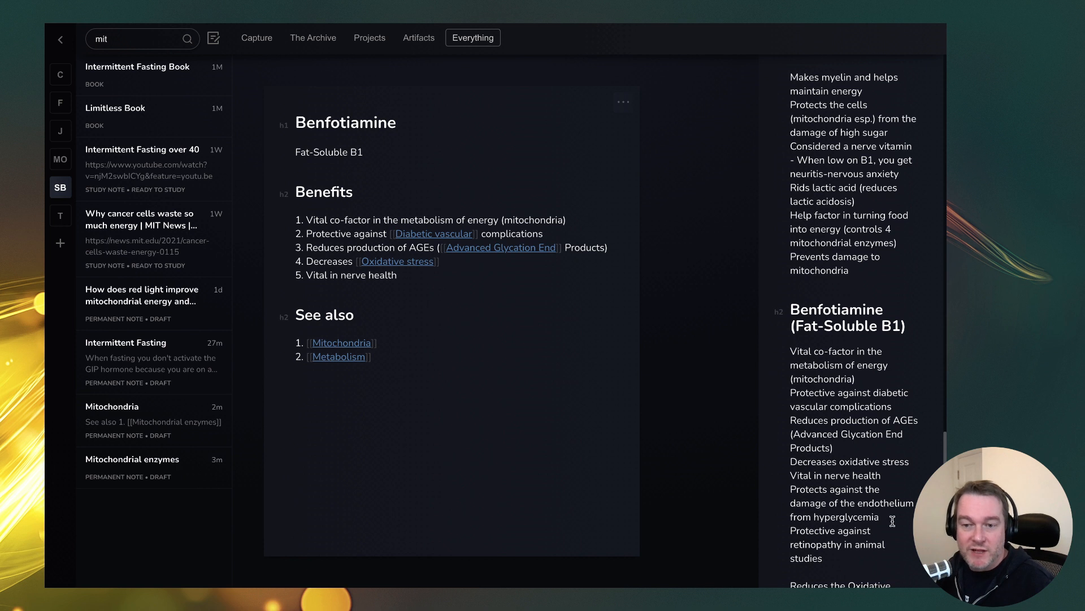
{"action": "left_click_drag", "start_coordinate": [790, 490], "coordinate": [900, 520]}
{"action": "key", "text": "ctrl+c"}
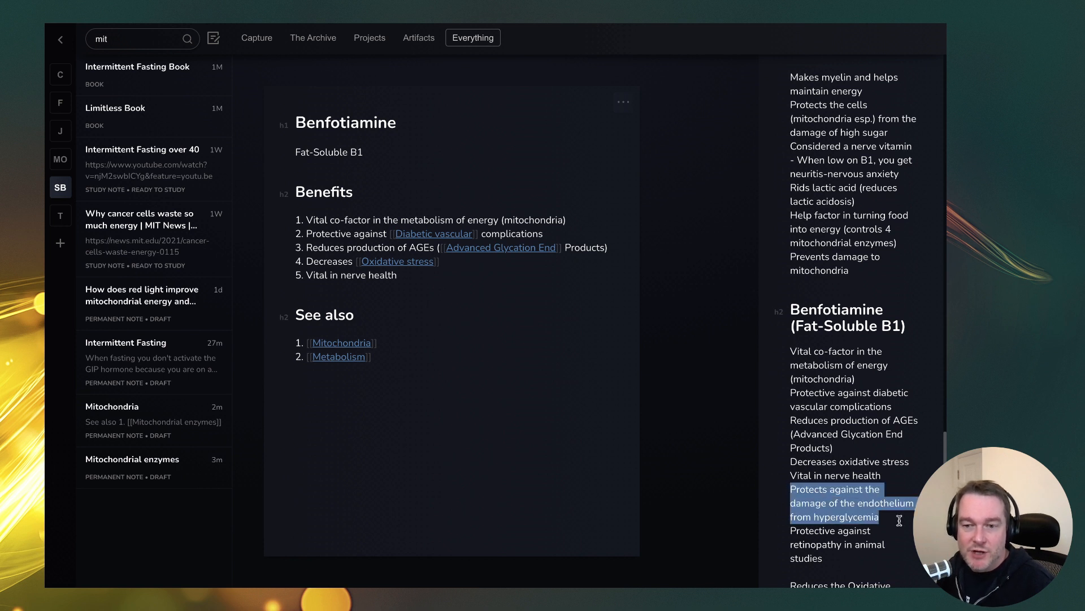
{"action": "left_click", "coordinate": [466, 272]}
{"action": "key", "text": "Return"}
{"action": "key", "text": "ctrl+v"}
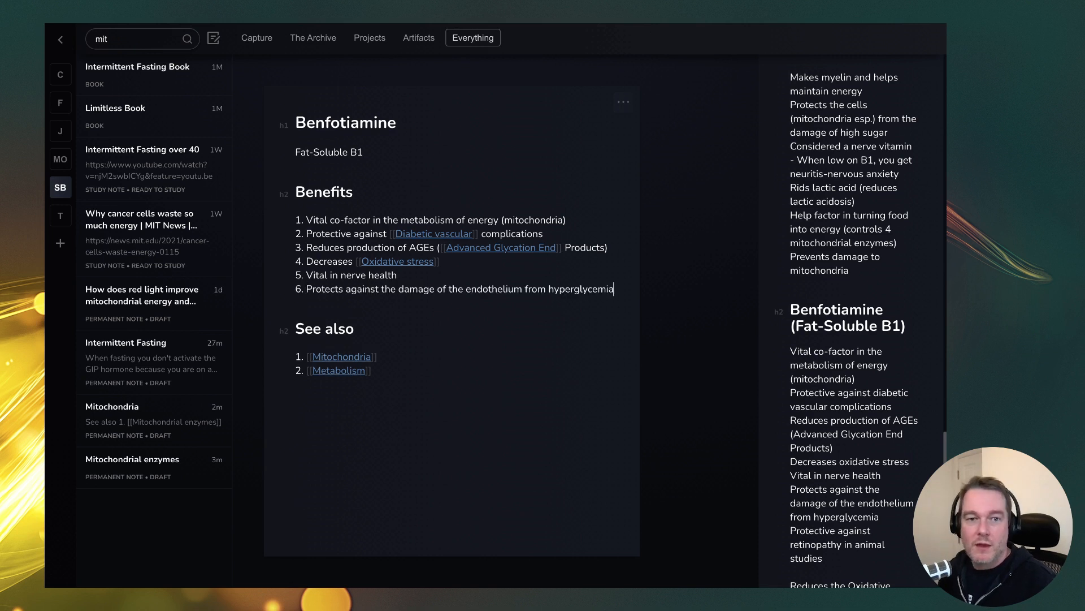
Step: Replace "hyperglycemia" in the sixth benefit with the capitalised link [[Hyperglycemia]]
{"action": "double_click", "coordinate": [558, 289]}
{"action": "key", "text": "Left"}
{"action": "type", "text": "[["}
{"action": "key", "text": "BackSpace"}
{"action": "key", "text": "BackSpace"}
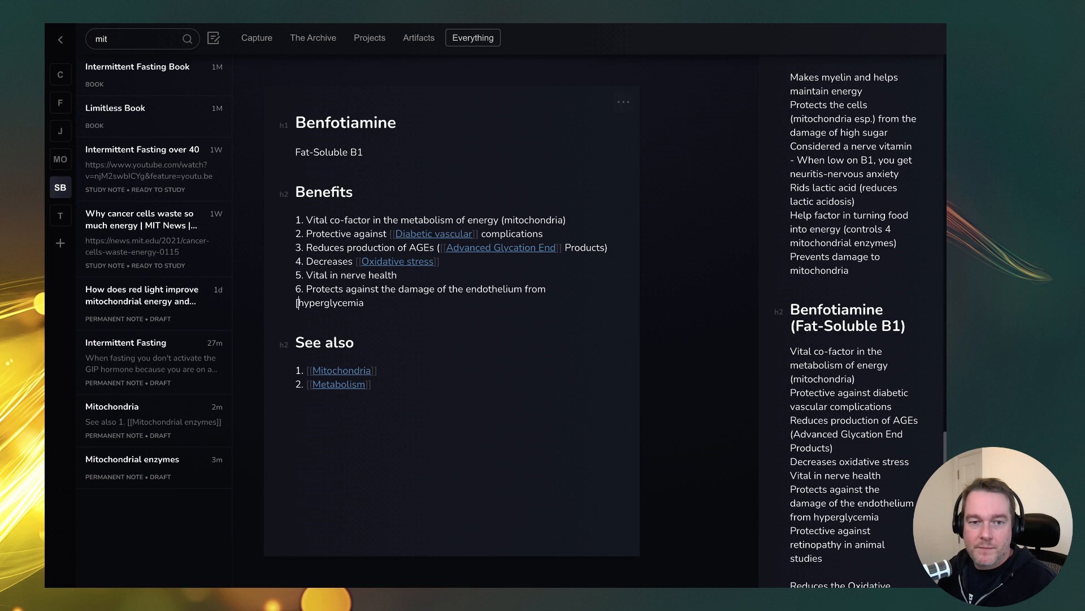
{"action": "type", "text": "[["}
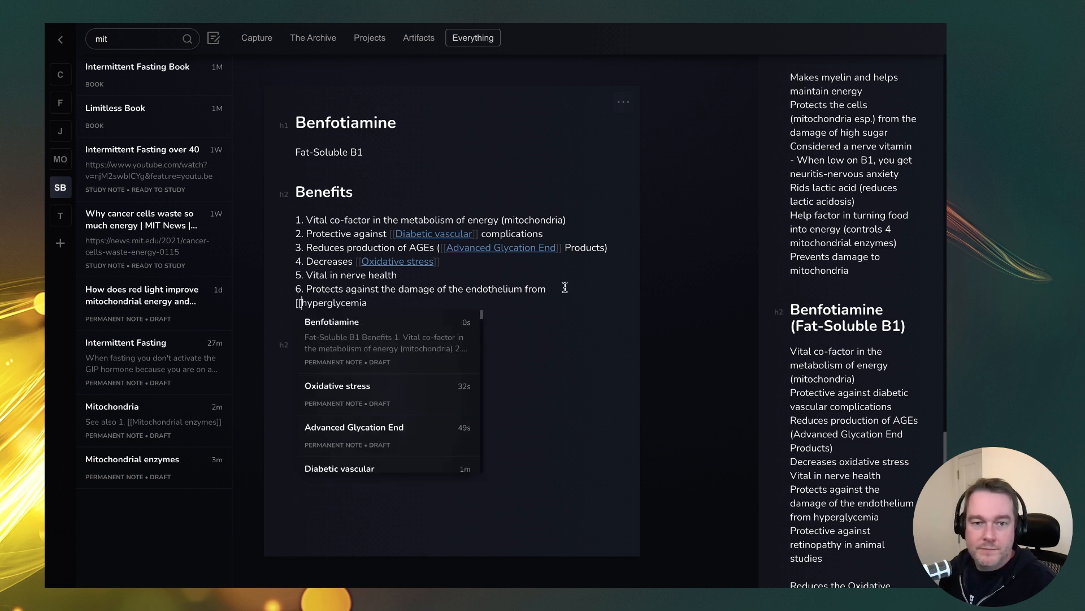
{"action": "key", "text": "Escape"}
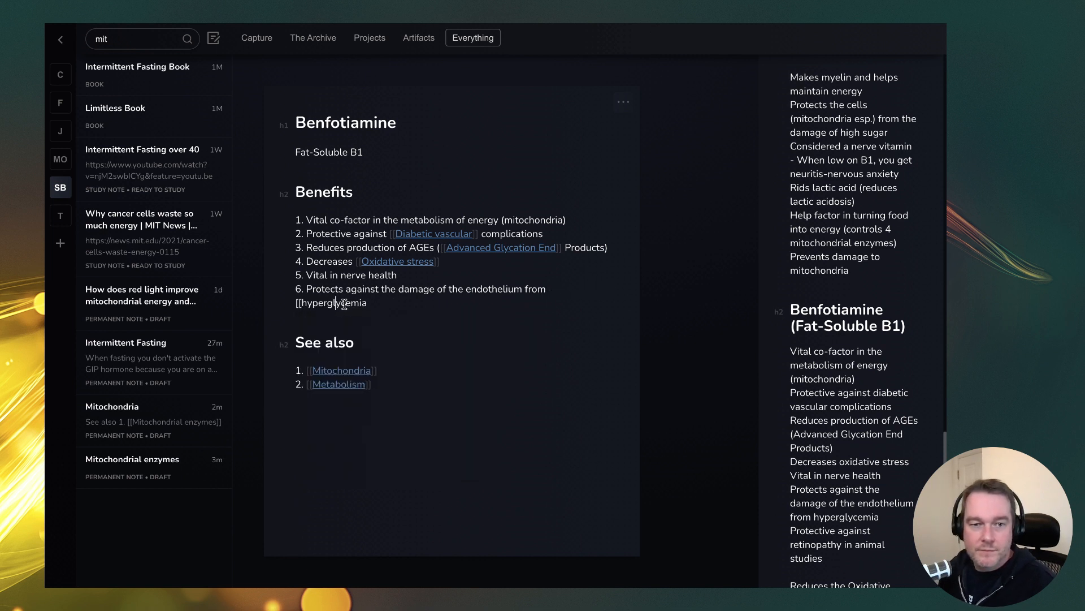
{"action": "left_click_drag", "start_coordinate": [368, 303], "coordinate": [300, 303]}
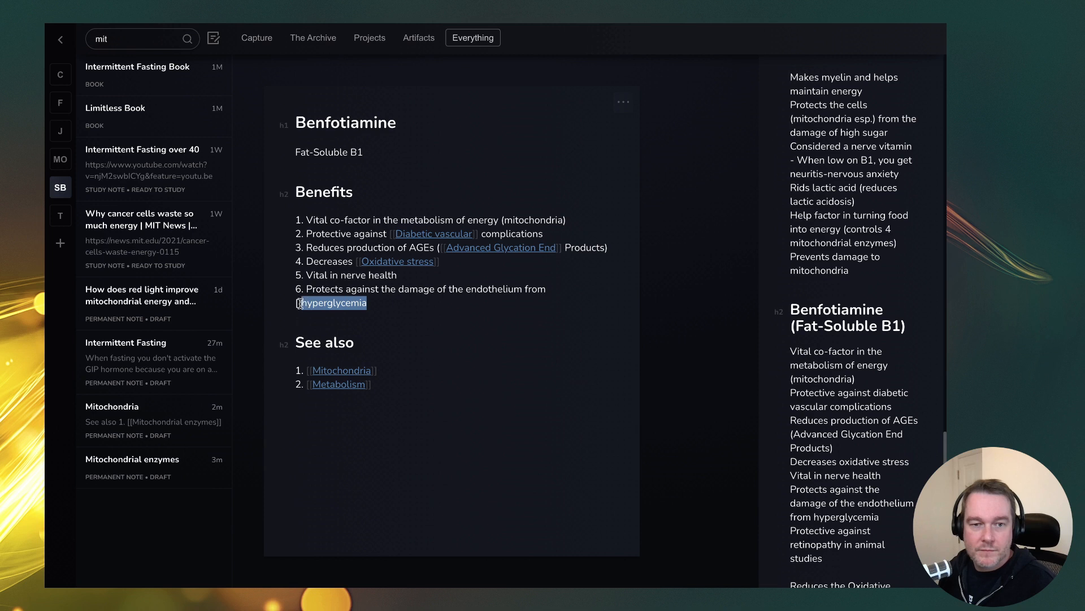
{"action": "type", "text": "Hyper"}
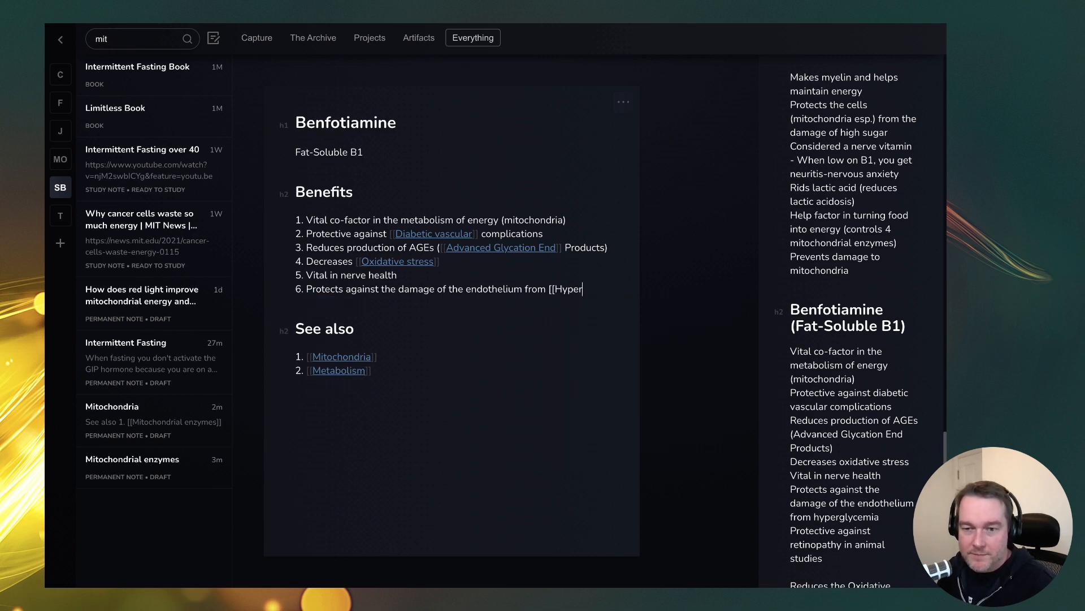
{"action": "type", "text": "glycem"}
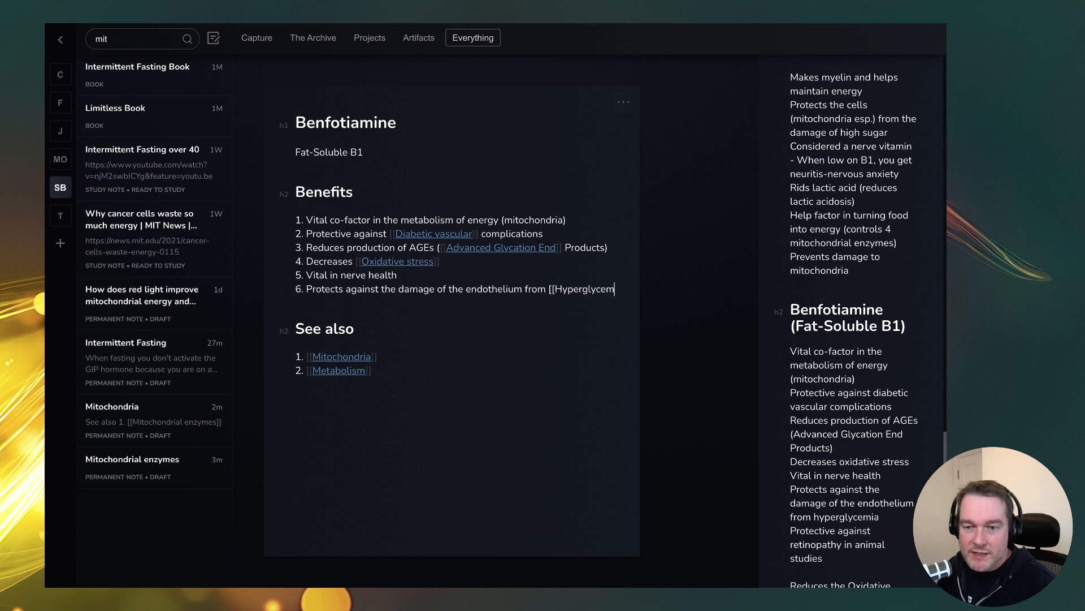
{"action": "type", "text": "ia]]"}
{"action": "key", "text": "Return"}
Step: Follow the Hyperglycemia link to create its note, and return to the Benfotiamine note
{"action": "left_click", "coordinate": [388, 323]}
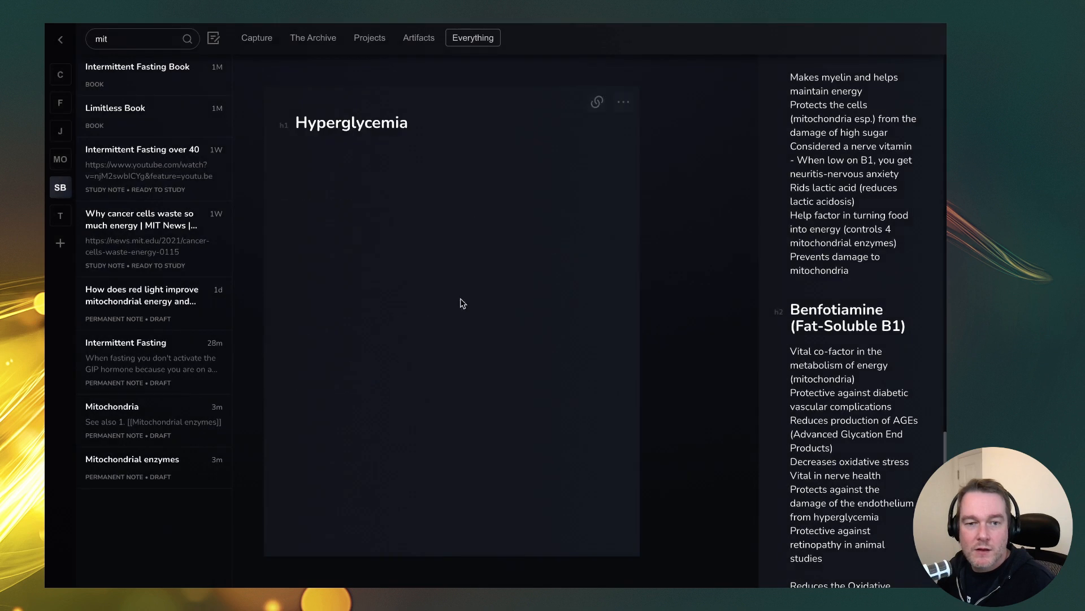
{"action": "left_click", "coordinate": [596, 102]}
{"action": "left_click", "coordinate": [622, 122]}
Step: Copy "Protective against retinopathy in animal studies" from the study notes into the Benefits list as item 7
{"action": "left_click_drag", "start_coordinate": [893, 528], "coordinate": [782, 515]}
{"action": "left_click", "coordinate": [779, 521]}
{"action": "triple_click", "coordinate": [782, 533]}
{"action": "key", "text": "ctrl+c"}
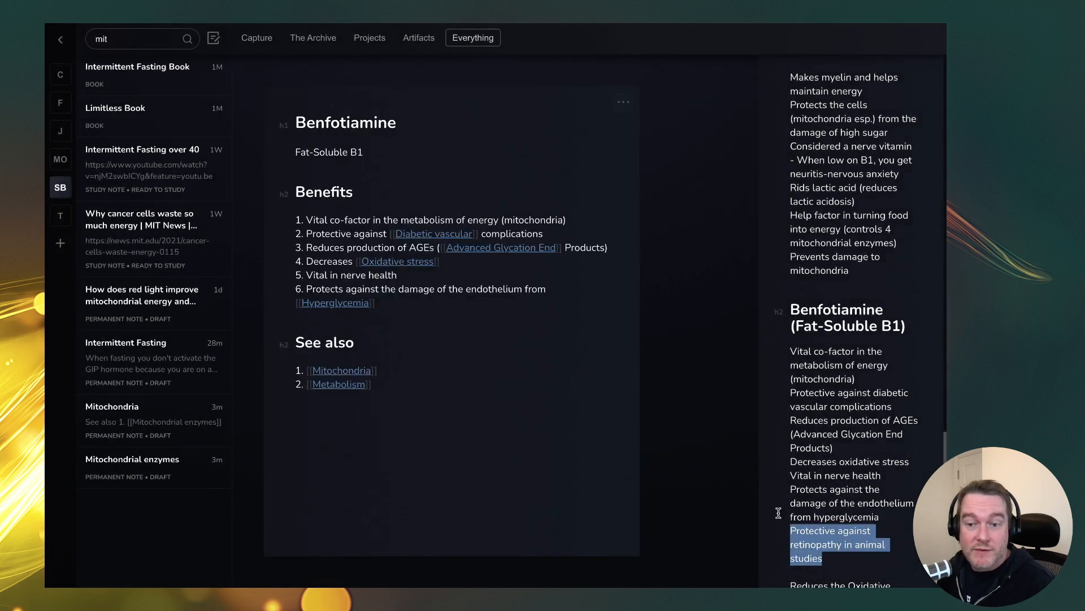
{"action": "left_click", "coordinate": [411, 300]}
{"action": "key", "text": "Delete"}
{"action": "key", "text": "BackSpace"}
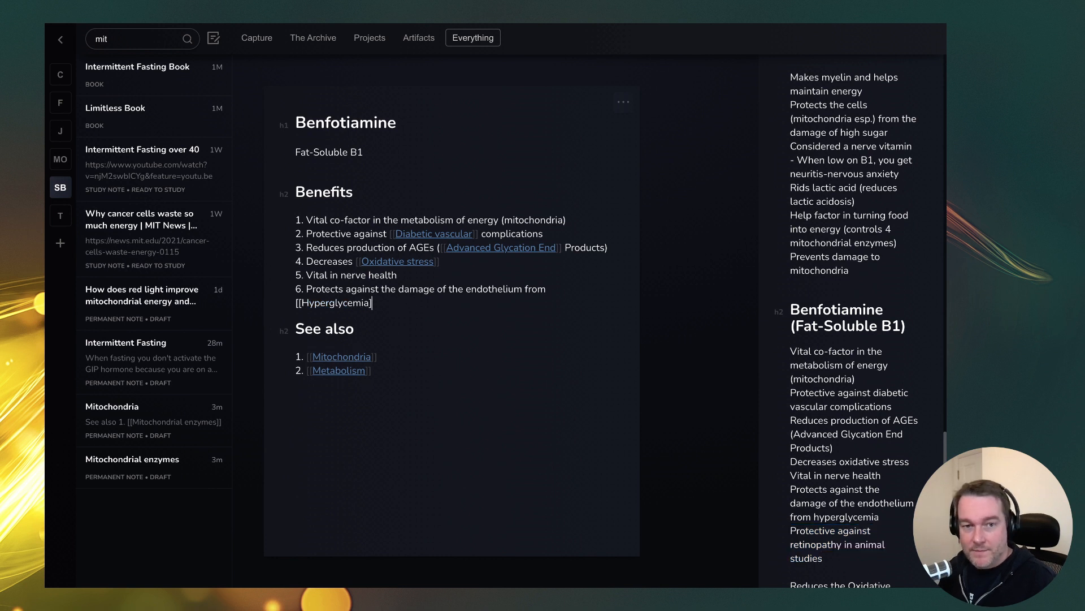
{"action": "type", "text": "]"}
{"action": "key", "text": "Return"}
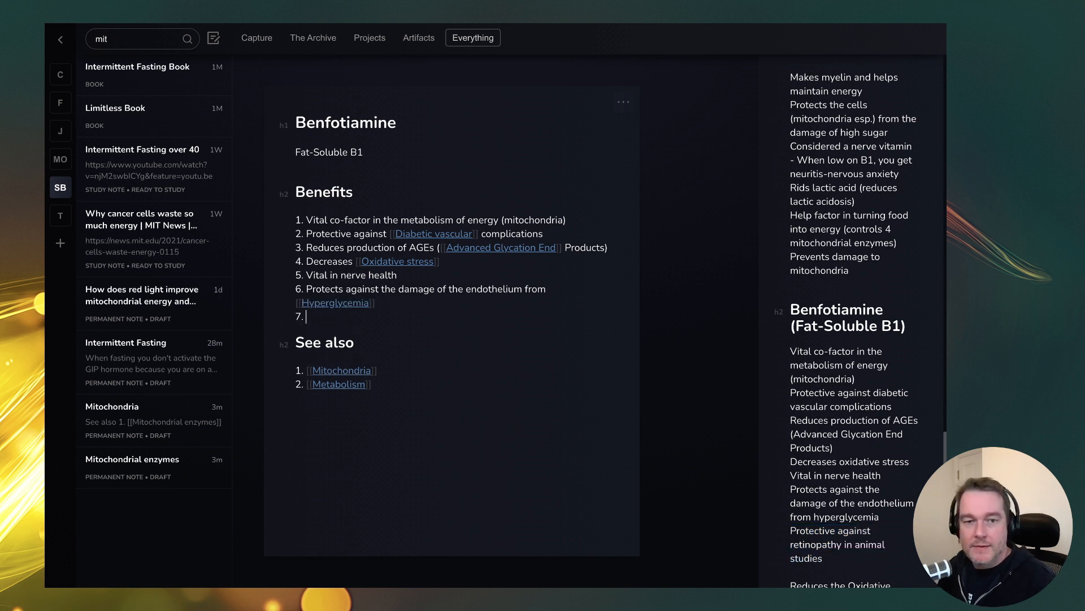
{"action": "key", "text": "ctrl+v"}
{"action": "left_click_drag", "start_coordinate": [546, 315], "coordinate": [391, 317]}
{"action": "left_click", "coordinate": [390, 317]}
{"action": "double_click", "coordinate": [407, 317]}
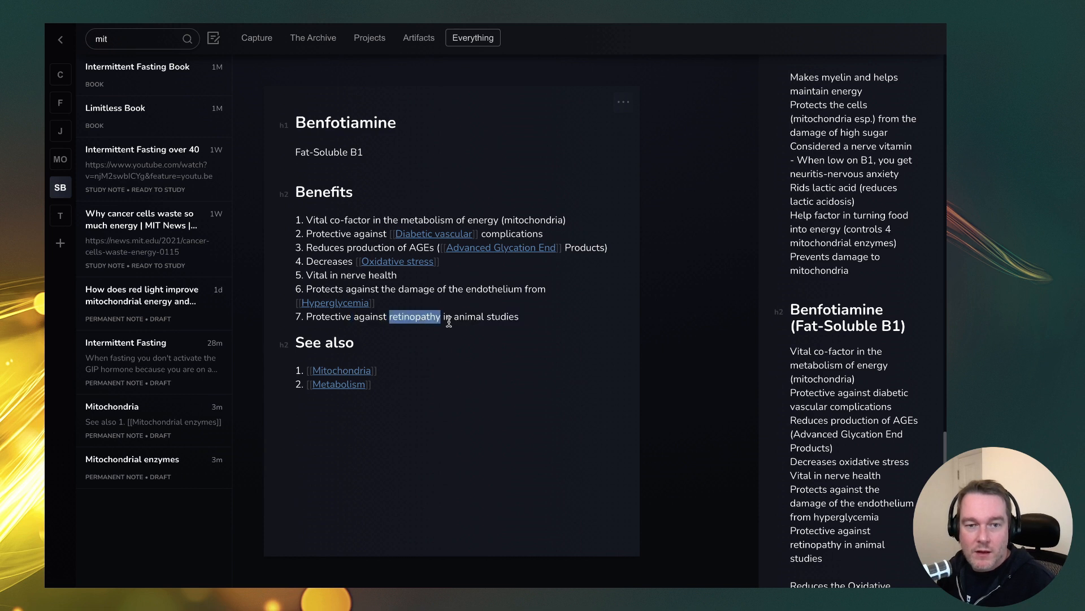
{"action": "left_click", "coordinate": [519, 316]}
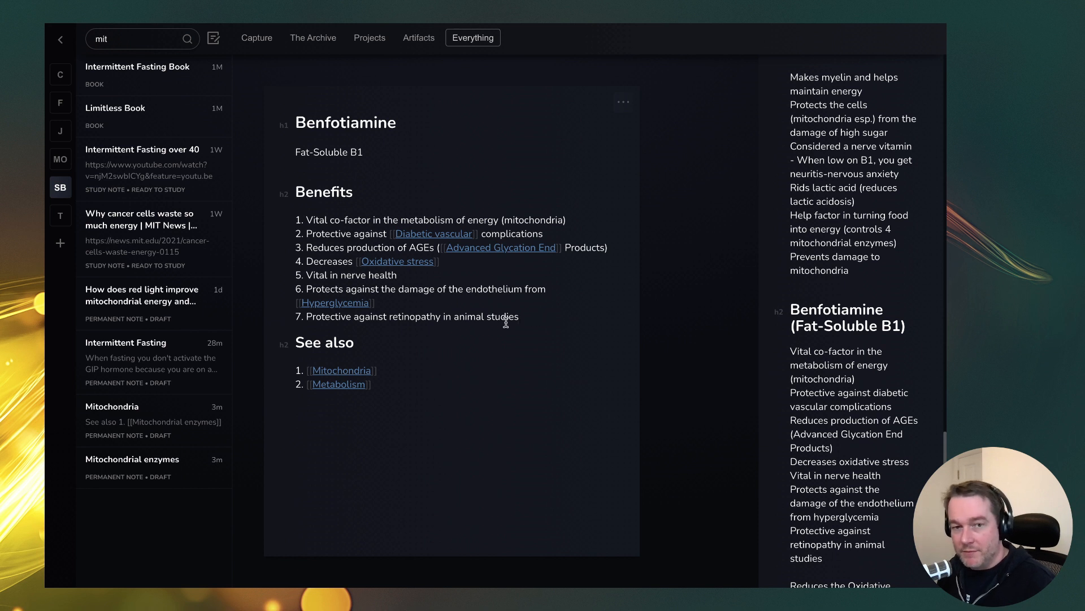
Step: Add "Reduces [[Diabetic complications]]" to the Benefits list as item 8, based on the last line of the Benfotiamine study notes
{"action": "scroll", "coordinate": [812, 515], "scroll_direction": "down", "scroll_amount": 4}
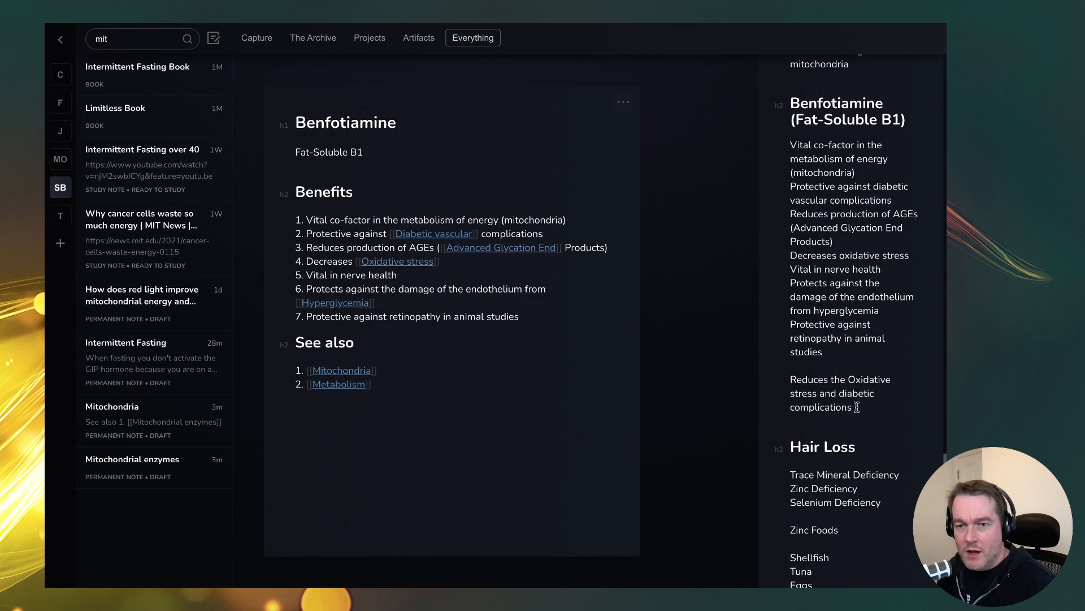
{"action": "left_click_drag", "start_coordinate": [859, 408], "coordinate": [754, 384]}
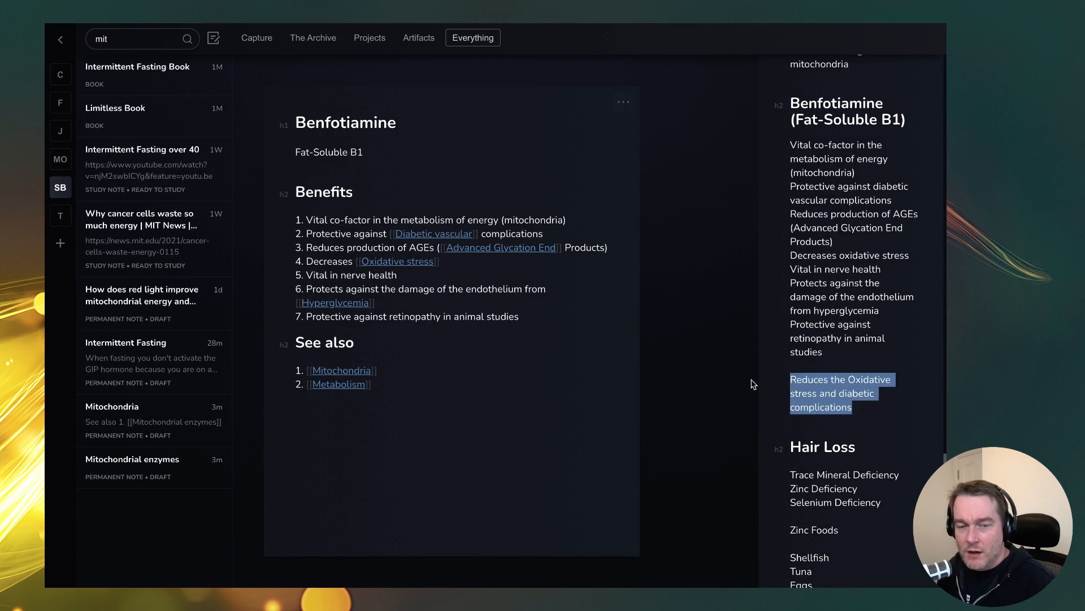
{"action": "left_click", "coordinate": [545, 316]}
{"action": "key", "text": "Return"}
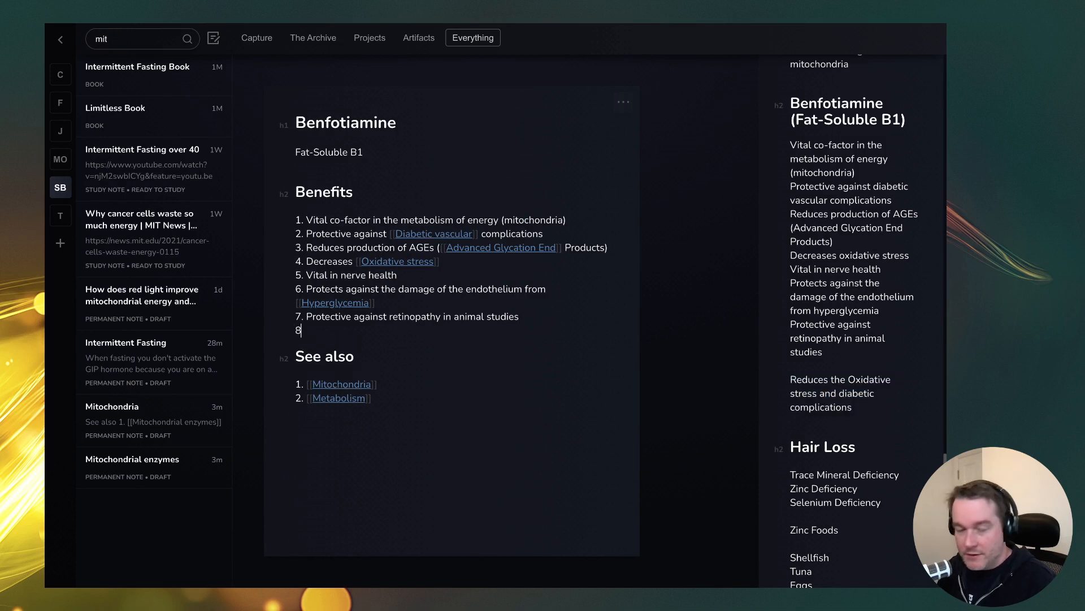
{"action": "type", "text": "Reduces [[Dai"}
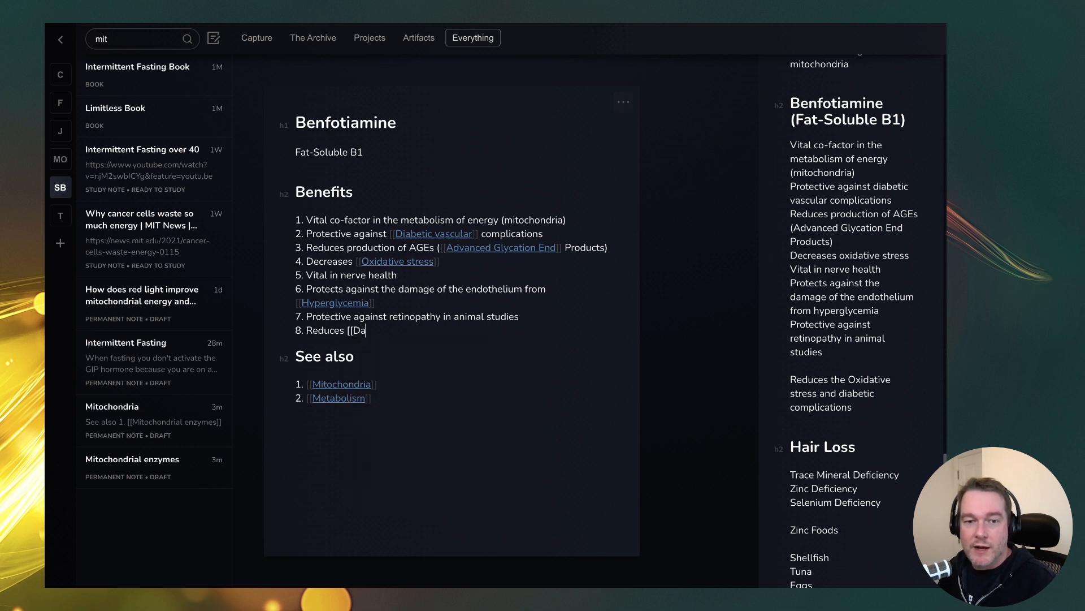
{"action": "key", "text": "BackSpace"}
{"action": "type", "text": "iabetic complications]]"}
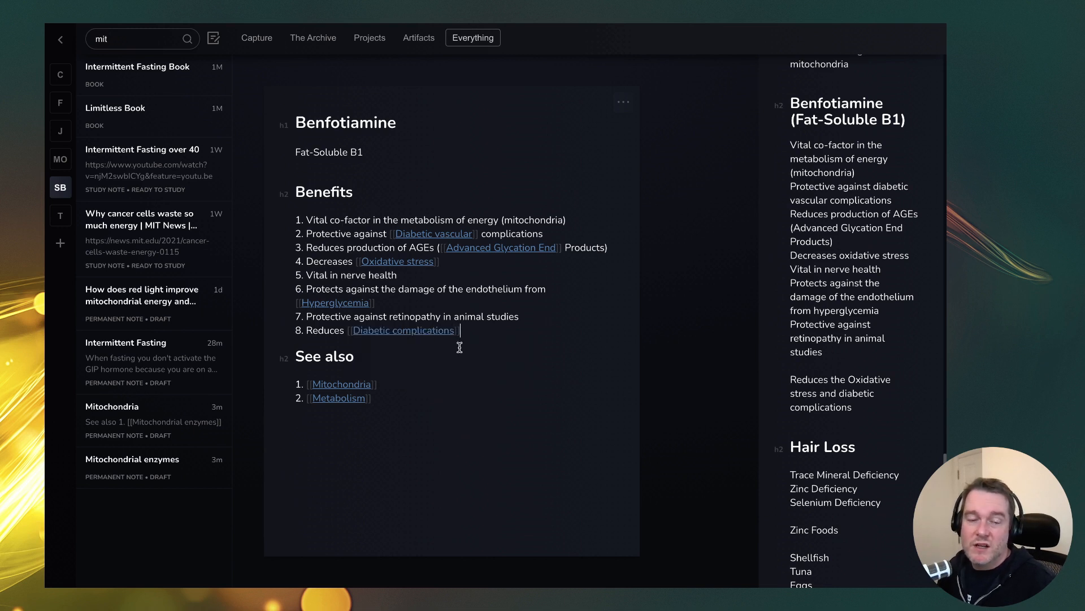
Step: Change the link in the eighth benefit to [[Diabetes]], correcting its spelling
{"action": "key", "text": "super+z"}
{"action": "key", "text": "BackSpace"}
{"action": "key", "text": "BackSpace"}
{"action": "type", "text": "["}
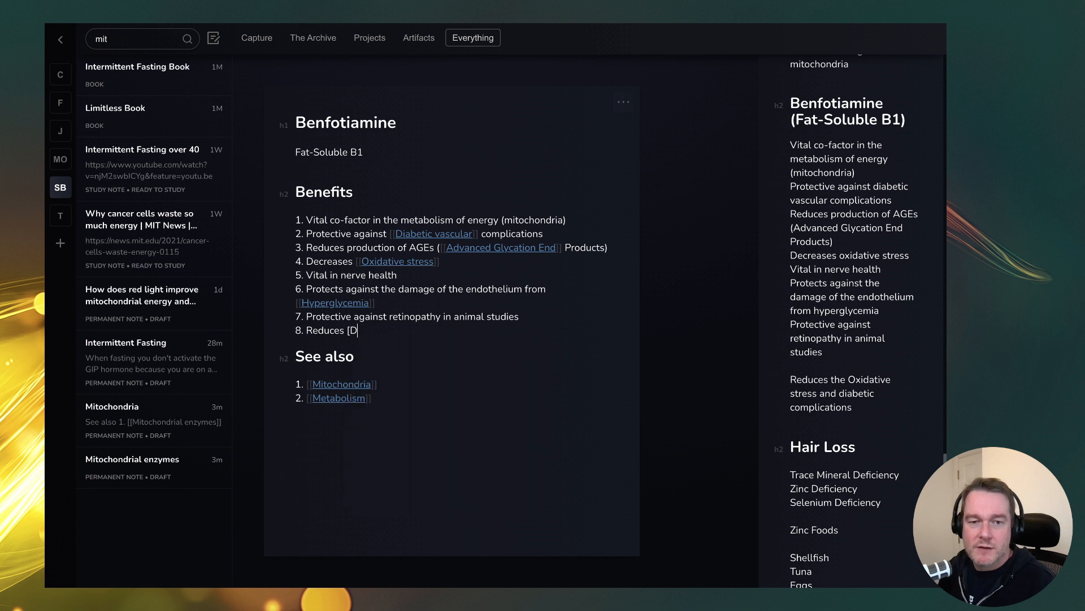
{"action": "type", "text": "Diabeties]]"}
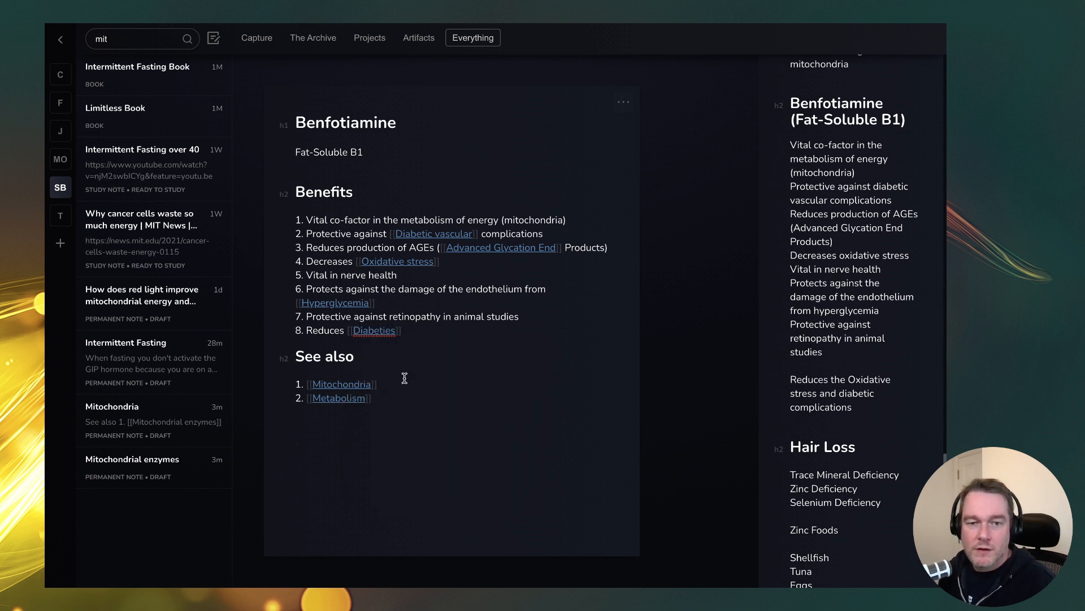
{"action": "right_click", "coordinate": [376, 332]}
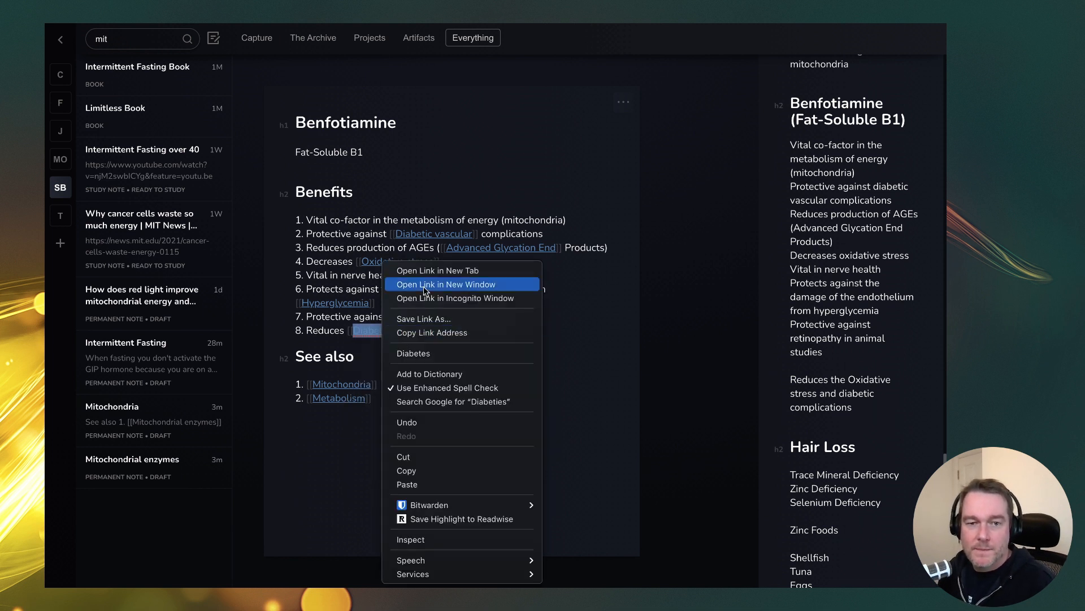
{"action": "left_click", "coordinate": [326, 361]}
{"action": "right_click", "coordinate": [378, 331]}
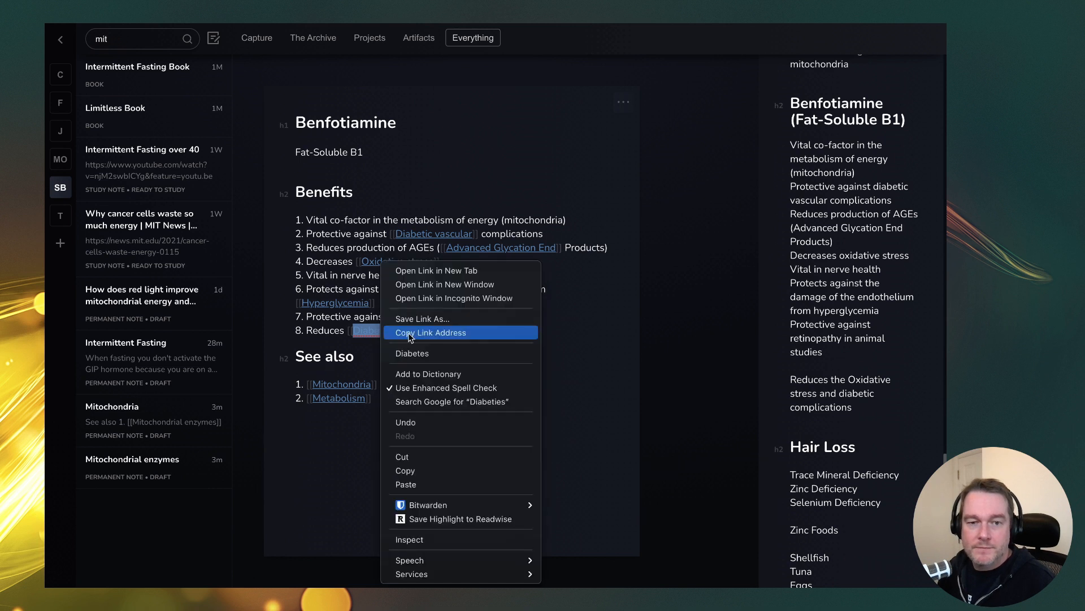
{"action": "left_click", "coordinate": [436, 347]}
Step: Follow the Diabetes link to create its note, and return to the Benfotiamine note
{"action": "left_click", "coordinate": [372, 332]}
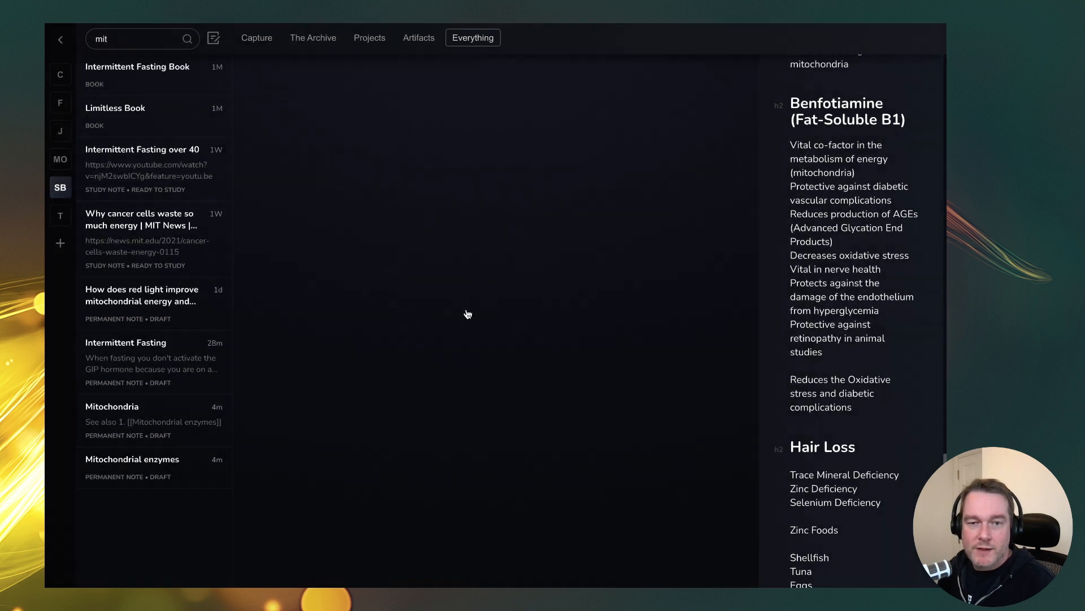
{"action": "mouse_move", "coordinate": [597, 102]}
{"action": "left_click", "coordinate": [618, 128]}
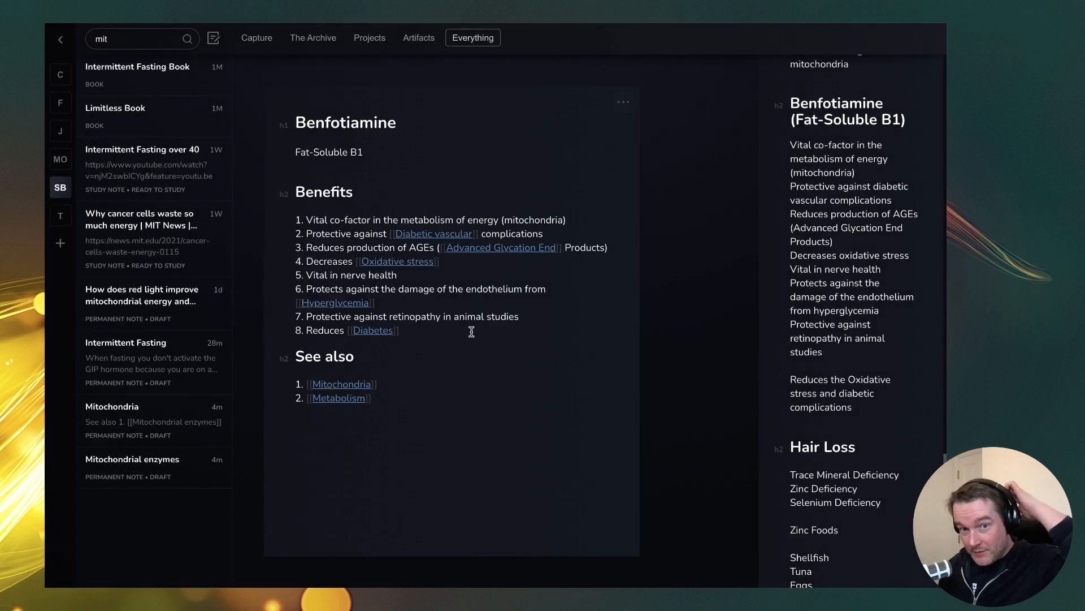
Step: Create a new note titled "Hair Loss", copying the title from the study notes' heading
{"action": "scroll", "coordinate": [808, 475], "scroll_direction": "down", "scroll_amount": 2}
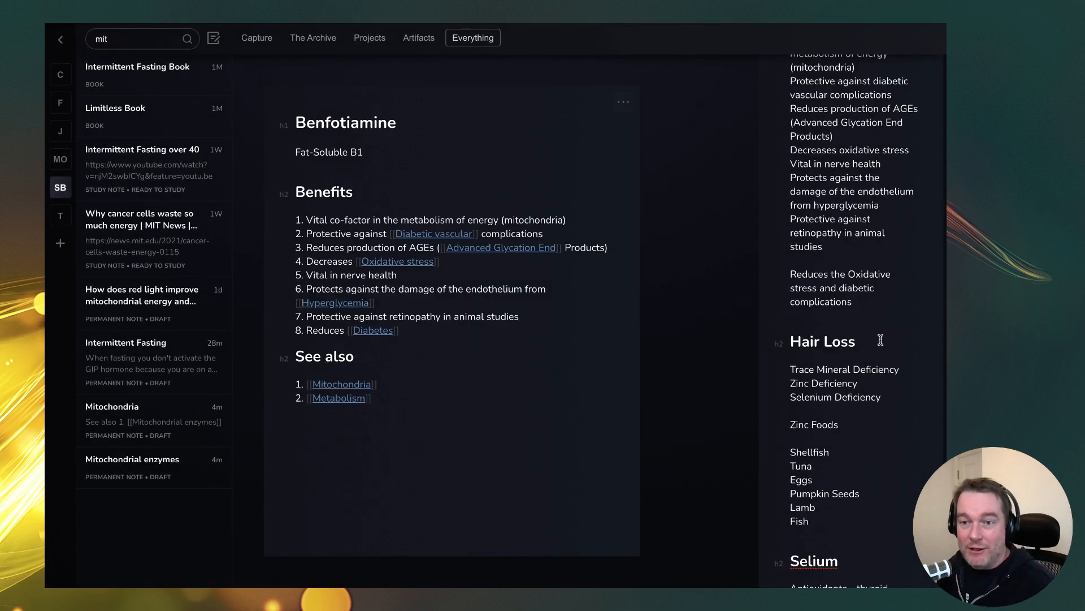
{"action": "left_click_drag", "start_coordinate": [881, 340], "coordinate": [787, 343]}
{"action": "key", "text": "super+c"}
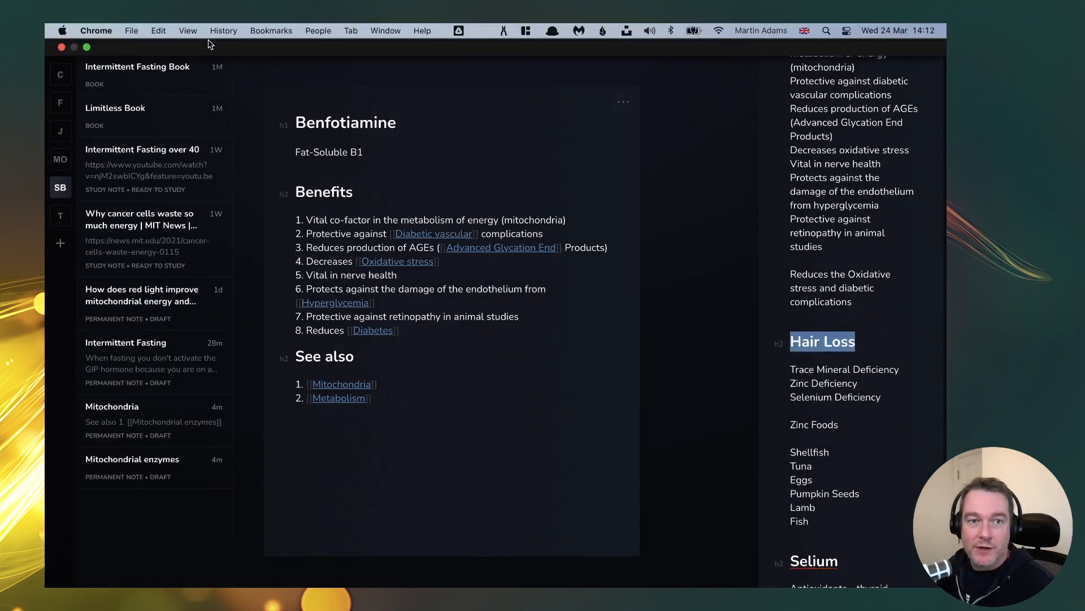
{"action": "left_click", "coordinate": [213, 38]}
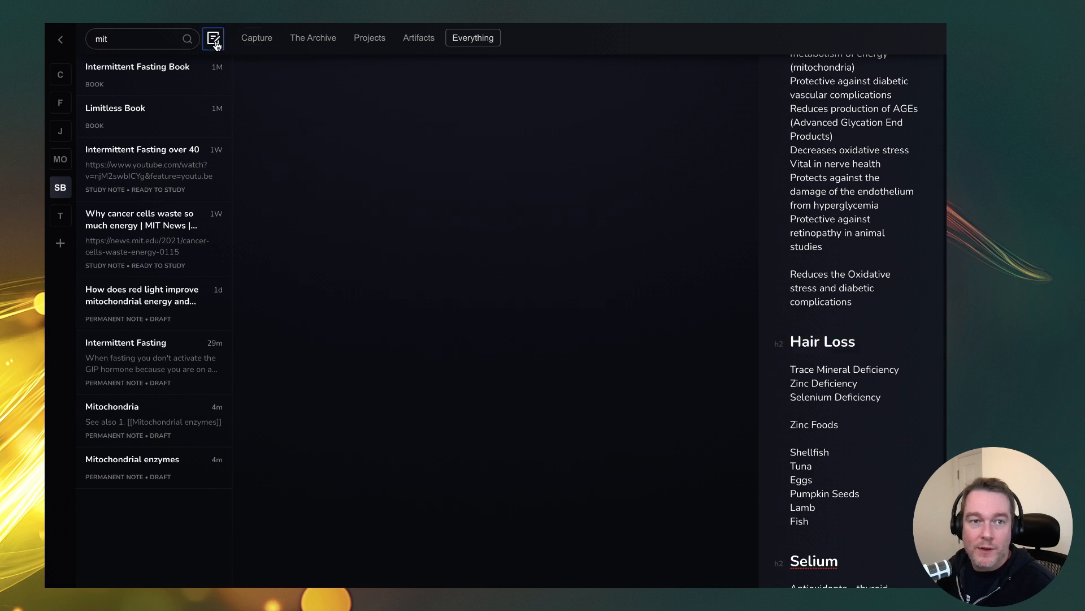
{"action": "key", "text": "super+v"}
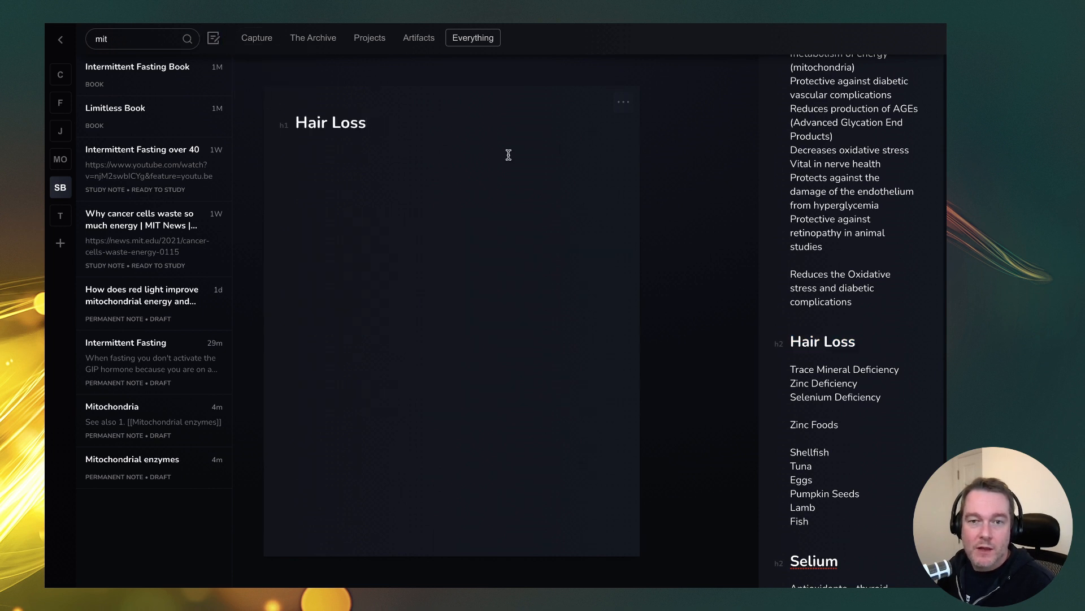
Step: Add a second-level heading "Causes" to the Hair Loss note
{"action": "key", "text": "Return"}
{"action": "type", "text": "## Cauess"}
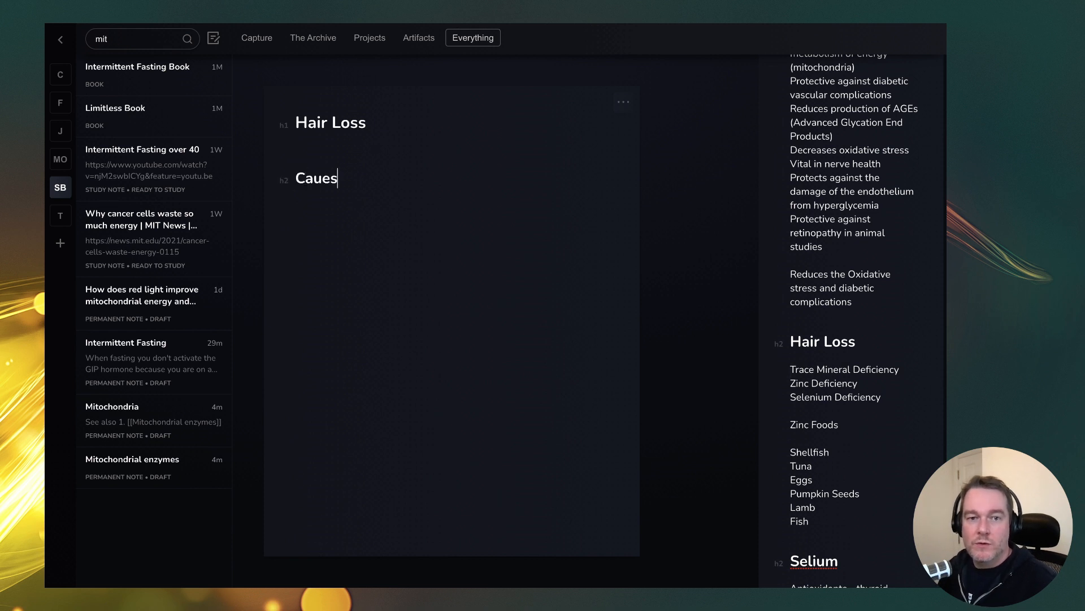
{"action": "key", "text": "BackSpace"}
{"action": "key", "text": "BackSpace"}
{"action": "key", "text": "BackSpace"}
{"action": "type", "text": "ses"}
{"action": "key", "text": "Return"}
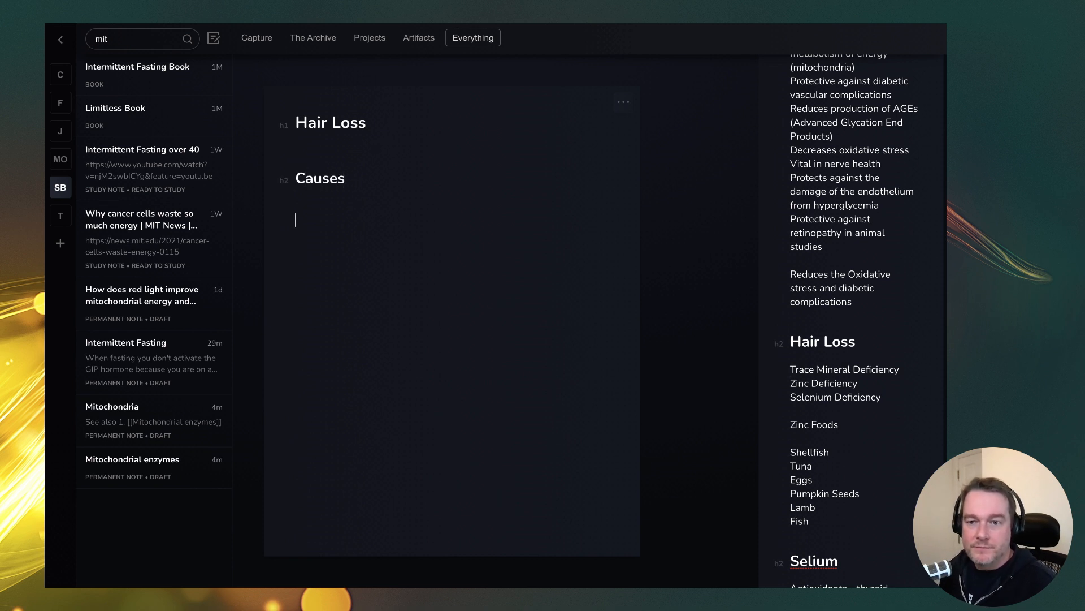
Step: Copy the trace mineral, zinc and selenium deficiency lines from the study notes under the Causes heading
{"action": "left_click_drag", "start_coordinate": [899, 399], "coordinate": [772, 364]}
{"action": "key", "text": "ctrl+c"}
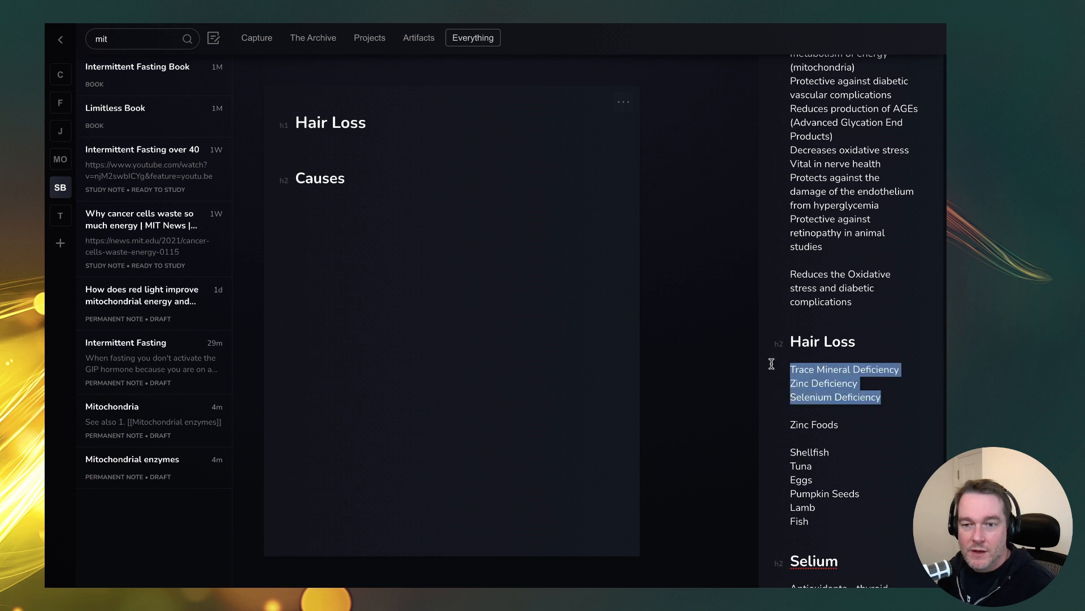
{"action": "left_click", "coordinate": [366, 205]}
{"action": "key", "text": "ctrl+v"}
Step: Turn the word "Selenium" in the third cause into the link [[Selenium]]
{"action": "left_click", "coordinate": [296, 233]}
{"action": "type", "text": "[["}
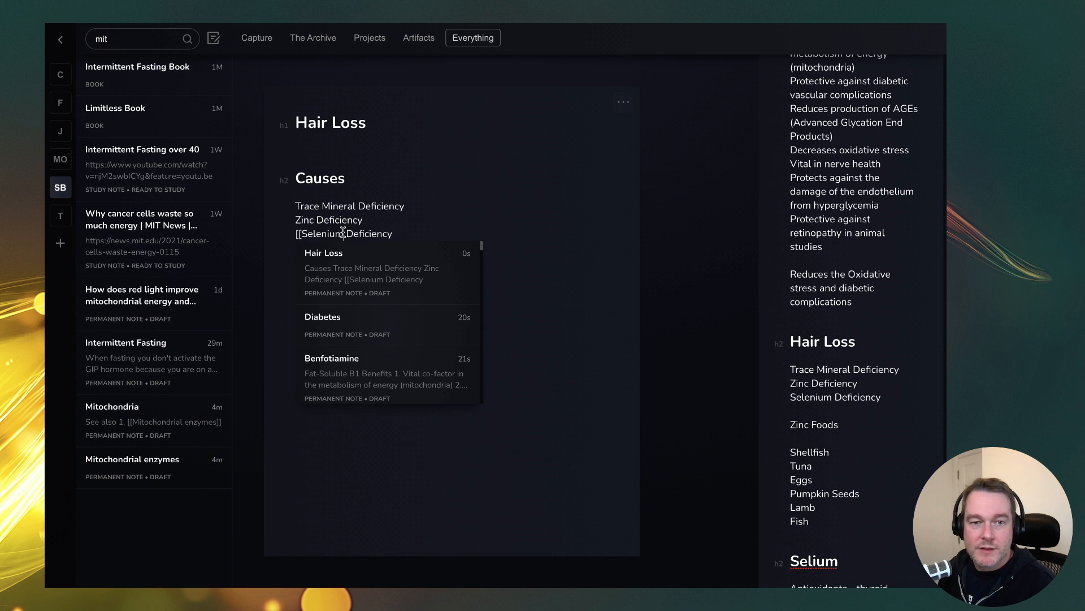
{"action": "left_click", "coordinate": [408, 235]}
{"action": "left_click", "coordinate": [344, 234]}
{"action": "type", "text": "]]"}
Step: Follow the Selenium link to create its note, and return to the Hair Loss note
{"action": "left_click", "coordinate": [322, 234]}
{"action": "left_click", "coordinate": [380, 256]}
{"action": "left_click", "coordinate": [599, 104]}
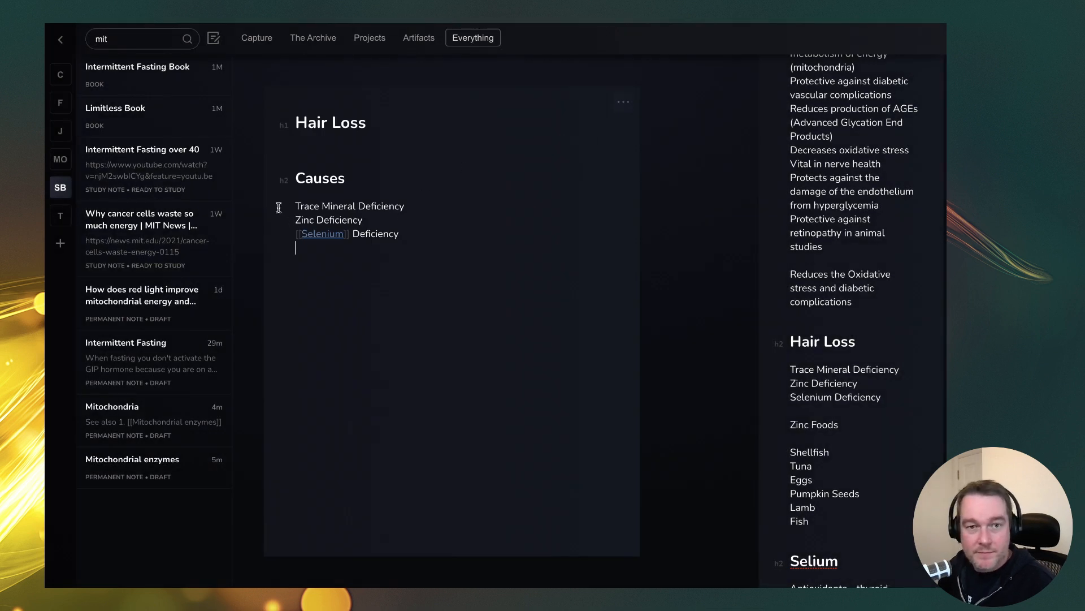
Step: Turn the word "Zinc" in the second cause into the link [[Zinc]]
{"action": "type", "text": "[["}
{"action": "key", "text": "Right"}
{"action": "key", "text": "Right"}
{"action": "key", "text": "Right"}
{"action": "key", "text": "Right"}
{"action": "type", "text": "]]"}
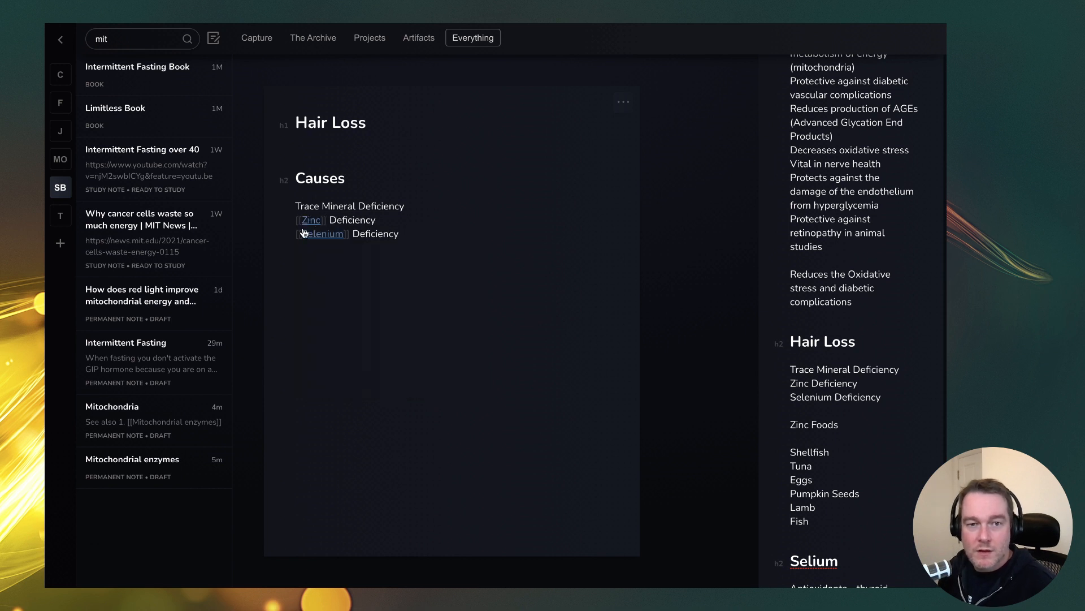
Step: Follow the Zinc link to create its note, and return to the Hair Loss note
{"action": "left_click", "coordinate": [311, 220]}
{"action": "left_click", "coordinate": [349, 244]}
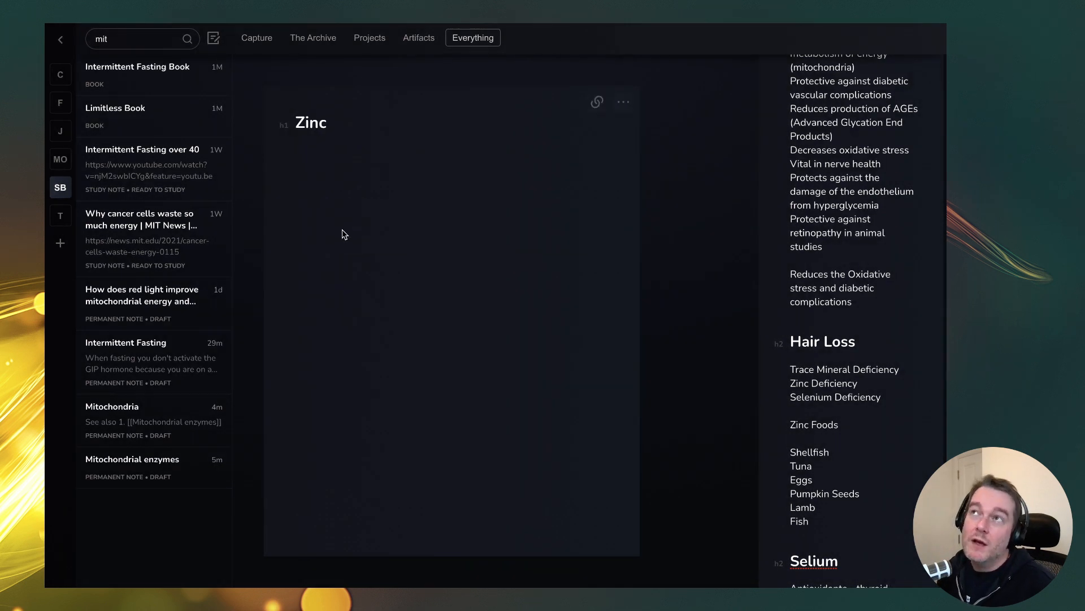
{"action": "left_click", "coordinate": [597, 102]}
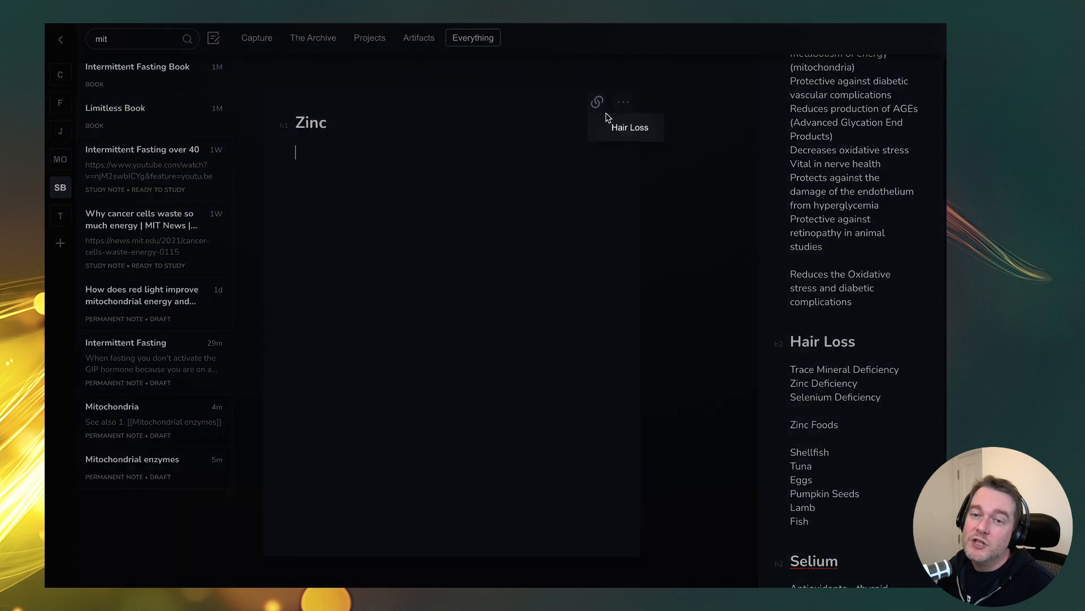
{"action": "left_click", "coordinate": [625, 126]}
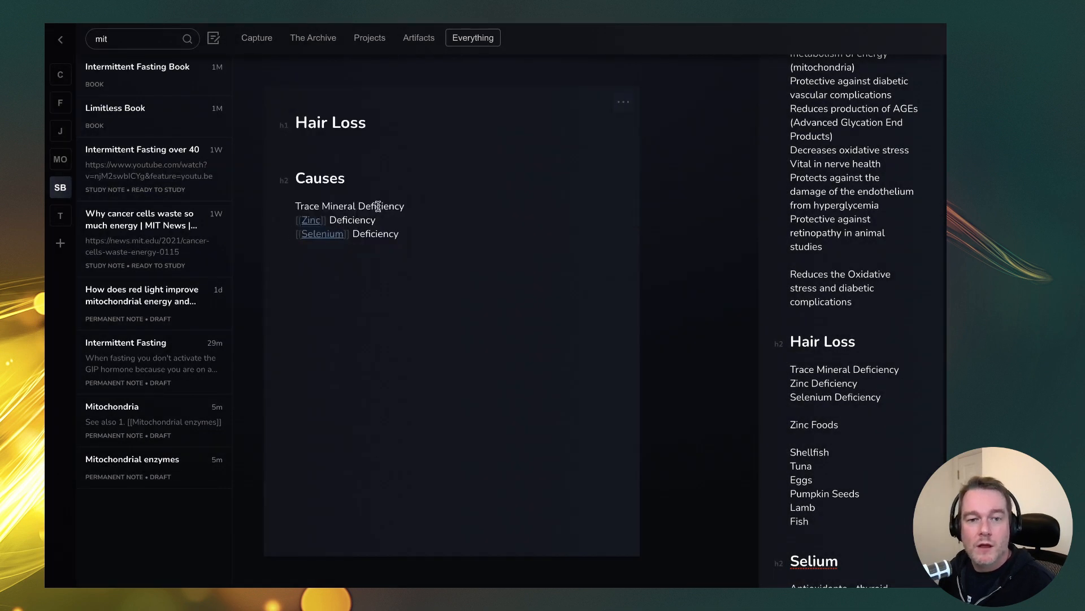
Step: Make every cause a full-phrase link: [[Trace Mineral Deficiency]], [[Zinc Deficiency]] and [[Selenium Deficiency]]
{"action": "key", "text": "BackSpace"}
{"action": "key", "text": "BackSpace"}
{"action": "key", "text": "End"}
{"action": "type", "text": "]]"}
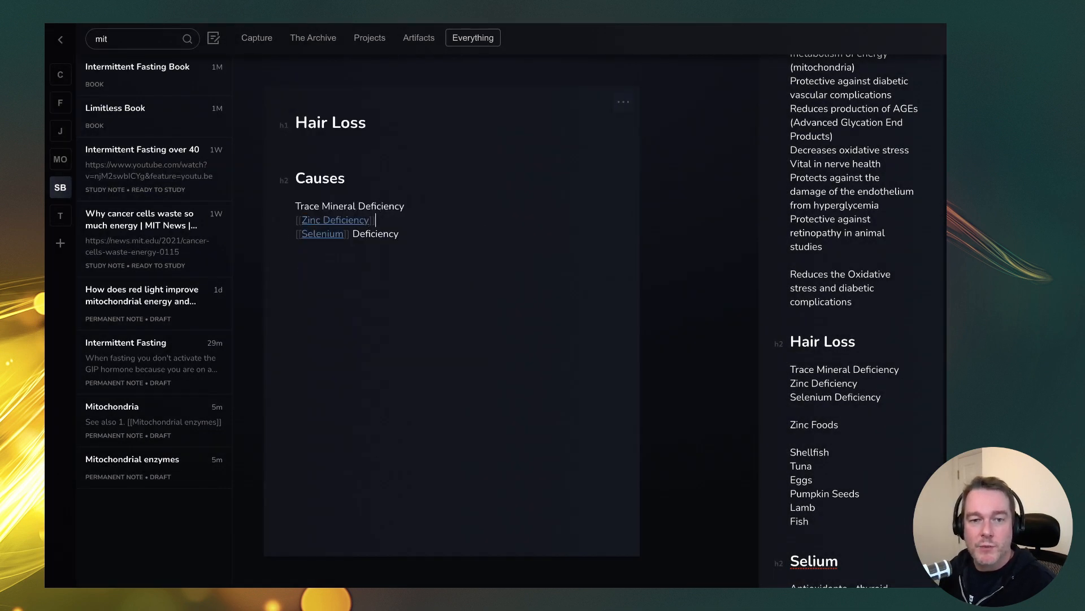
{"action": "key", "text": "BackSpace"}
{"action": "key", "text": "BackSpace"}
{"action": "key", "text": "End"}
{"action": "type", "text": "]]"}
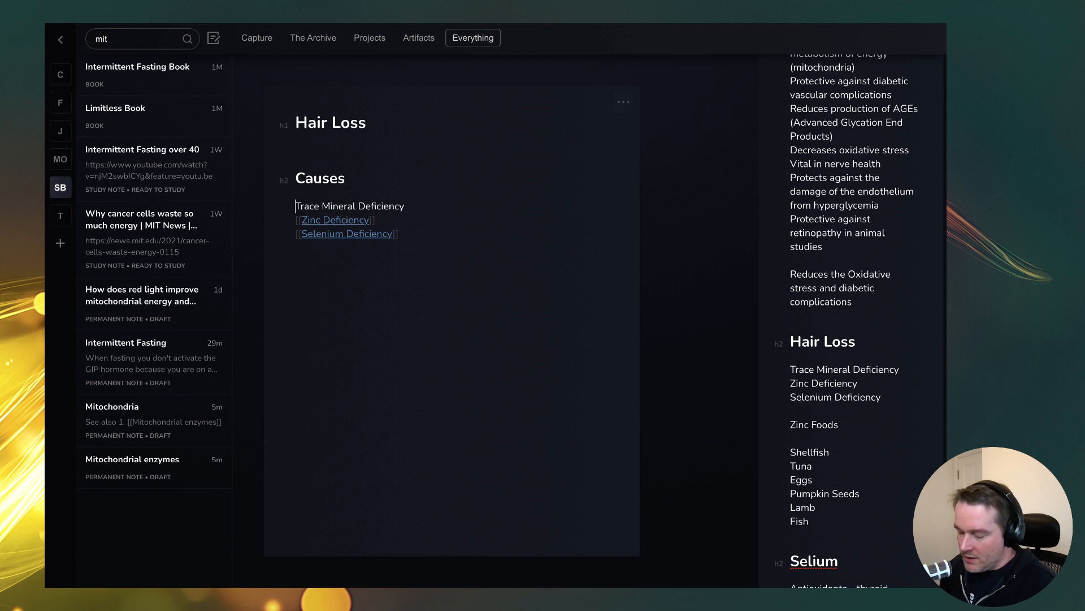
{"action": "type", "text": "[["}
{"action": "type", "text": "]]"}
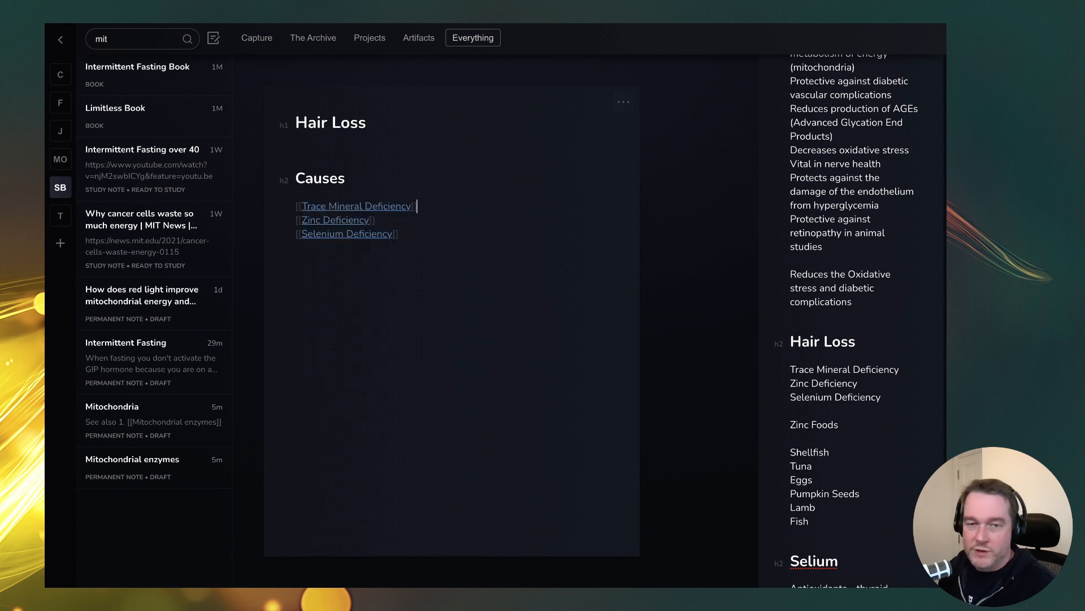
Step: Follow the Trace Mineral, Zinc and Selenium Deficiency links in turn to create their notes, returning to Hair Loss each time
{"action": "left_click", "coordinate": [376, 208]}
{"action": "left_click", "coordinate": [597, 102]}
{"action": "left_click", "coordinate": [609, 138]}
{"action": "mouse_move", "coordinate": [315, 226]}
{"action": "left_click", "coordinate": [417, 241]}
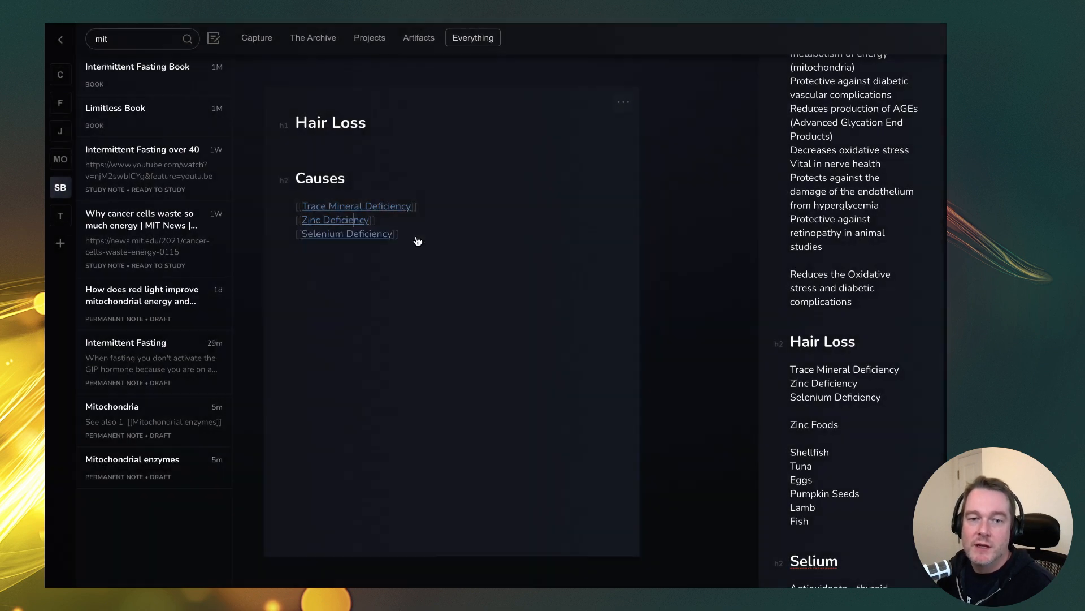
{"action": "left_click", "coordinate": [597, 108]}
{"action": "left_click", "coordinate": [625, 126]}
{"action": "mouse_move", "coordinate": [380, 236]}
{"action": "left_click", "coordinate": [460, 254]}
{"action": "left_click", "coordinate": [597, 102]}
{"action": "left_click", "coordinate": [627, 126]}
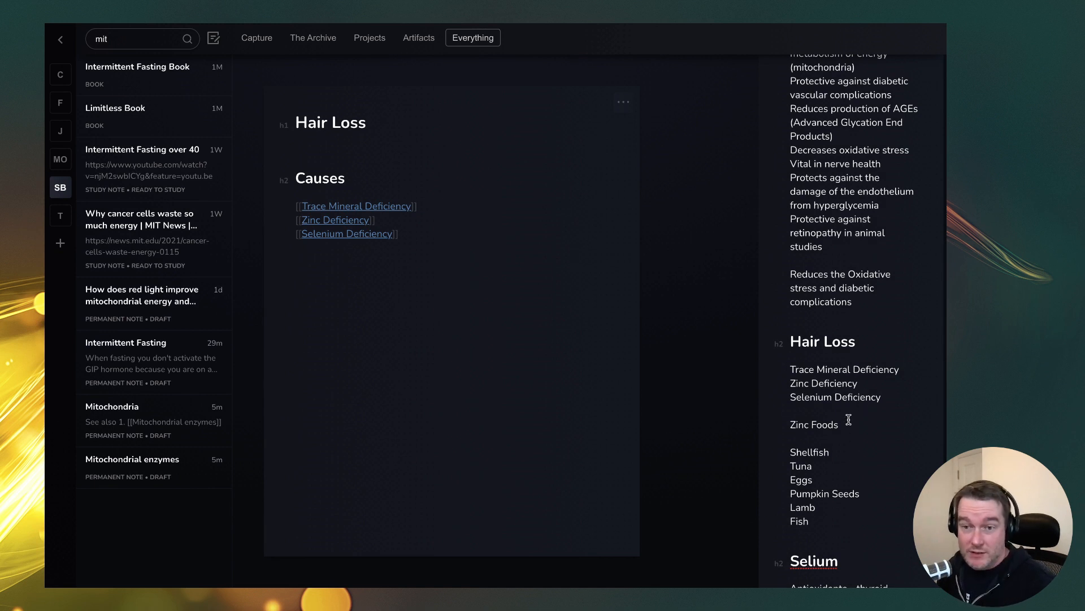
Step: Add a second-level "Foods" heading to the Zinc Deficiency note and copy in the zinc foods from Shellfish to Fish
{"action": "left_click_drag", "start_coordinate": [824, 521], "coordinate": [782, 458]}
{"action": "key", "text": "ctrl+c"}
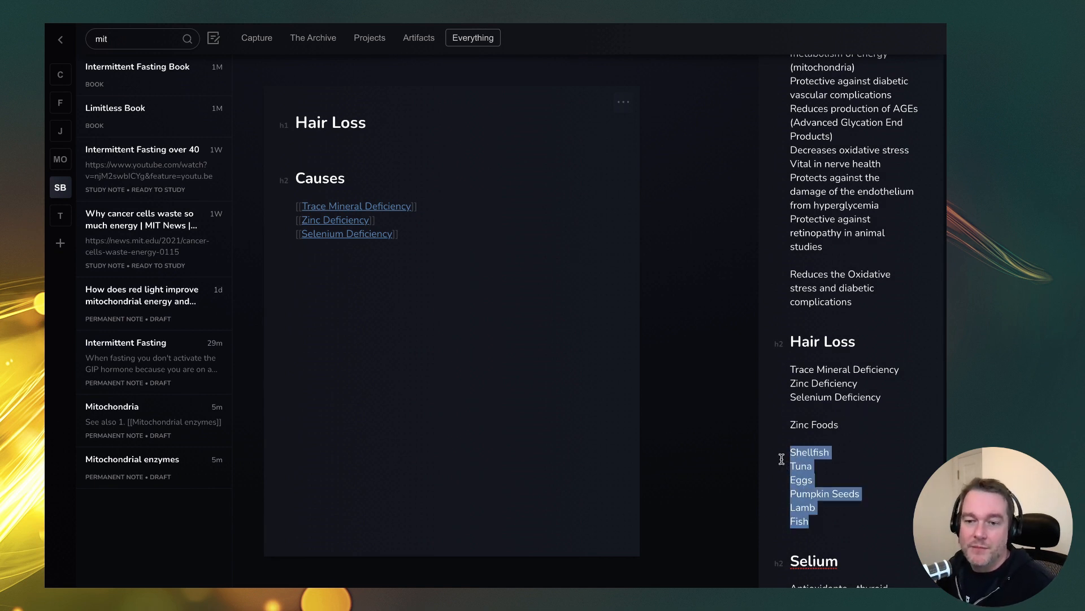
{"action": "left_click", "coordinate": [419, 261]}
{"action": "left_click", "coordinate": [330, 220]}
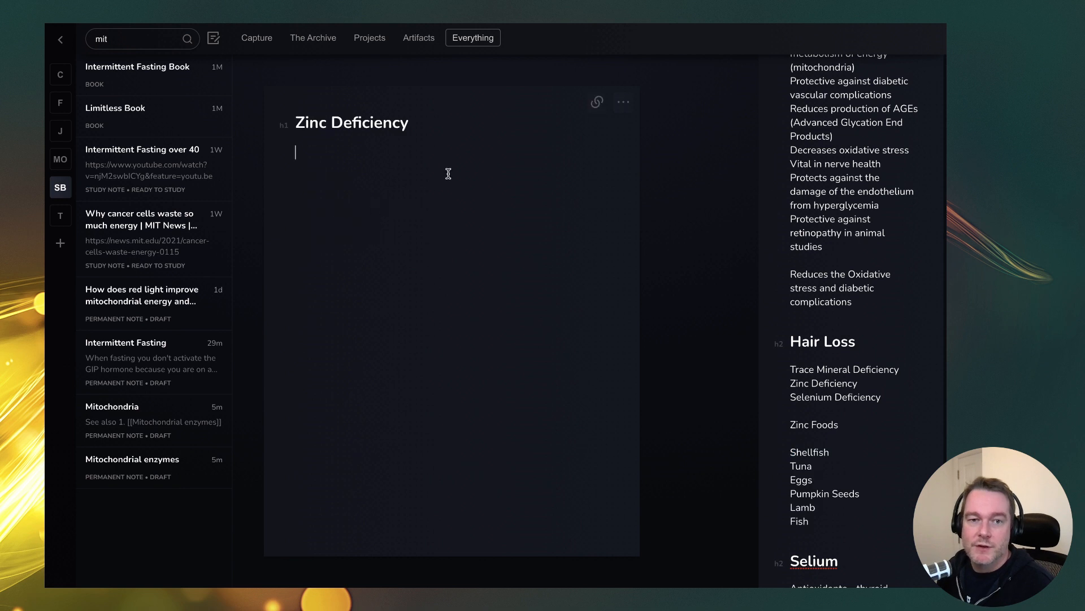
{"action": "type", "text": "## Foods"}
{"action": "key", "text": "Return"}
{"action": "key", "text": "ctrl+v"}
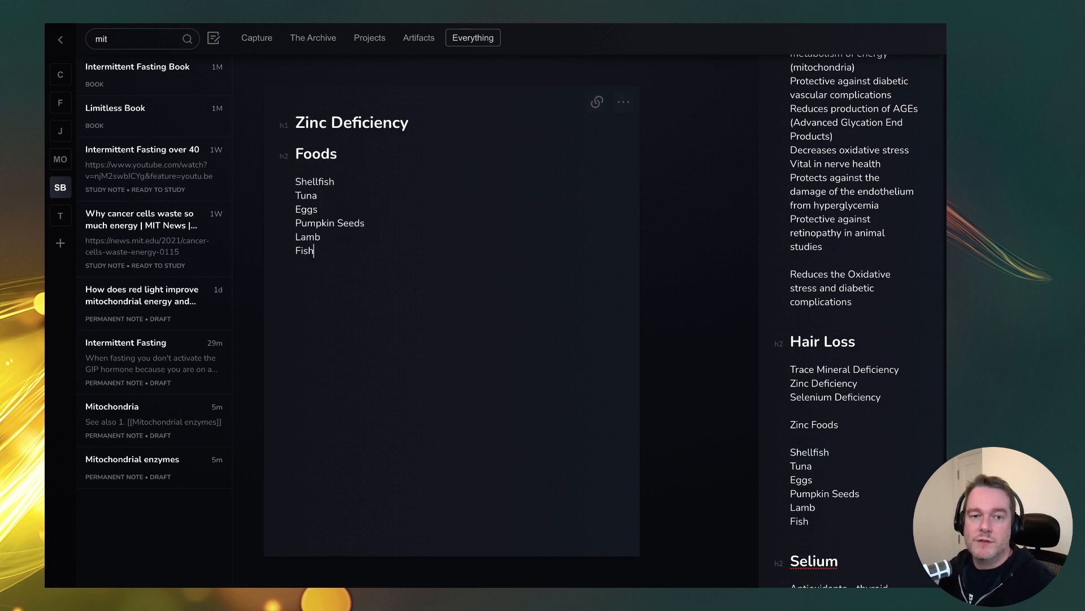
Step: Correct the misspelled "Selium" heading in the study notes to "Selenium"
{"action": "scroll", "coordinate": [840, 546], "scroll_direction": "down", "scroll_amount": 2}
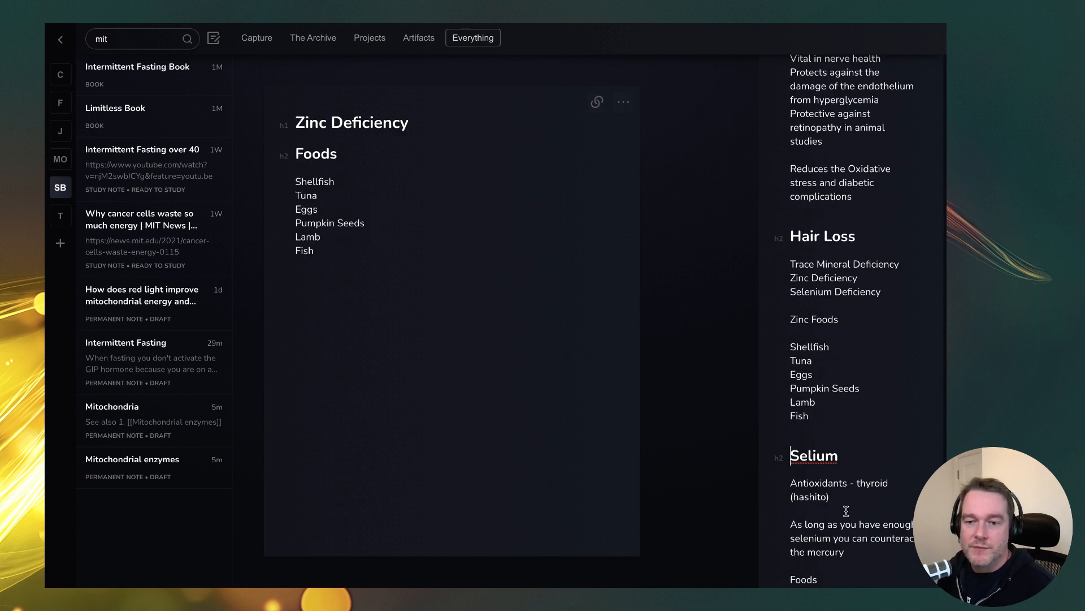
{"action": "right_click", "coordinate": [851, 461]}
{"action": "left_click", "coordinate": [735, 332]}
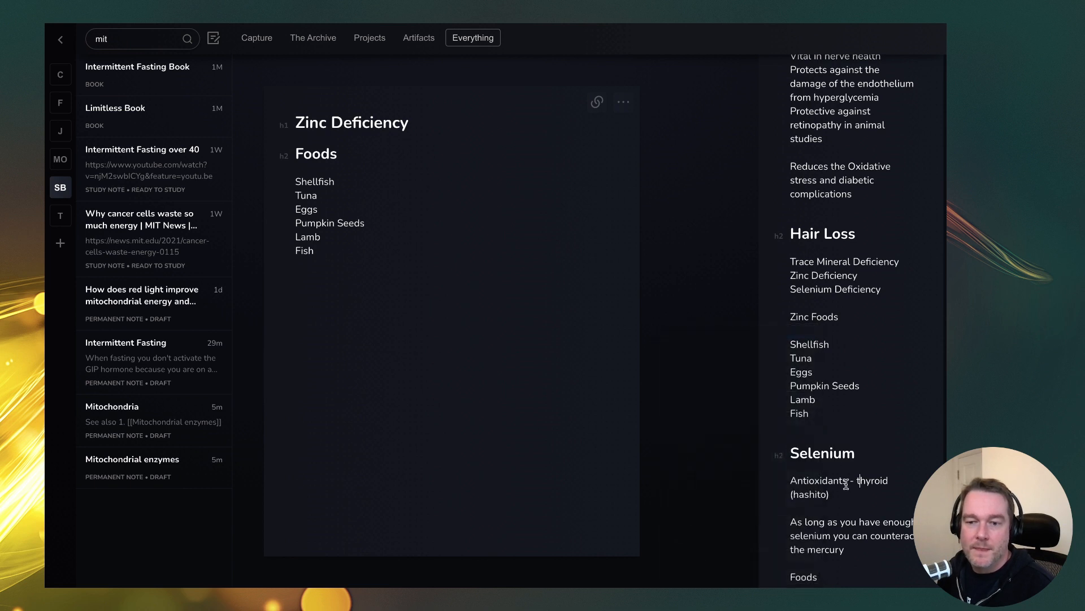
Step: Open the Selenium Deficiency note from Hair Loss and add a second-level "Foods" heading with the study notes' list from Tuna to Beef
{"action": "left_click", "coordinate": [597, 103]}
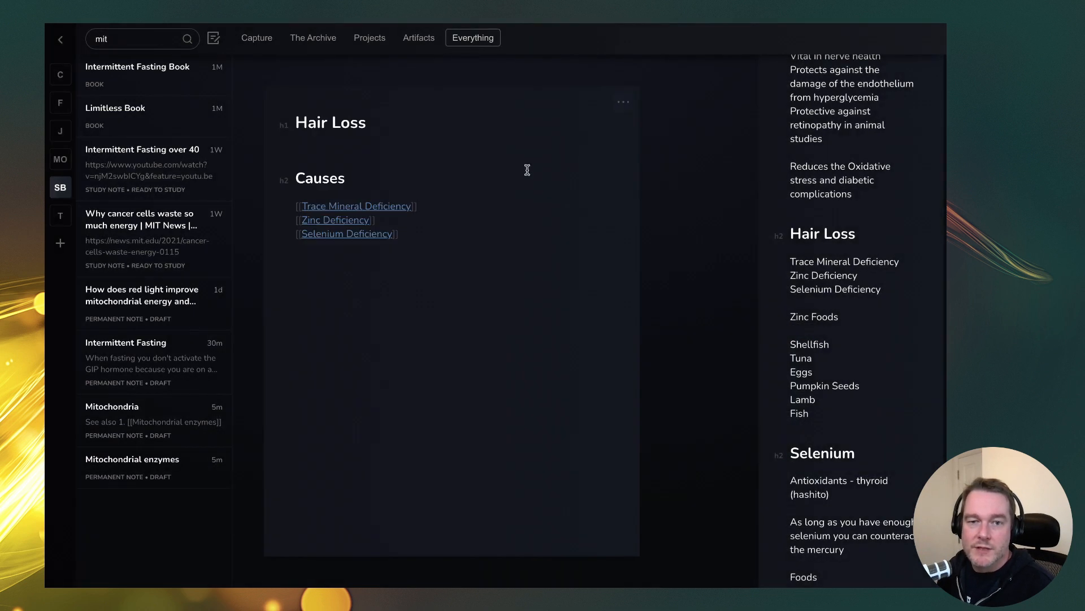
{"action": "left_click", "coordinate": [327, 233]}
{"action": "scroll", "coordinate": [791, 472], "scroll_direction": "down", "scroll_amount": 3}
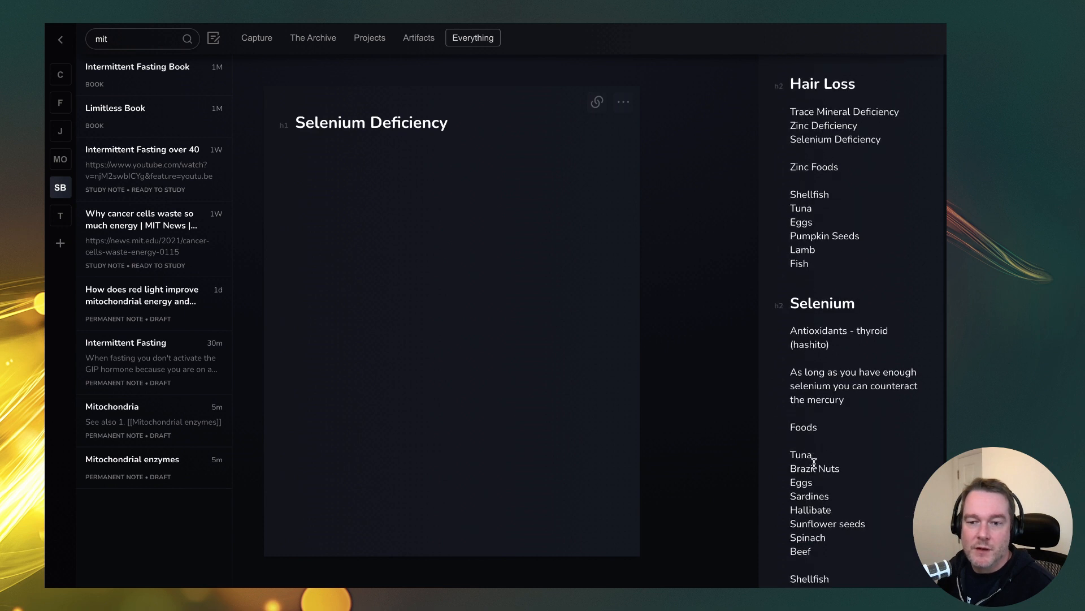
{"action": "scroll", "coordinate": [815, 462], "scroll_direction": "down", "scroll_amount": 2}
{"action": "left_click_drag", "start_coordinate": [840, 485], "coordinate": [775, 384]}
{"action": "key", "text": "ctrl+c"}
{"action": "left_click", "coordinate": [336, 163]}
{"action": "type", "text": "## Foods"}
{"action": "key", "text": "Return"}
{"action": "key", "text": "ctrl+v"}
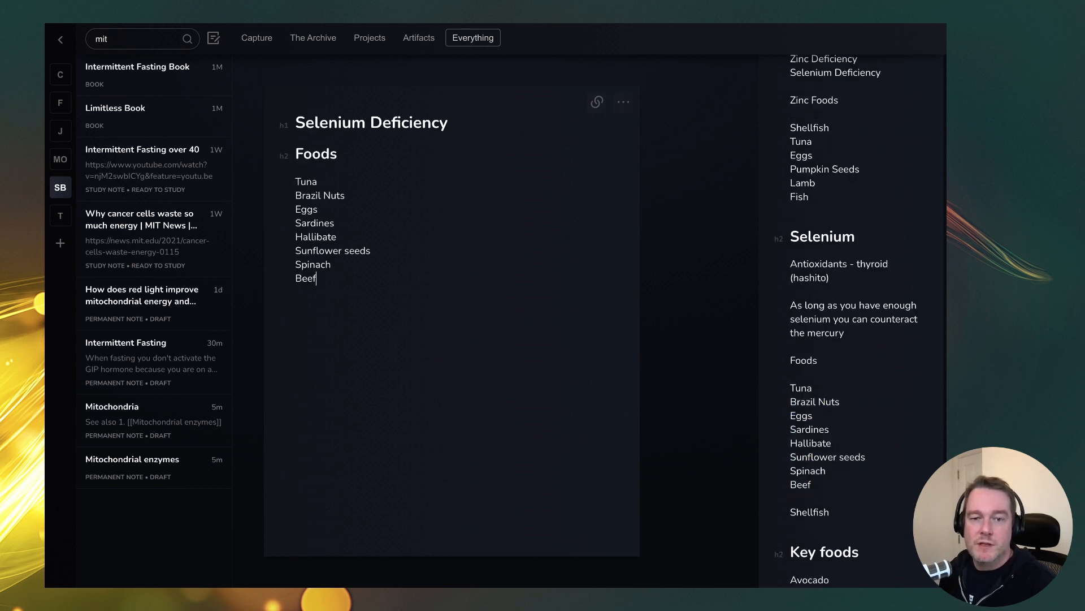
Step: Add Shellfish as the last entry of the Foods list, directly below Beef
{"action": "left_click_drag", "start_coordinate": [838, 486], "coordinate": [842, 515]}
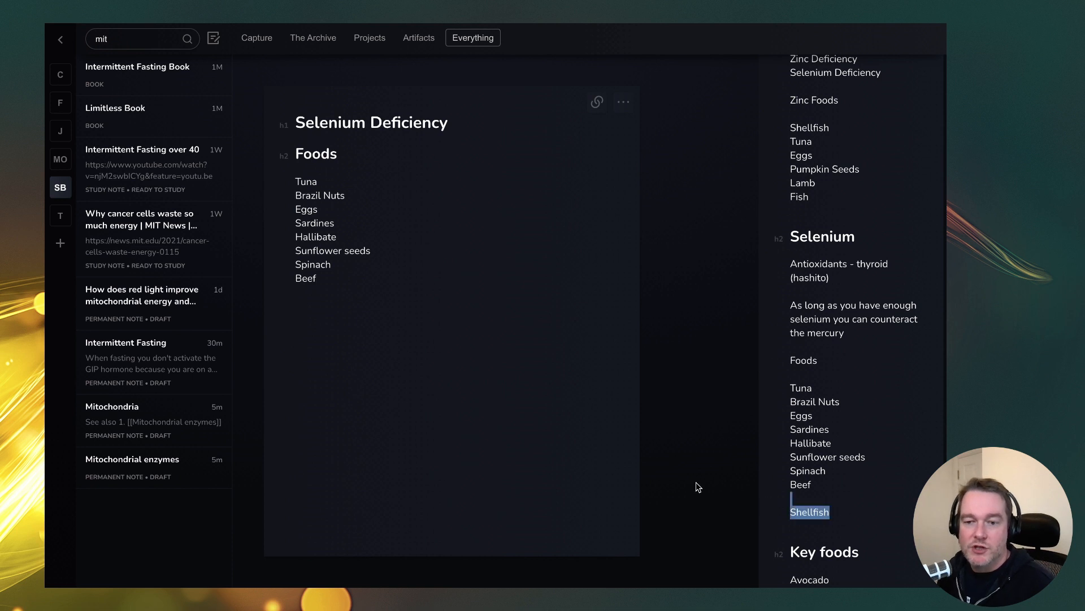
{"action": "left_click", "coordinate": [387, 287]}
{"action": "type", "text": "Shellfish"}
{"action": "left_click", "coordinate": [317, 279]}
{"action": "key", "text": "Return"}
Step: Copy the study notes' antioxidants line, and add a second-level "See also" heading with the numbered link [[Selenium]] below the Foods list
{"action": "left_click_drag", "start_coordinate": [848, 335], "coordinate": [760, 300]}
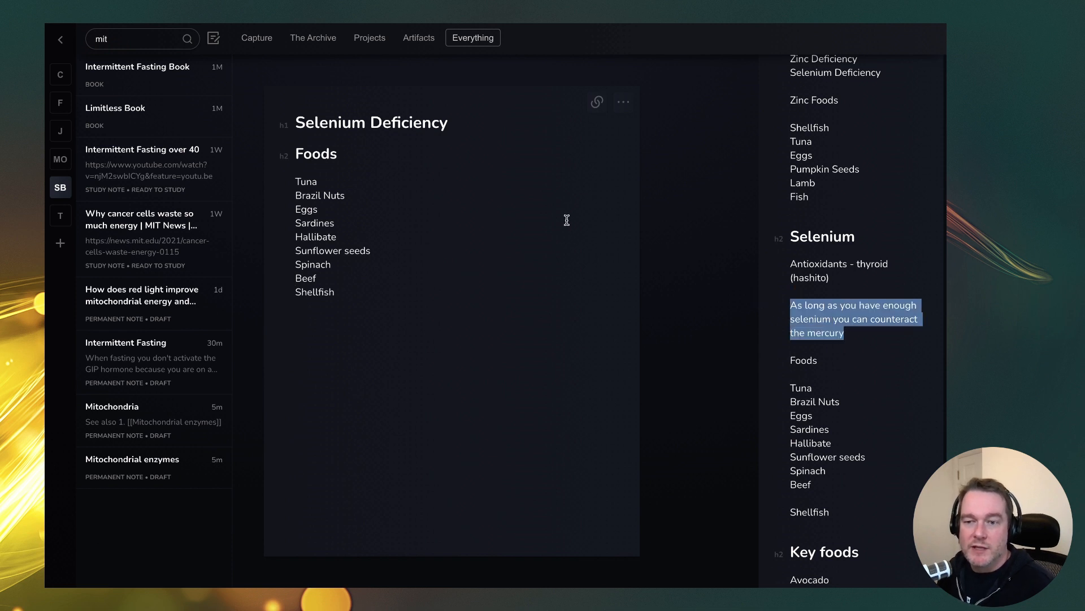
{"action": "left_click_drag", "start_coordinate": [851, 279], "coordinate": [771, 266]}
{"action": "key", "text": "ctrl+c"}
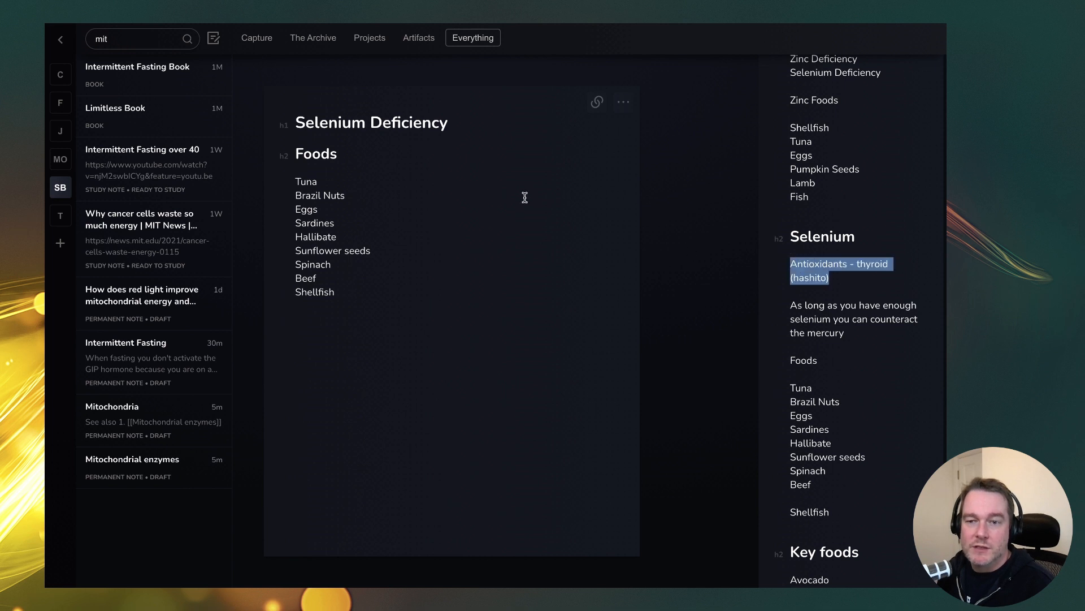
{"action": "left_click", "coordinate": [511, 123]}
{"action": "left_click", "coordinate": [384, 292]}
{"action": "type", "text": "## See als"}
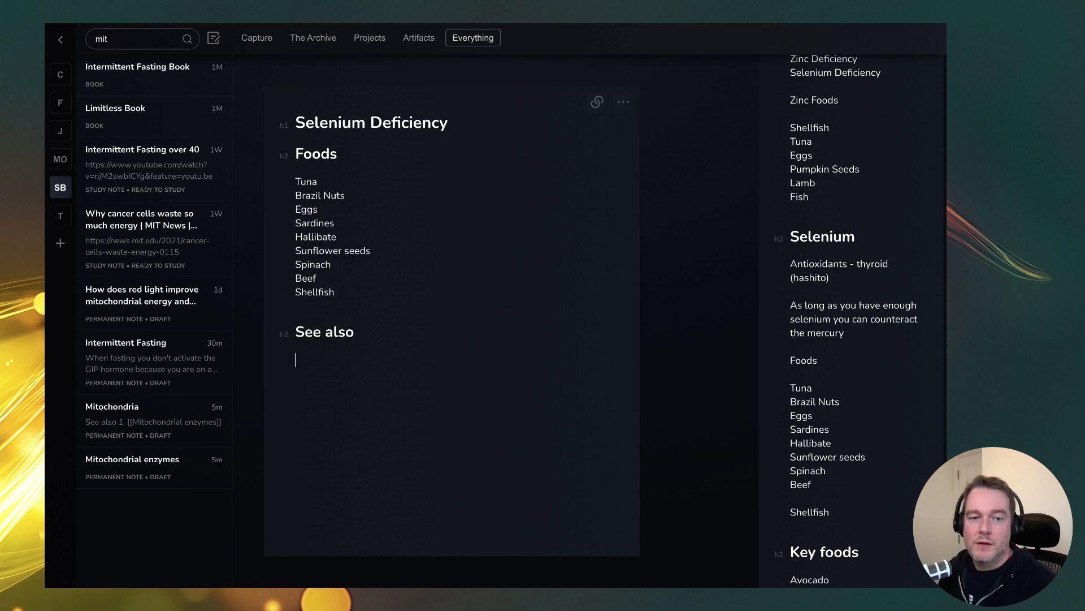
{"action": "type", "text": "[Seleni"}
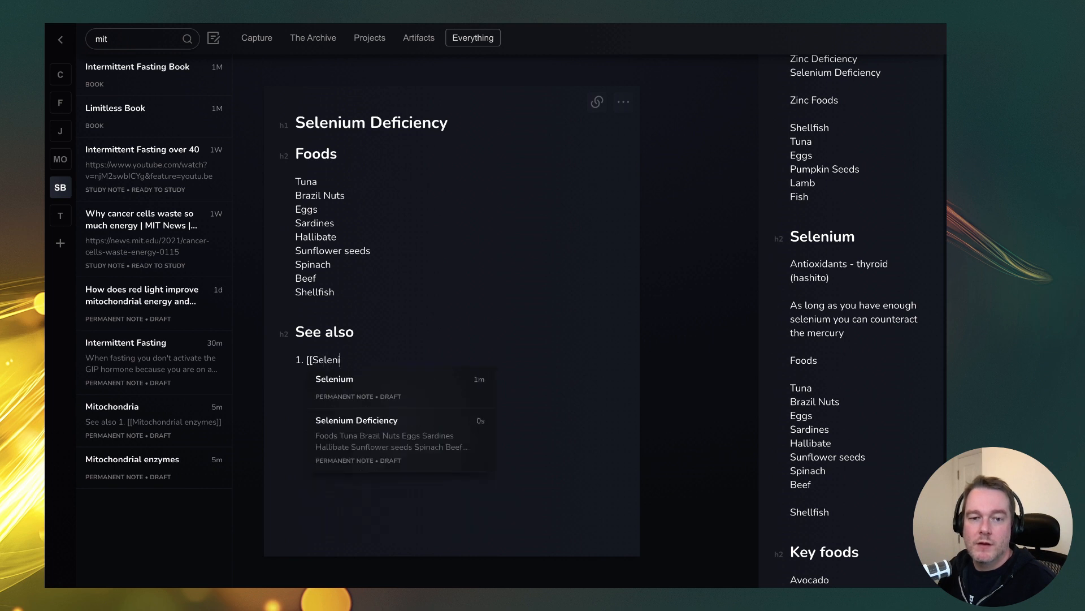
{"action": "type", "text": "um"}
{"action": "key", "text": "Return"}
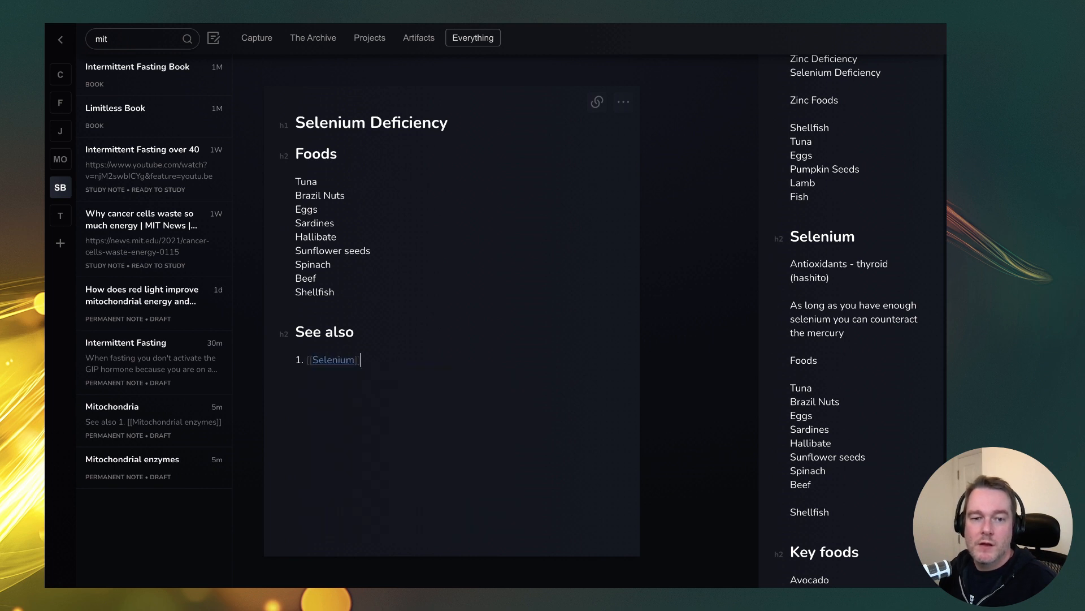
Step: Follow the Selenium link, paste the copied antioxidants line into that note and turn its first word into the link [[Antioxidants]]
{"action": "left_click", "coordinate": [337, 365]}
{"action": "key", "text": "ctrl+v"}
{"action": "double_click", "coordinate": [315, 156]}
{"action": "left_click", "coordinate": [298, 151]}
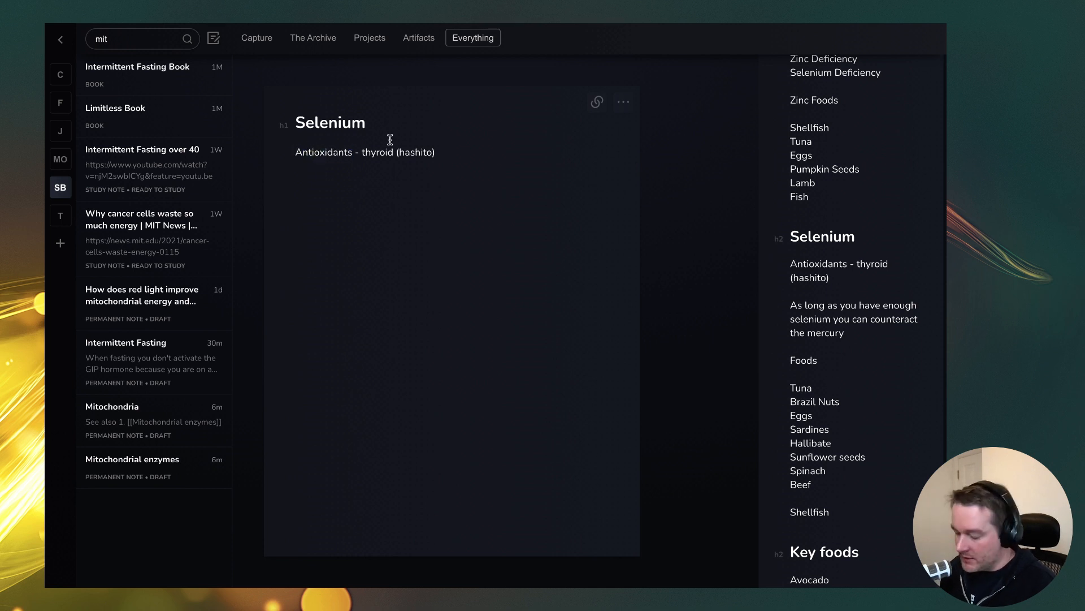
{"action": "type", "text": "["}
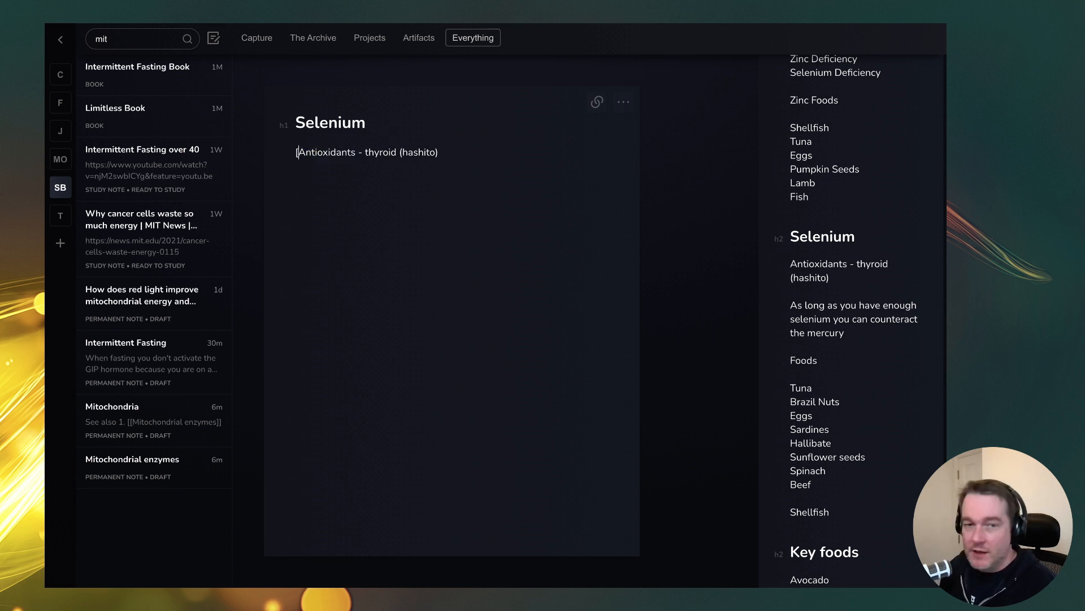
{"action": "type", "text": "["}
{"action": "key", "text": "Escape"}
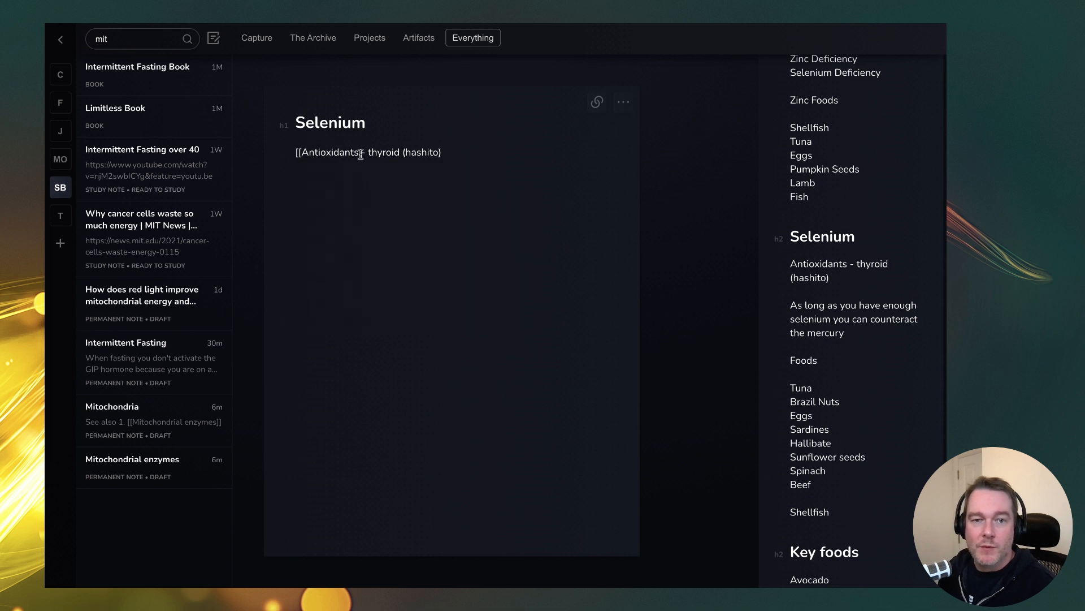
{"action": "type", "text": "]]"}
Step: Correct the bracketed thyroid term to "hashimoto's", and go back to the Selenium Deficiency note through its backlink
{"action": "key", "text": "BackSpace"}
{"action": "key", "text": "BackSpace"}
{"action": "key", "text": "BackSpace"}
{"action": "type", "text": "motos"}
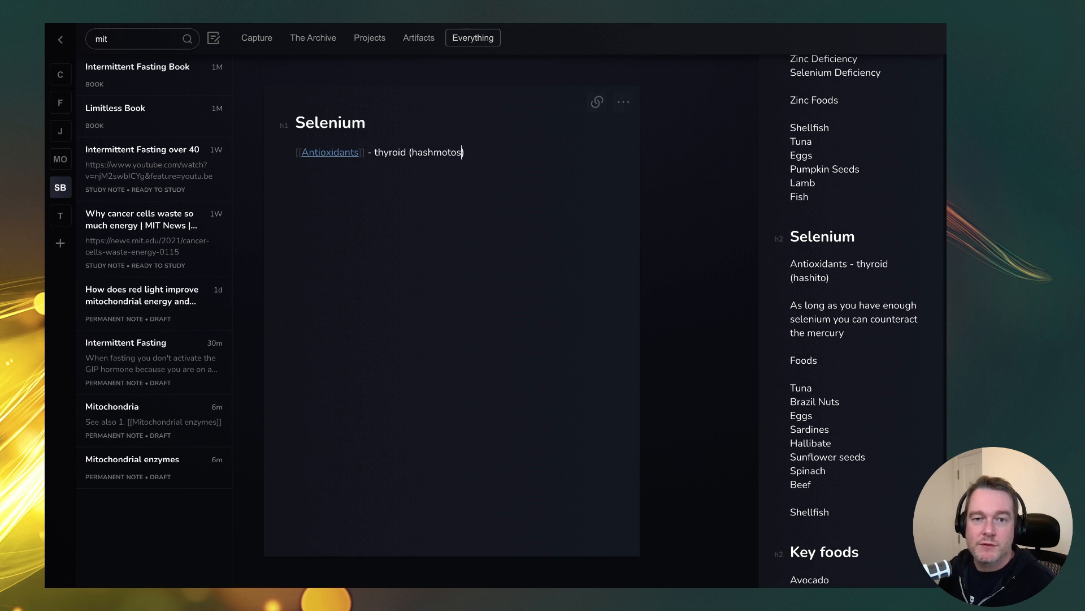
{"action": "right_click", "coordinate": [443, 151]}
{"action": "left_click", "coordinate": [545, 152]}
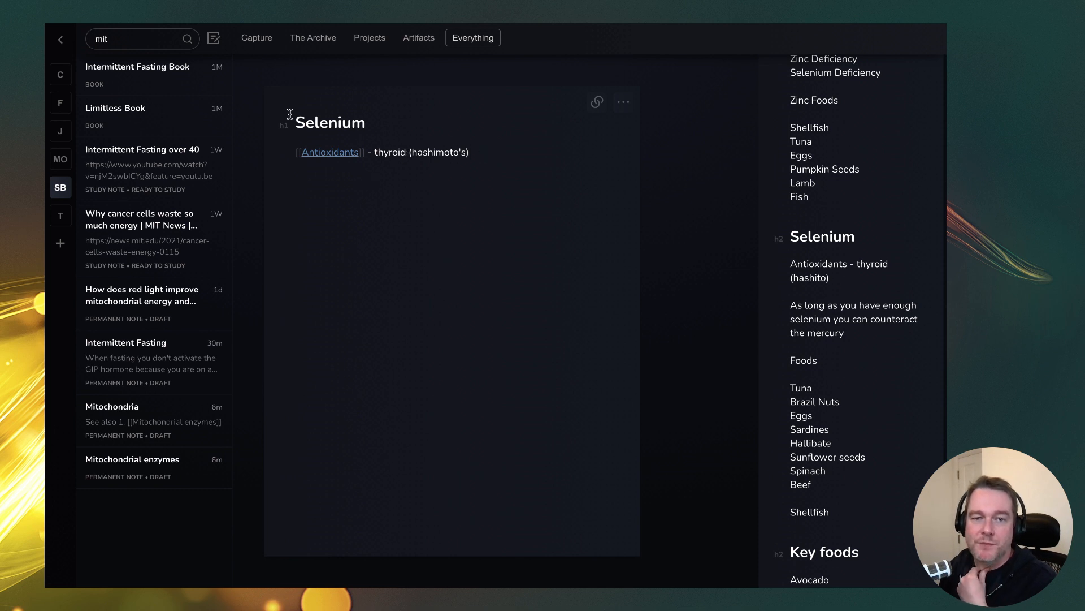
{"action": "left_click", "coordinate": [596, 101]}
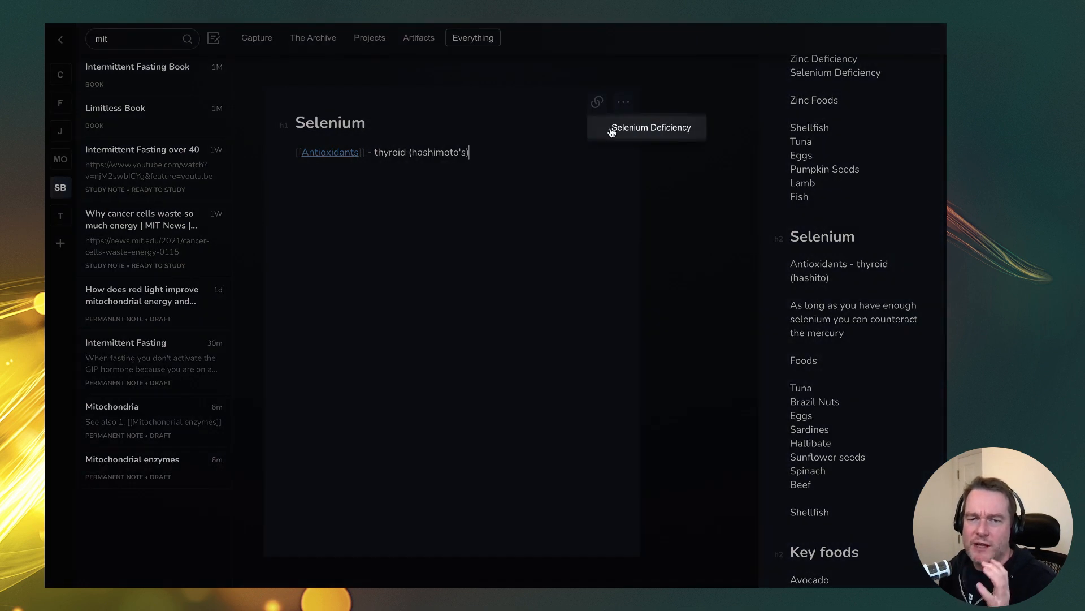
{"action": "left_click", "coordinate": [639, 133]}
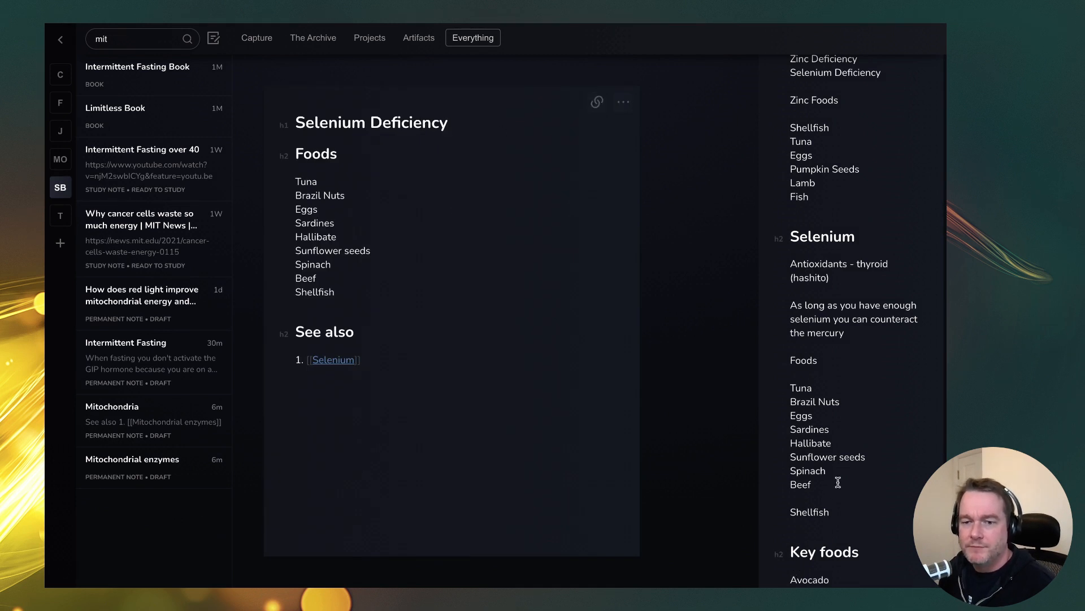
Step: Examine the Key foods section of the study notes, including its line about dairy
{"action": "scroll", "coordinate": [841, 490], "scroll_direction": "down", "scroll_amount": 5}
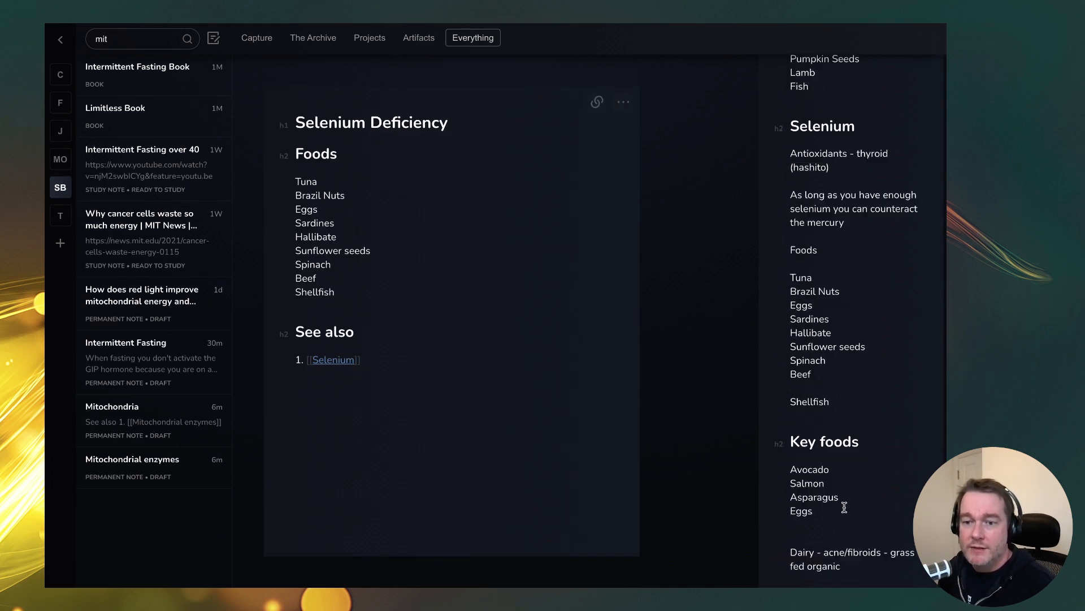
{"action": "left_click_drag", "start_coordinate": [865, 345], "coordinate": [781, 343]}
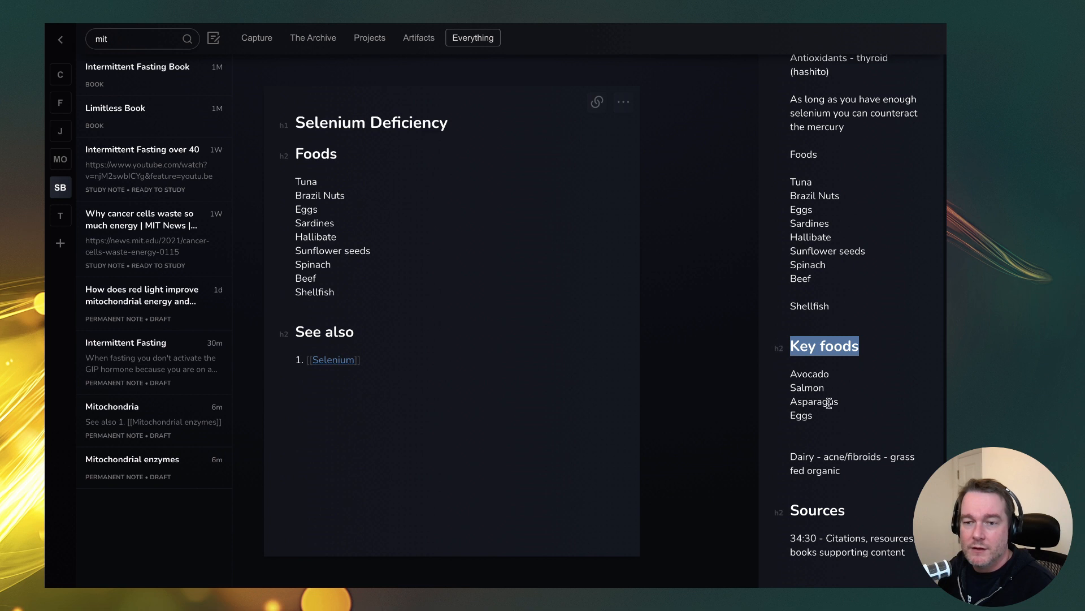
{"action": "left_click_drag", "start_coordinate": [829, 415], "coordinate": [819, 402]}
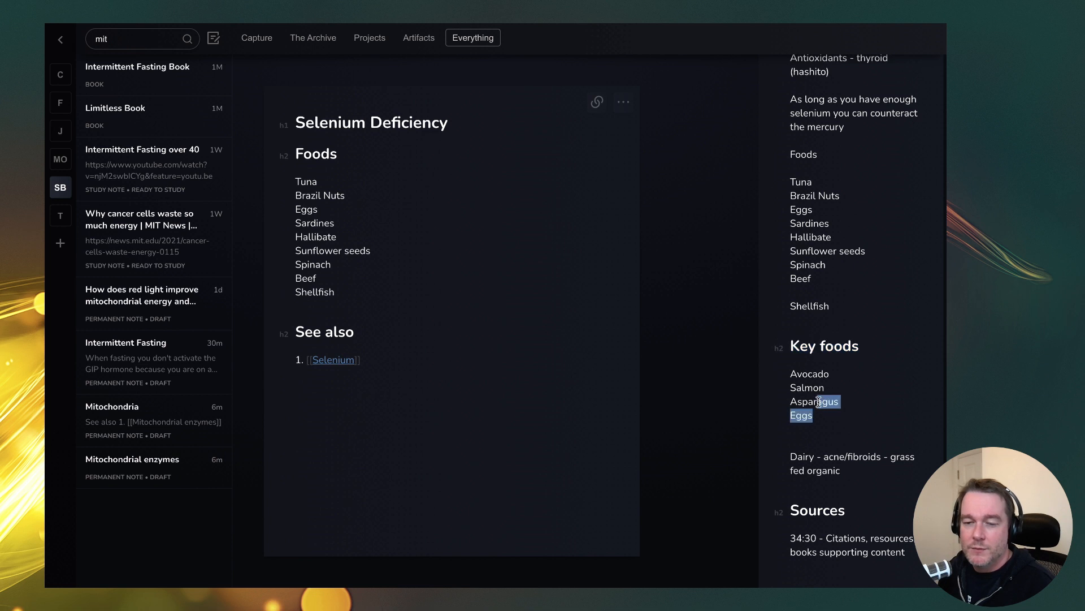
{"action": "left_click", "coordinate": [819, 402]}
{"action": "left_click_drag", "start_coordinate": [863, 473], "coordinate": [780, 353]}
{"action": "left_click", "coordinate": [857, 458]}
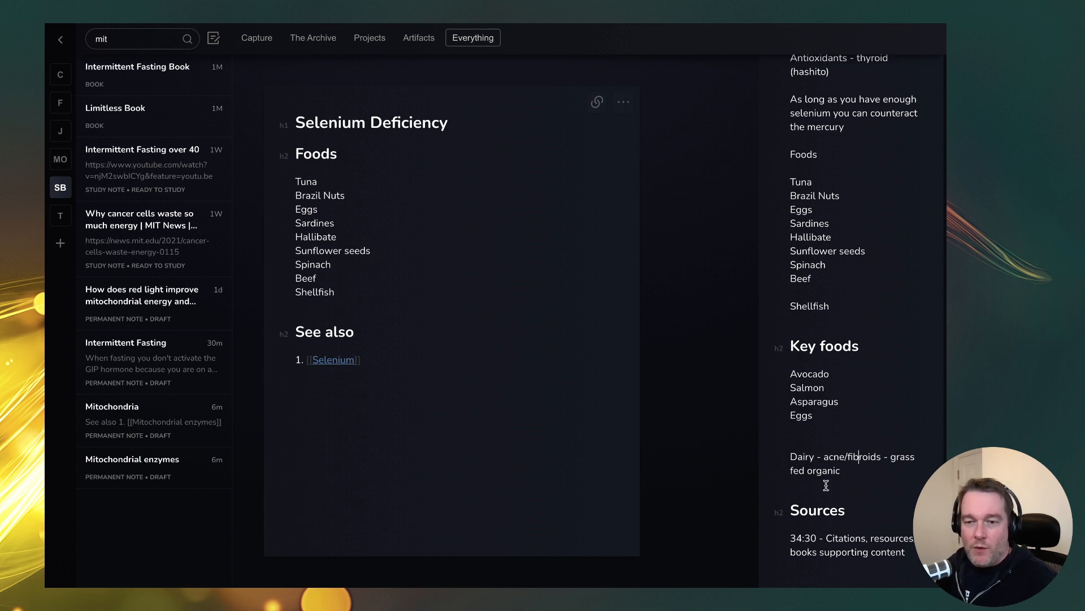
{"action": "left_click_drag", "start_coordinate": [855, 464], "coordinate": [792, 451]}
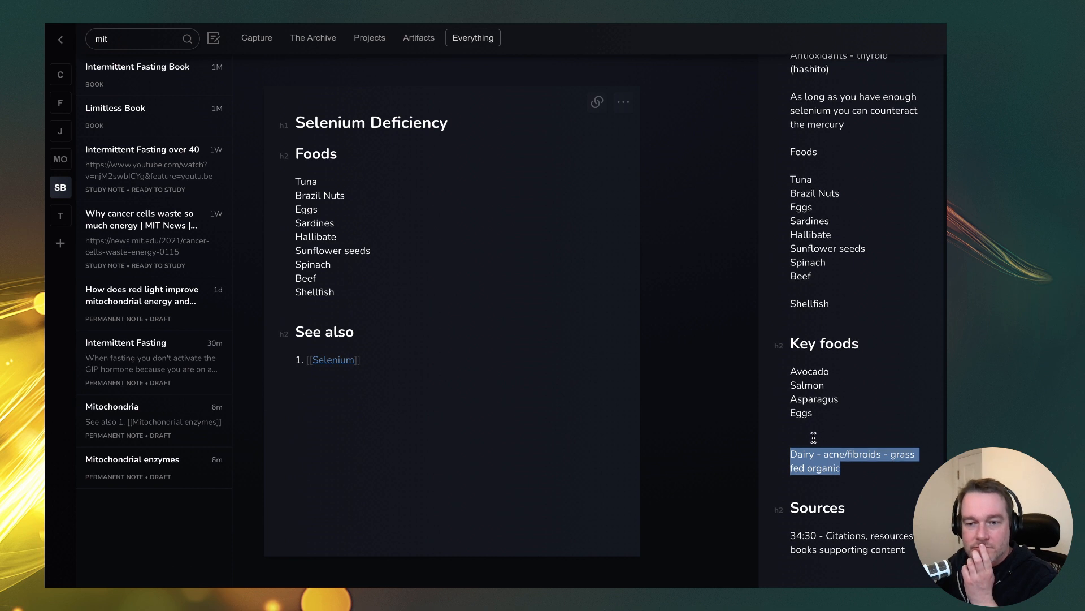
{"action": "scroll", "coordinate": [814, 436], "scroll_direction": "down", "scroll_amount": 1}
{"action": "left_click", "coordinate": [510, 283]}
Step: Create a new note titled "Dairy Foods"
{"action": "left_click", "coordinate": [214, 38]}
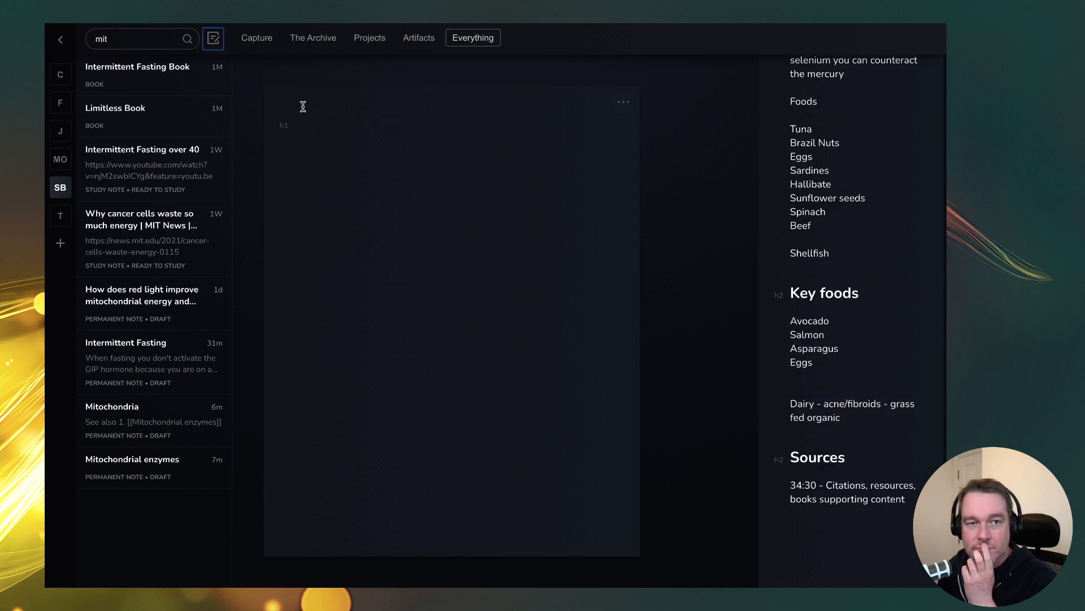
{"action": "type", "text": "Dairy Fodd"}
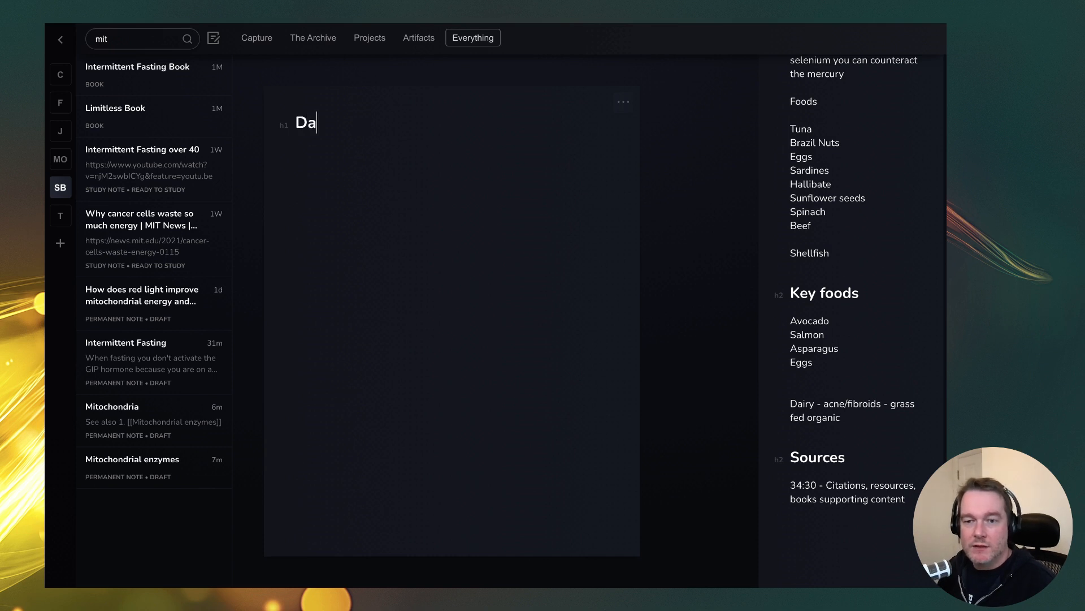
{"action": "key", "text": "BackSpace"}
{"action": "key", "text": "BackSpace"}
{"action": "type", "text": "ods"}
{"action": "key", "text": "Return"}
Step: Copy the dairy line from the study notes into the Dairy Foods note and remove its leading "Dairy - "
{"action": "mouse_move", "coordinate": [786, 399]}
{"action": "left_mouse_down"}
{"action": "mouse_move", "coordinate": [842, 418]}
{"action": "mouse_move", "coordinate": [787, 395]}
{"action": "left_mouse_up"}
{"action": "key", "text": "ctrl+c"}
{"action": "left_click", "coordinate": [336, 198]}
{"action": "key", "text": "ctrl+v"}
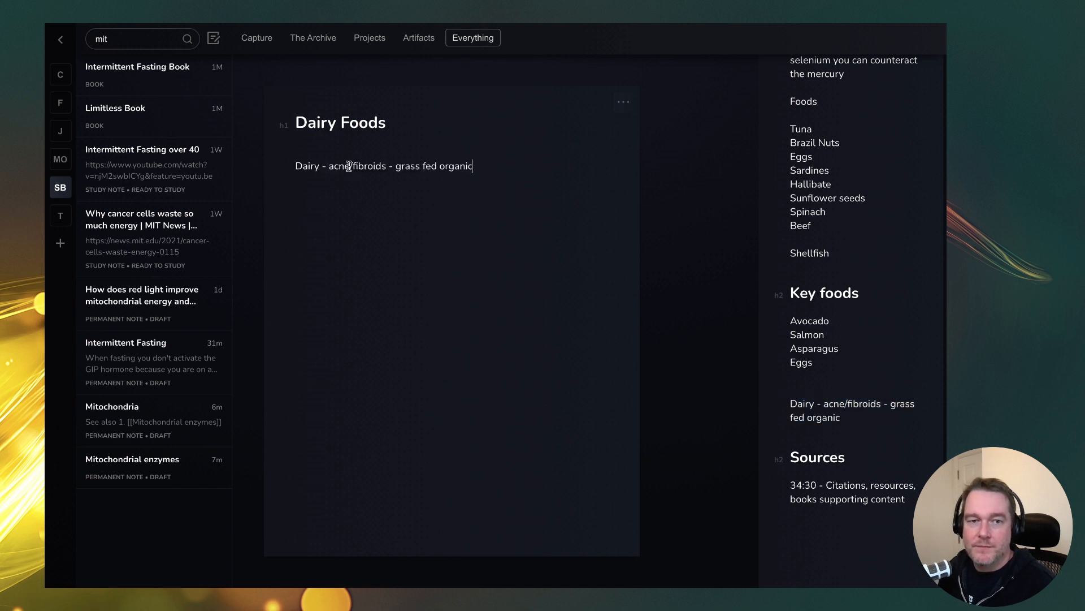
{"action": "left_click_drag", "start_coordinate": [329, 165], "coordinate": [261, 164]}
Step: Add the second-level heading "Symptoms of high dairy" above the acne/fibroids line
{"action": "type", "text": "## S"}
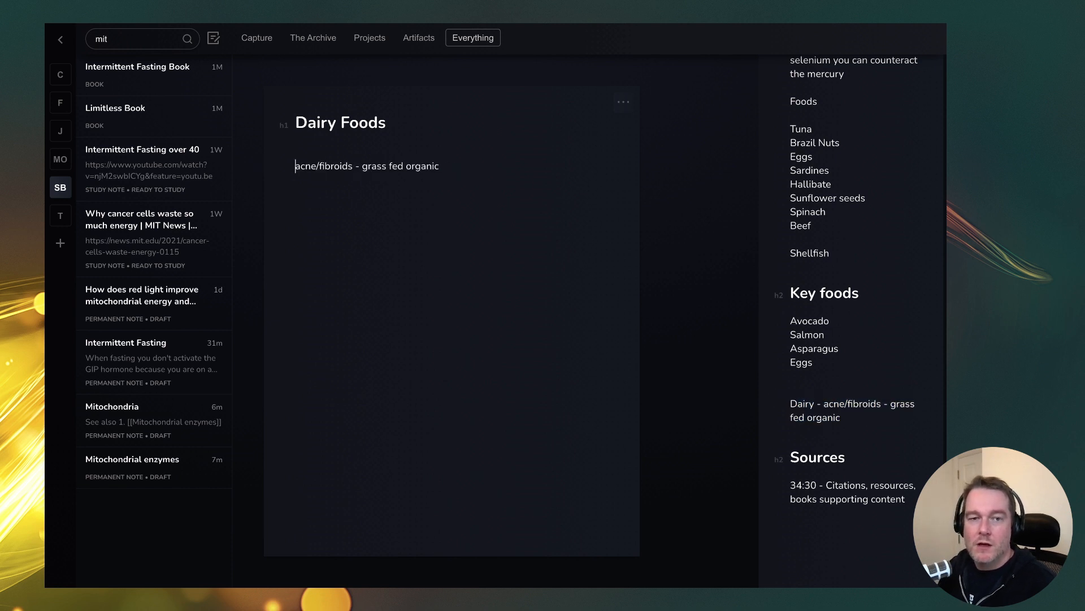
{"action": "key", "text": "BackSpace"}
{"action": "type", "text": "Imp"}
{"action": "key", "text": "BackSpace"}
{"action": "key", "text": "BackSpace"}
{"action": "key", "text": "BackSpace"}
{"action": "type", "text": "C"}
{"action": "key", "text": "BackSpace"}
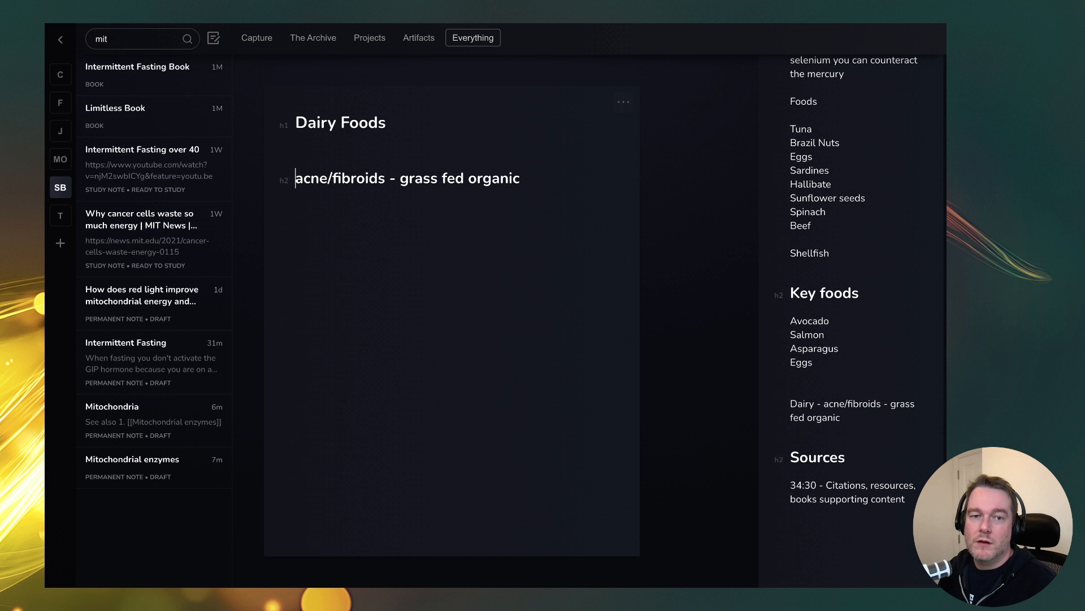
{"action": "type", "text": "Sy"}
{"action": "type", "text": "mptoms of high da"}
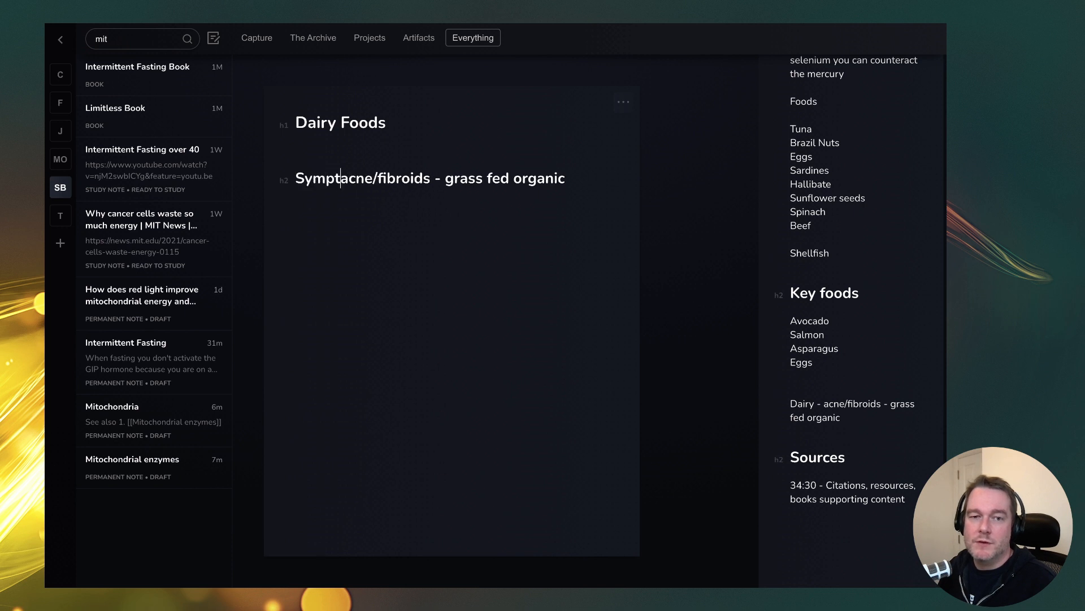
{"action": "type", "text": "iry"}
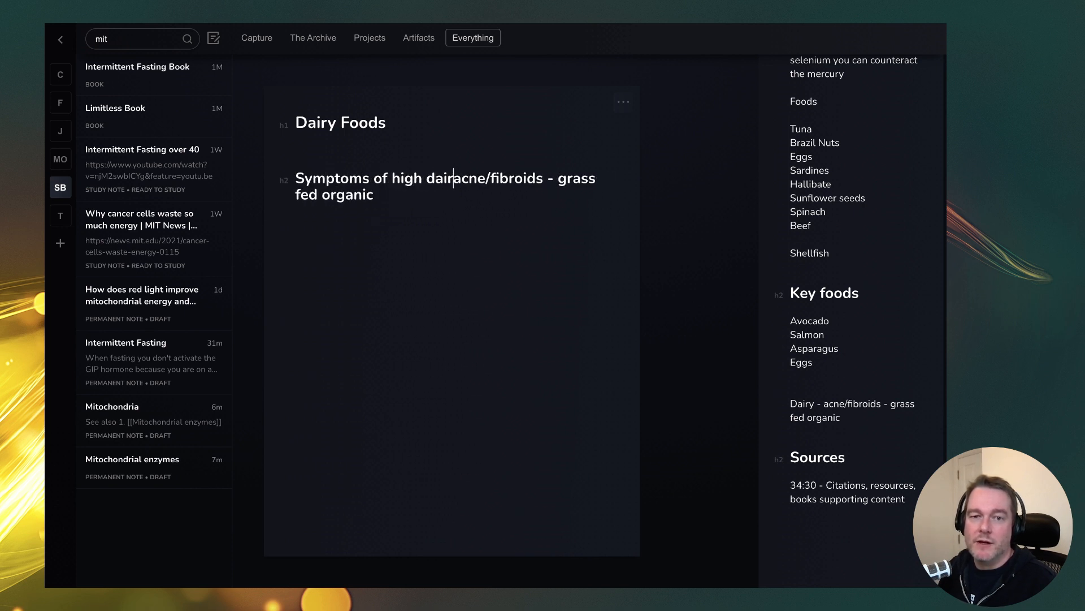
{"action": "key", "text": "Return"}
Step: Turn the line under the symptoms heading into the numbered item "acne/fibroids", removing the grass fed organic part
{"action": "key", "text": "shift+End"}
{"action": "key", "text": "Home"}
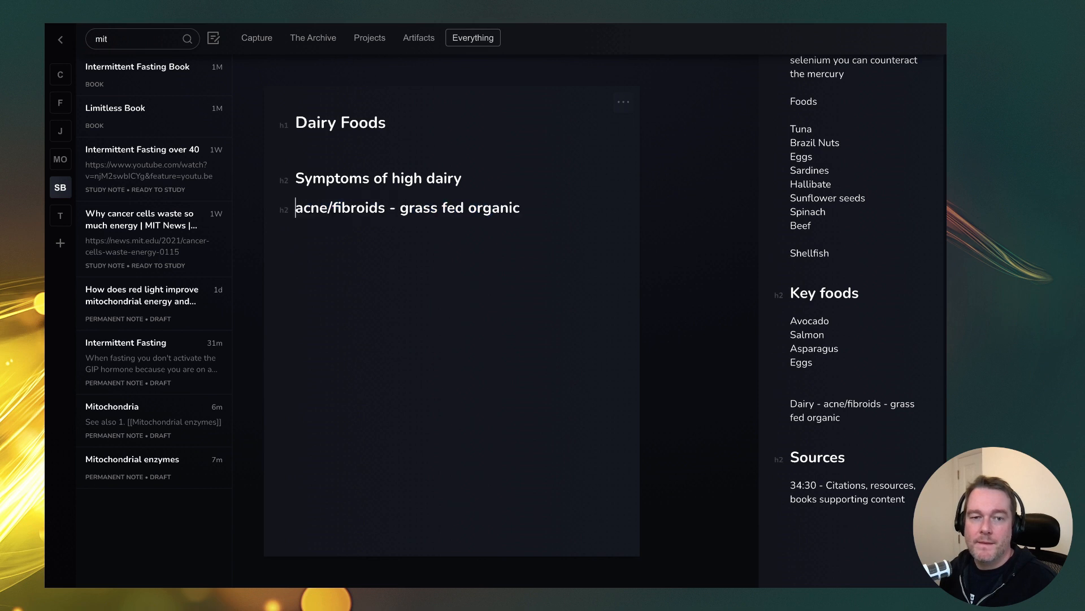
{"action": "key", "text": "BackSpace"}
{"action": "type", "text": "1."}
{"action": "key", "text": "Right"}
{"action": "key", "text": "Right"}
{"action": "key", "text": "shift+End"}
{"action": "key", "text": "BackSpace"}
Step: Add a second-level heading "Recommendations" below the symptoms list in the Dairy Foods note
{"action": "key", "text": "Return"}
{"action": "type", "text": "## REcomm"}
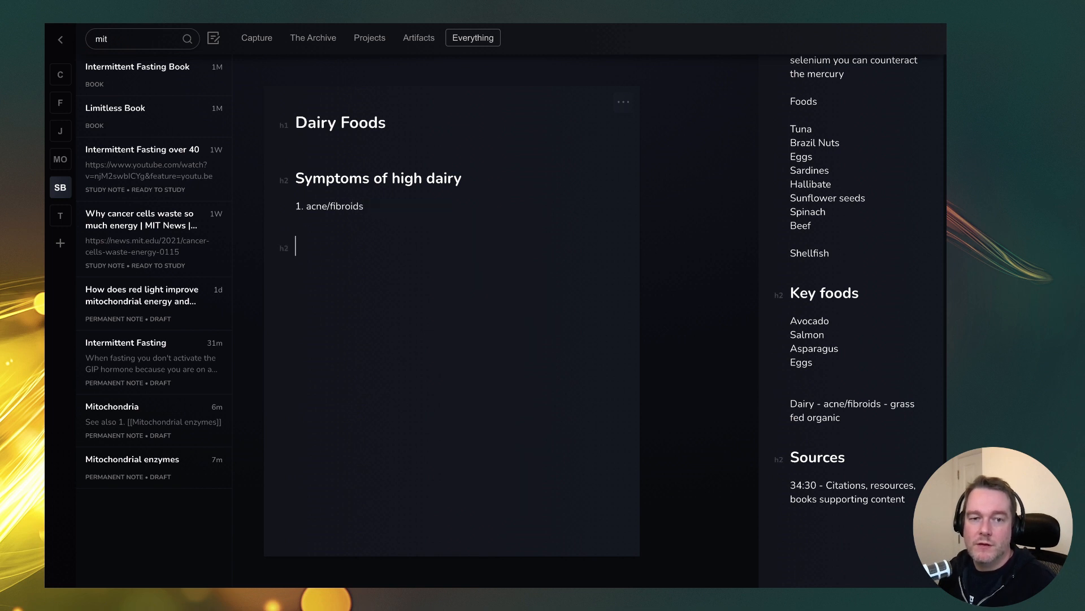
{"action": "key", "text": "BackSpace"}
{"action": "key", "text": "BackSpace"}
{"action": "key", "text": "BackSpace"}
{"action": "key", "text": "BackSpace"}
{"action": "key", "text": "BackSpace"}
{"action": "type", "text": "ecommdnations"}
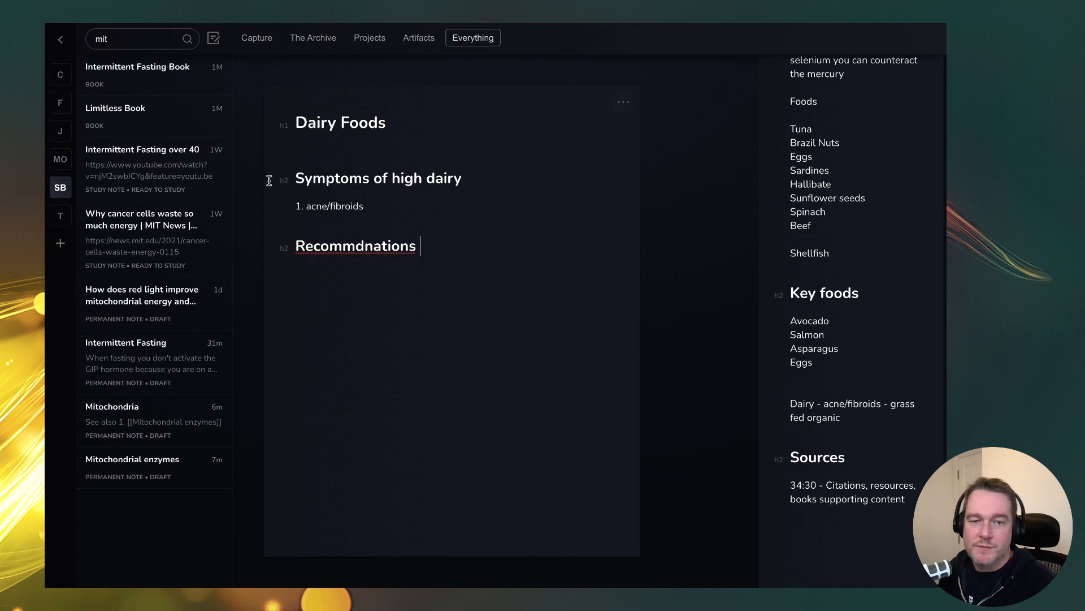
{"action": "right_click", "coordinate": [354, 250]}
{"action": "left_click", "coordinate": [396, 259]}
Step: Add the line "Eat grass fed organic" under the Recommendations heading
{"action": "key", "text": "Return"}
{"action": "type", "text": "- grass fed organic"}
{"action": "left_click", "coordinate": [303, 273]}
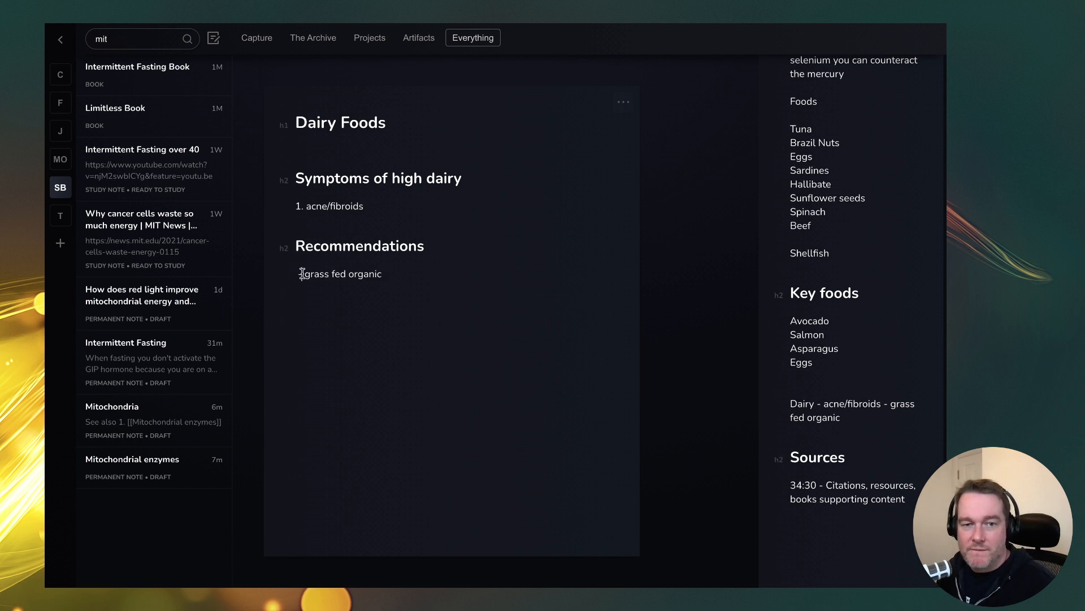
{"action": "key", "text": "BackSpace"}
{"action": "type", "text": "Eat"}
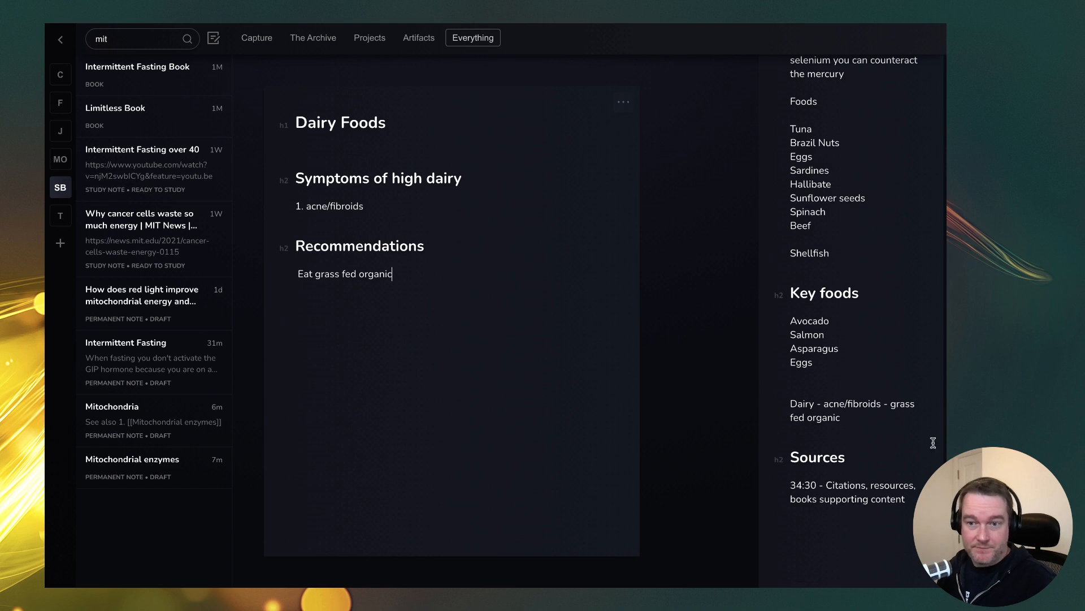
Step: Check the Sources entry of the Practical Keto study note and copy the YouTube link beneath its title
{"action": "scroll", "coordinate": [915, 429], "scroll_direction": "down", "scroll_amount": 1}
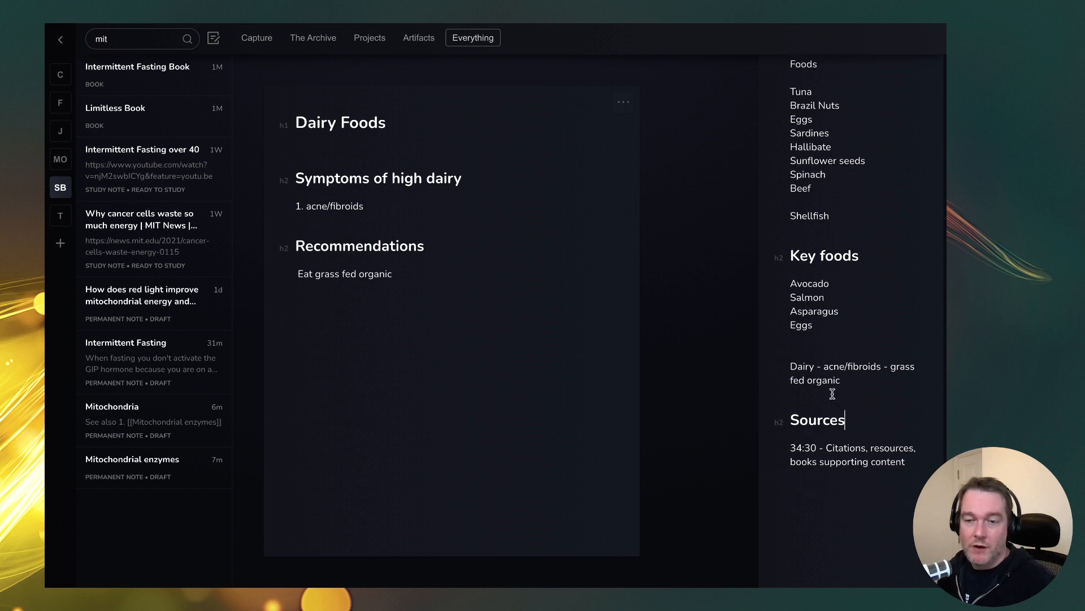
{"action": "left_click_drag", "start_coordinate": [914, 458], "coordinate": [790, 439]}
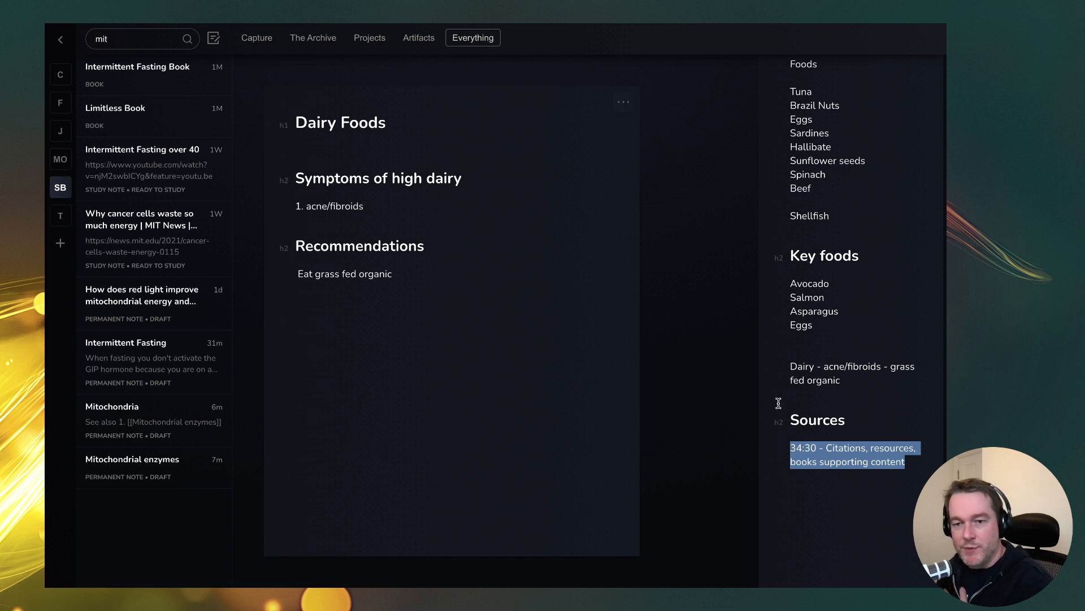
{"action": "left_click", "coordinate": [860, 452]}
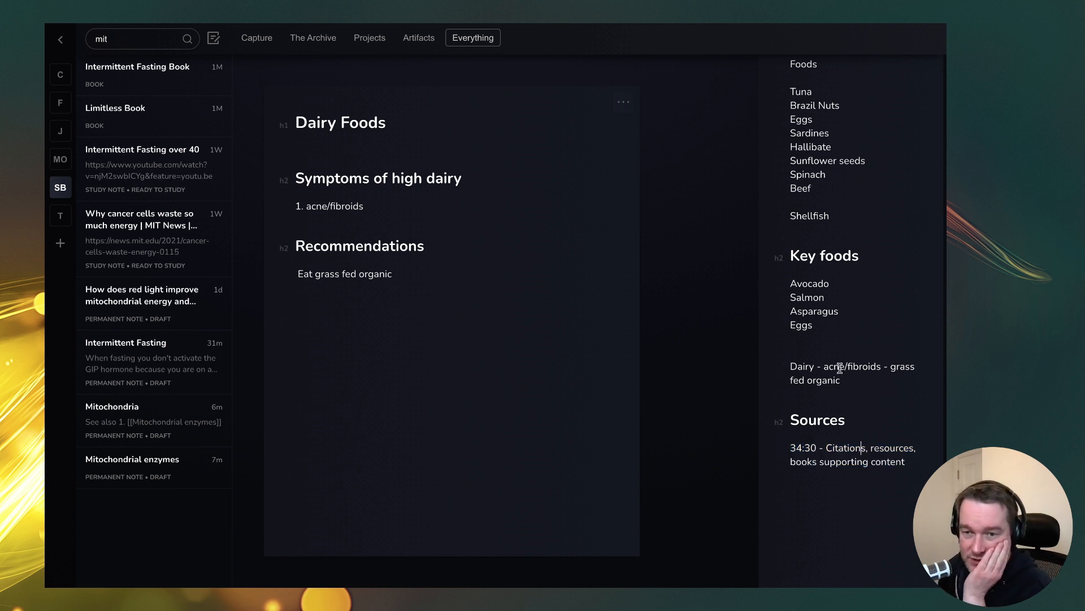
{"action": "left_click_drag", "start_coordinate": [903, 462], "coordinate": [759, 447]}
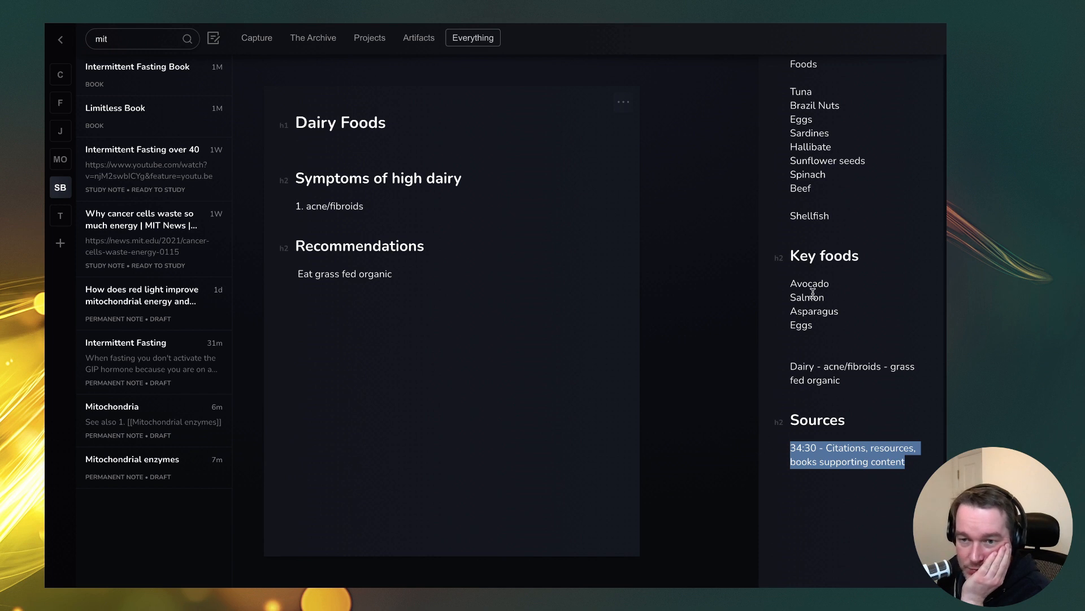
{"action": "scroll", "coordinate": [813, 293], "scroll_direction": "up", "scroll_amount": 20}
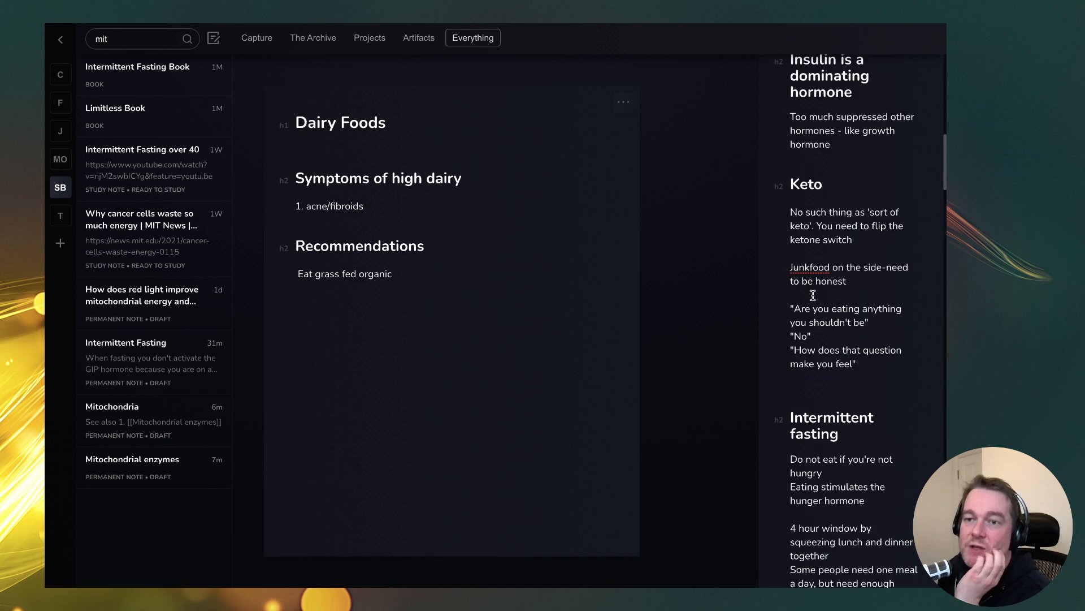
{"action": "scroll", "coordinate": [813, 293], "scroll_direction": "up", "scroll_amount": 10}
{"action": "left_click_drag", "start_coordinate": [890, 138], "coordinate": [785, 120]}
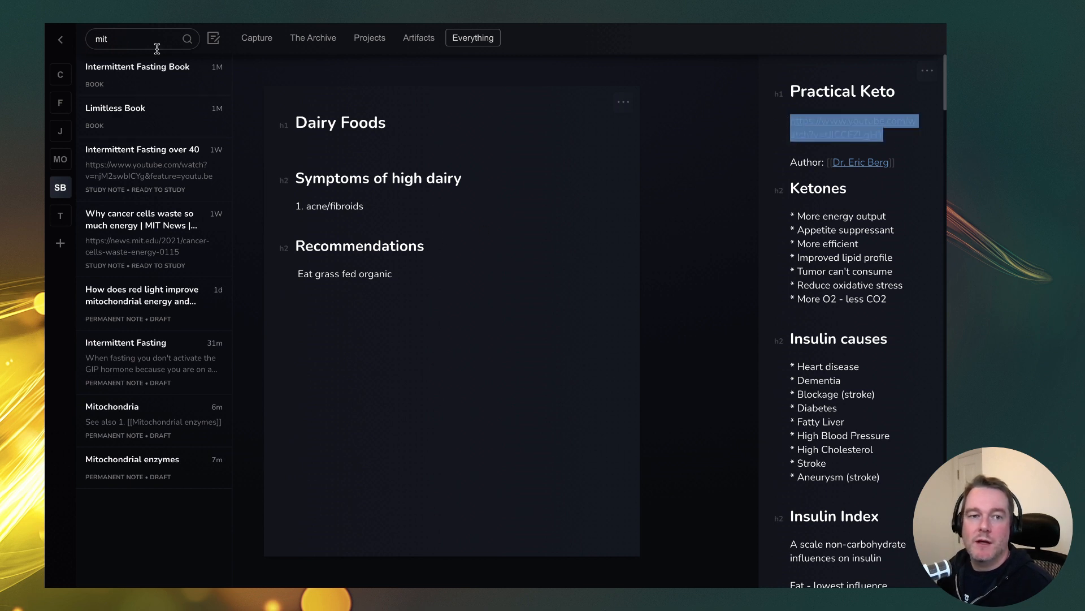
Step: Create an idea note titled "Review Practical Keto sources" and put the copied YouTube link under the title
{"action": "left_click", "coordinate": [258, 40]}
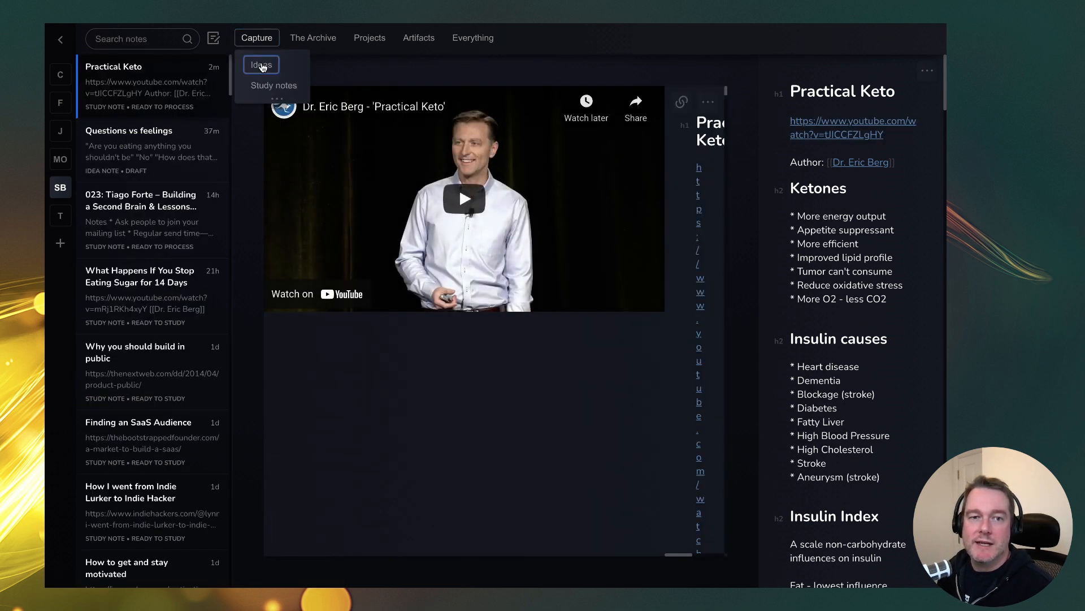
{"action": "left_click", "coordinate": [261, 65]}
{"action": "left_click", "coordinate": [215, 40]}
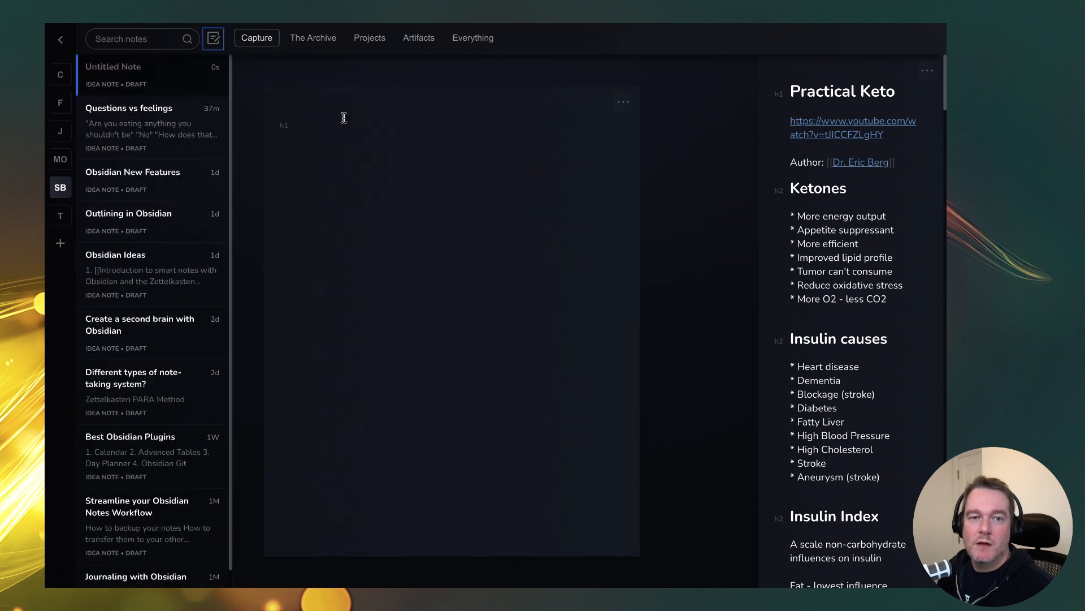
{"action": "type", "text": "Revie"}
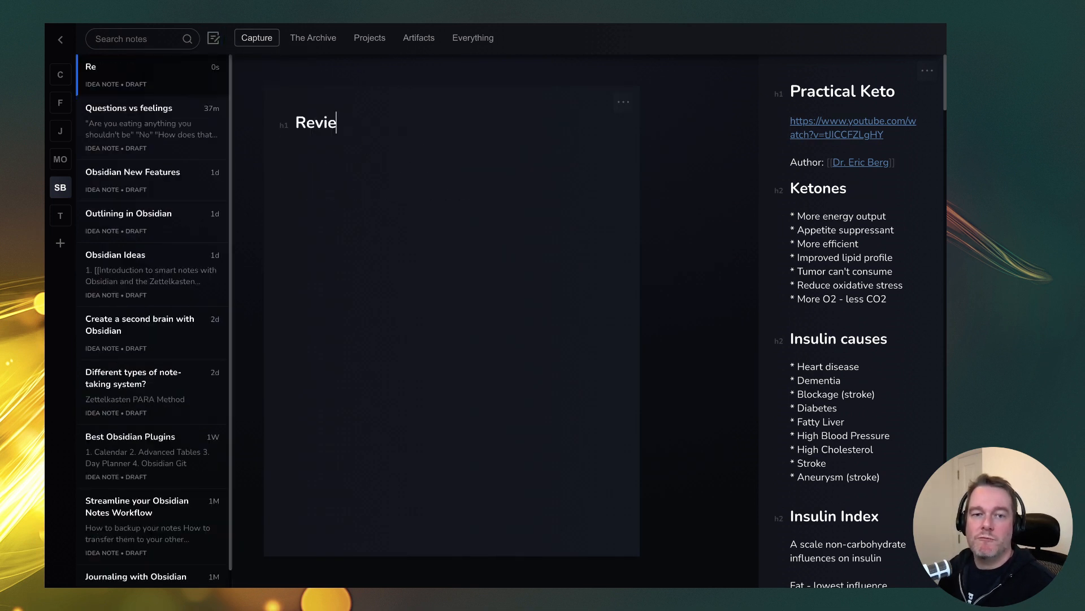
{"action": "type", "text": "w Prac"}
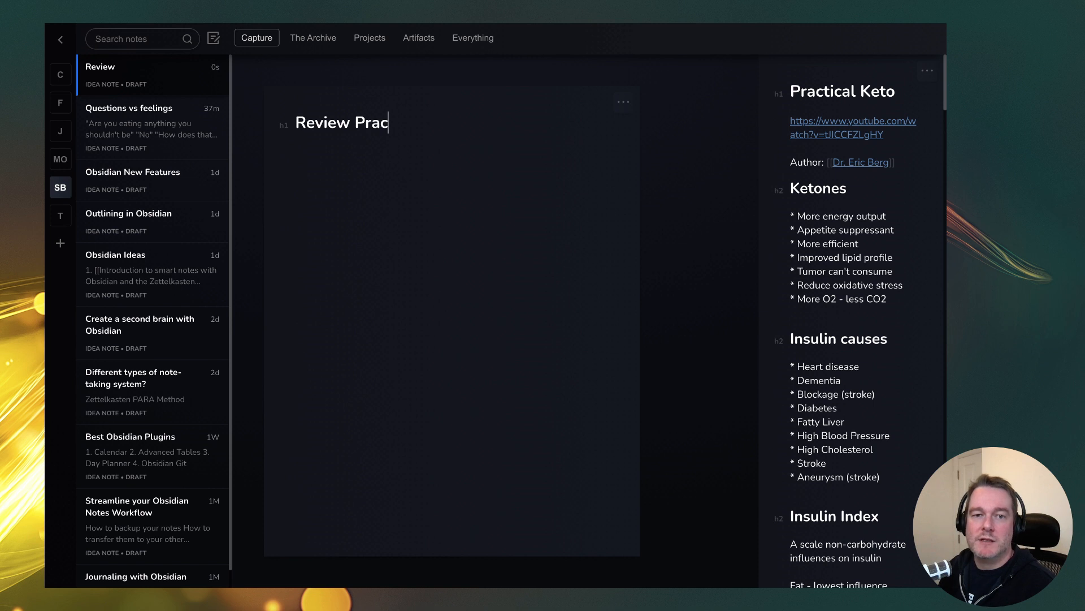
{"action": "type", "text": "tical Keto sources"}
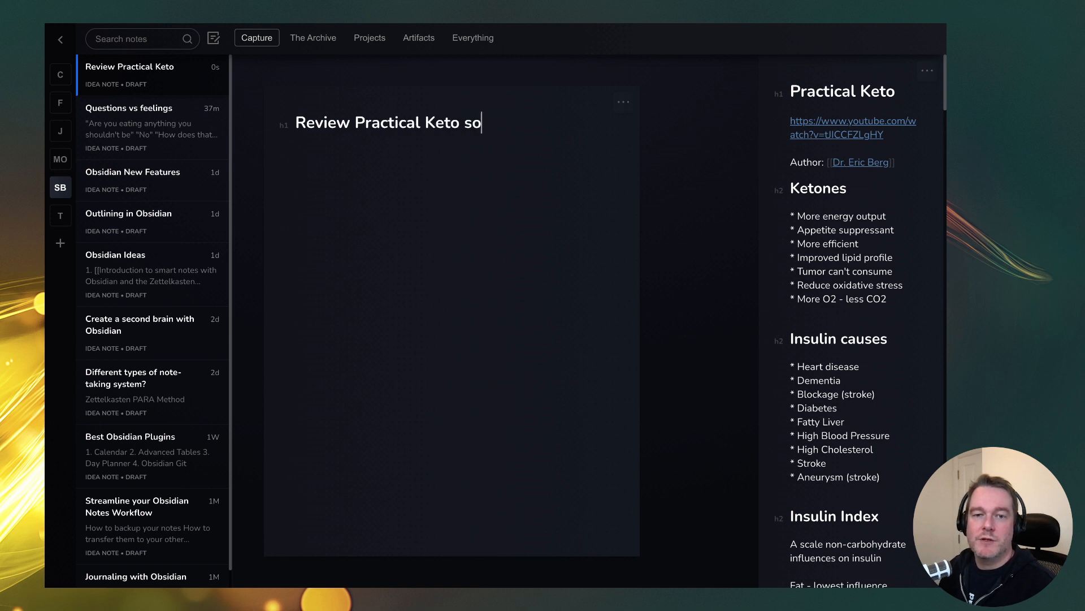
{"action": "key", "text": "Return"}
{"action": "type", "text": "https://www.youtube.com/watch?v=tJICCFZLgHY"}
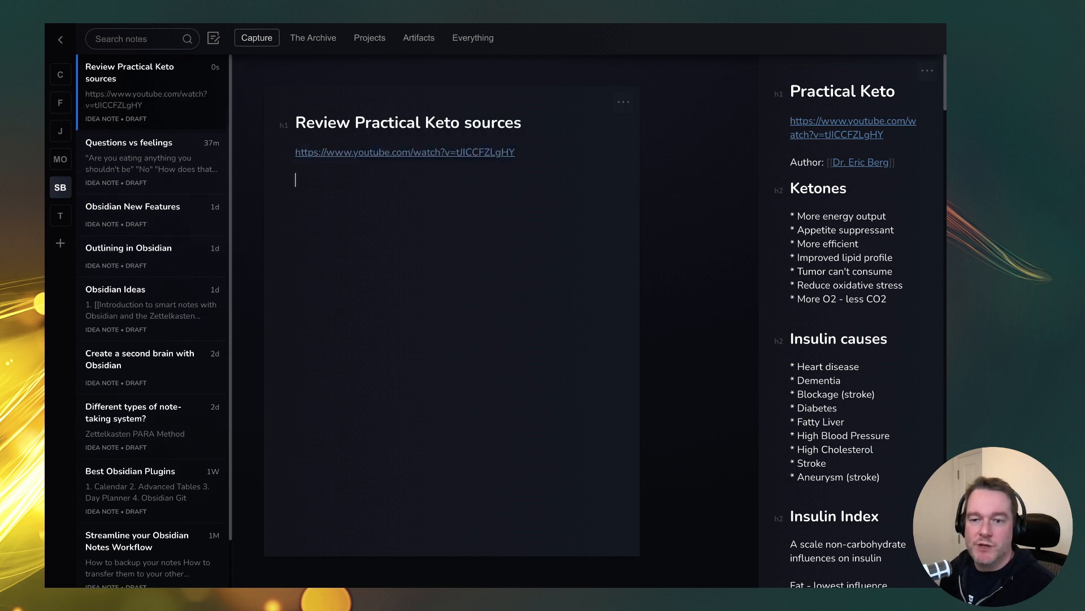
Step: Add the line "Section 34:30 - Citations, resources, books supporting content" below the link, copying the entry from the study note's Sources section
{"action": "scroll", "coordinate": [882, 346], "scroll_direction": "down", "scroll_amount": 15}
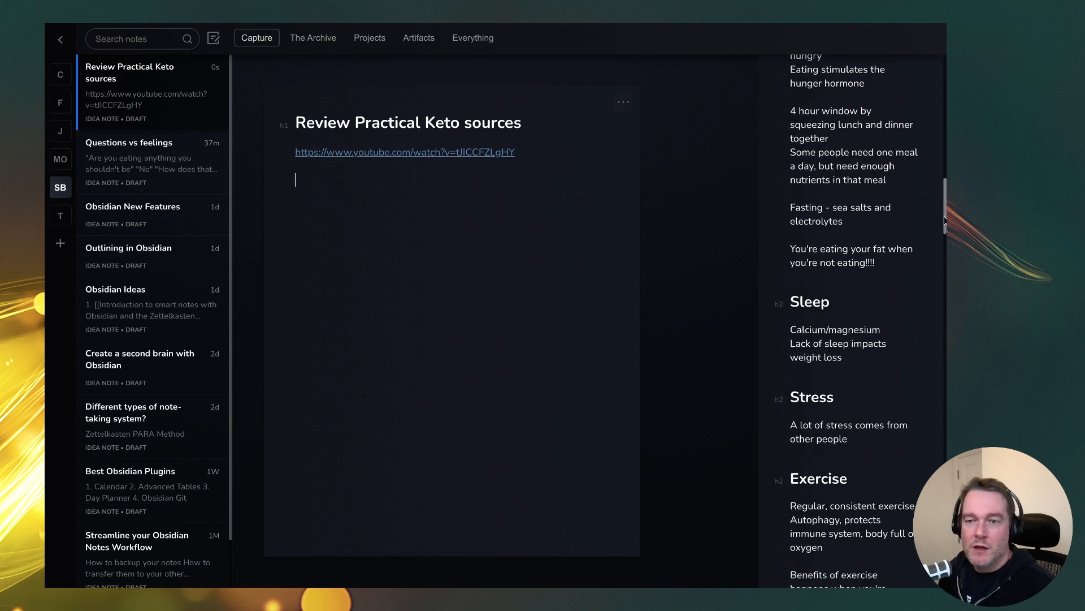
{"action": "scroll", "coordinate": [944, 220], "scroll_direction": "down", "scroll_amount": 15}
{"action": "left_click_drag", "start_coordinate": [906, 447], "coordinate": [773, 430]}
{"action": "key", "text": "ctrl+c"}
{"action": "left_click", "coordinate": [451, 218]}
{"action": "type", "text": "Section"}
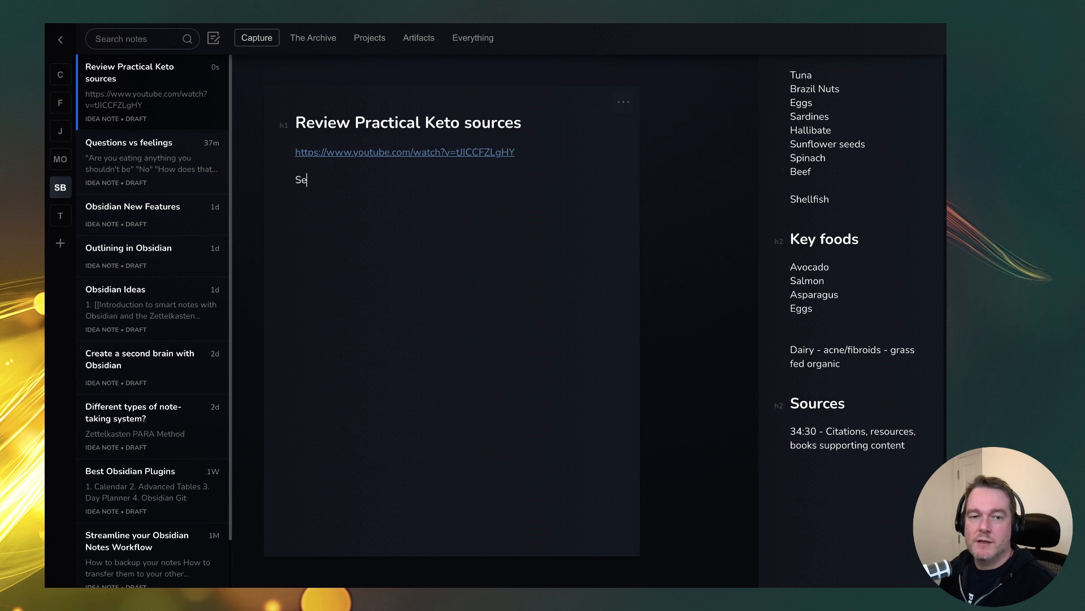
{"action": "key", "text": "ctrl+v"}
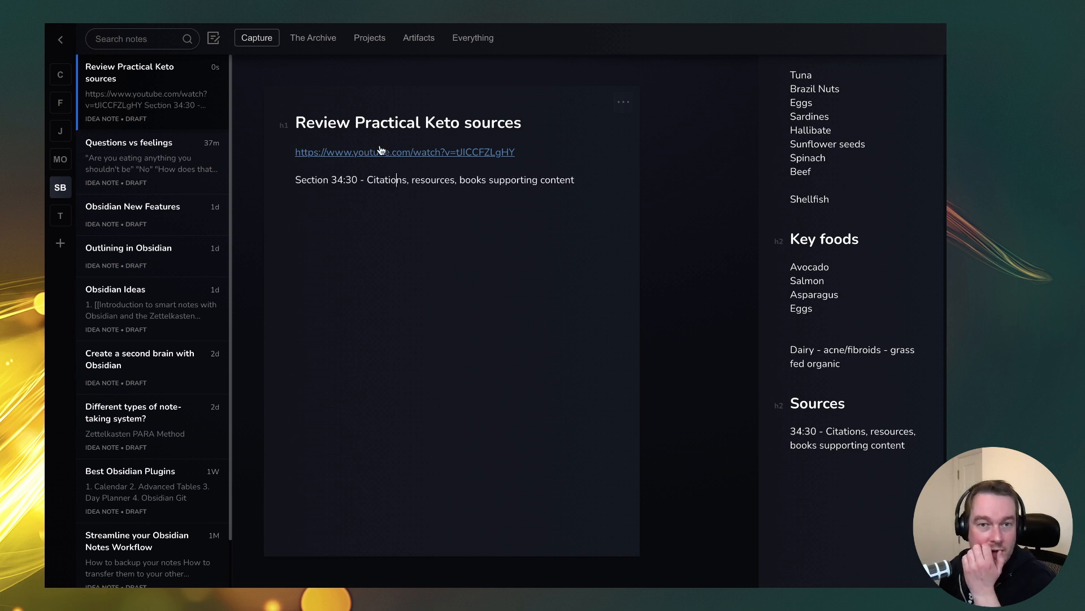
Step: Show the video preview of the YouTube link in the idea note and hide it again
{"action": "left_click", "coordinate": [380, 152]}
{"action": "left_click", "coordinate": [428, 199]}
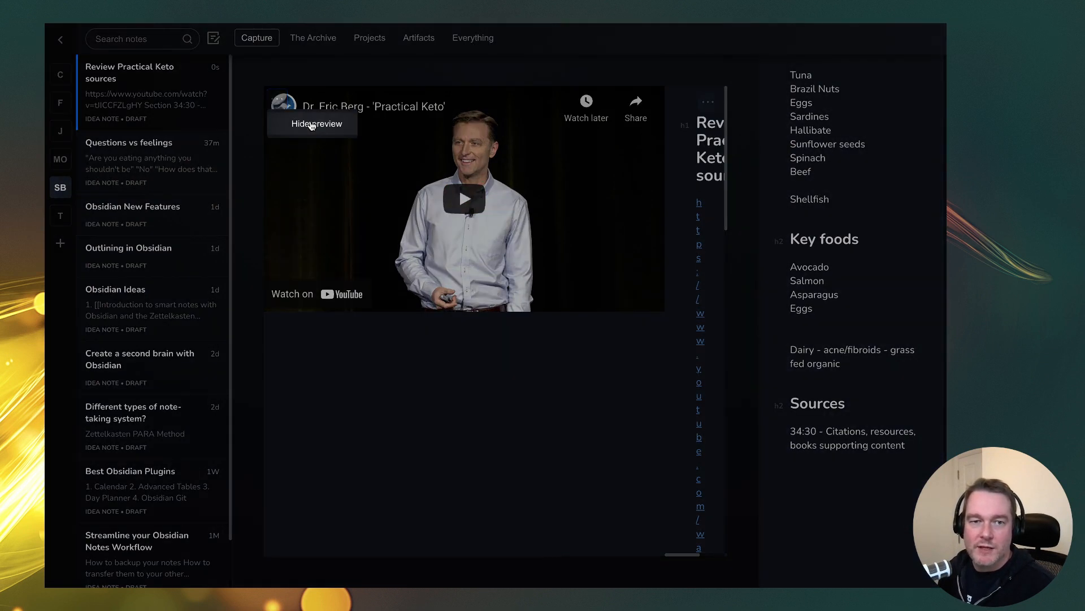
{"action": "left_click", "coordinate": [277, 99]}
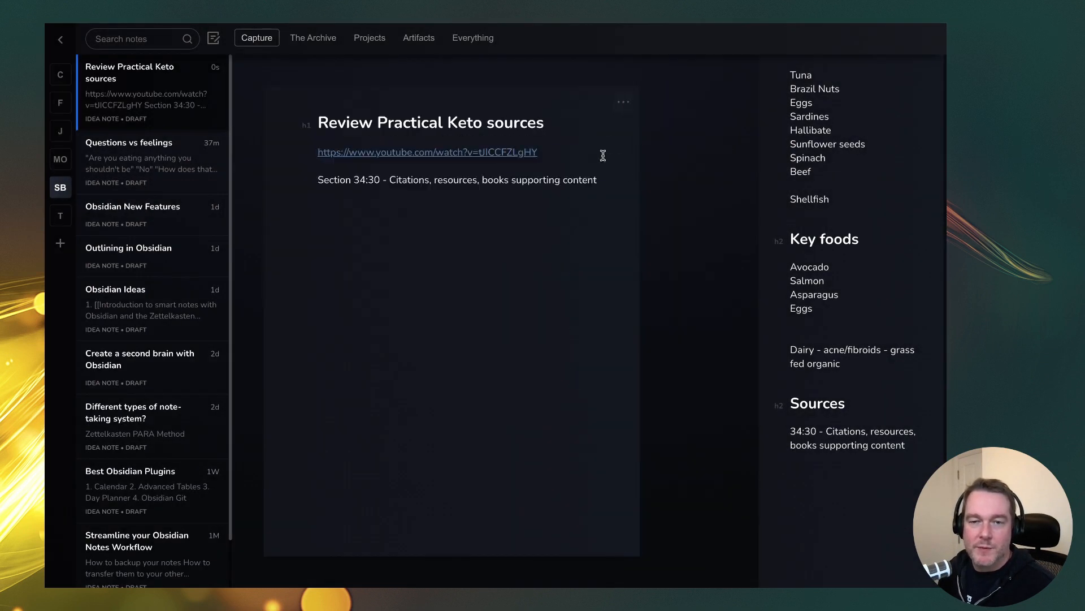
{"action": "left_click_drag", "start_coordinate": [587, 178], "coordinate": [342, 184]}
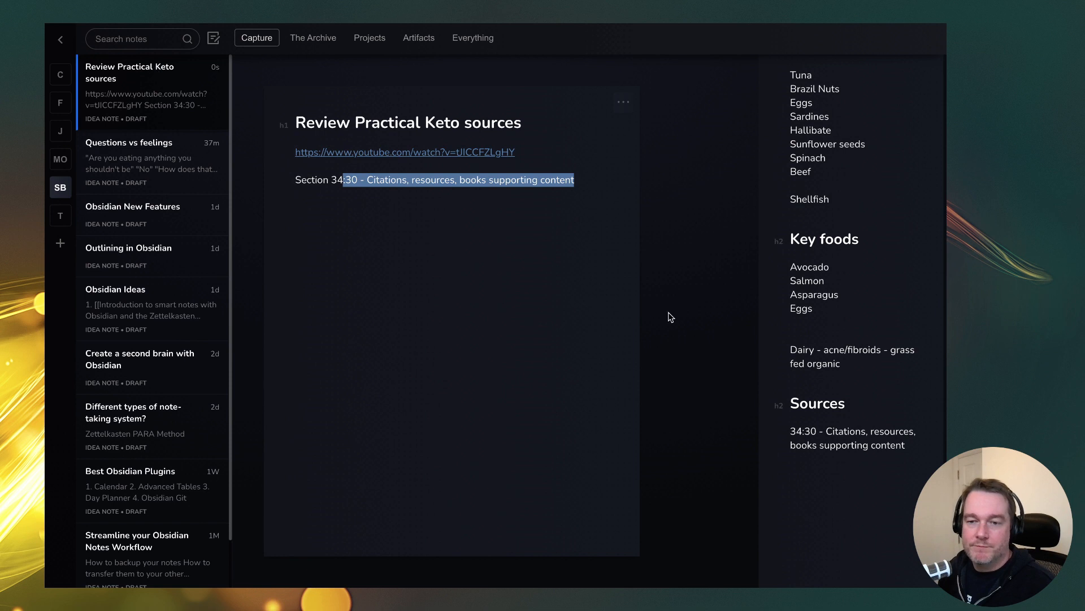
Step: Set the workflow state of the pinned Practical Keto study note to Complete
{"action": "scroll", "coordinate": [792, 322], "scroll_direction": "up", "scroll_amount": 5}
{"action": "scroll", "coordinate": [808, 317], "scroll_direction": "up", "scroll_amount": 15}
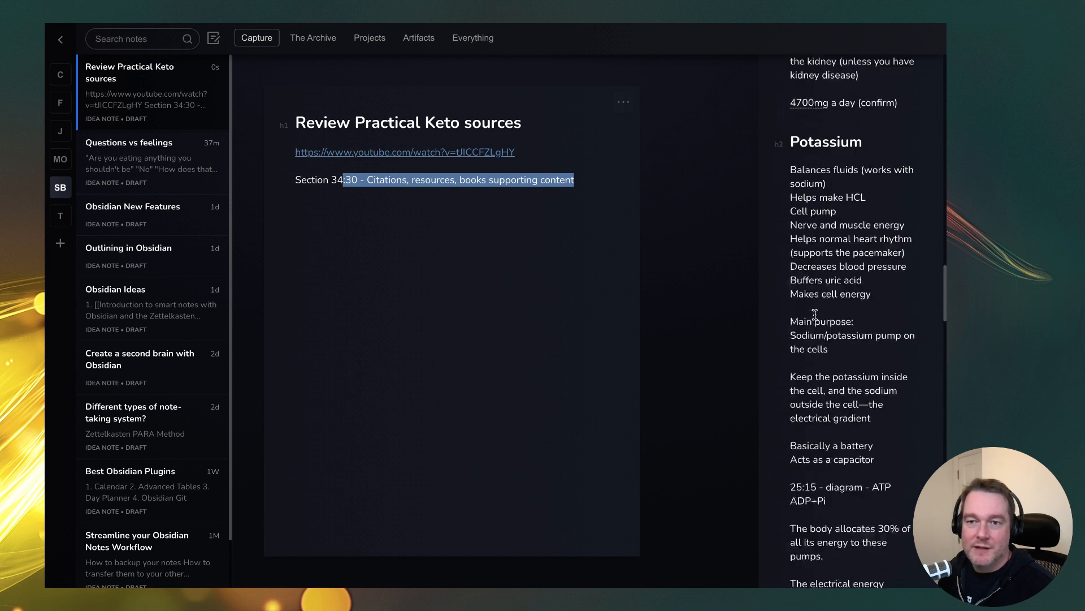
{"action": "scroll", "coordinate": [813, 311], "scroll_direction": "up", "scroll_amount": 10}
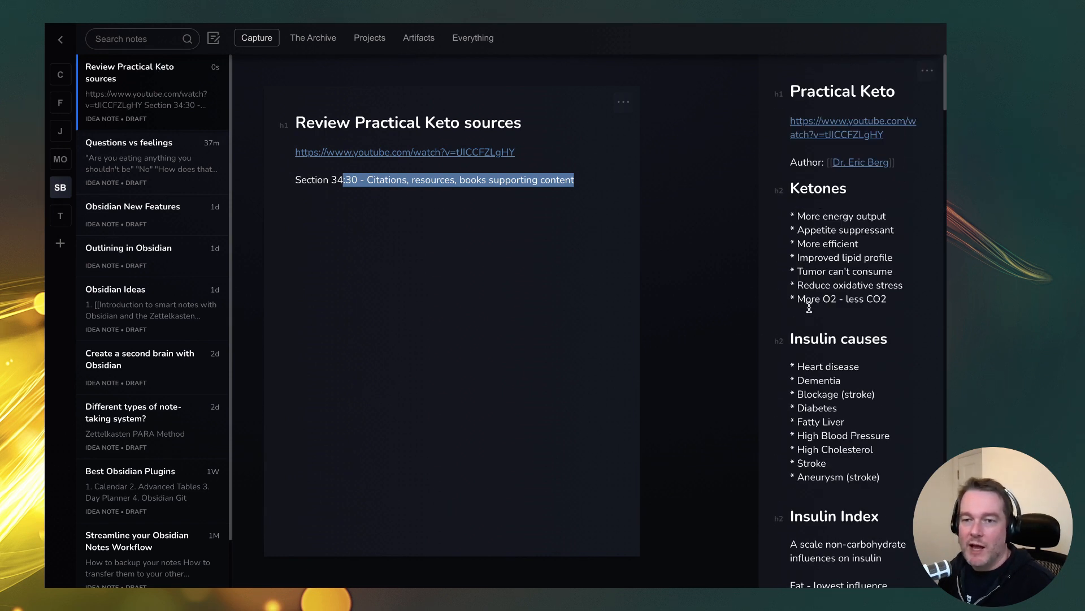
{"action": "left_click", "coordinate": [847, 206]}
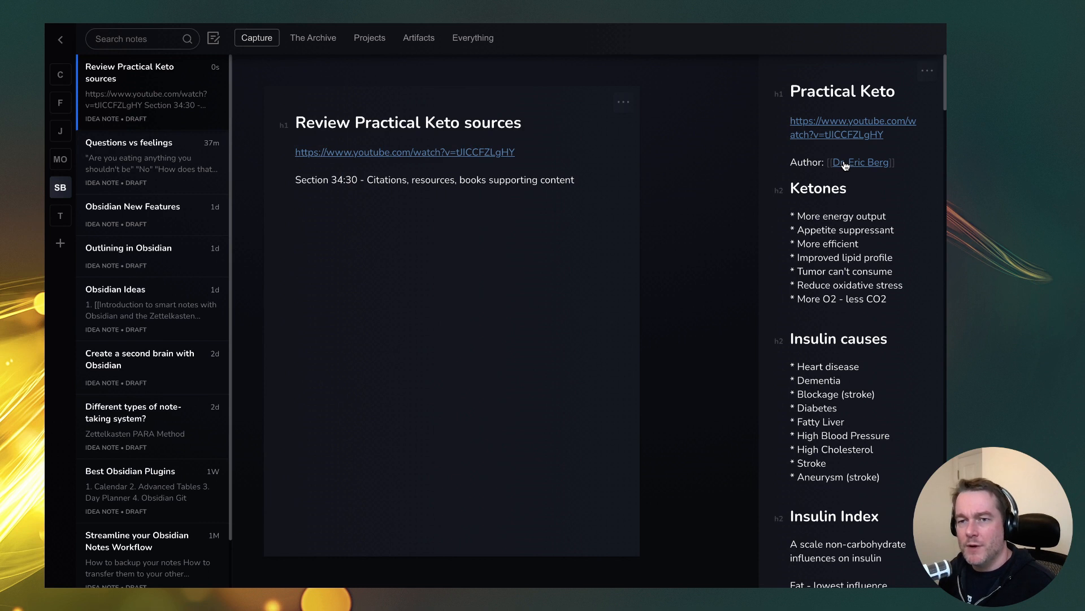
{"action": "left_click", "coordinate": [927, 71]}
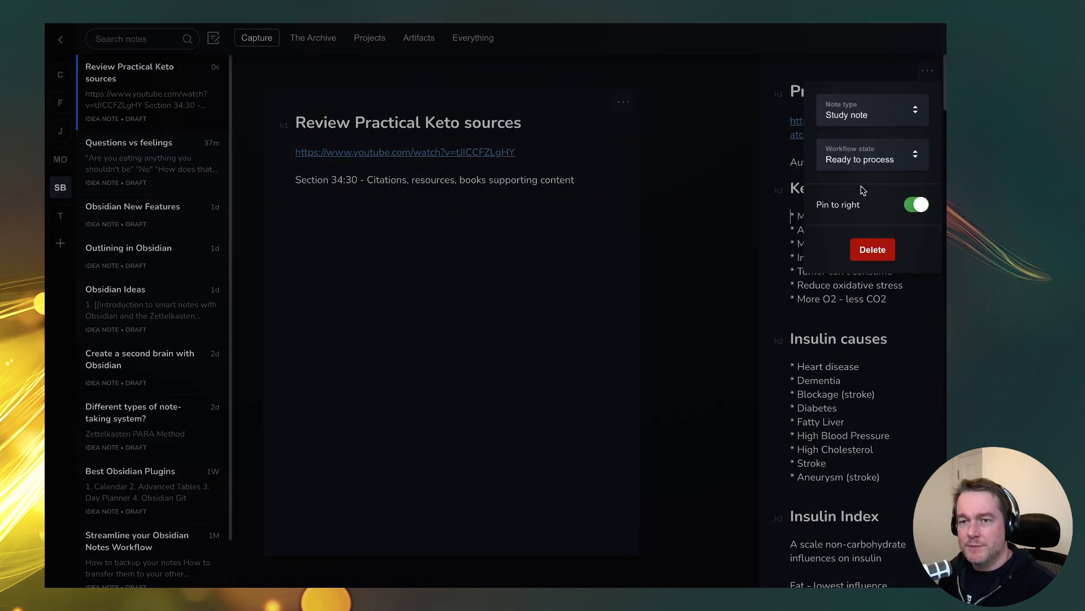
{"action": "left_click", "coordinate": [878, 156]}
{"action": "left_click", "coordinate": [867, 238]}
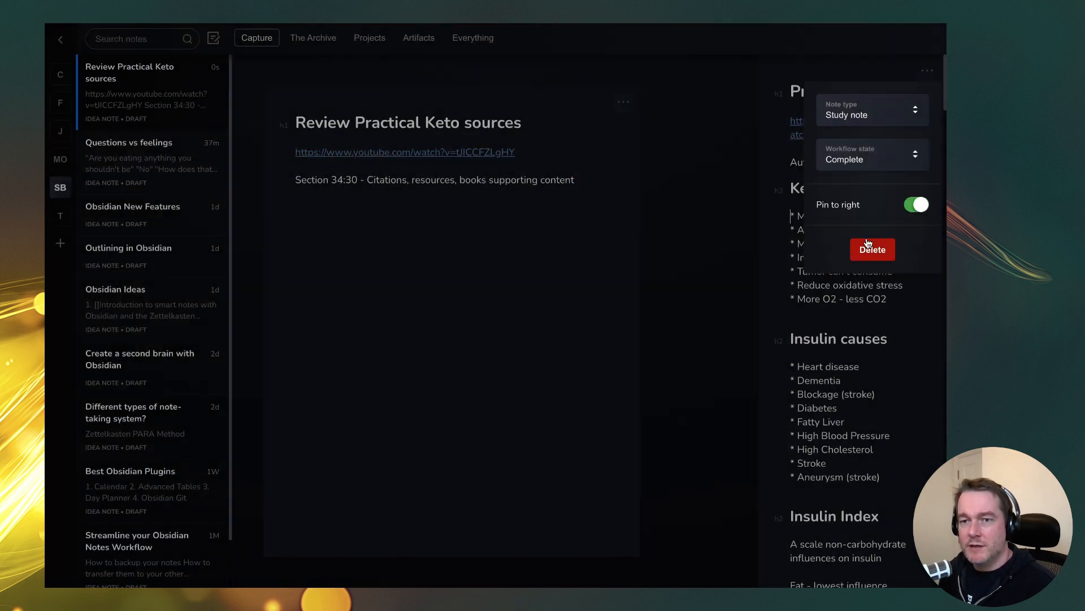
{"action": "left_click", "coordinate": [858, 362]}
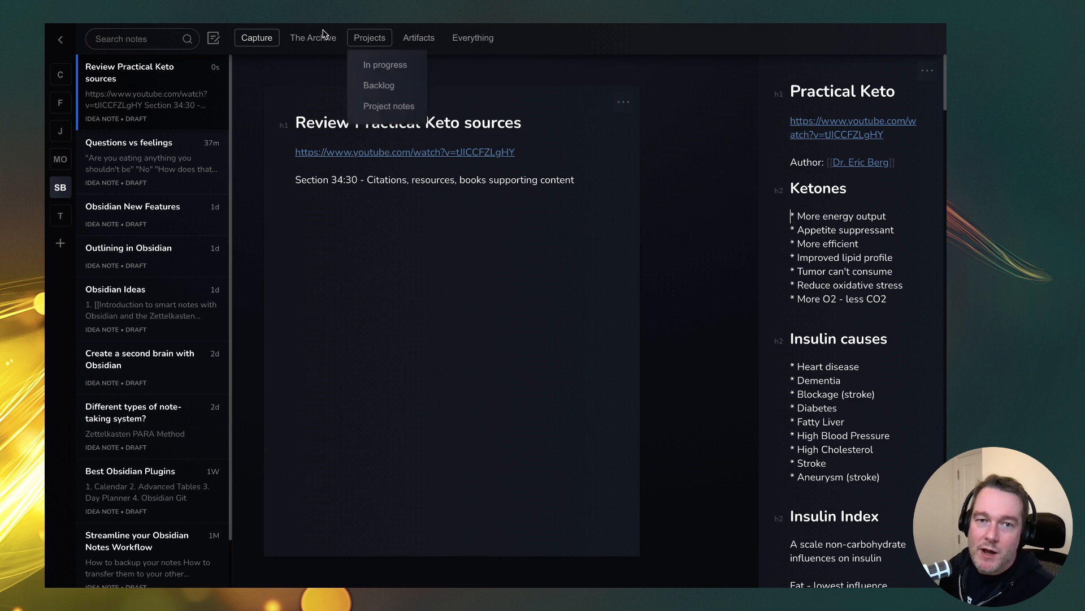
Step: Open the permanent notes in The Archive and look through the list of recently created notes
{"action": "mouse_move", "coordinate": [314, 39]}
{"action": "left_click", "coordinate": [317, 92]}
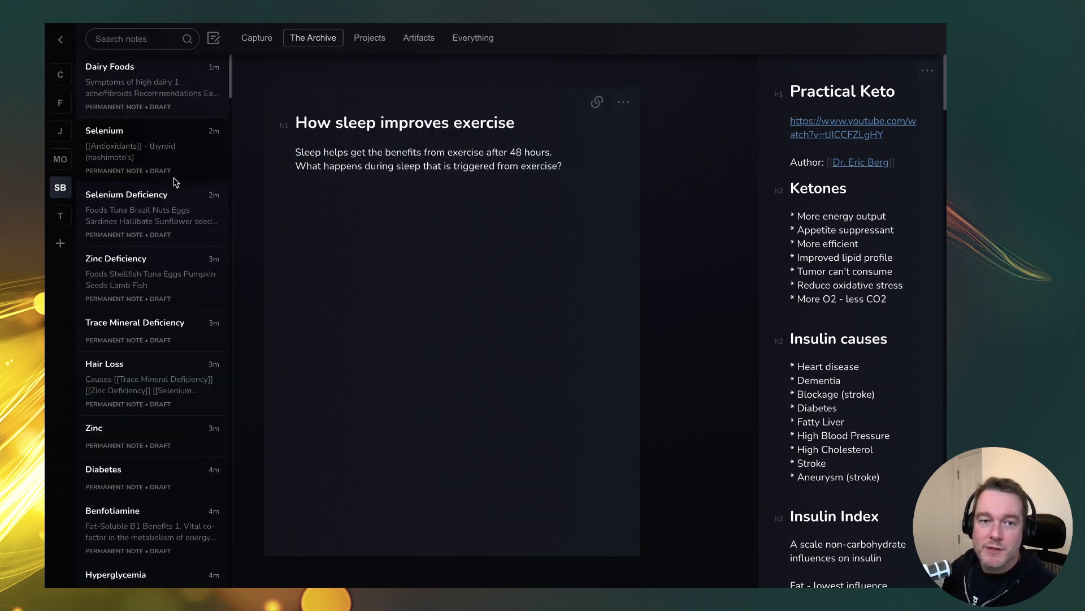
{"action": "scroll", "coordinate": [144, 396], "scroll_direction": "down", "scroll_amount": 20}
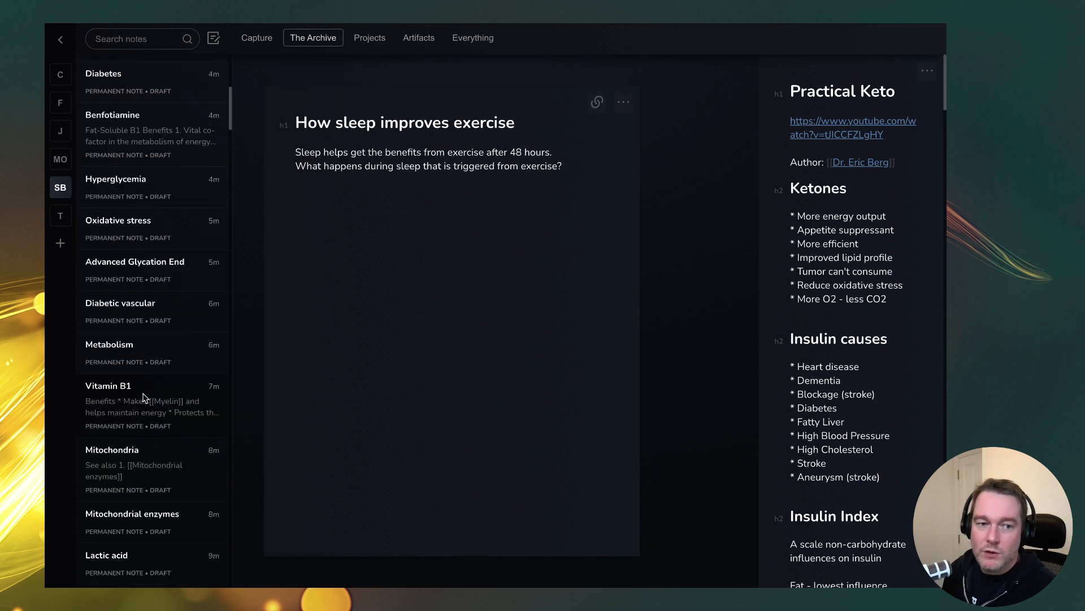
{"action": "scroll", "coordinate": [142, 391], "scroll_direction": "down", "scroll_amount": 20}
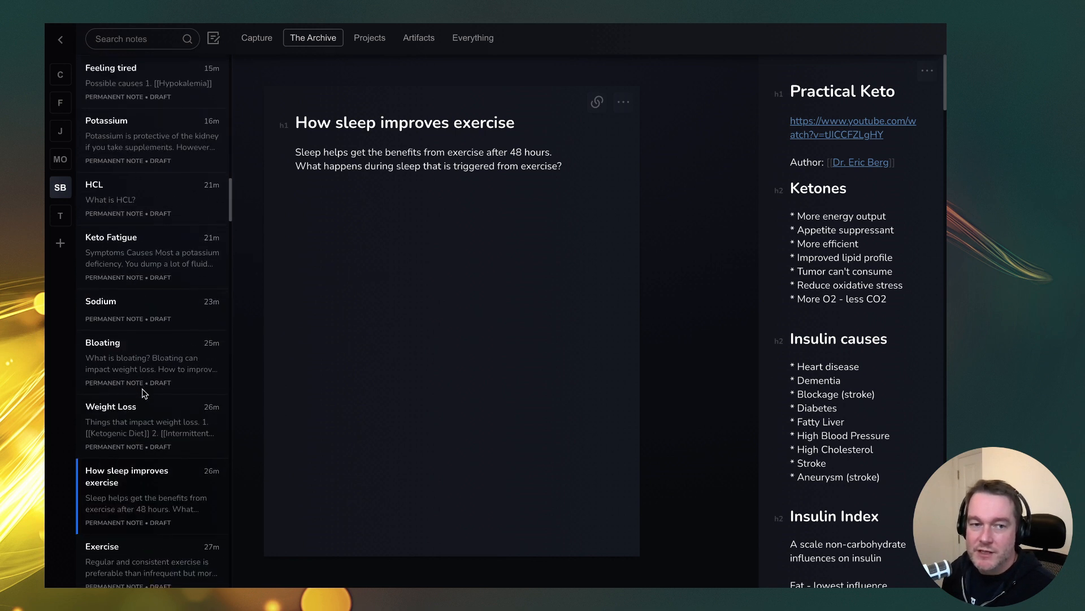
{"action": "scroll", "coordinate": [142, 387], "scroll_direction": "down", "scroll_amount": 10}
{"action": "scroll", "coordinate": [142, 387], "scroll_direction": "up", "scroll_amount": 20}
{"action": "scroll", "coordinate": [141, 383], "scroll_direction": "up", "scroll_amount": 15}
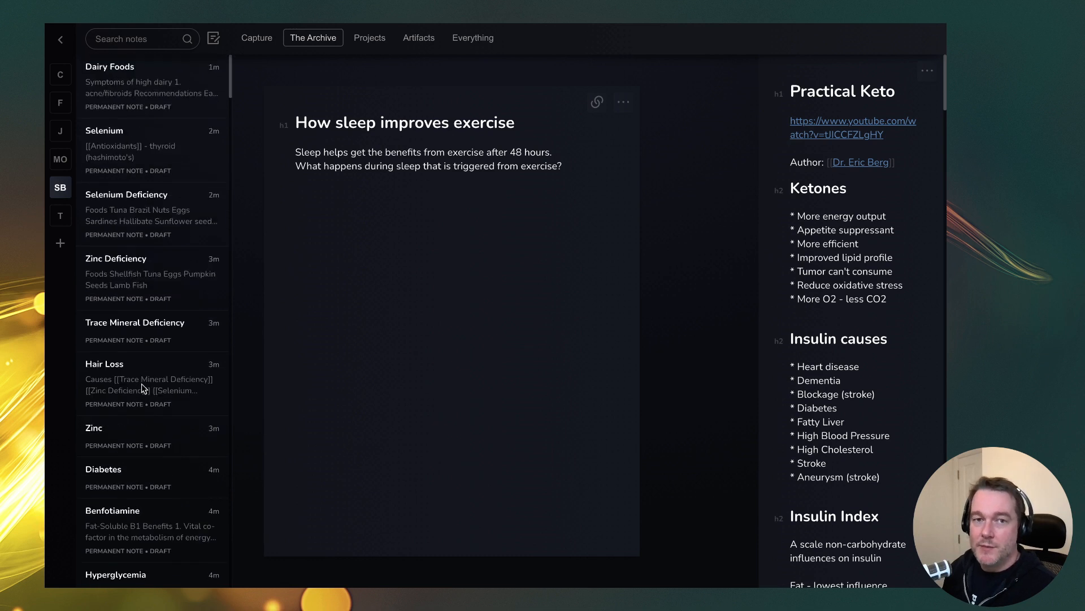
{"action": "mouse_move", "coordinate": [371, 42]}
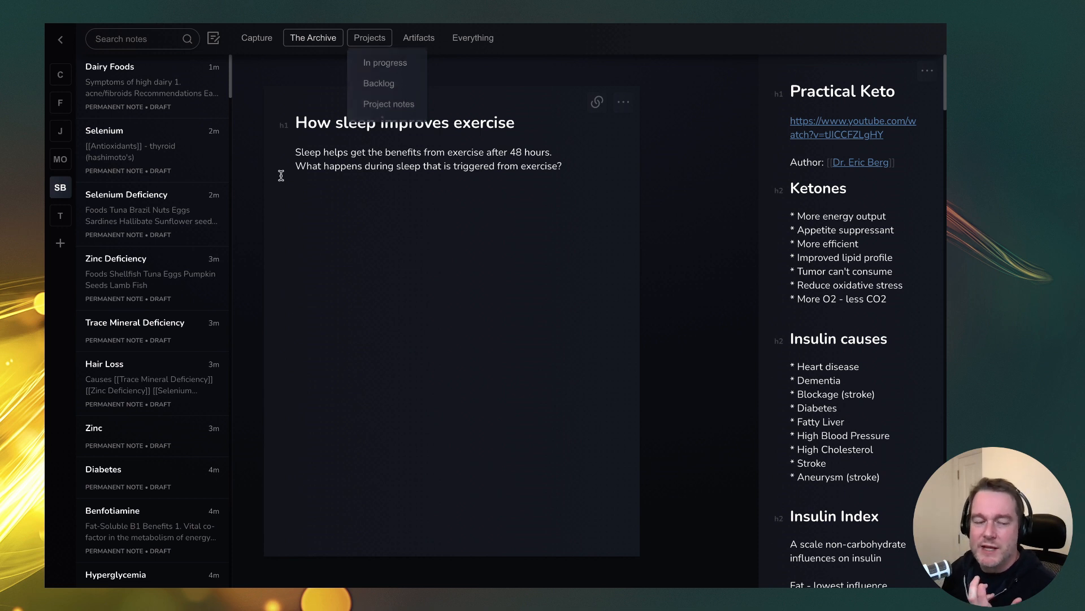
Step: Review the Hair Loss, Diabetes and Vitamin B1 notes among the permanent notes
{"action": "left_click", "coordinate": [163, 375]}
{"action": "left_click", "coordinate": [395, 117]}
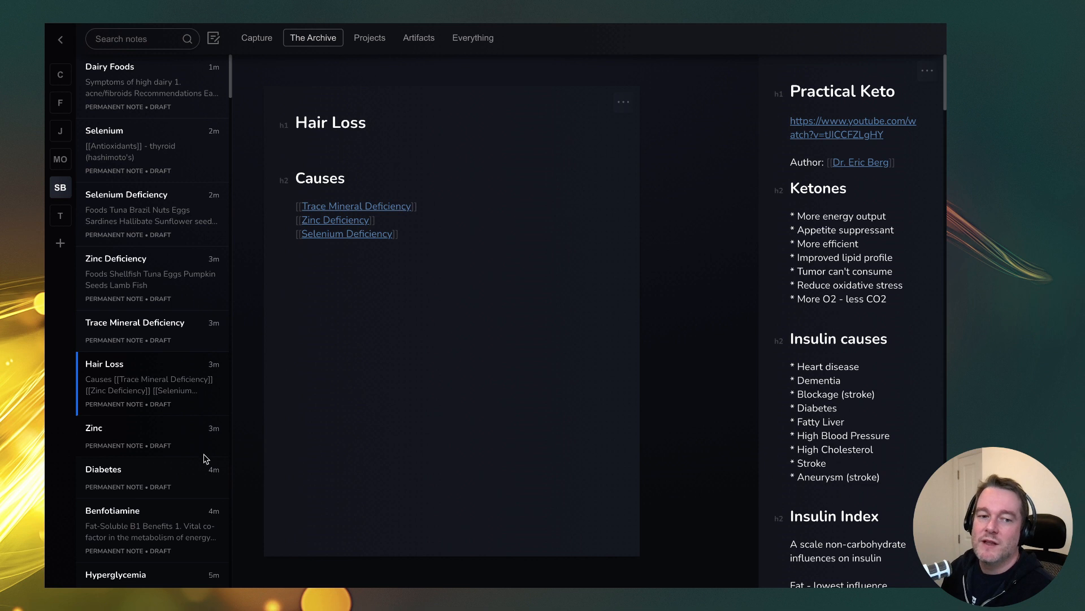
{"action": "scroll", "coordinate": [142, 442], "scroll_direction": "down", "scroll_amount": 3}
{"action": "left_click", "coordinate": [145, 275]}
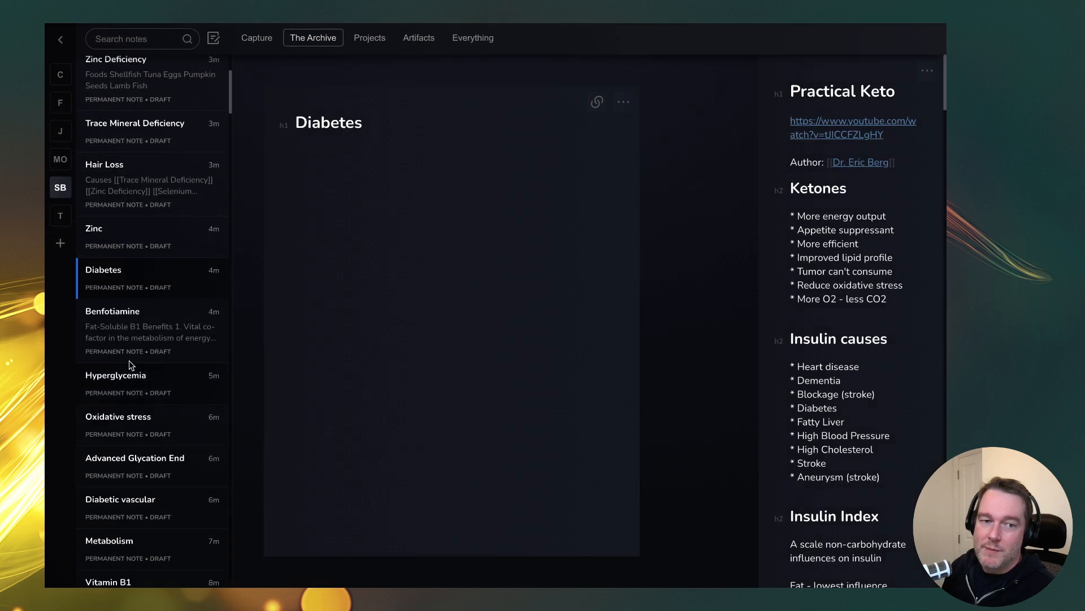
{"action": "scroll", "coordinate": [144, 345], "scroll_direction": "down", "scroll_amount": 10}
{"action": "scroll", "coordinate": [144, 339], "scroll_direction": "up", "scroll_amount": 5}
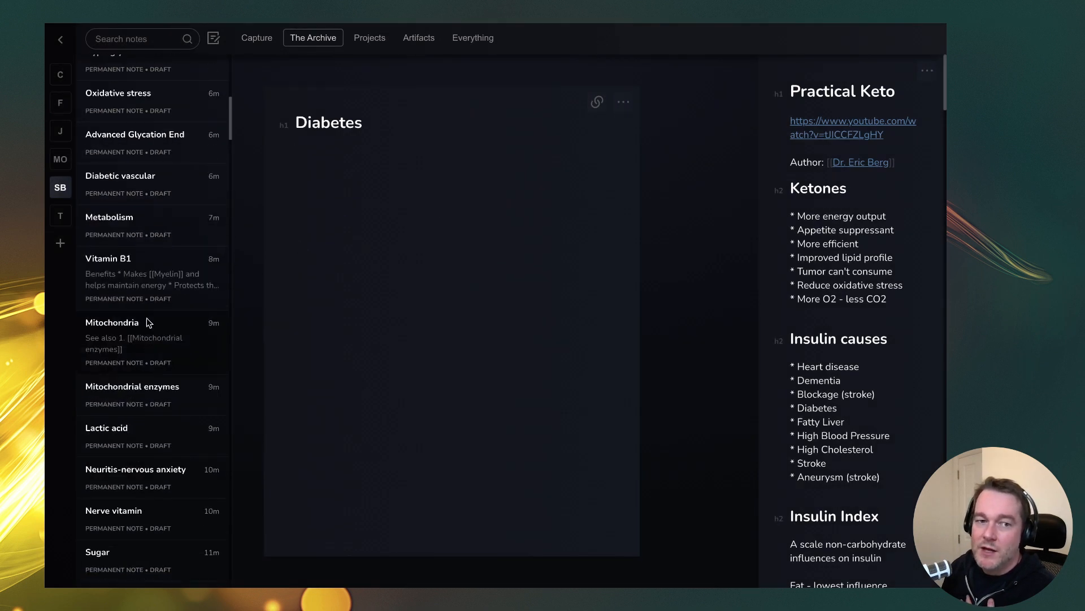
{"action": "left_click", "coordinate": [157, 272]}
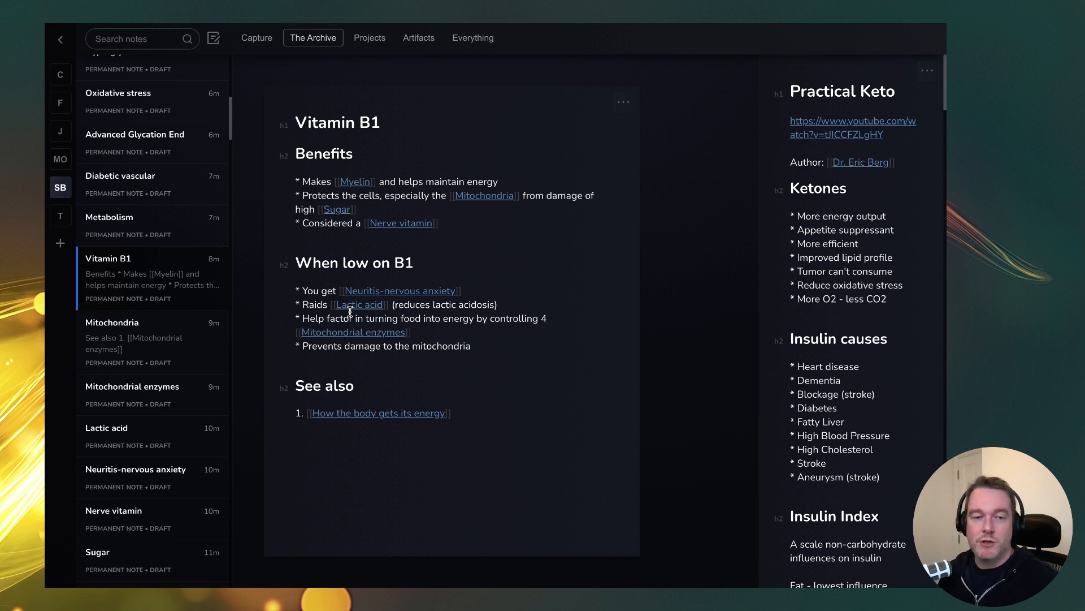
{"action": "scroll", "coordinate": [147, 237], "scroll_direction": "up", "scroll_amount": 5}
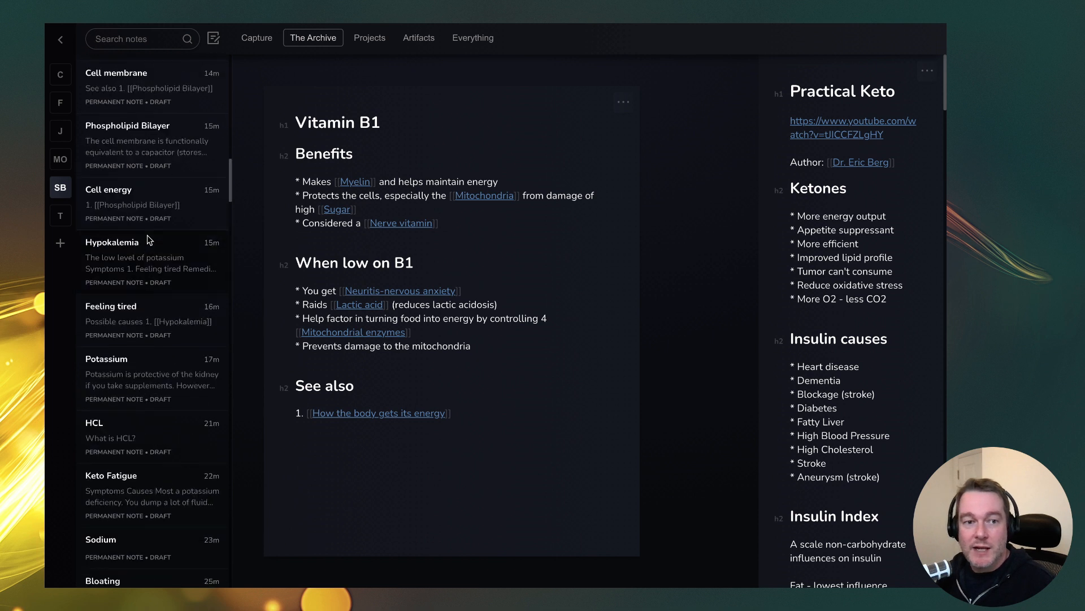
{"action": "scroll", "coordinate": [148, 240], "scroll_direction": "up", "scroll_amount": 6}
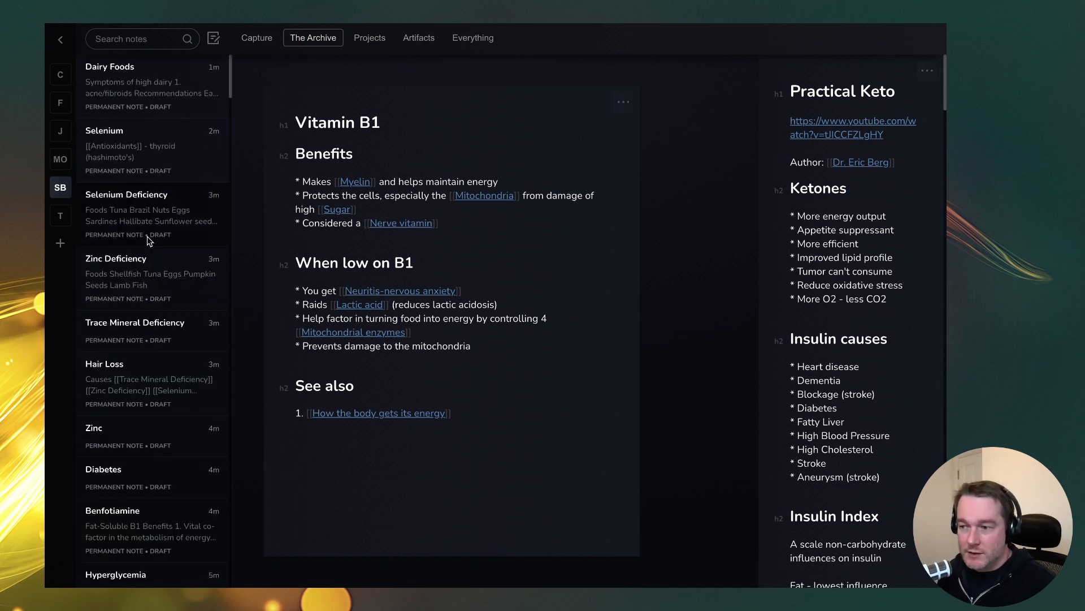